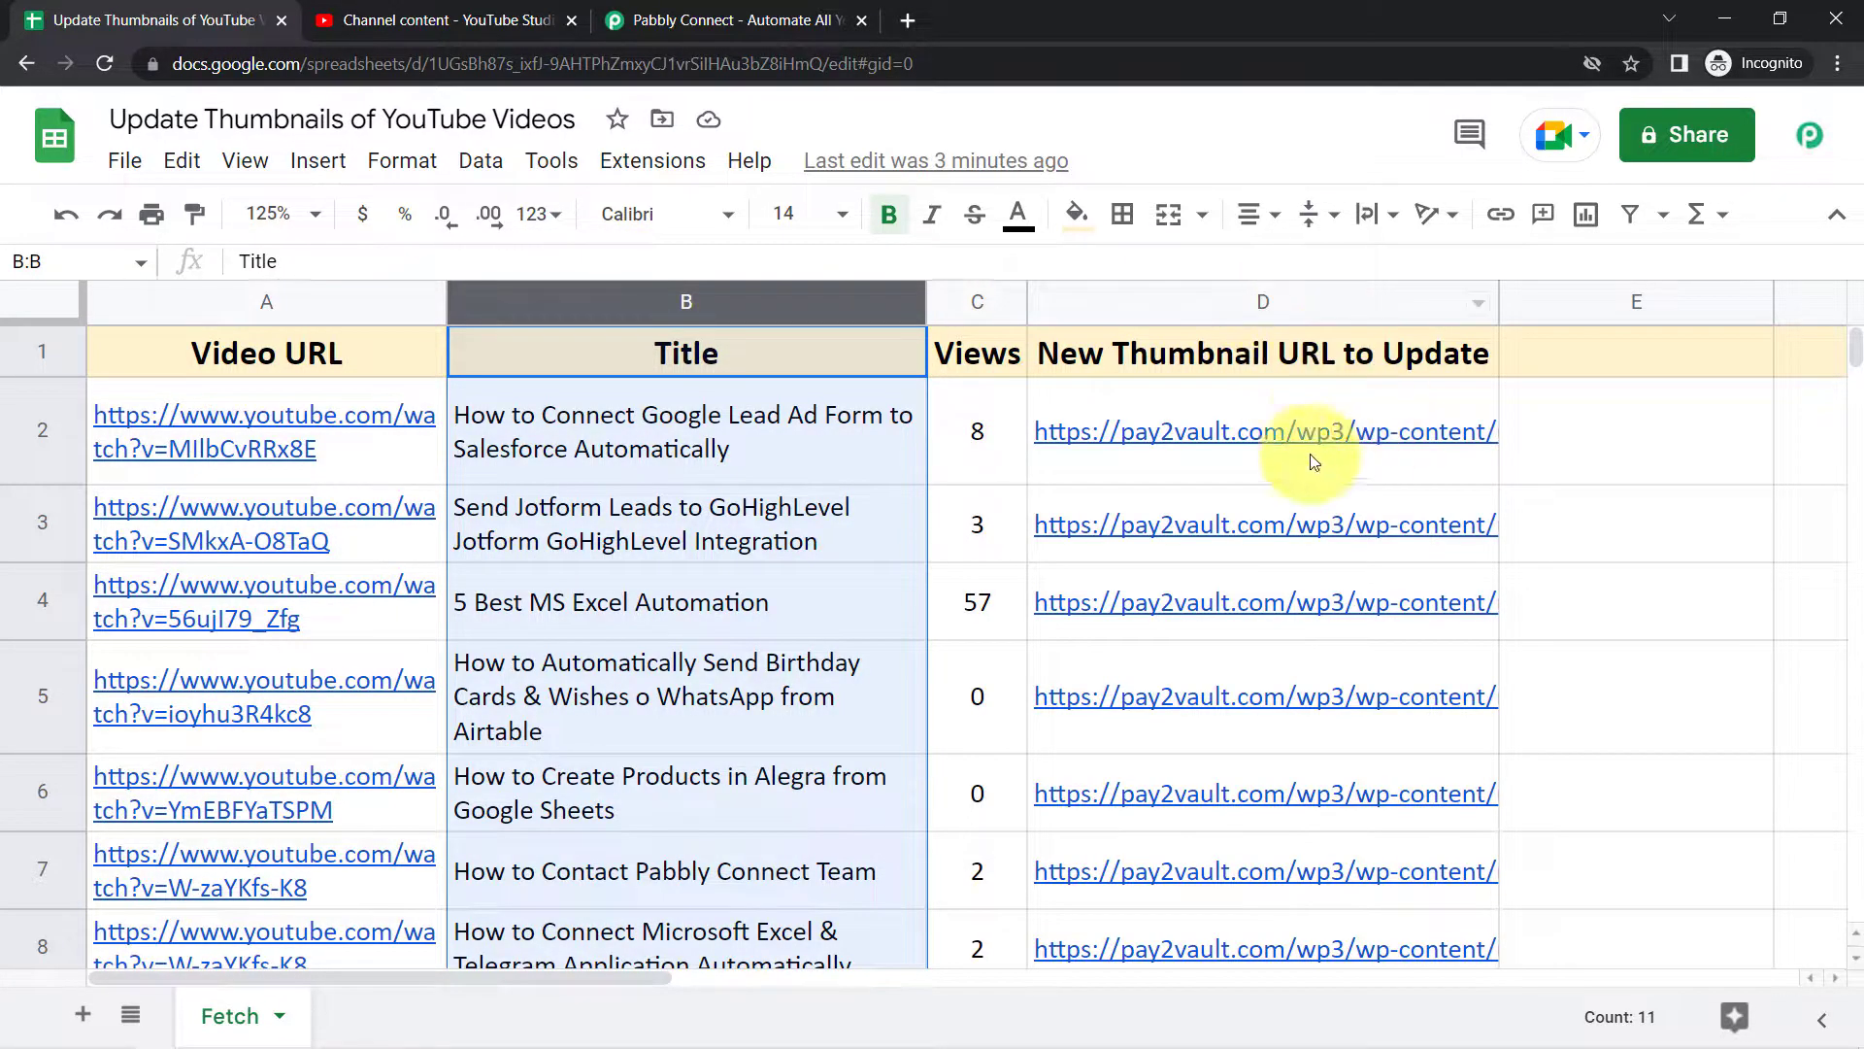
Compare the sheet's Video URL and New Thumbnail URL to Update columns with the channel's video list in YouTube Studio.
{"action": "left_click", "coordinate": [329, 292]}
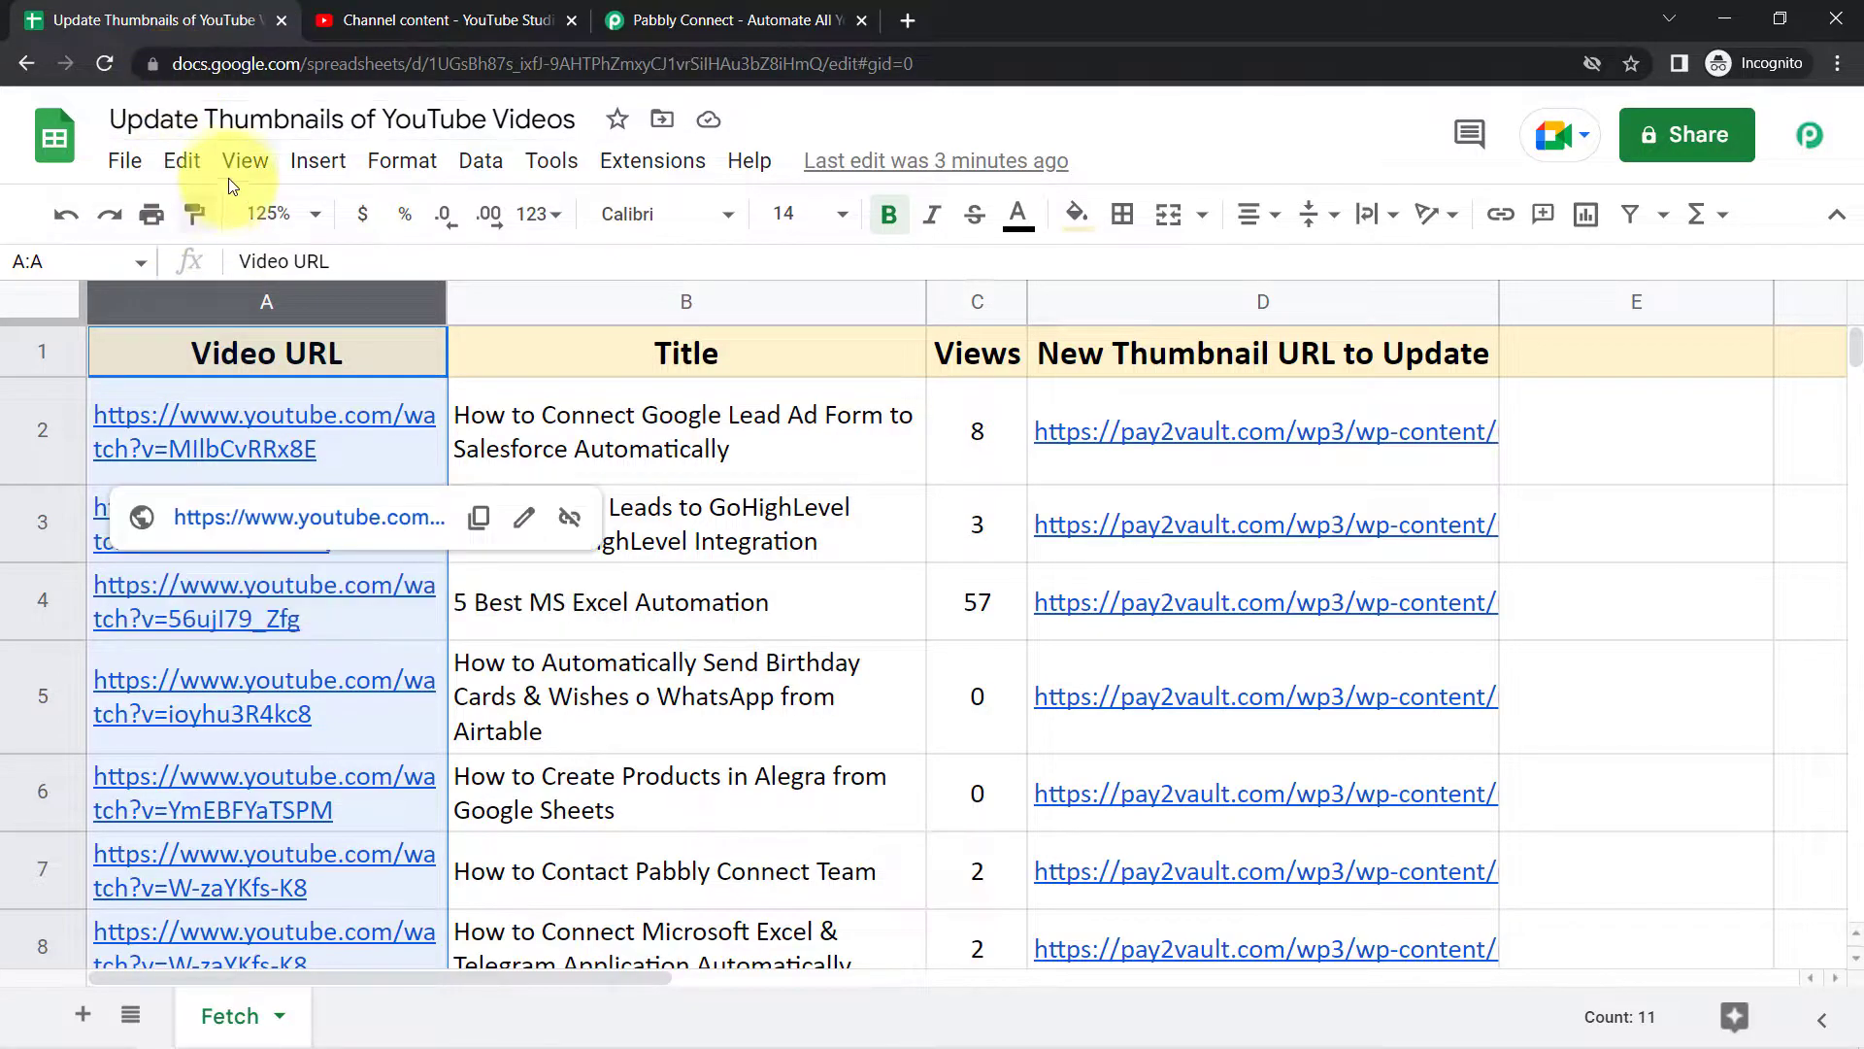
{"action": "left_click", "coordinate": [372, 9]}
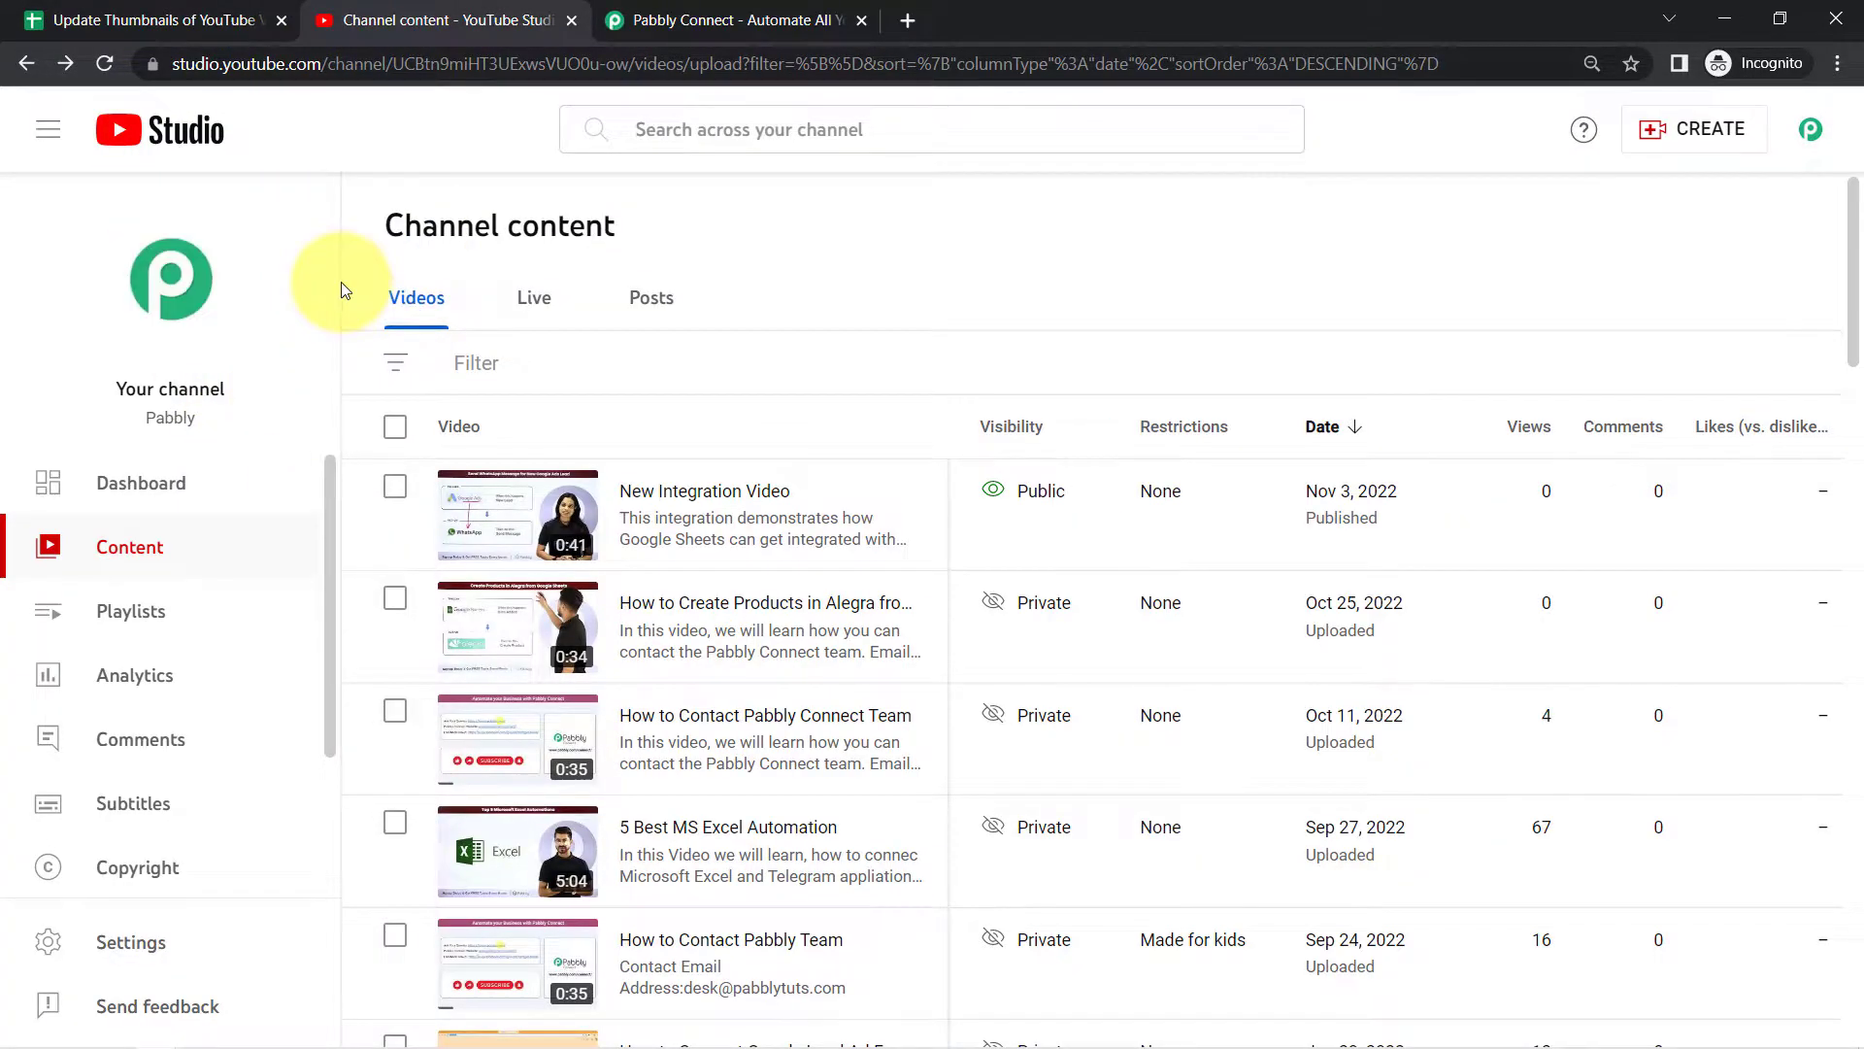
{"action": "left_click", "coordinate": [162, 26]}
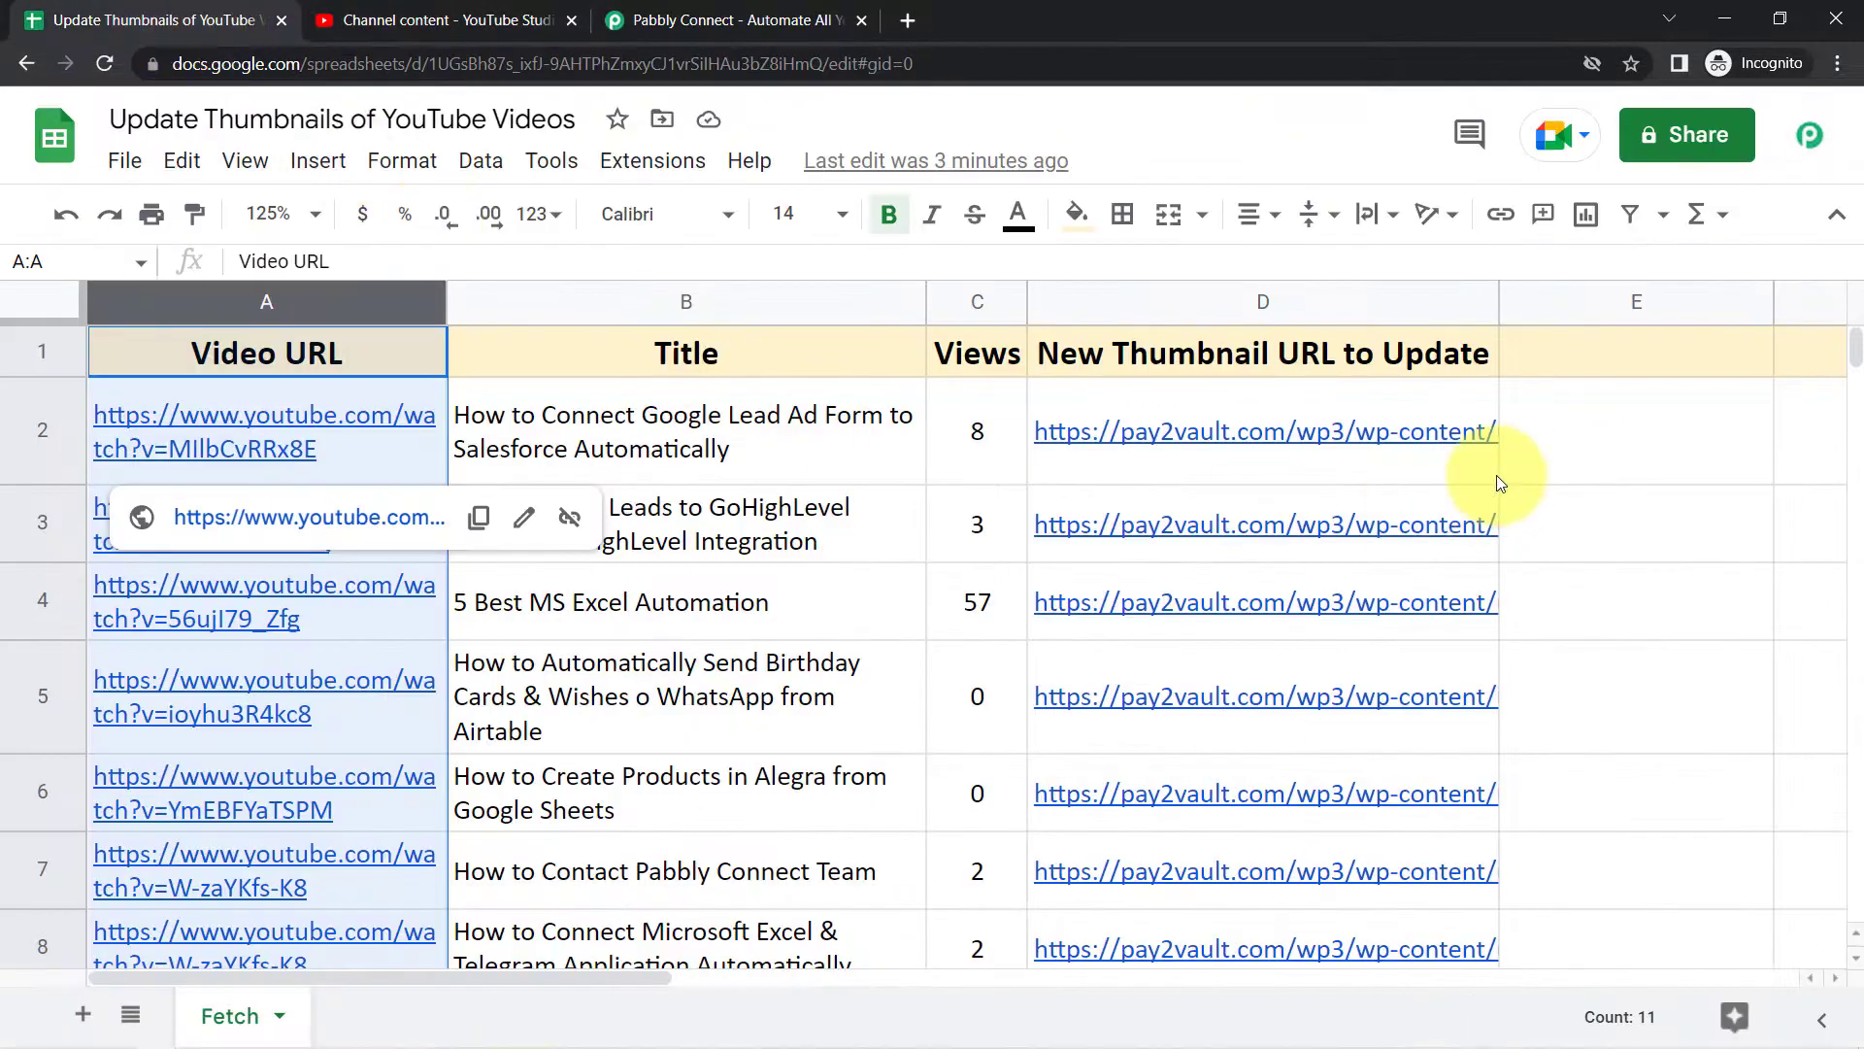
{"action": "left_click", "coordinate": [1287, 297]}
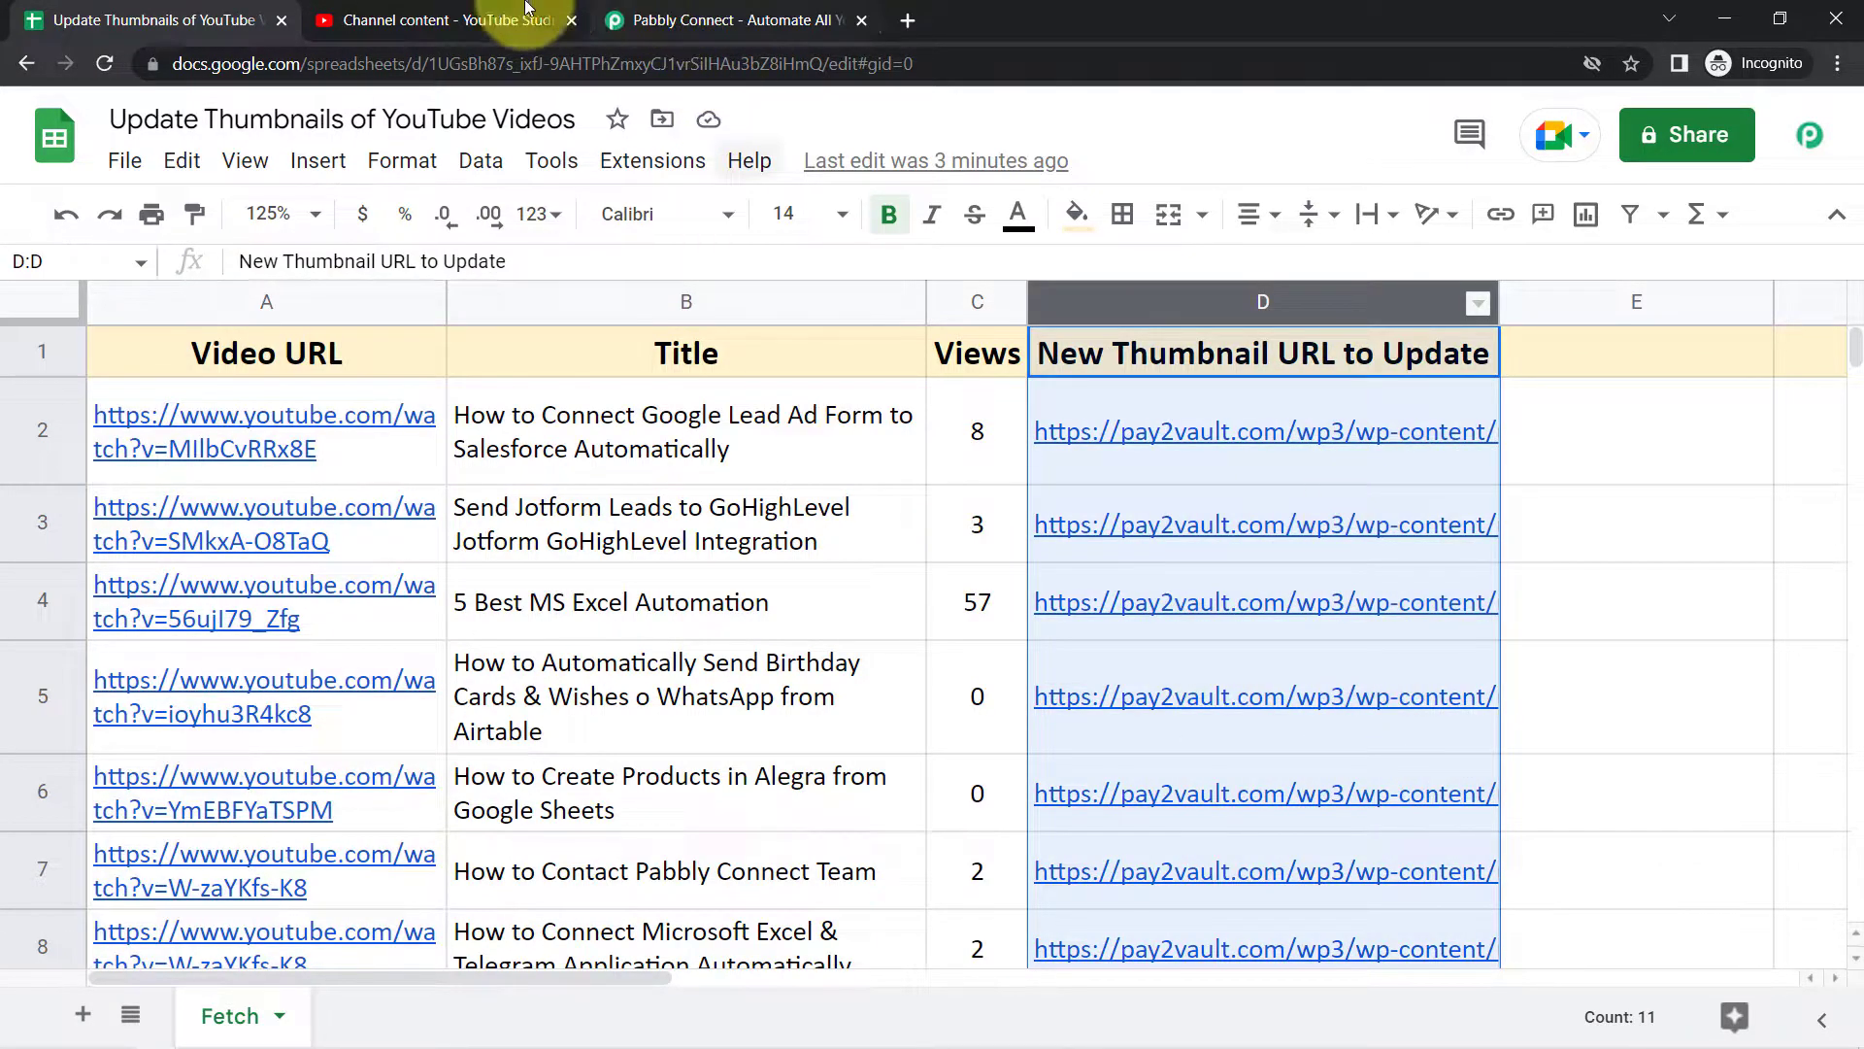
{"action": "left_click", "coordinate": [456, 19]}
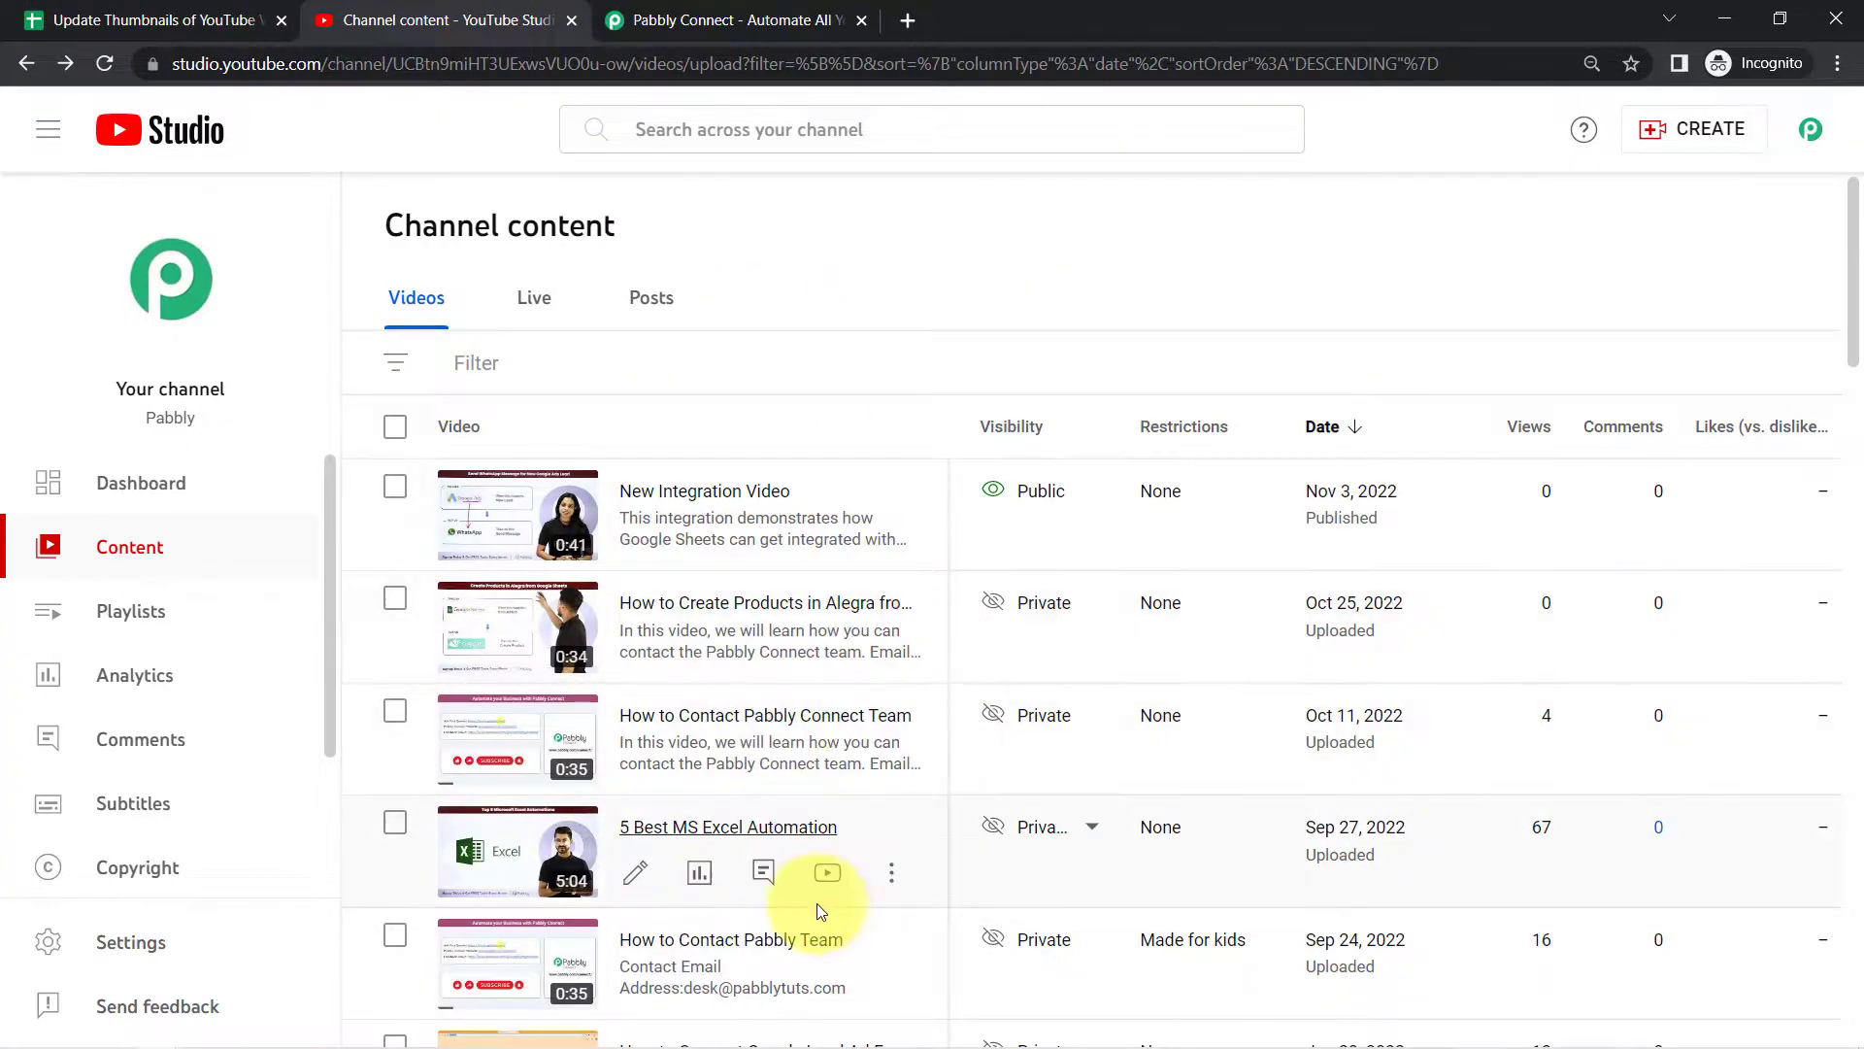
{"action": "left_click", "coordinate": [83, 17]}
Switch to the Pabbly Connect website, sign in to the account and open the Pabbly Connect dashboard.
{"action": "left_click", "coordinate": [576, 10]}
{"action": "left_click", "coordinate": [622, 21]}
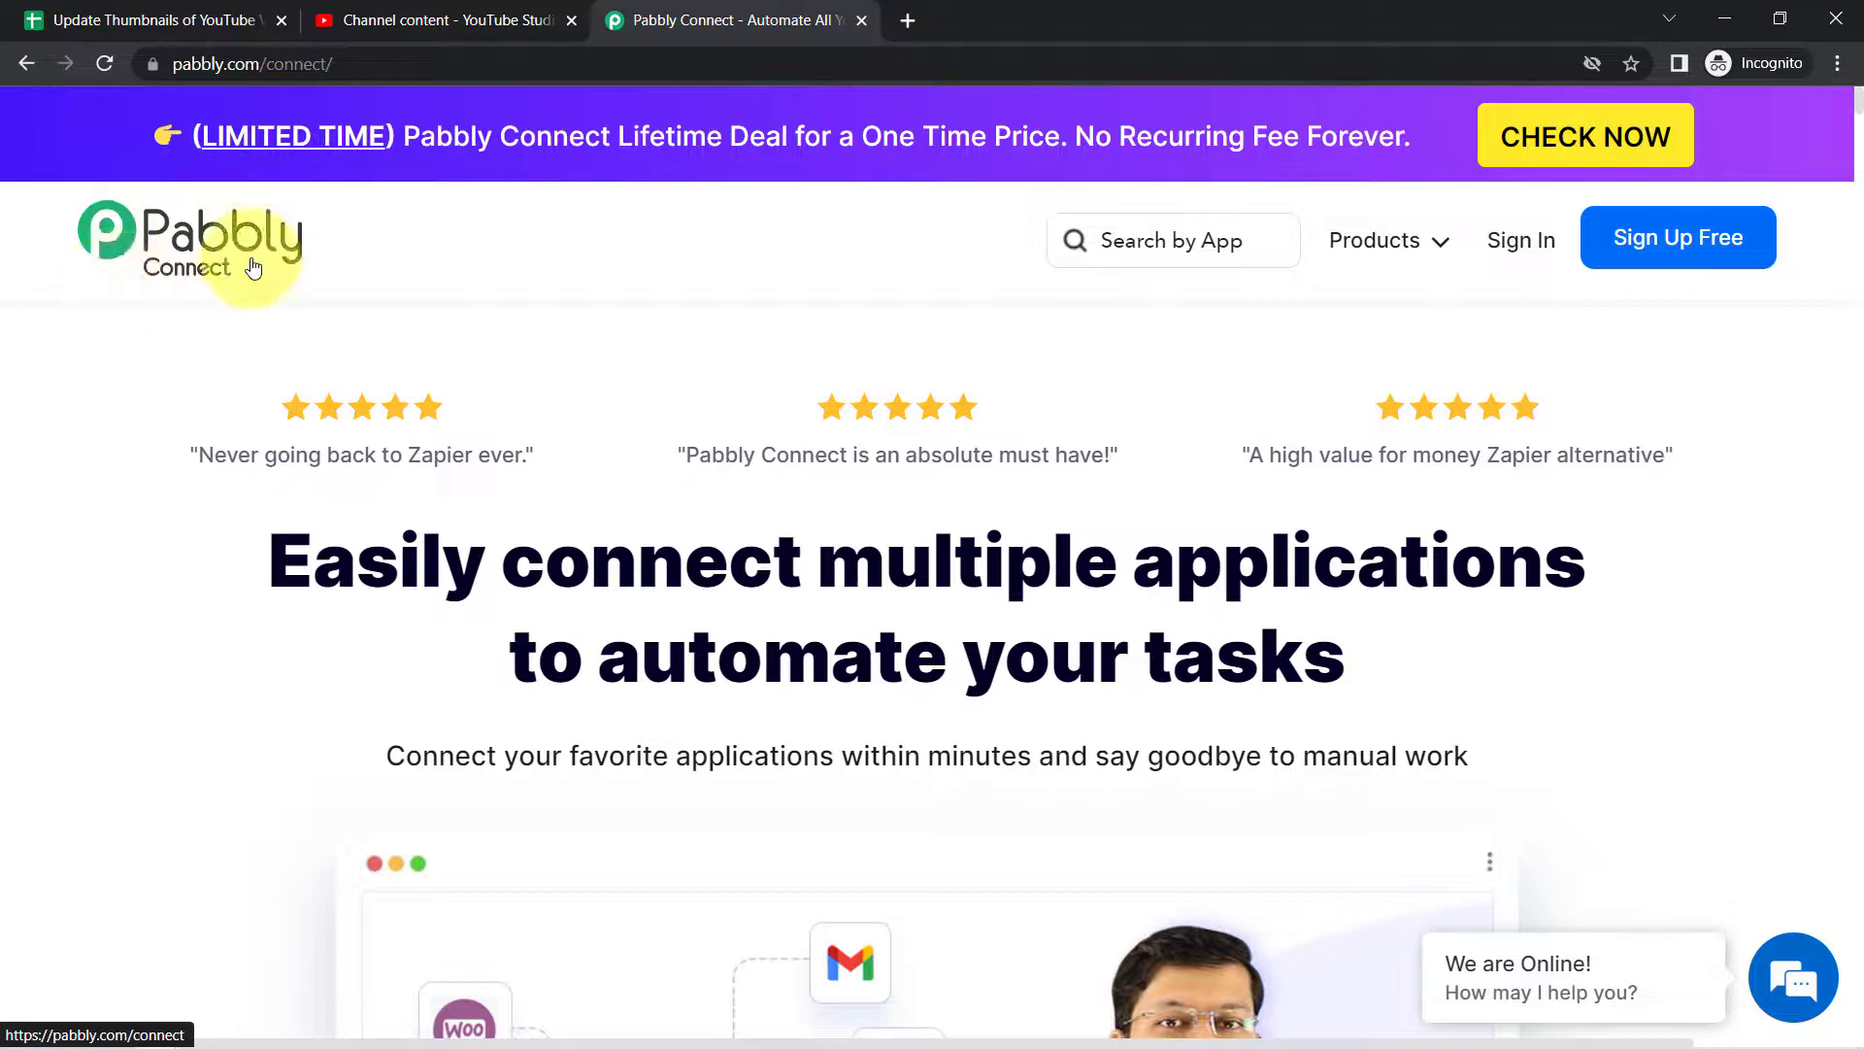
{"action": "left_click", "coordinate": [324, 62]}
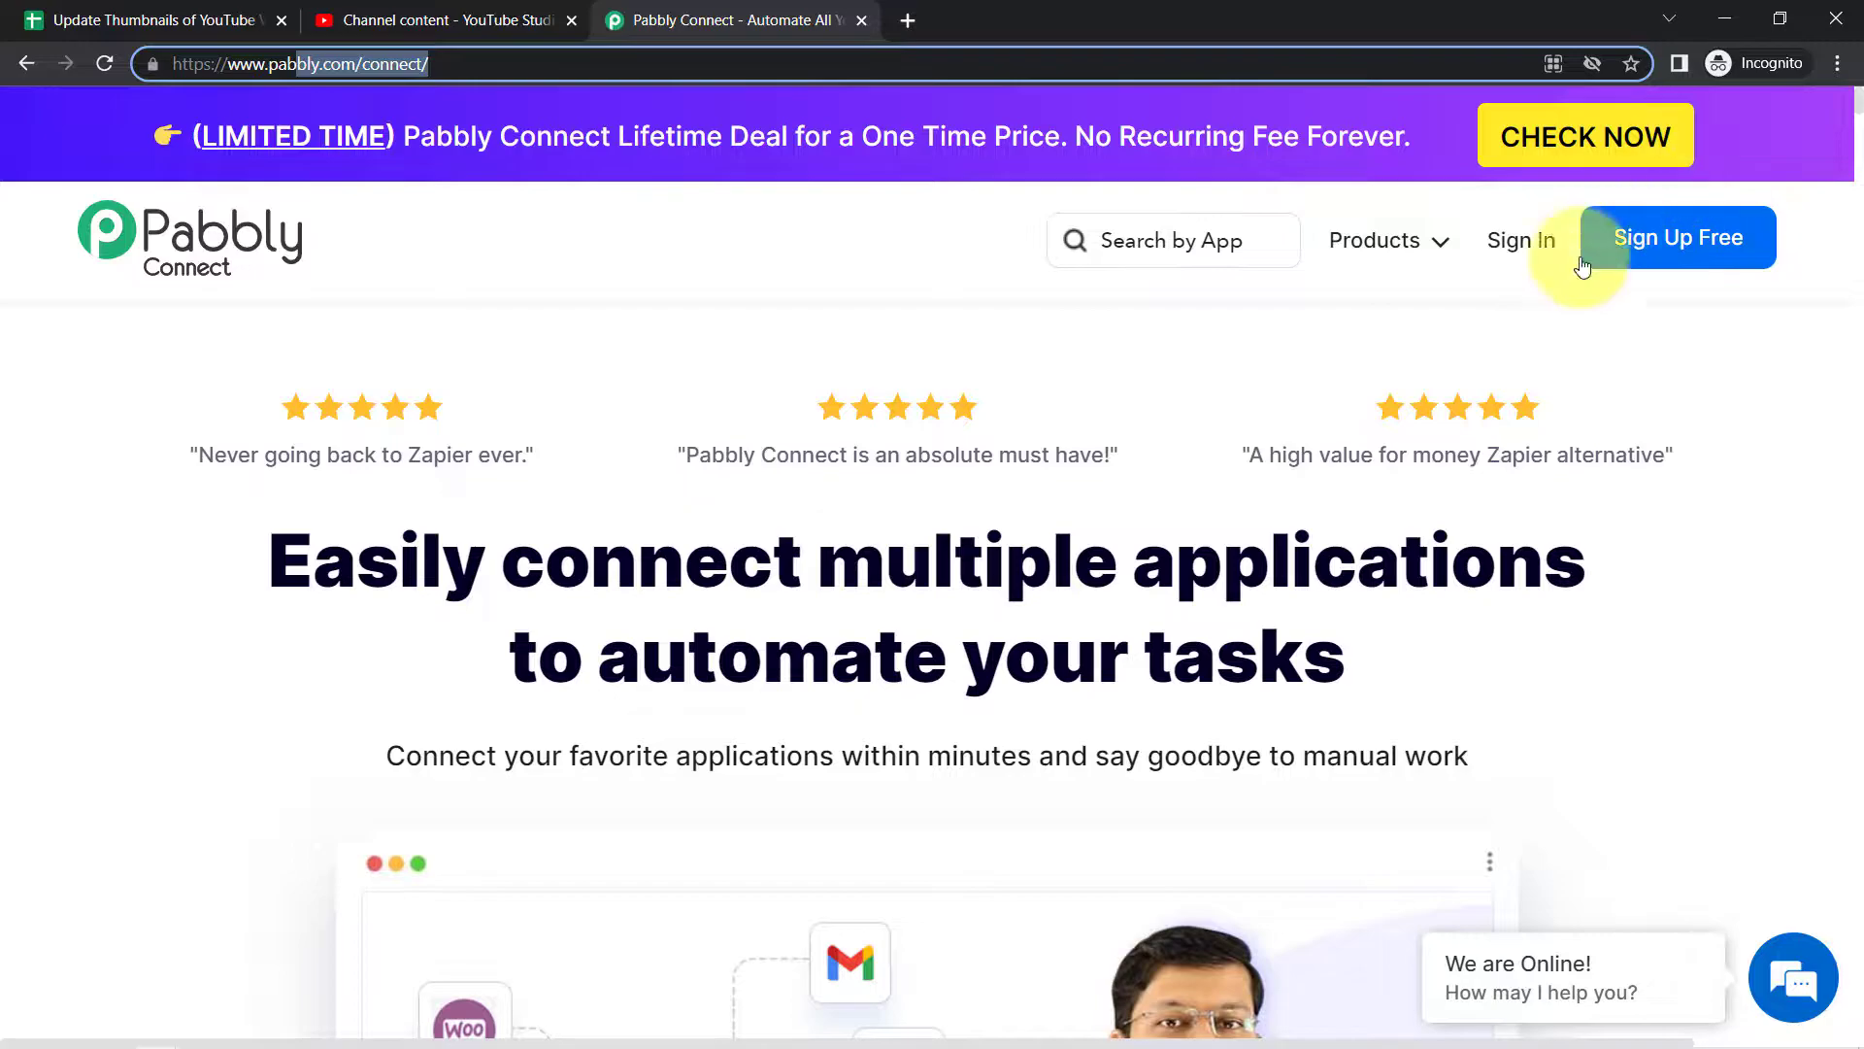
{"action": "left_click", "coordinate": [1505, 243]}
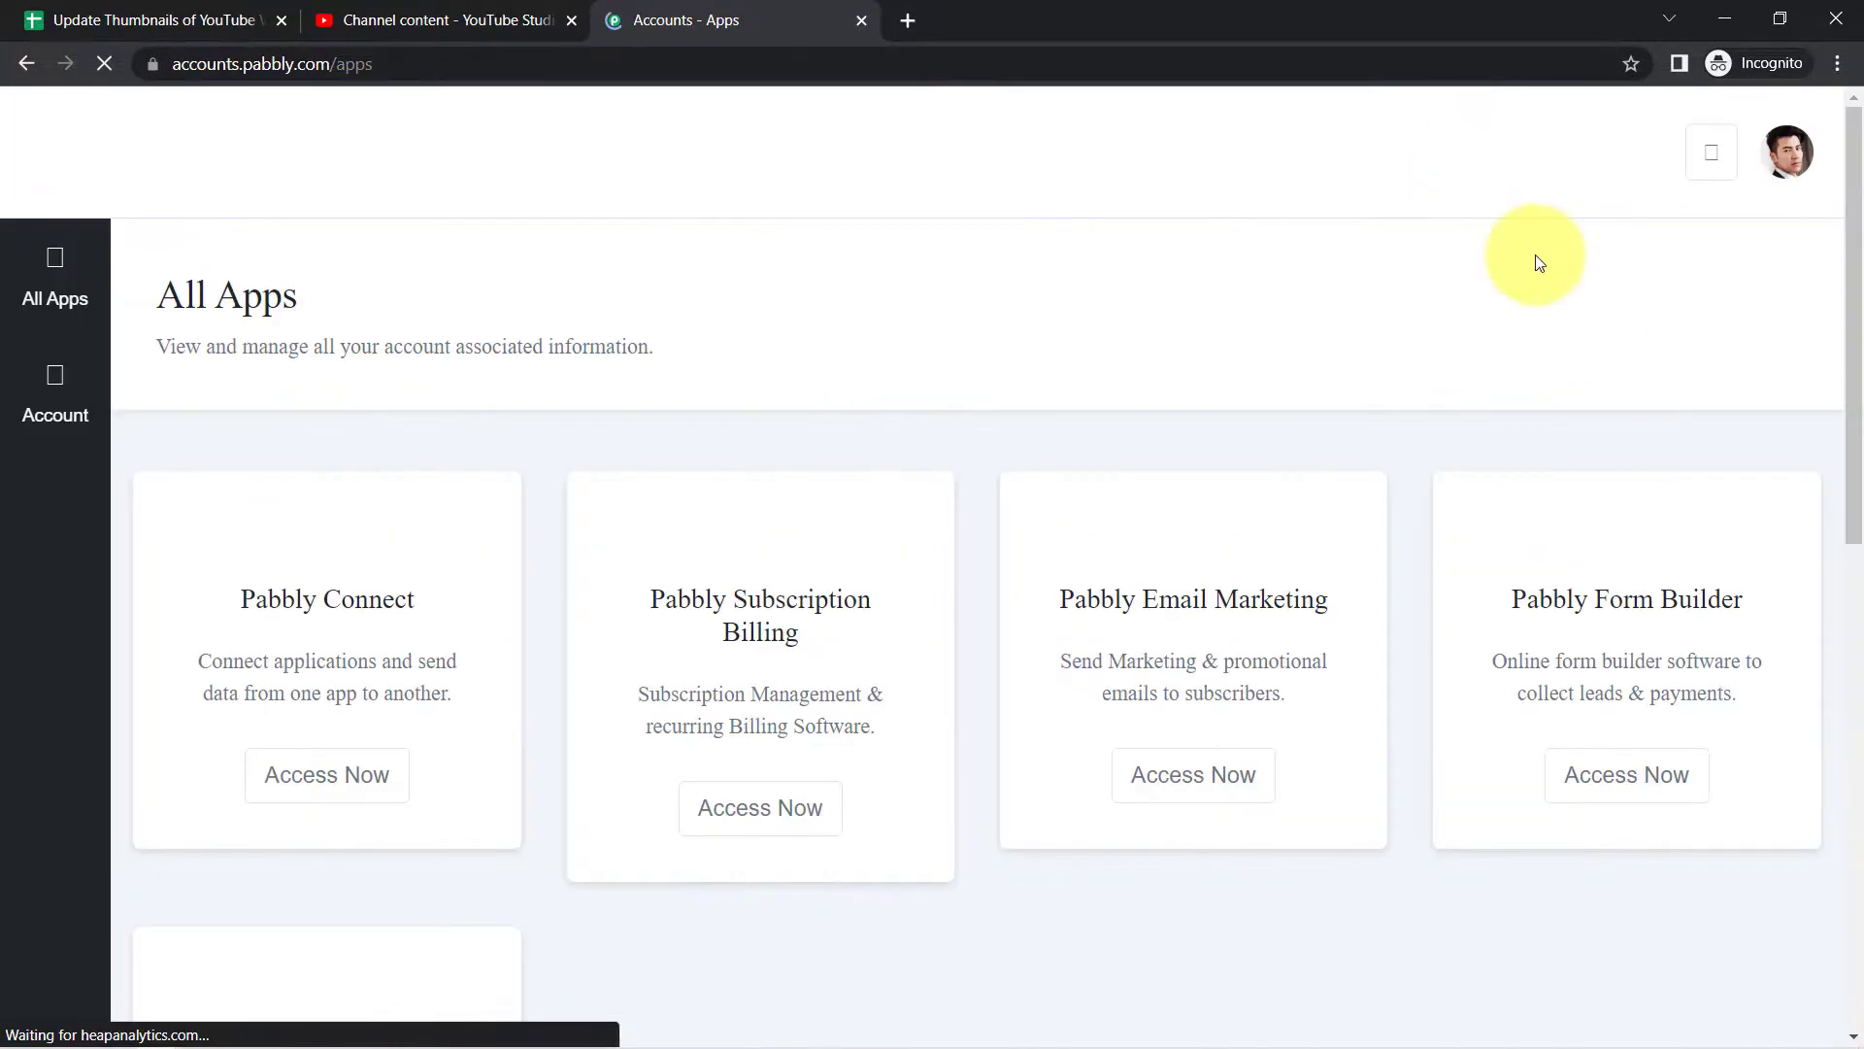
{"action": "left_click", "coordinate": [314, 822]}
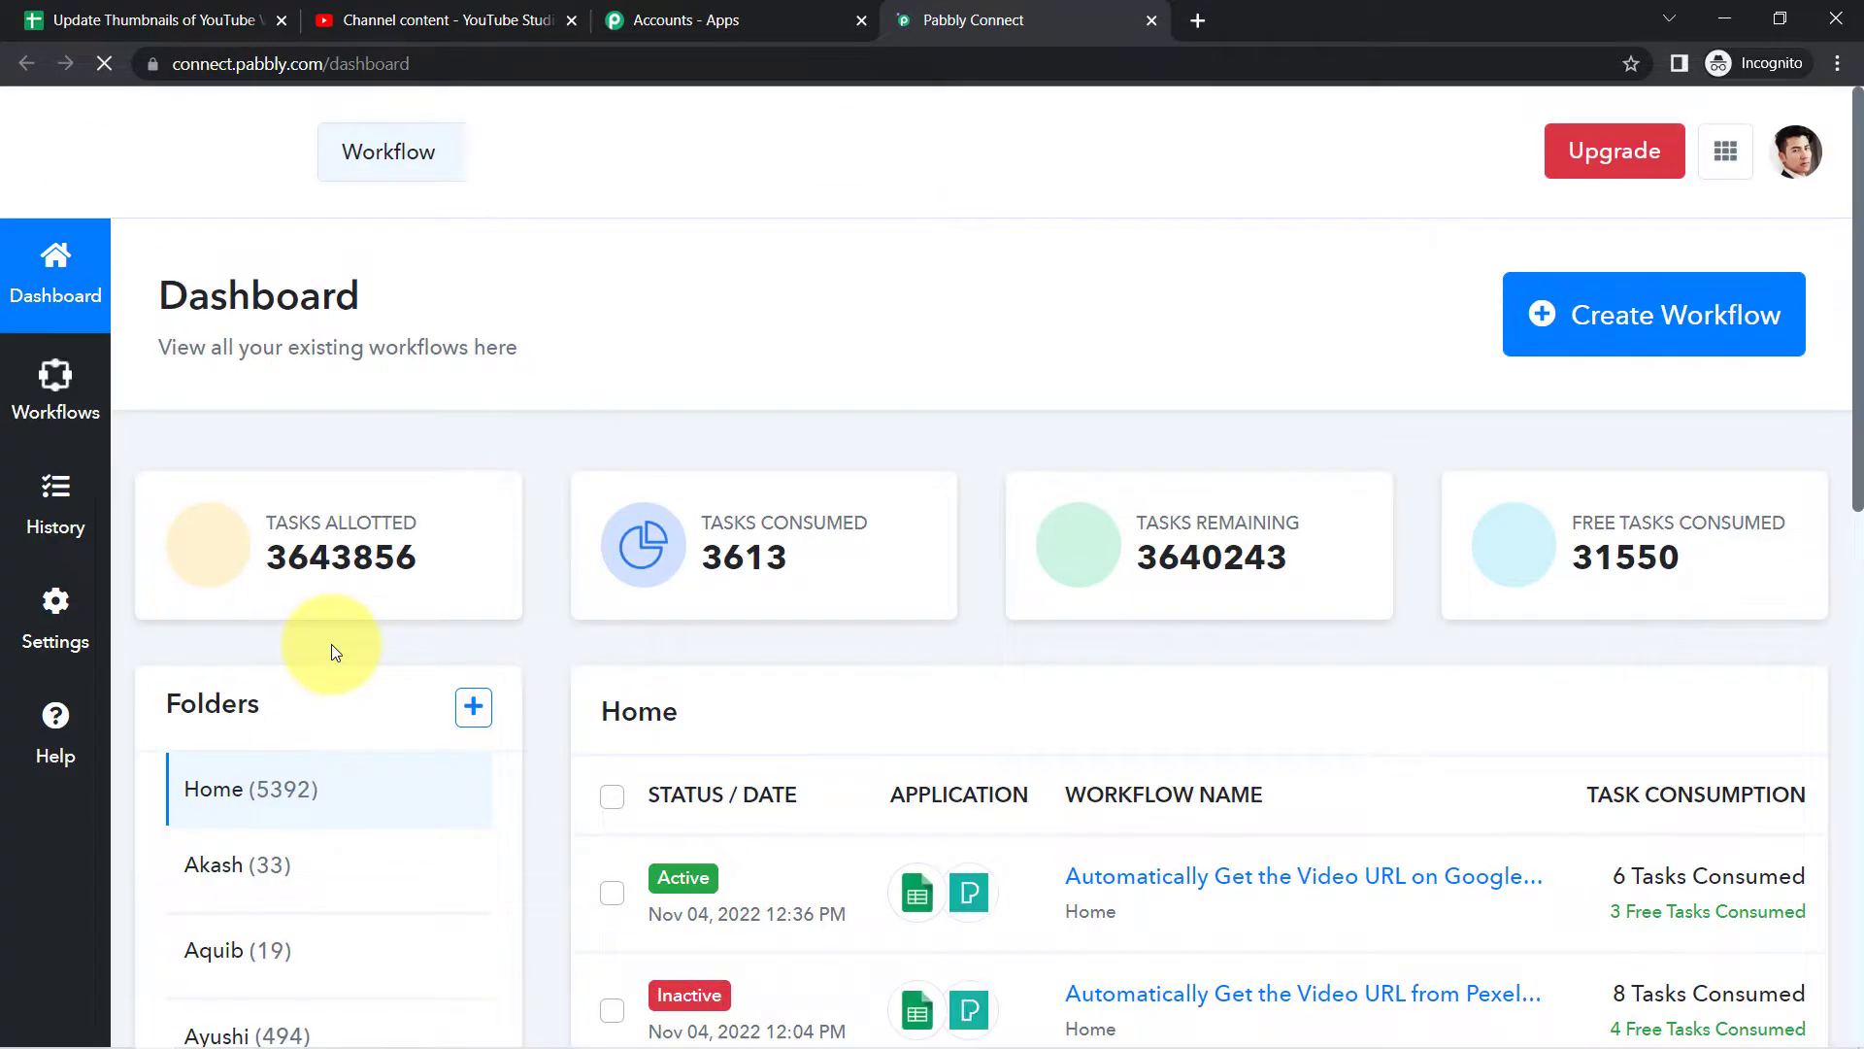
Create a workflow named "Update Thumbnails of YouTube Videos from Google Sheets".
{"action": "left_click_drag", "start_coordinate": [160, 294], "coordinate": [457, 330]}
{"action": "left_click", "coordinate": [1647, 312]}
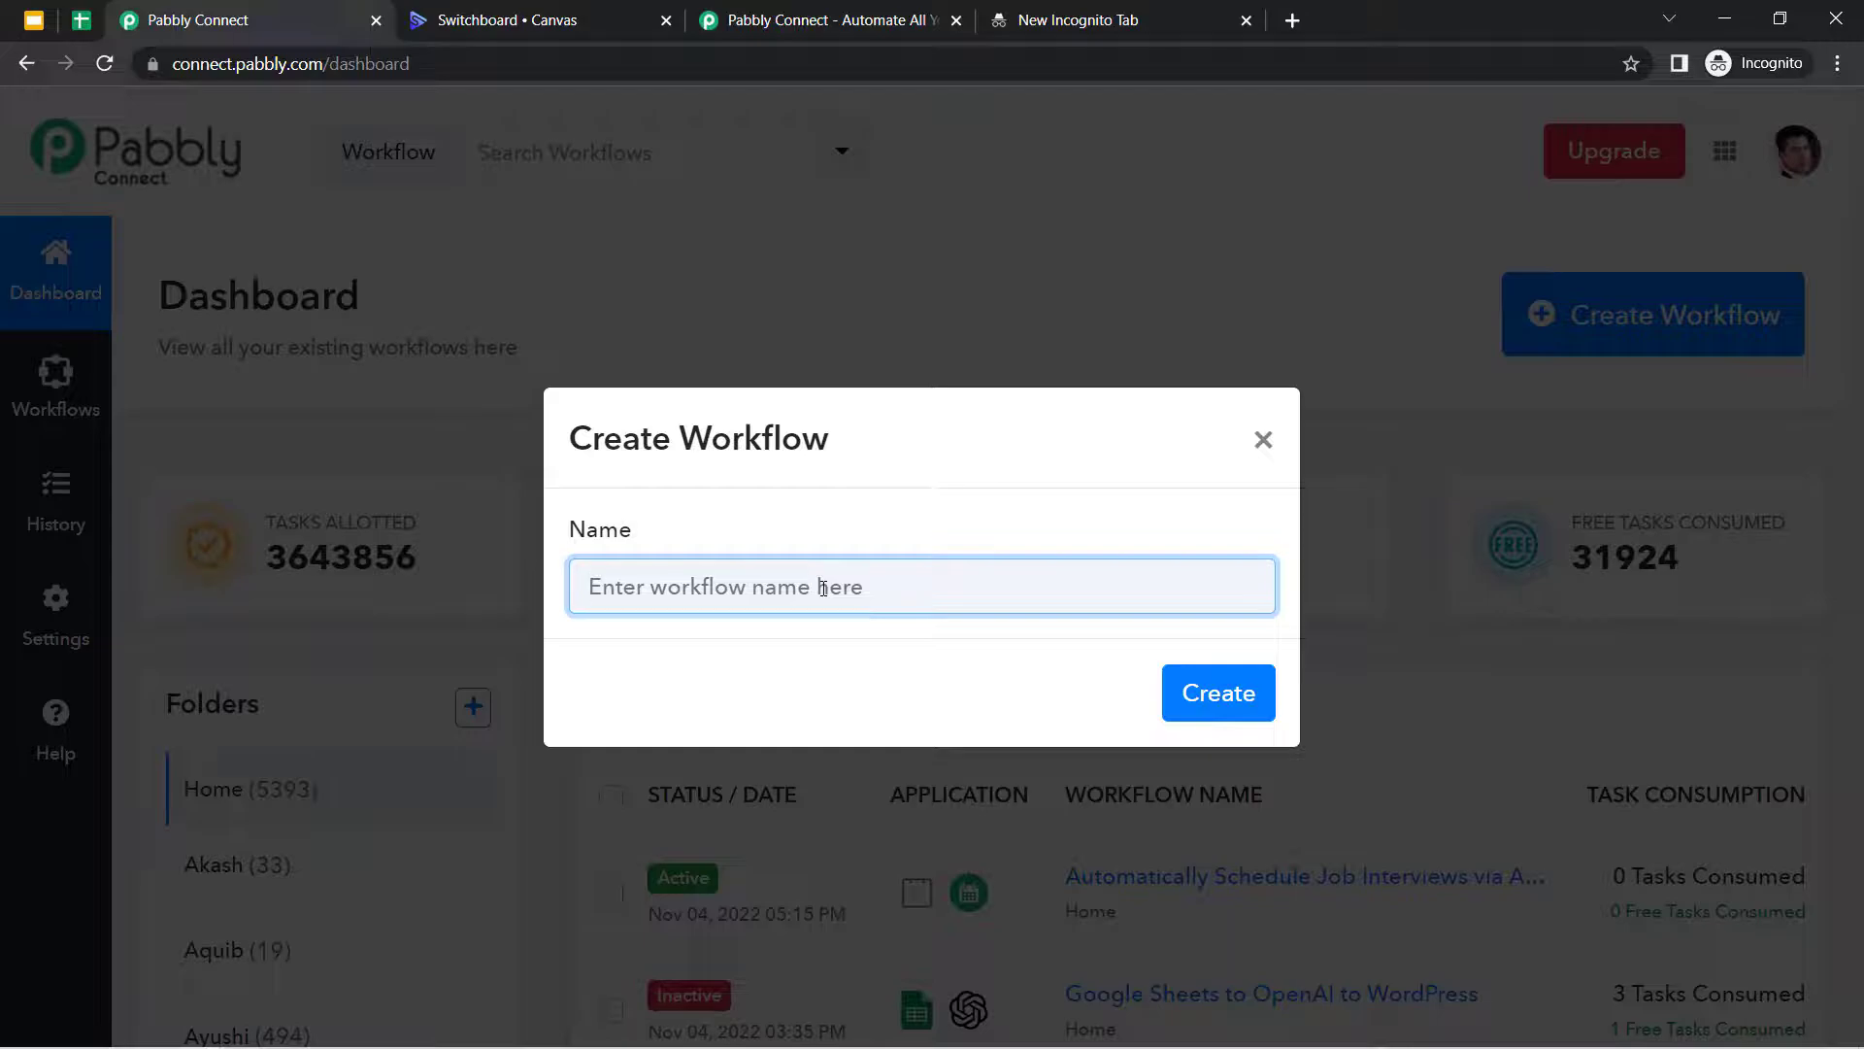
{"action": "type", "text": "Update Thumbnails of Youtube Videos from Google Sheets"}
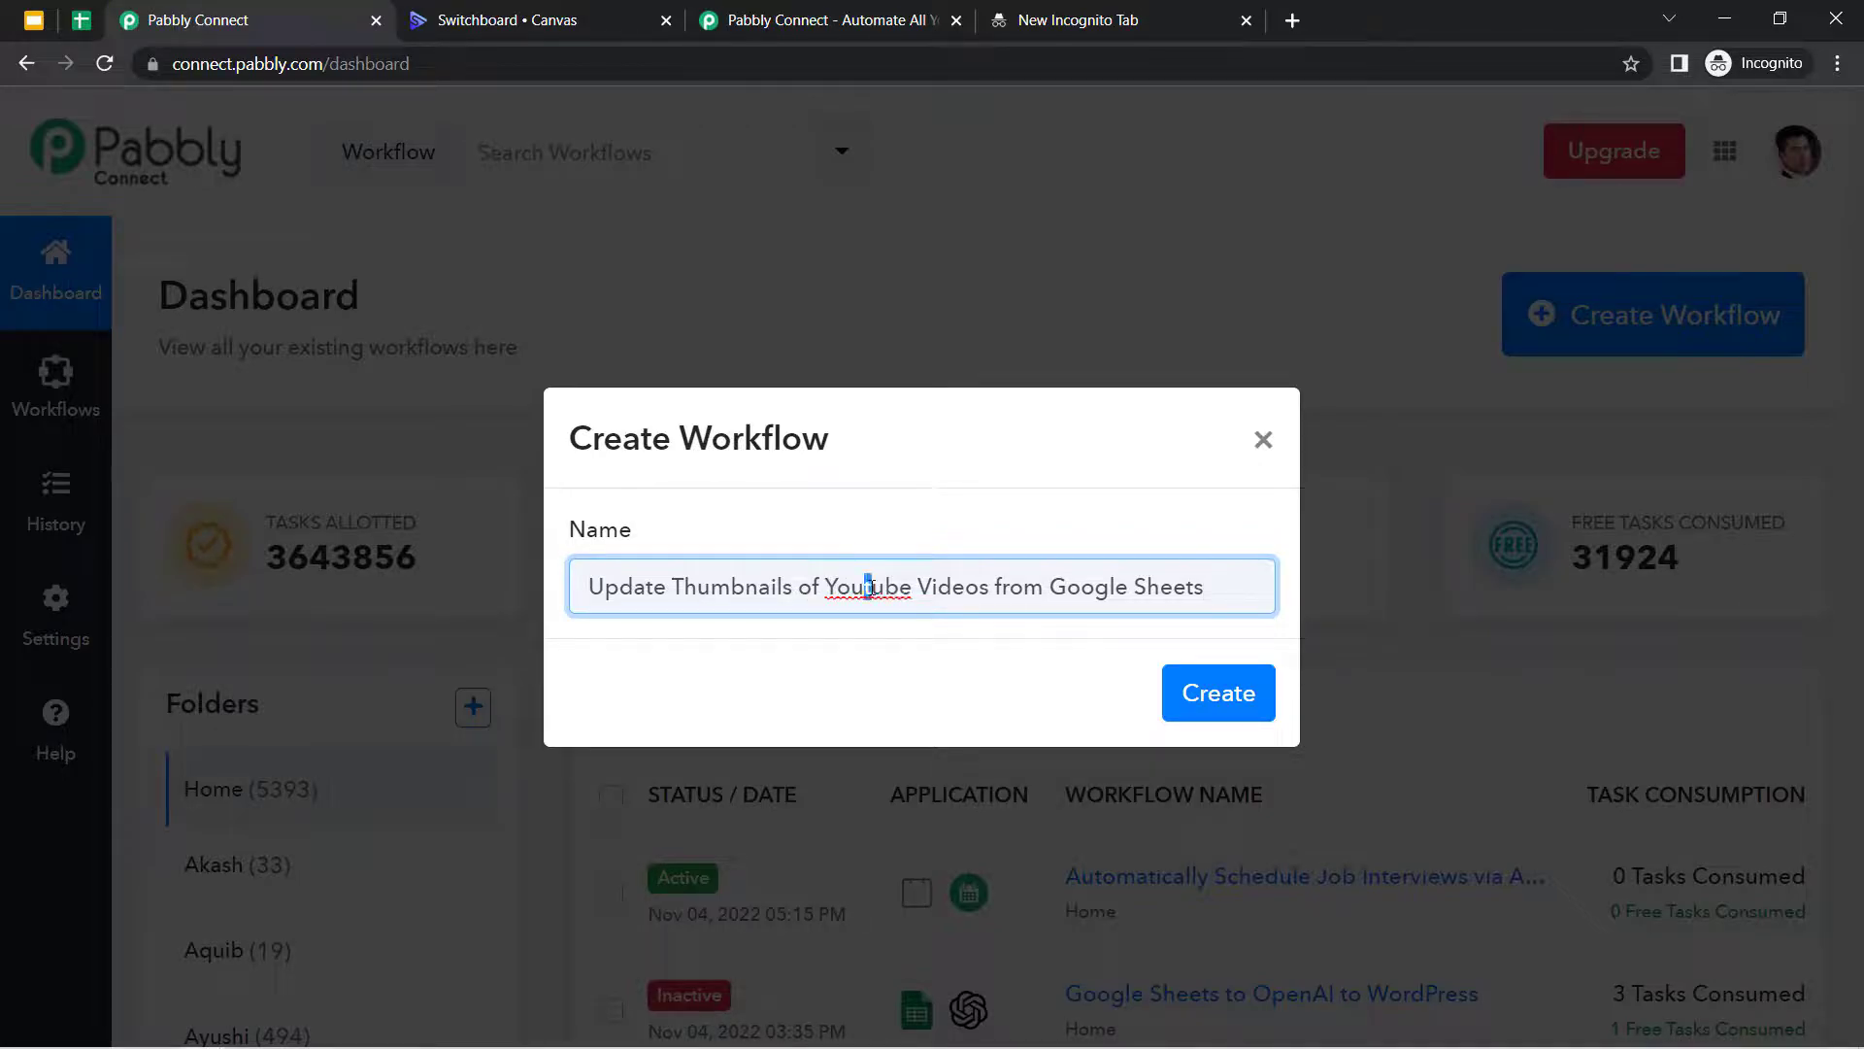
{"action": "type", "text": "T"}
{"action": "left_click_drag", "start_coordinate": [1170, 594], "coordinate": [1214, 594]}
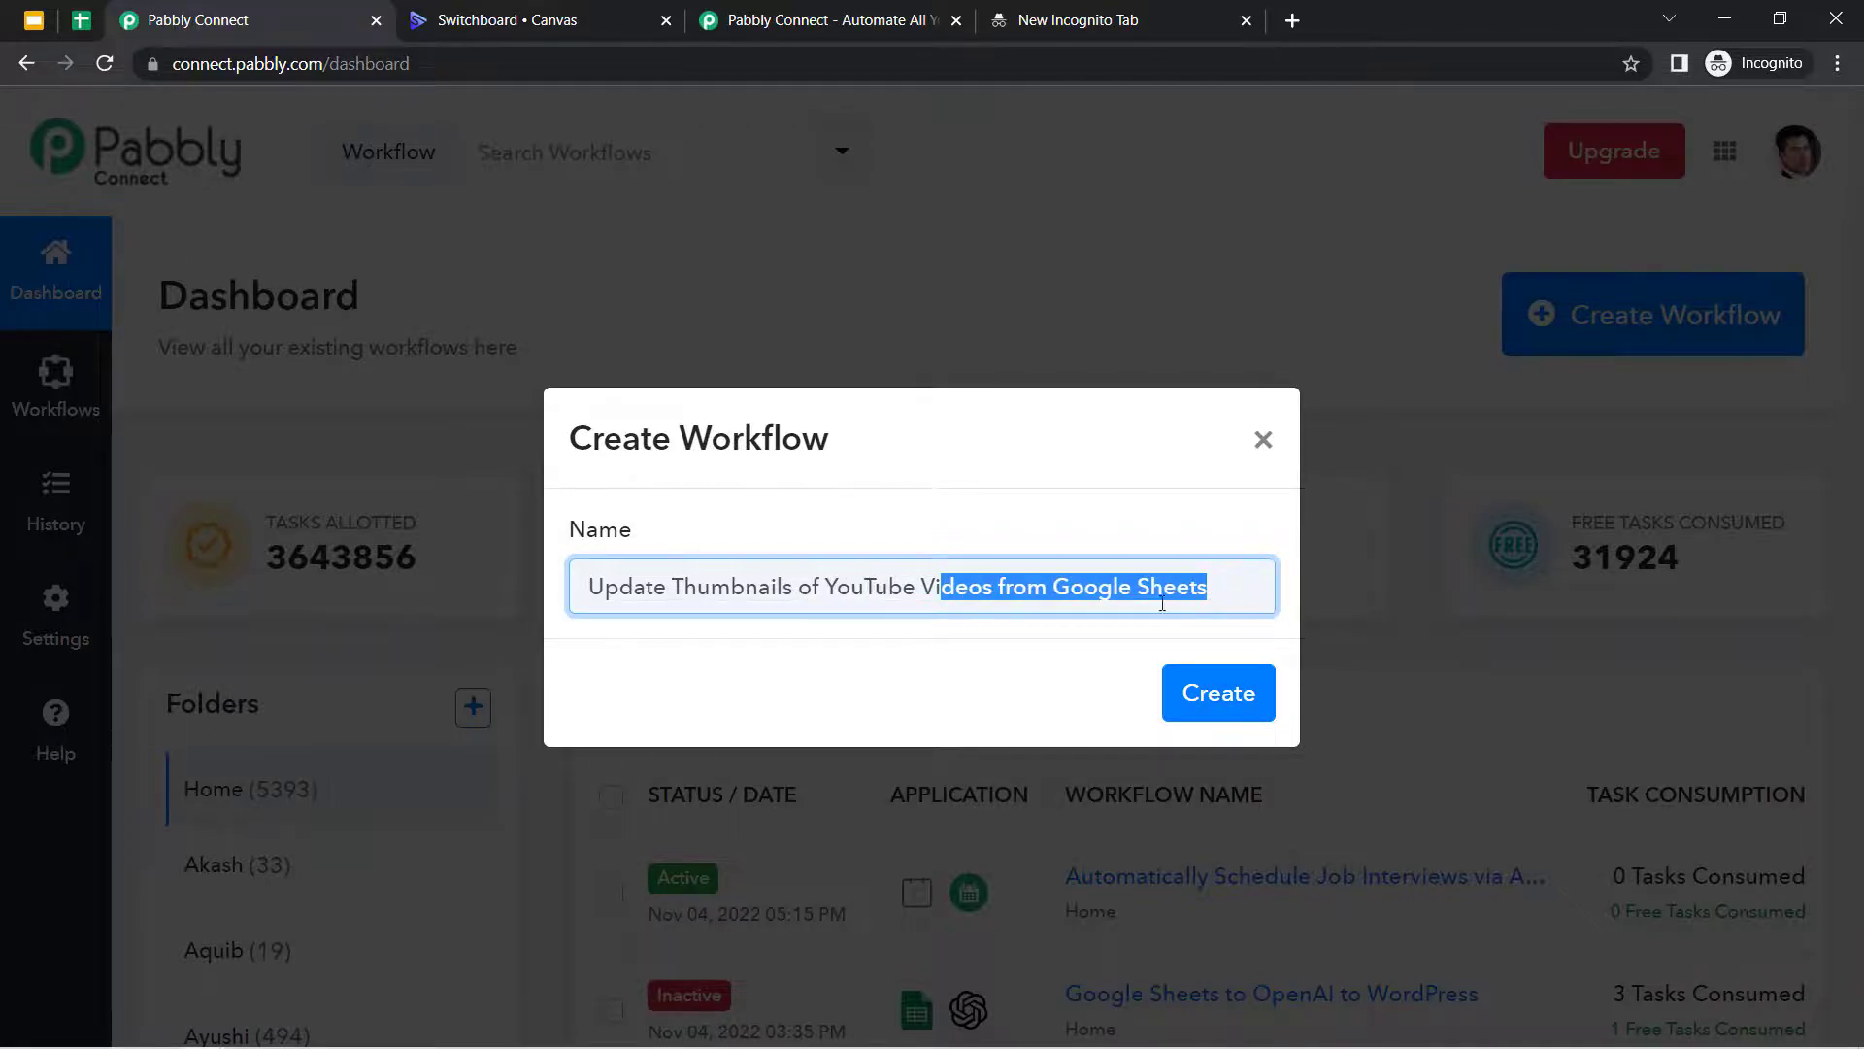
{"action": "left_click", "coordinate": [1216, 693]}
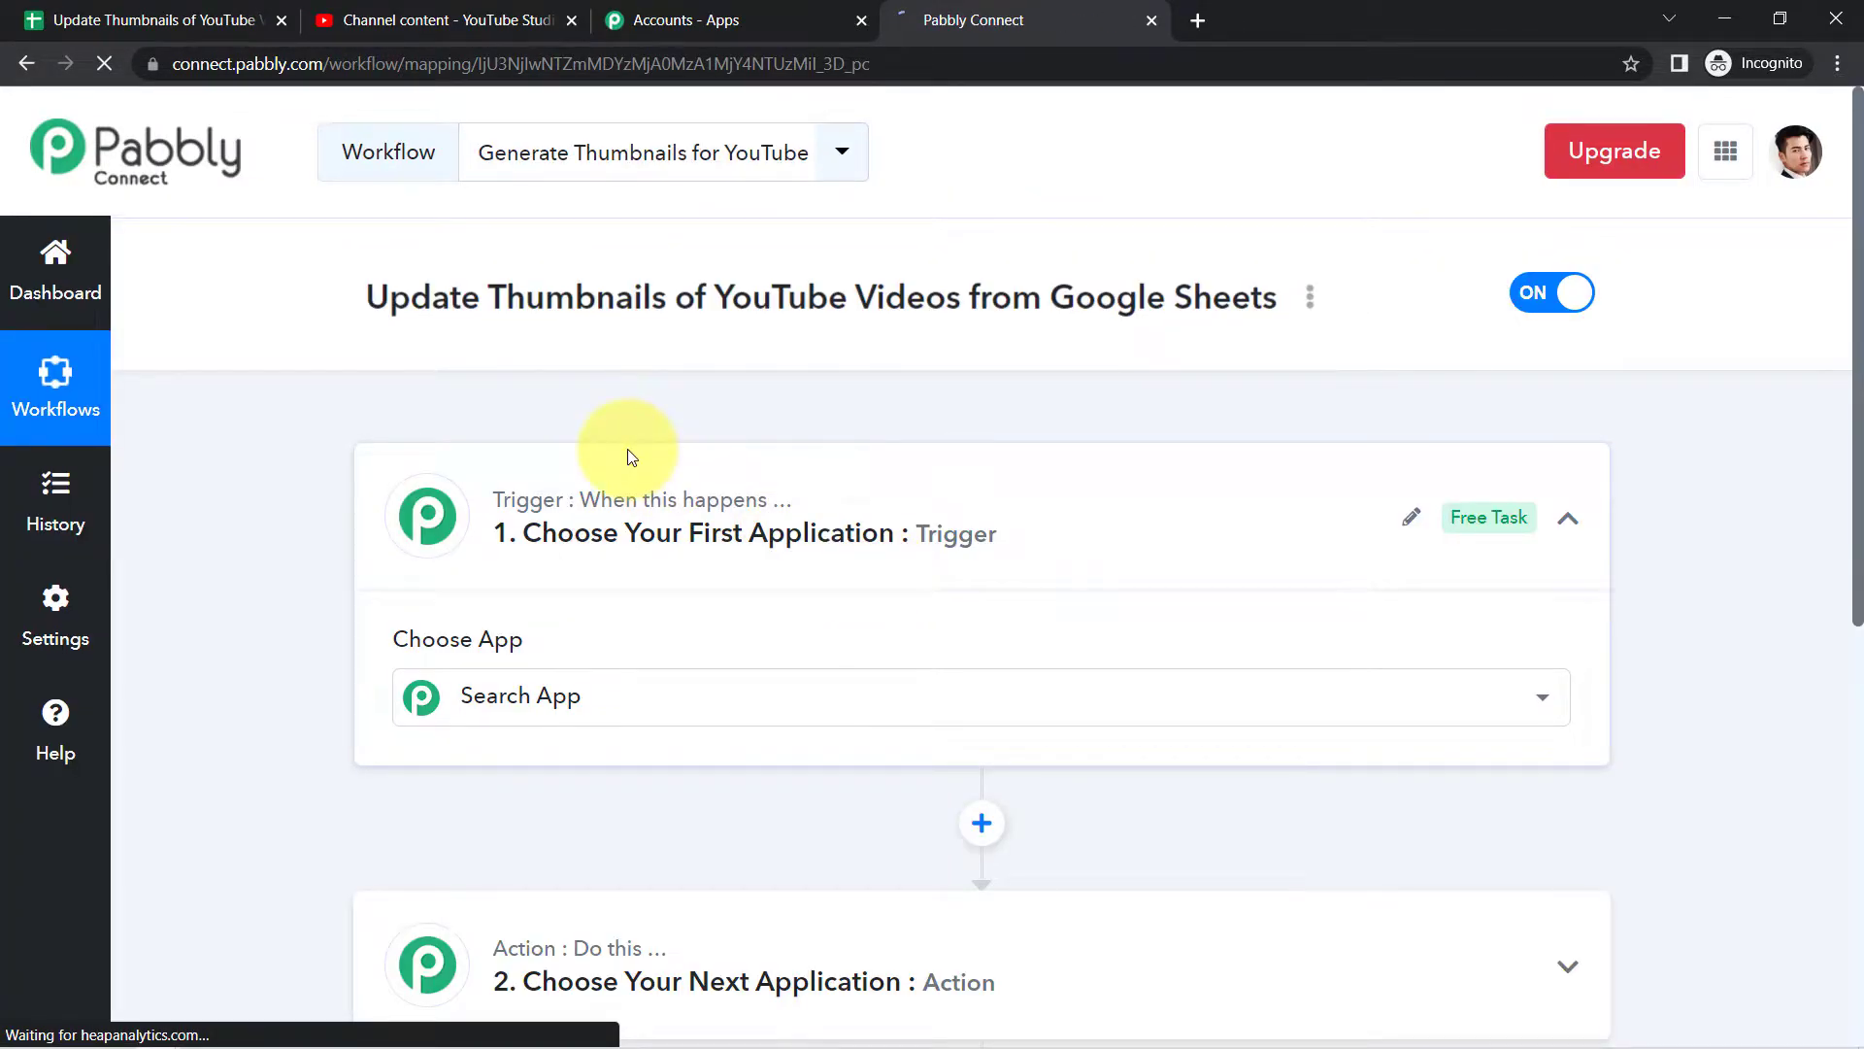
Choose Google Sheets as the workflow's trigger application.
{"action": "left_click", "coordinate": [650, 500]}
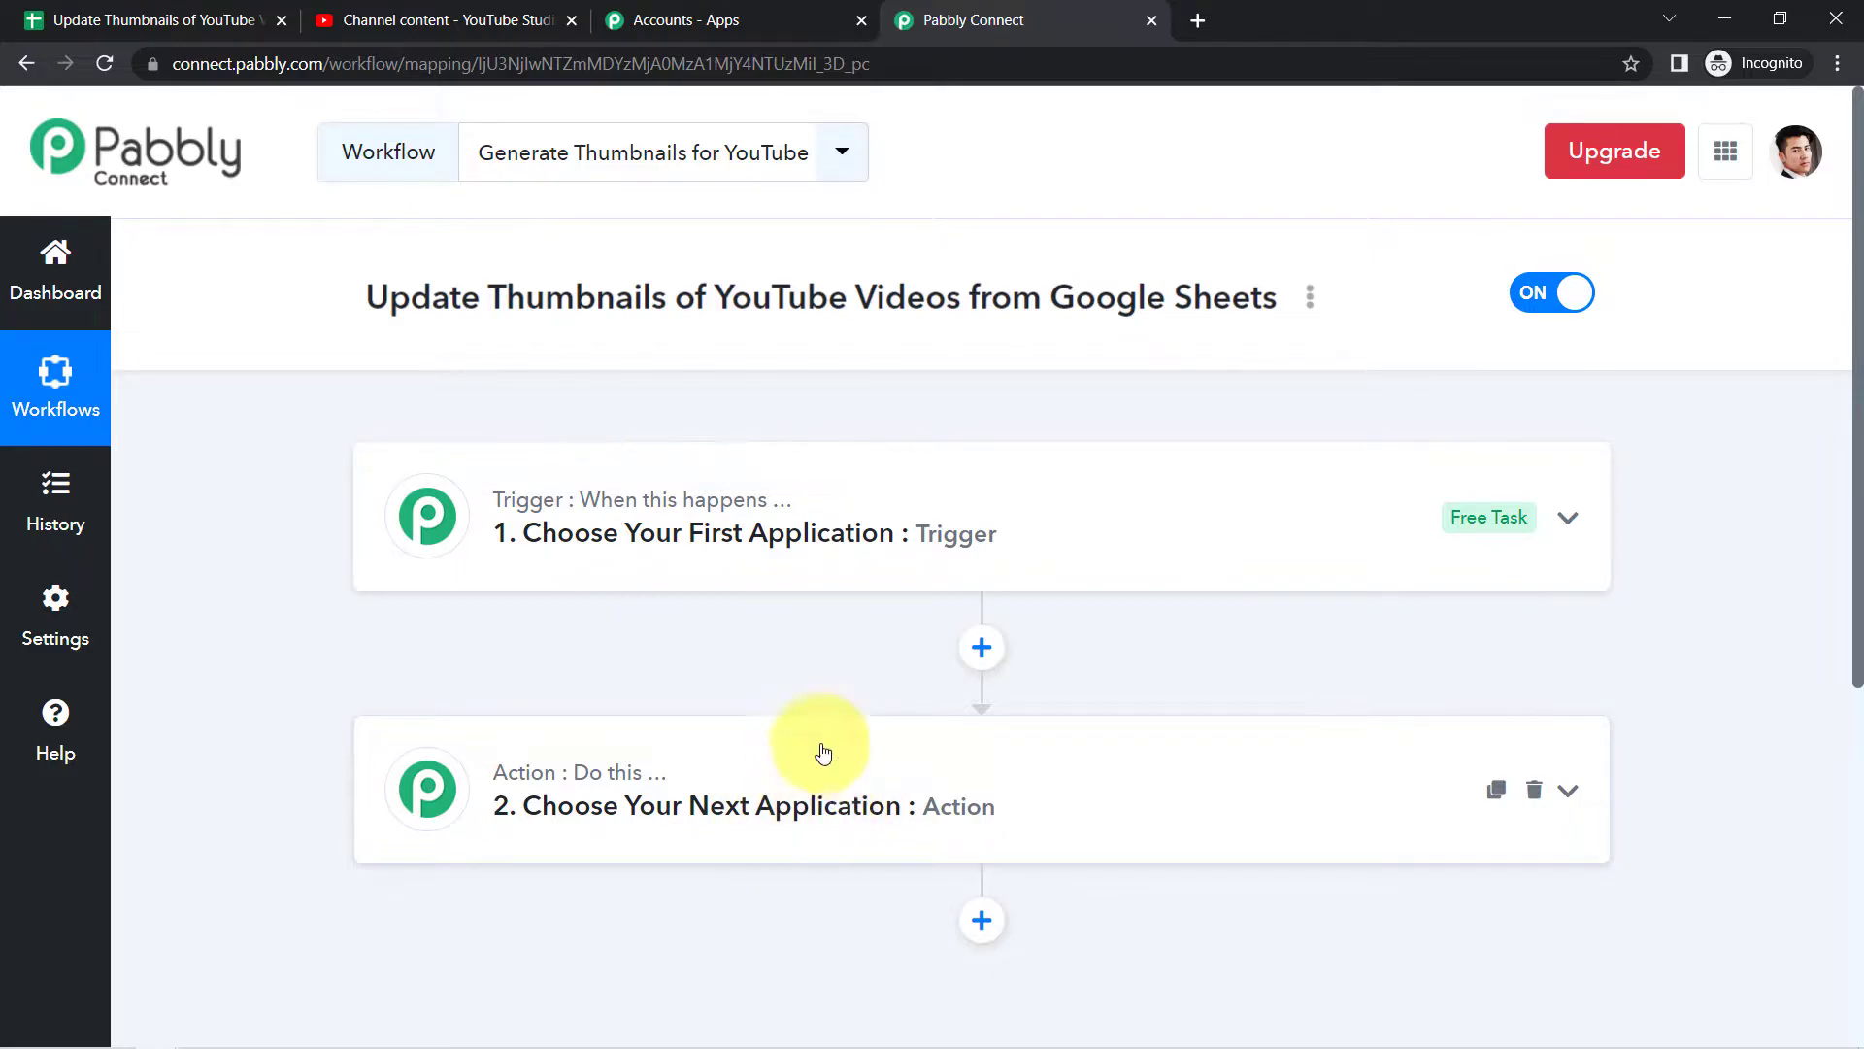
{"action": "left_click", "coordinate": [701, 540]}
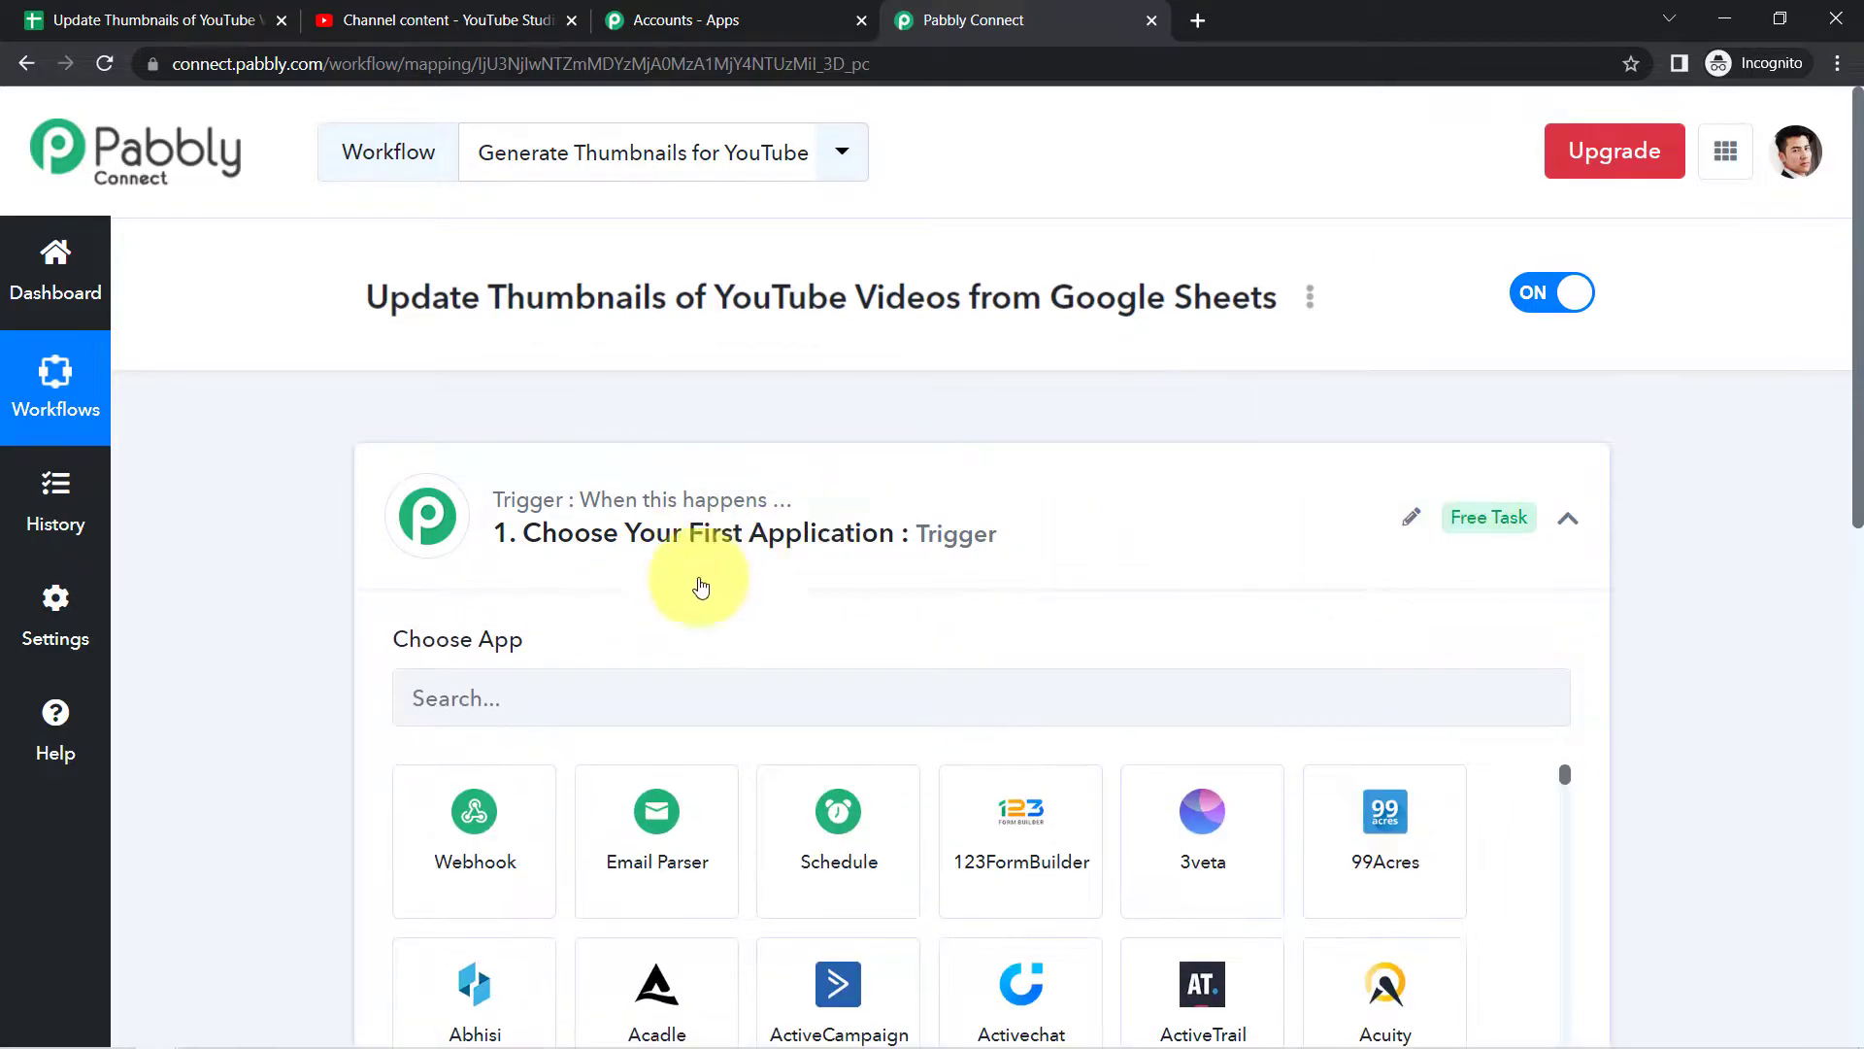
{"action": "left_click", "coordinate": [509, 706]}
{"action": "type", "text": "goog"}
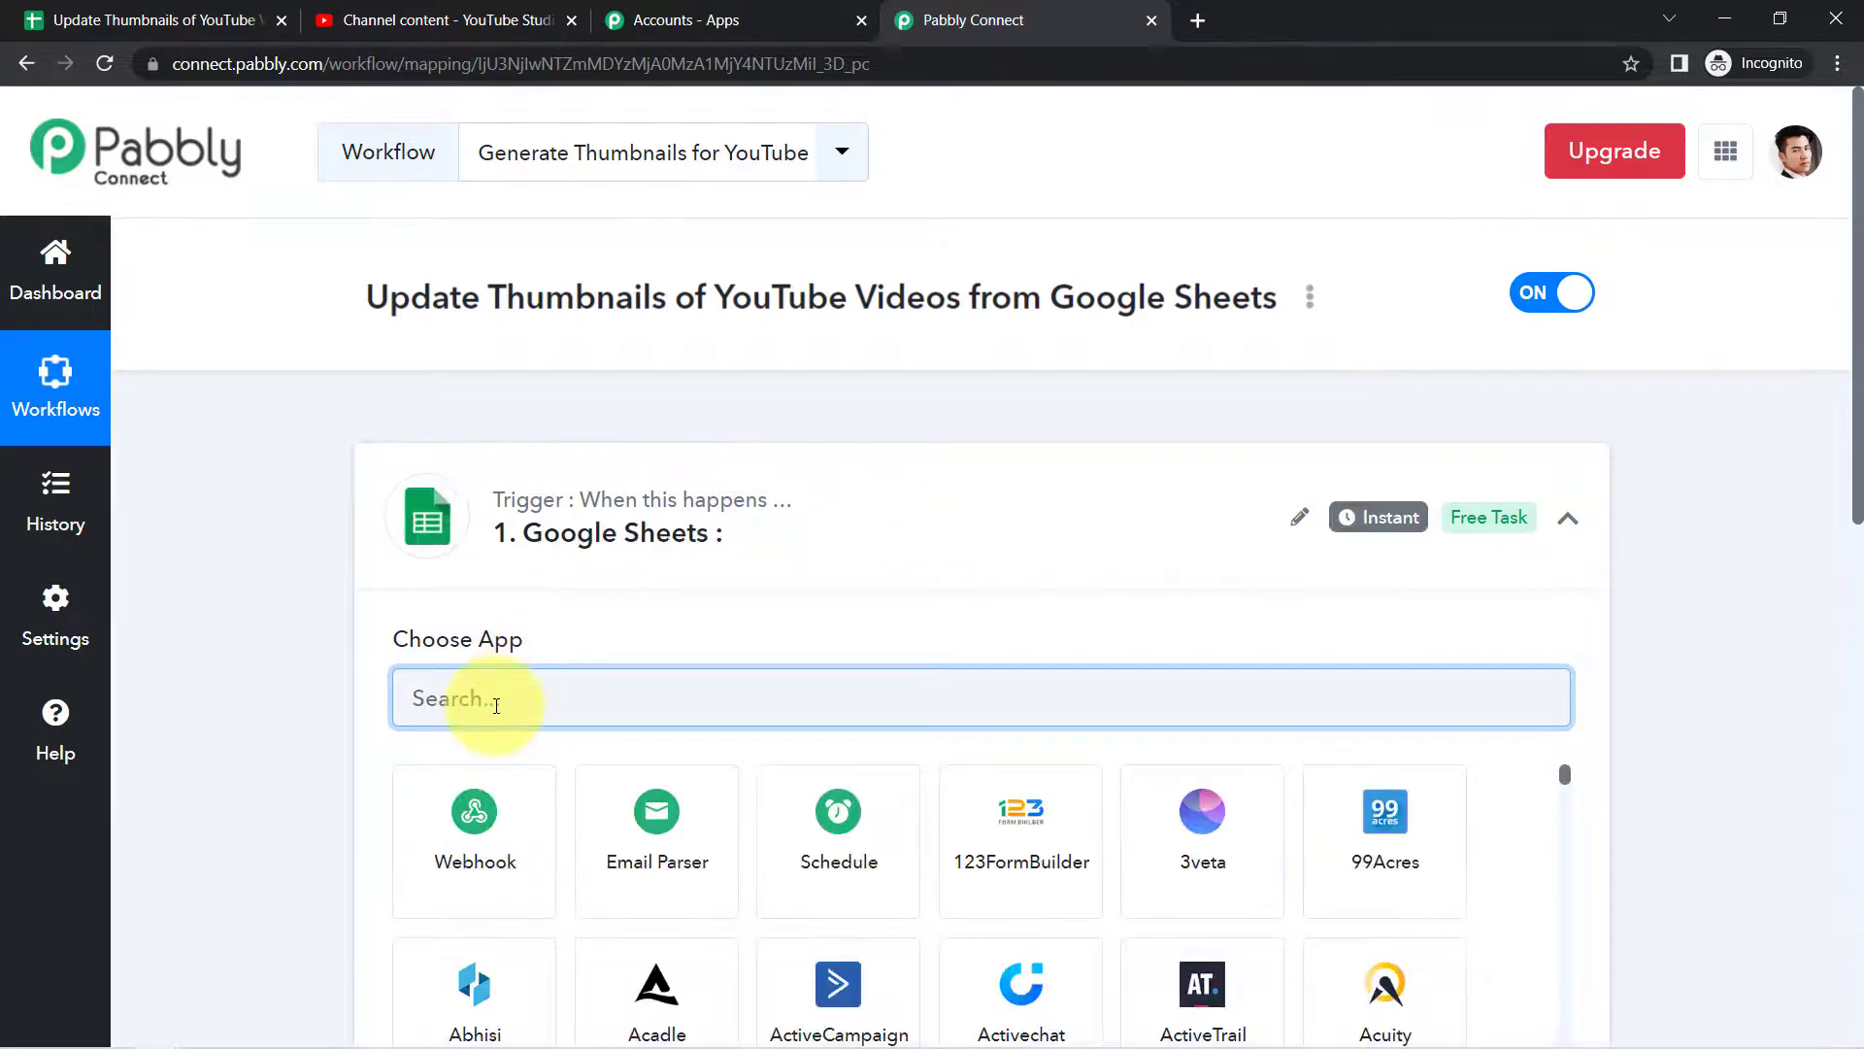
{"action": "type", "text": "googl"}
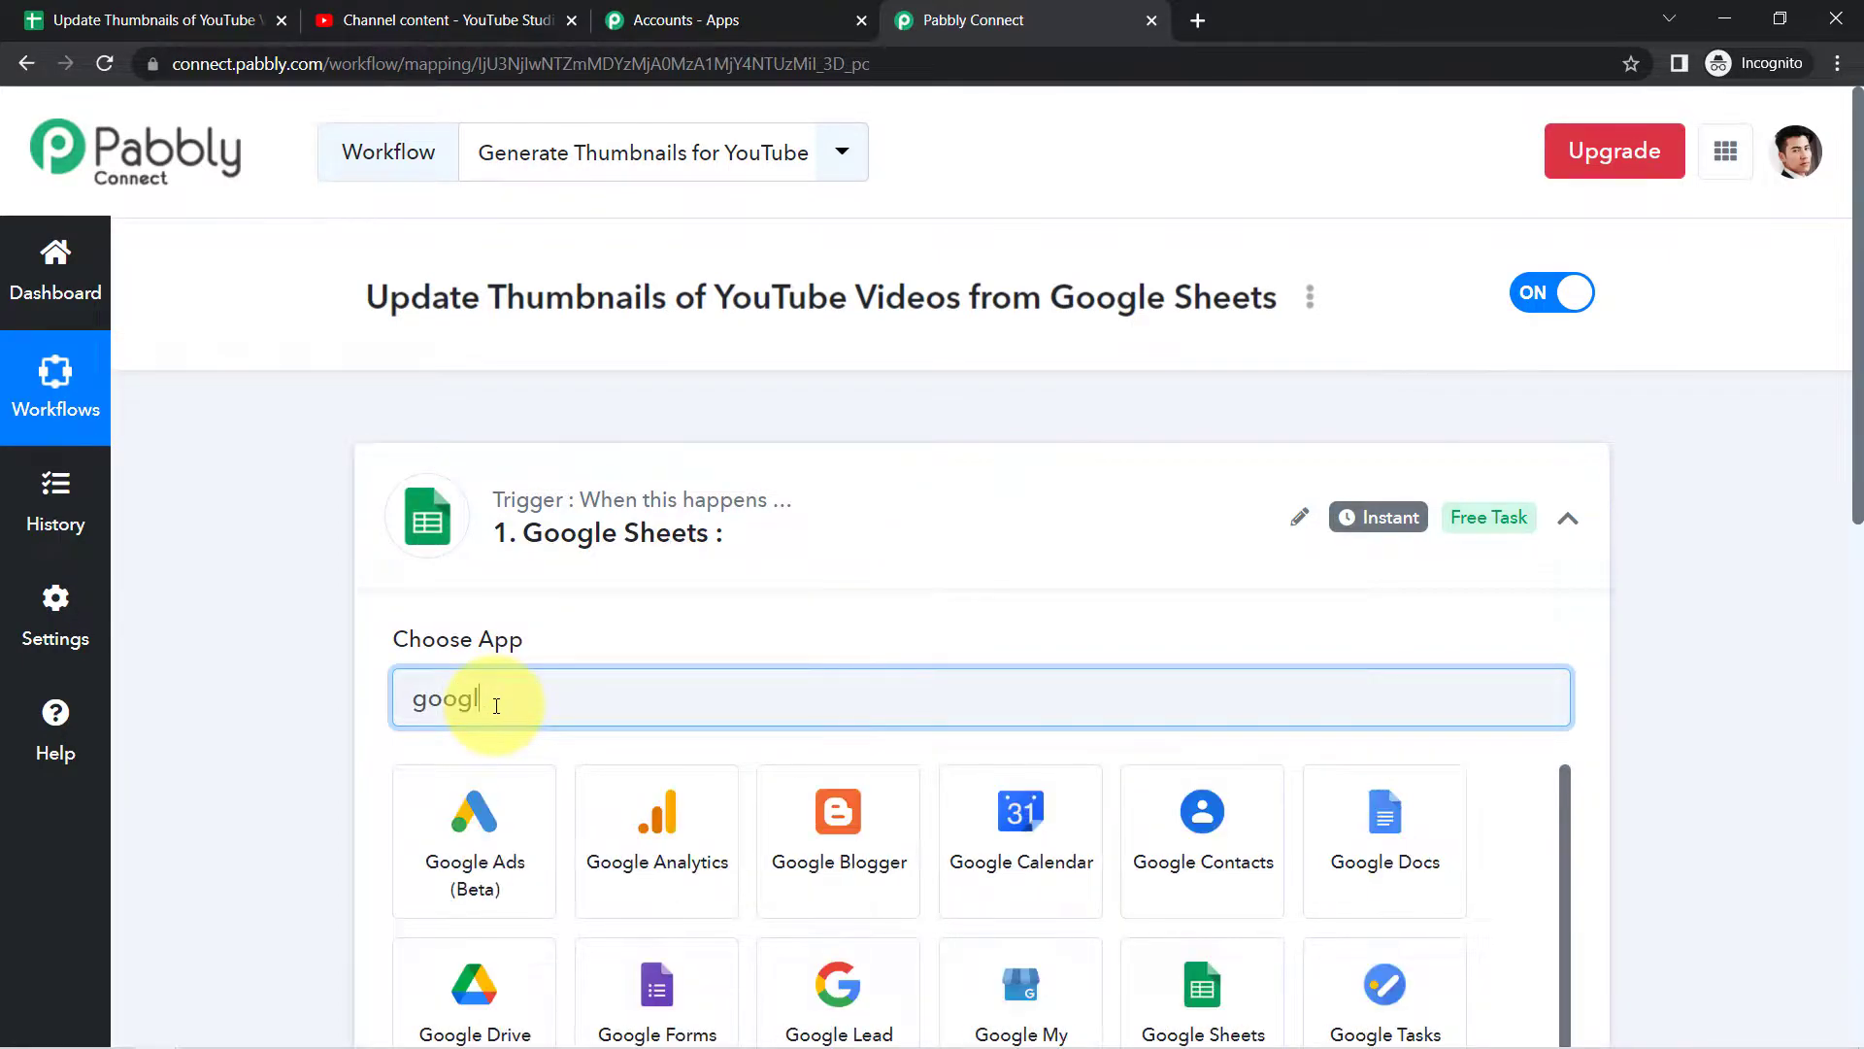
{"action": "type", "text": "e shee"}
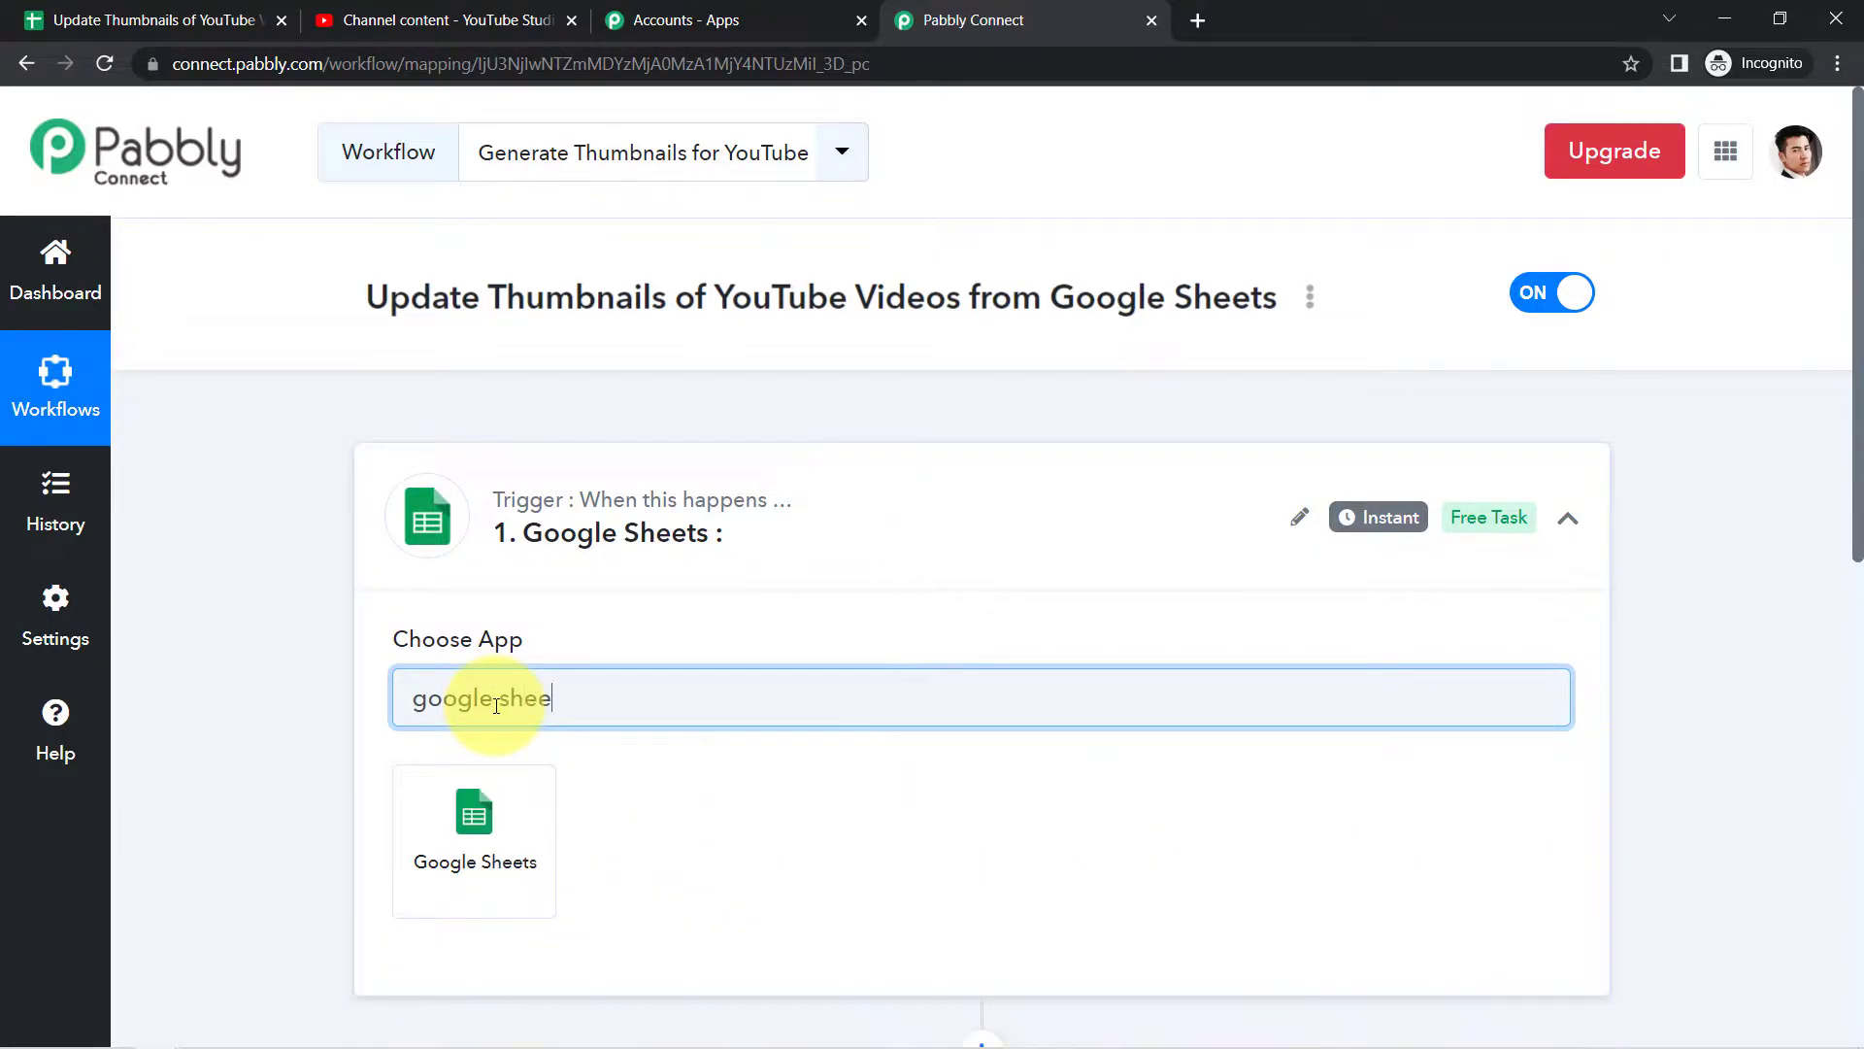
{"action": "left_click", "coordinate": [430, 867]}
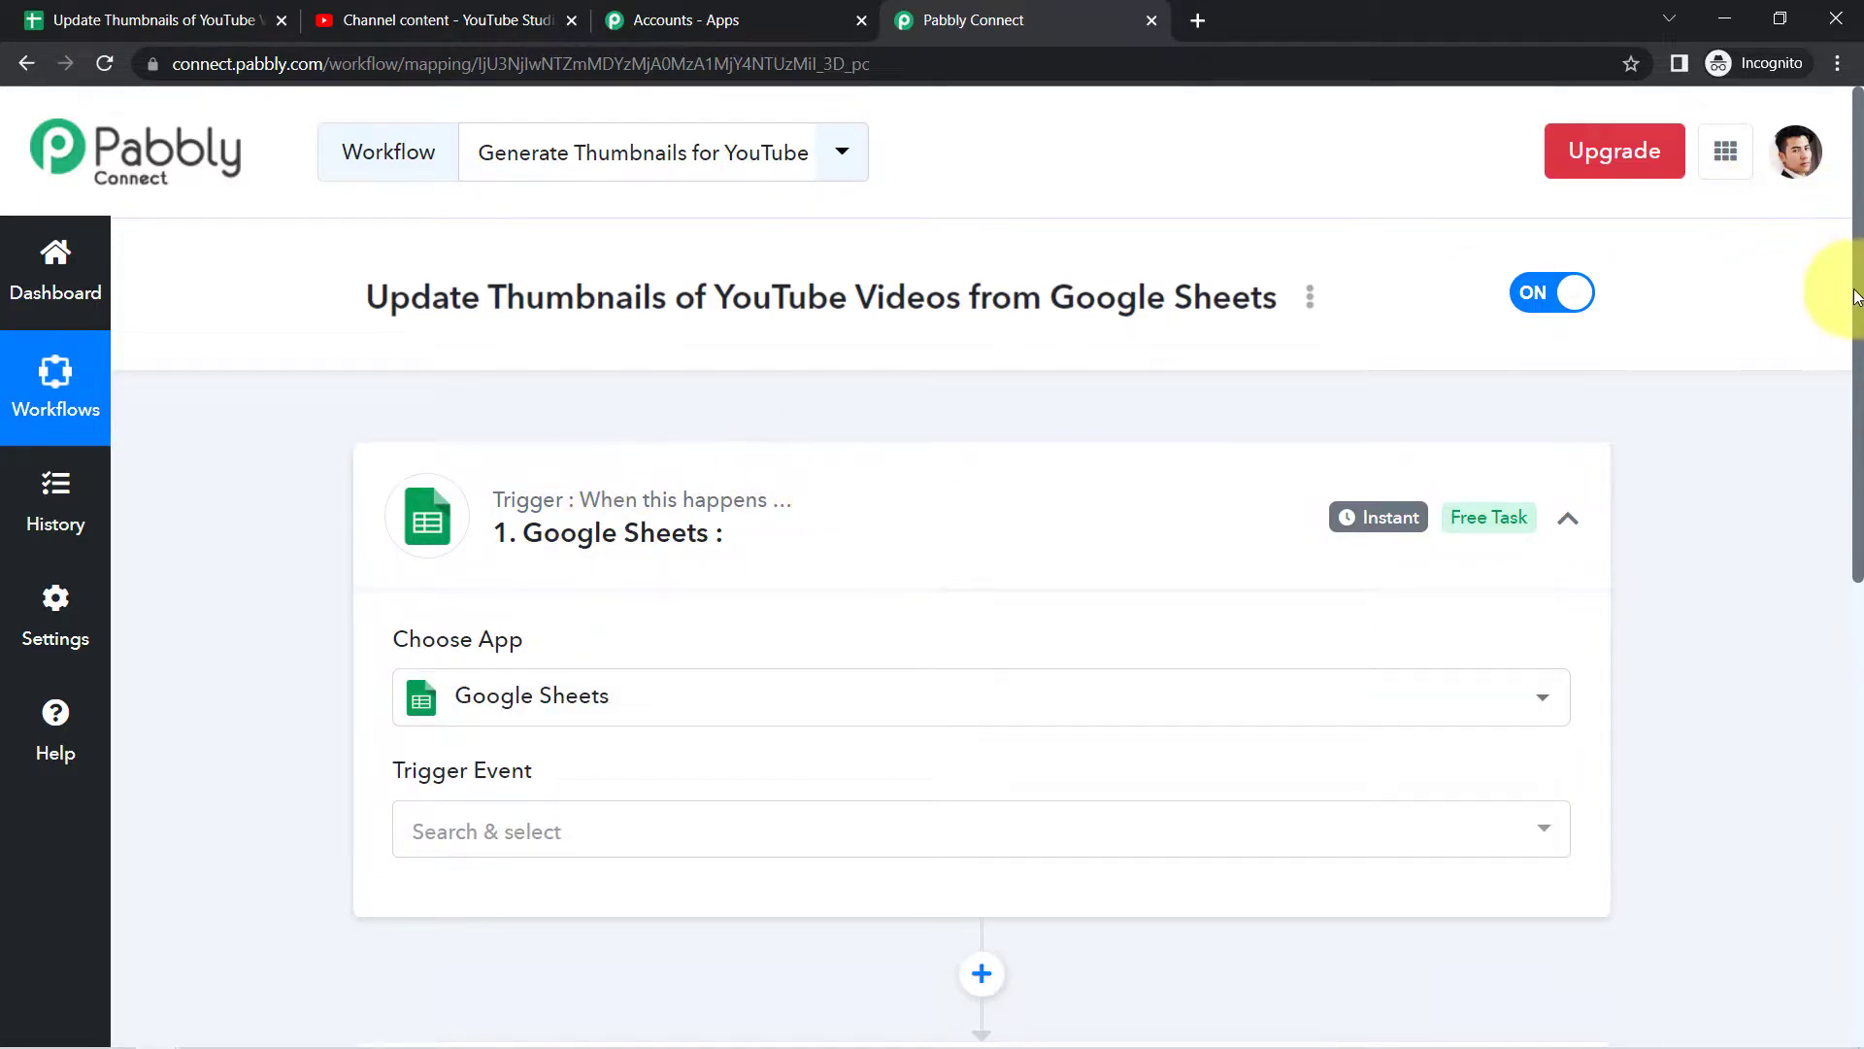
Set the Google Sheets trigger event to New or Updated Spreadsheet Row.
{"action": "scroll", "coordinate": [1859, 354], "scroll_direction": "down", "scroll_amount": 1}
{"action": "scroll", "coordinate": [1854, 388], "scroll_direction": "down", "scroll_amount": 2}
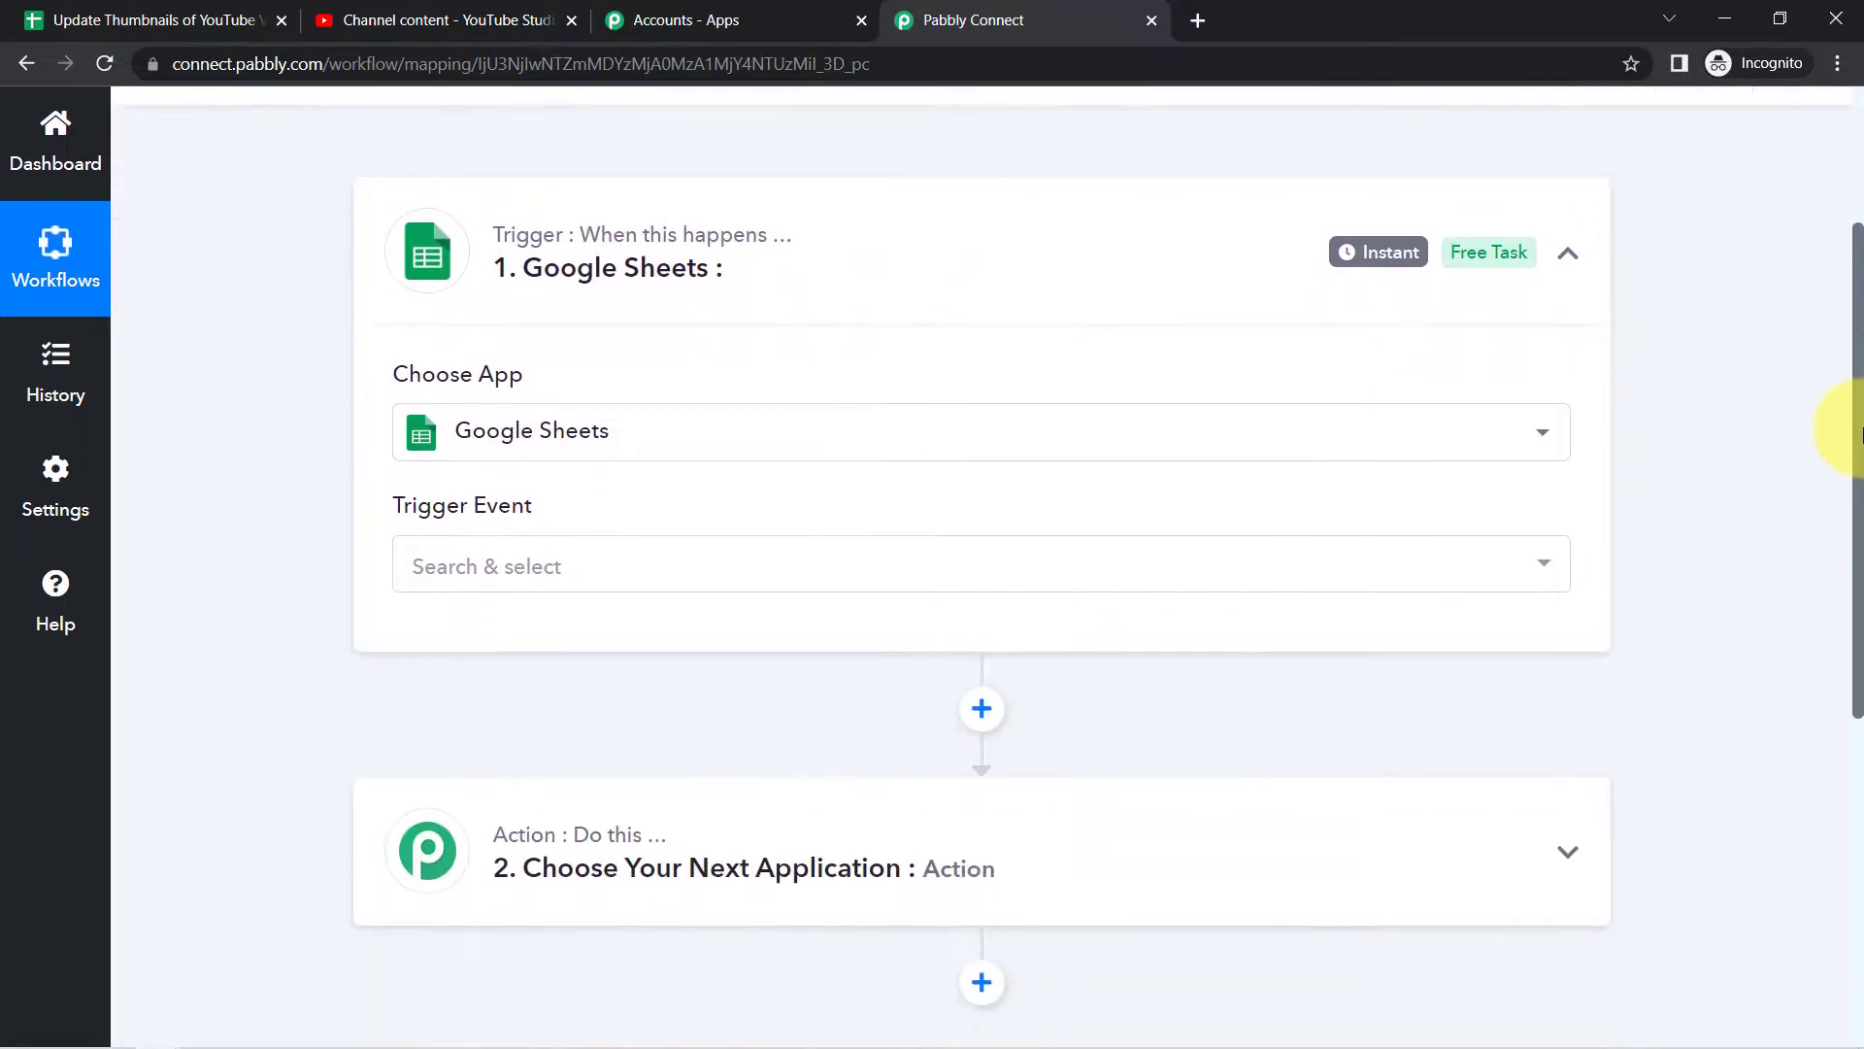
{"action": "left_click", "coordinate": [492, 573]}
{"action": "left_click", "coordinate": [447, 696]}
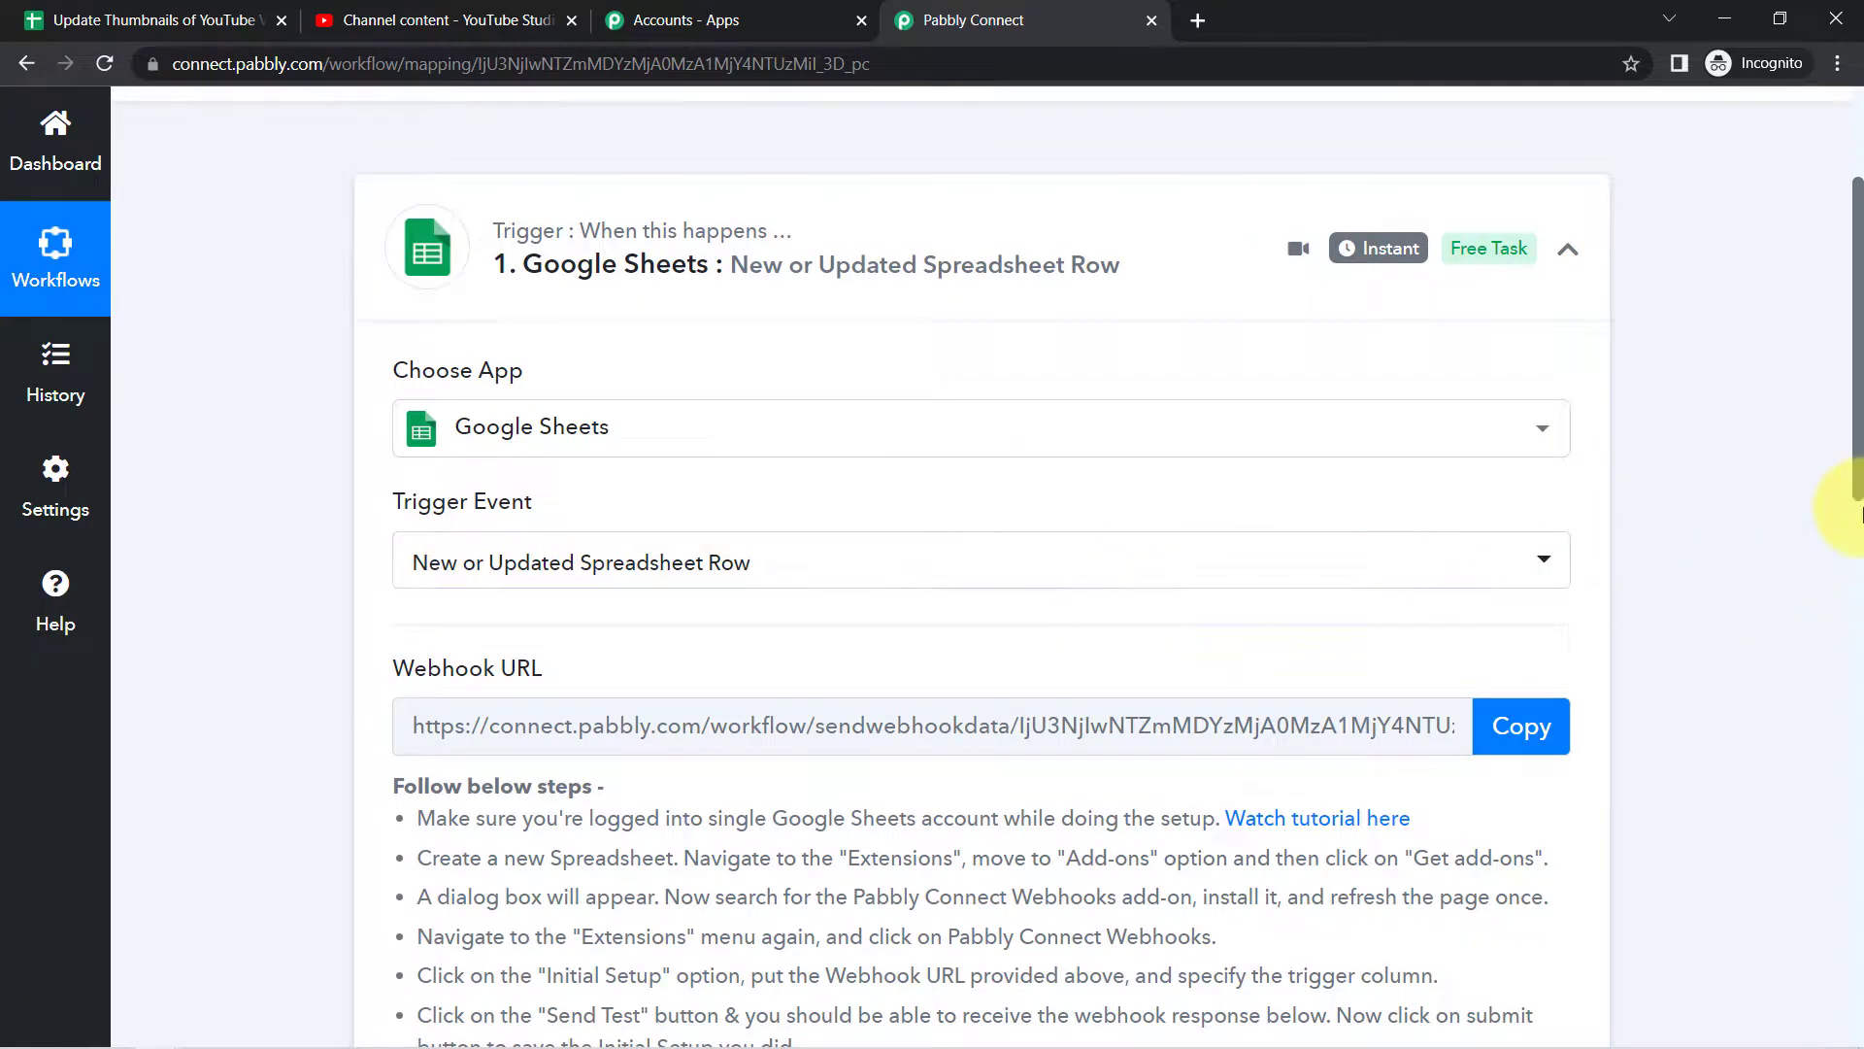
Read the Google Sheets webhook setup instructions and copy the trigger's webhook URL.
{"action": "scroll", "coordinate": [1860, 475], "scroll_direction": "down", "scroll_amount": 2}
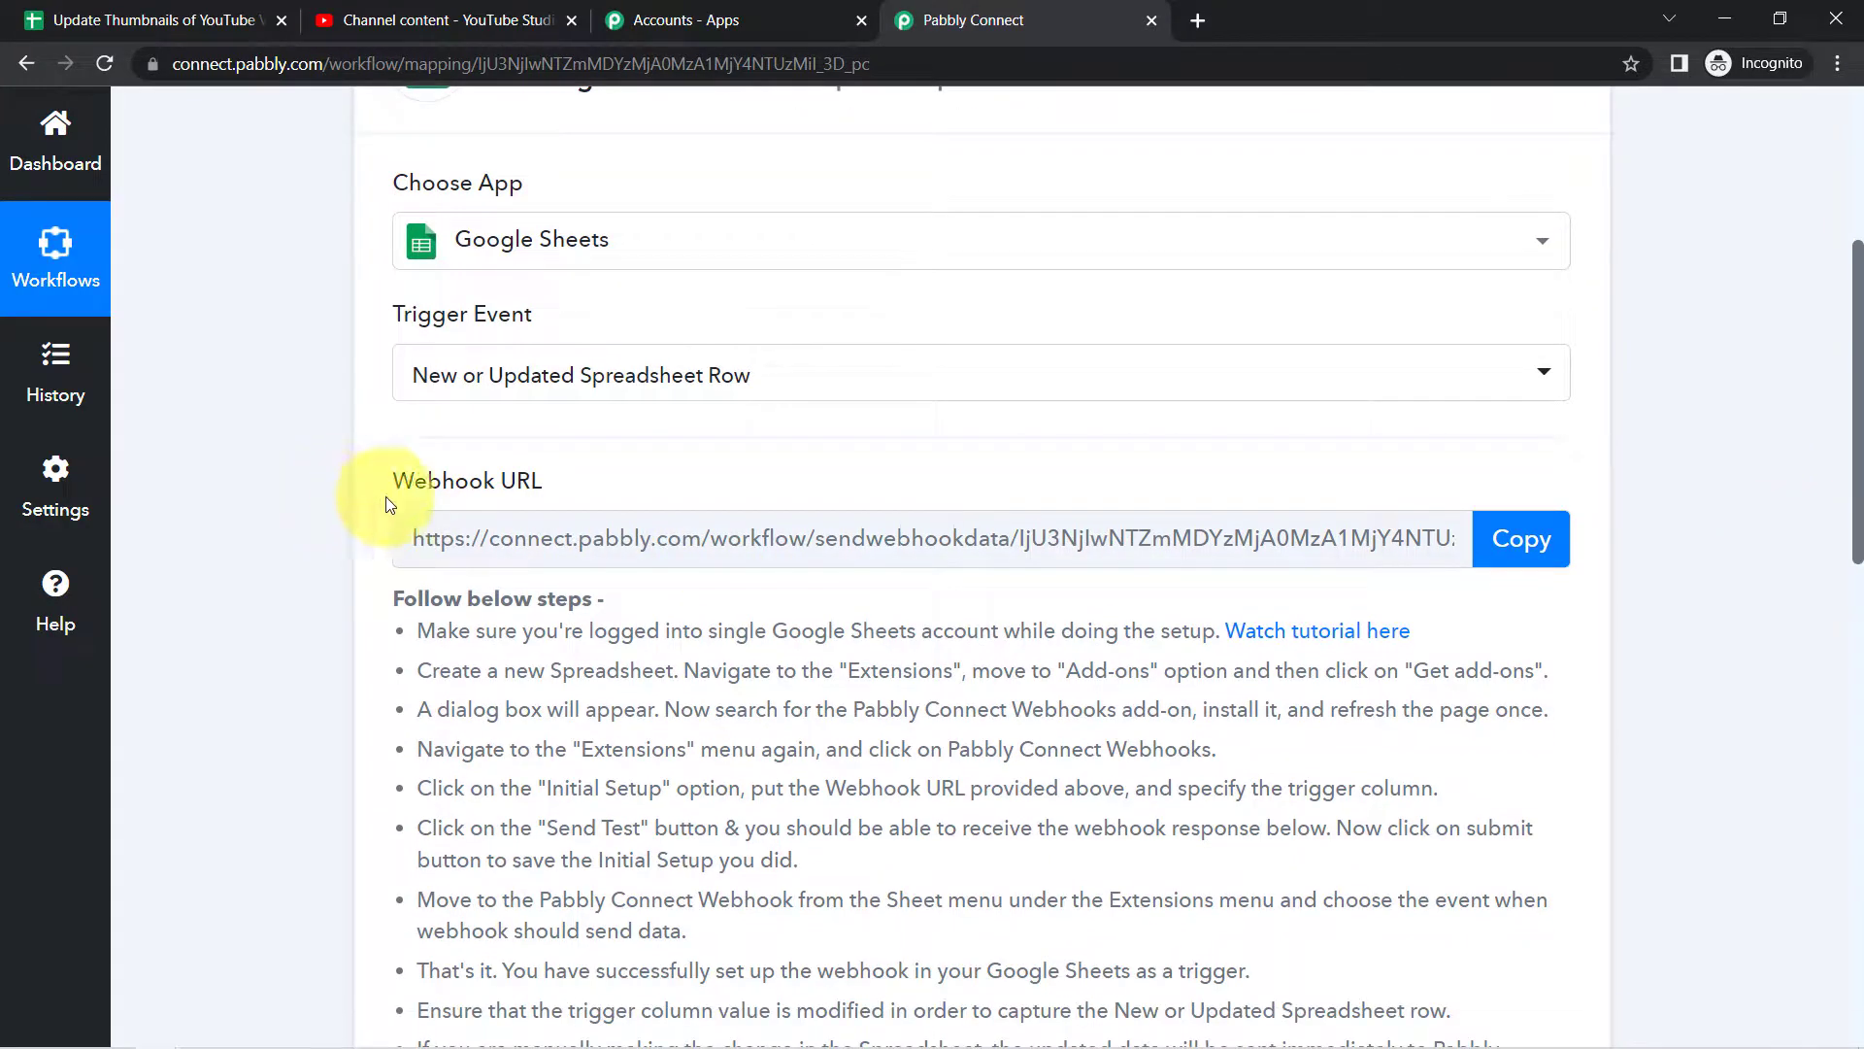
{"action": "left_click_drag", "start_coordinate": [445, 598], "coordinate": [686, 932]}
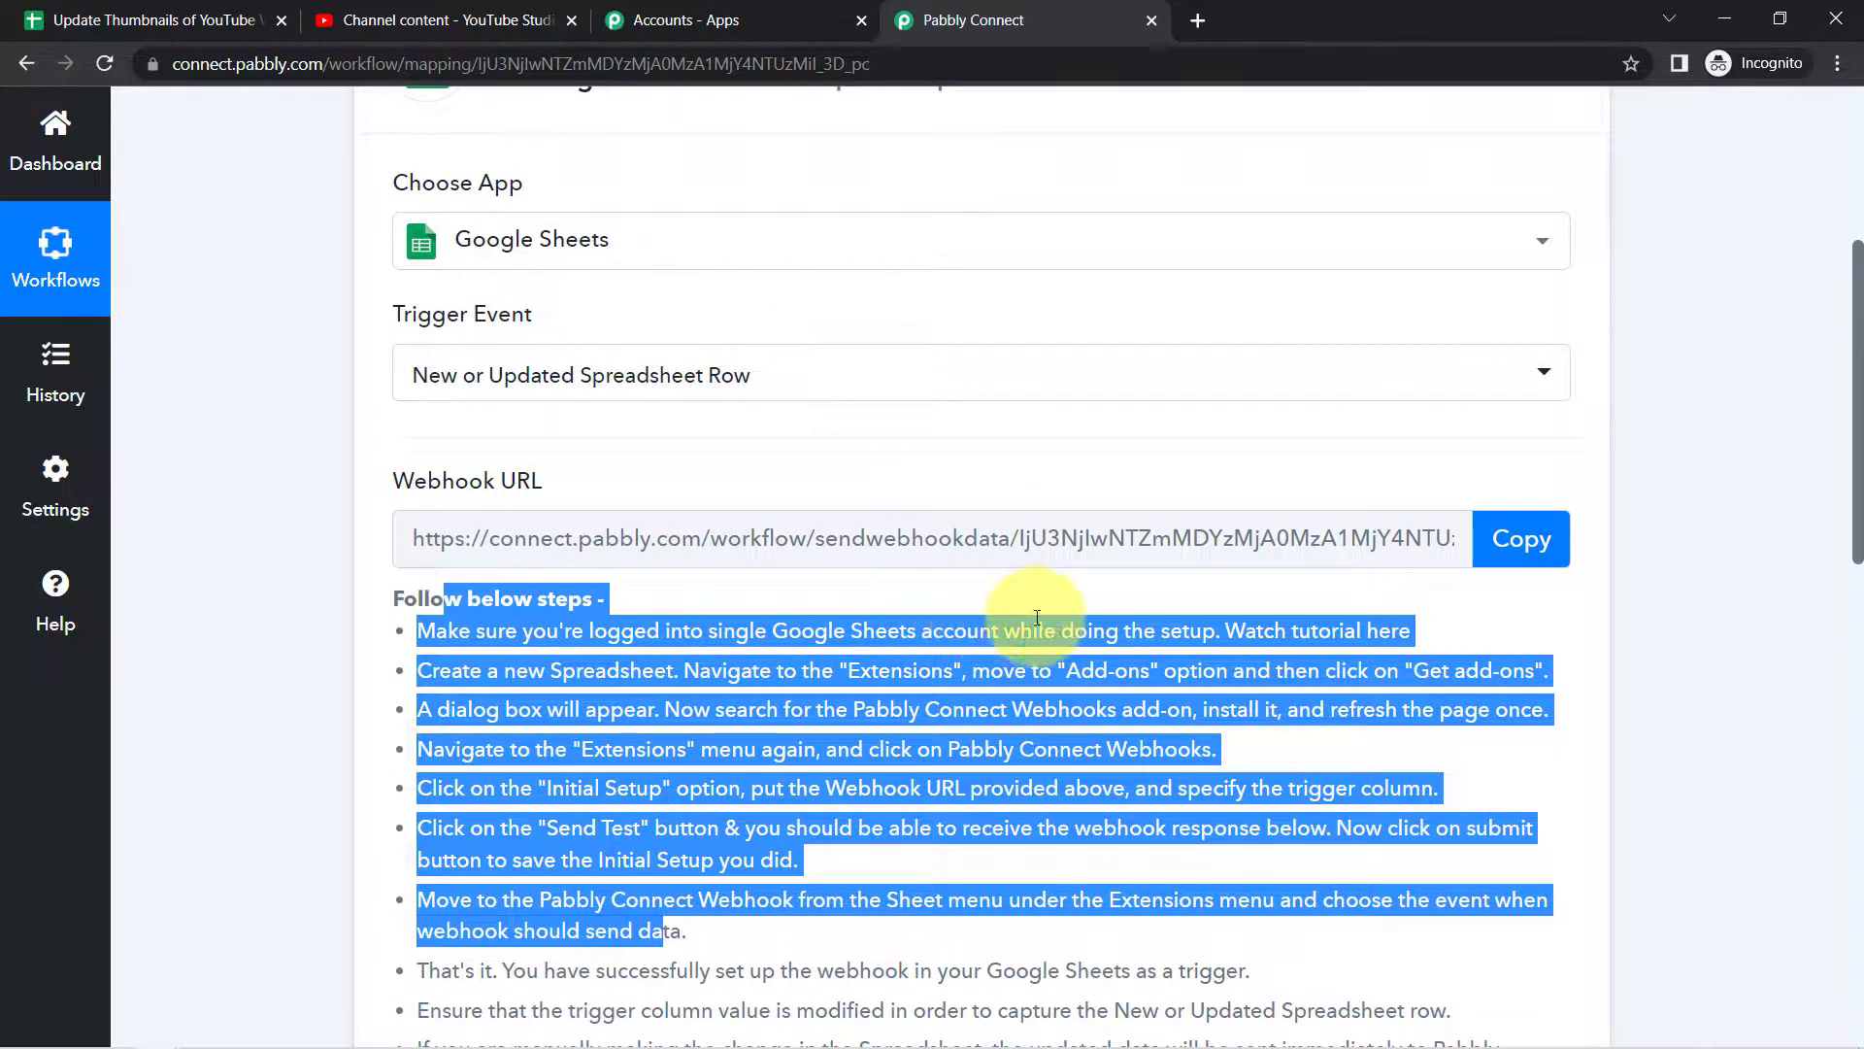
{"action": "left_click", "coordinate": [728, 899], "text": "shift"}
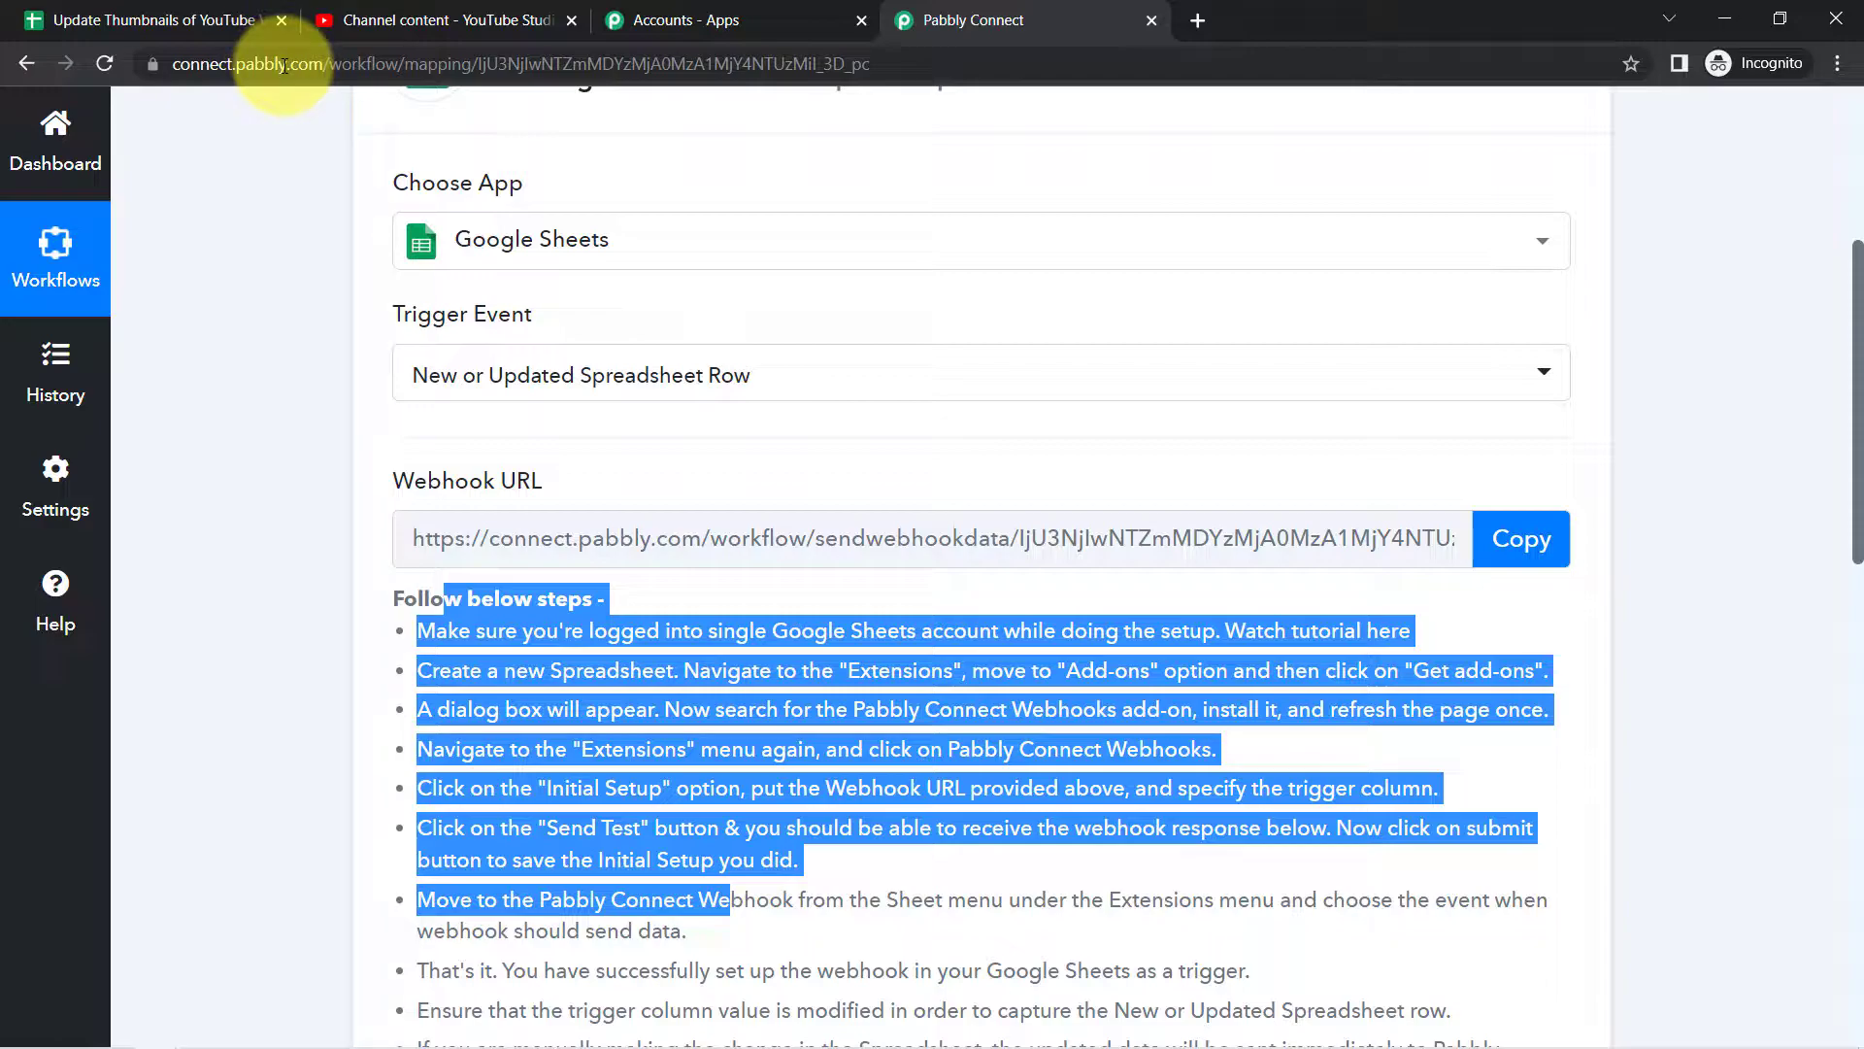
{"action": "left_click", "coordinate": [233, 21]}
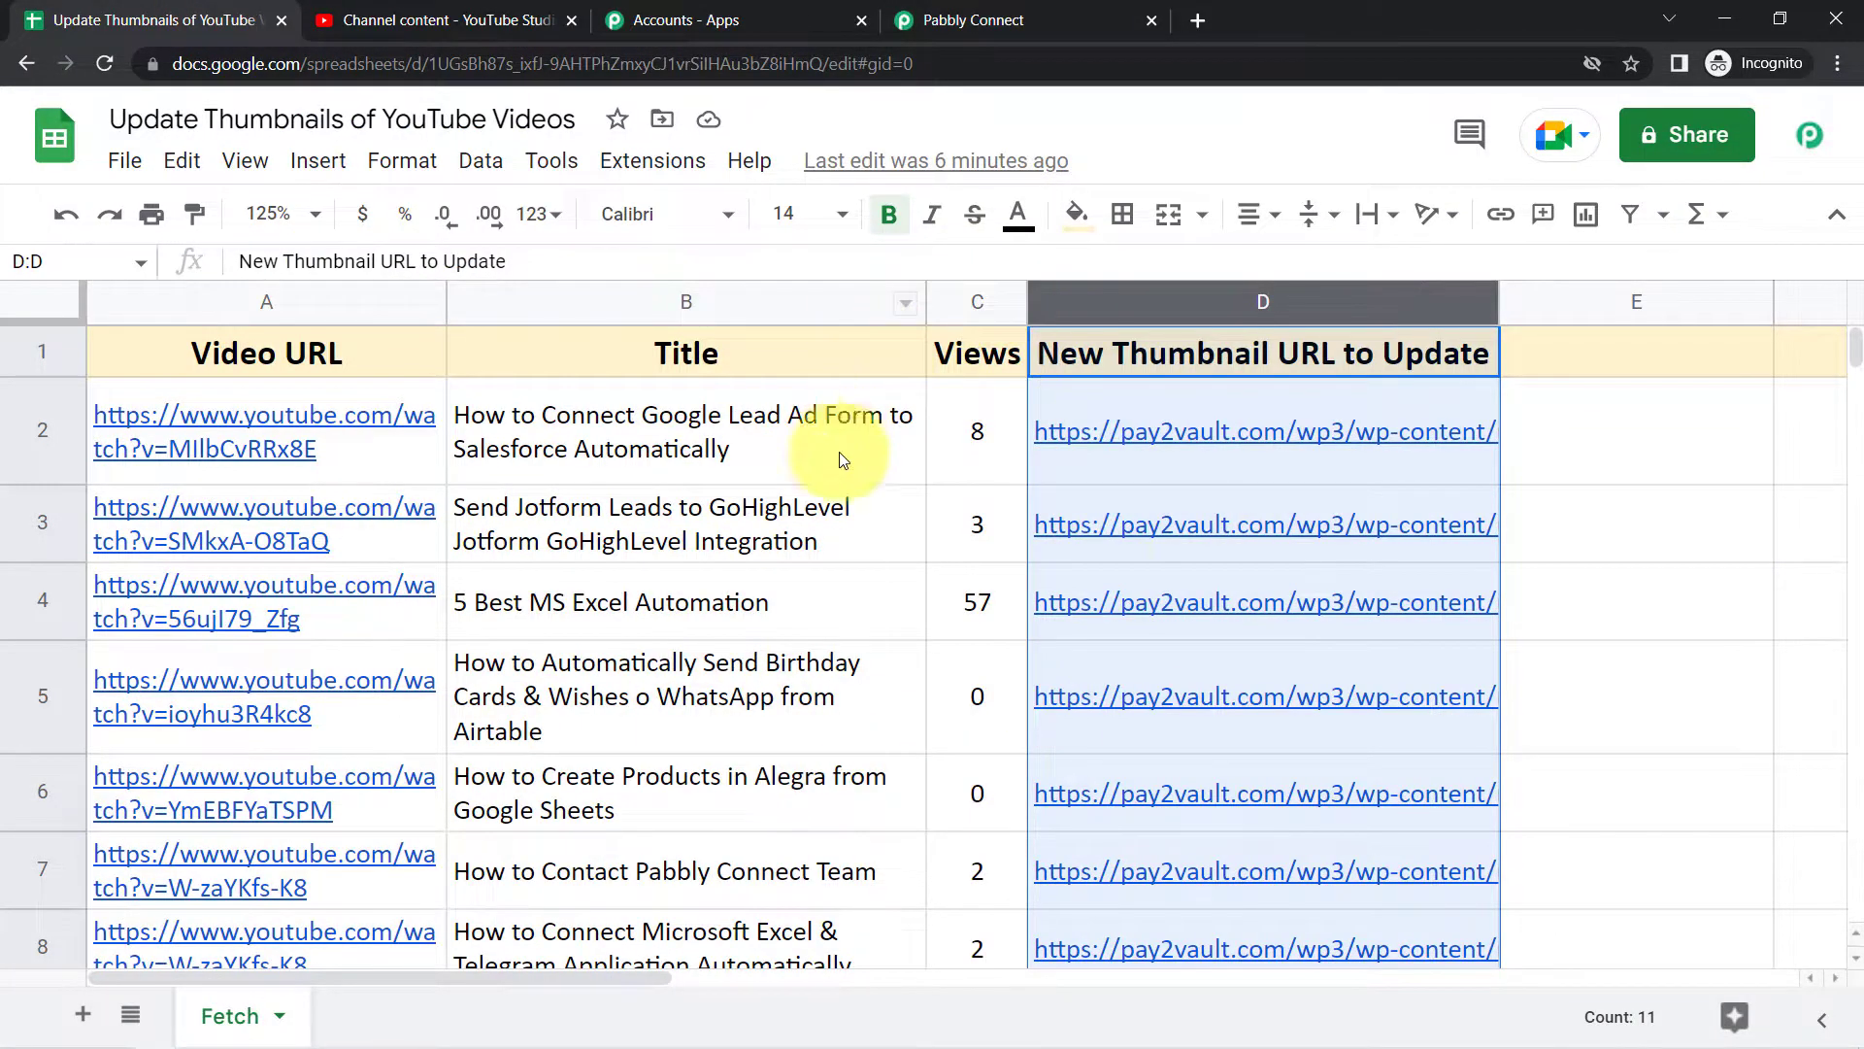
{"action": "left_click", "coordinate": [898, 18]}
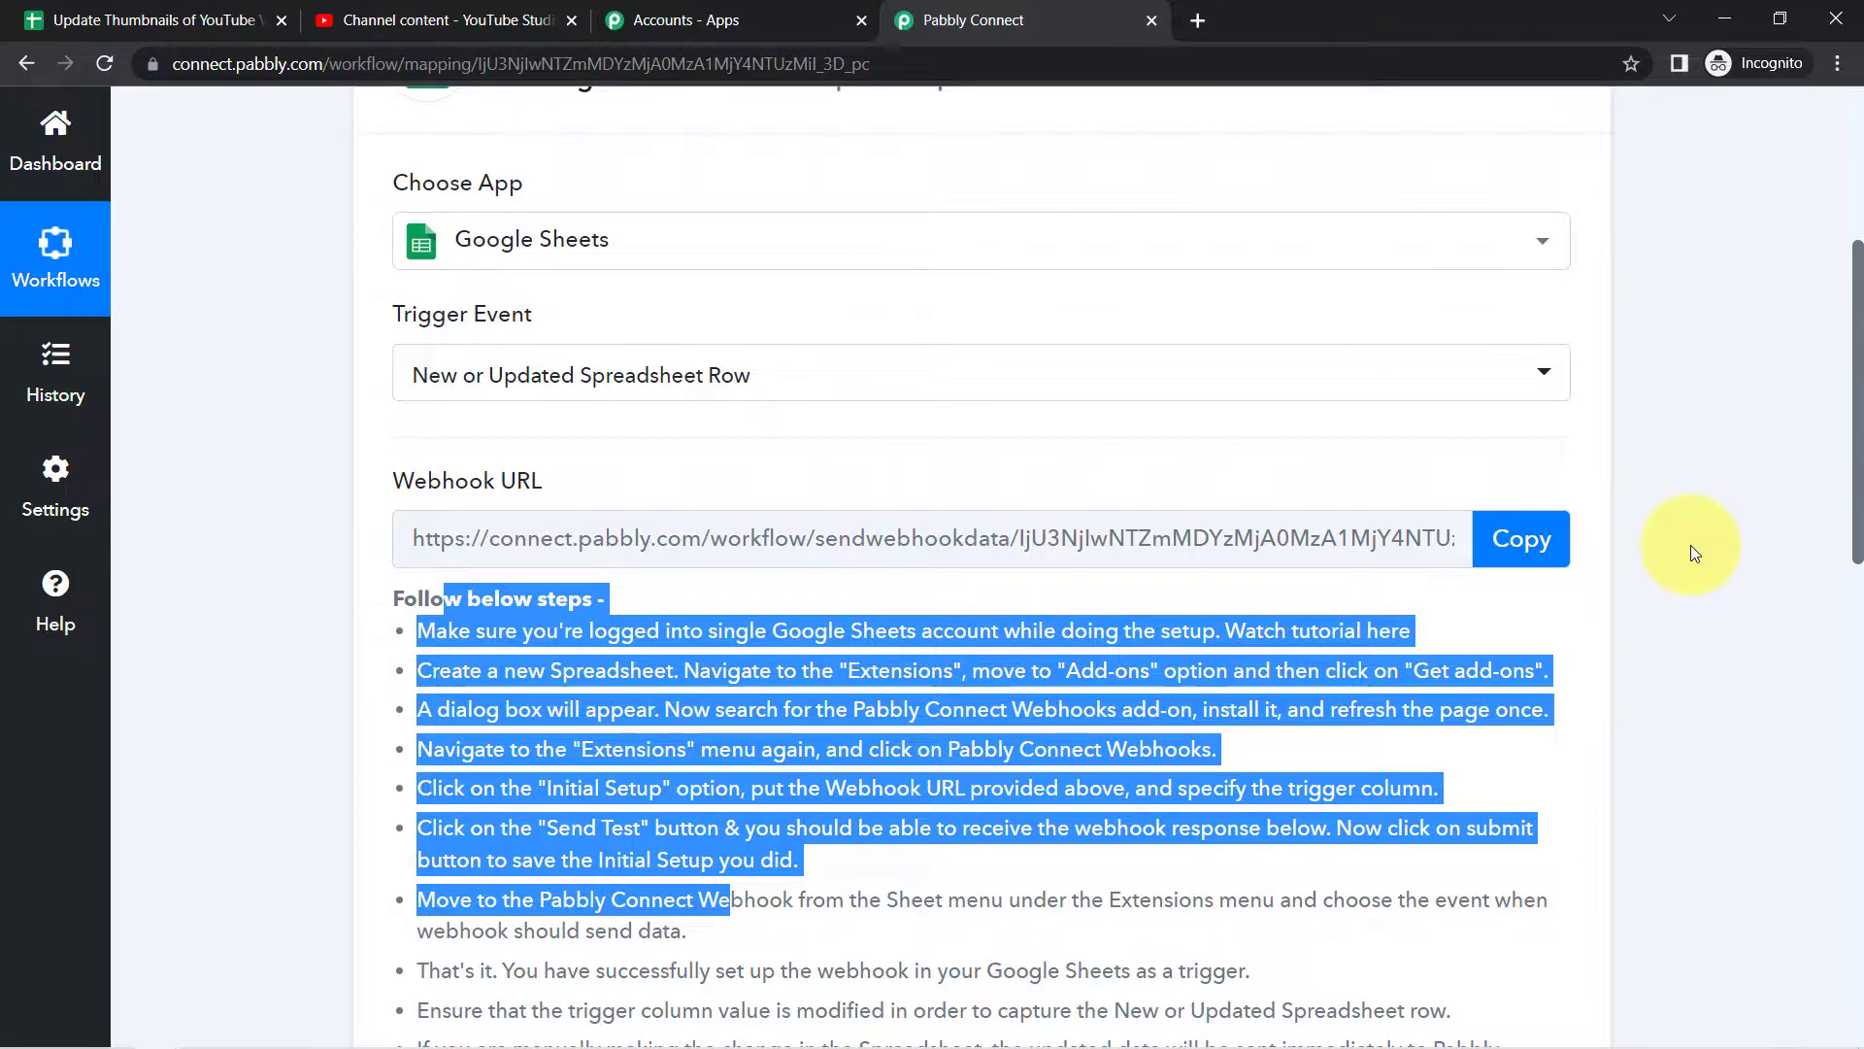
{"action": "left_click", "coordinate": [737, 496]}
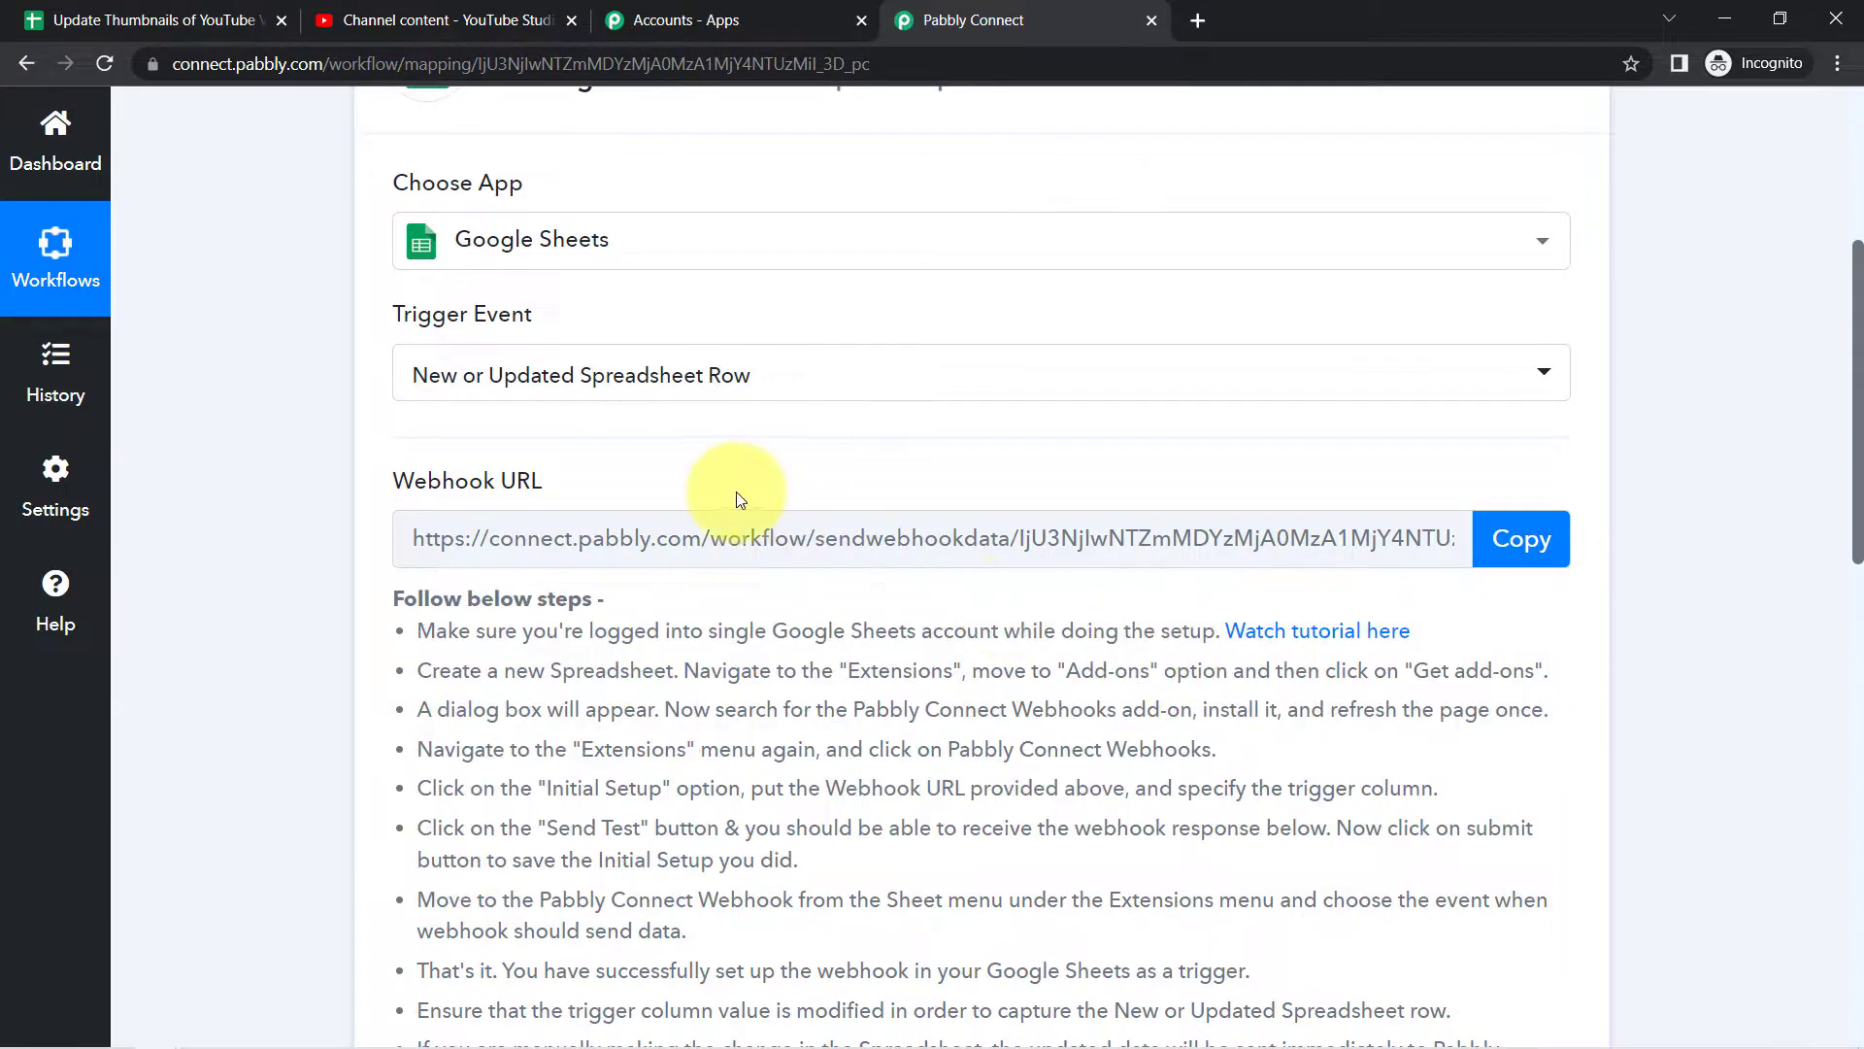
{"action": "left_click", "coordinate": [1521, 558]}
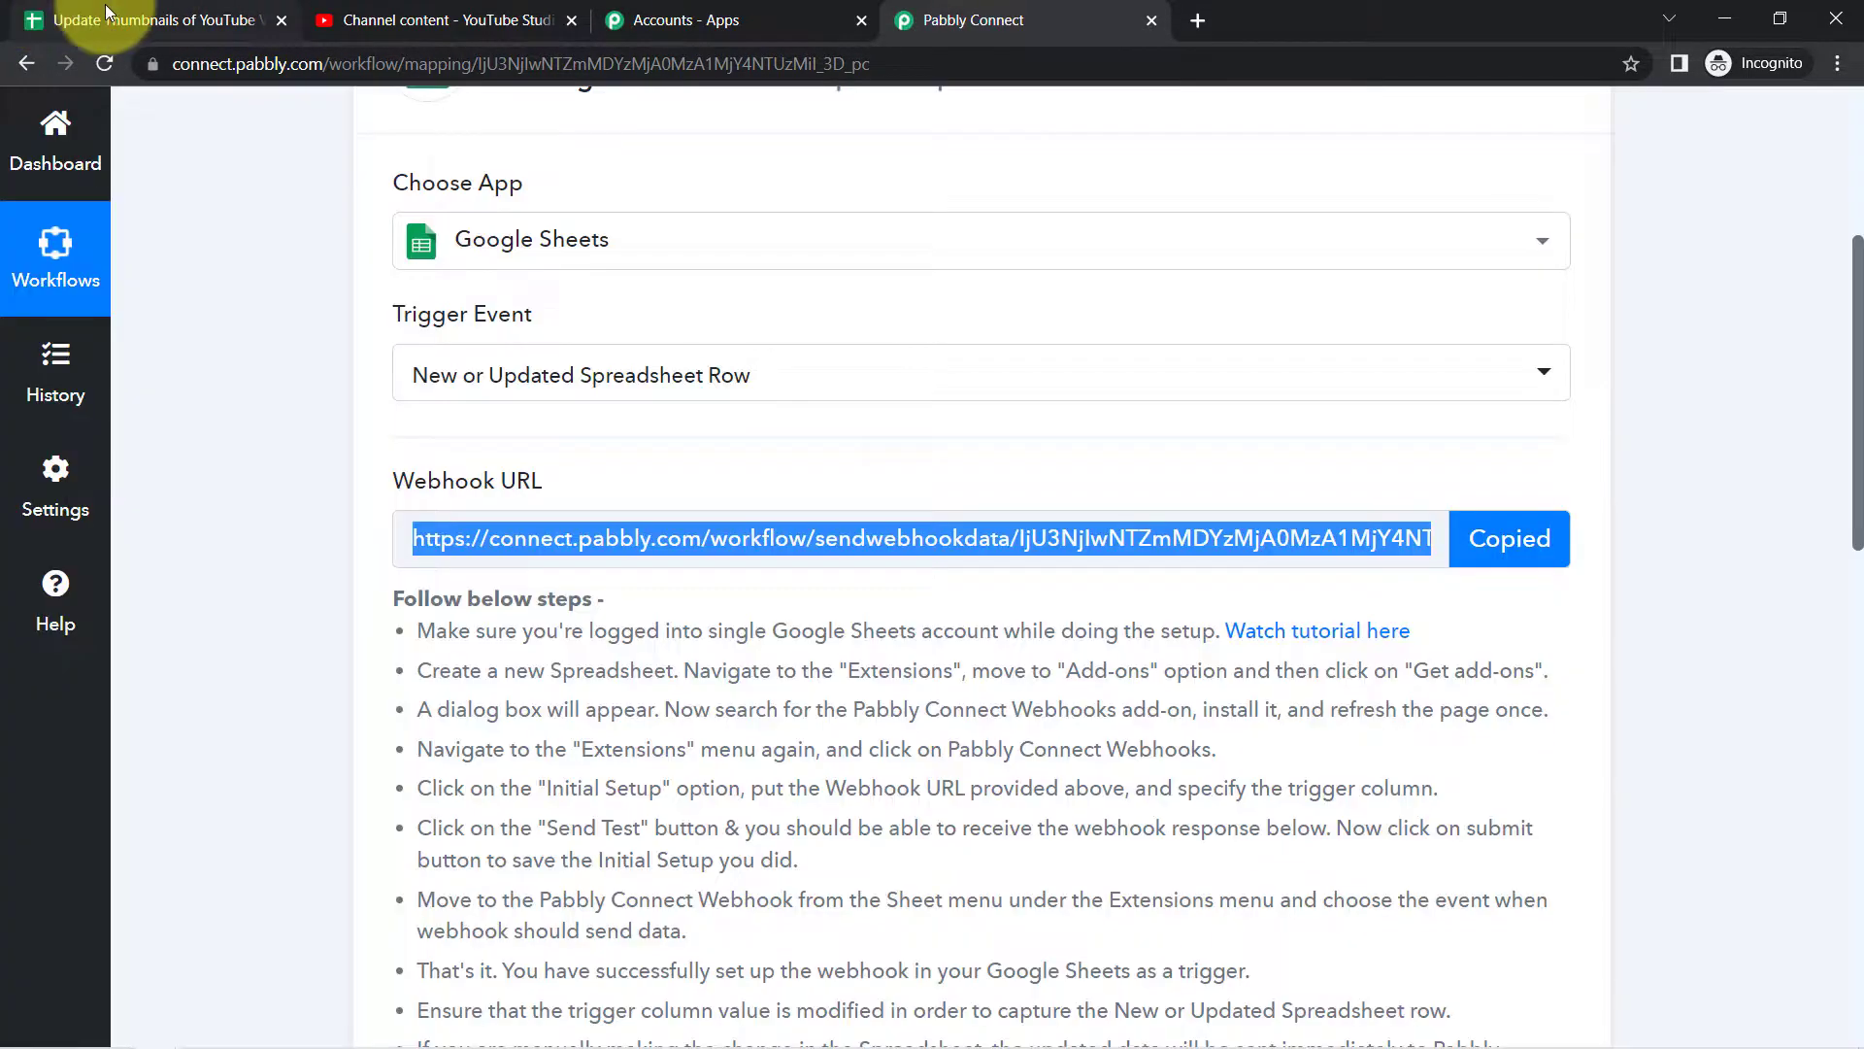
Switch to the YouTube thumbnails spreadsheet and search the Google Workspace Marketplace for the Pabbly Connect Webhooks add-on.
{"action": "left_click", "coordinate": [131, 13]}
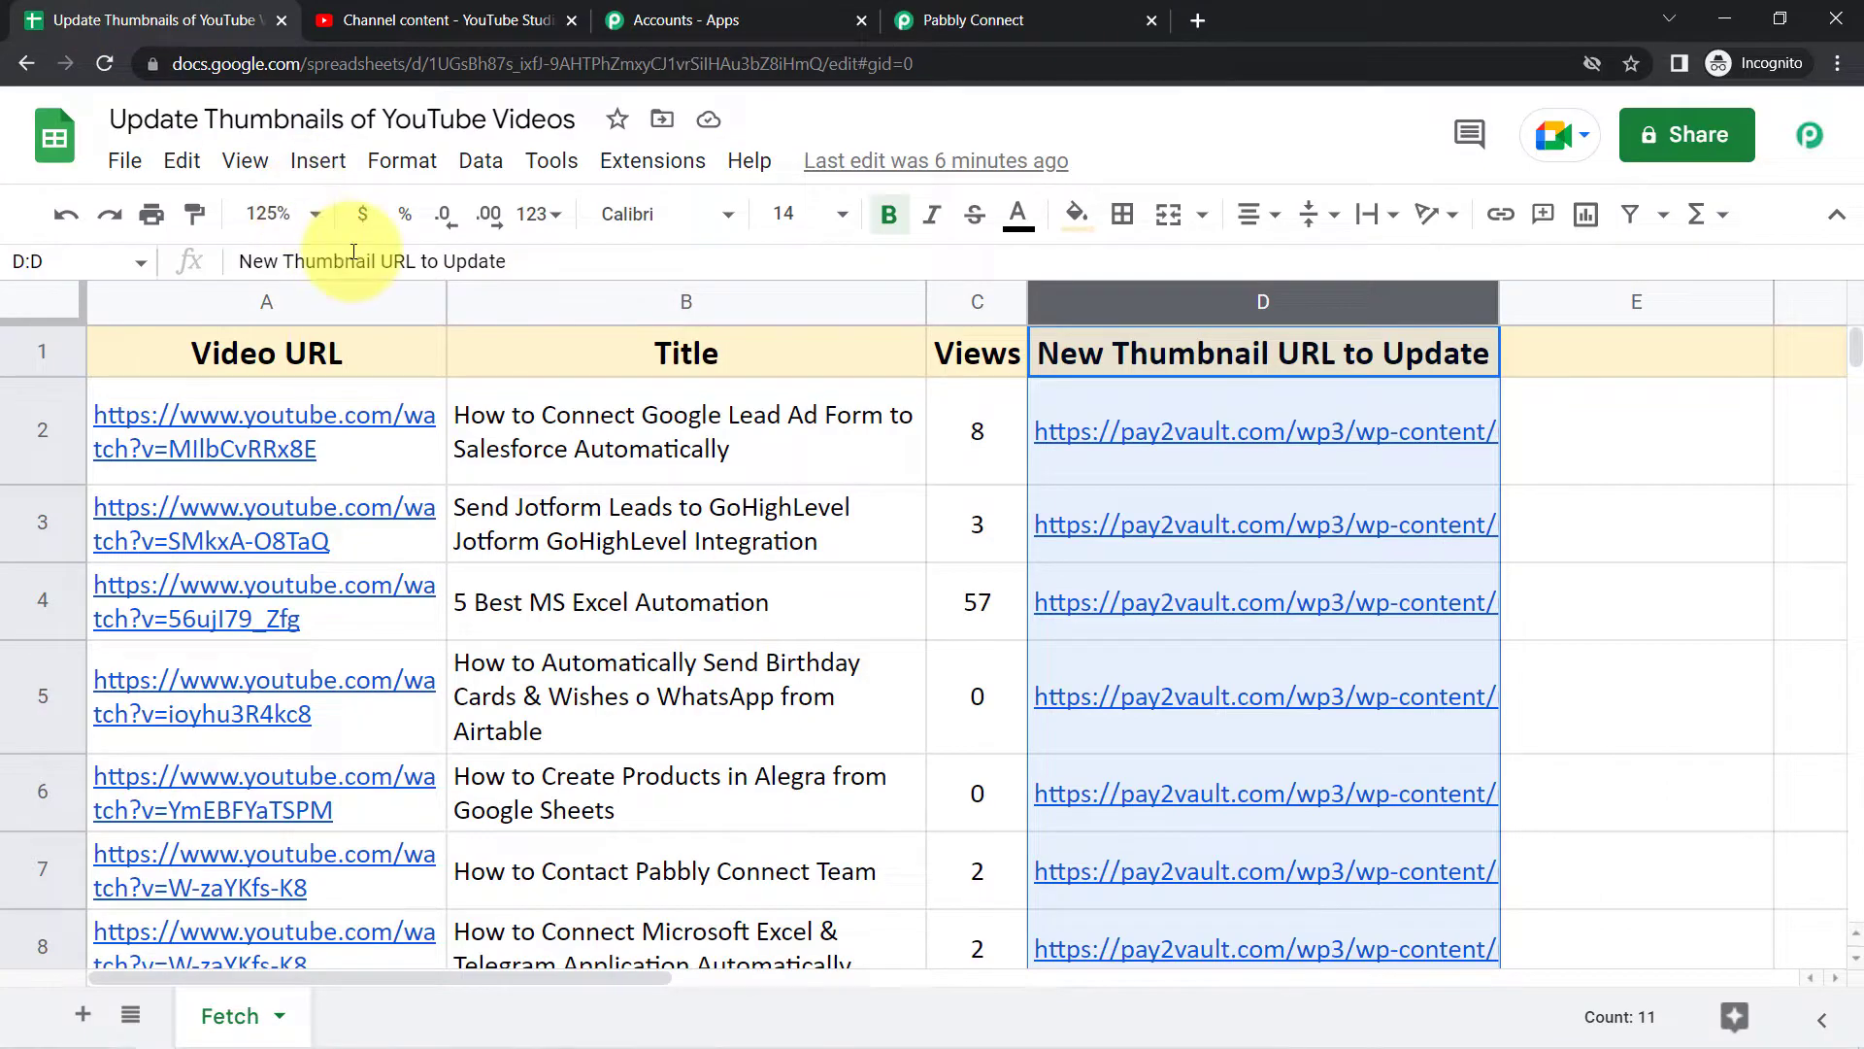
{"action": "left_click", "coordinate": [593, 590]}
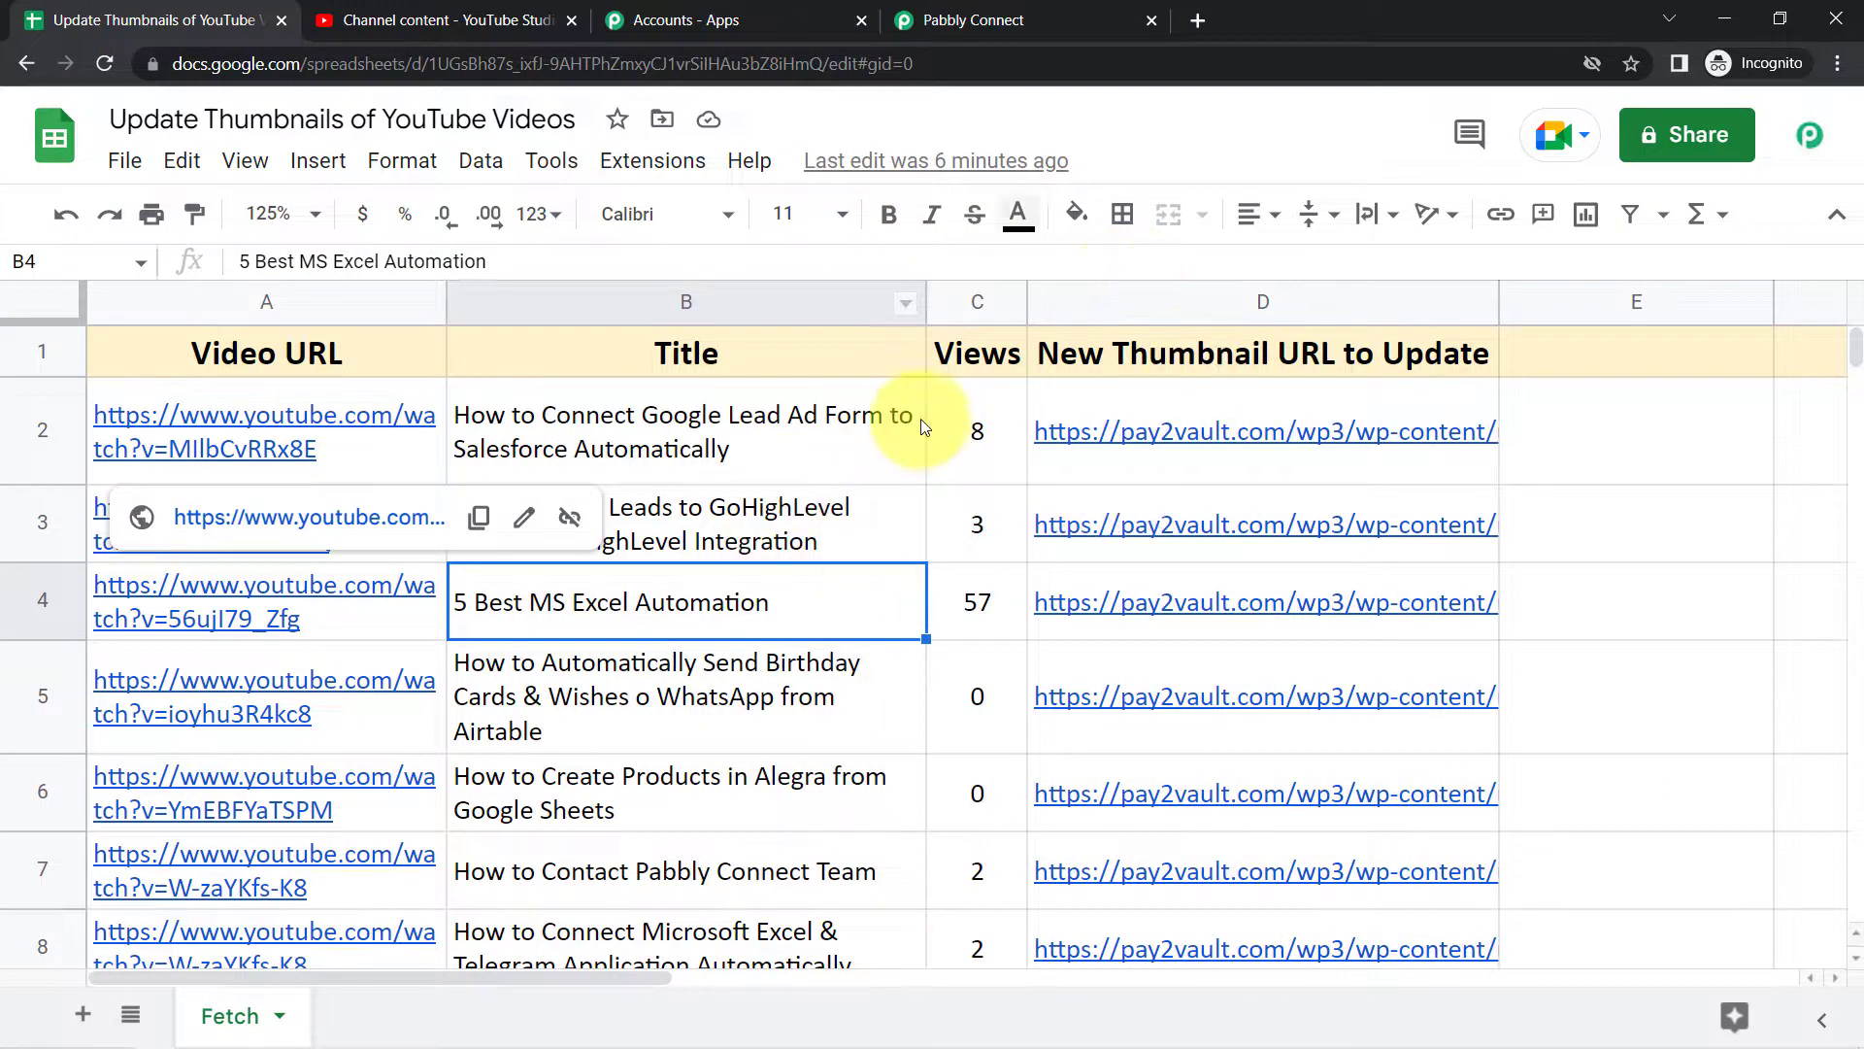
{"action": "left_click", "coordinate": [654, 161]}
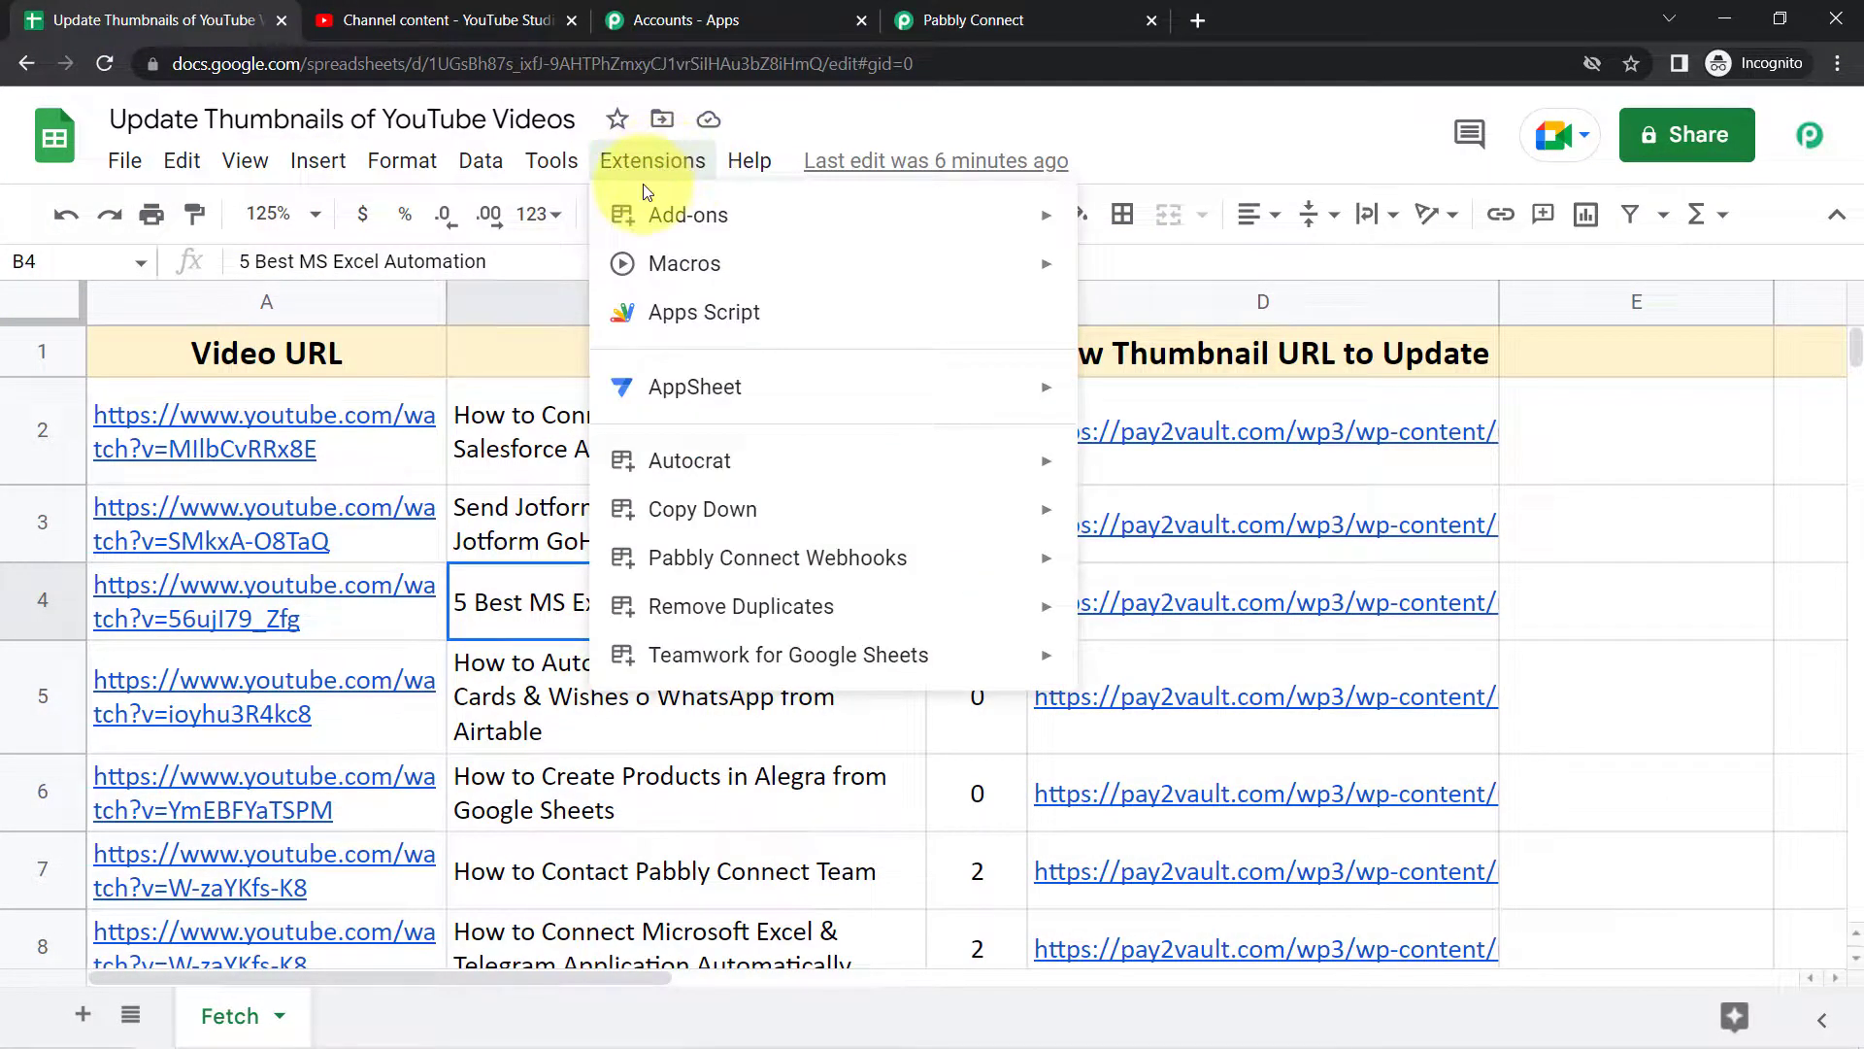
{"action": "mouse_move", "coordinate": [679, 220]}
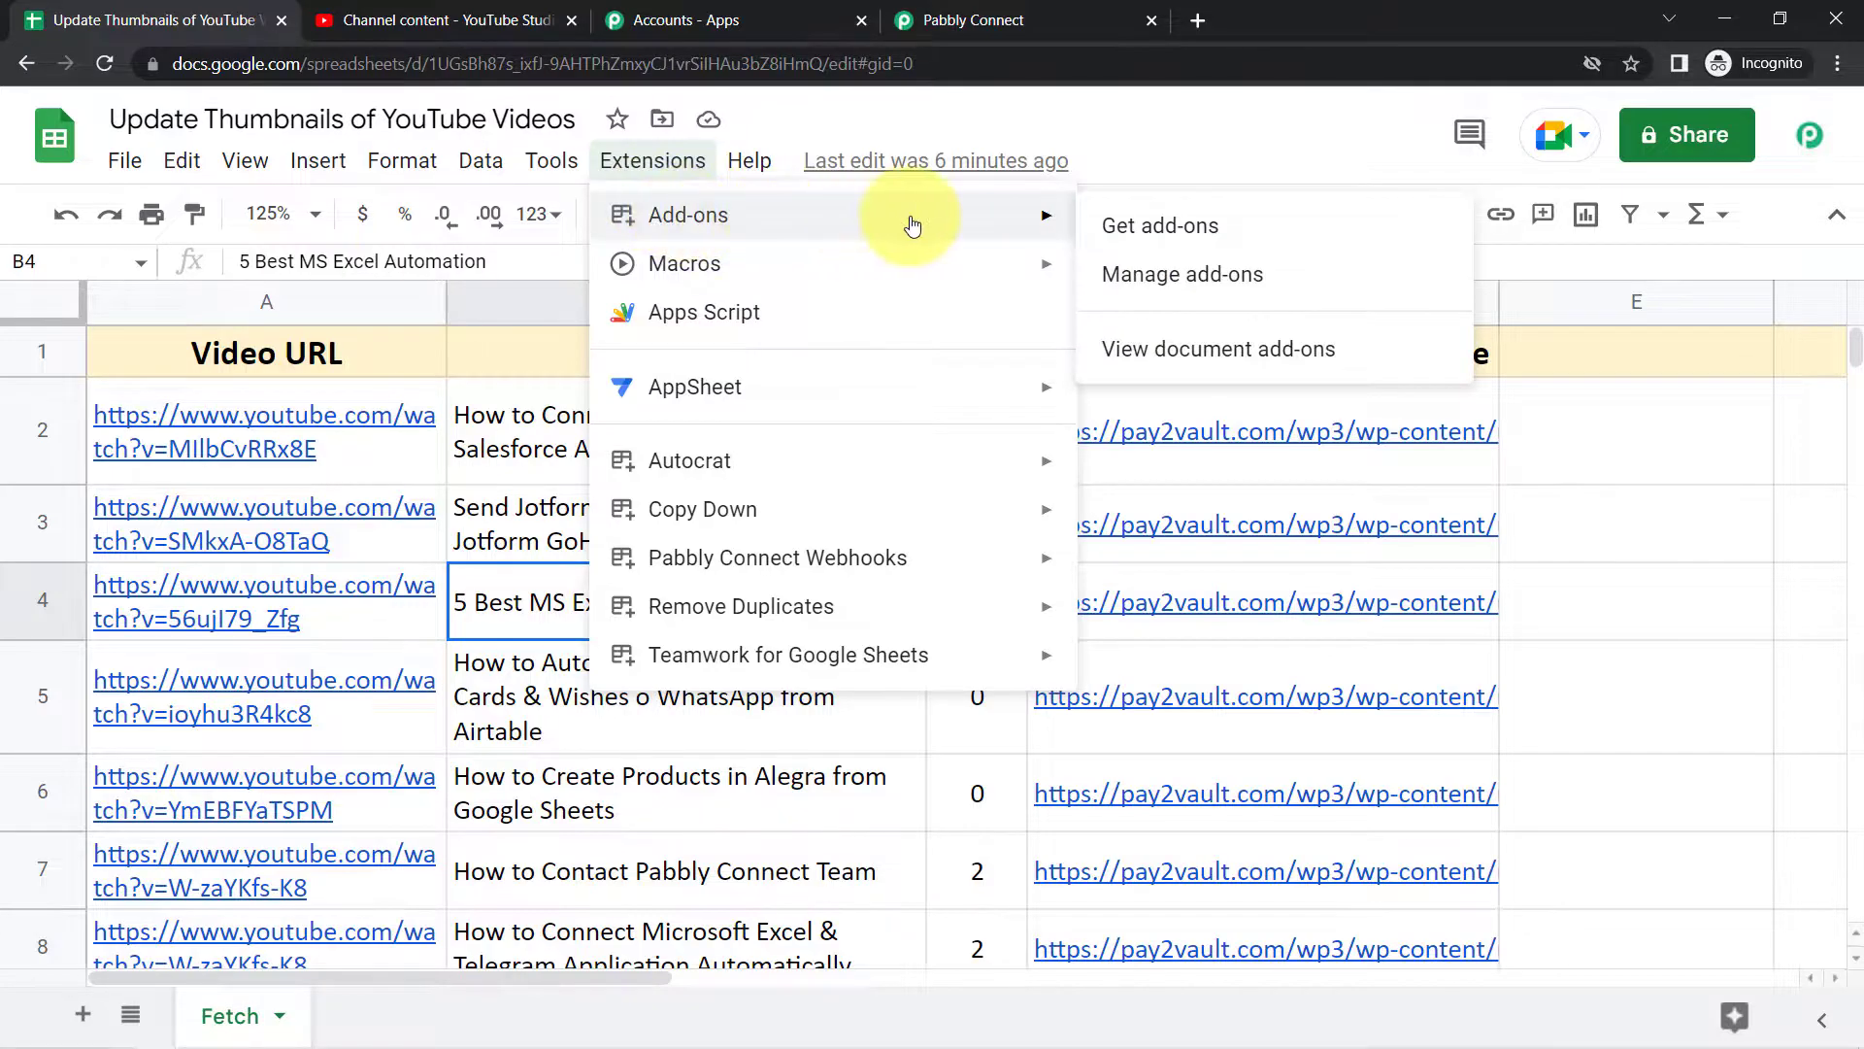
{"action": "left_click", "coordinate": [1132, 233]}
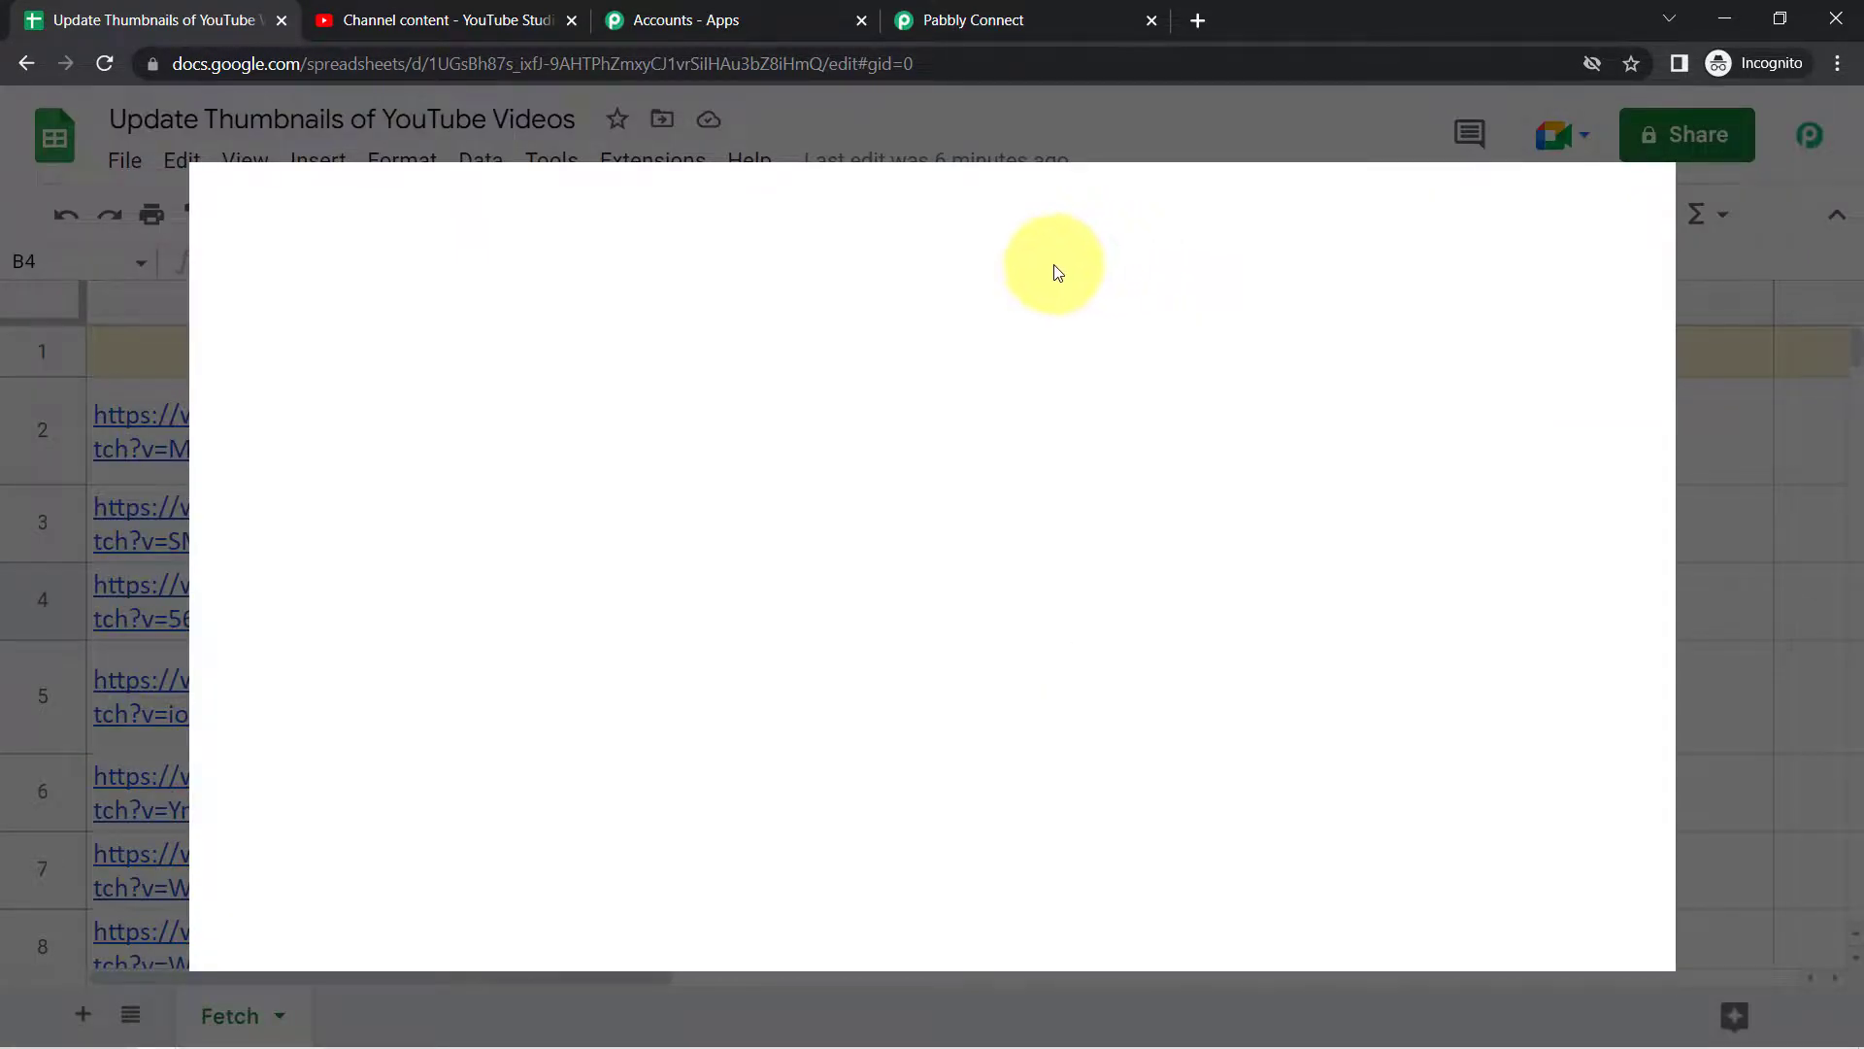
{"action": "type", "text": "pabb"}
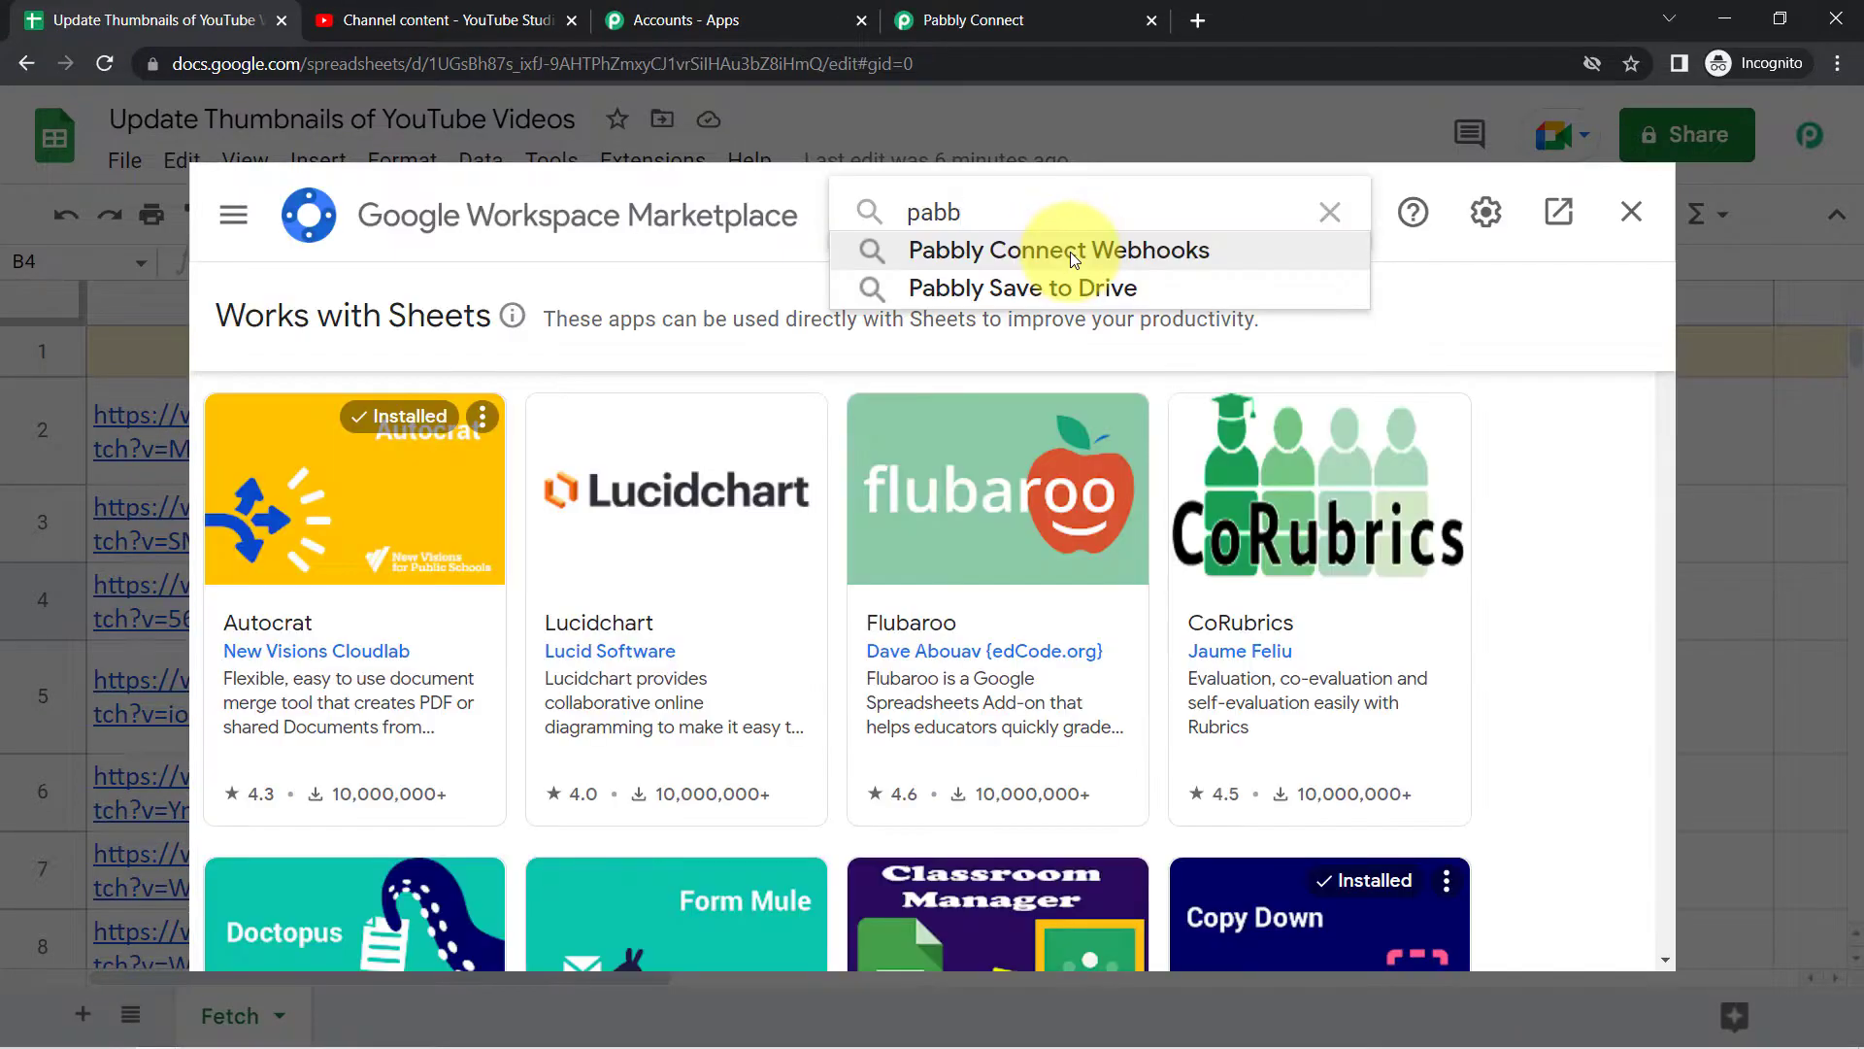
{"action": "left_click", "coordinate": [1070, 248]}
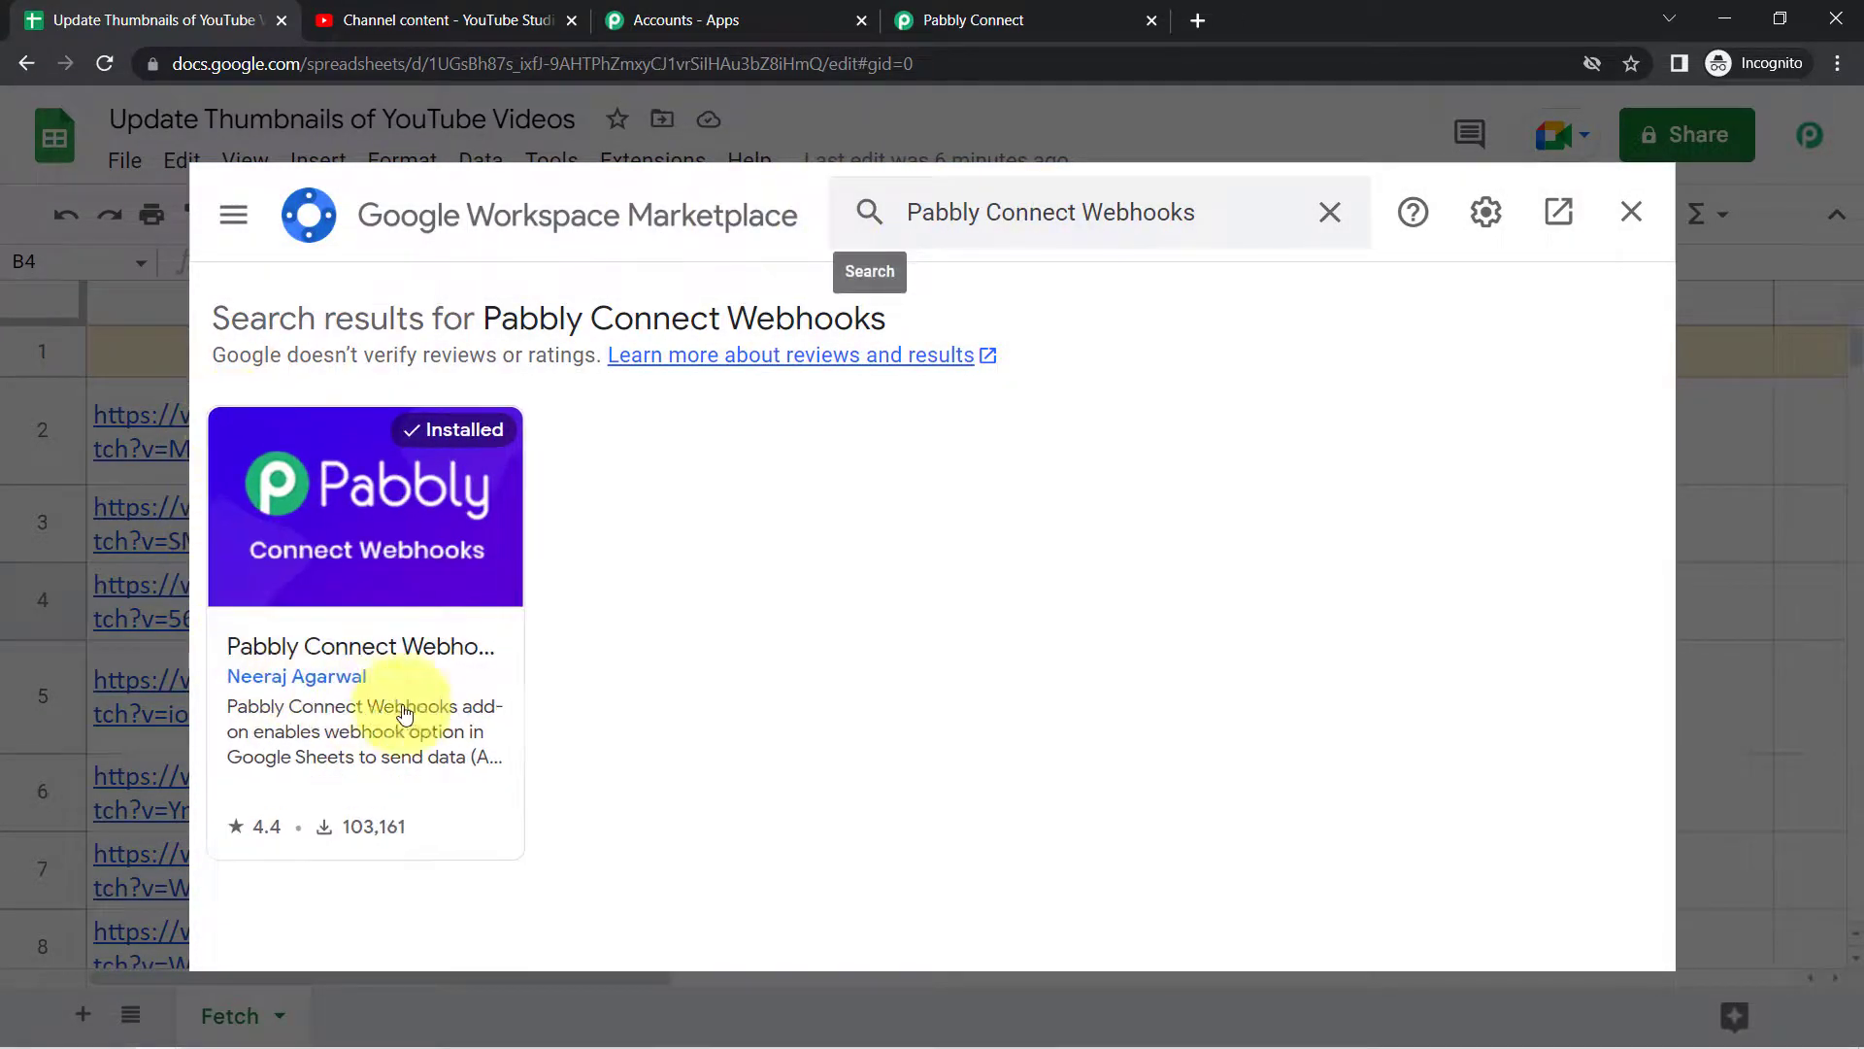
Close the Google Workspace Marketplace and open the Initial Setup of the Pabbly Connect Webhooks add-on for the Fetch sheet.
{"action": "left_click", "coordinate": [348, 481]}
{"action": "left_click_drag", "start_coordinate": [348, 481], "coordinate": [495, 519]}
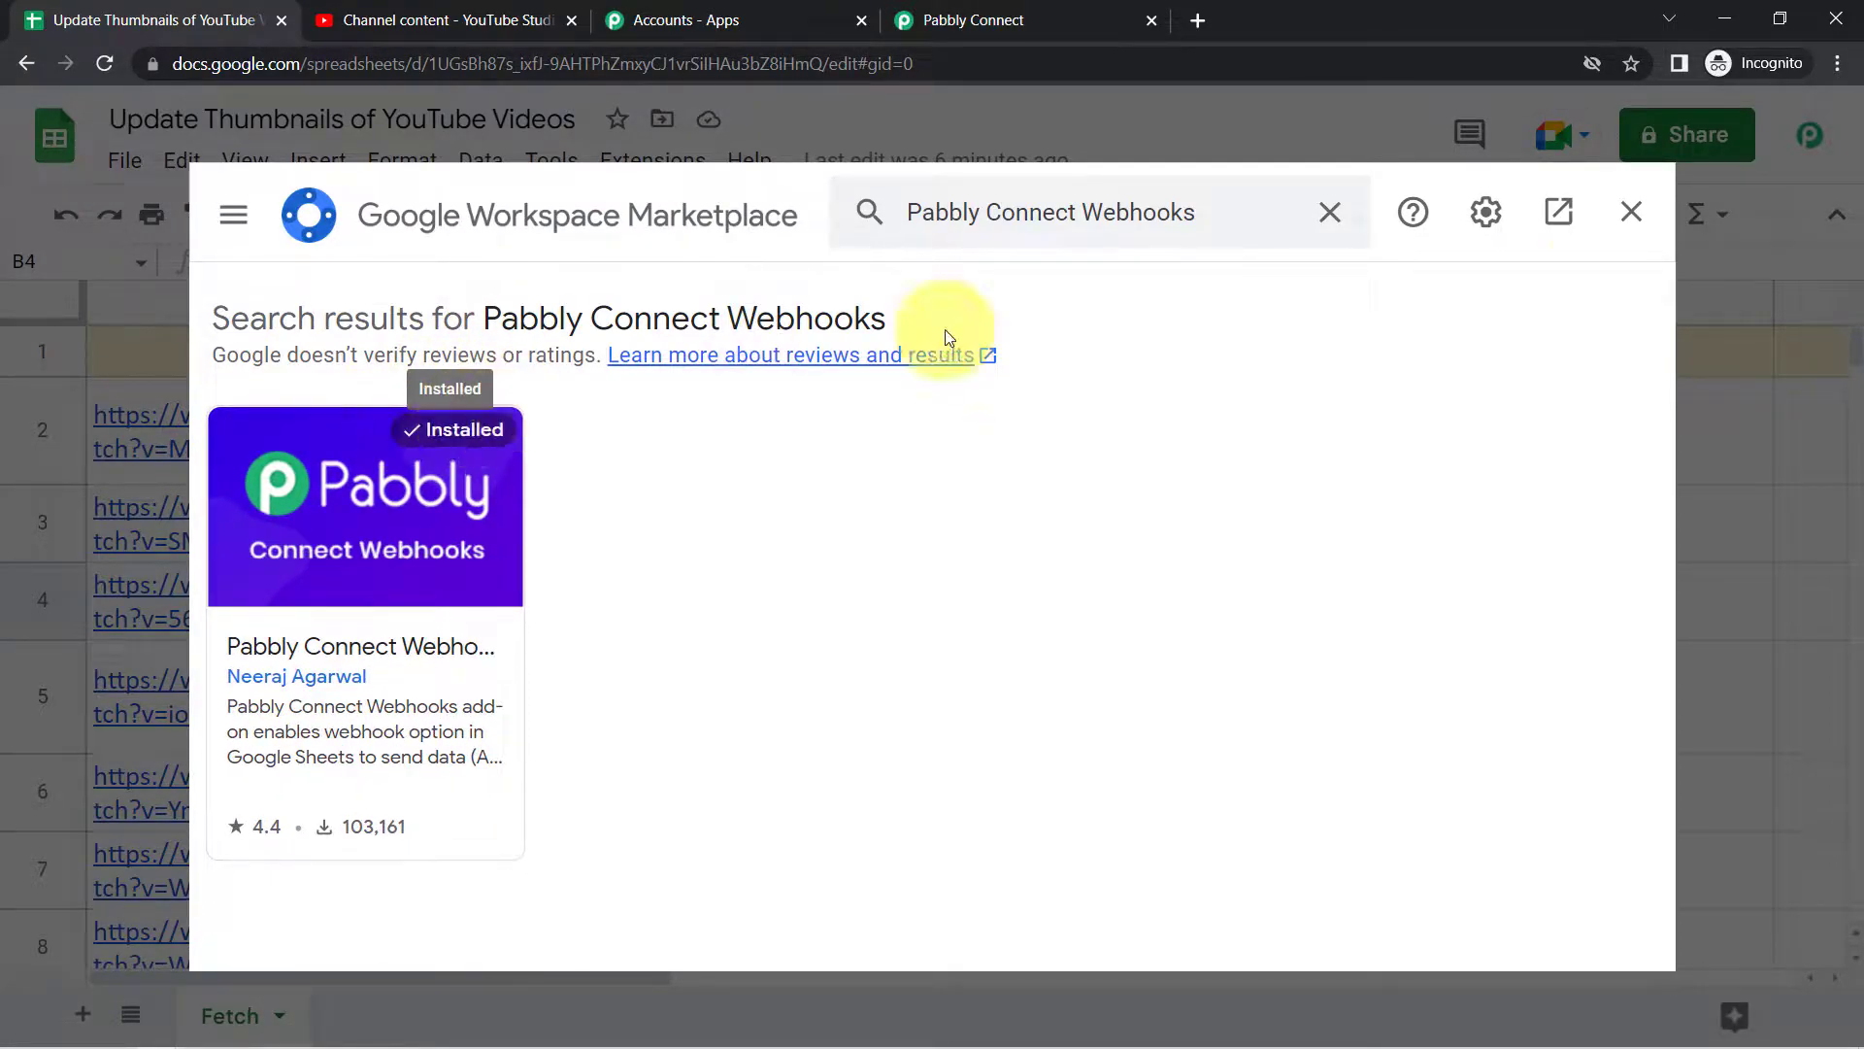
{"action": "left_click", "coordinate": [1623, 229]}
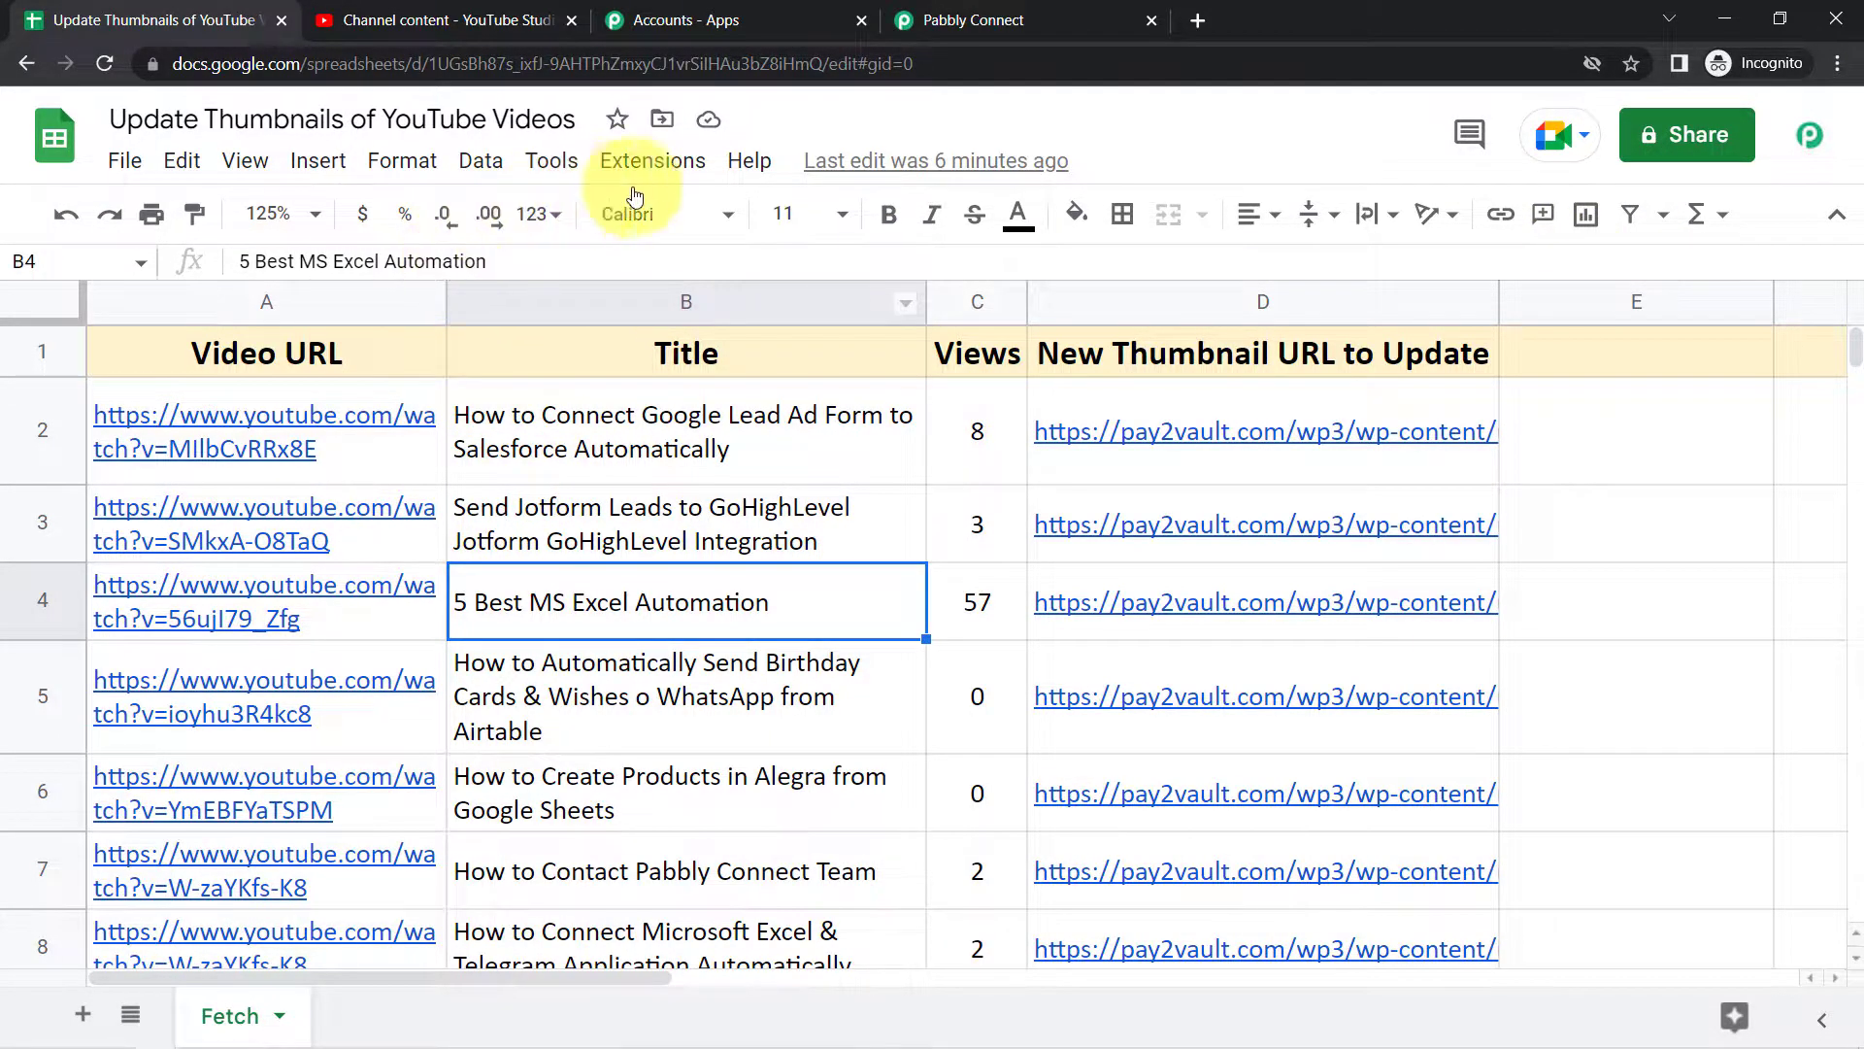
{"action": "left_click", "coordinate": [655, 159]}
{"action": "mouse_move", "coordinate": [750, 561]}
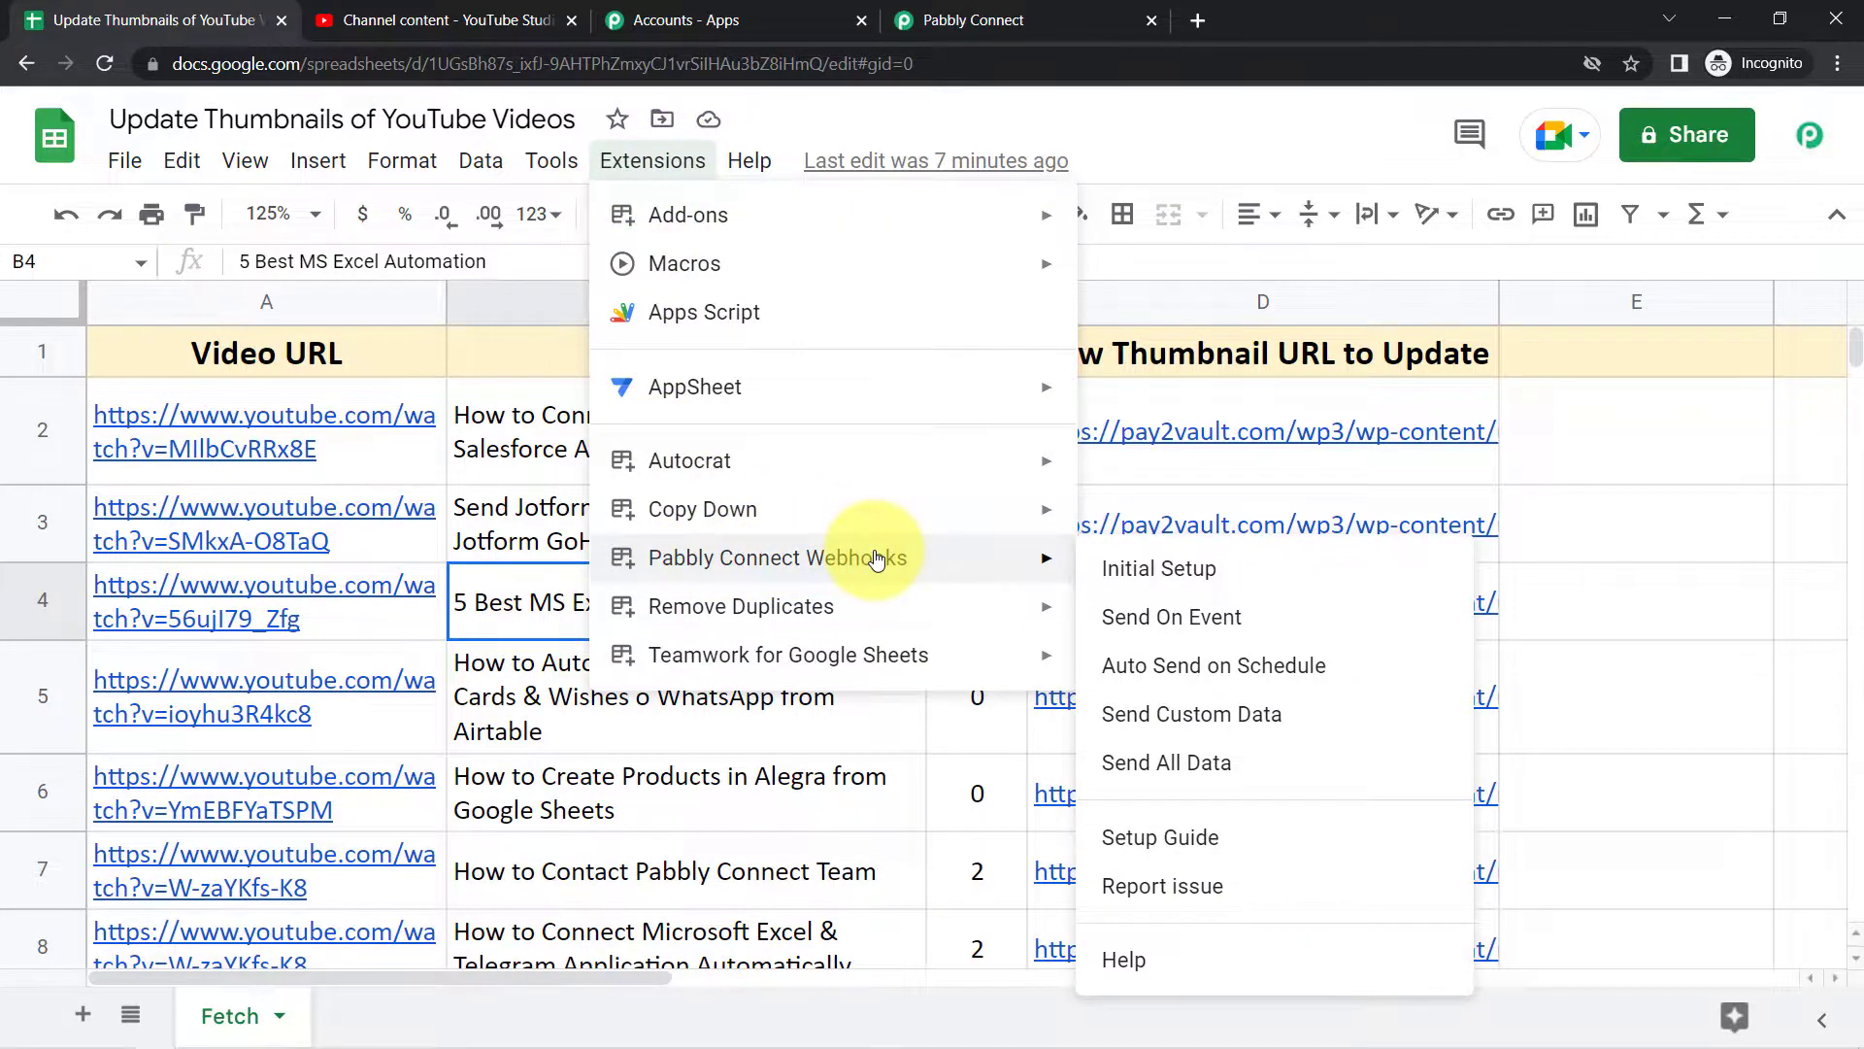
{"action": "left_click", "coordinate": [1129, 571]}
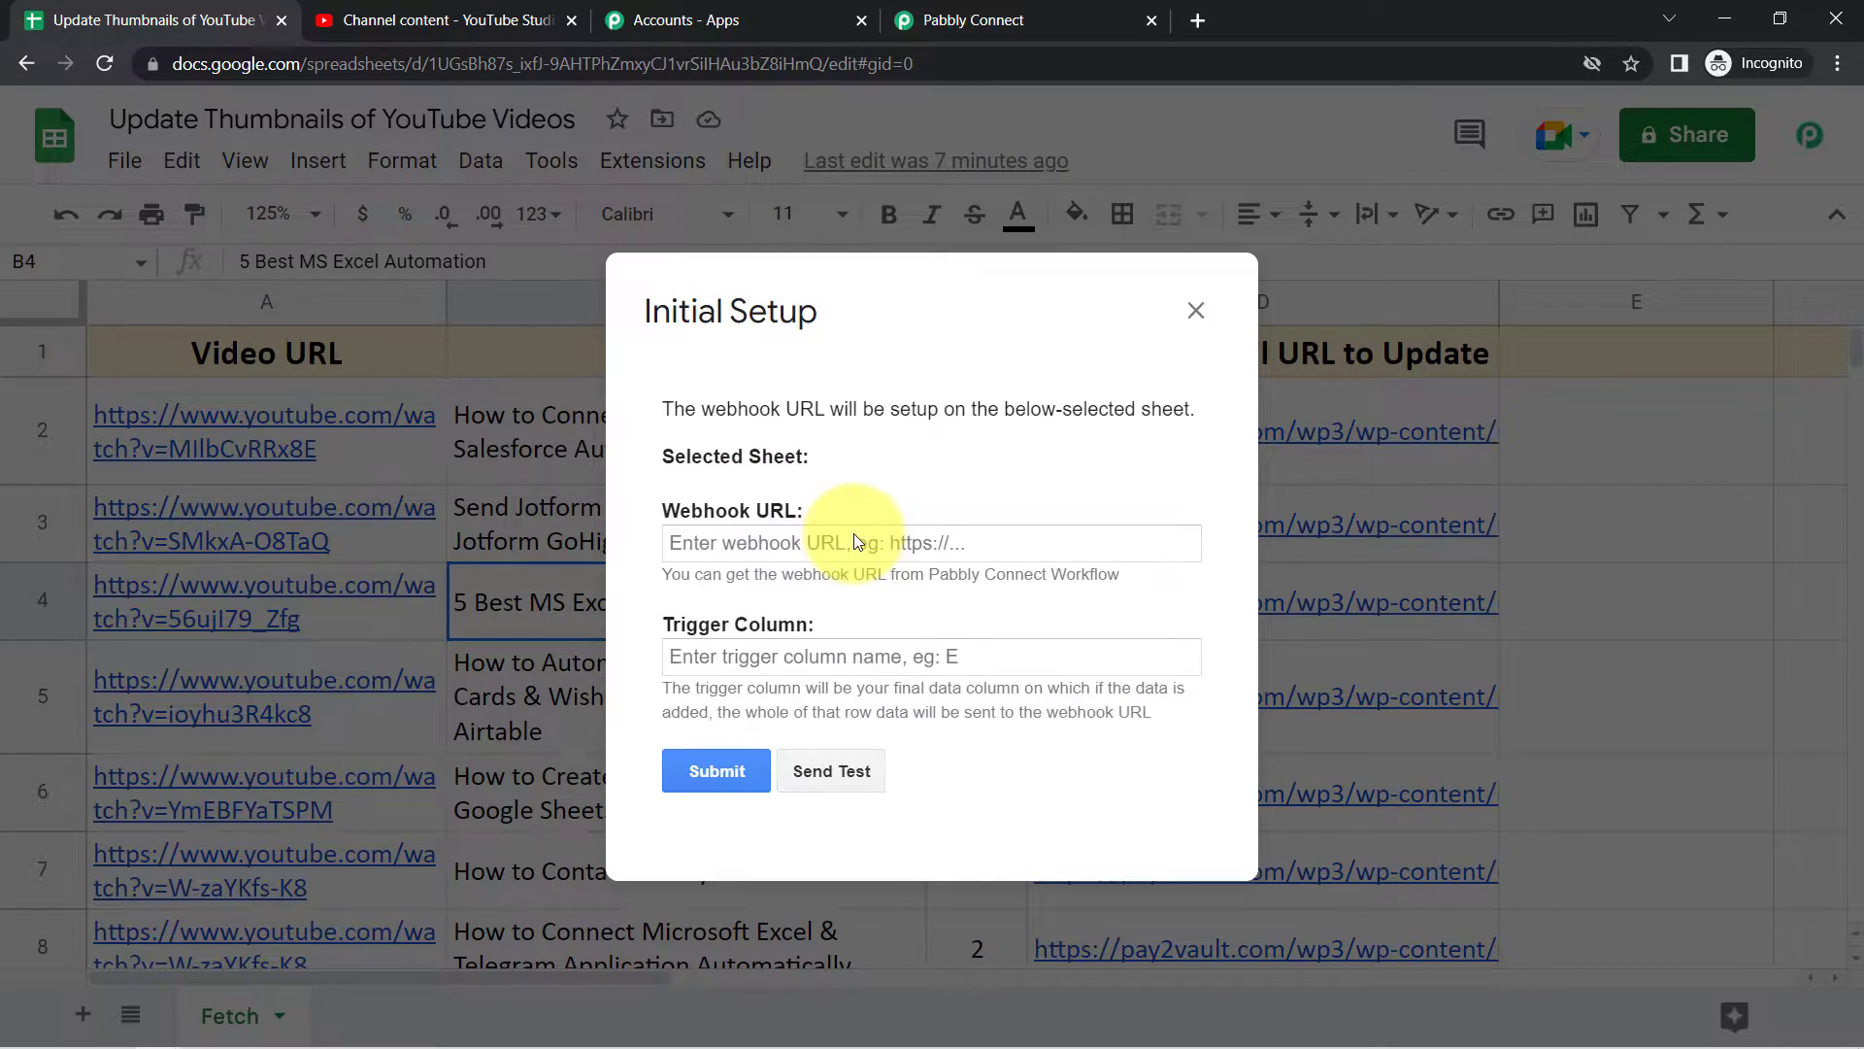
Fill in the Webhook URL of the Initial Setup with the webhook URL copied from the Pabbly Connect workflow.
{"action": "left_click", "coordinate": [794, 536]}
{"action": "key", "text": "ctrl+a"}
{"action": "key", "text": "BackSpace"}
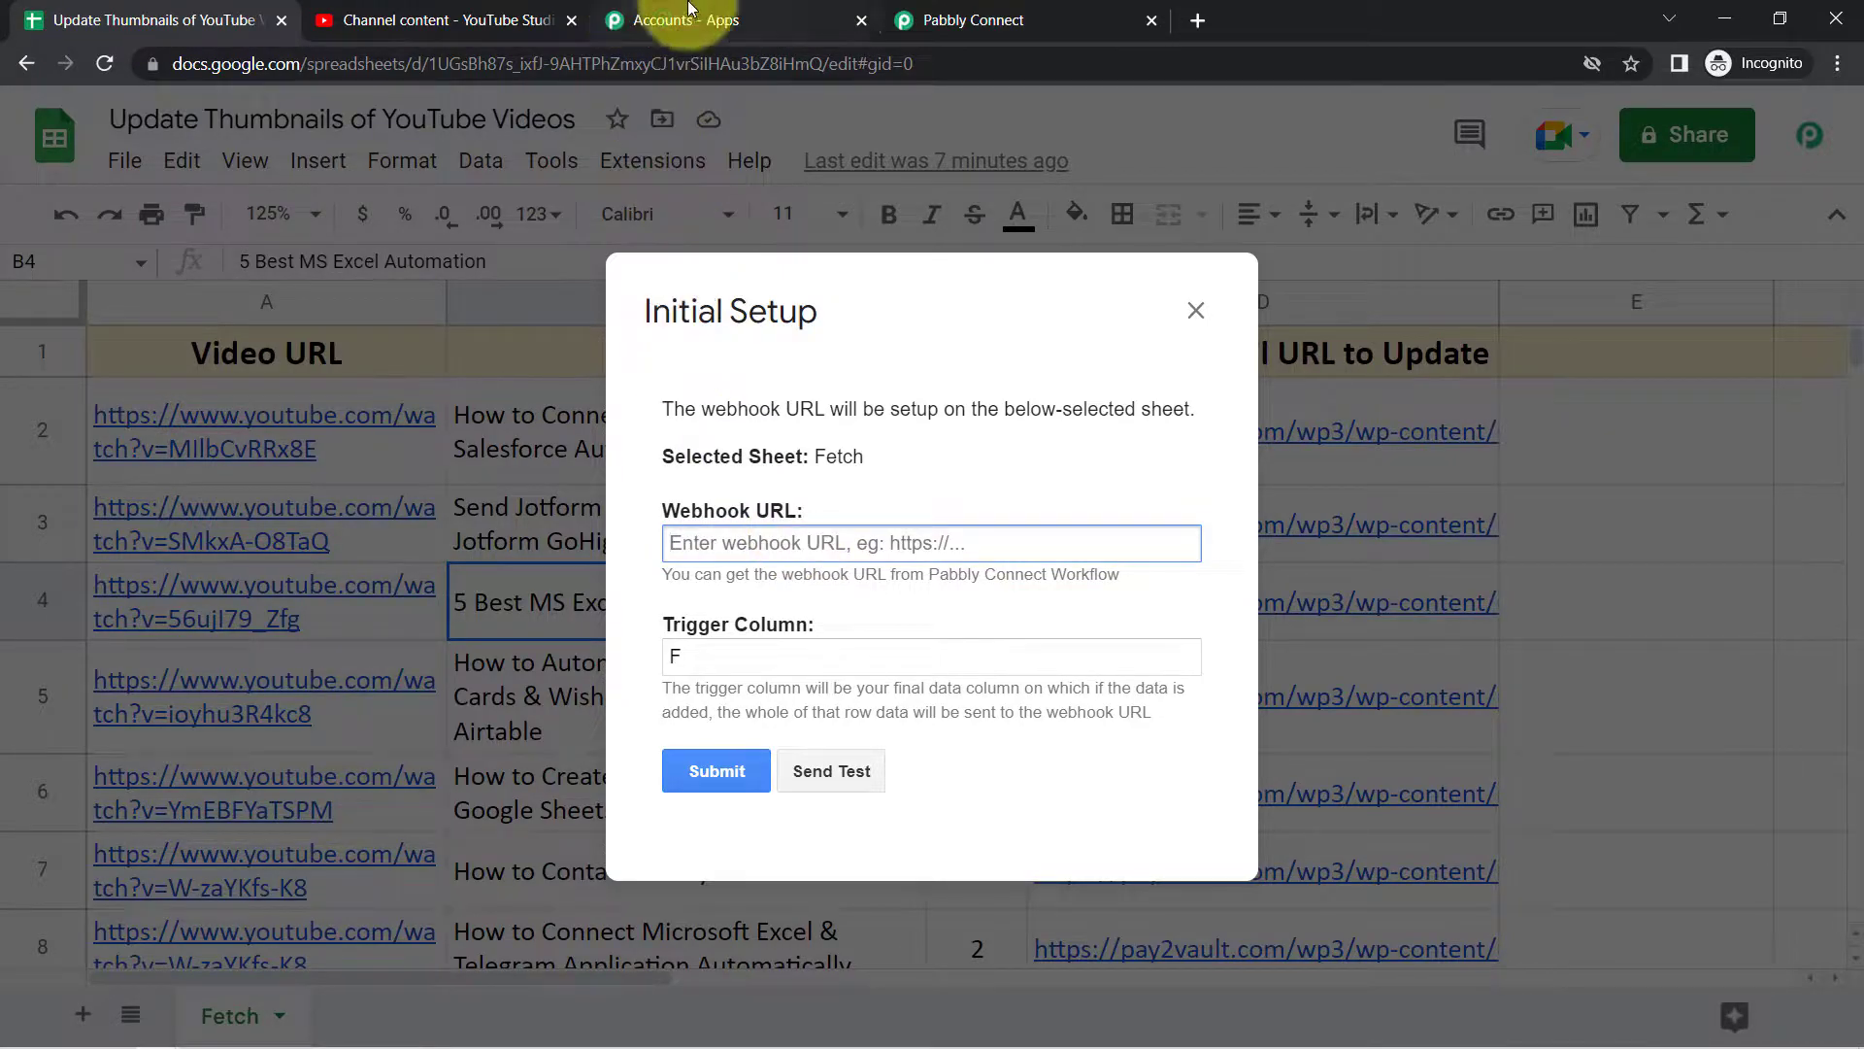
{"action": "left_click", "coordinate": [952, 19]}
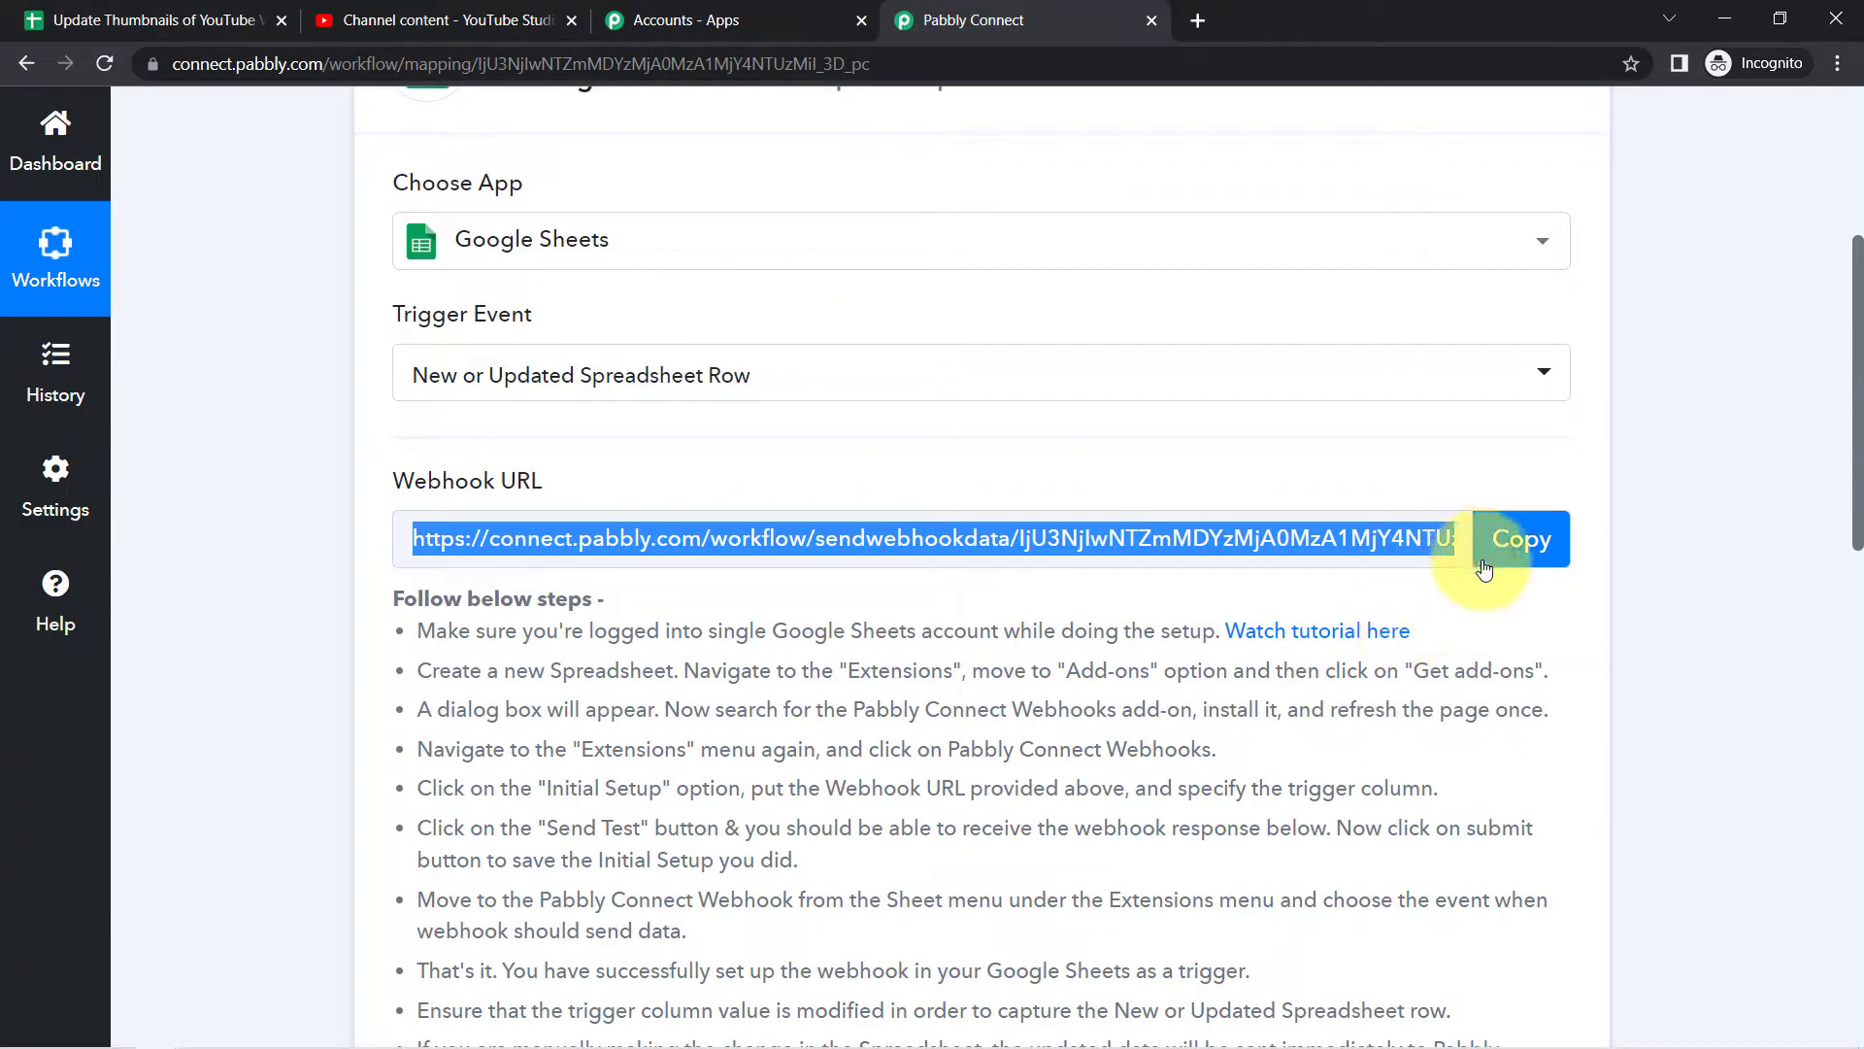
{"action": "left_click", "coordinate": [255, 19]}
{"action": "key", "text": "ctrl+v"}
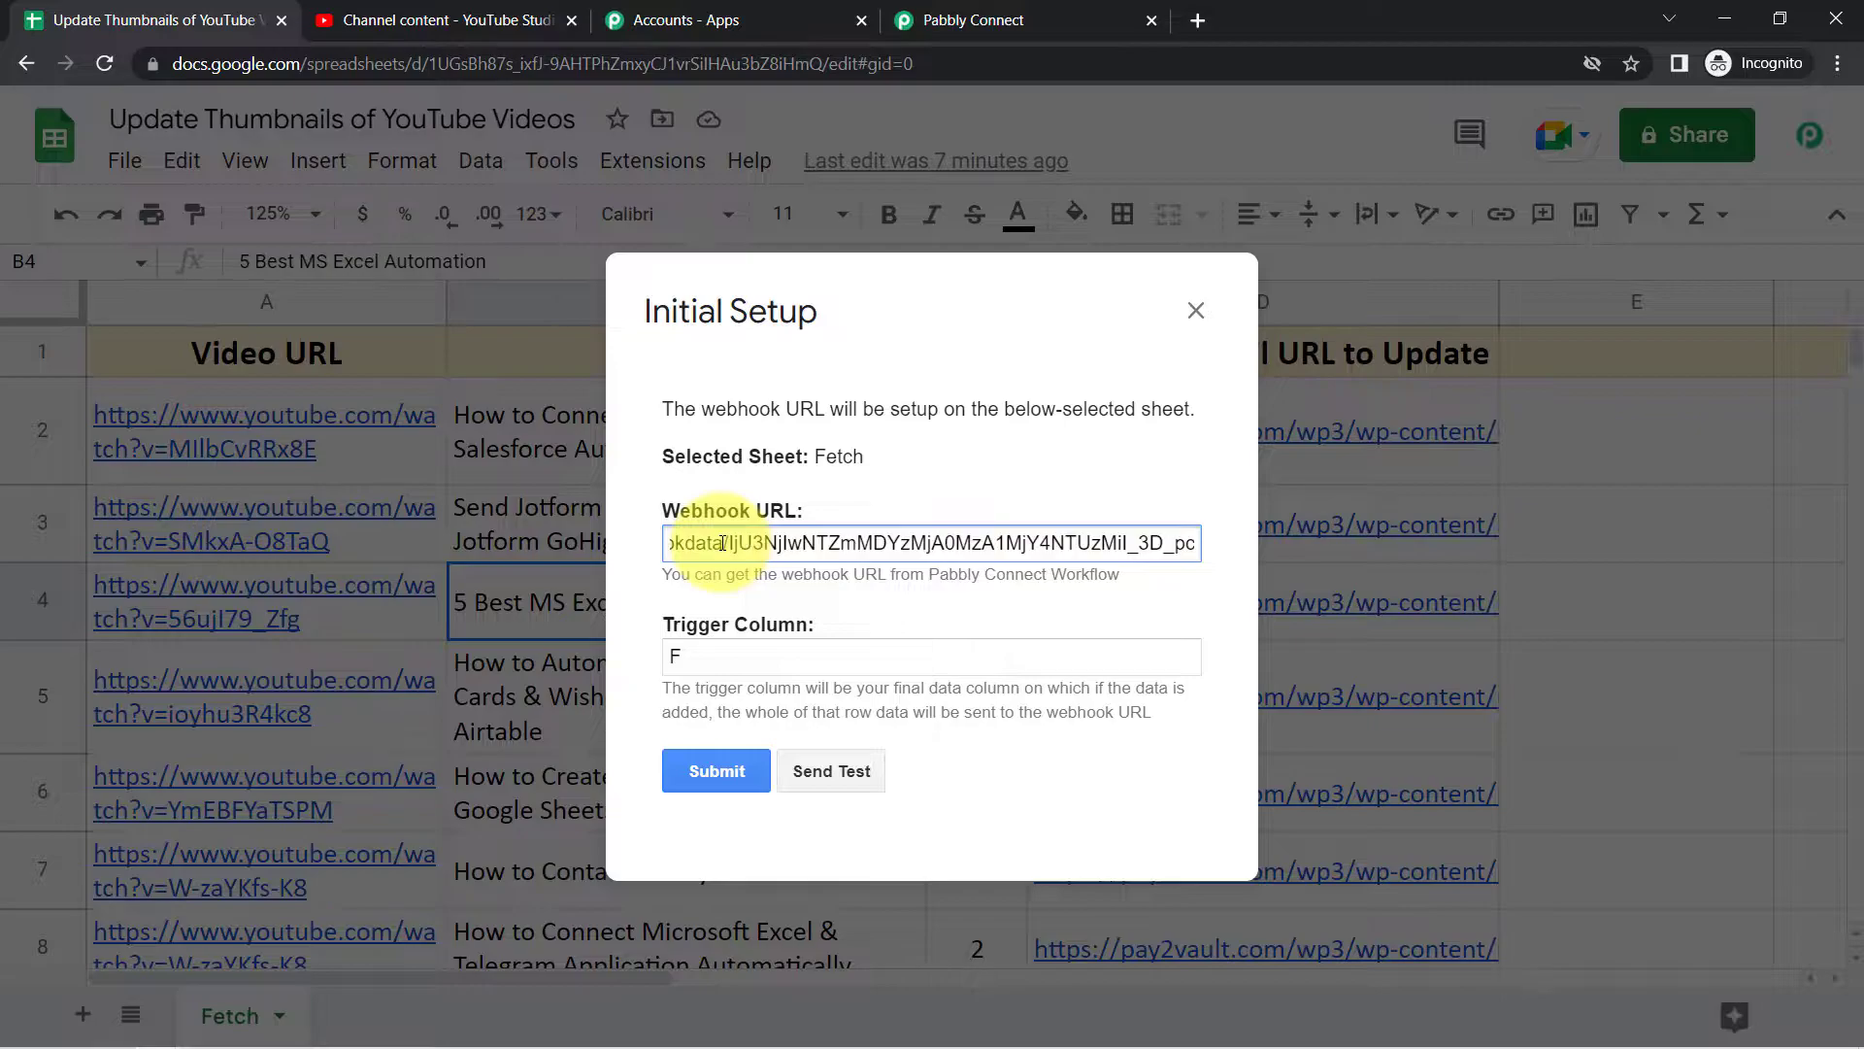
Set the trigger column to D, the column with the new thumbnail URLs.
{"action": "left_click", "coordinate": [701, 630]}
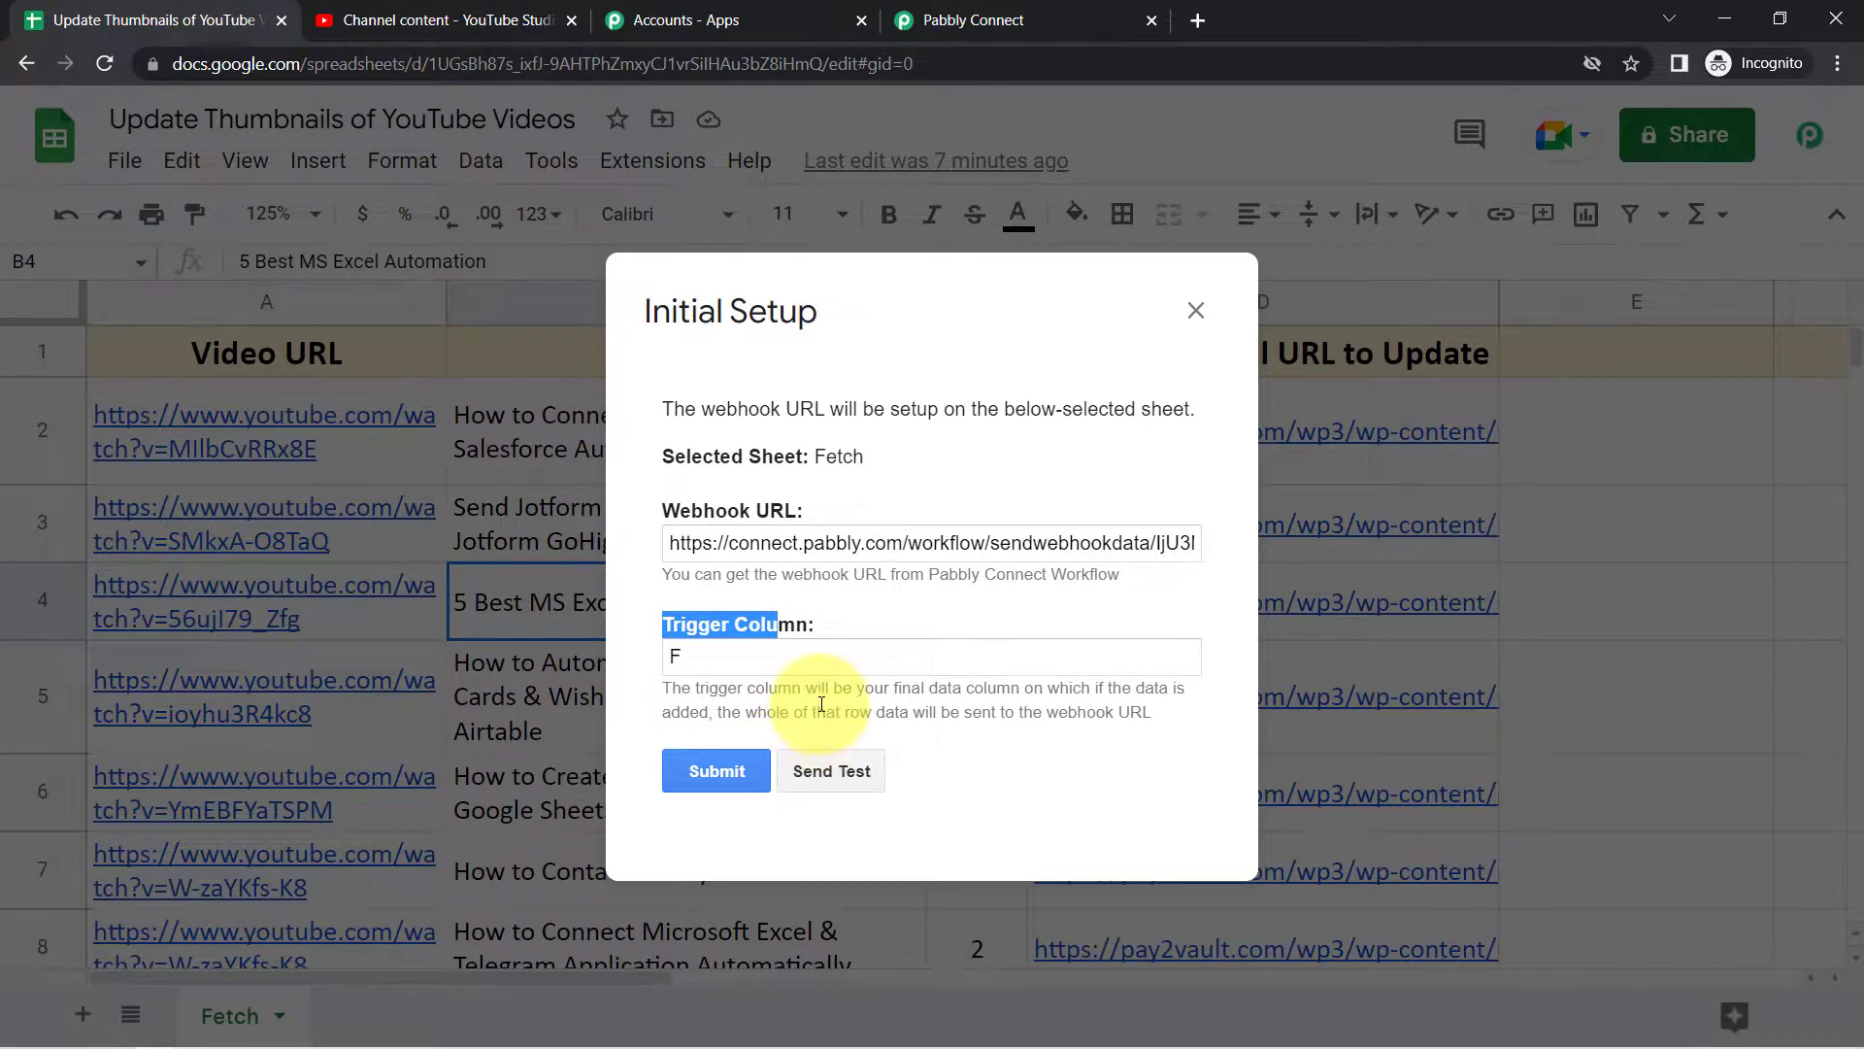
{"action": "left_click_drag", "start_coordinate": [770, 300], "coordinate": [398, 283]}
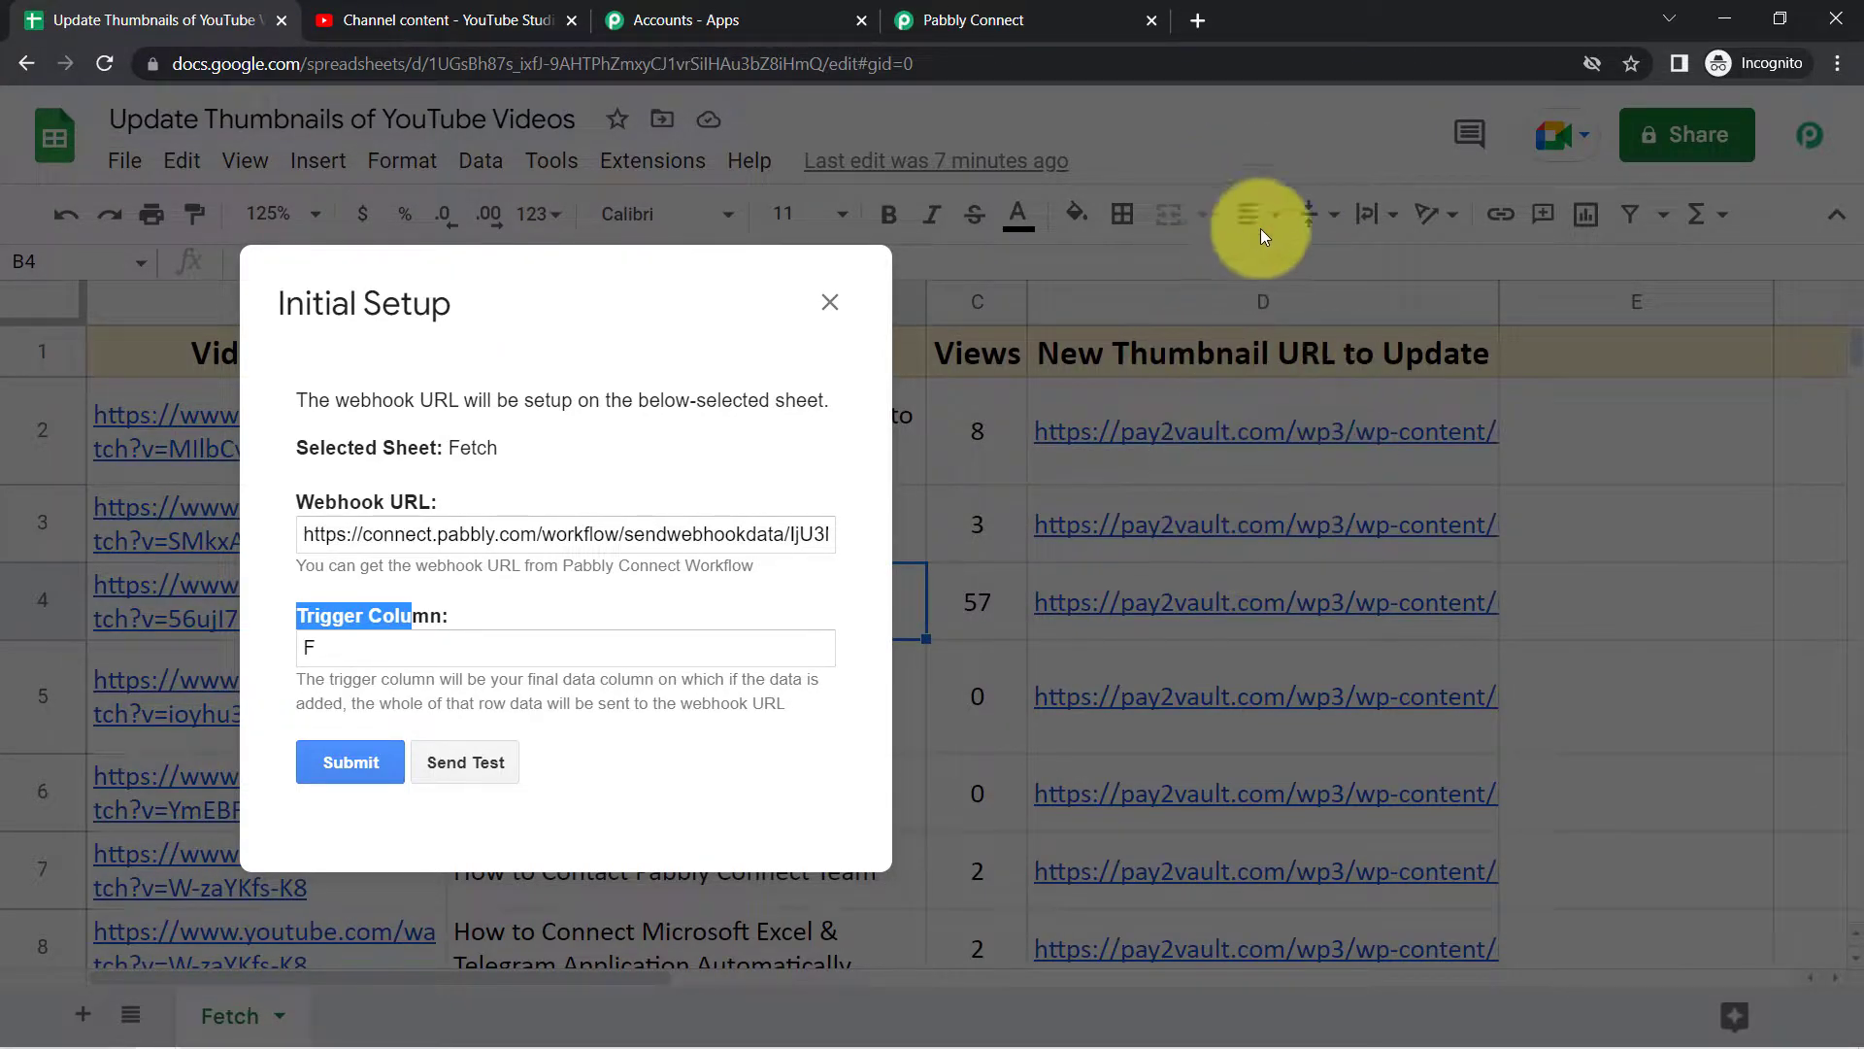
{"action": "left_click_drag", "start_coordinate": [491, 312], "coordinate": [745, 307]}
{"action": "double_click", "coordinate": [565, 644]}
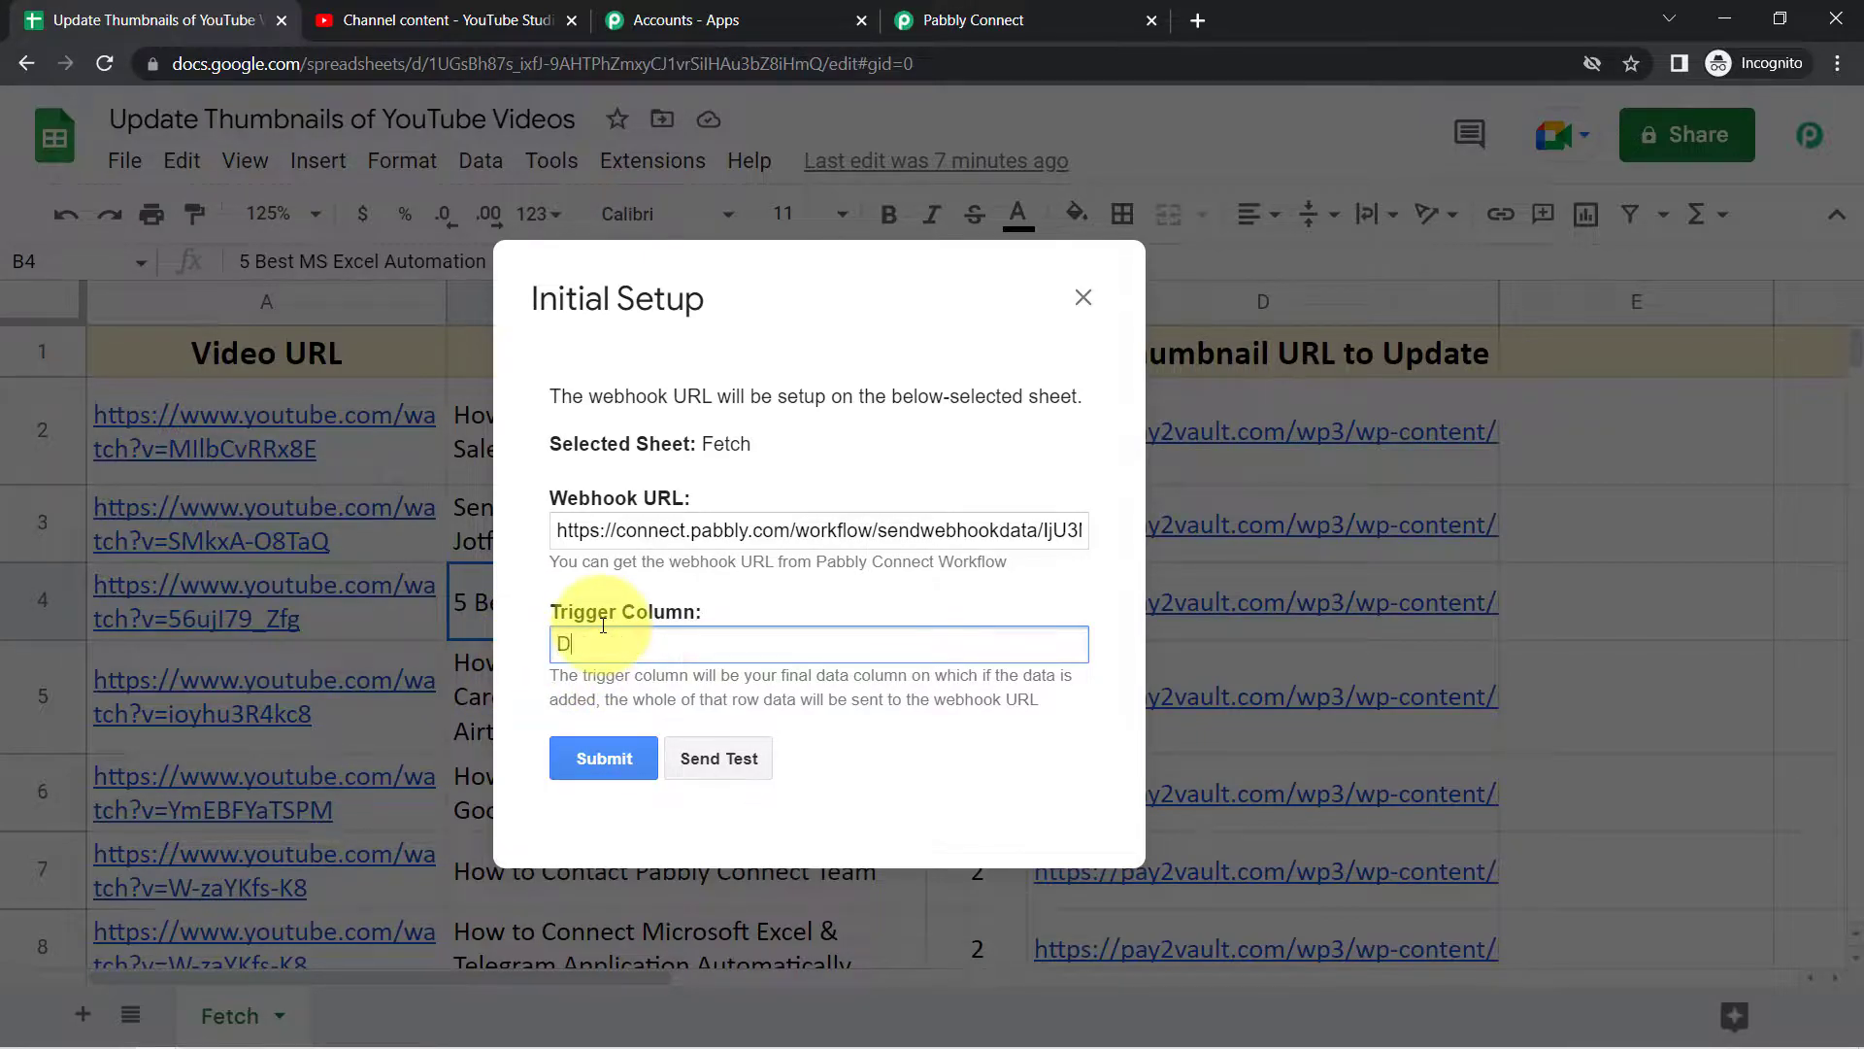
Send test data to the webhook URL and submit the Initial Setup, closing its dialog.
{"action": "left_click", "coordinate": [702, 761]}
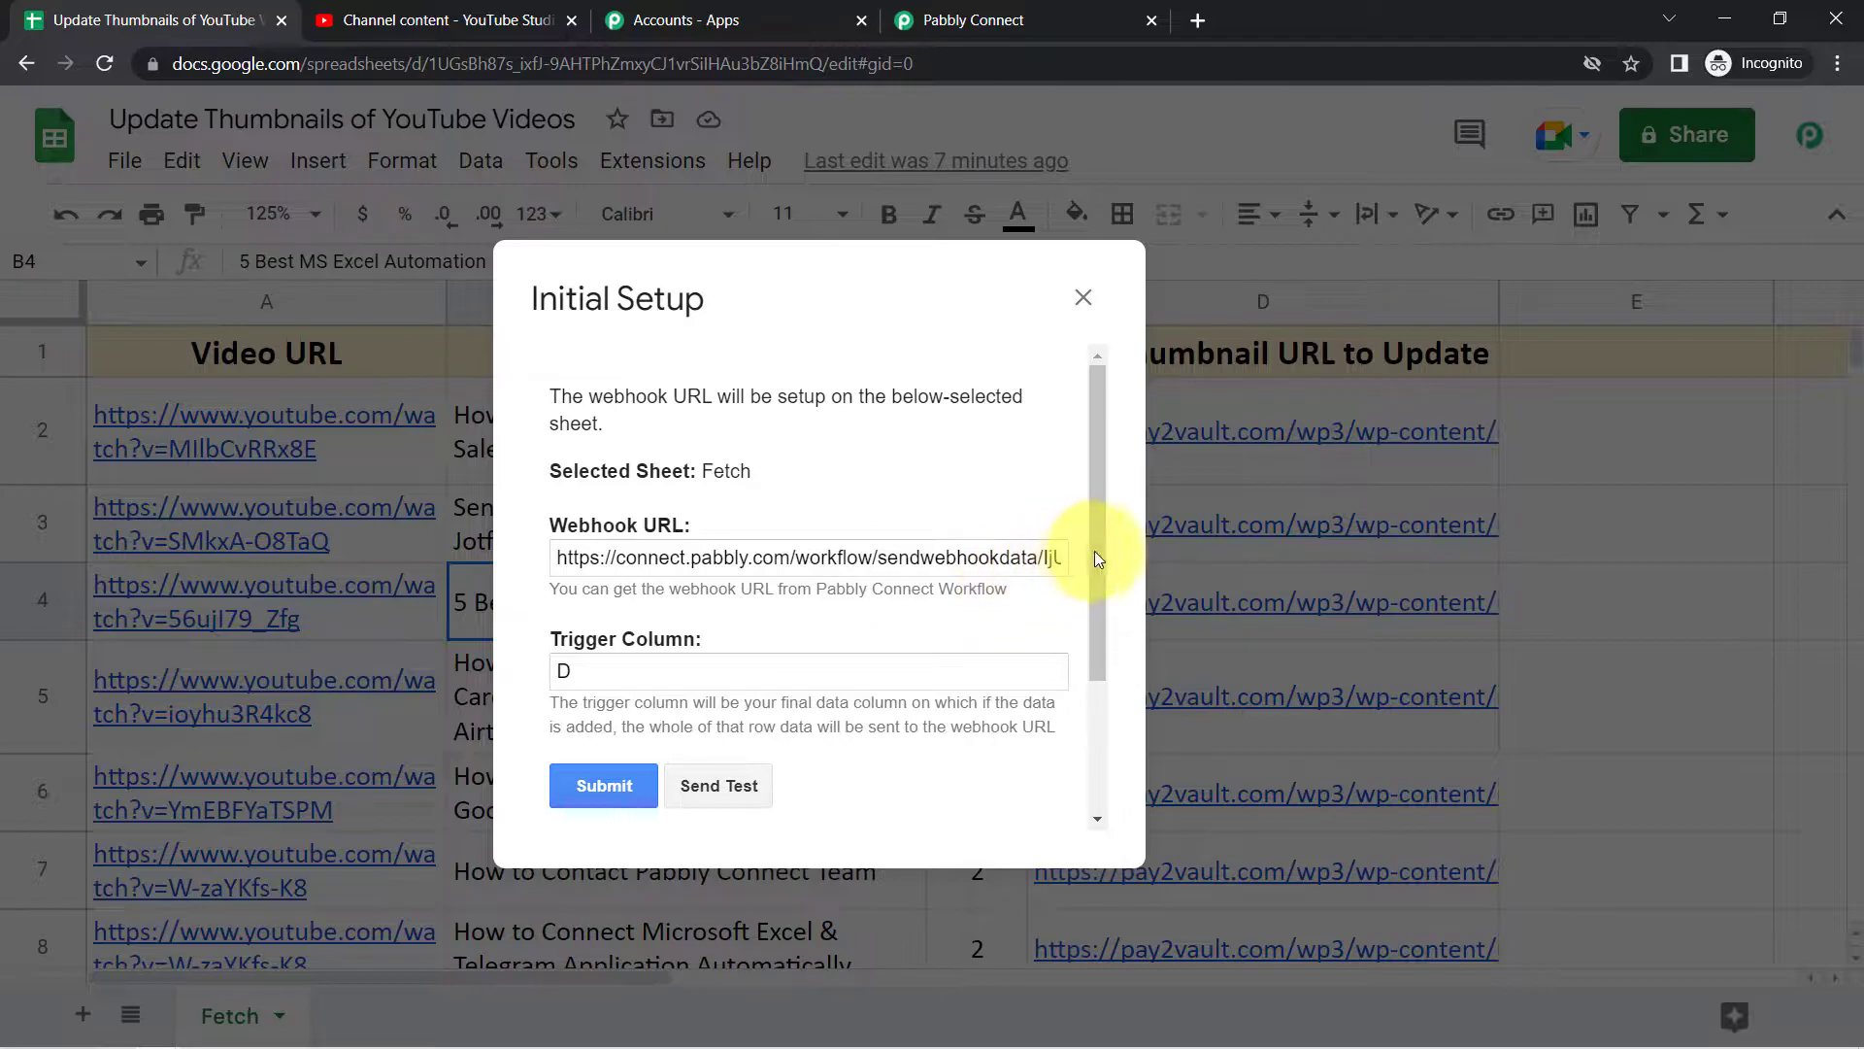
{"action": "left_click_drag", "start_coordinate": [1093, 577], "coordinate": [1092, 690]}
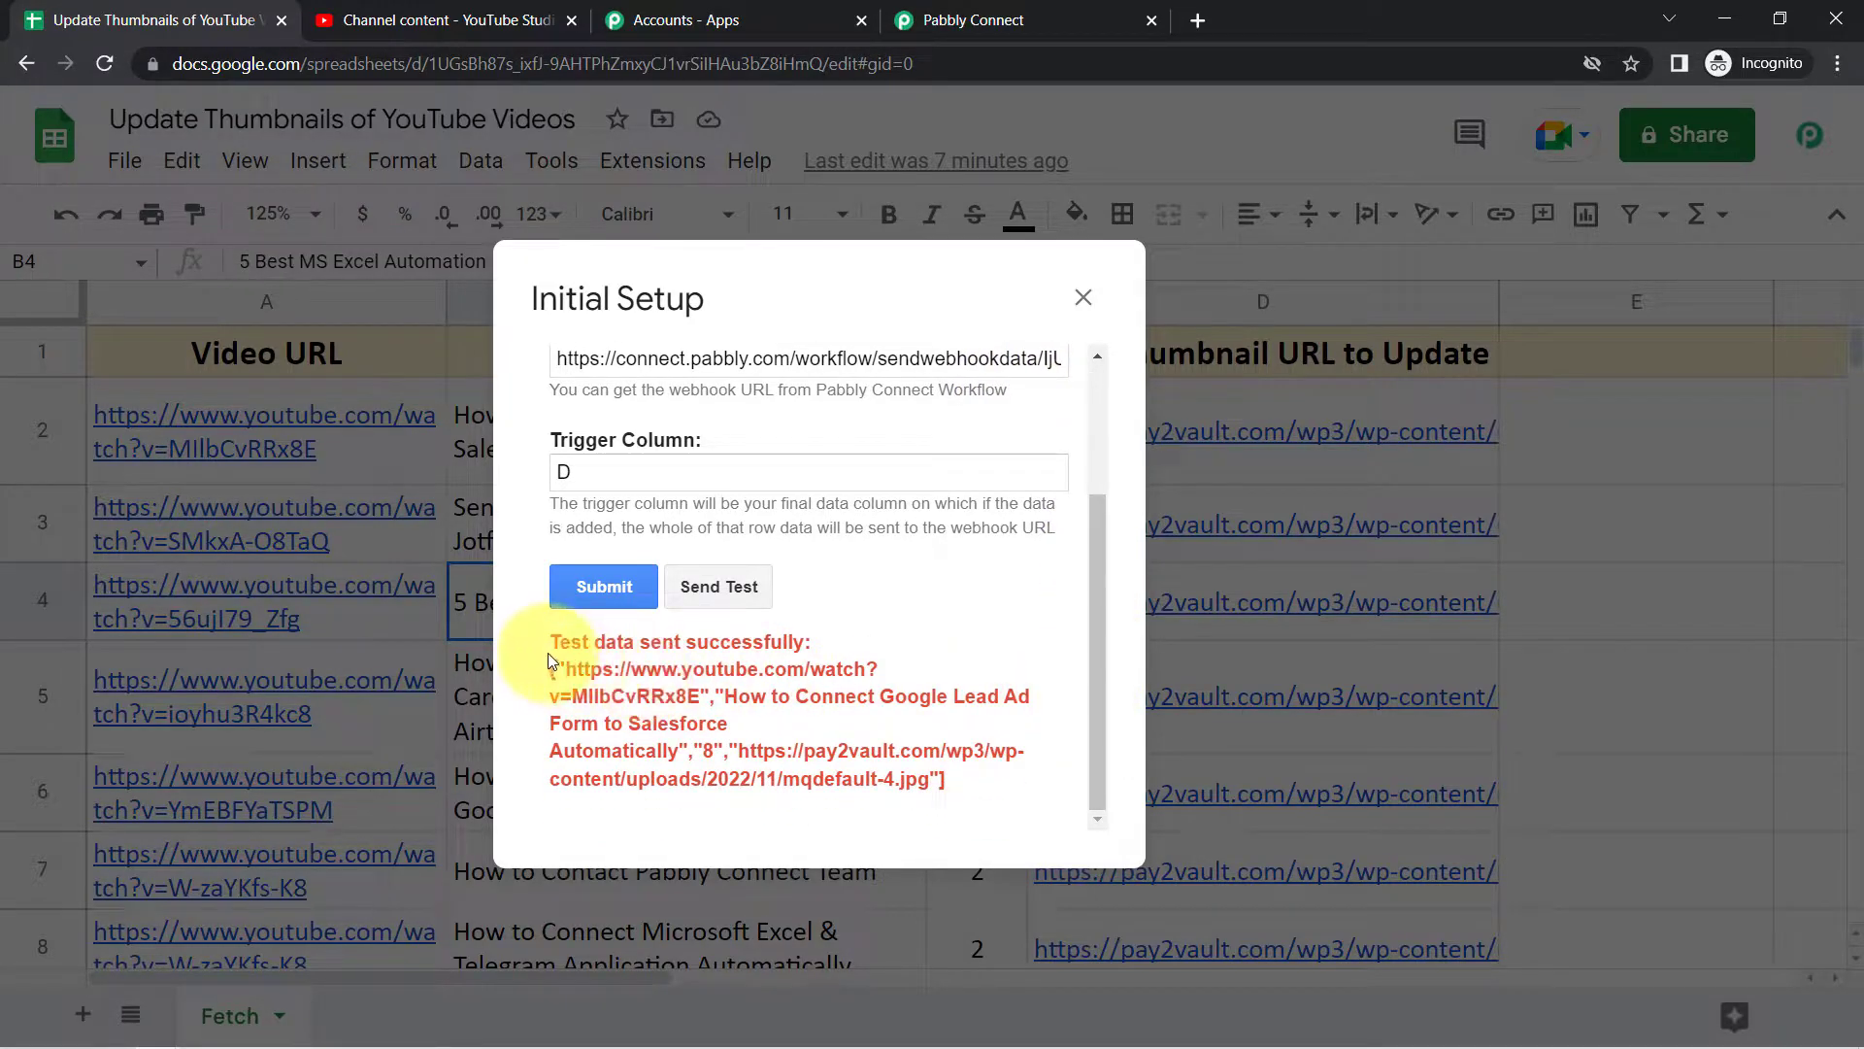
{"action": "left_click_drag", "start_coordinate": [561, 650], "coordinate": [807, 644]}
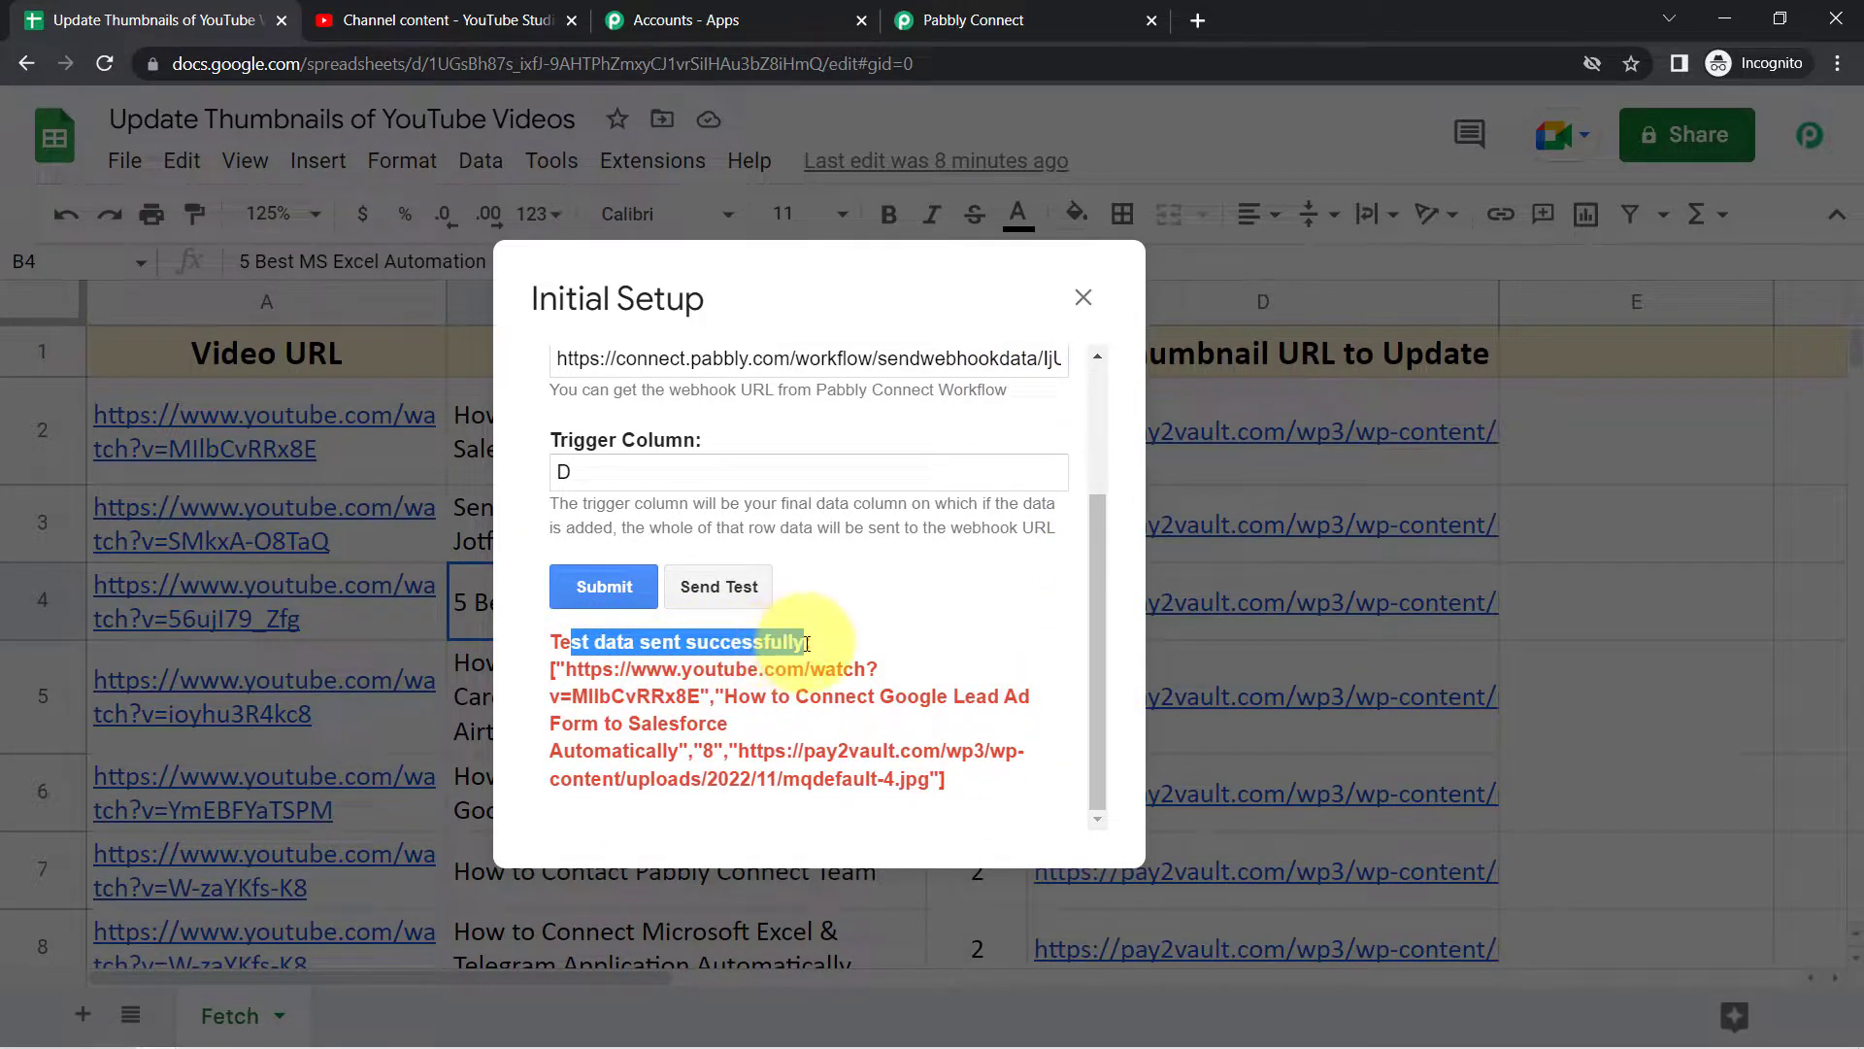
{"action": "left_click", "coordinate": [602, 588]}
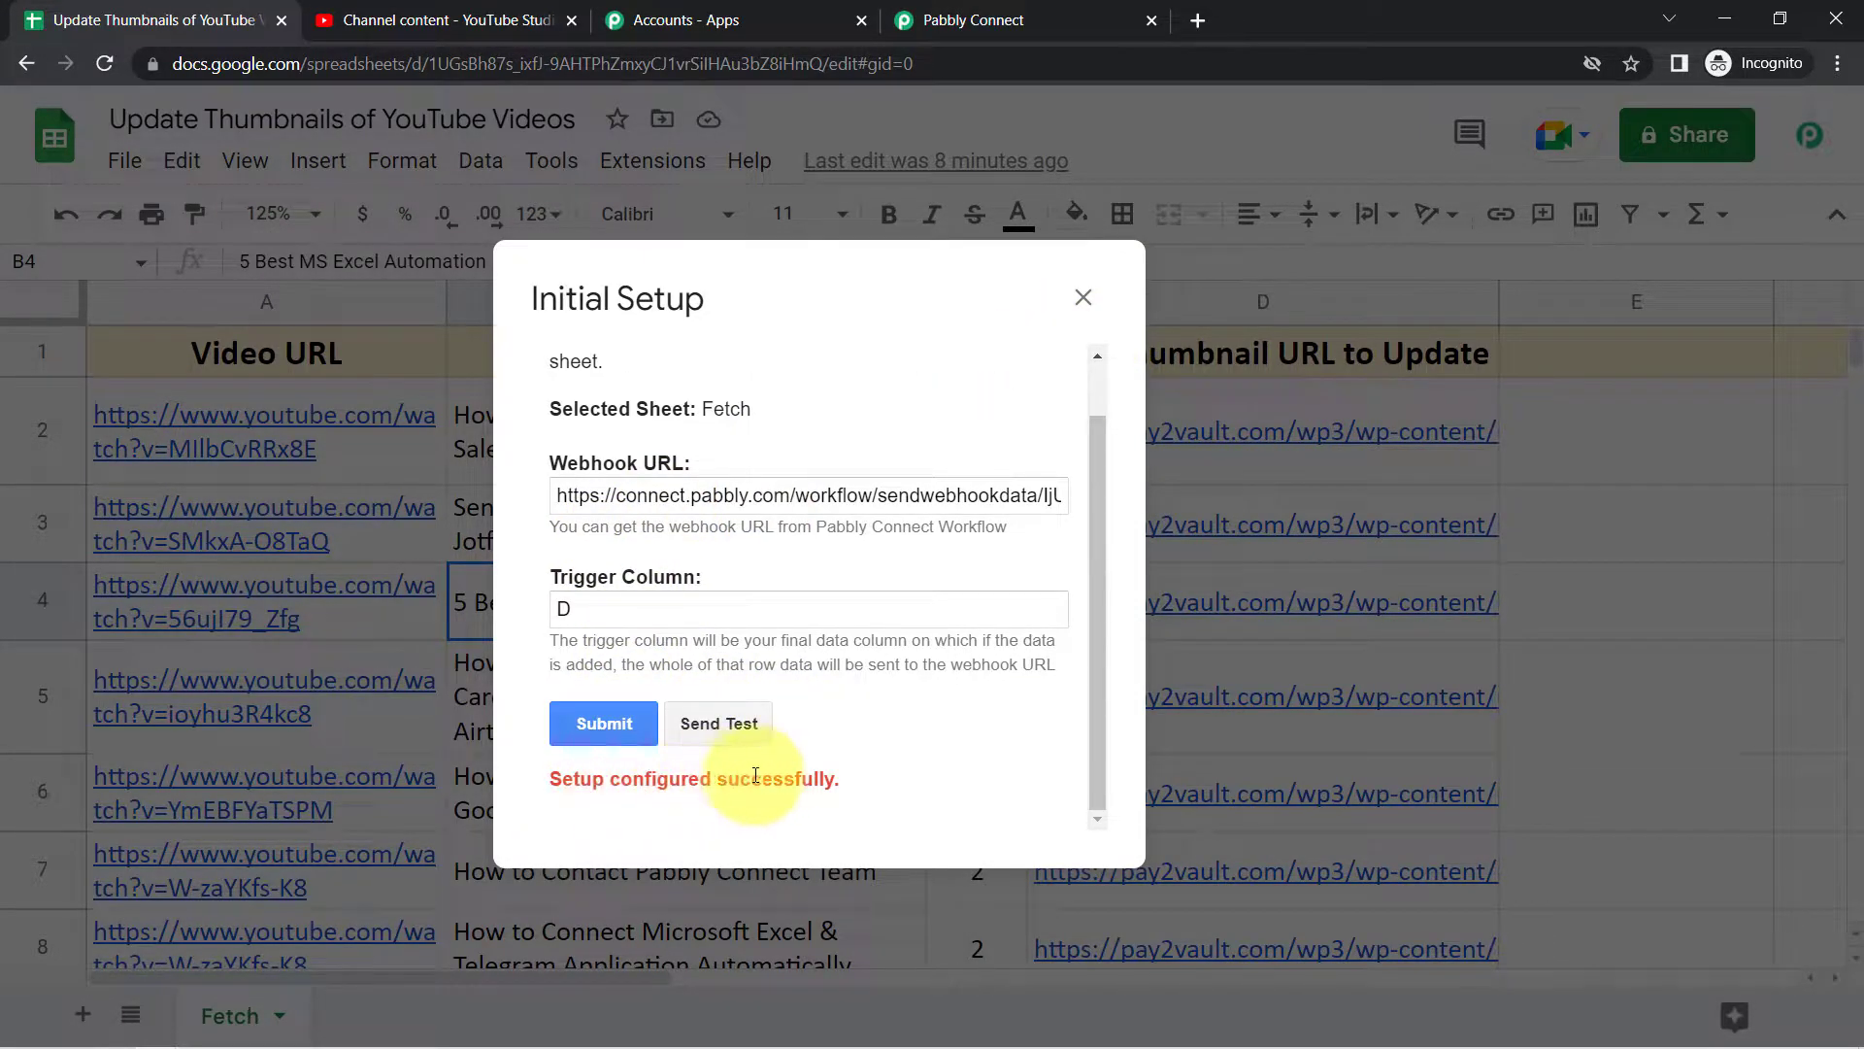
{"action": "left_click", "coordinate": [1087, 297]}
Switch to the Pabbly Connect workflow and review the Video URL, TriggerColumn and Title fields of the received webhook response.
{"action": "left_click", "coordinate": [974, 18]}
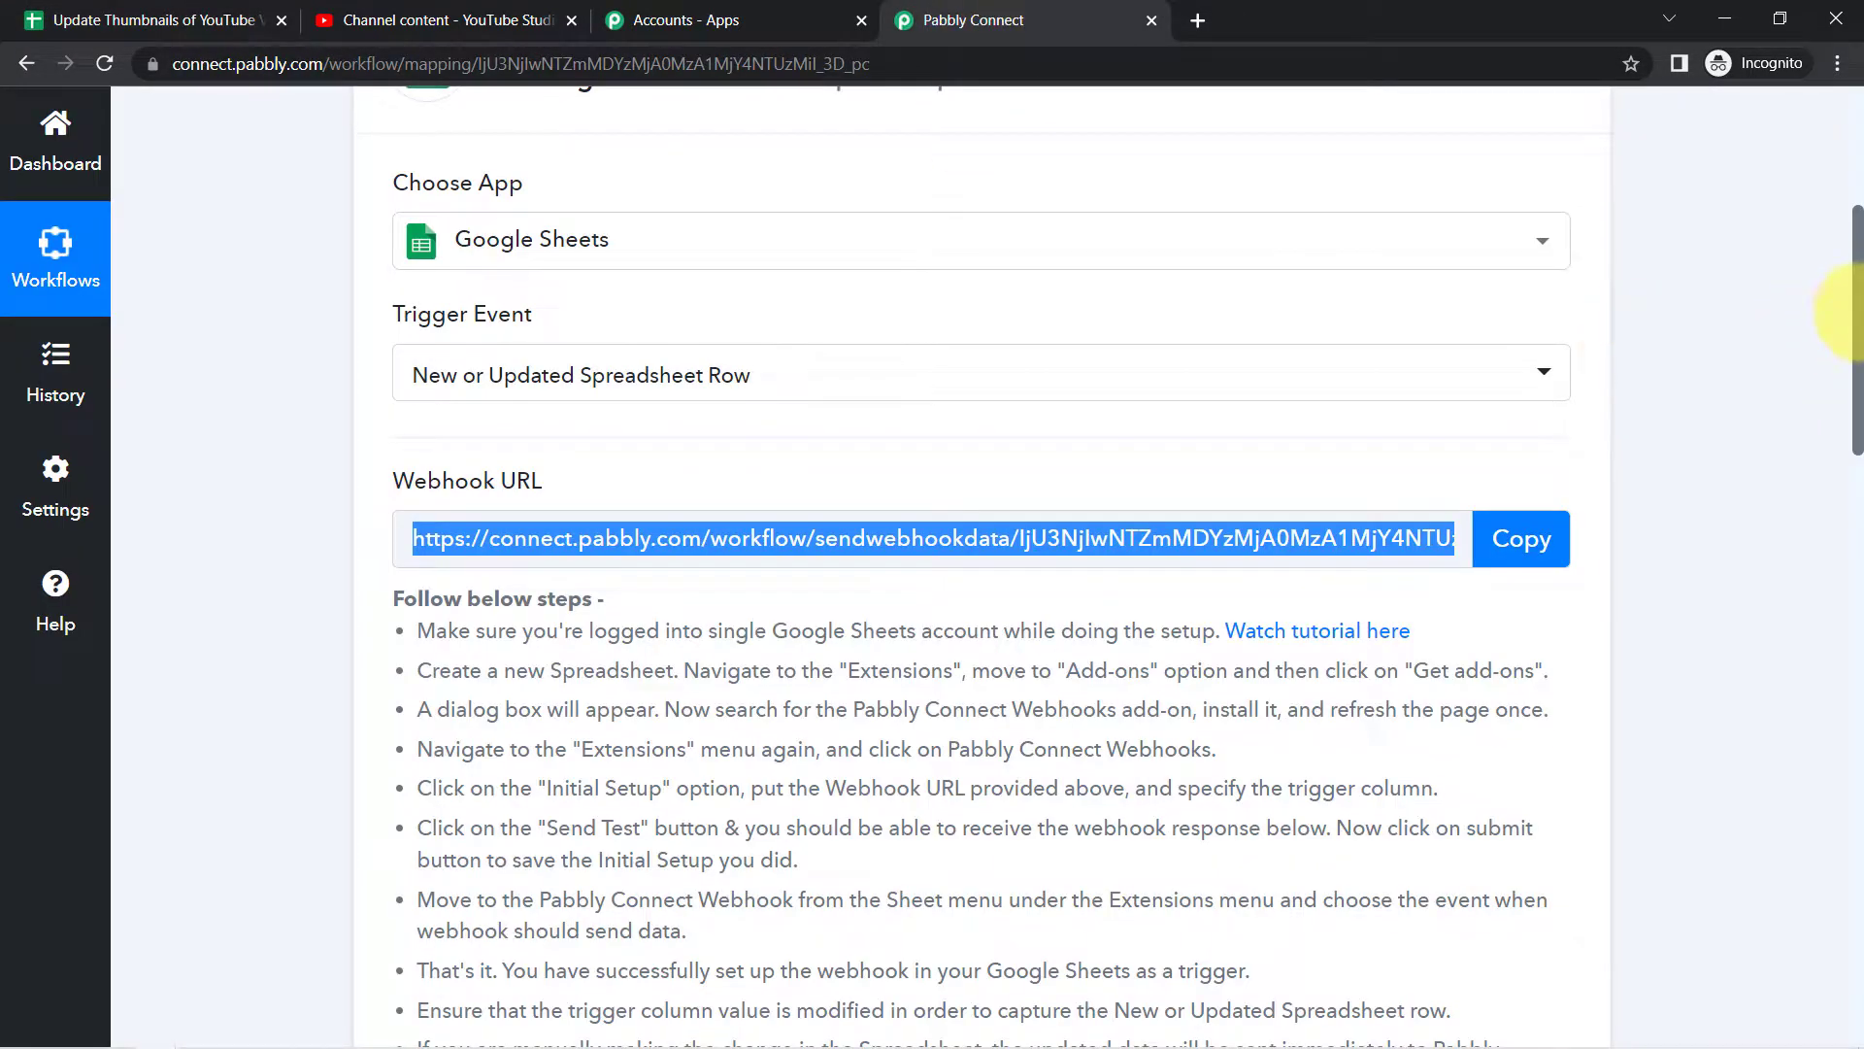
{"action": "left_click_drag", "start_coordinate": [1854, 320], "coordinate": [1826, 536]}
{"action": "scroll", "coordinate": [1826, 536], "scroll_direction": "down", "scroll_amount": 4}
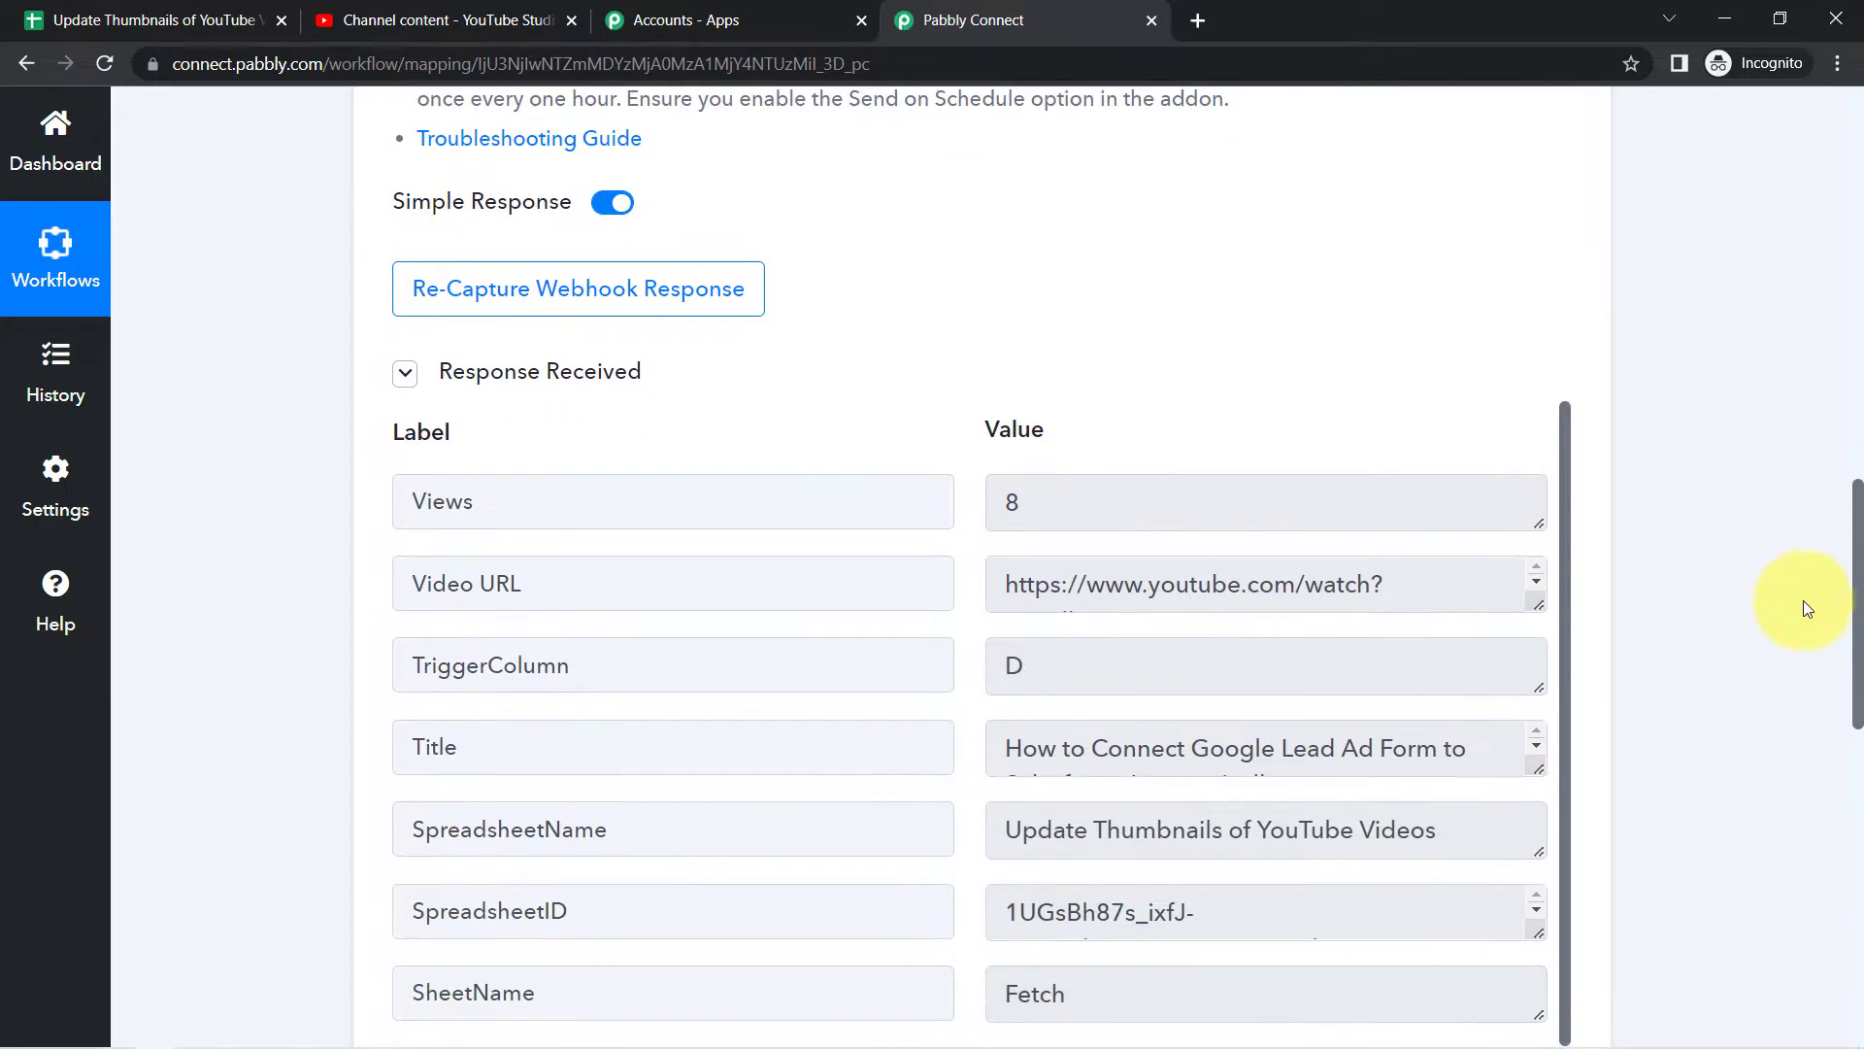
{"action": "left_click", "coordinate": [627, 360]}
{"action": "left_click_drag", "start_coordinate": [529, 446], "coordinate": [333, 449]}
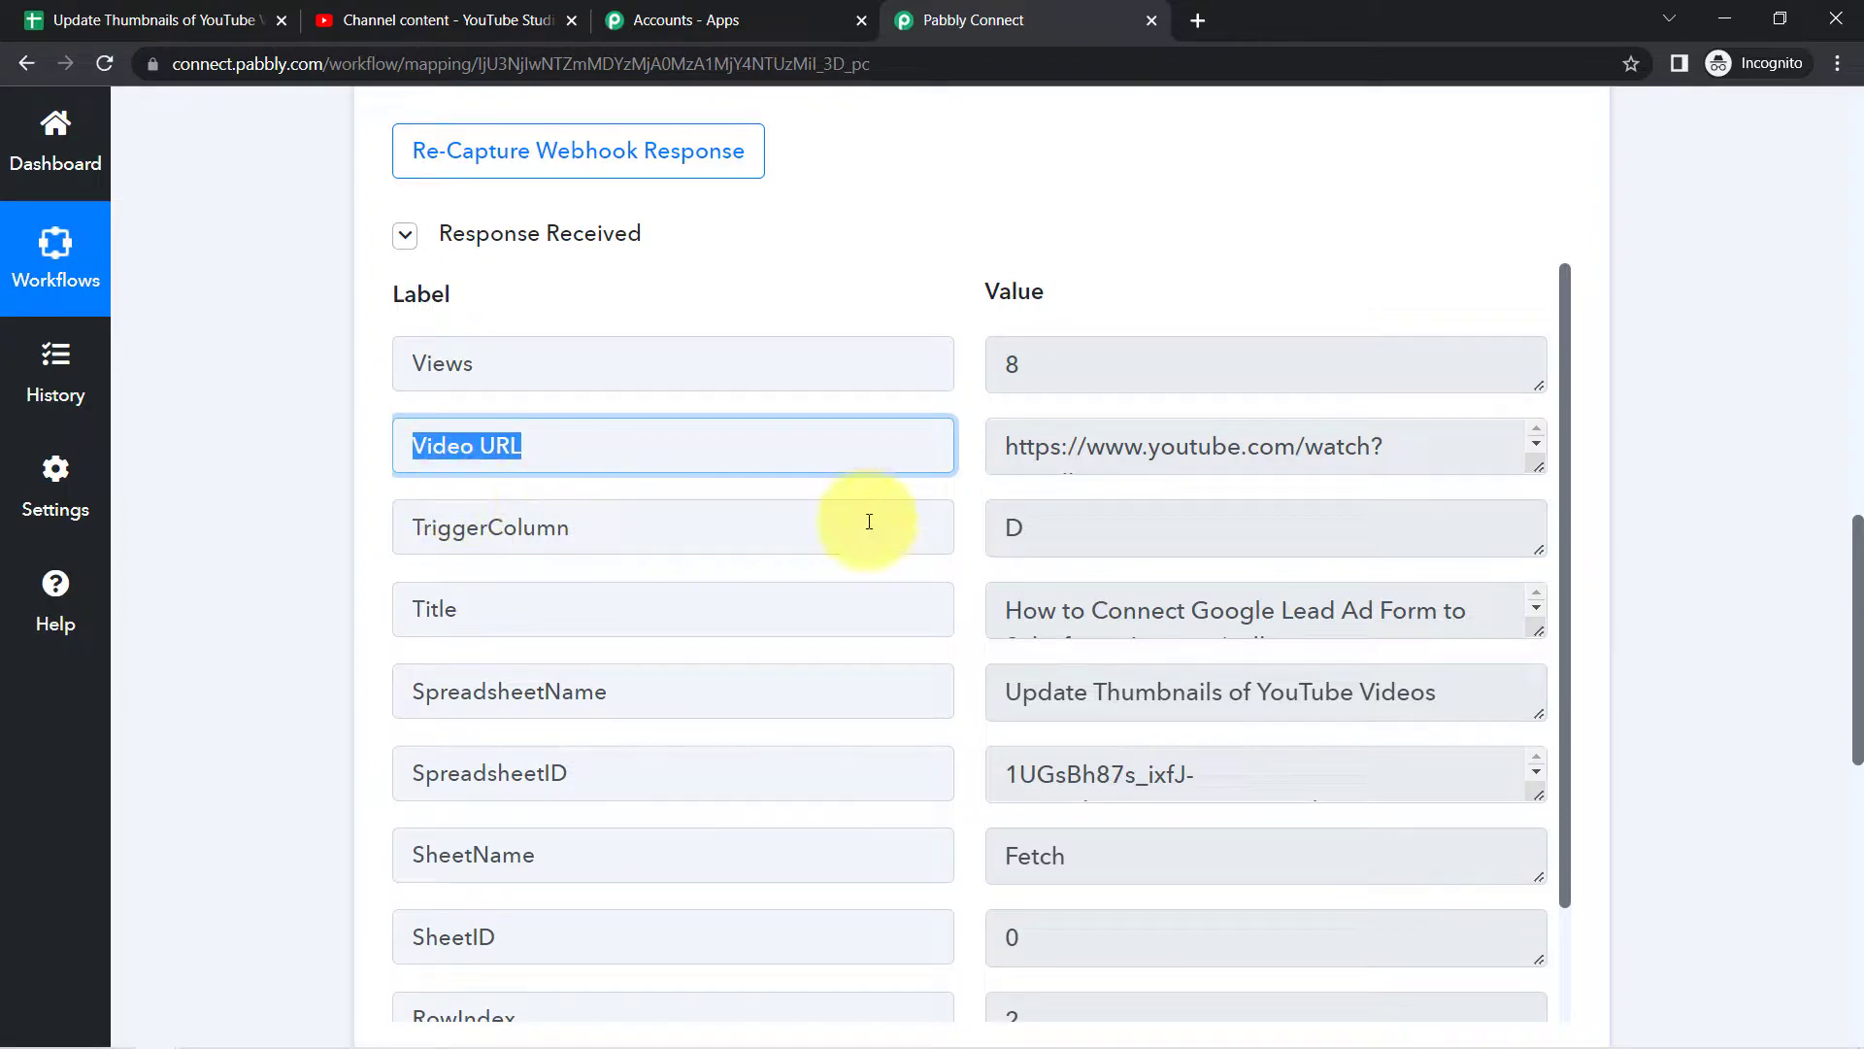
{"action": "left_click_drag", "start_coordinate": [1048, 528], "coordinate": [989, 531]}
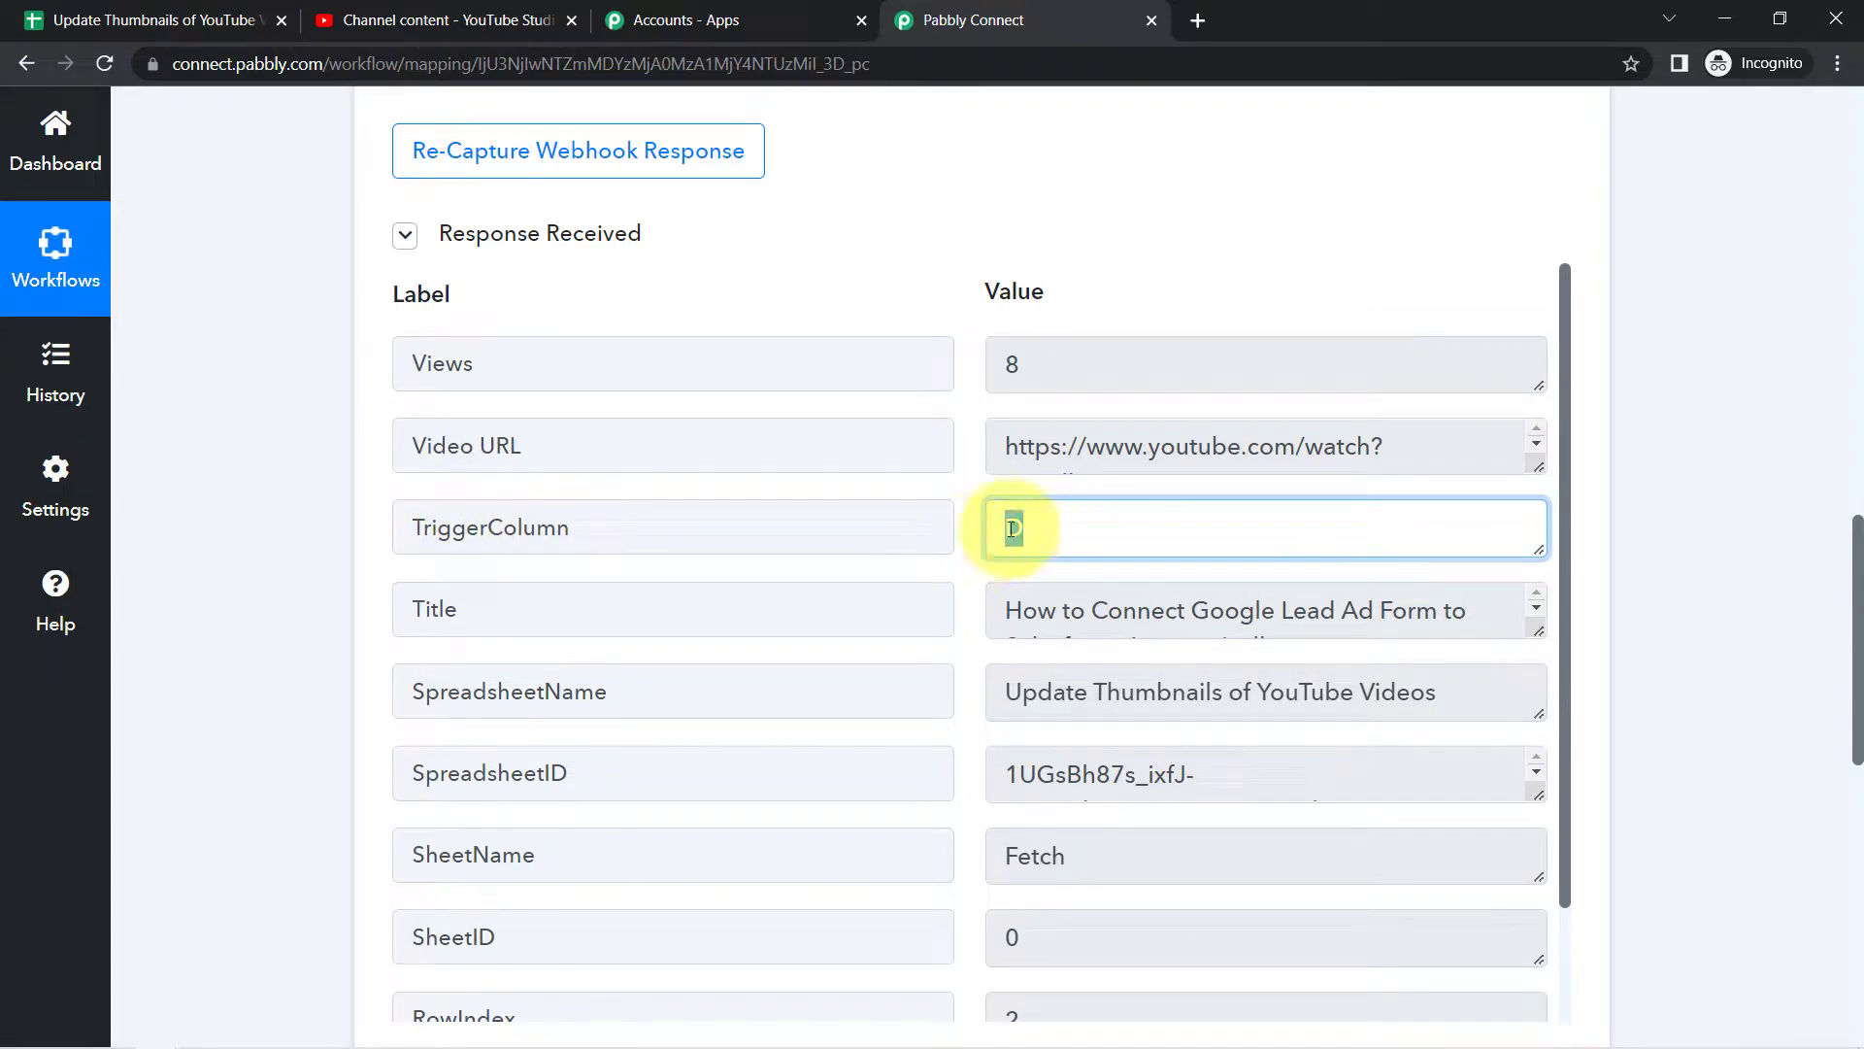
{"action": "left_click_drag", "start_coordinate": [637, 608], "coordinate": [412, 609]}
{"action": "left_click_drag", "start_coordinate": [1123, 610], "coordinate": [1335, 609]}
Compare the captured Title value with cell B2 of the spreadsheet and enlarge its value box to read it fully.
{"action": "left_click", "coordinate": [154, 15]}
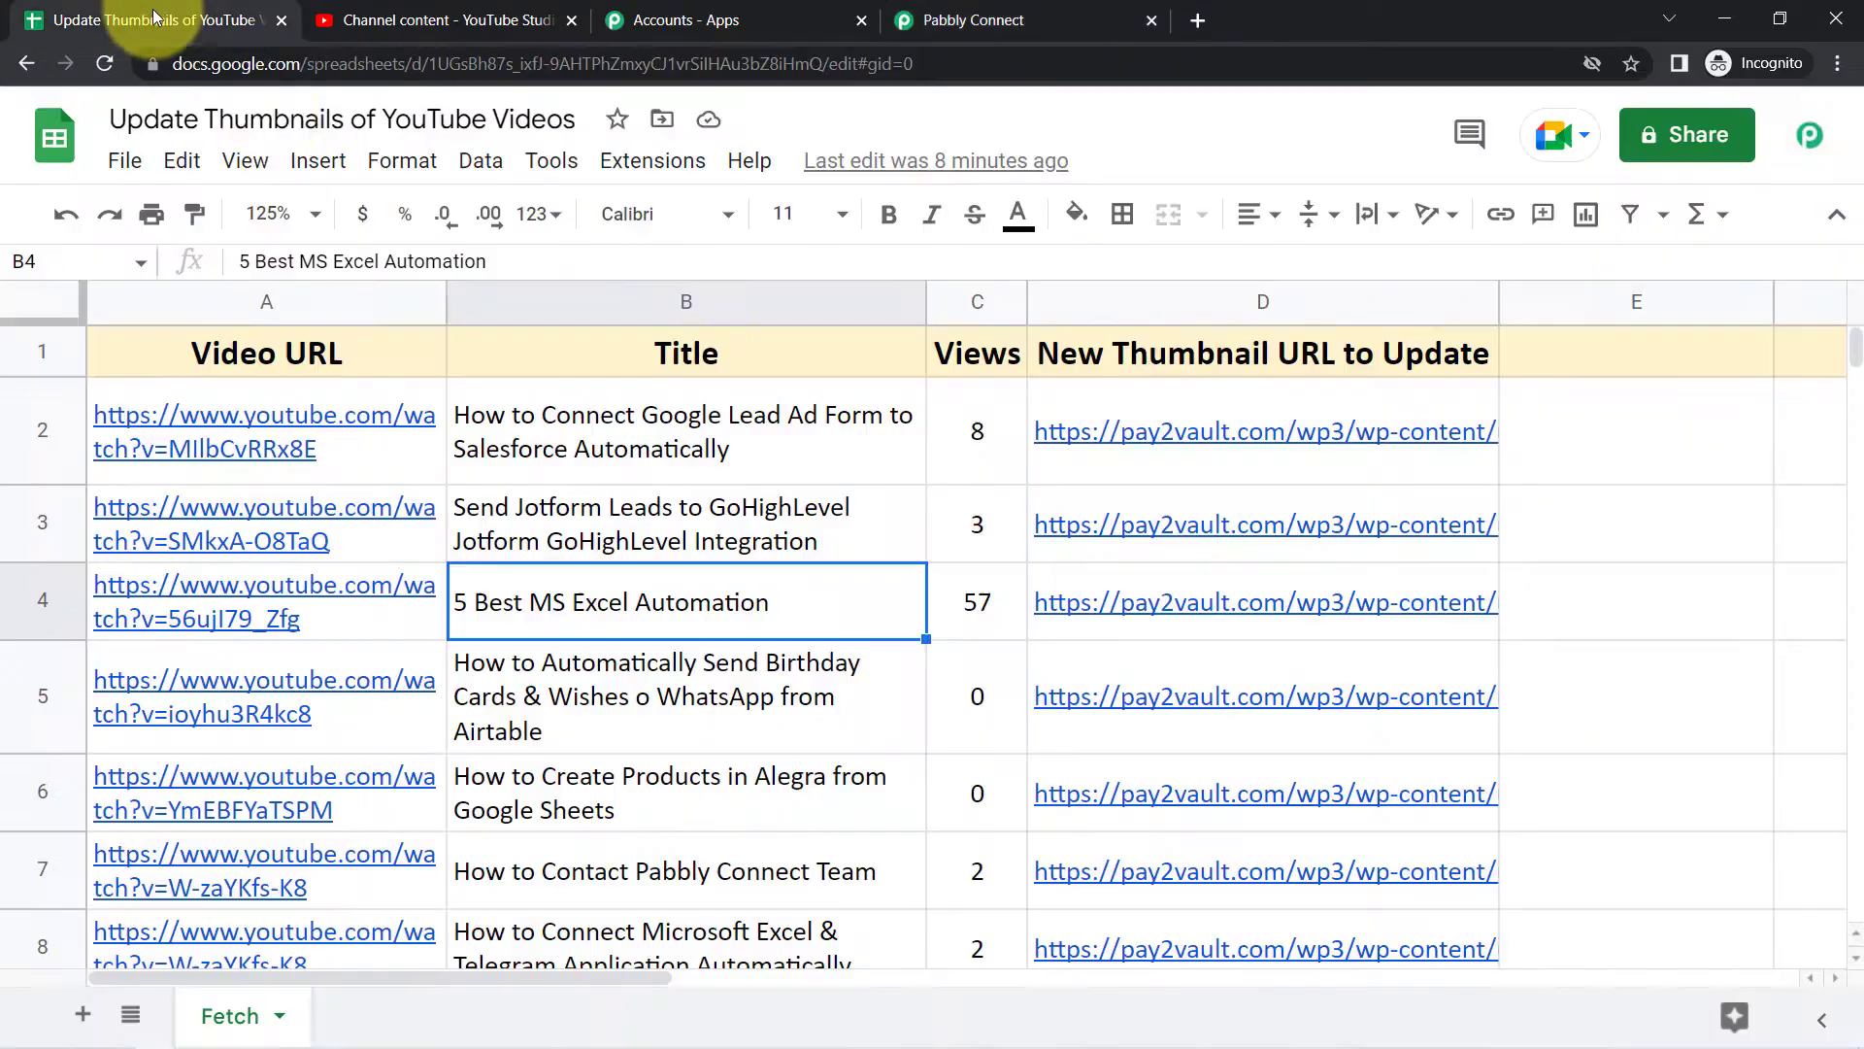
{"action": "left_click", "coordinate": [795, 414]}
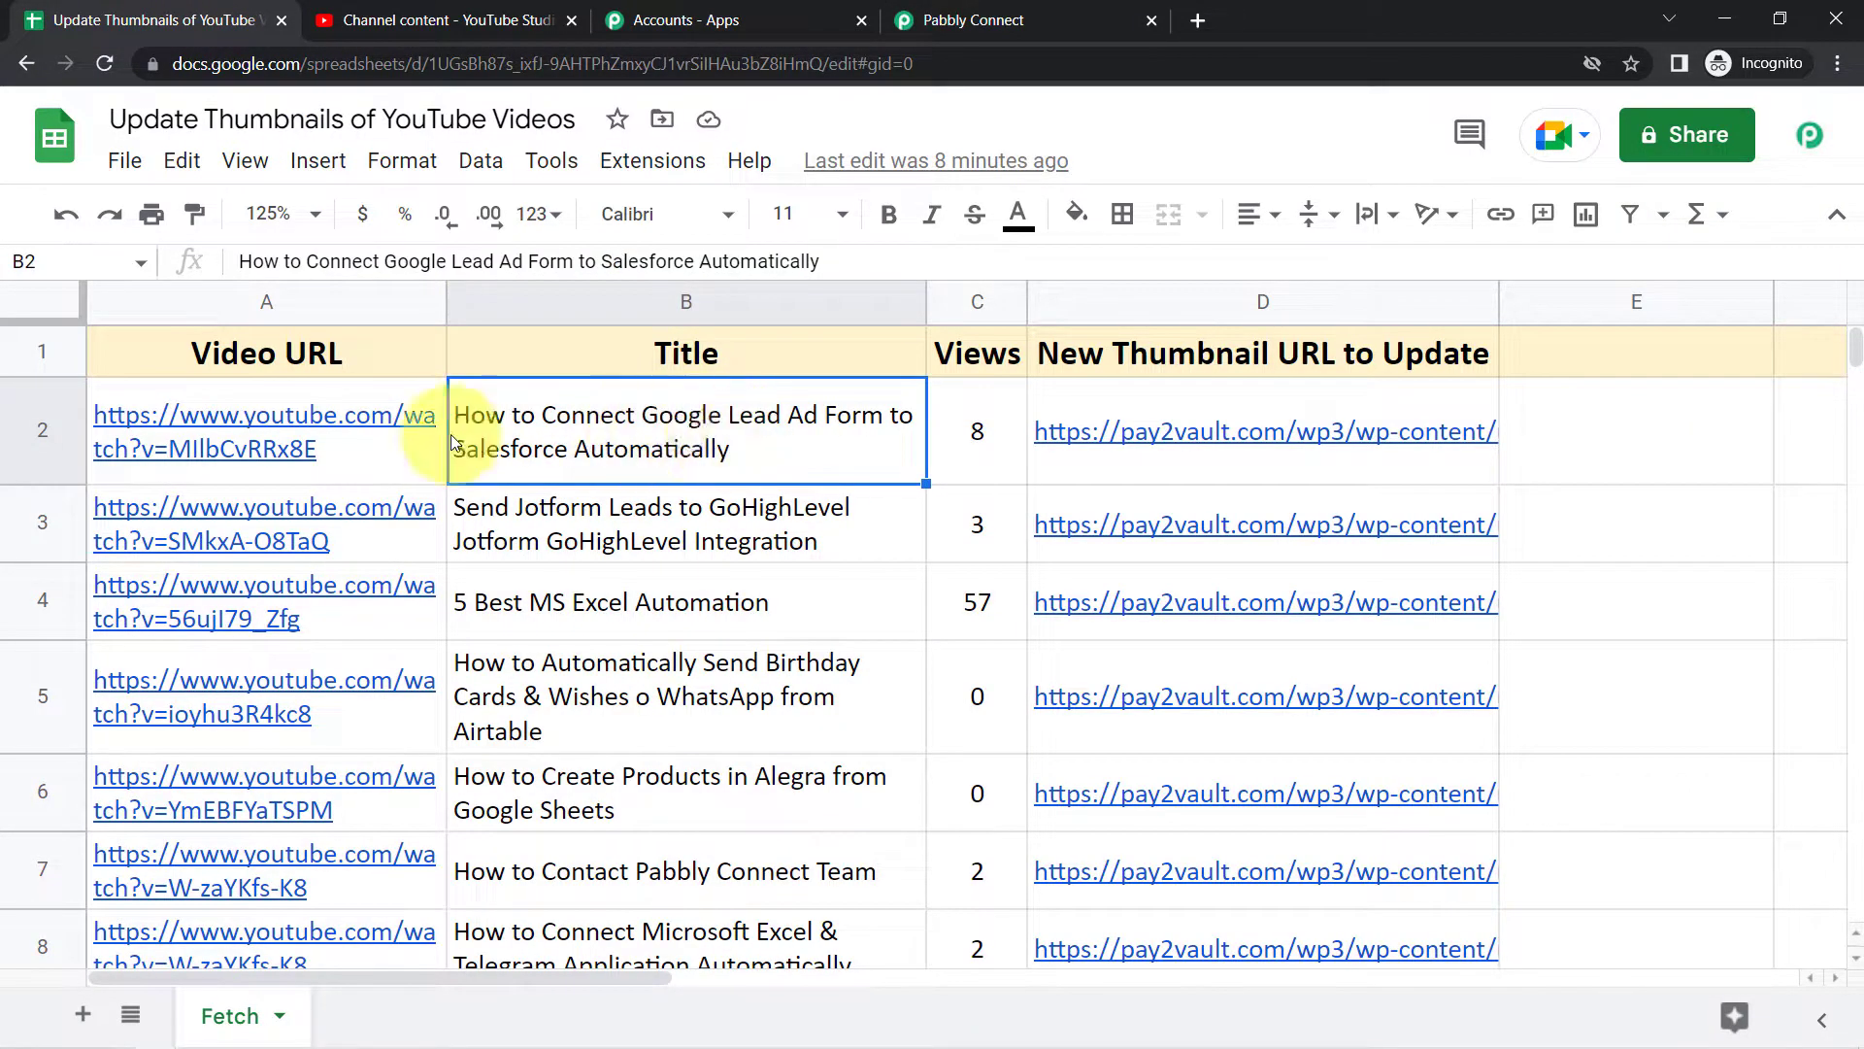
{"action": "left_click", "coordinate": [961, 20]}
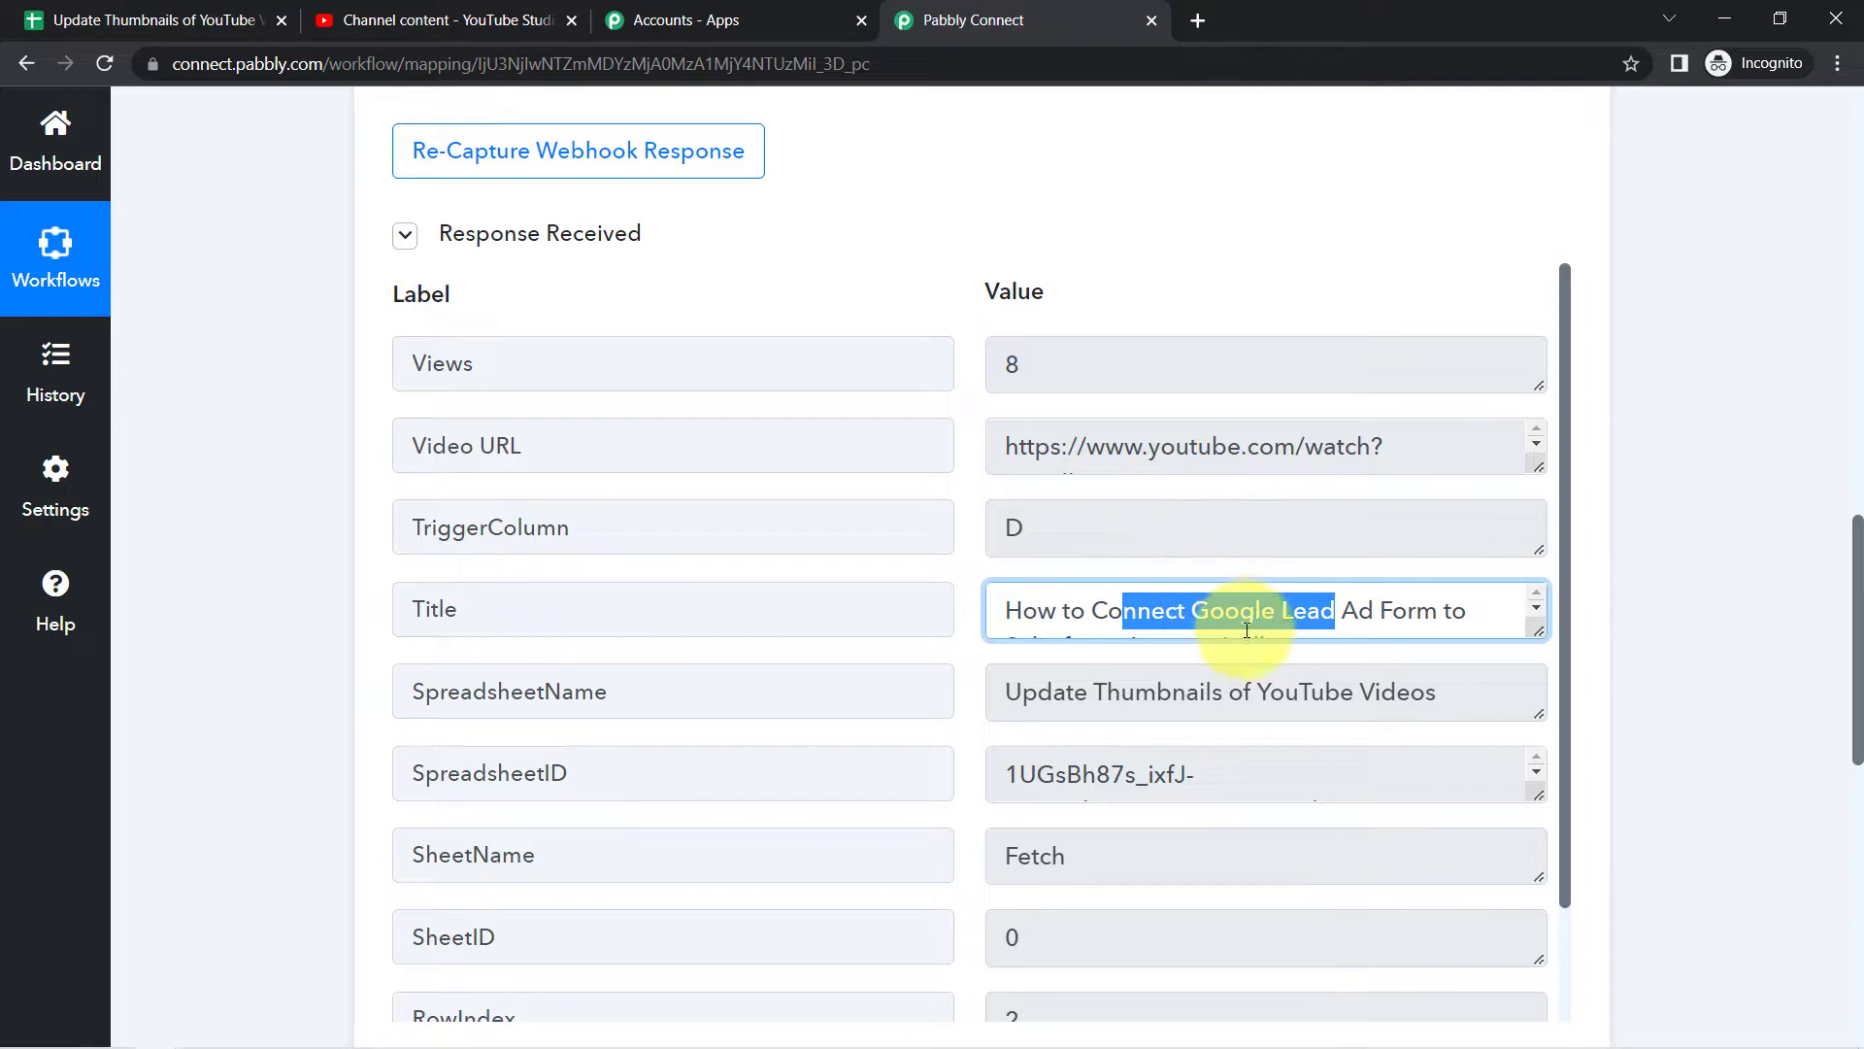
{"action": "left_click", "coordinate": [1544, 633]}
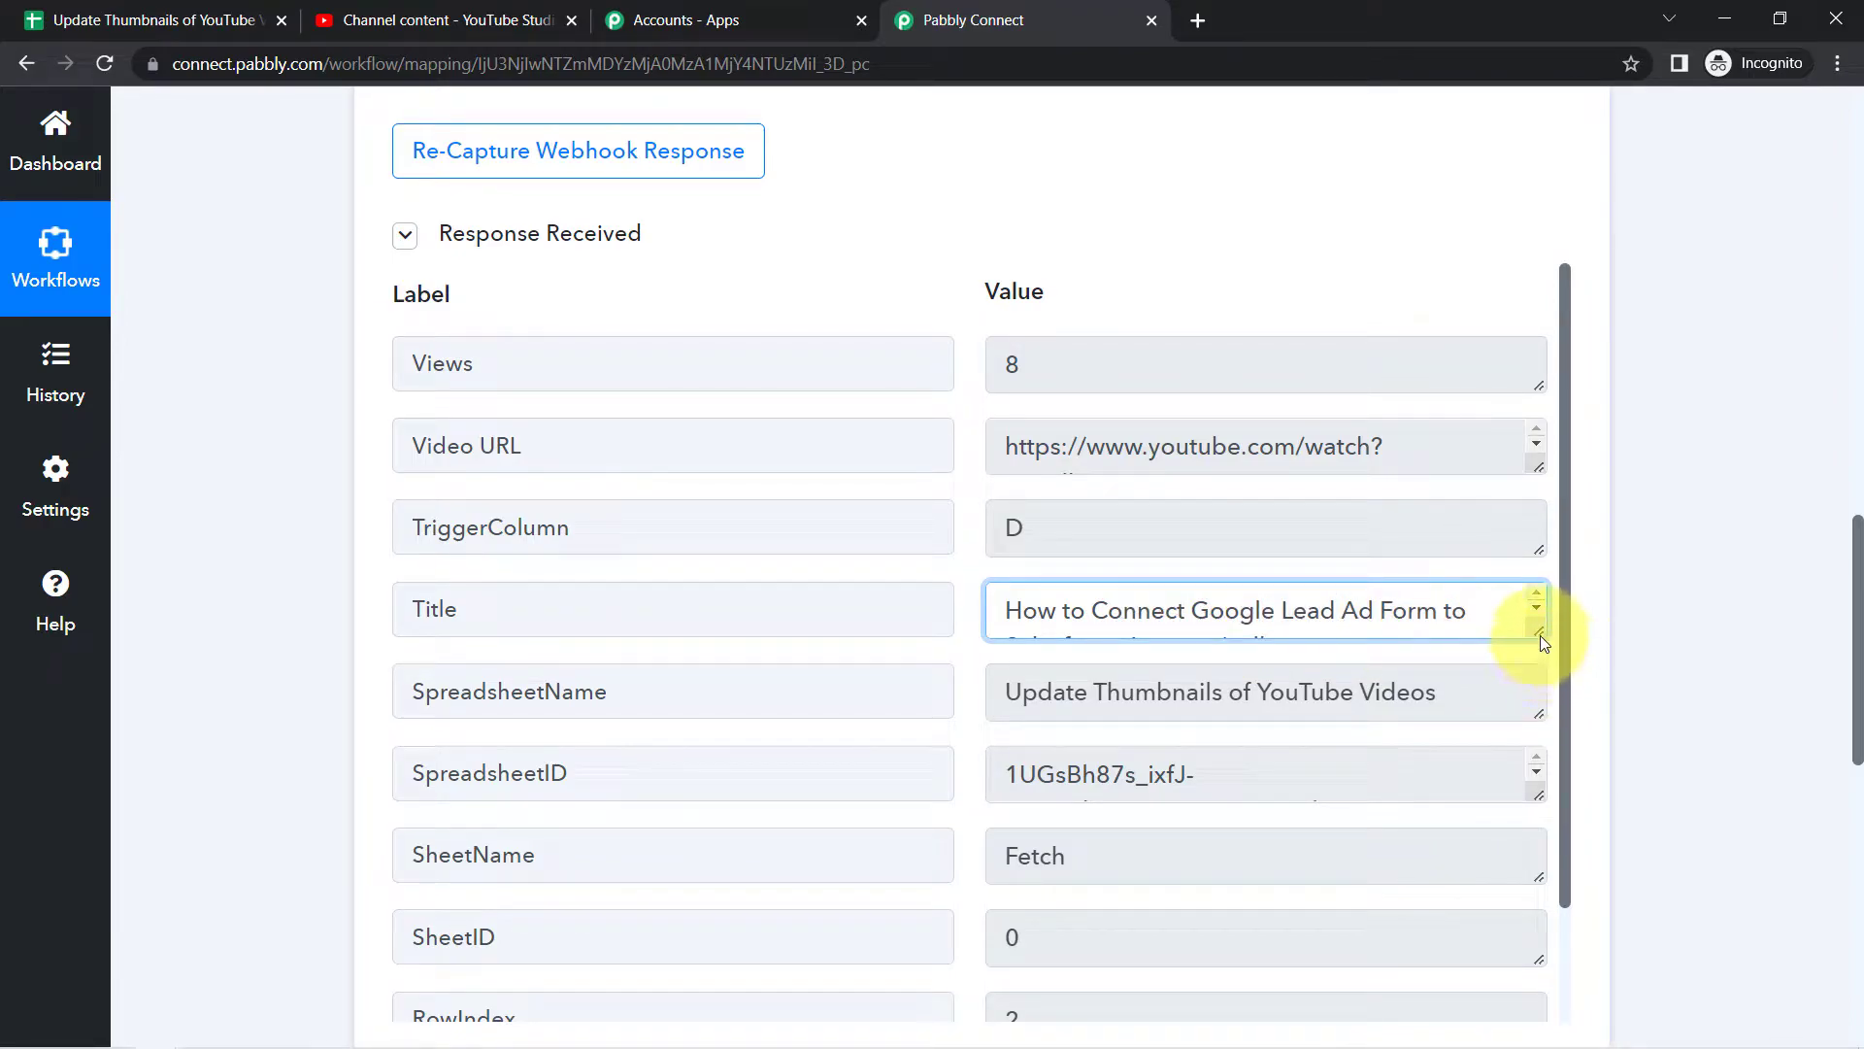
{"action": "left_click_drag", "start_coordinate": [1544, 632], "coordinate": [1541, 660]}
Check the response's remaining fields against the spreadsheet, including the sheet details, Video URL and New Thumbnail URL To Update.
{"action": "left_click_drag", "start_coordinate": [1858, 571], "coordinate": [1845, 622]}
{"action": "left_click_drag", "start_coordinate": [448, 532], "coordinate": [662, 771]}
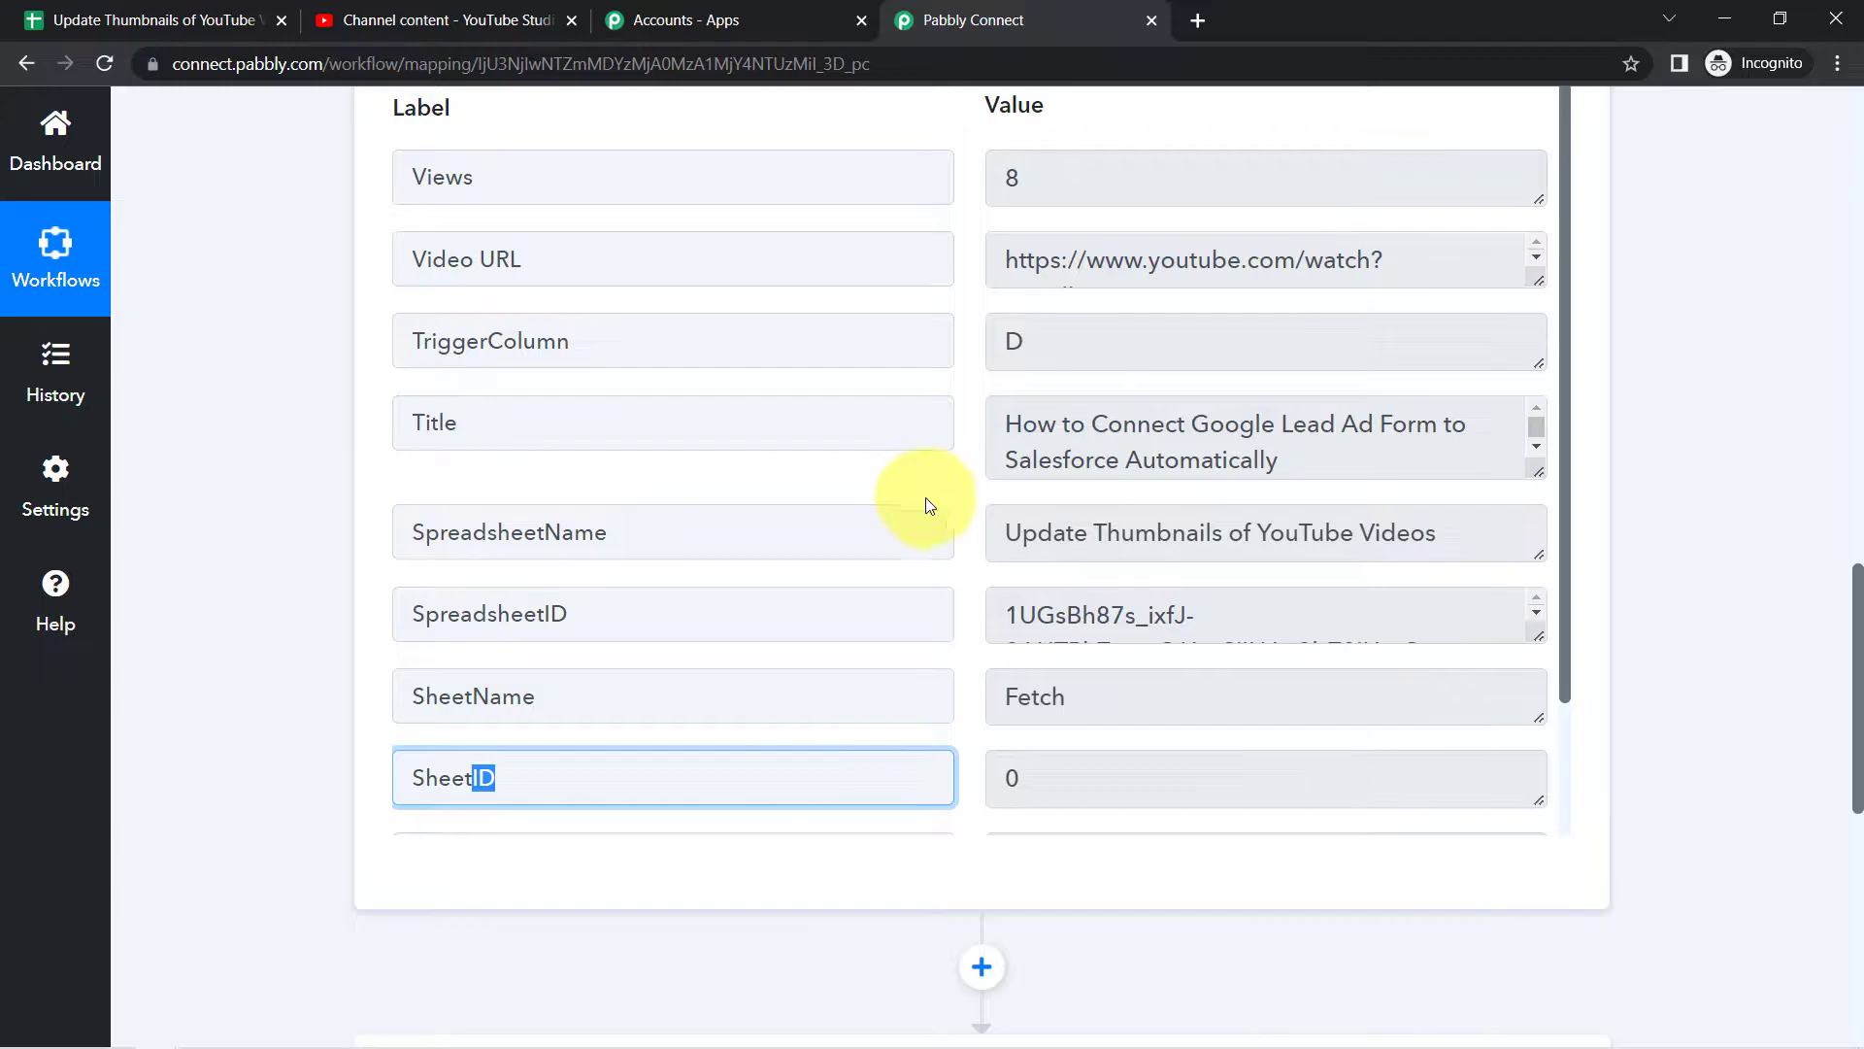
{"action": "left_click", "coordinate": [163, 25]}
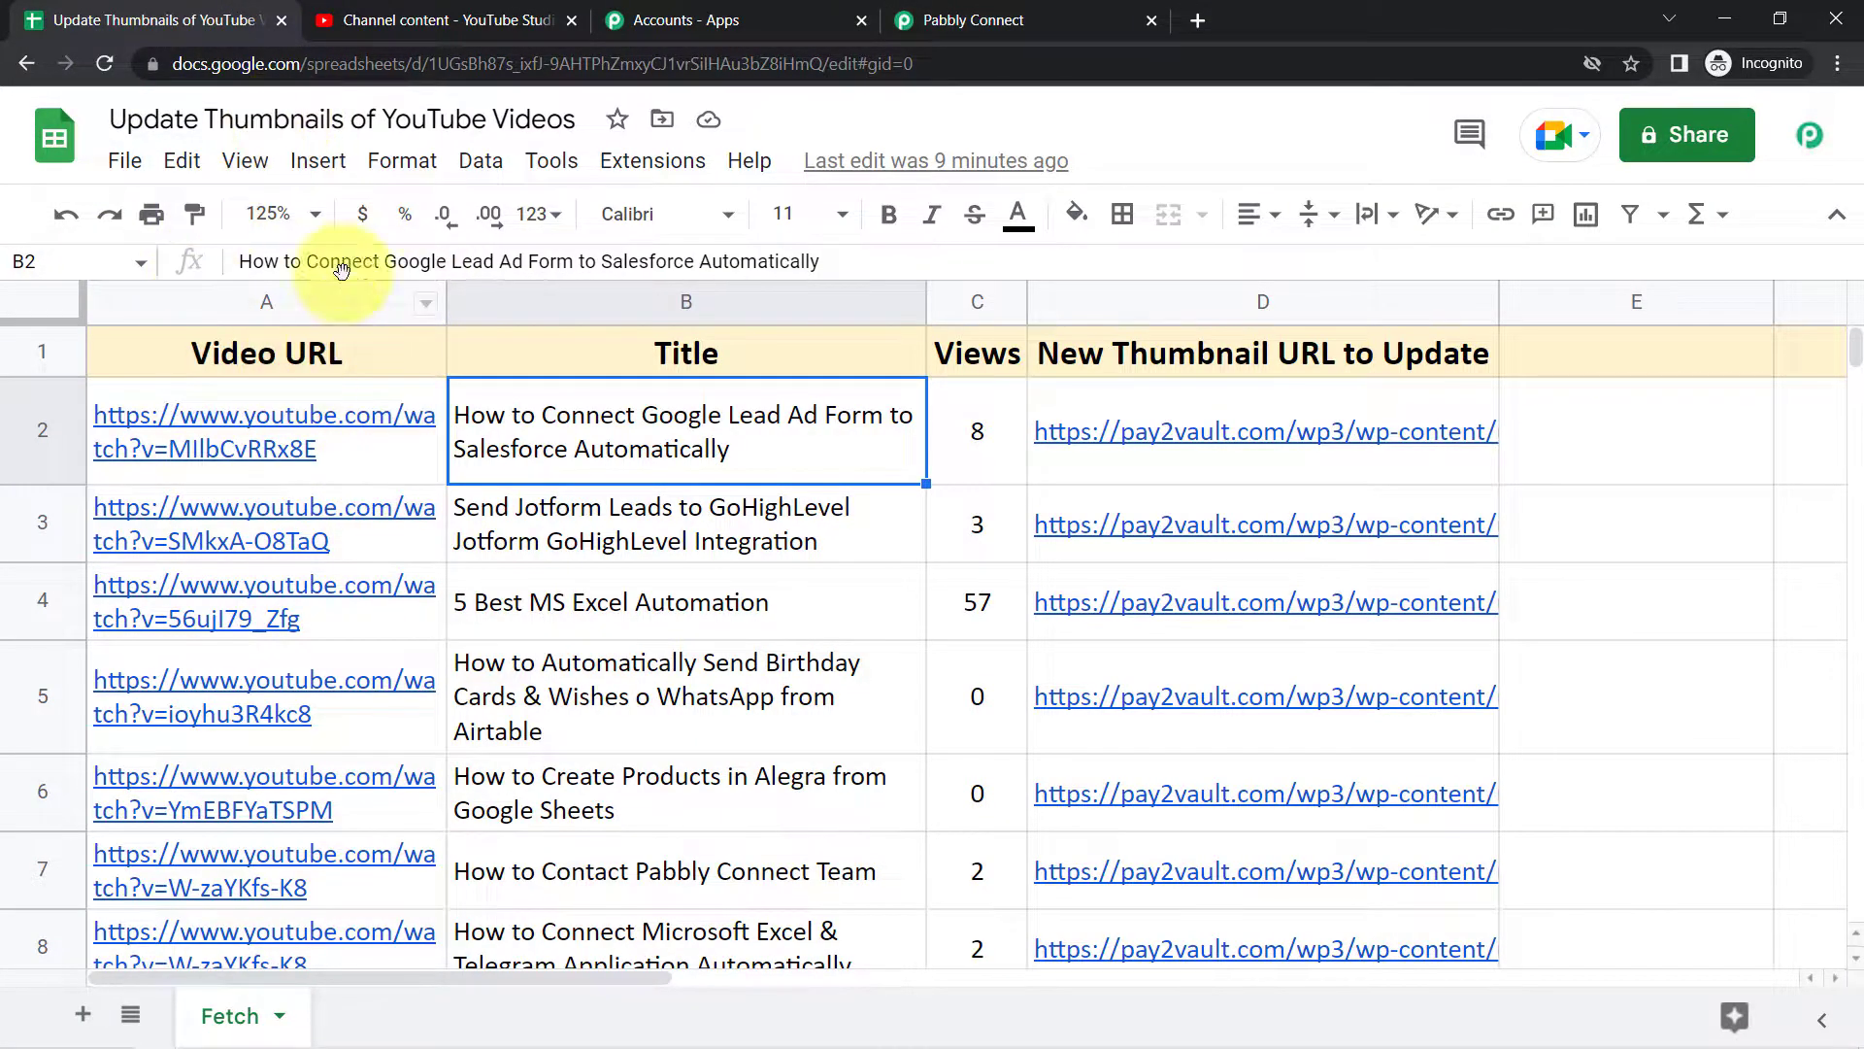
{"action": "left_click", "coordinate": [1053, 20]}
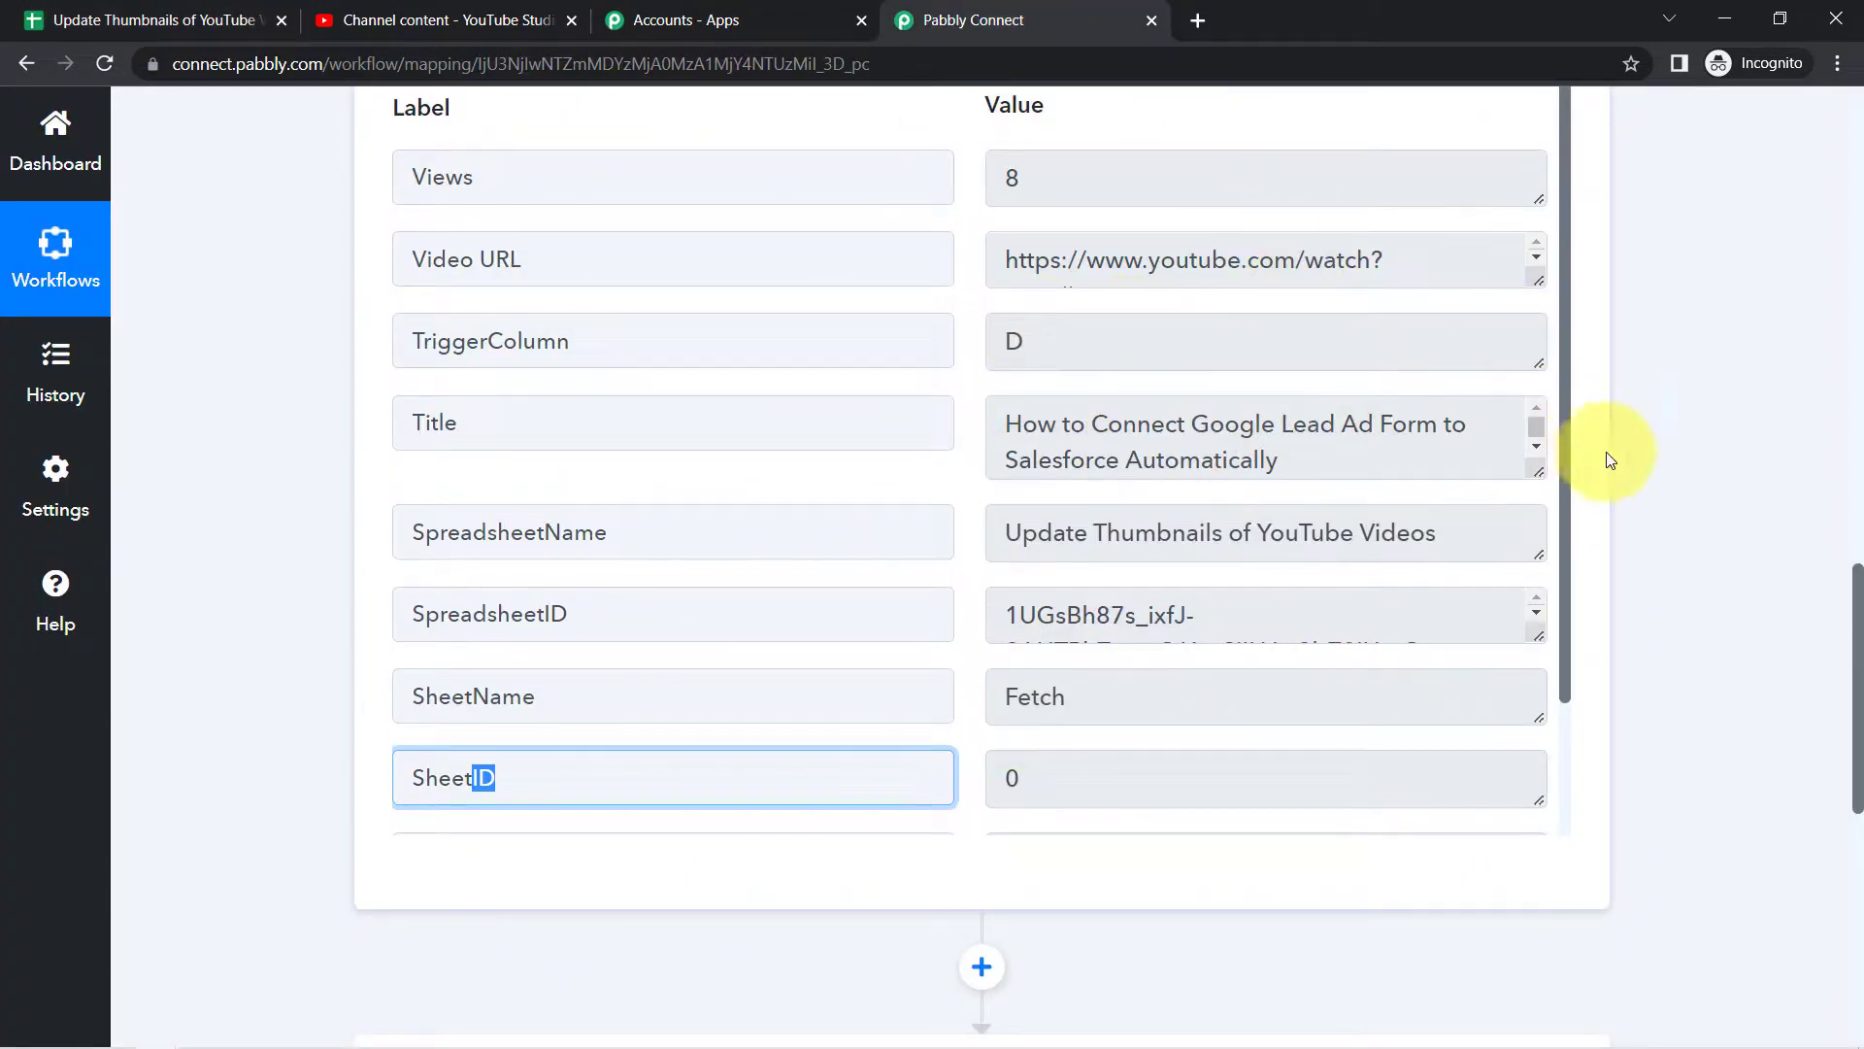
{"action": "scroll", "coordinate": [1857, 600], "scroll_direction": "down", "scroll_amount": 2}
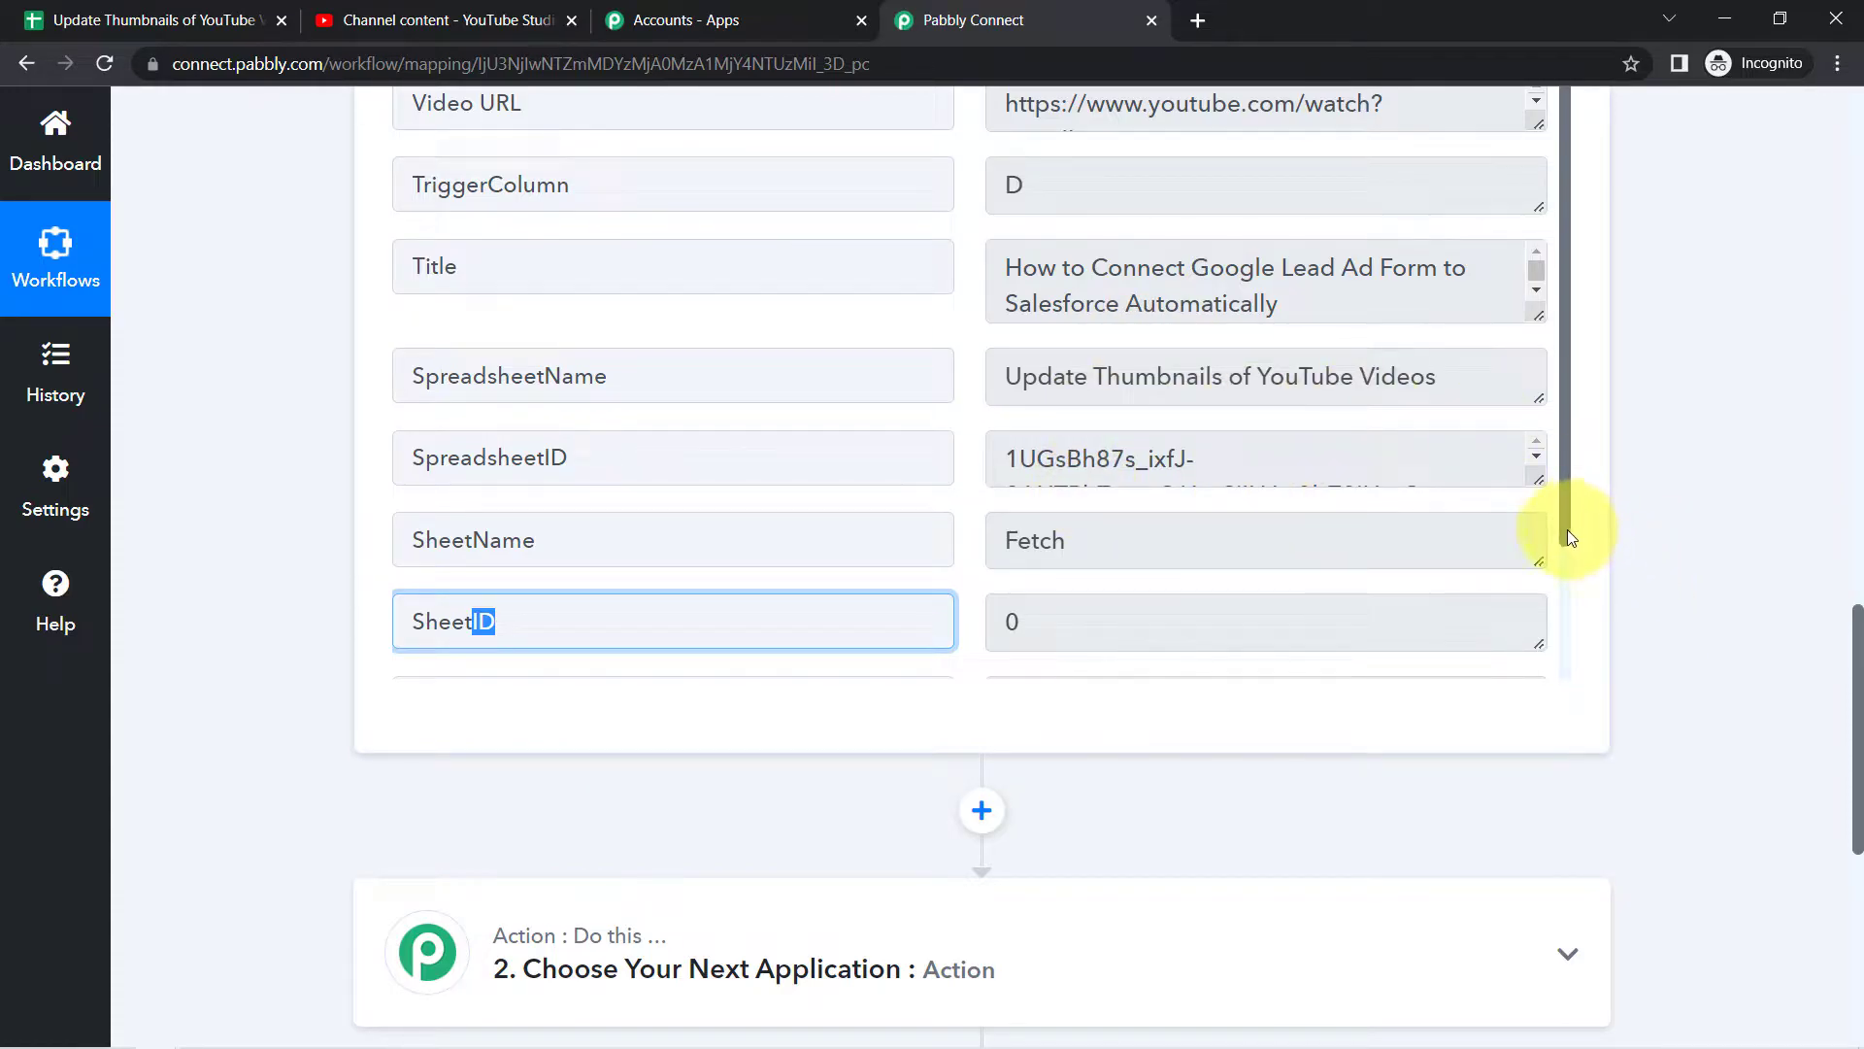
{"action": "left_click_drag", "start_coordinate": [1857, 670], "coordinate": [1831, 588]}
{"action": "double_click", "coordinate": [574, 420]}
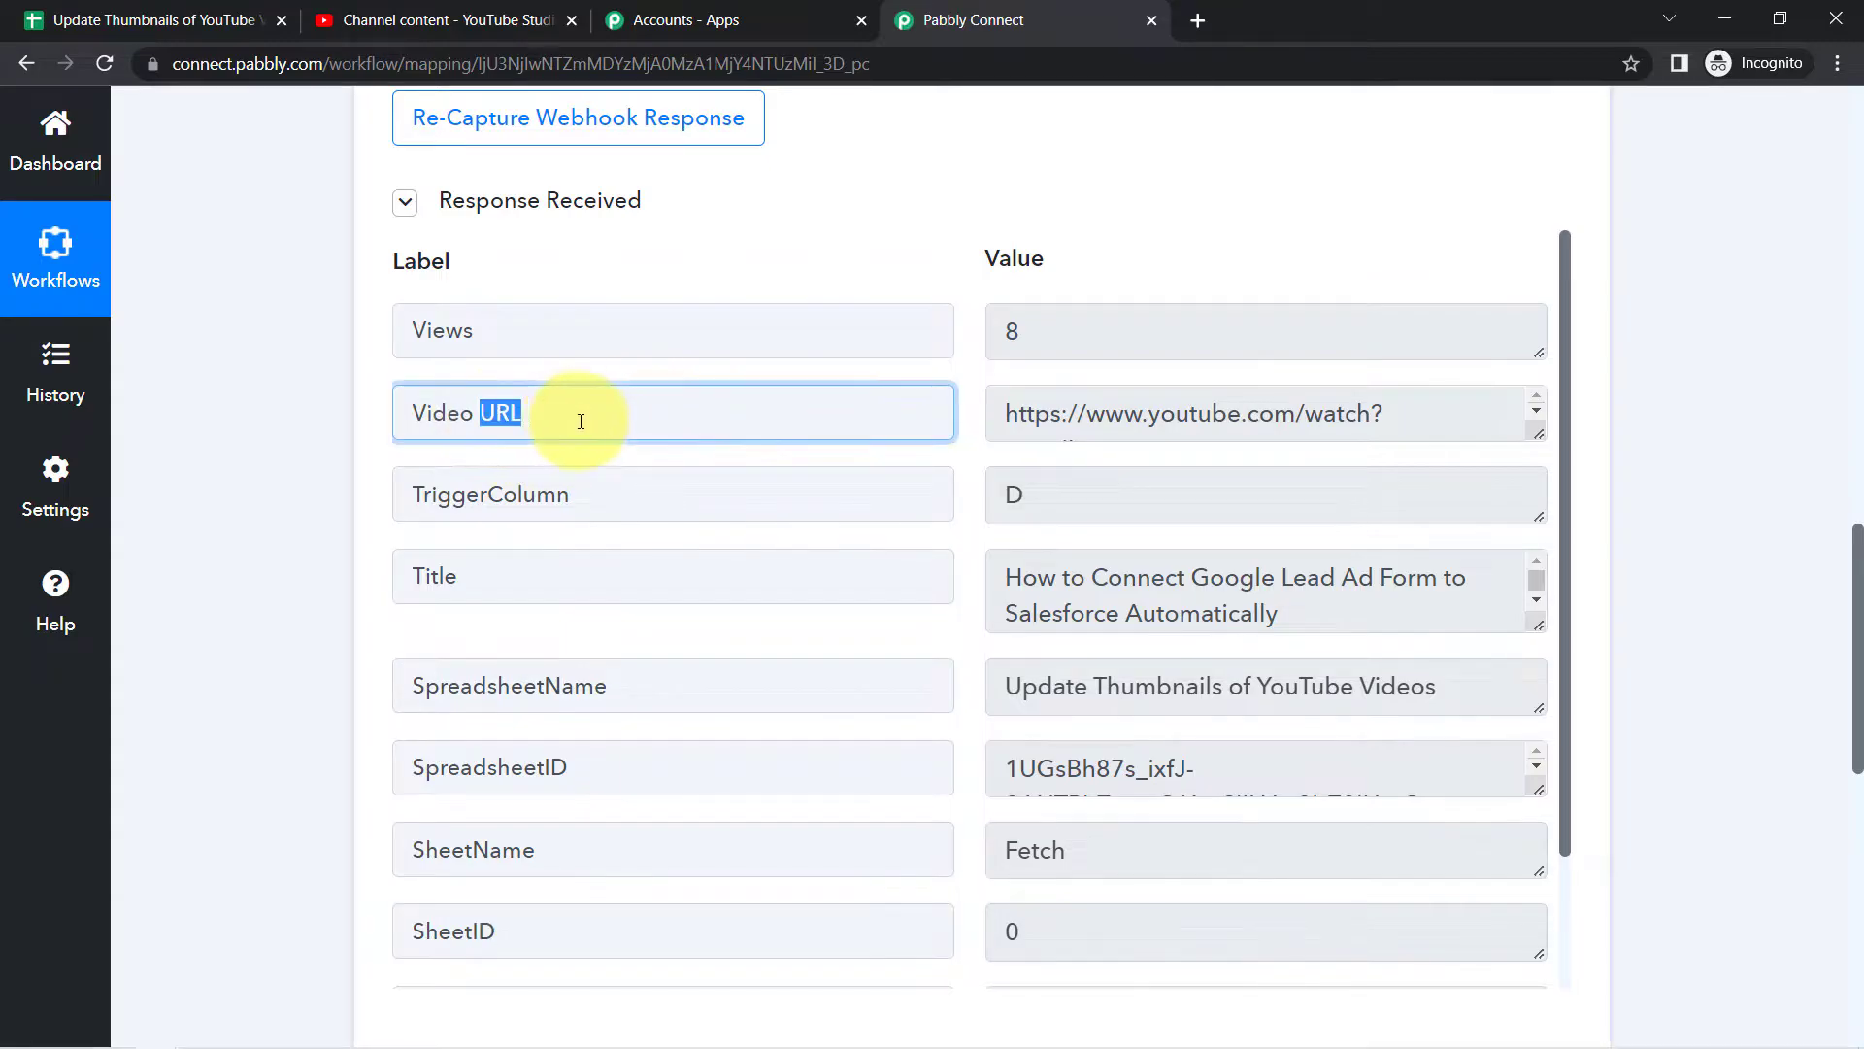
{"action": "left_click_drag", "start_coordinate": [1565, 657], "coordinate": [1560, 824]}
{"action": "left_click_drag", "start_coordinate": [507, 957], "coordinate": [704, 946]}
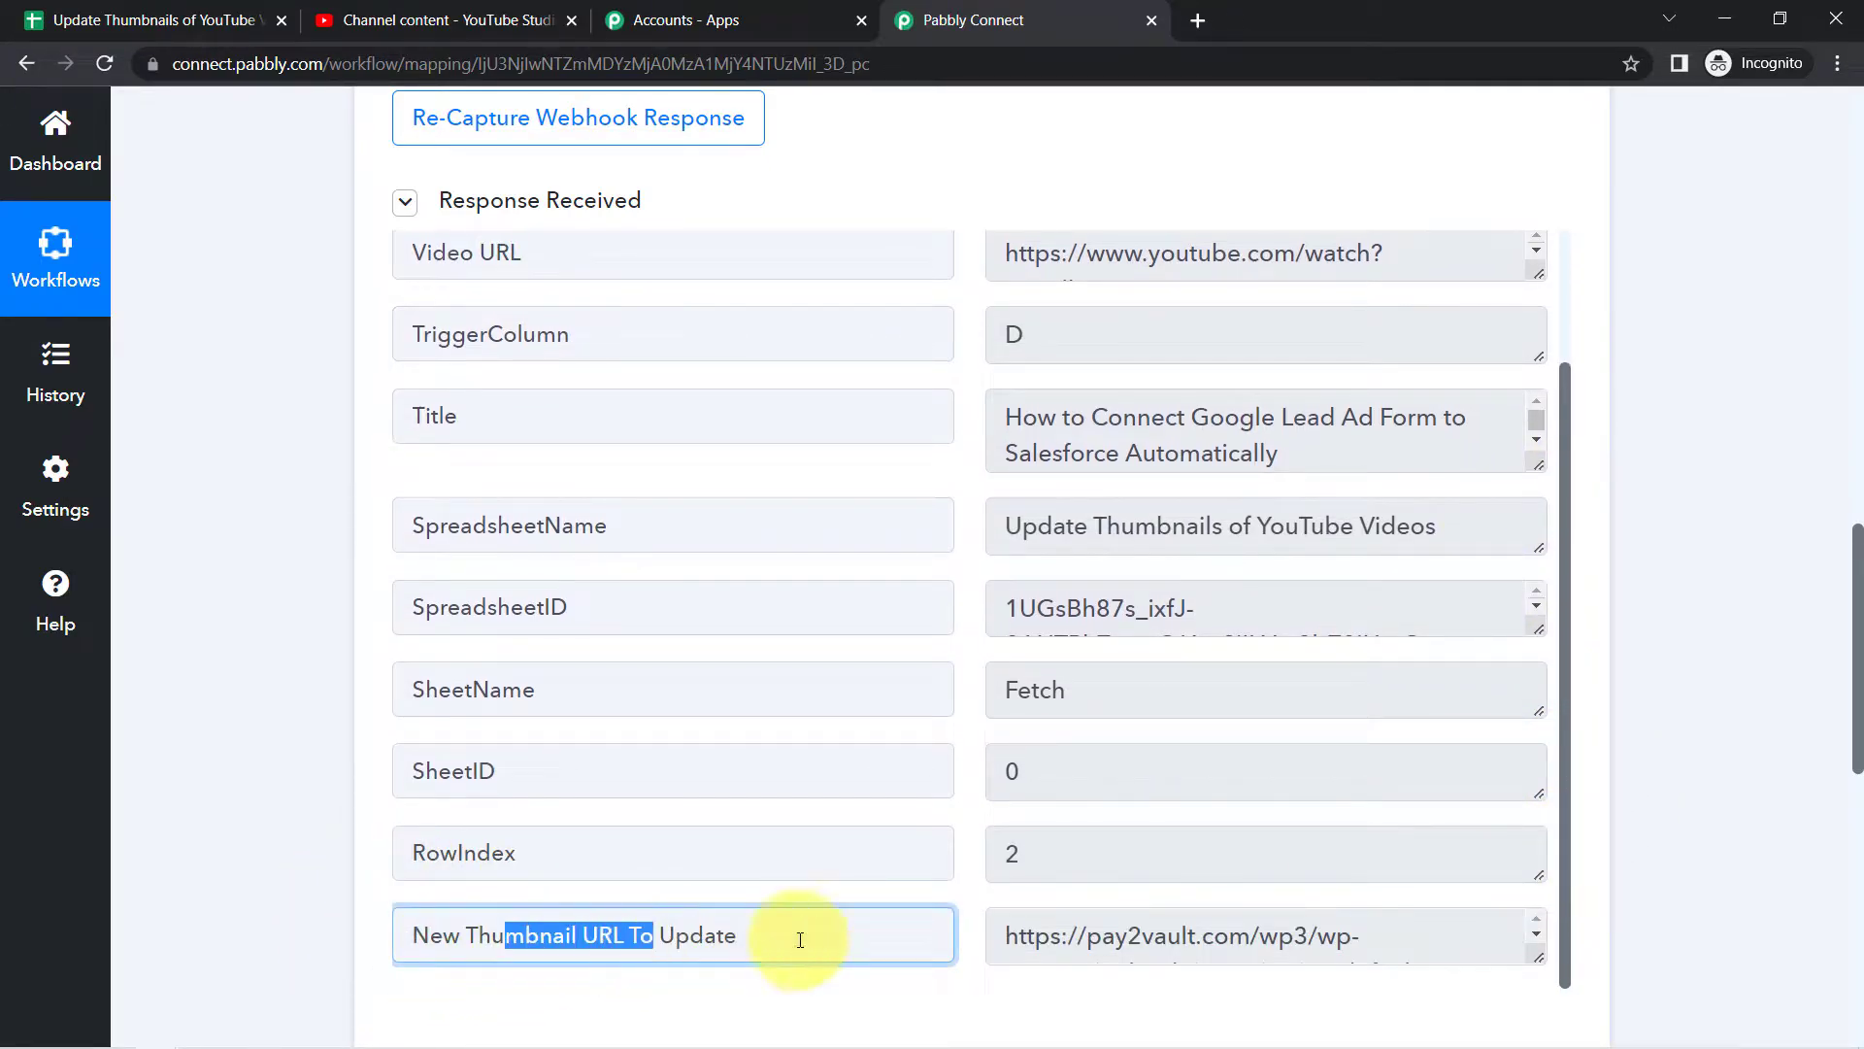
Copy the captured New Thumbnail URL To Update value and open it in a new browser tab to view the image.
{"action": "left_click", "coordinate": [1115, 938]}
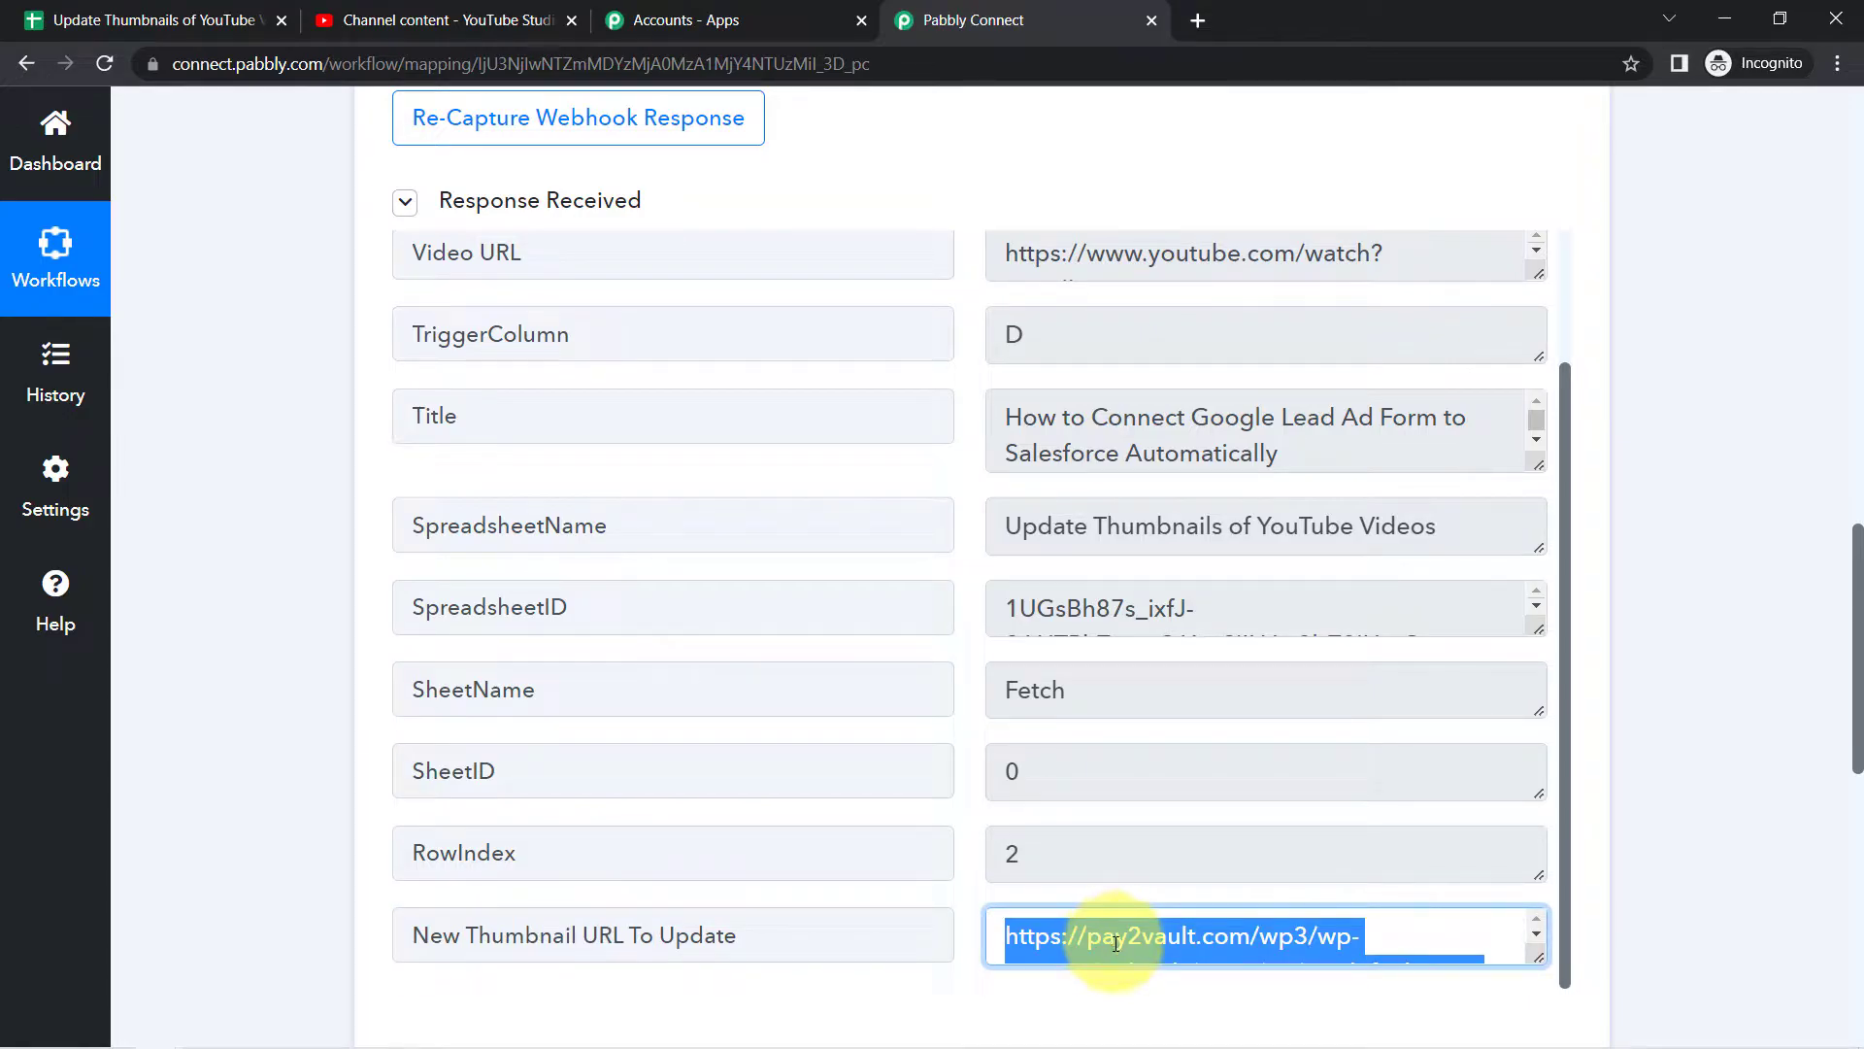
{"action": "key", "text": "ctrl+c"}
{"action": "key", "text": "ctrl+t"}
{"action": "key", "text": "ctrl+v"}
{"action": "key", "text": "Return"}
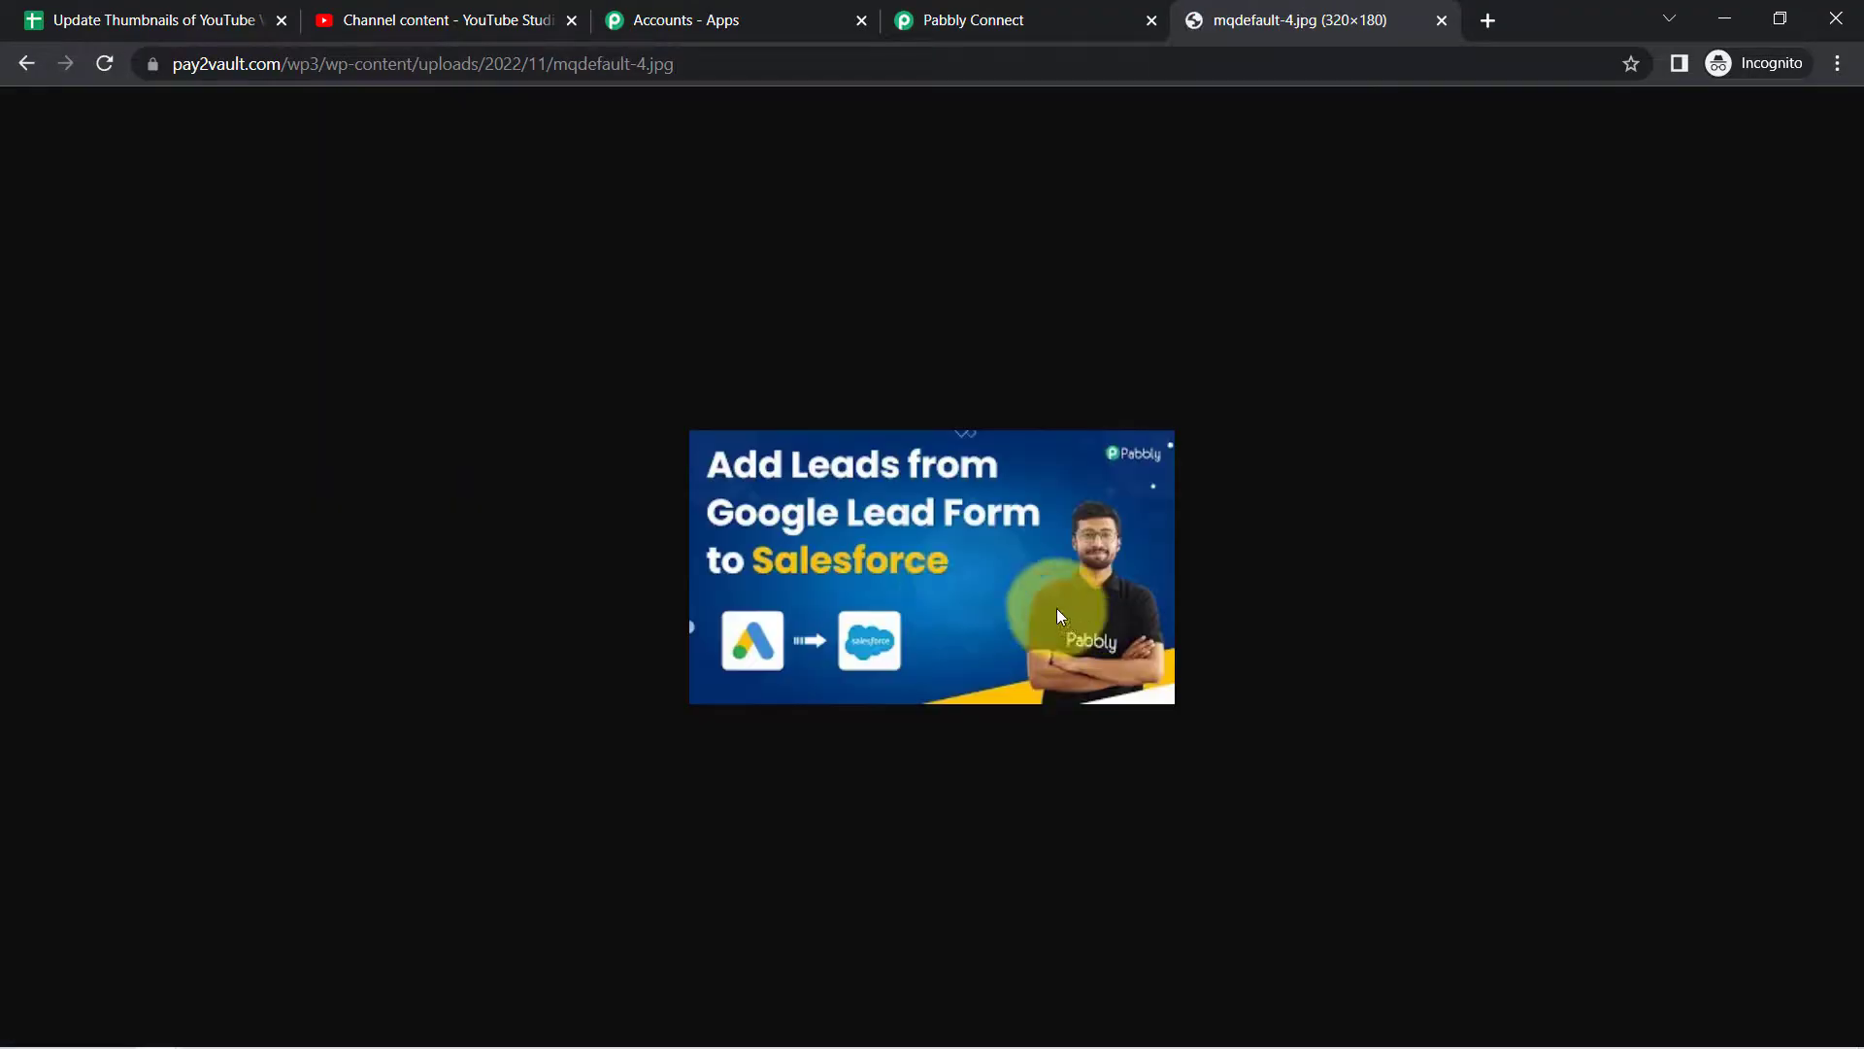
Open the thumbnail link from cell D2 of the spreadsheet for comparison and close both image tabs.
{"action": "left_click", "coordinate": [78, 23]}
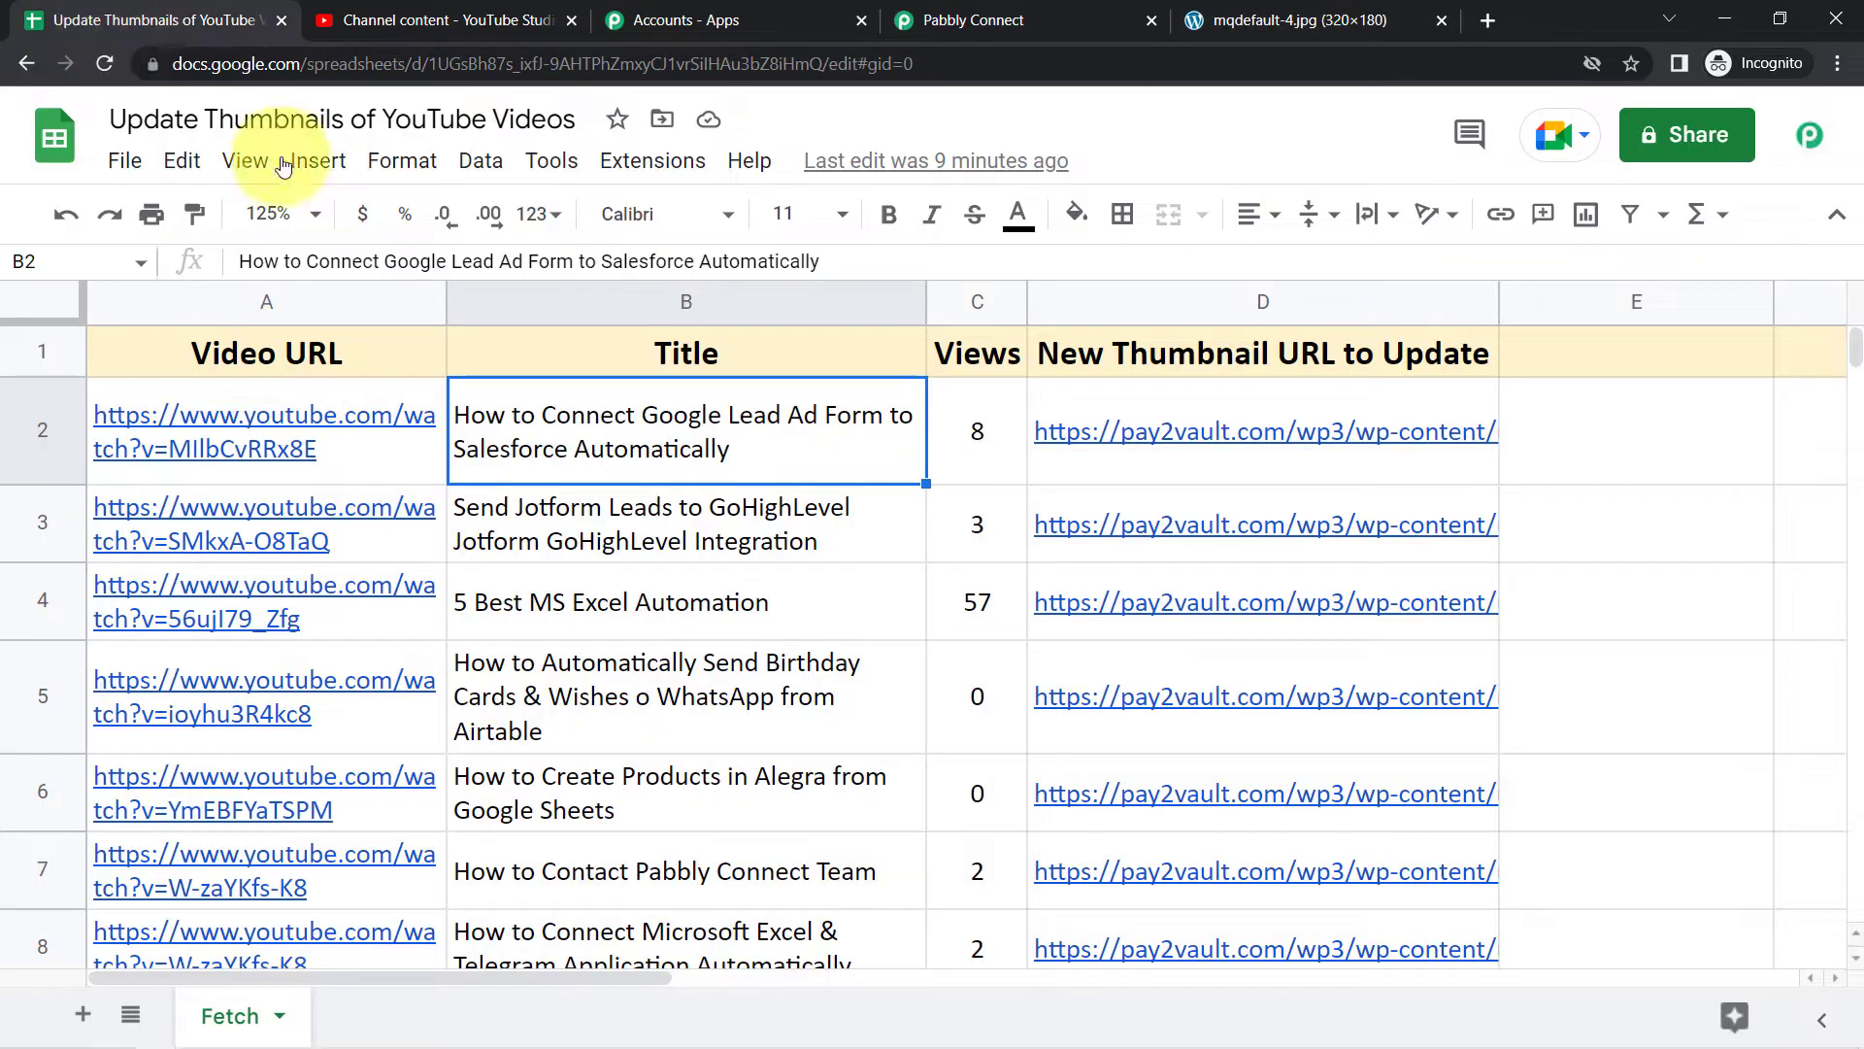
{"action": "left_click", "coordinate": [1185, 451]}
{"action": "left_click", "coordinate": [1214, 516]}
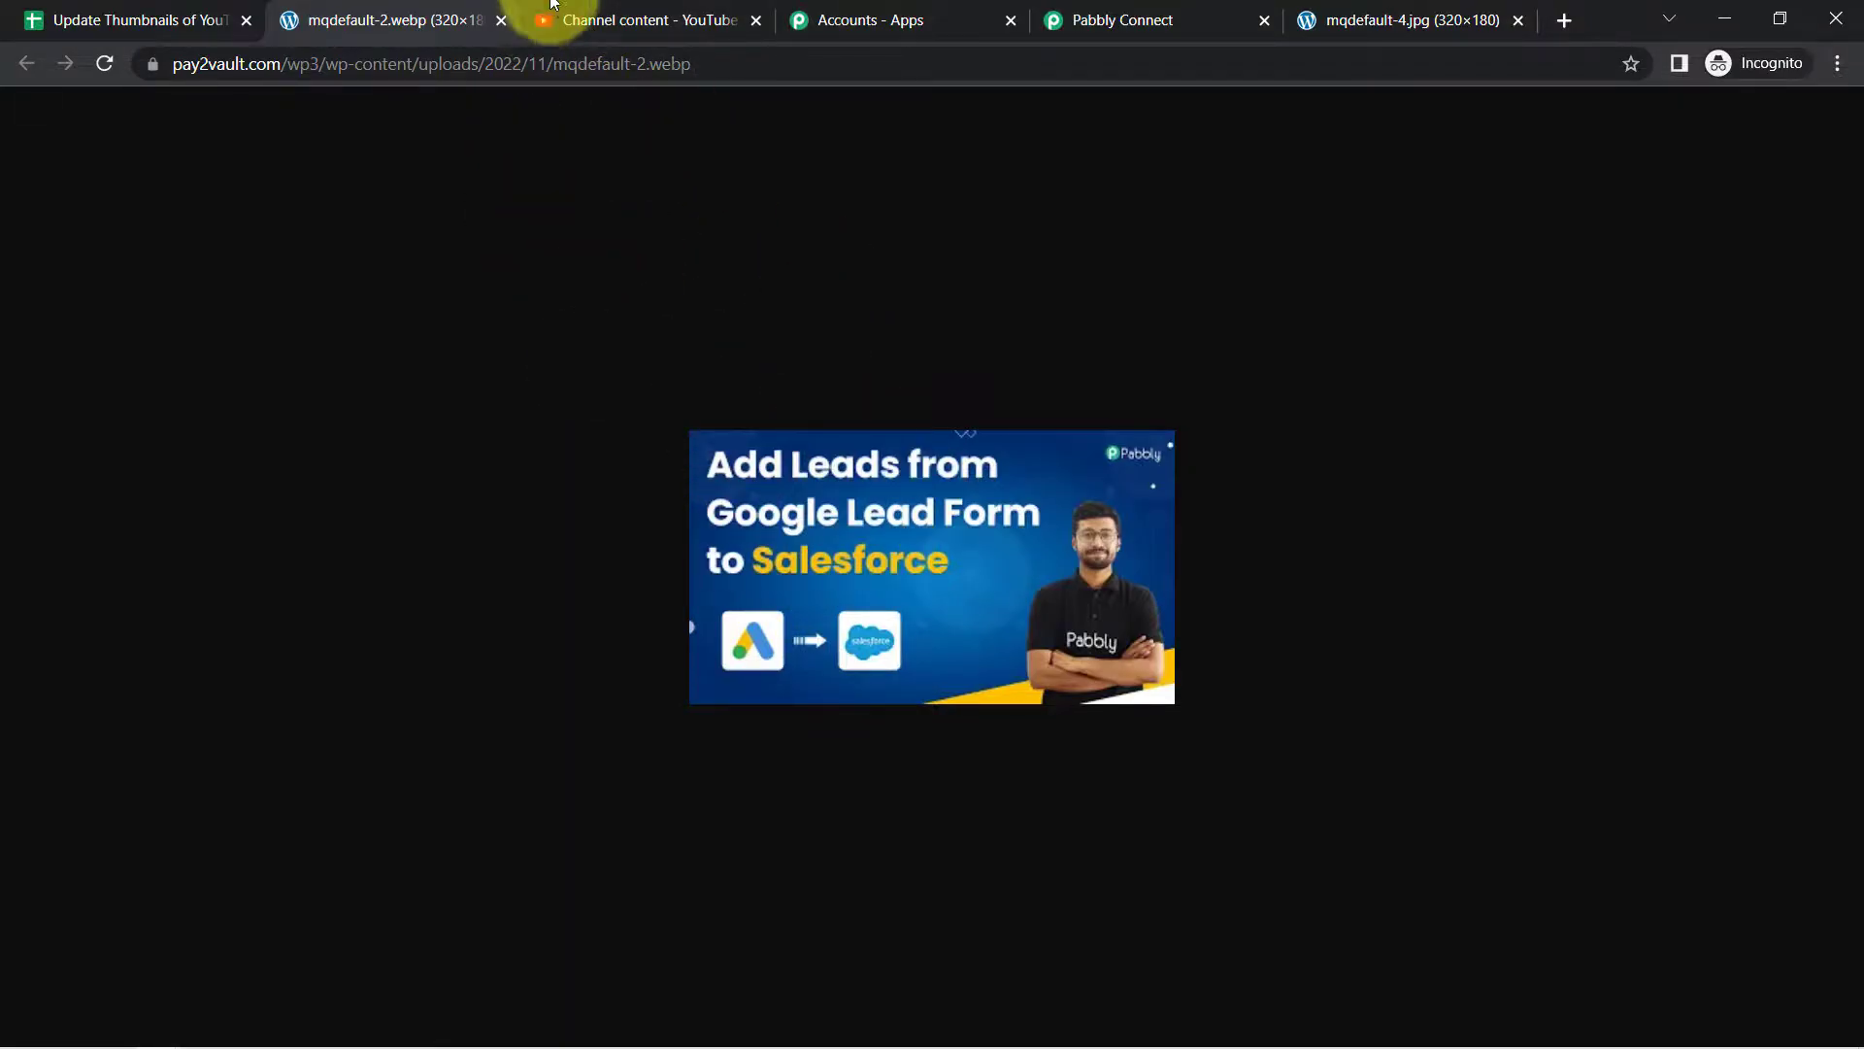
{"action": "left_click", "coordinate": [501, 20]}
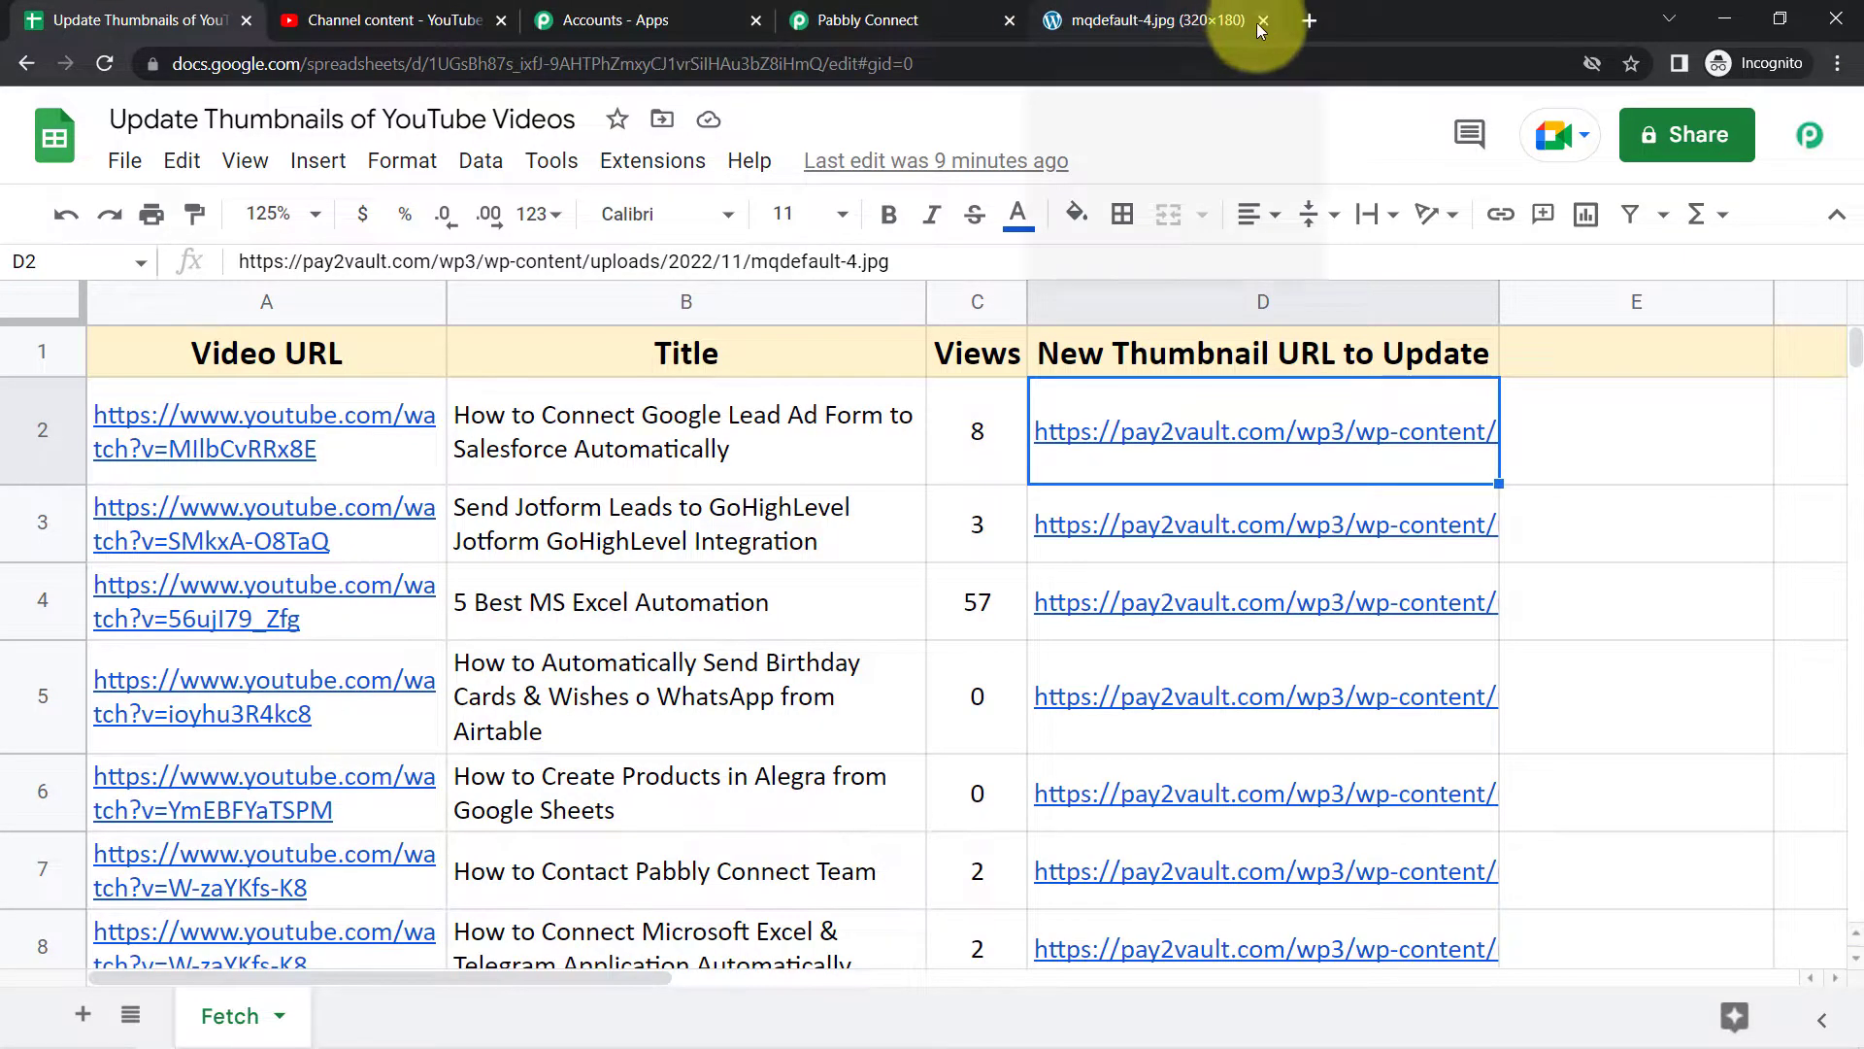
{"action": "left_click", "coordinate": [1262, 20]}
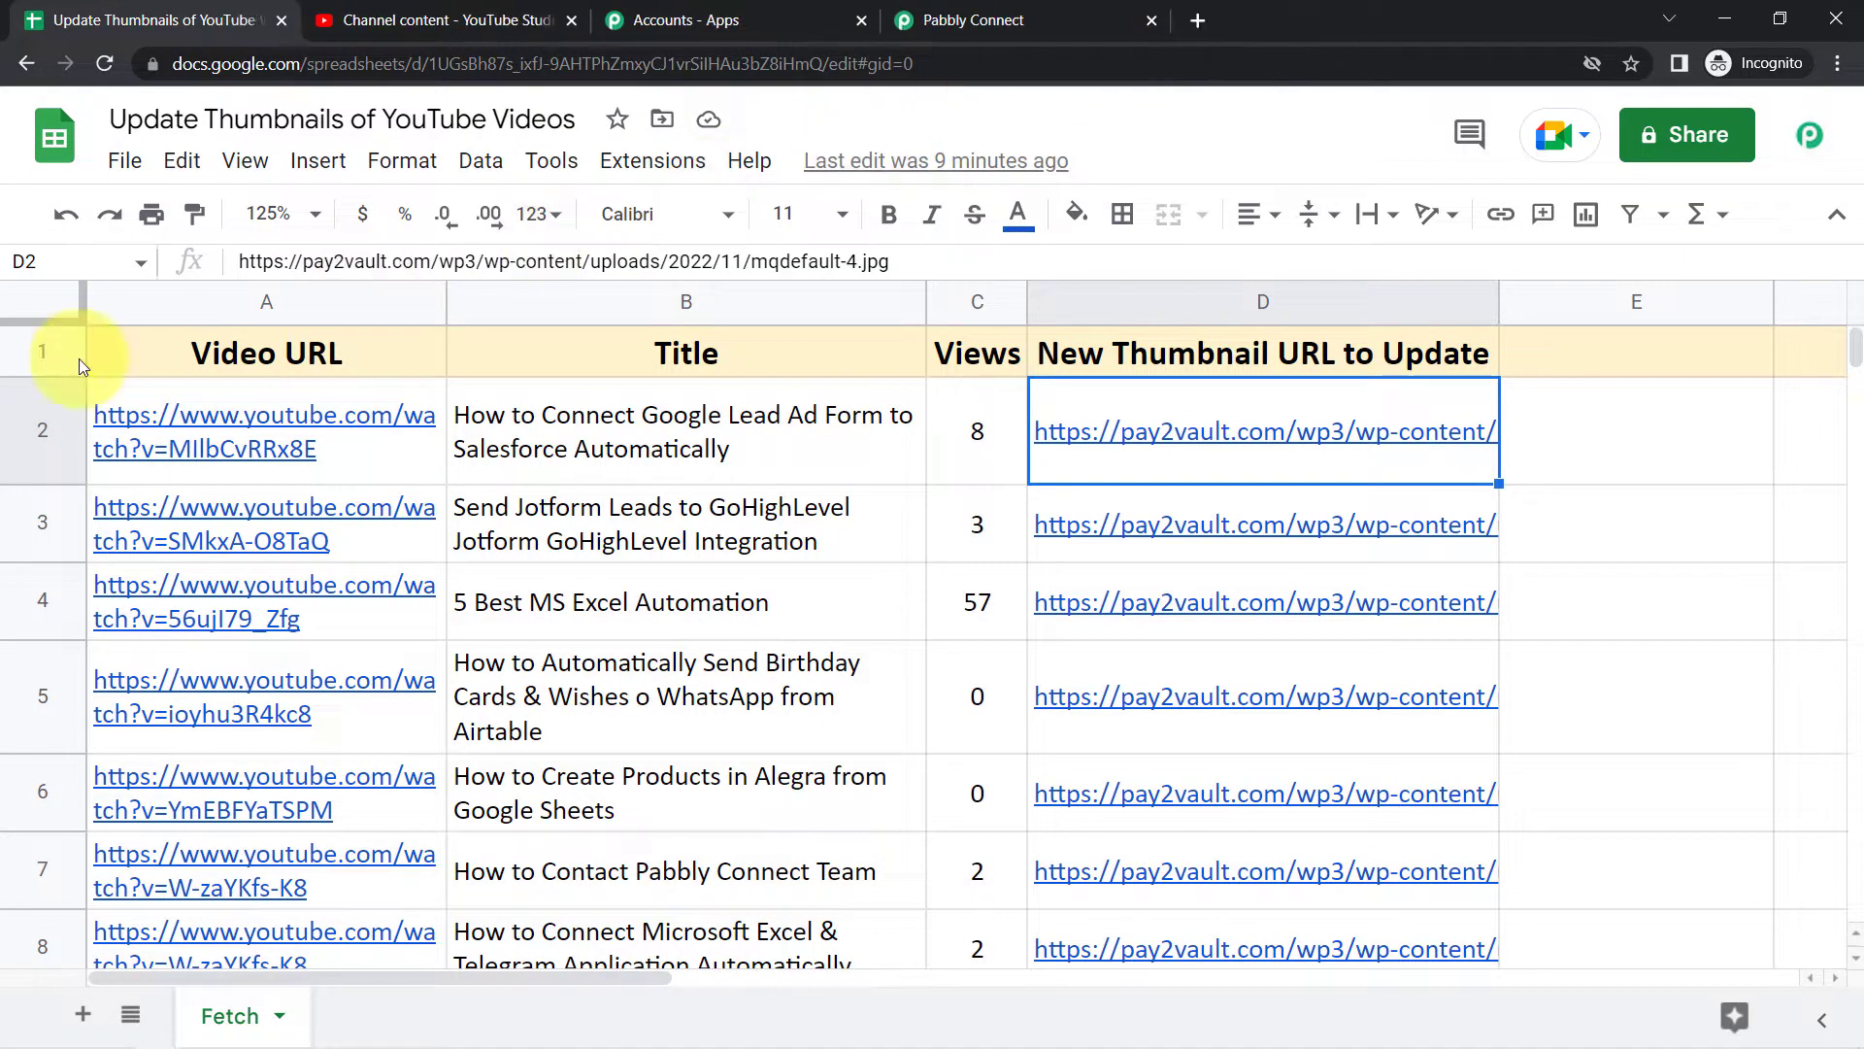
Open the video linked in cell A2 of the spreadsheet and view its current thumbnail on the video's edit page.
{"action": "left_click", "coordinate": [237, 454]}
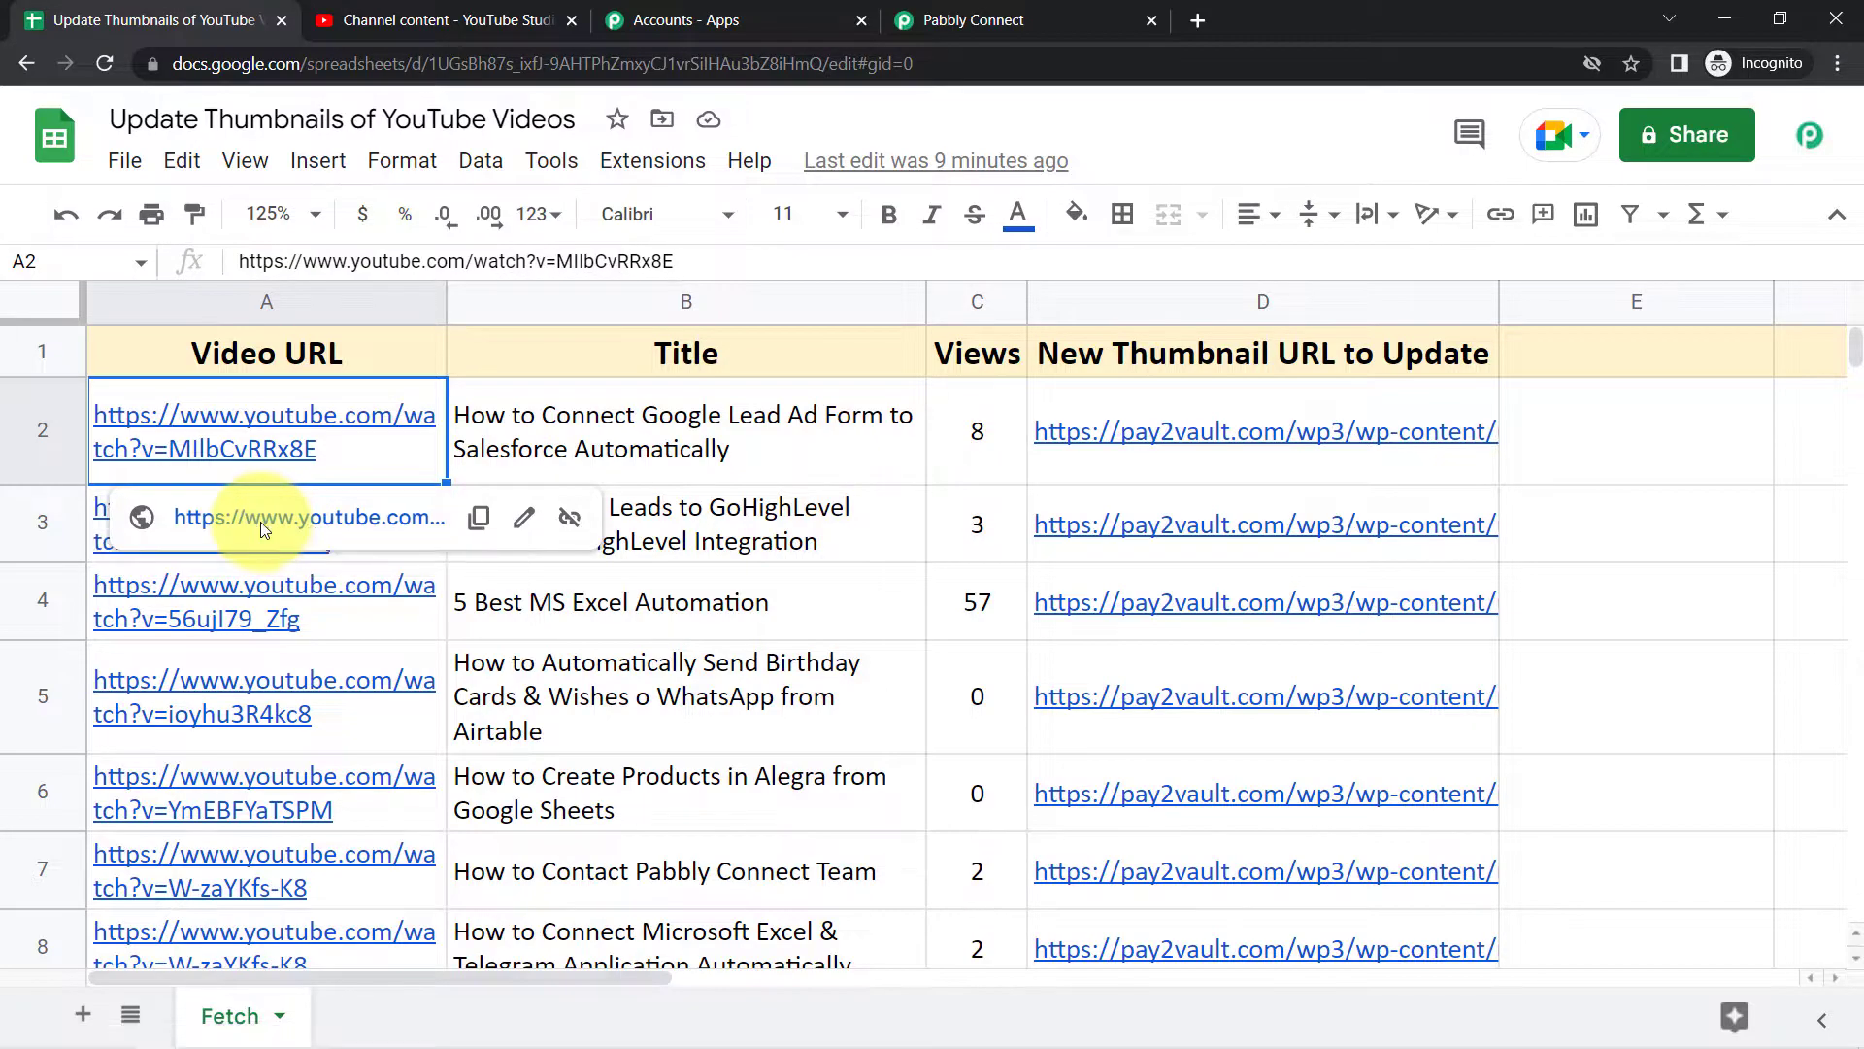
{"action": "left_click", "coordinate": [281, 519]}
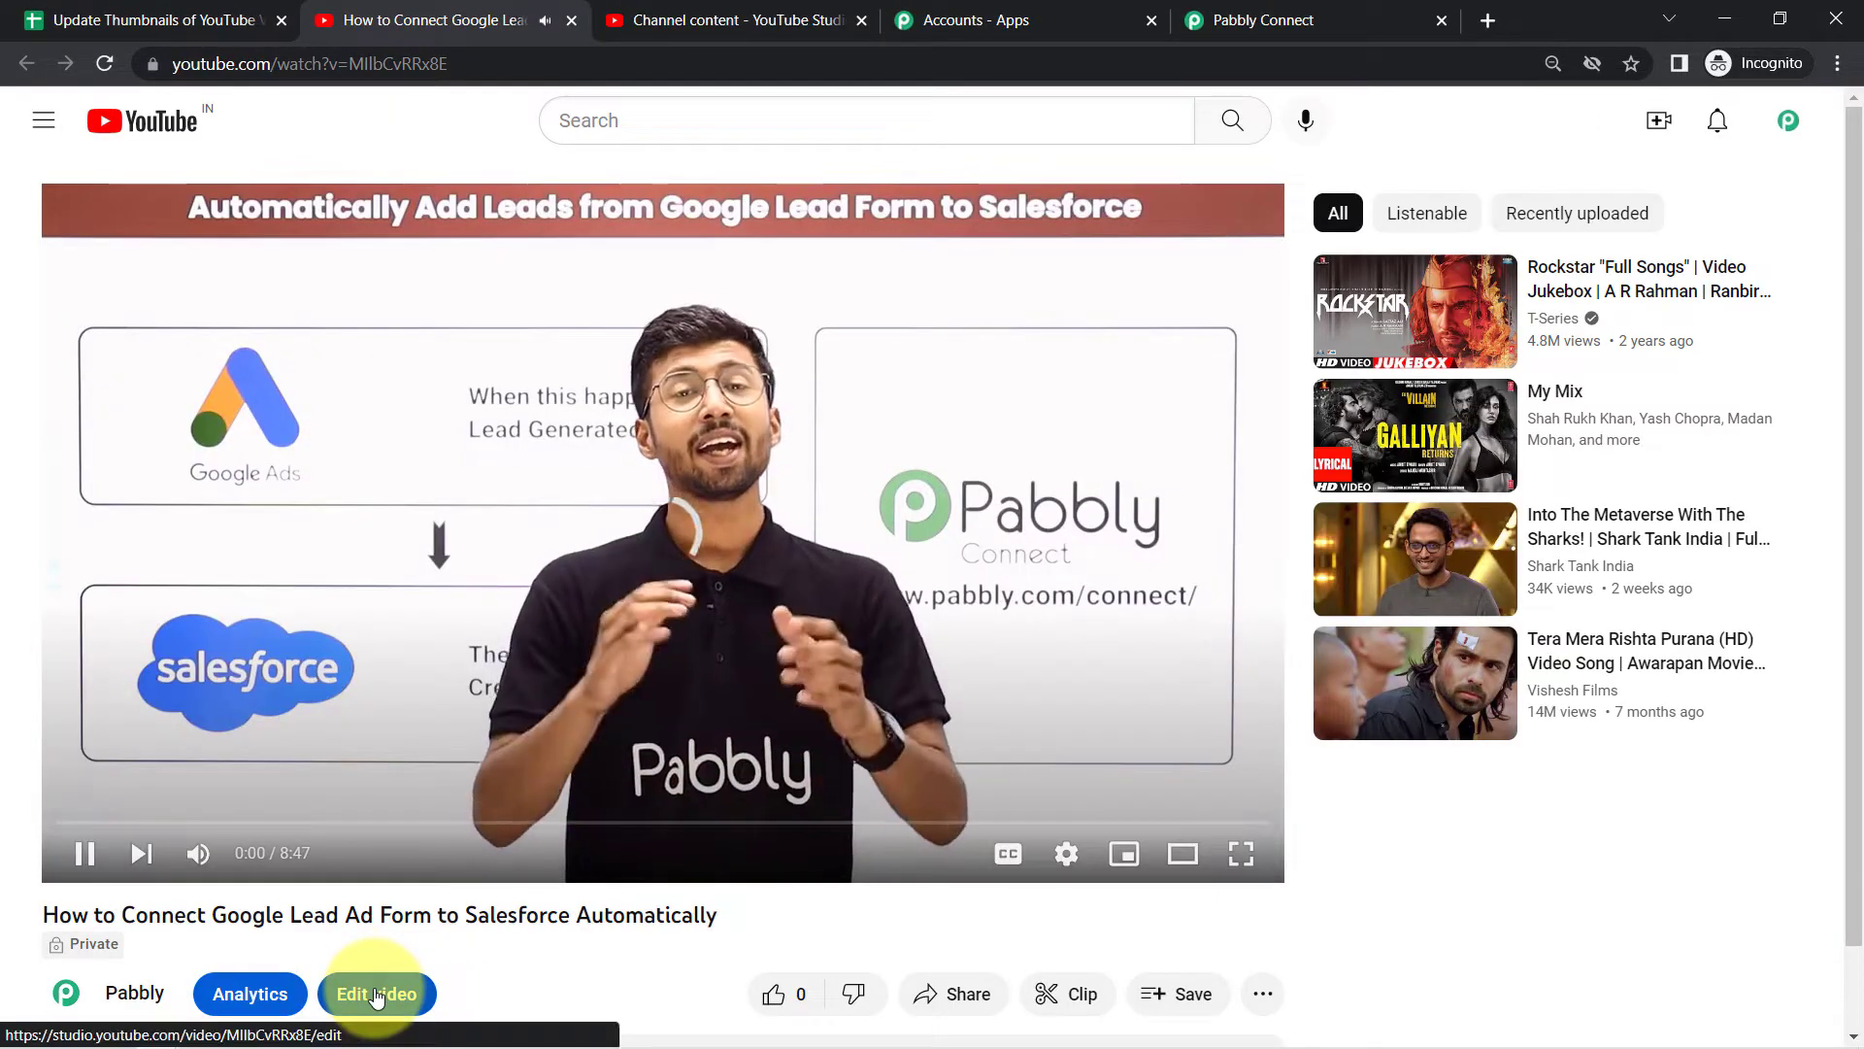
{"action": "left_click", "coordinate": [394, 992]}
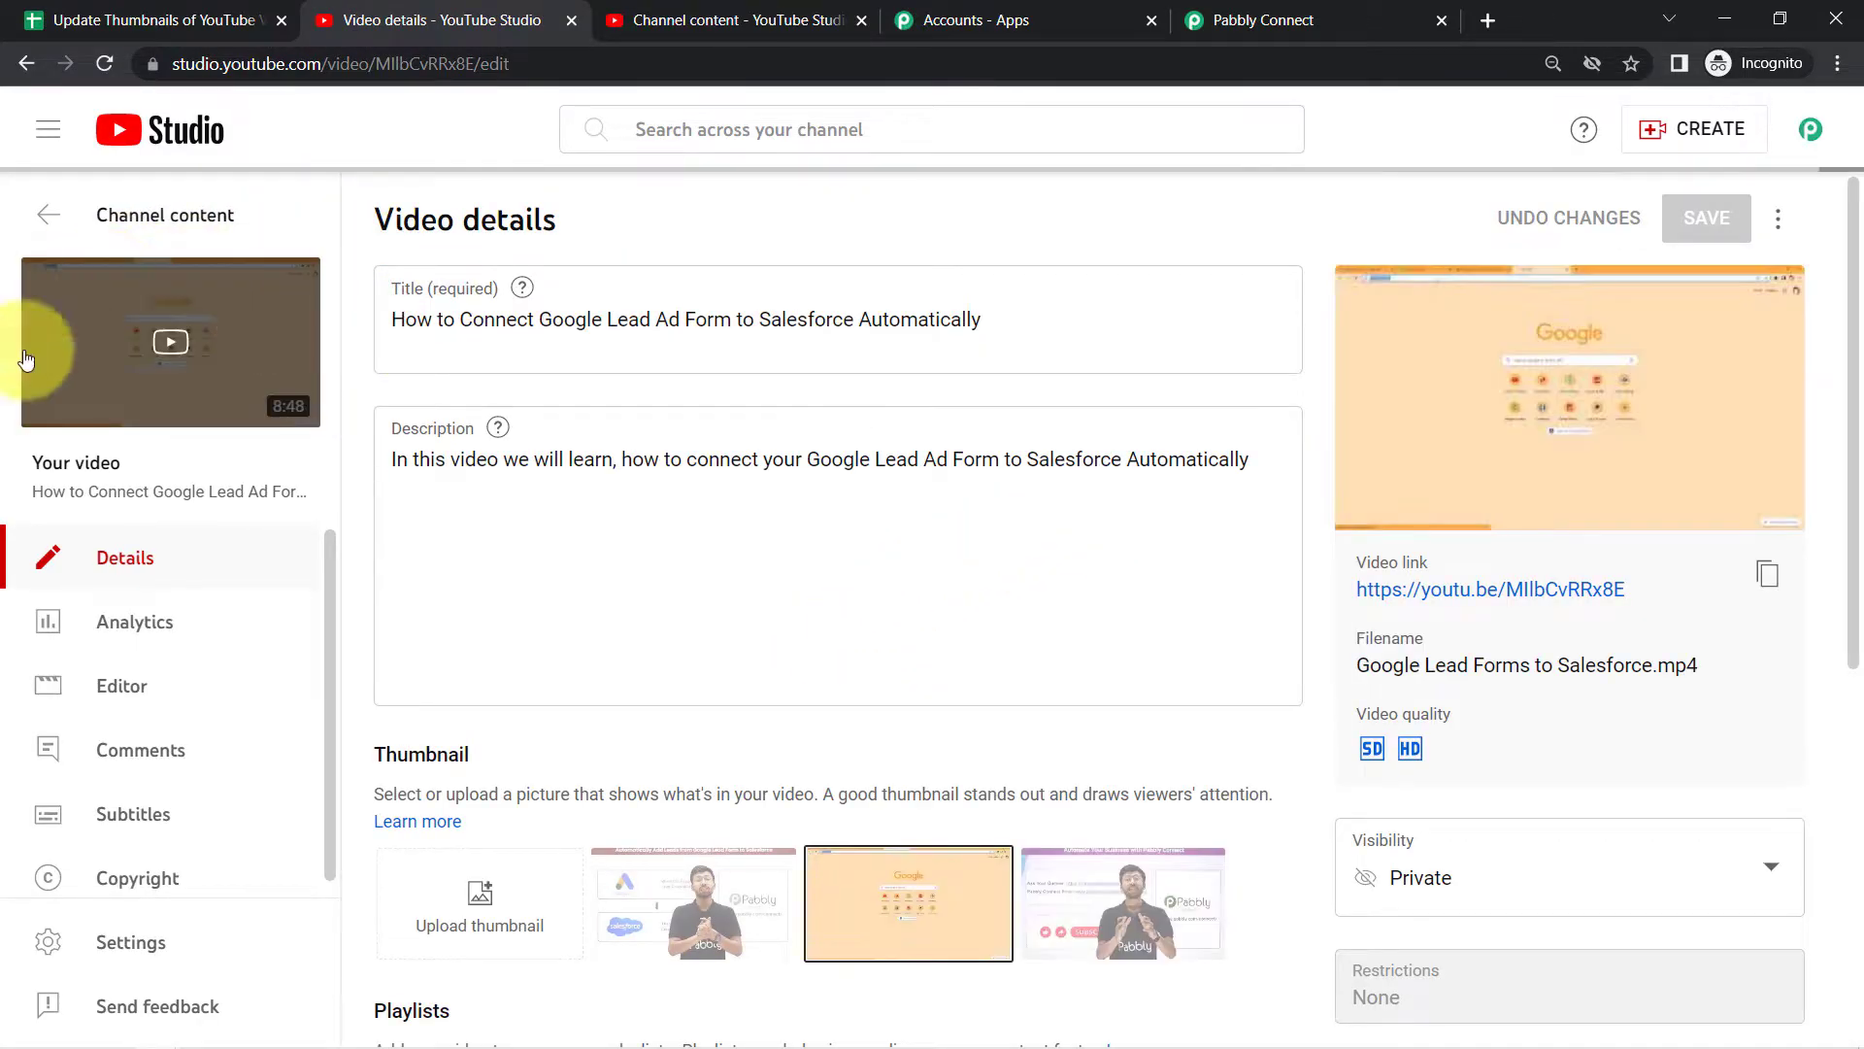
{"action": "left_click_drag", "start_coordinate": [1857, 423], "coordinate": [1819, 395]}
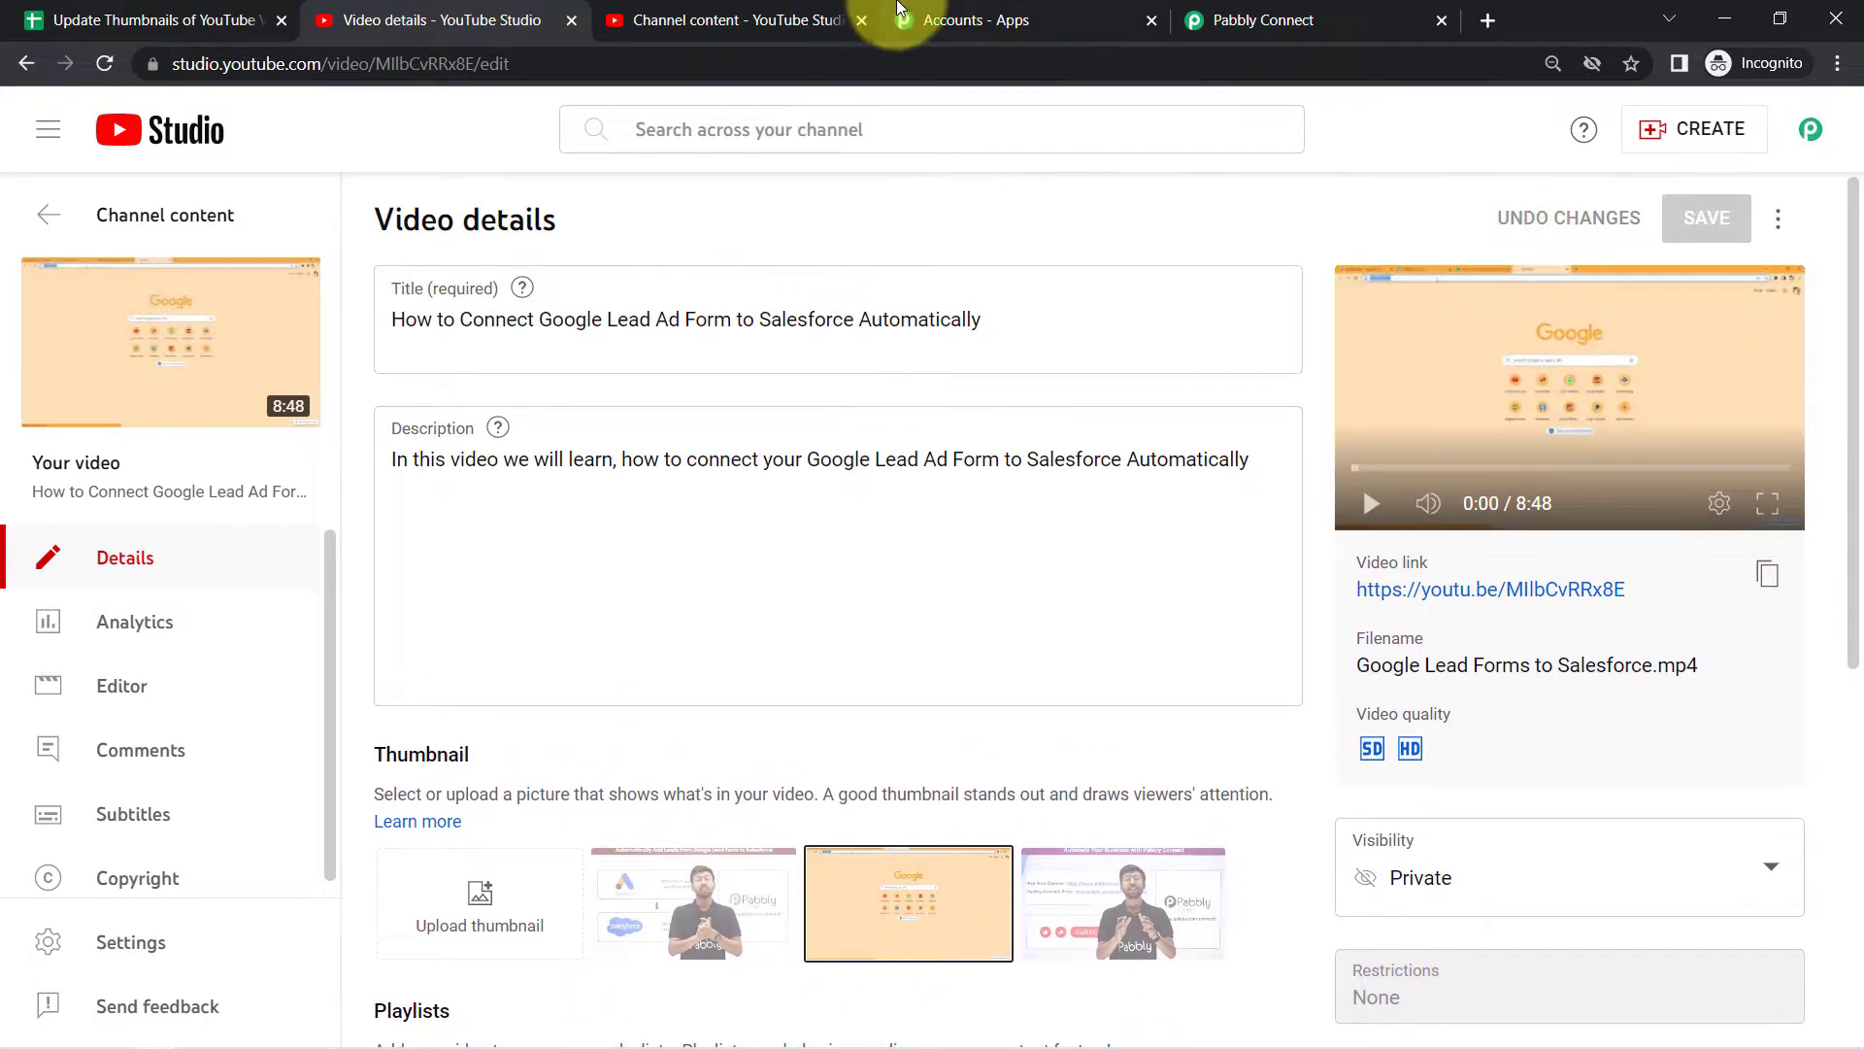
Close the Accounts tab, switch to the Pabbly Connect workflow and choose YouTube as the app for the second step.
{"action": "left_click", "coordinate": [1152, 19]}
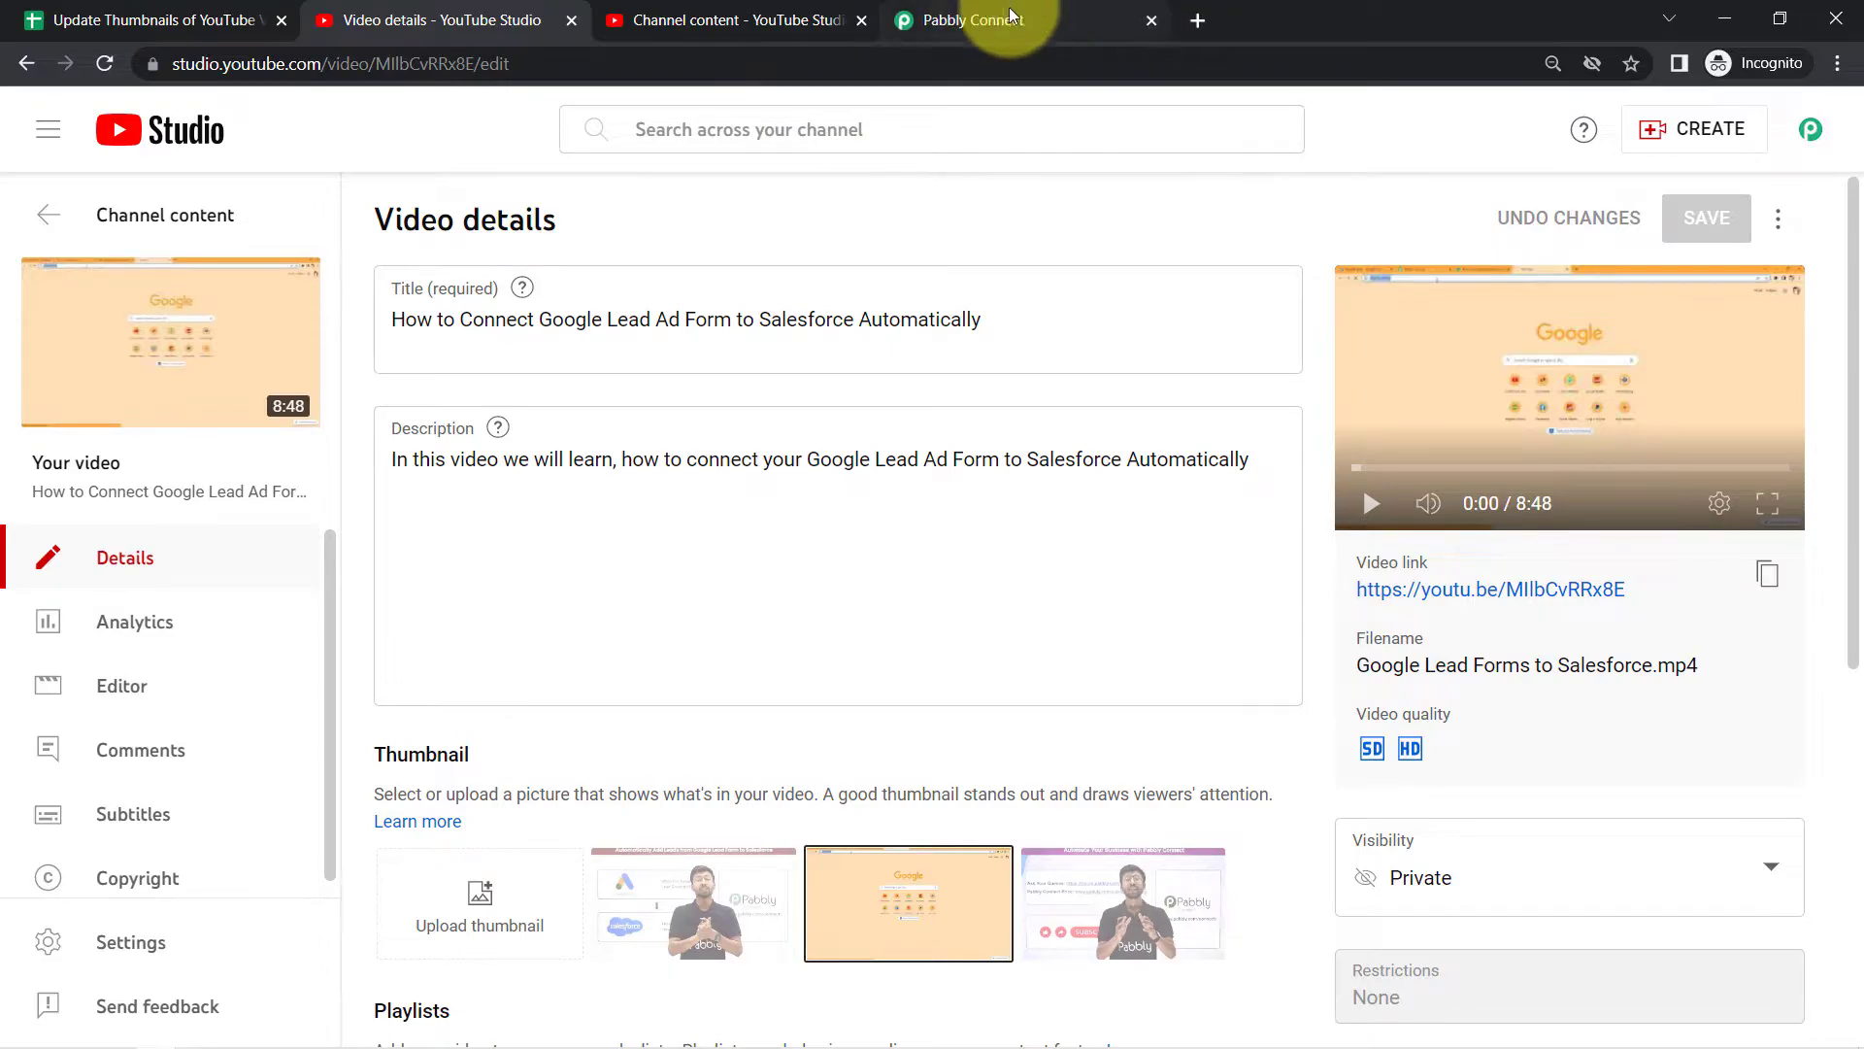
{"action": "left_click", "coordinate": [988, 10]}
{"action": "left_click_drag", "start_coordinate": [1860, 571], "coordinate": [1831, 728]}
{"action": "left_click", "coordinate": [731, 590]}
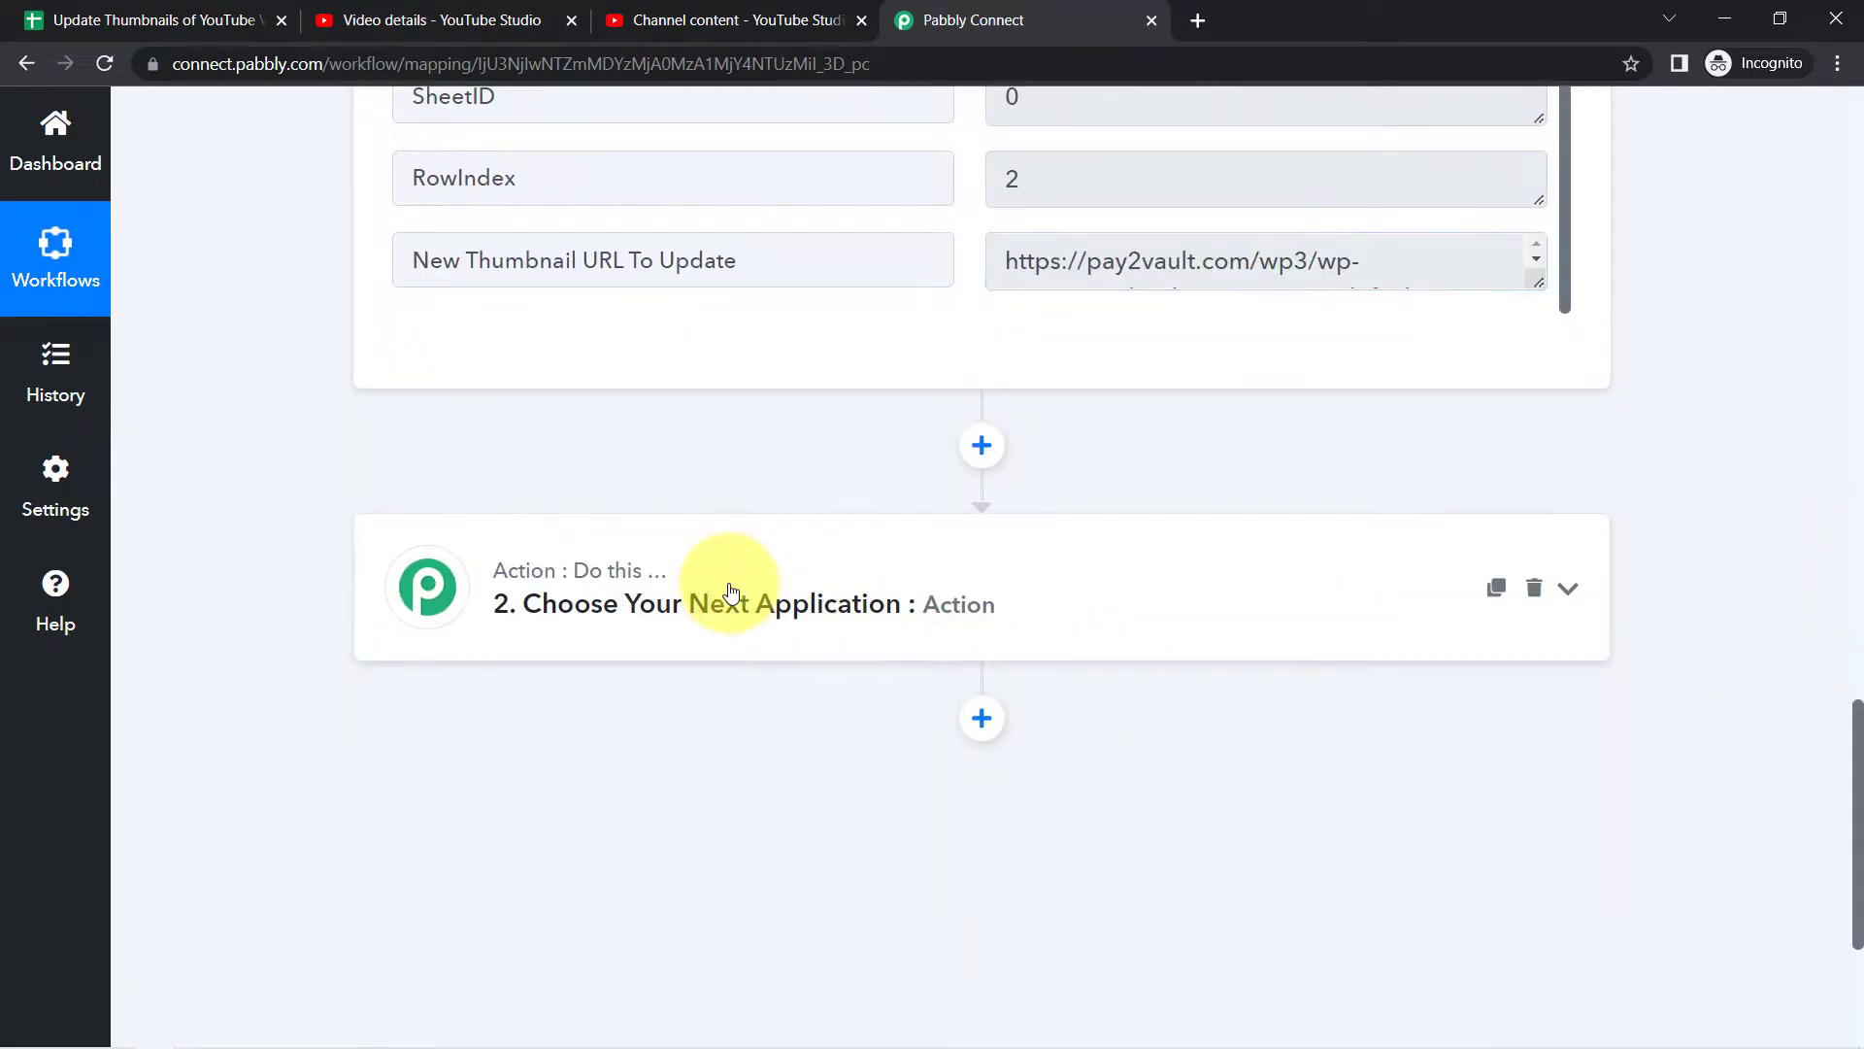
{"action": "left_click", "coordinate": [513, 761]}
{"action": "type", "text": "yout"}
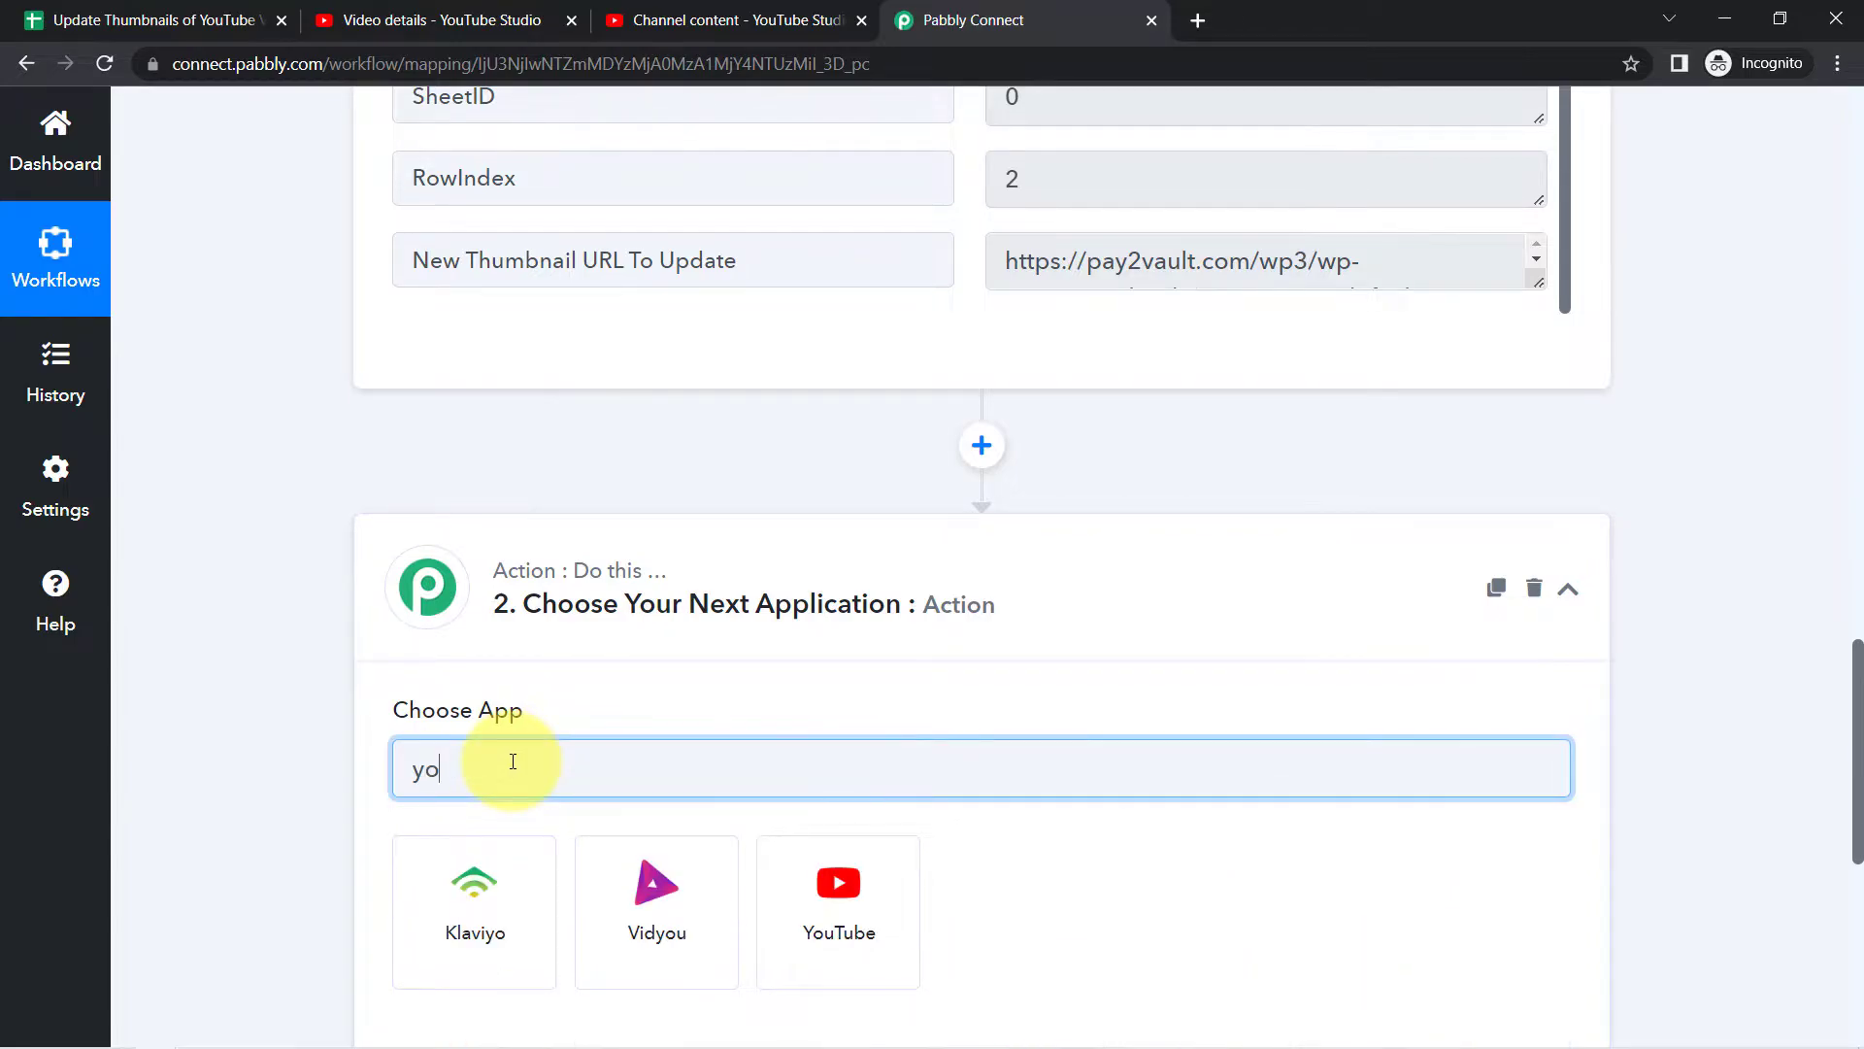
{"action": "left_click", "coordinate": [449, 855]}
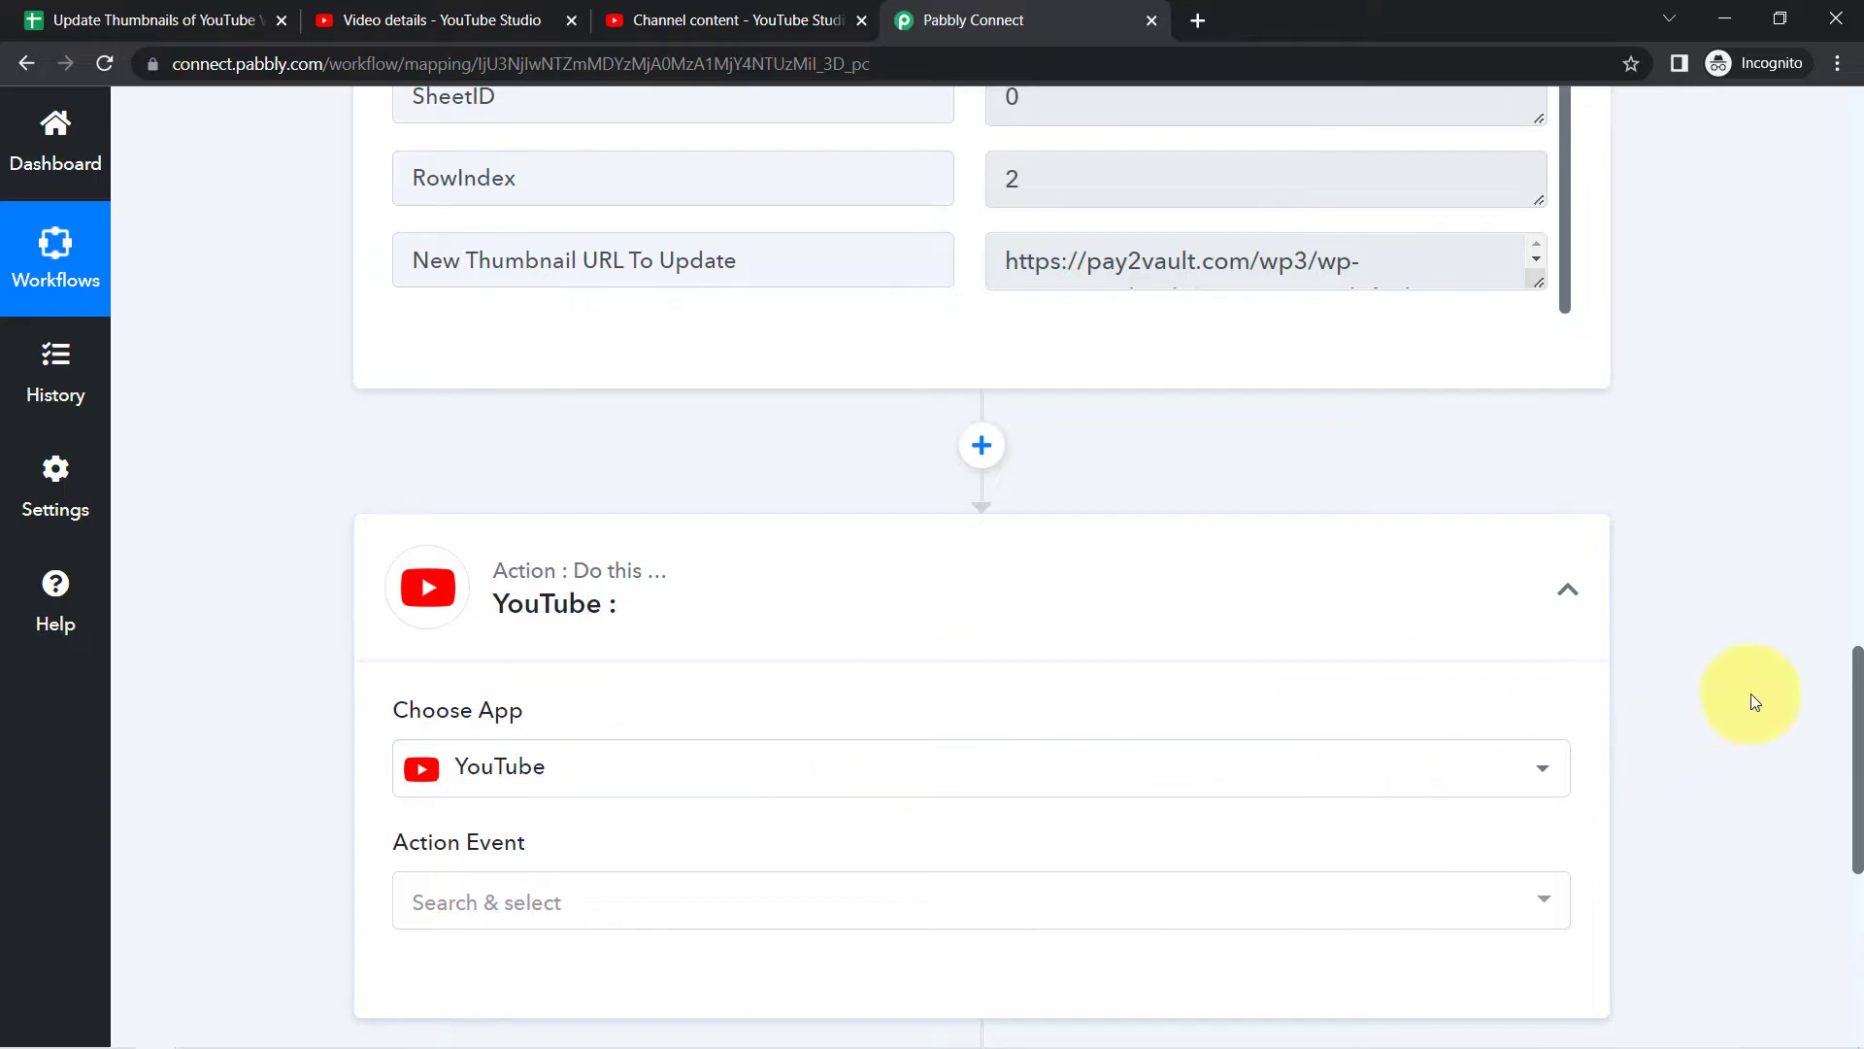
Set the YouTube step's action event to Set Thumbnail.
{"action": "left_click_drag", "start_coordinate": [1857, 717], "coordinate": [1844, 778]}
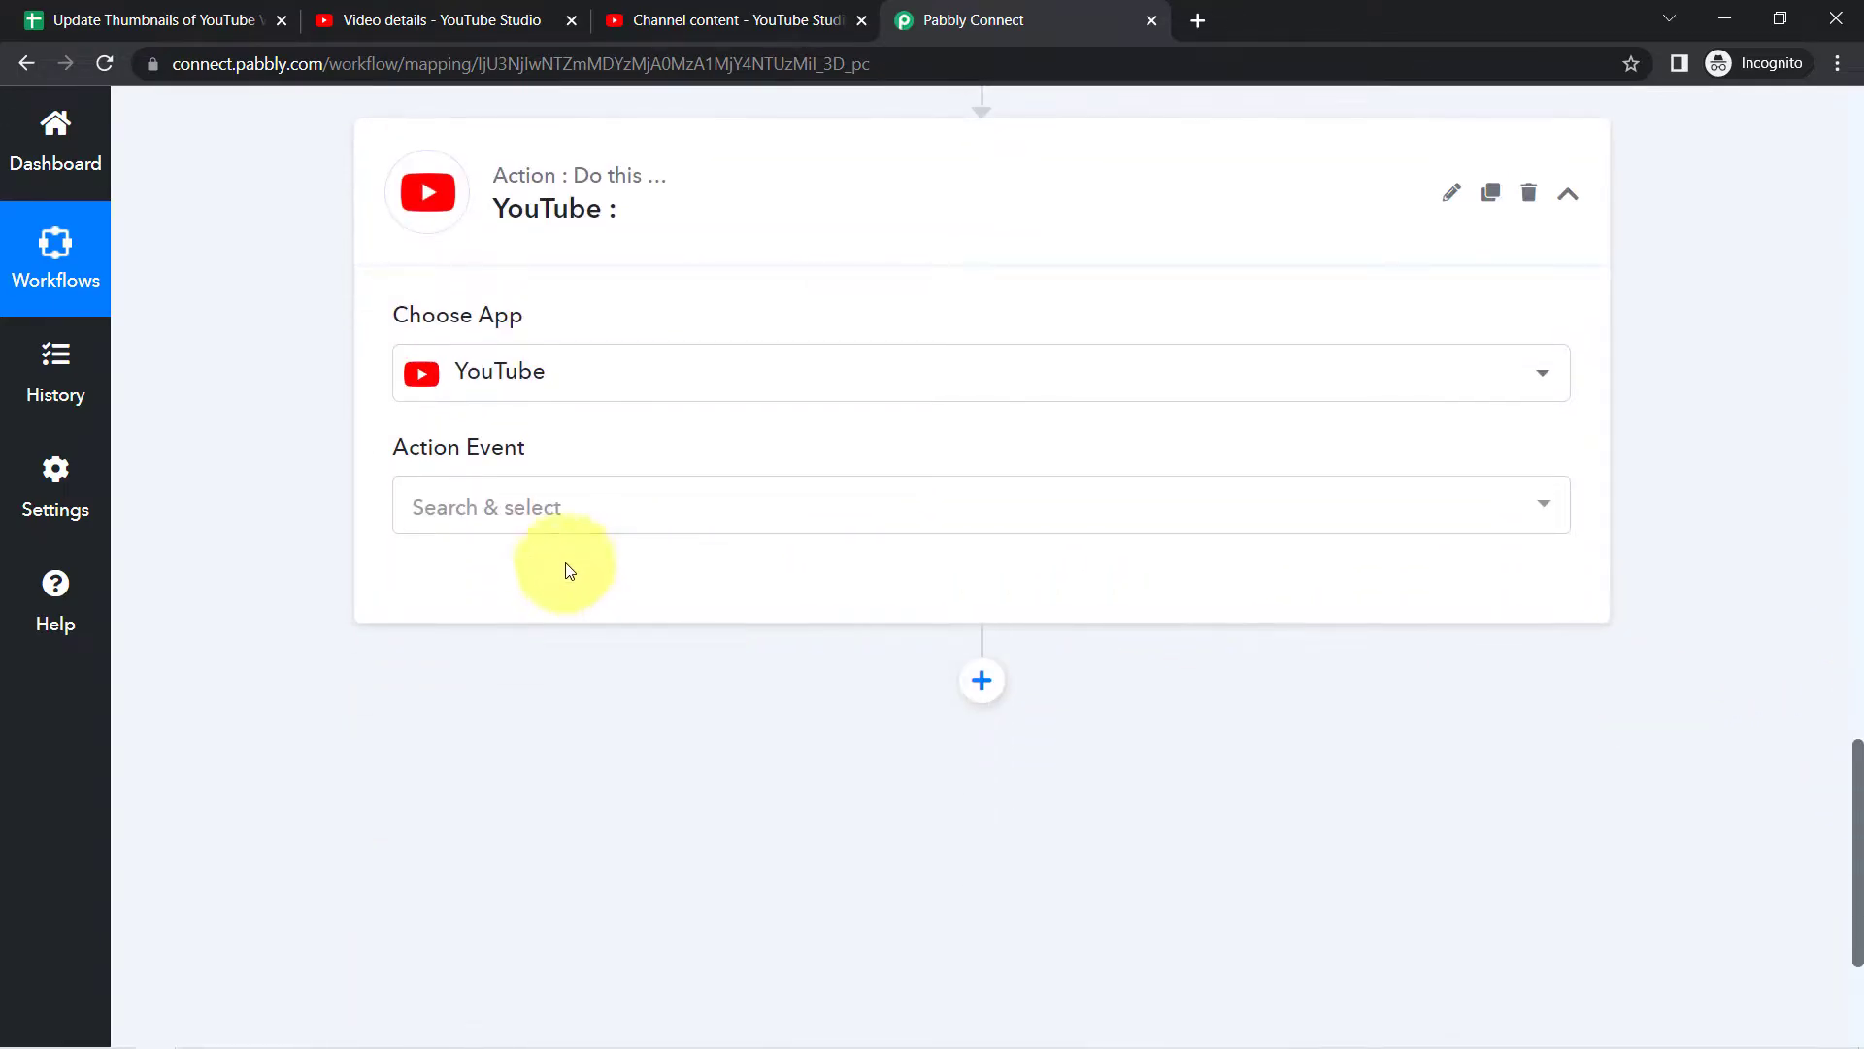
{"action": "left_click", "coordinate": [486, 515]}
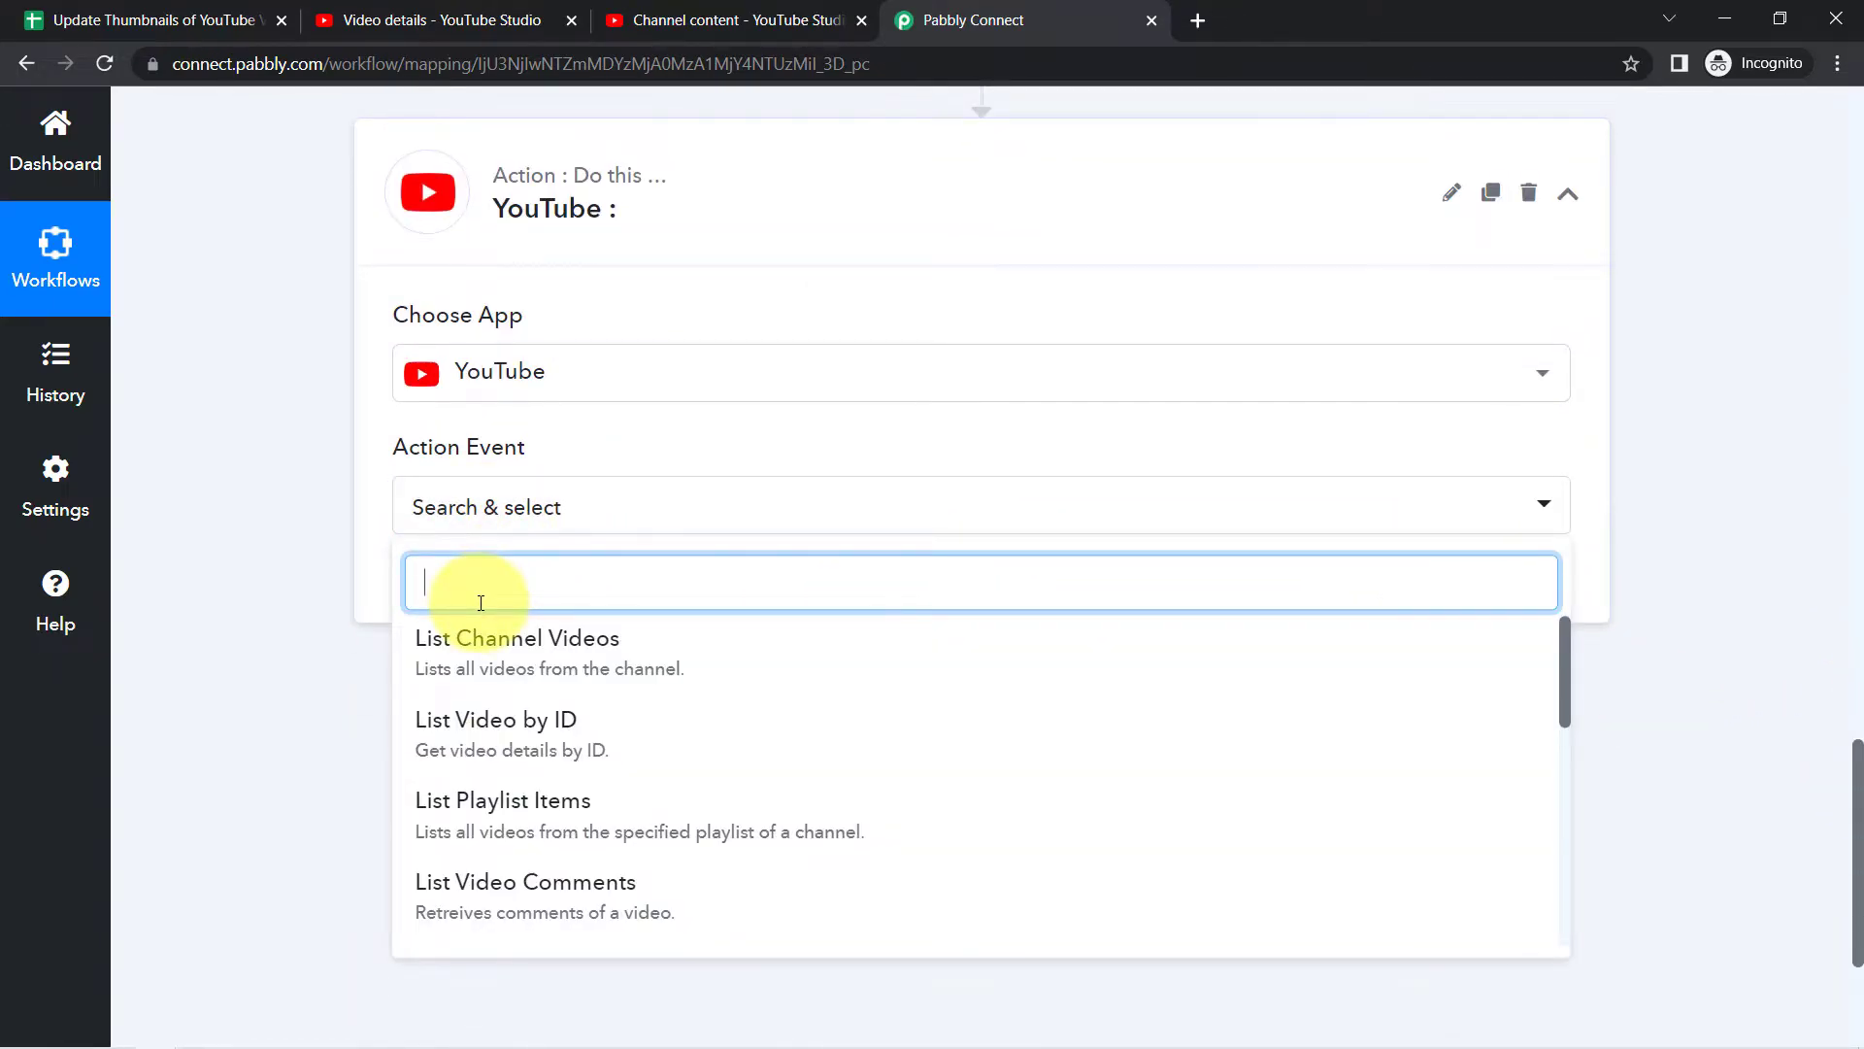
{"action": "type", "text": "set"}
{"action": "key", "text": "BackSpace"}
{"action": "key", "text": "BackSpace"}
{"action": "key", "text": "BackSpace"}
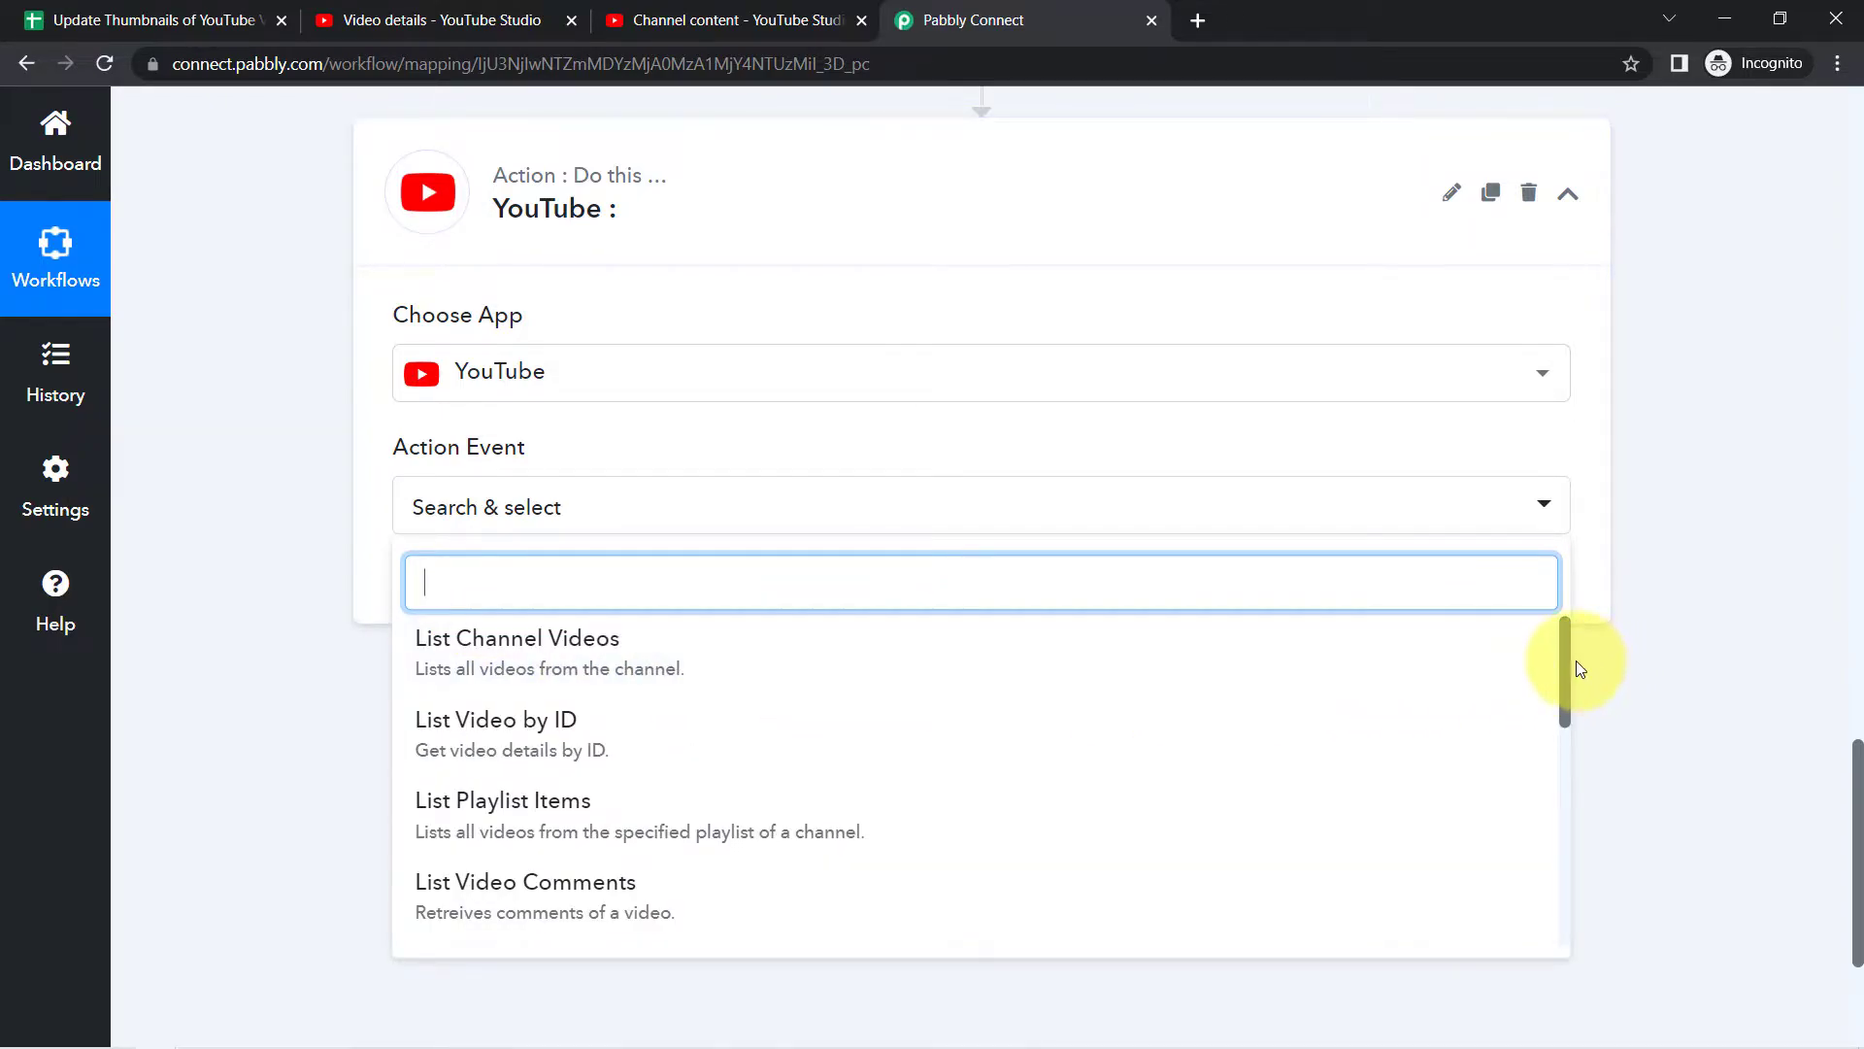
{"action": "left_click_drag", "start_coordinate": [1562, 659], "coordinate": [1548, 866]}
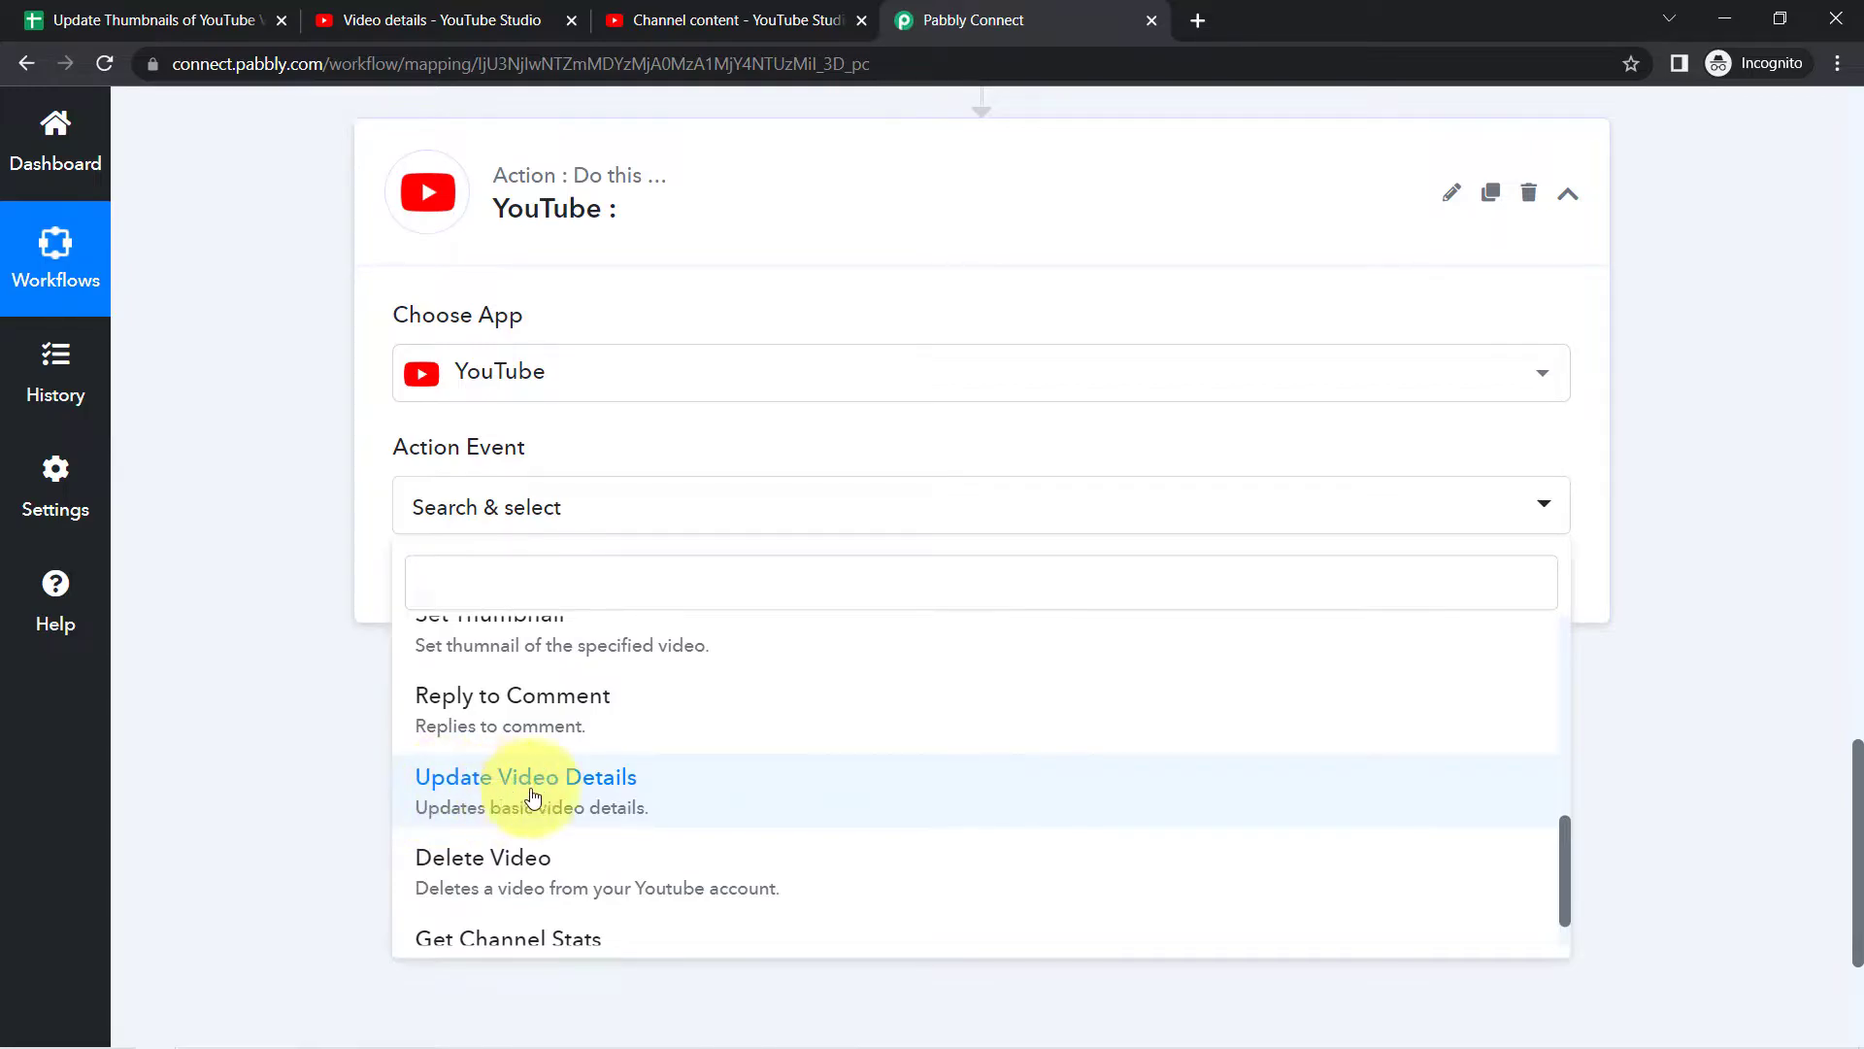
{"action": "left_click", "coordinate": [439, 582]}
{"action": "type", "text": "set"}
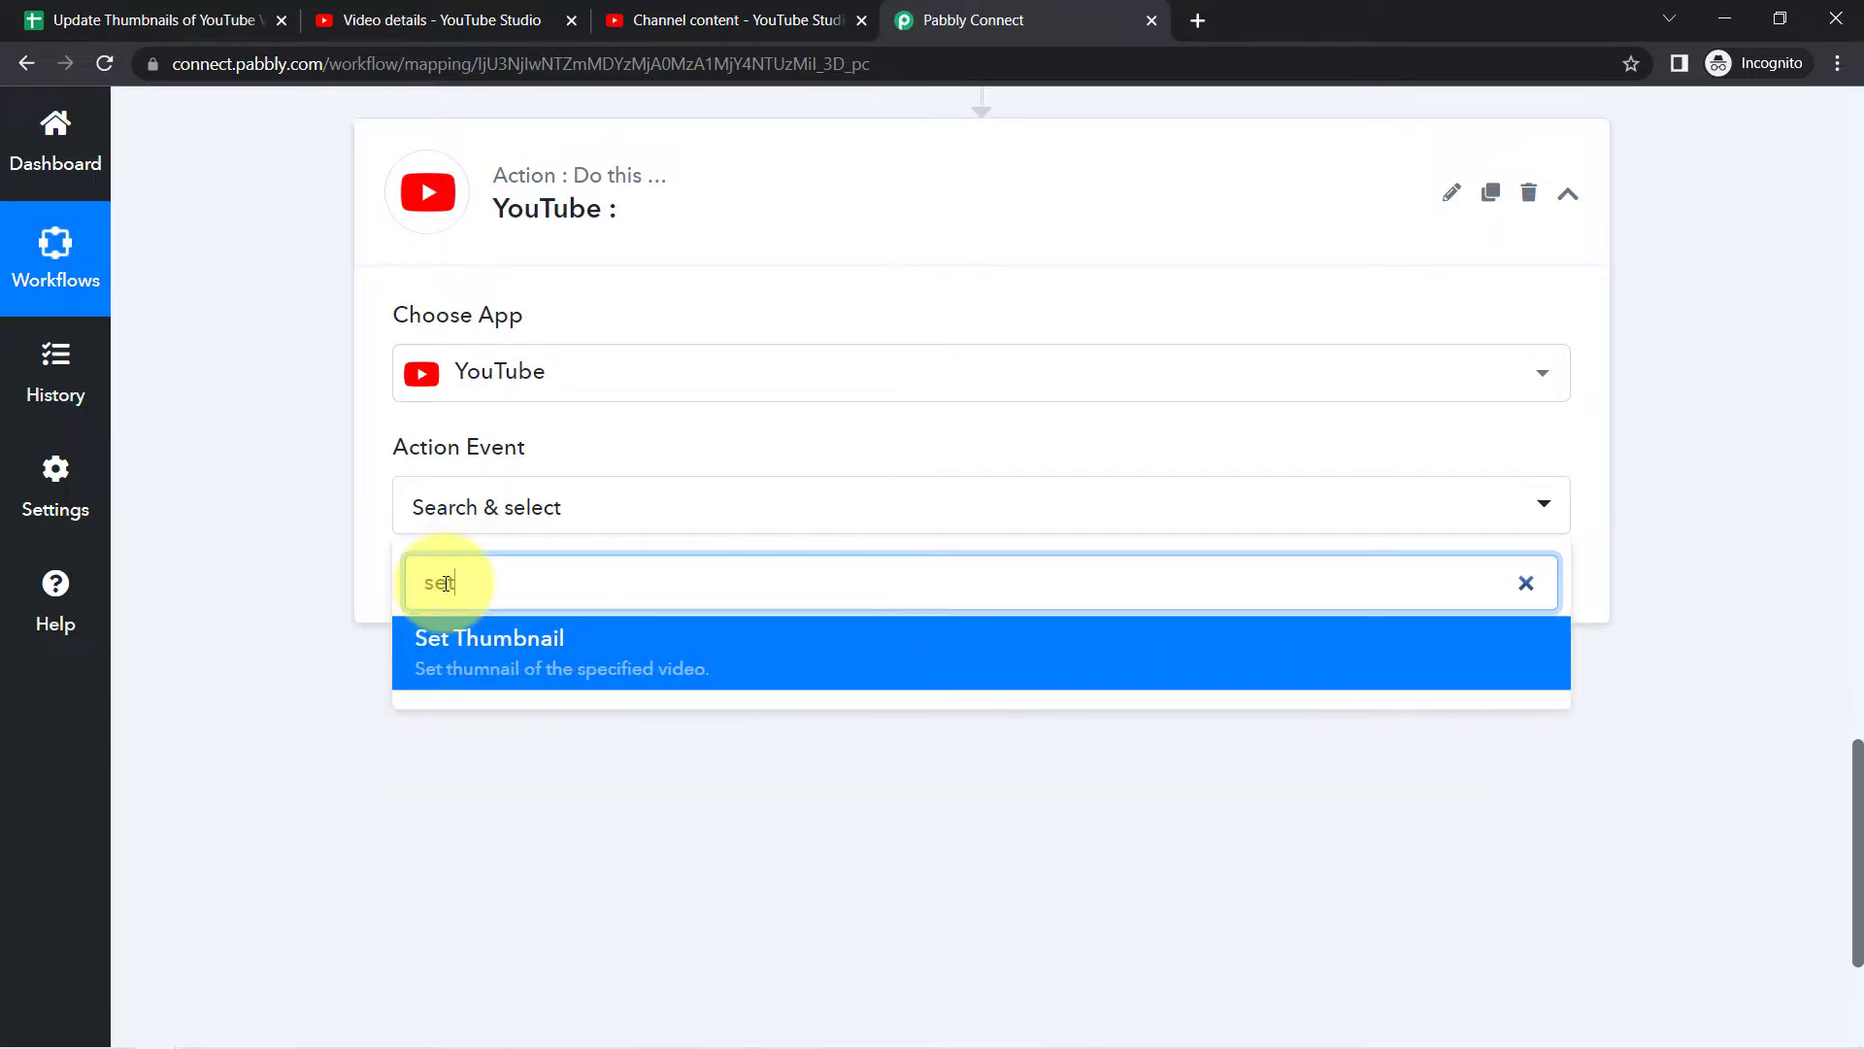
{"action": "left_click", "coordinate": [466, 670]}
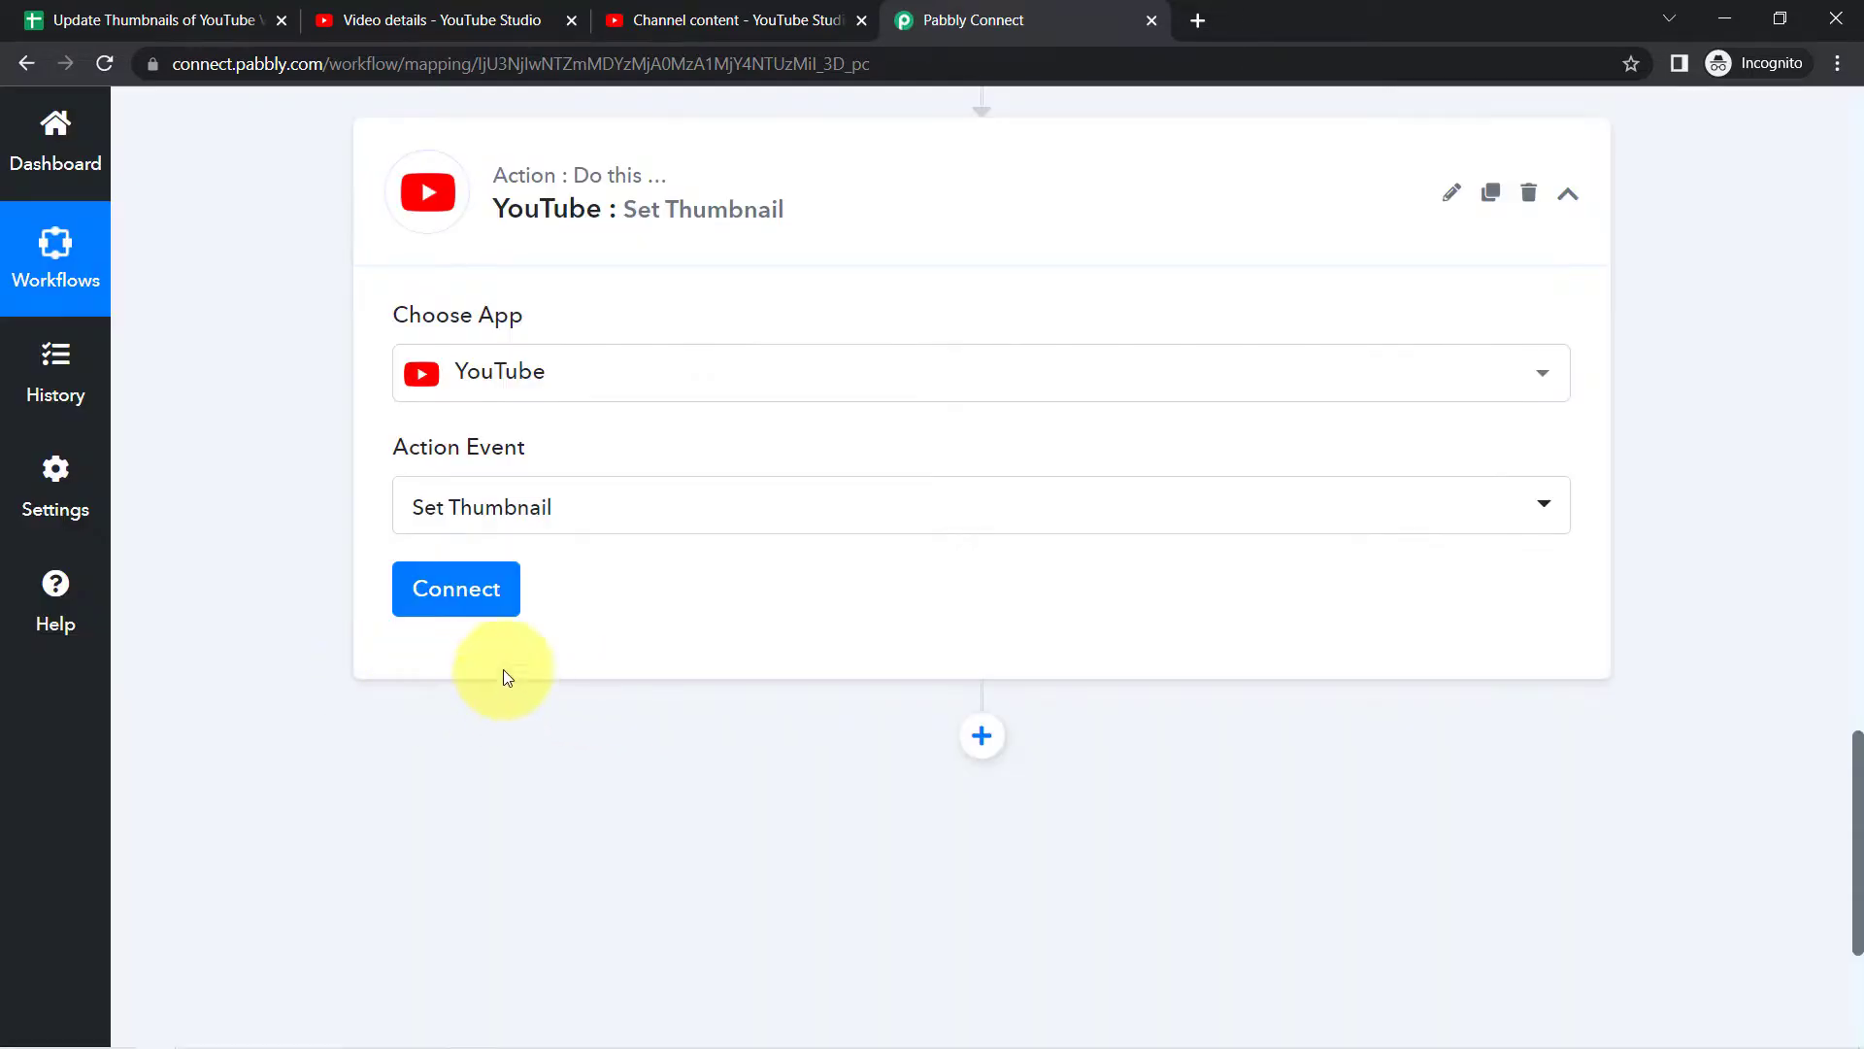
Add a new YouTube connection for the Set Thumbnail step and authorize it with the existing Google account.
{"action": "left_click", "coordinate": [434, 586]}
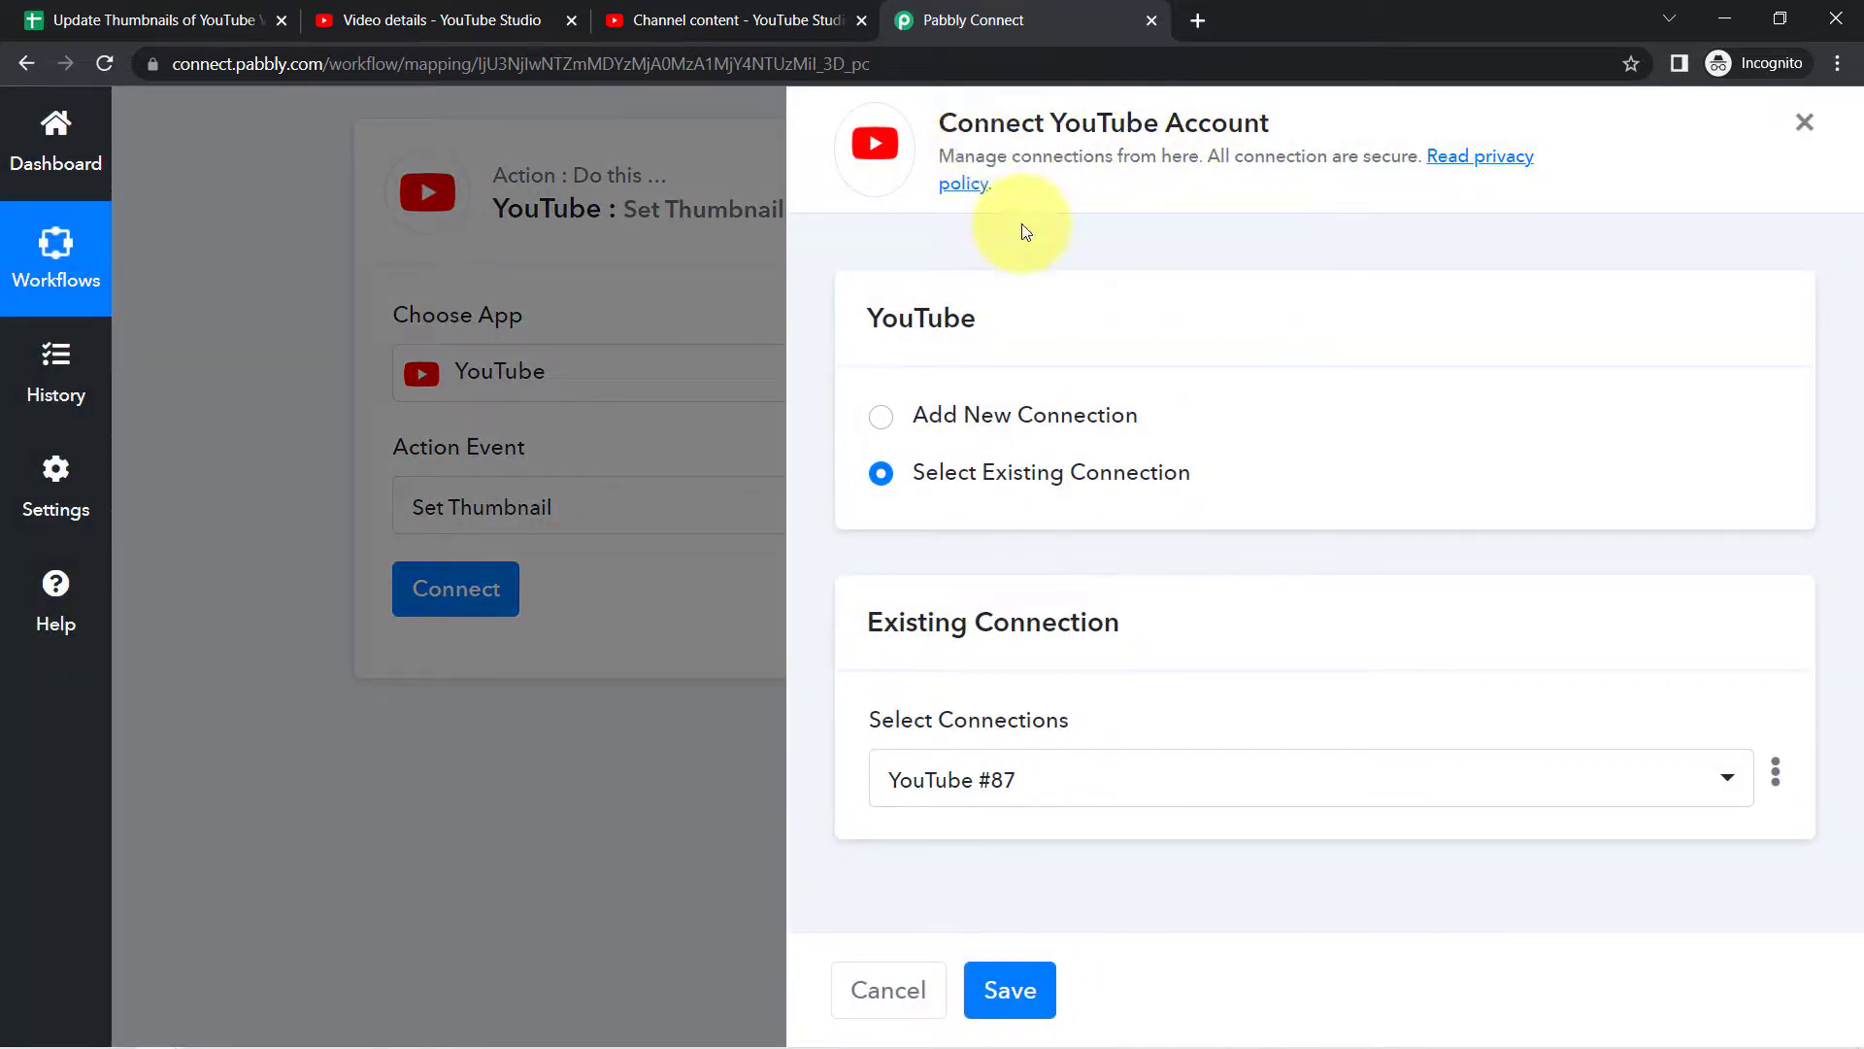
{"action": "left_click", "coordinate": [992, 421]}
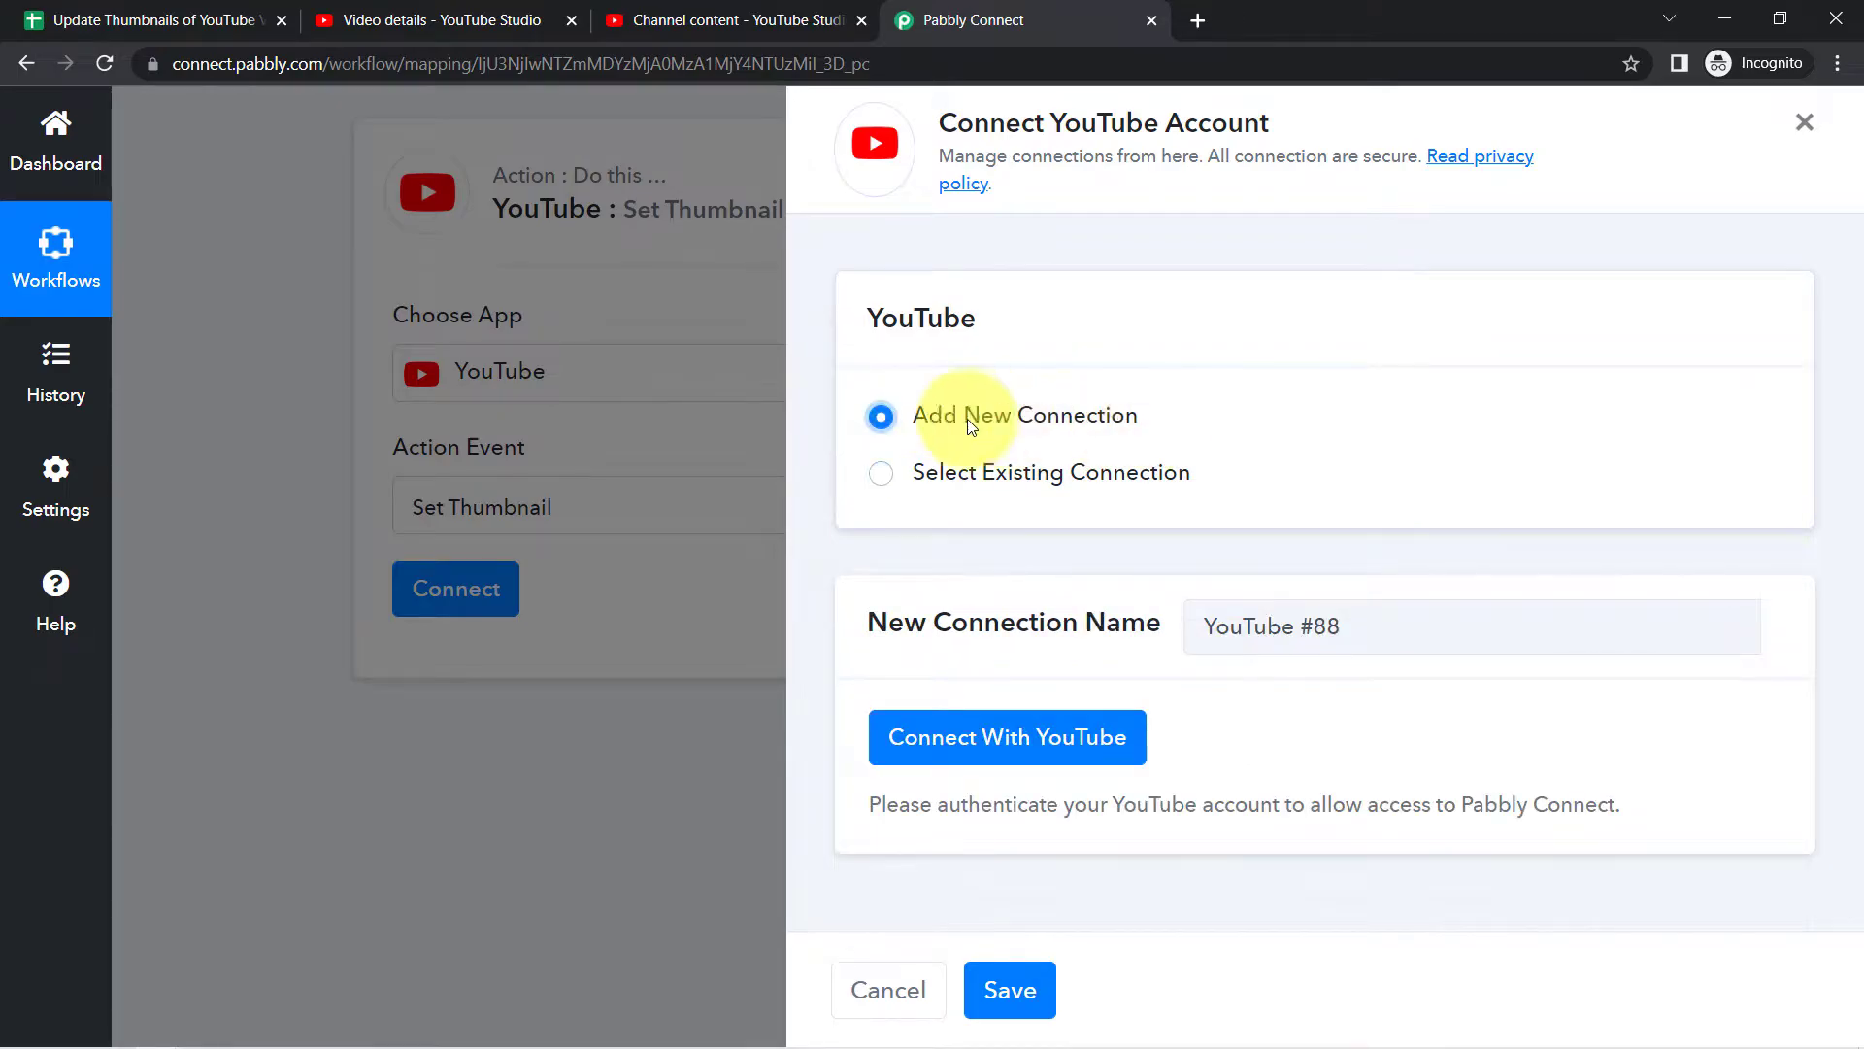
{"action": "left_click", "coordinate": [924, 737]}
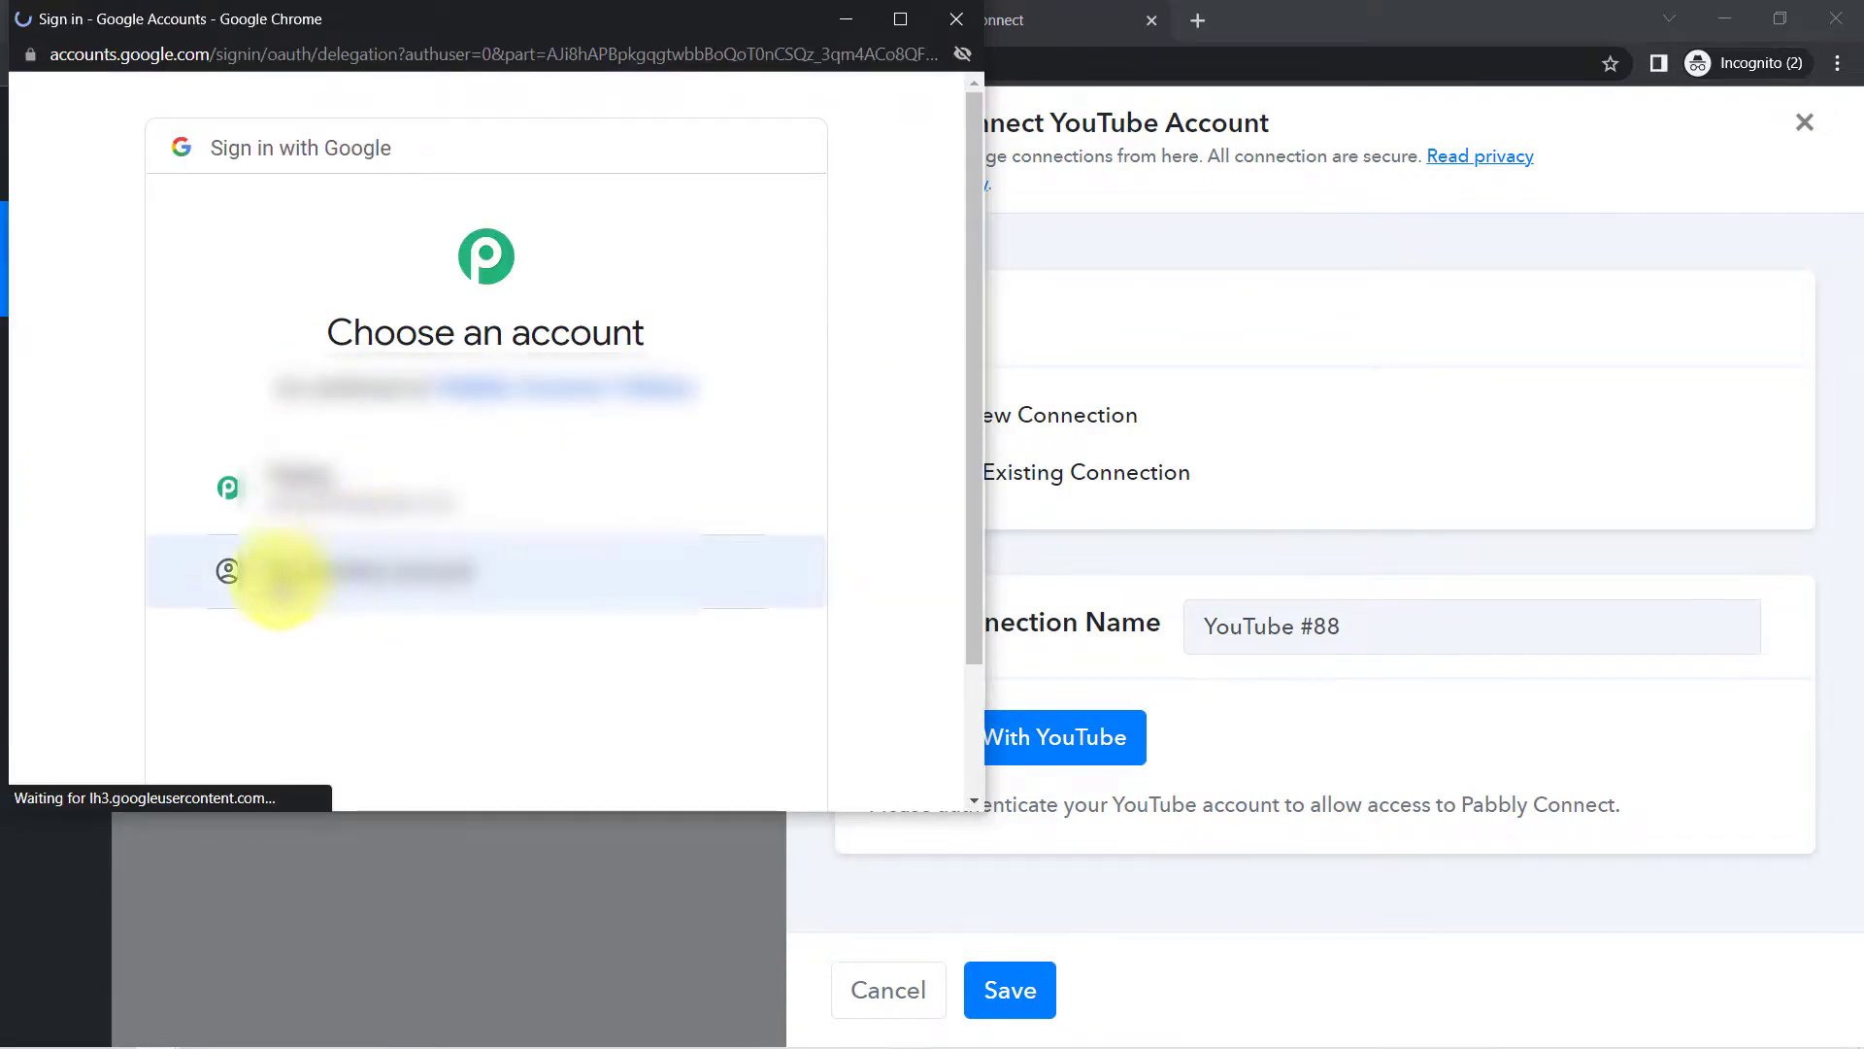
{"action": "left_click", "coordinate": [325, 491]}
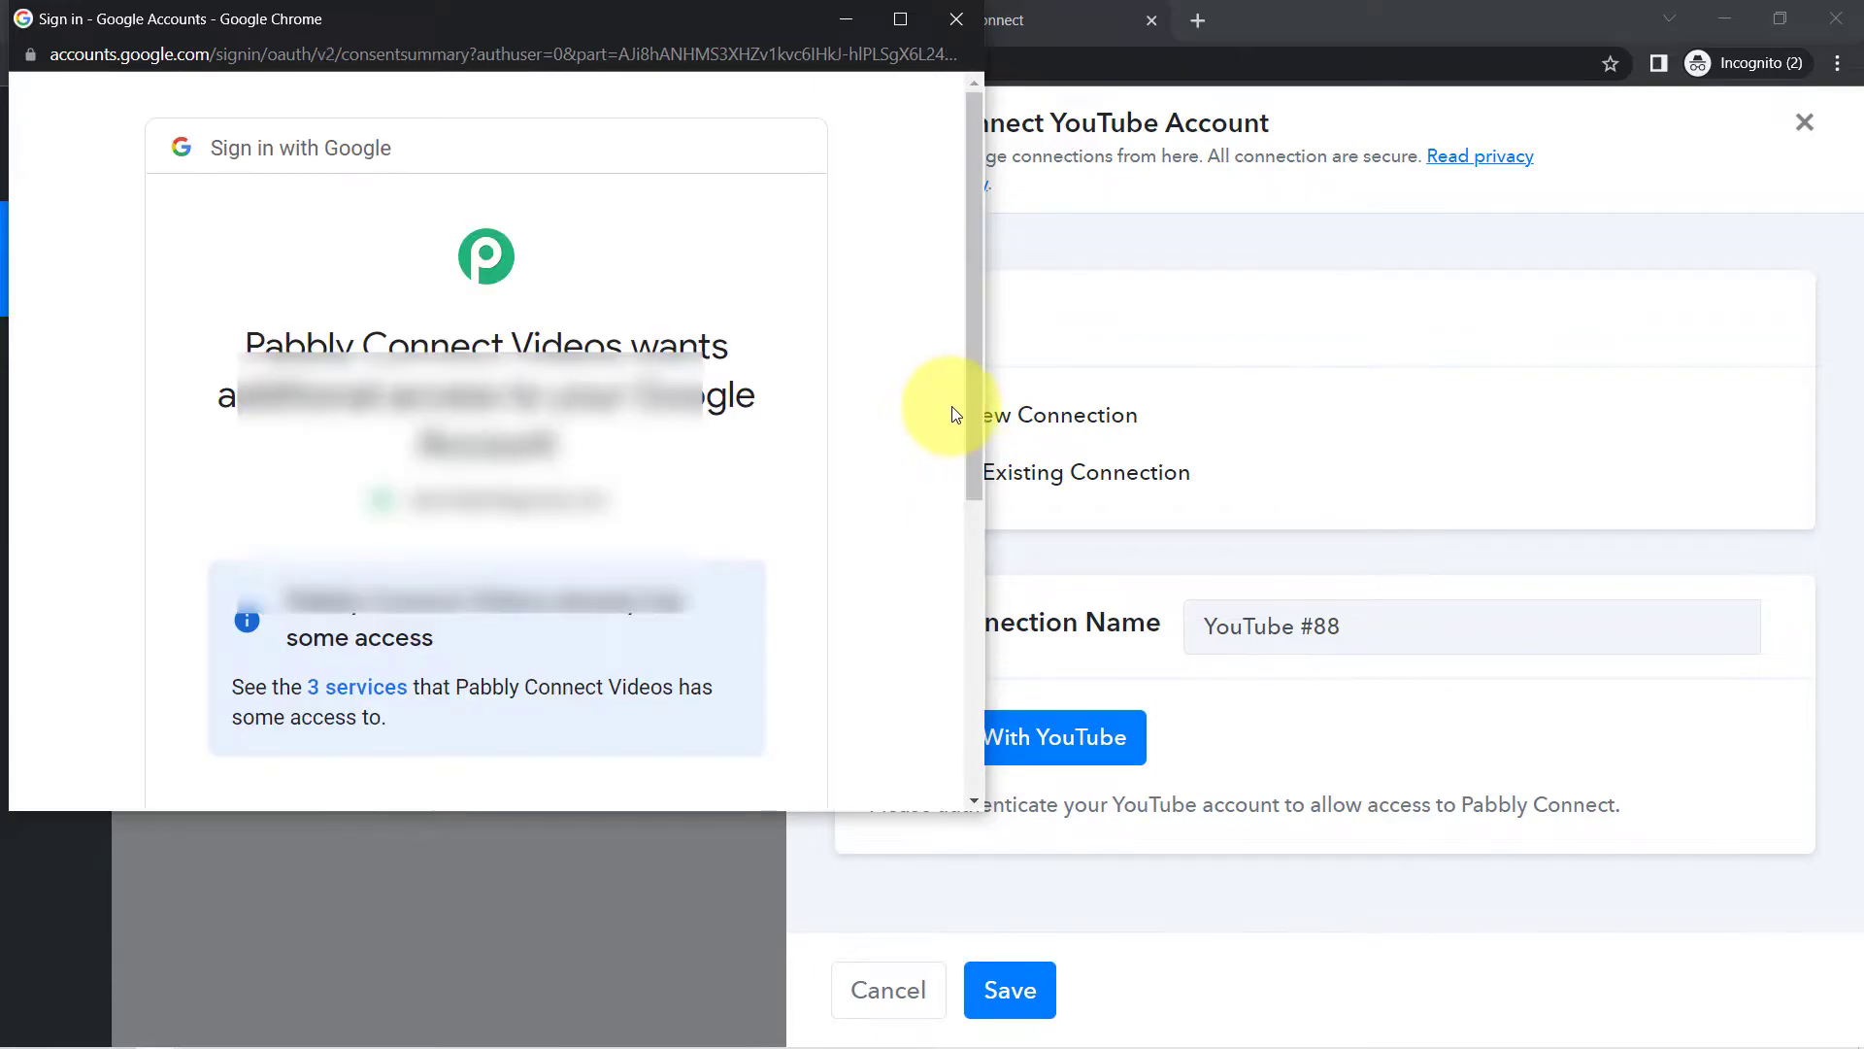
{"action": "left_click_drag", "start_coordinate": [971, 411], "coordinate": [957, 699]}
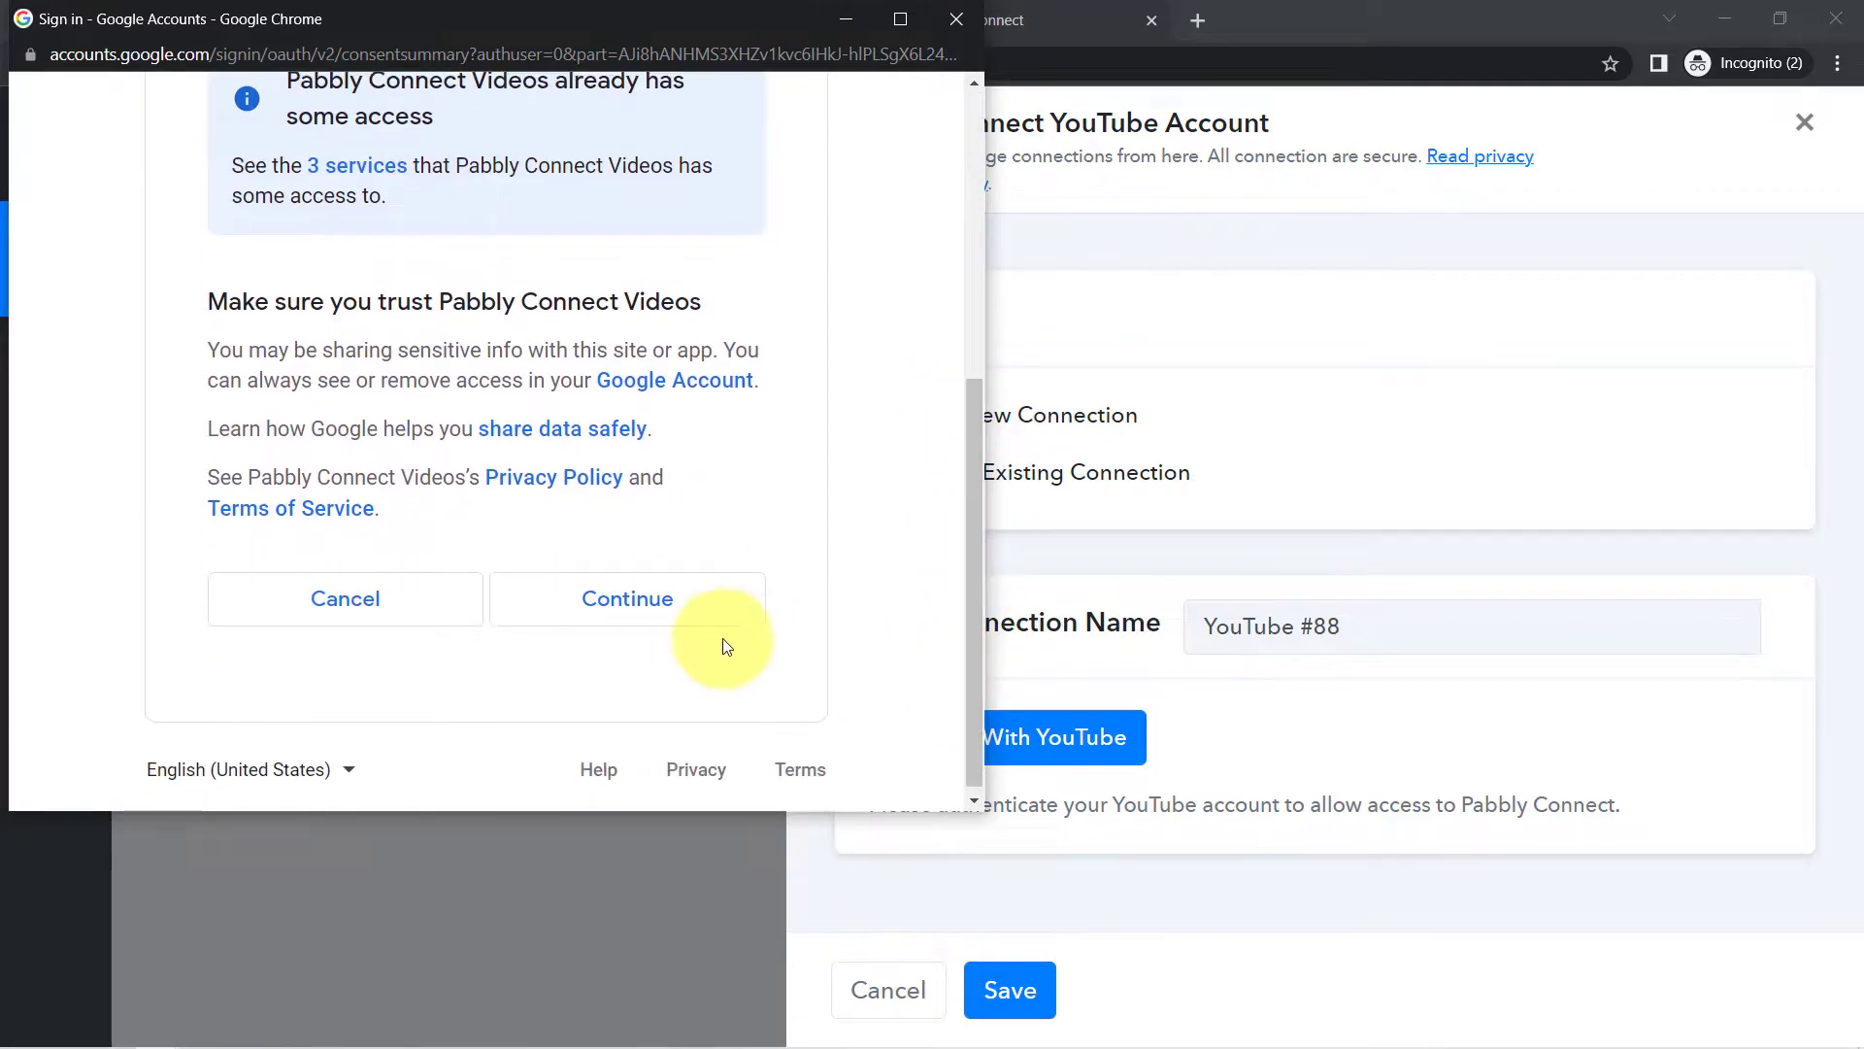
{"action": "left_click", "coordinate": [620, 606]}
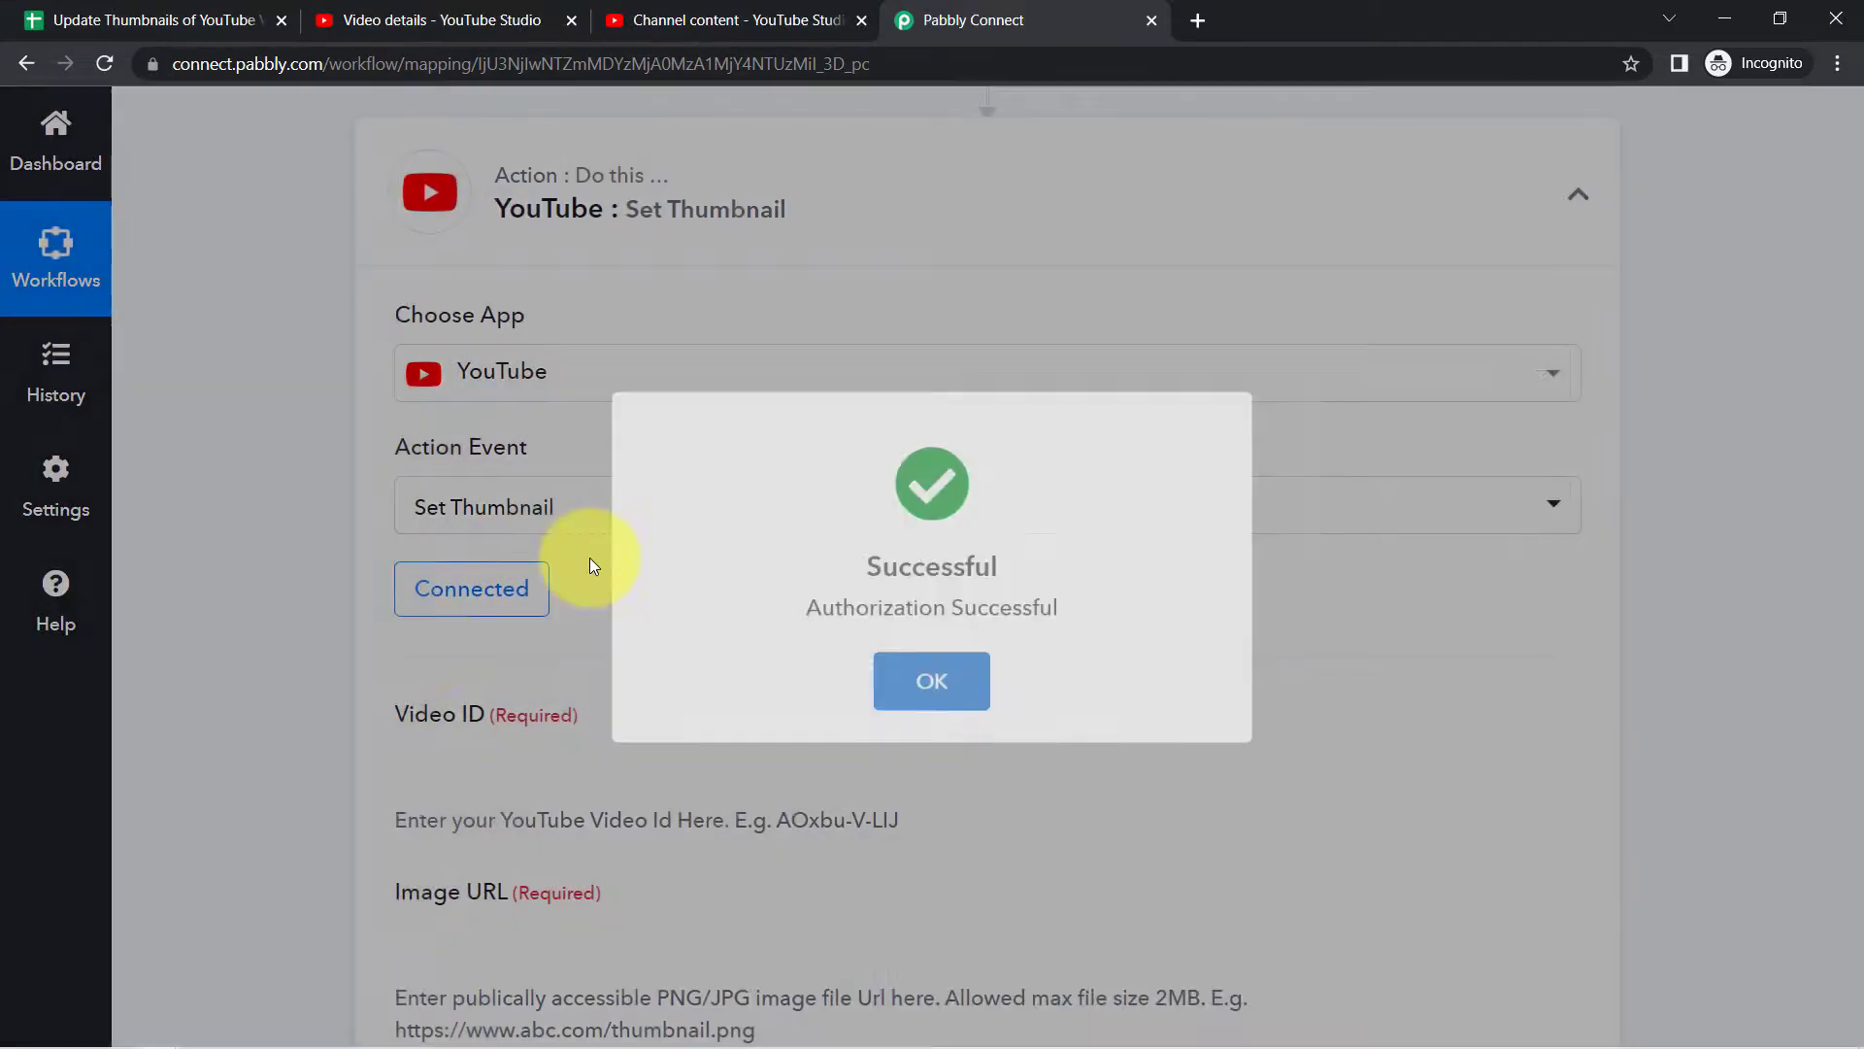
Review the required Video ID and Image URL fields and enlarge the captured New Thumbnail URL To Update value to read it fully.
{"action": "scroll", "coordinate": [1852, 660], "scroll_direction": "down", "scroll_amount": 3}
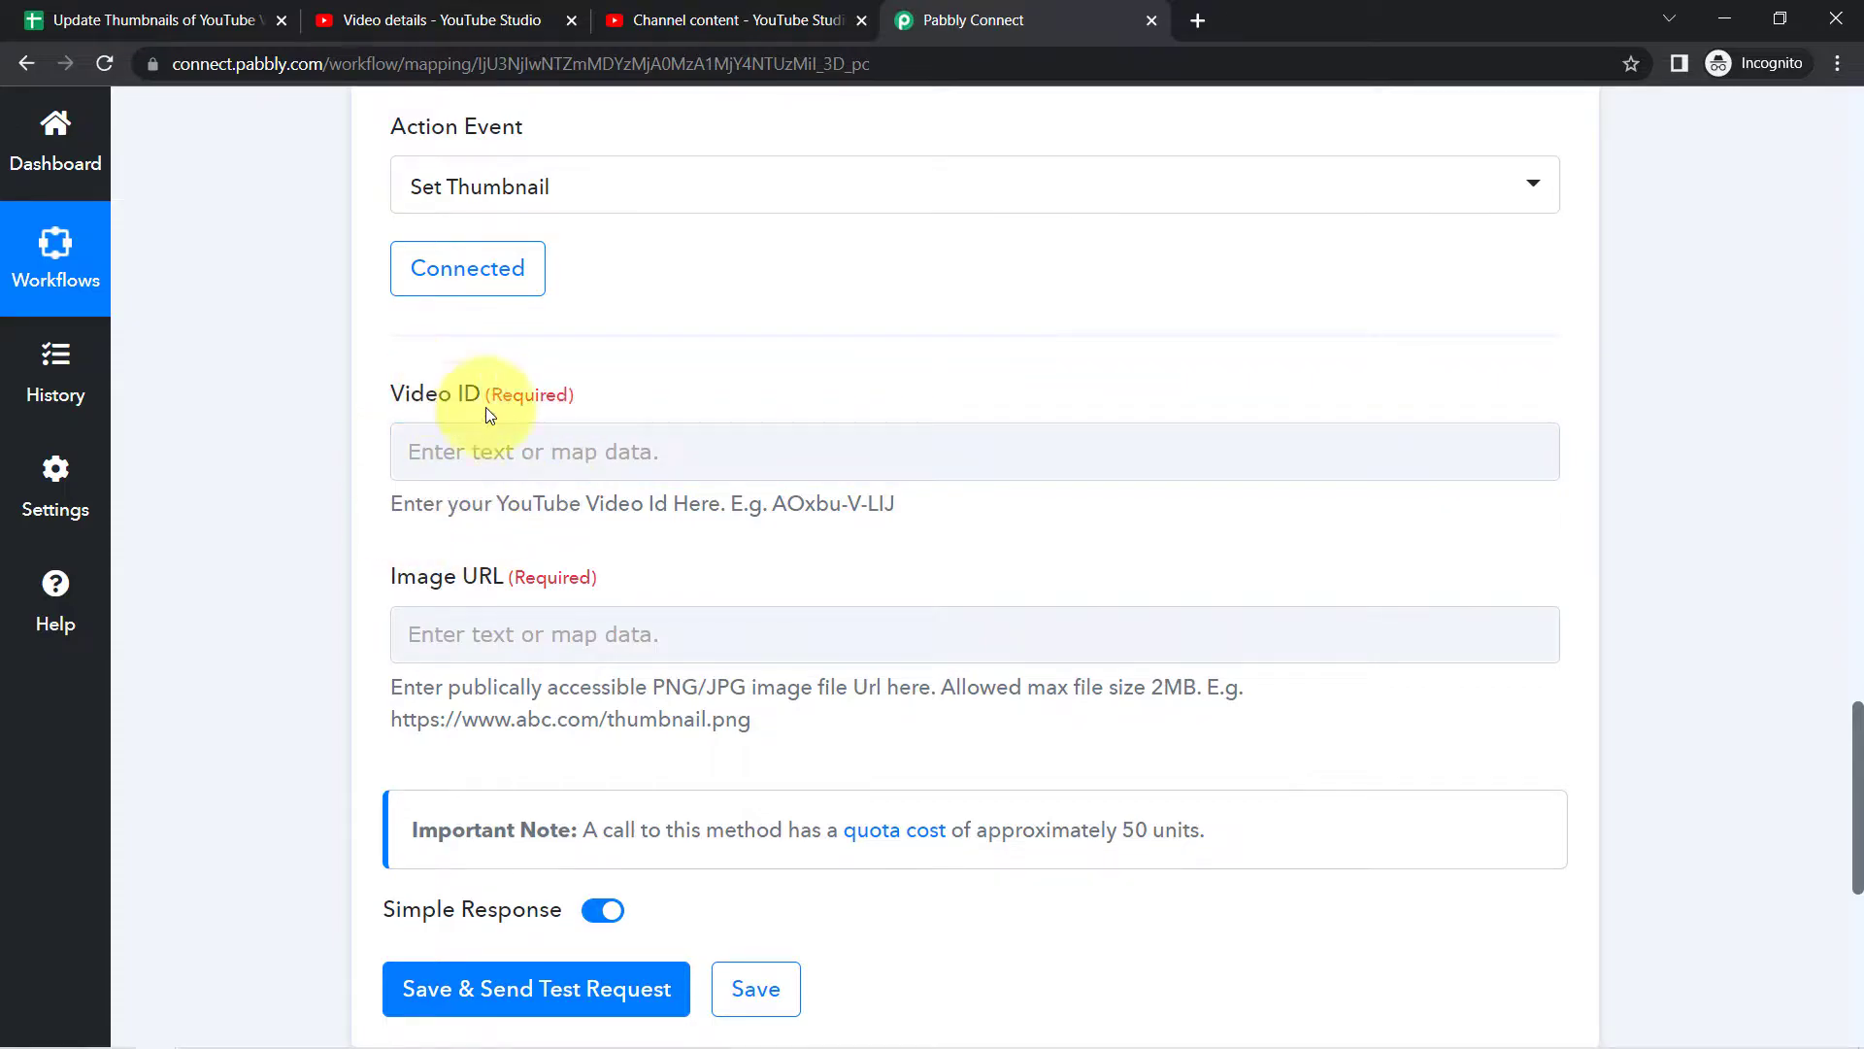
{"action": "left_click_drag", "start_coordinate": [390, 392], "coordinate": [582, 402]}
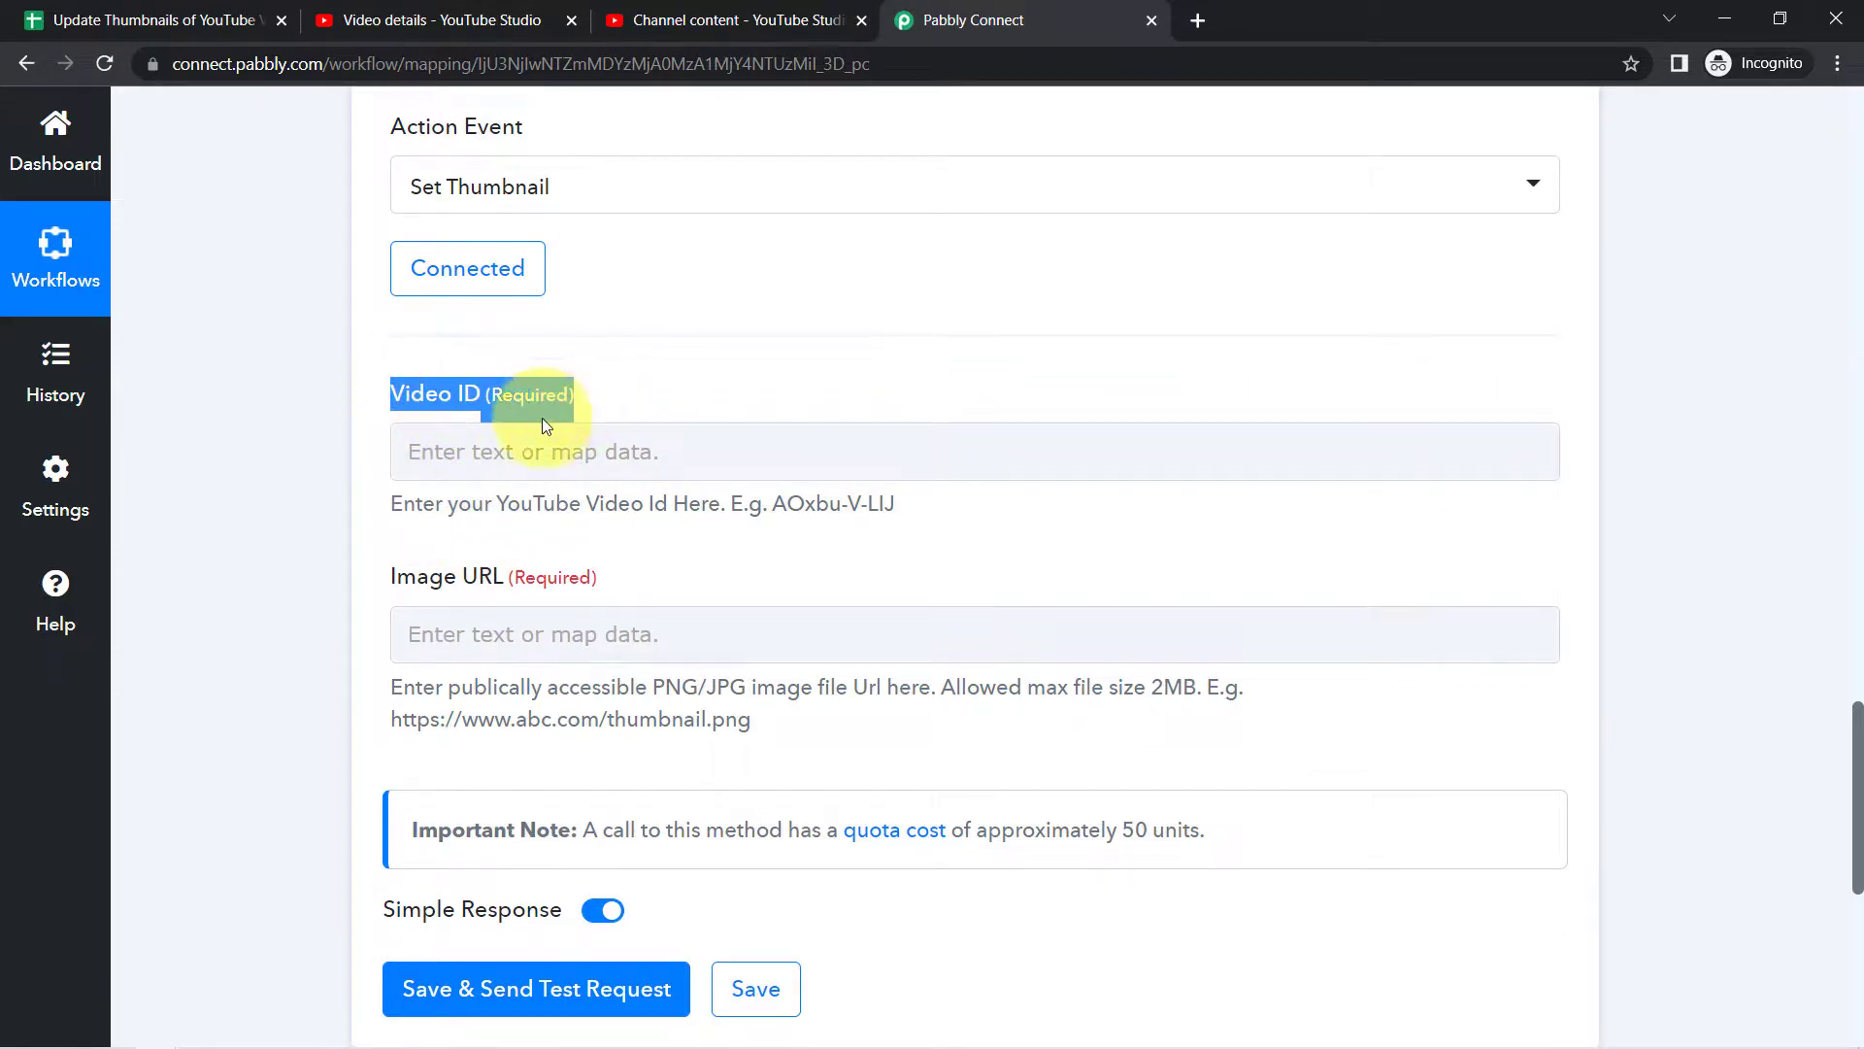
{"action": "left_click", "coordinate": [387, 553]}
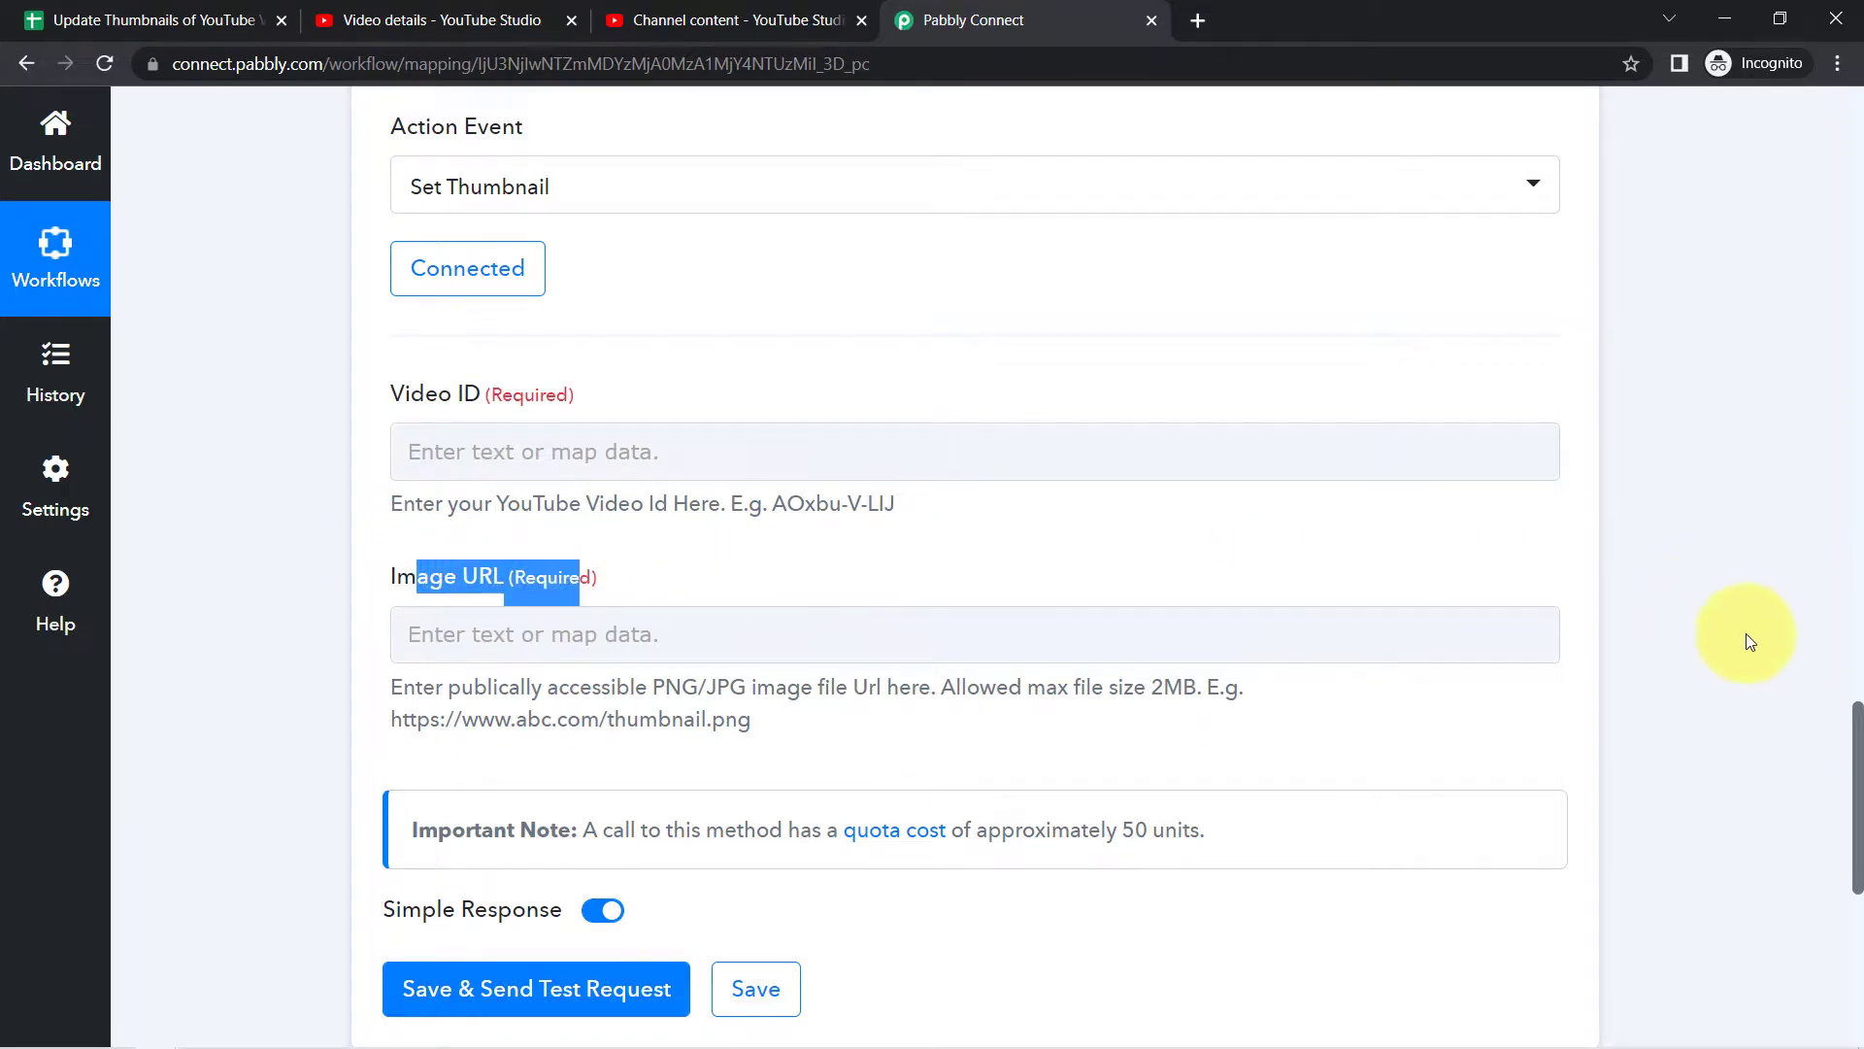
{"action": "scroll", "coordinate": [1831, 741], "scroll_direction": "up", "scroll_amount": 7}
{"action": "scroll", "coordinate": [1423, 528], "scroll_direction": "up", "scroll_amount": 2}
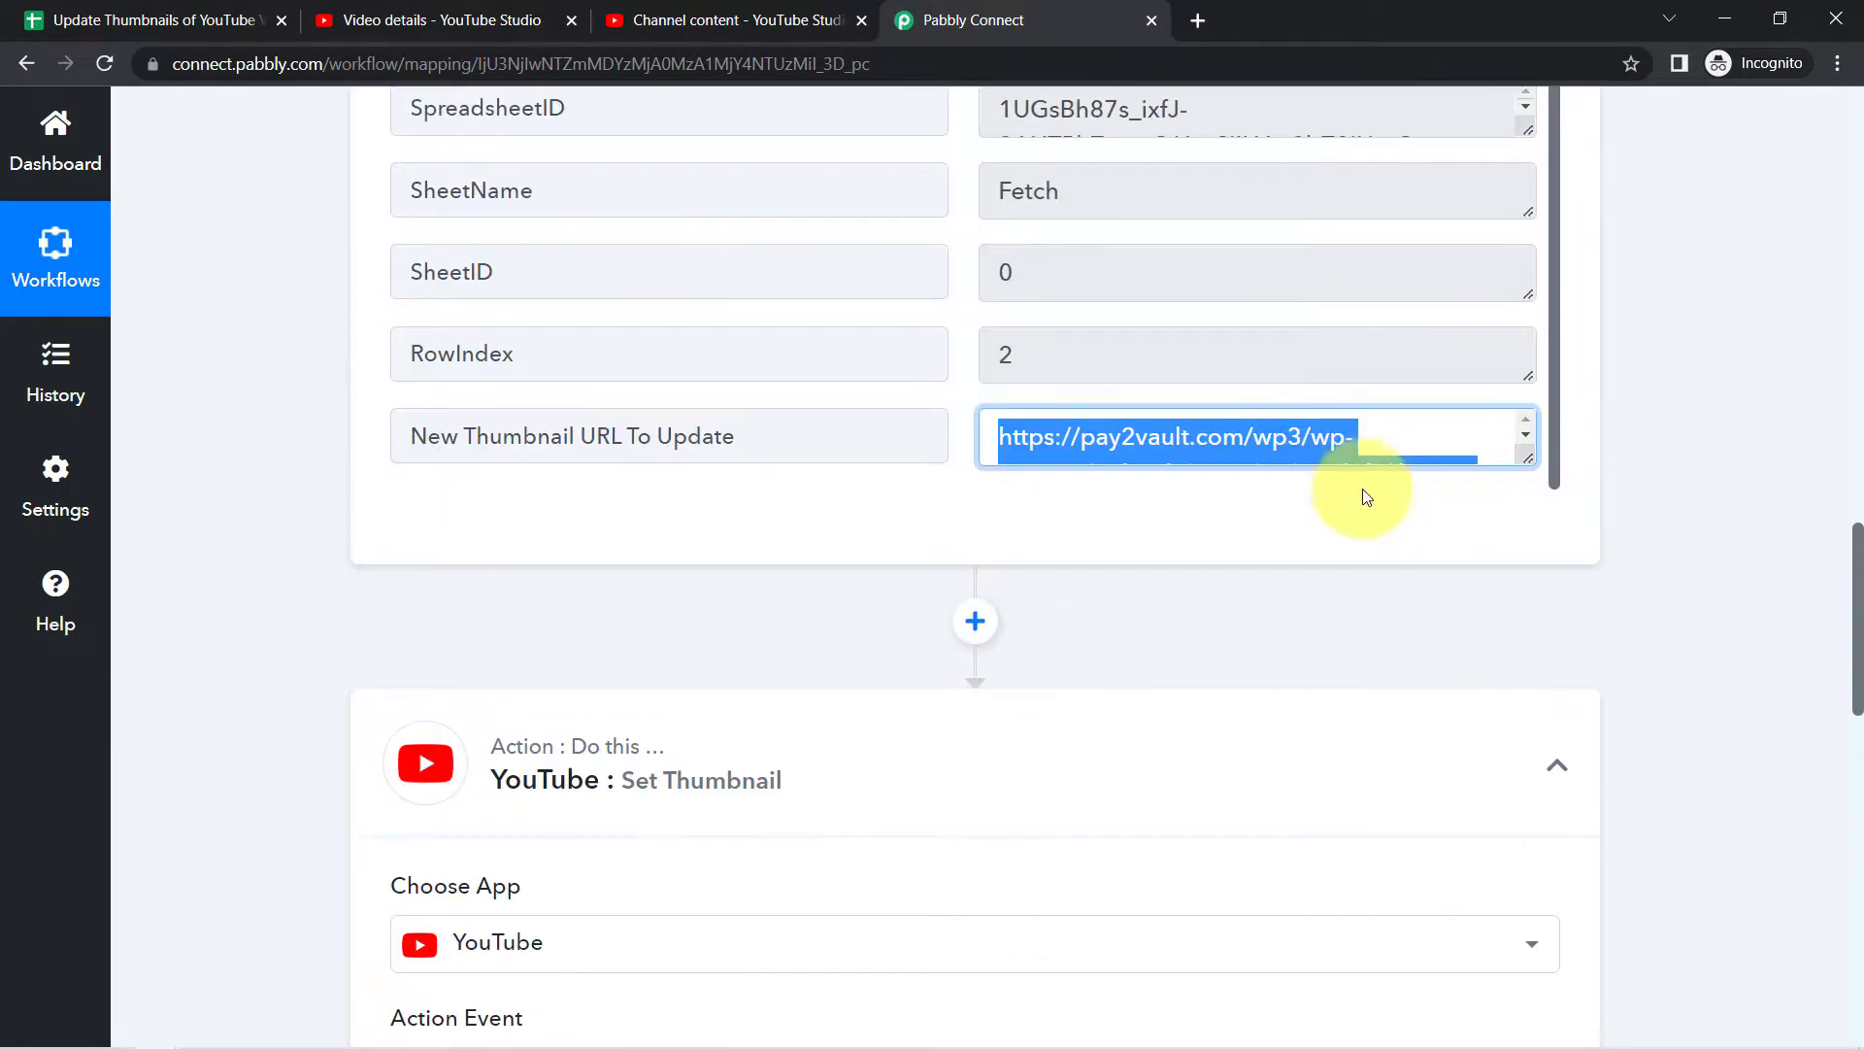
{"action": "double_click", "coordinate": [1277, 437]}
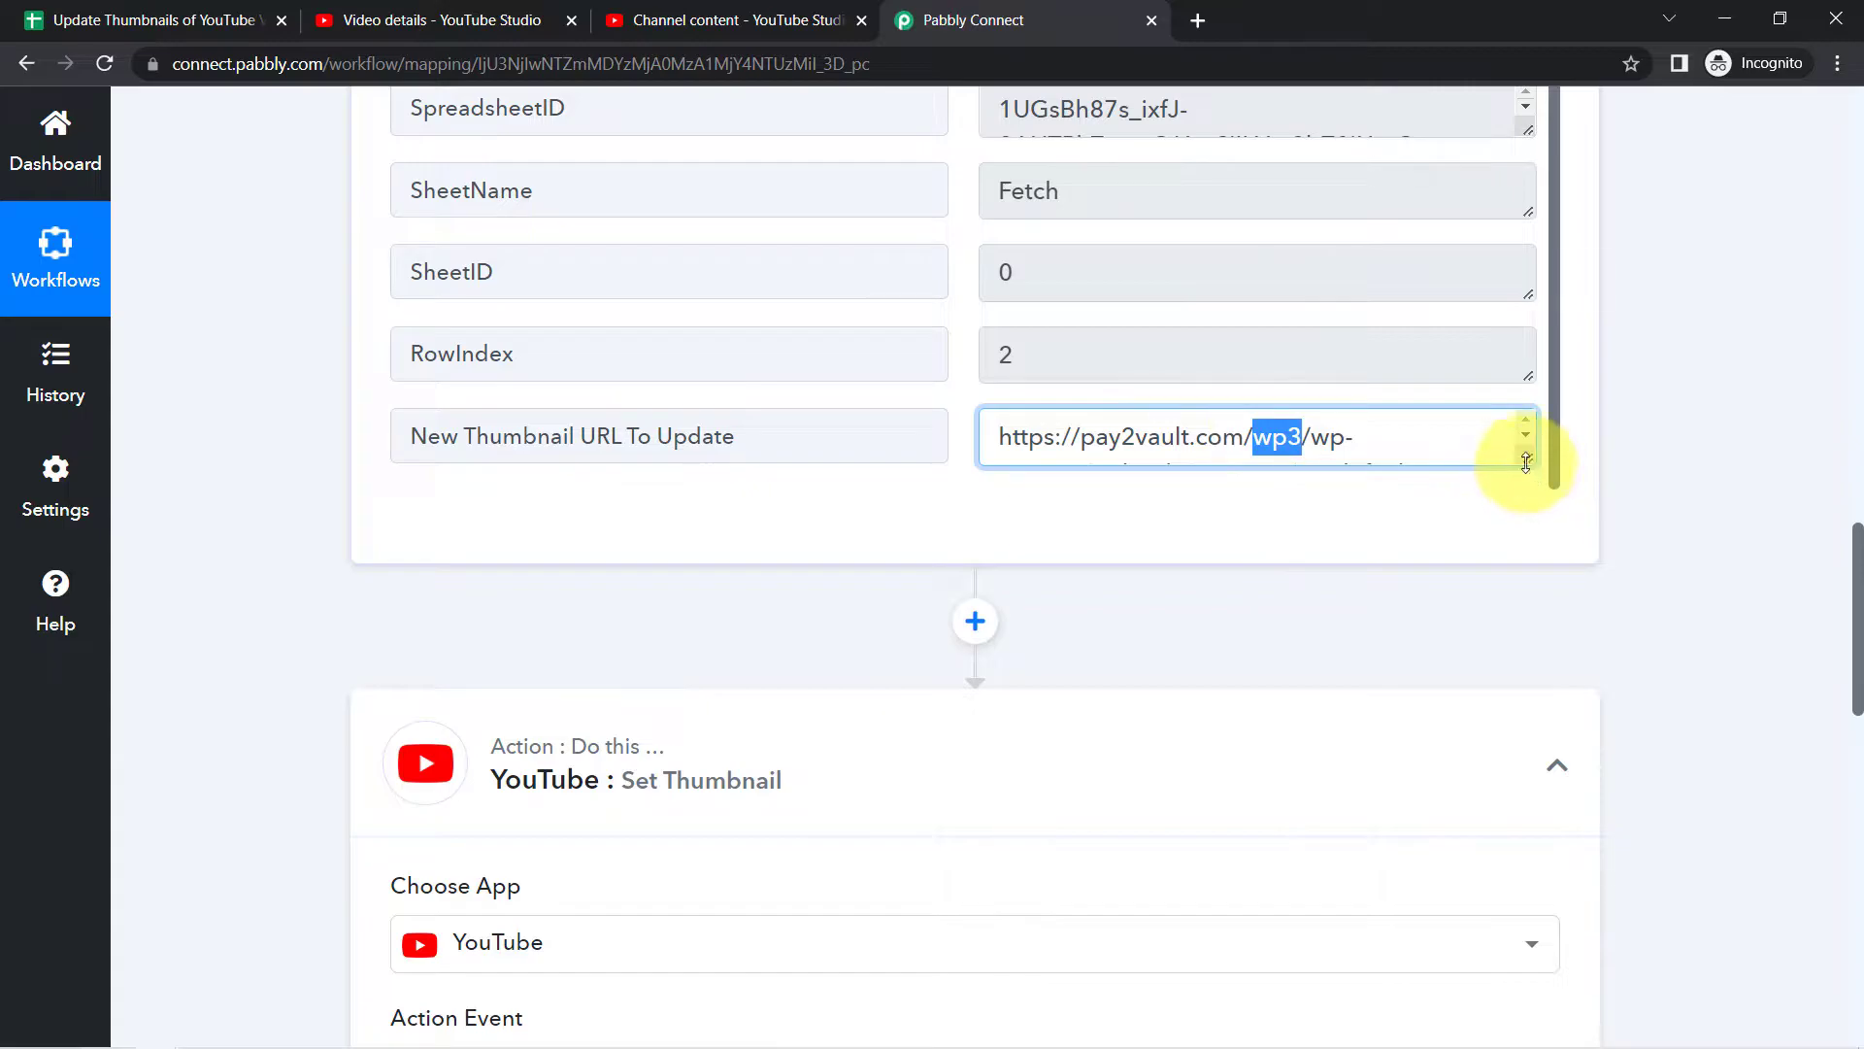
{"action": "left_click_drag", "start_coordinate": [1527, 463], "coordinate": [1524, 516]}
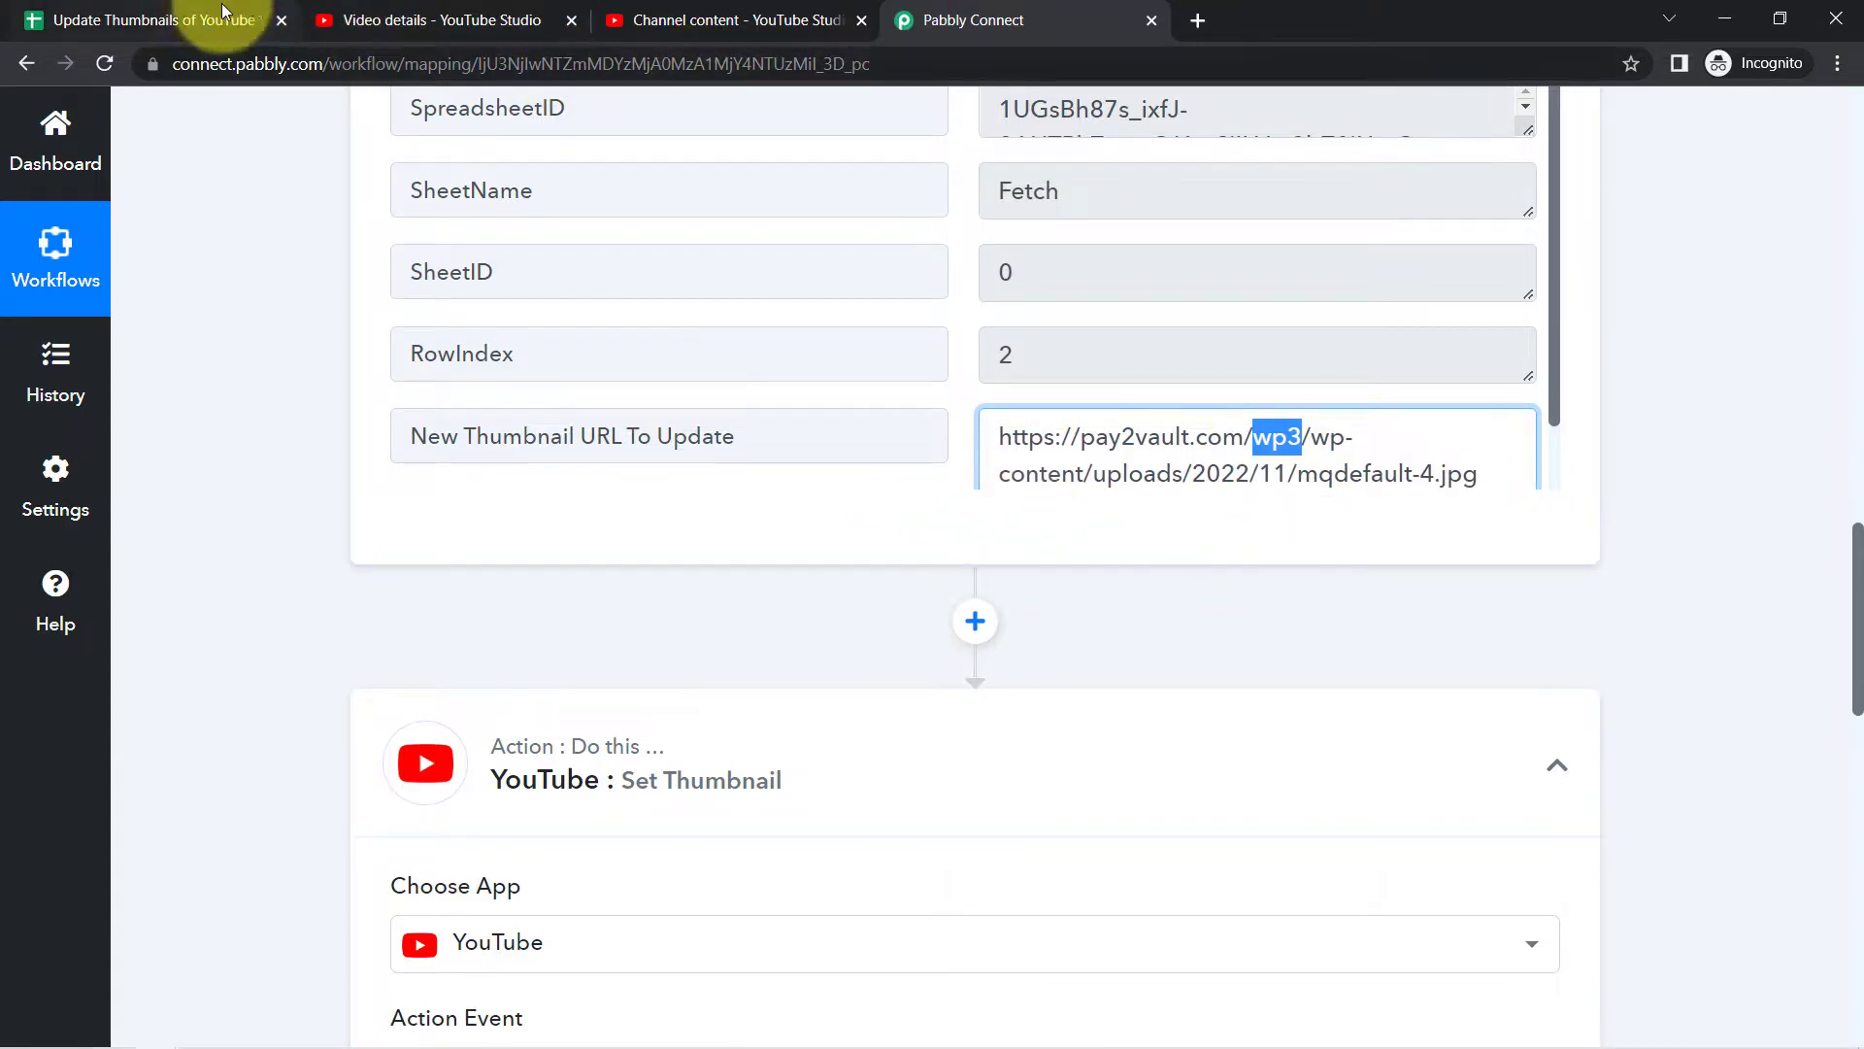
Highlight the video ID part of the URLs in spreadsheet cells A2 and A3 and compare it with the step's Video ID field.
{"action": "left_click", "coordinate": [218, 14]}
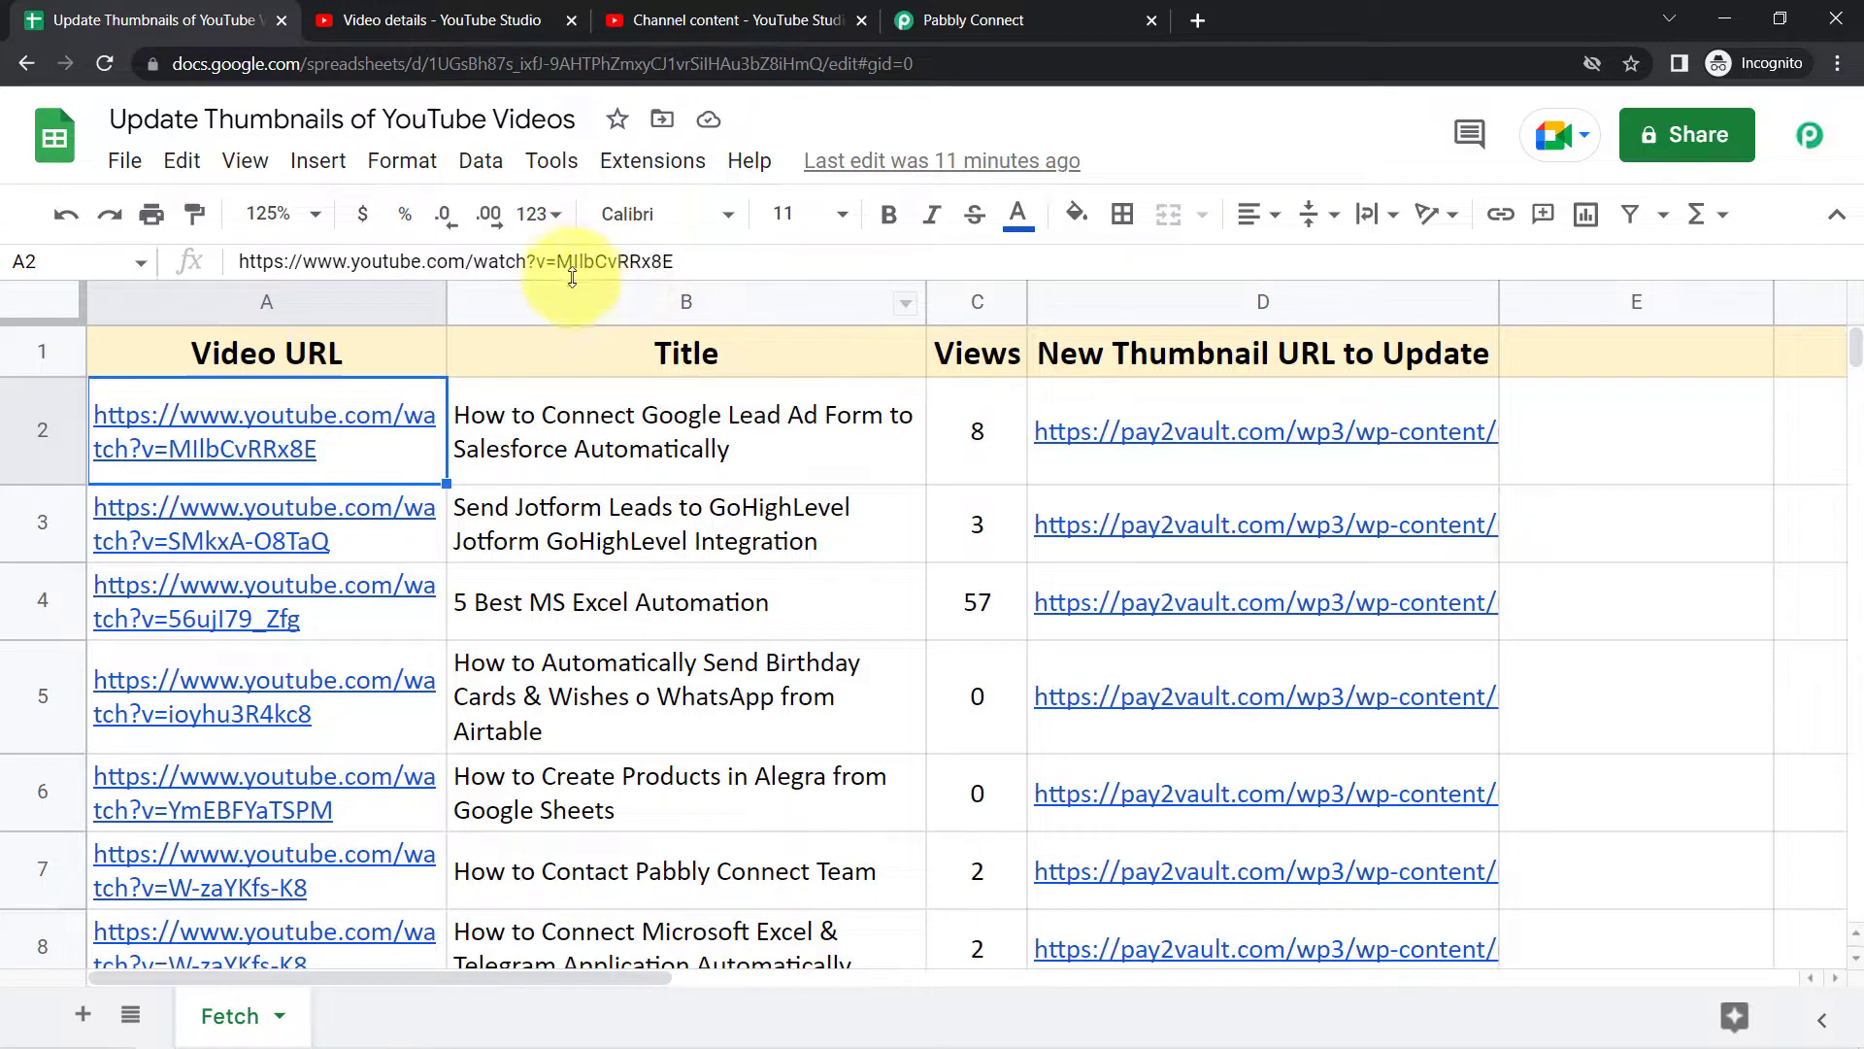
{"action": "left_click_drag", "start_coordinate": [559, 260], "coordinate": [652, 261]}
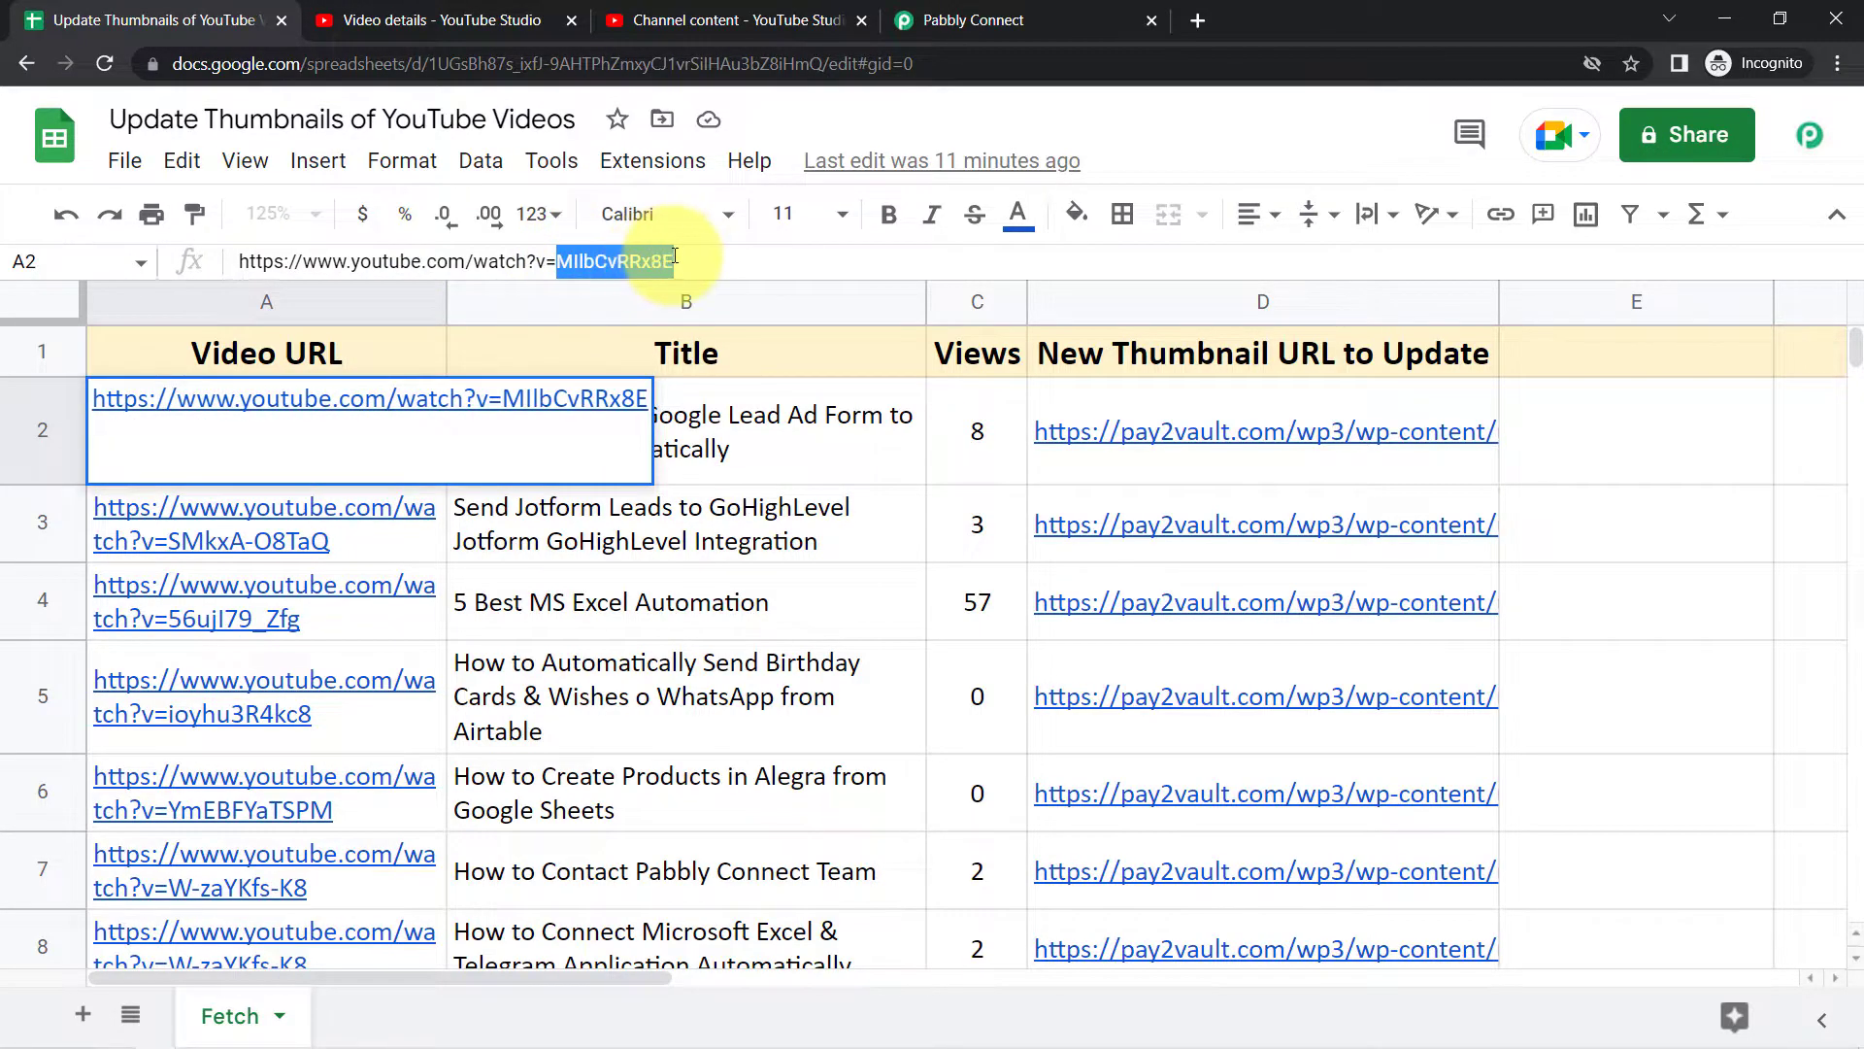
{"action": "triple_click", "coordinate": [631, 264]}
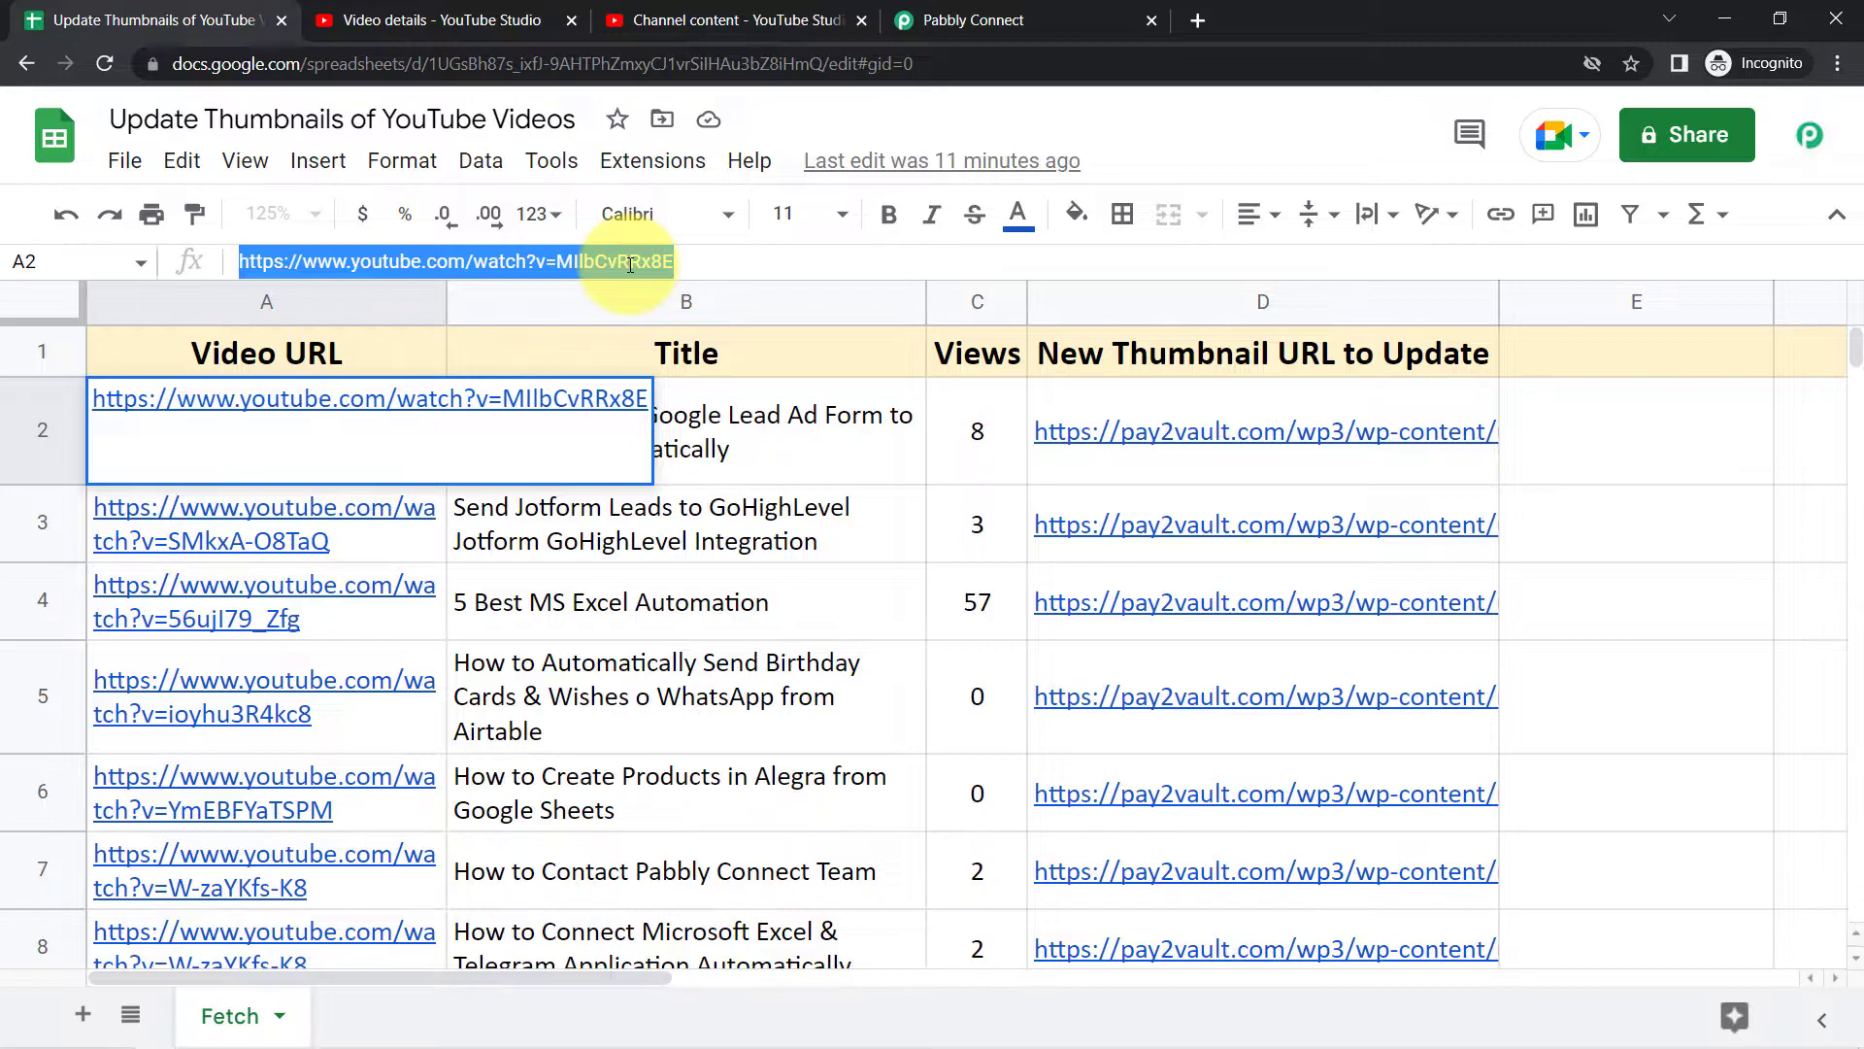
{"action": "left_click", "coordinate": [617, 264]}
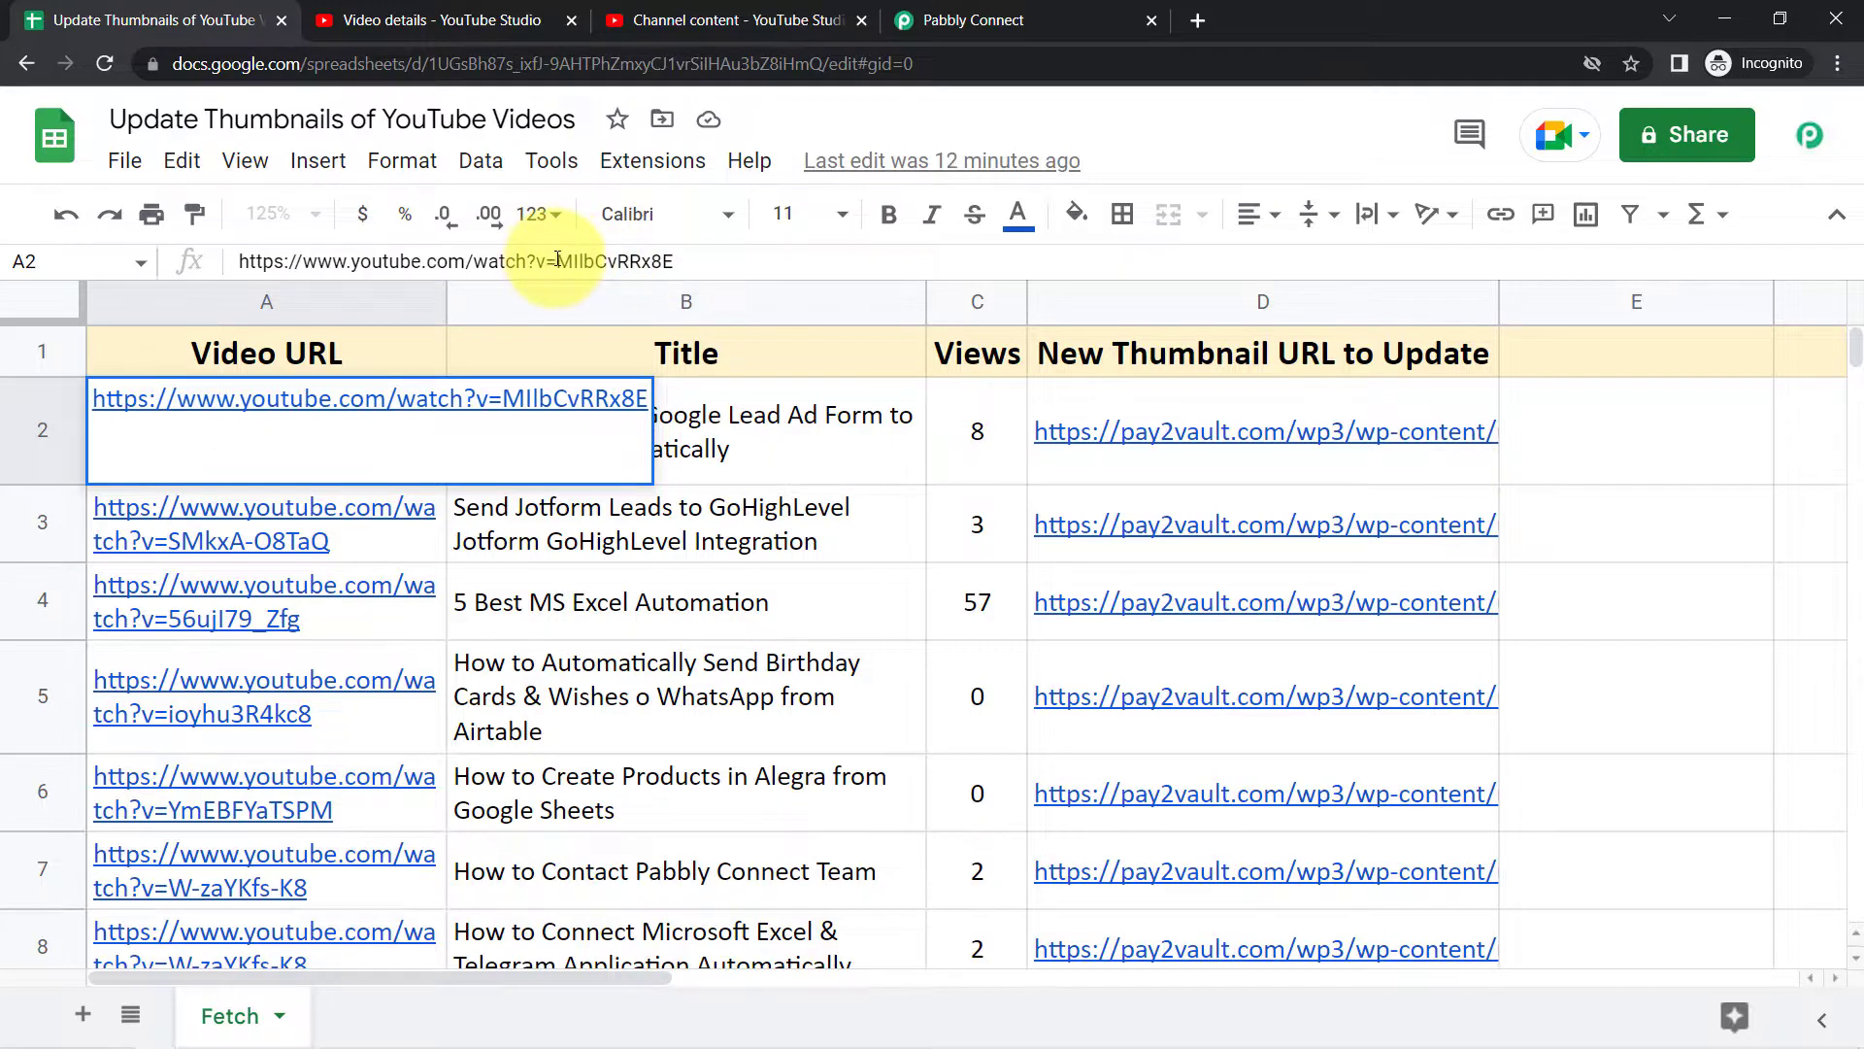
{"action": "left_click_drag", "start_coordinate": [591, 260], "coordinate": [680, 262]}
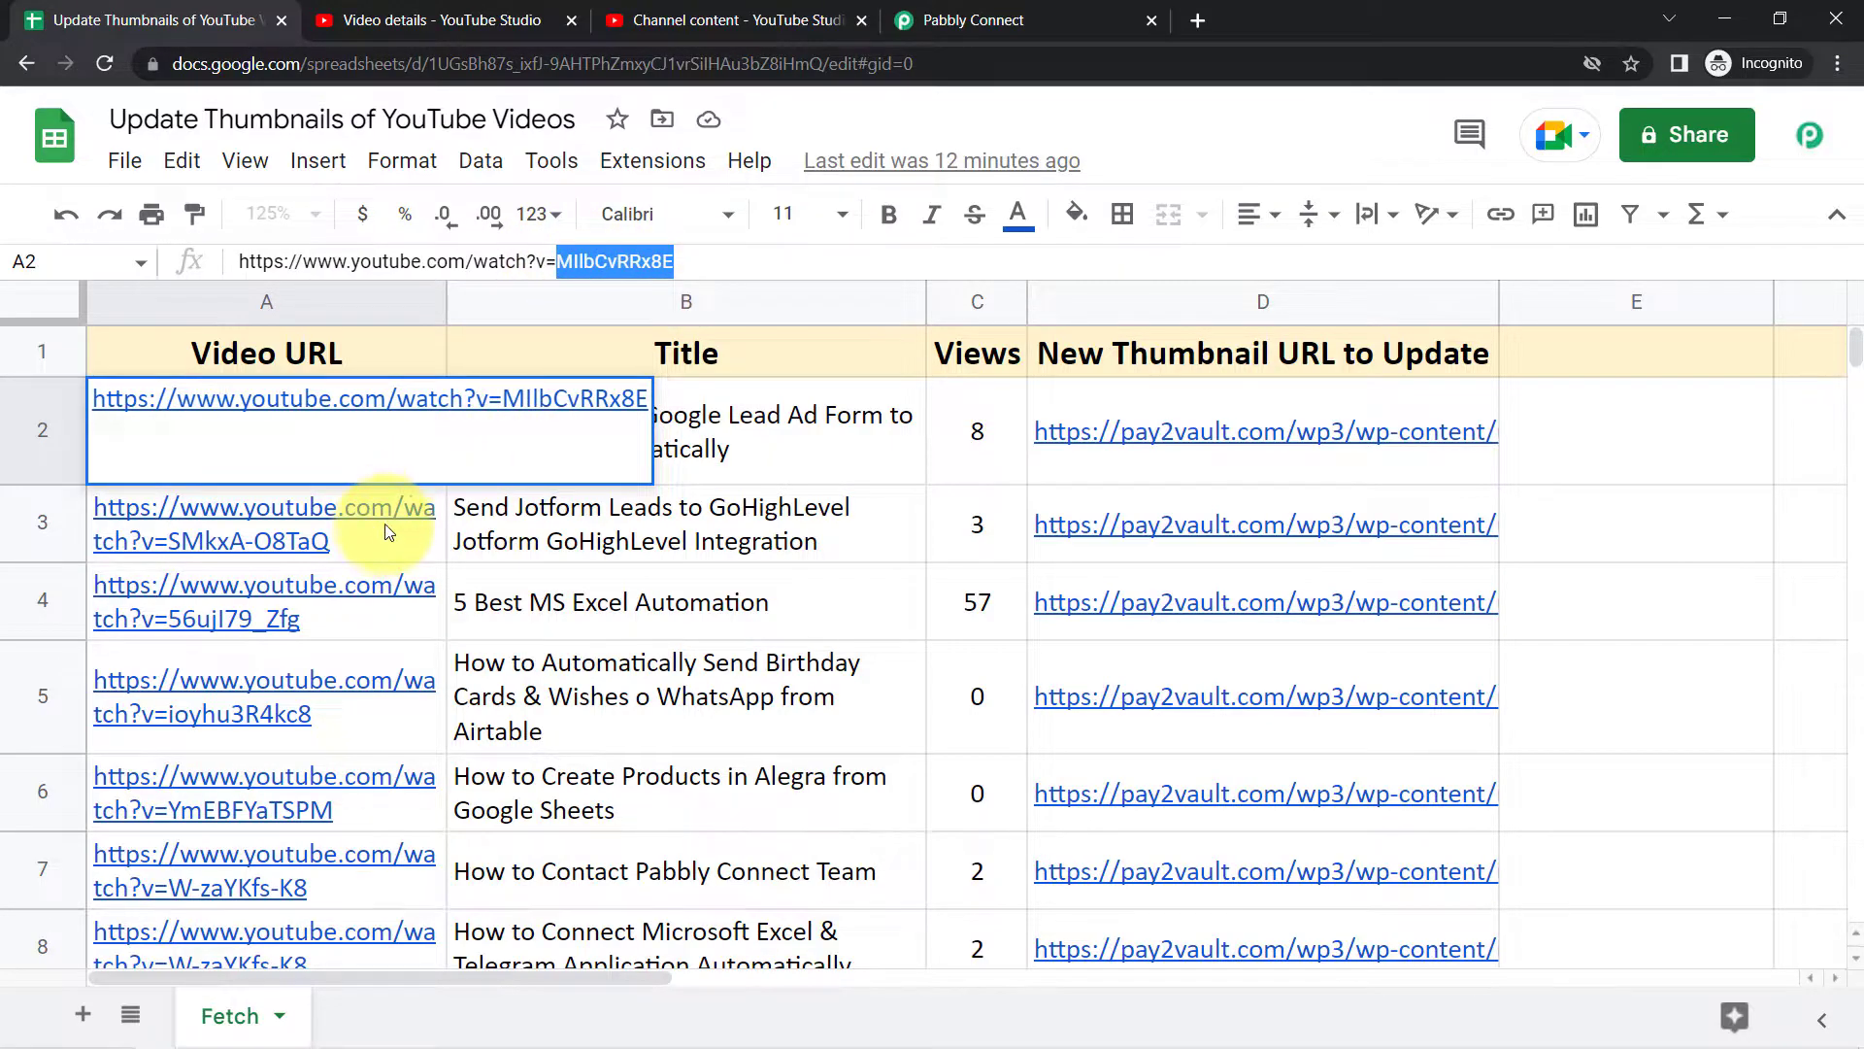
{"action": "left_click", "coordinate": [384, 535]}
{"action": "left_click_drag", "start_coordinate": [558, 262], "coordinate": [682, 262]}
{"action": "left_click", "coordinate": [623, 260]}
{"action": "left_click", "coordinate": [682, 262], "text": "shift"}
{"action": "left_click", "coordinate": [973, 19]}
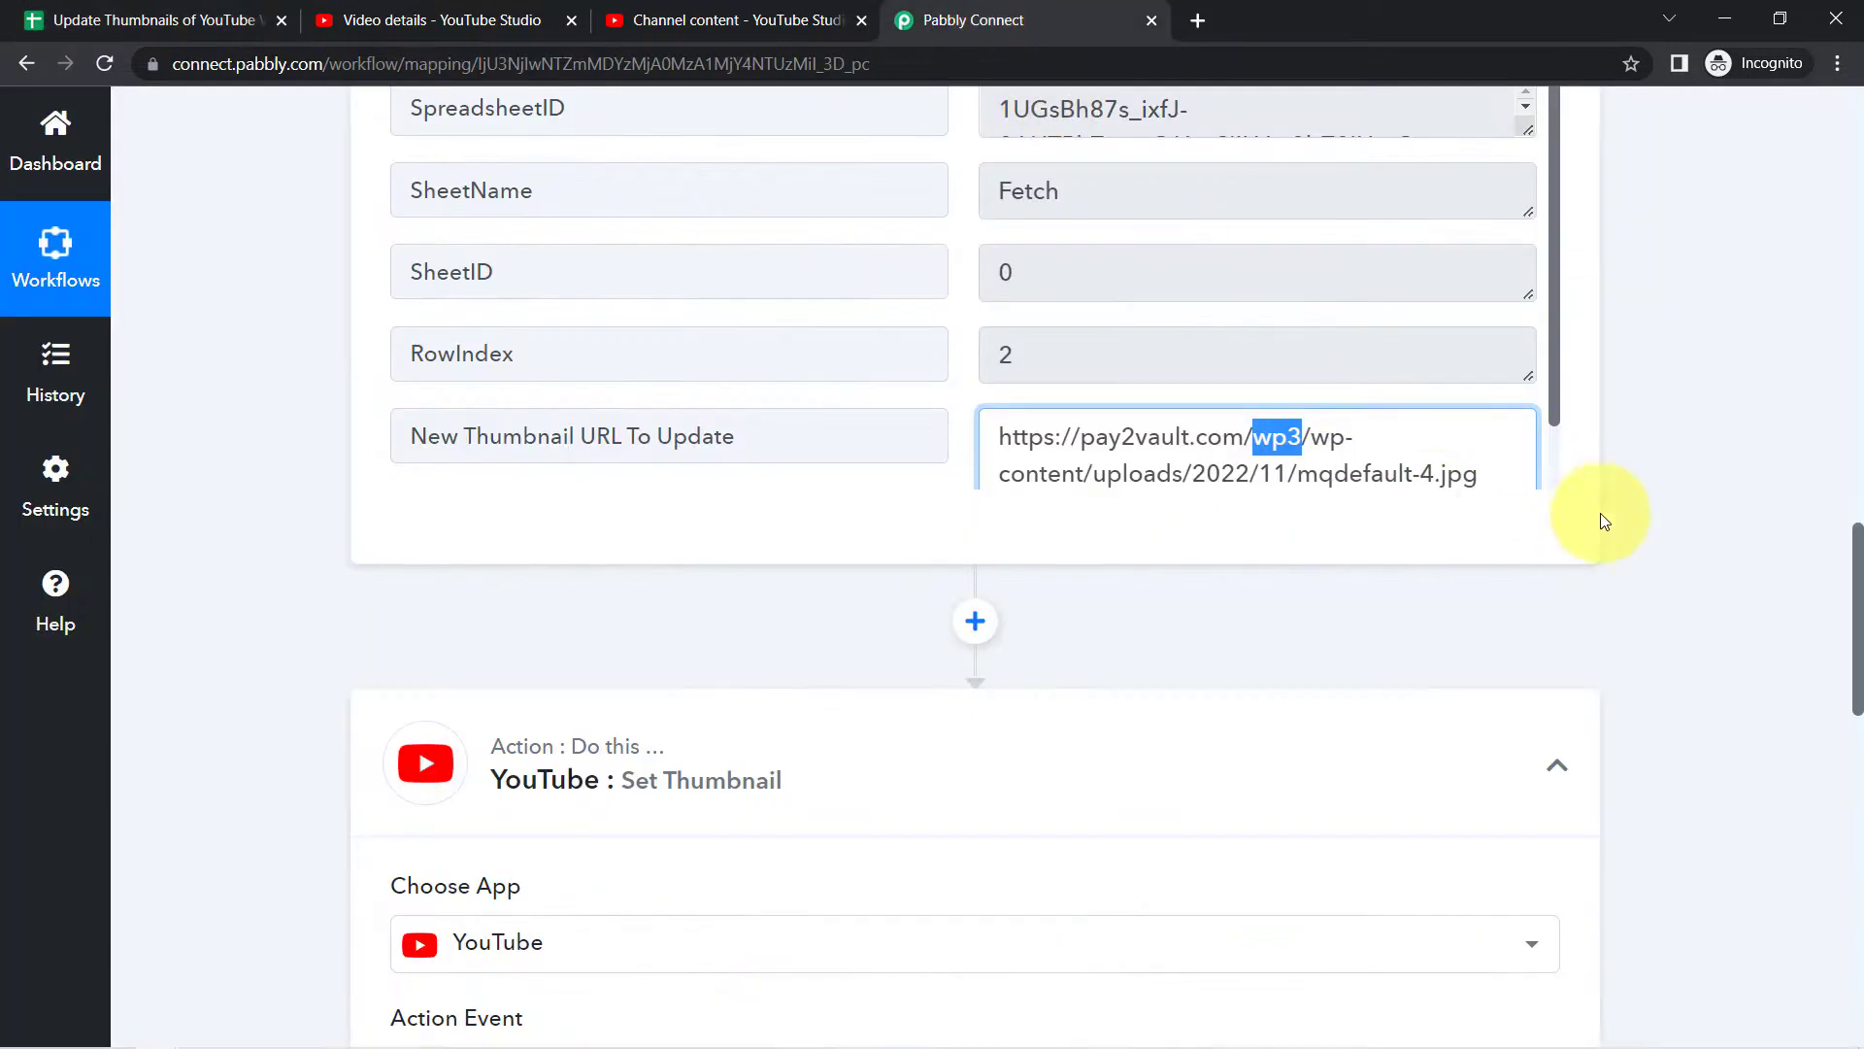
{"action": "scroll", "coordinate": [1856, 645], "scroll_direction": "down", "scroll_amount": 3}
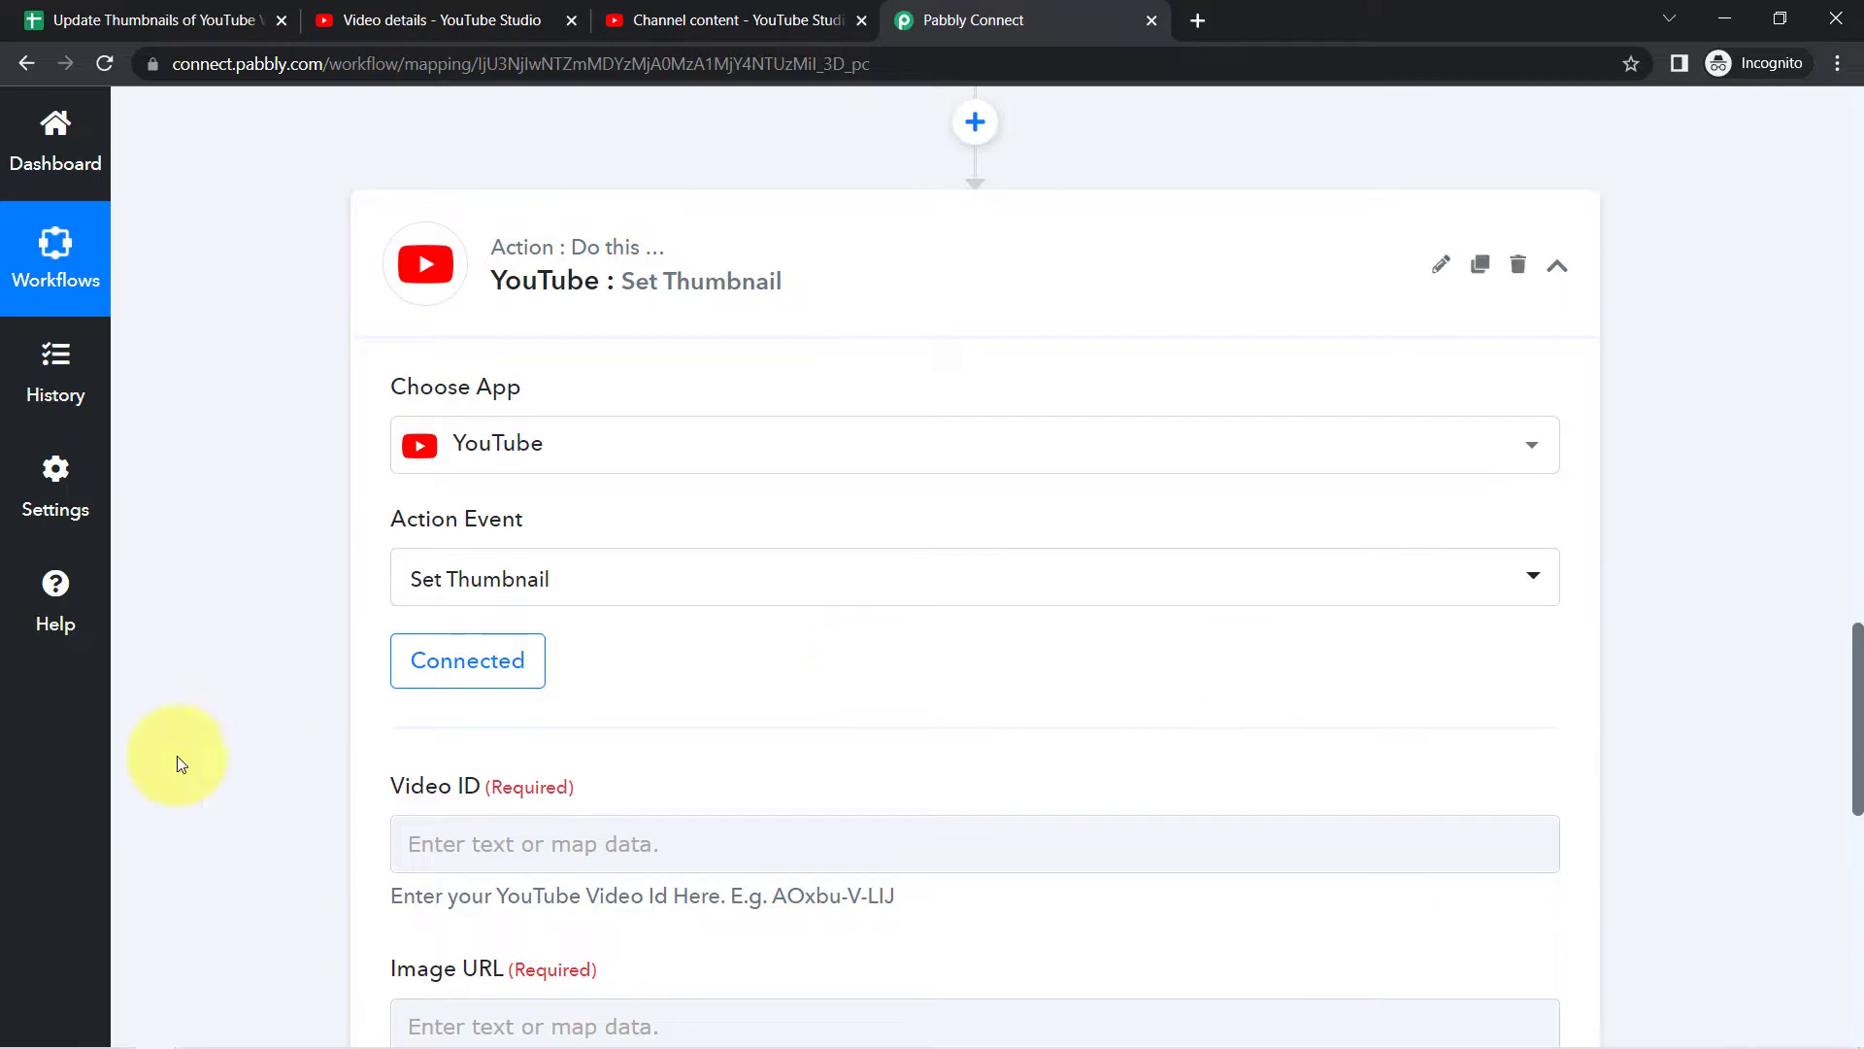
Switch to the Google Sheets spreadsheet and insert two blank columns directly after the Video URL column.
{"action": "left_click", "coordinate": [155, 19]}
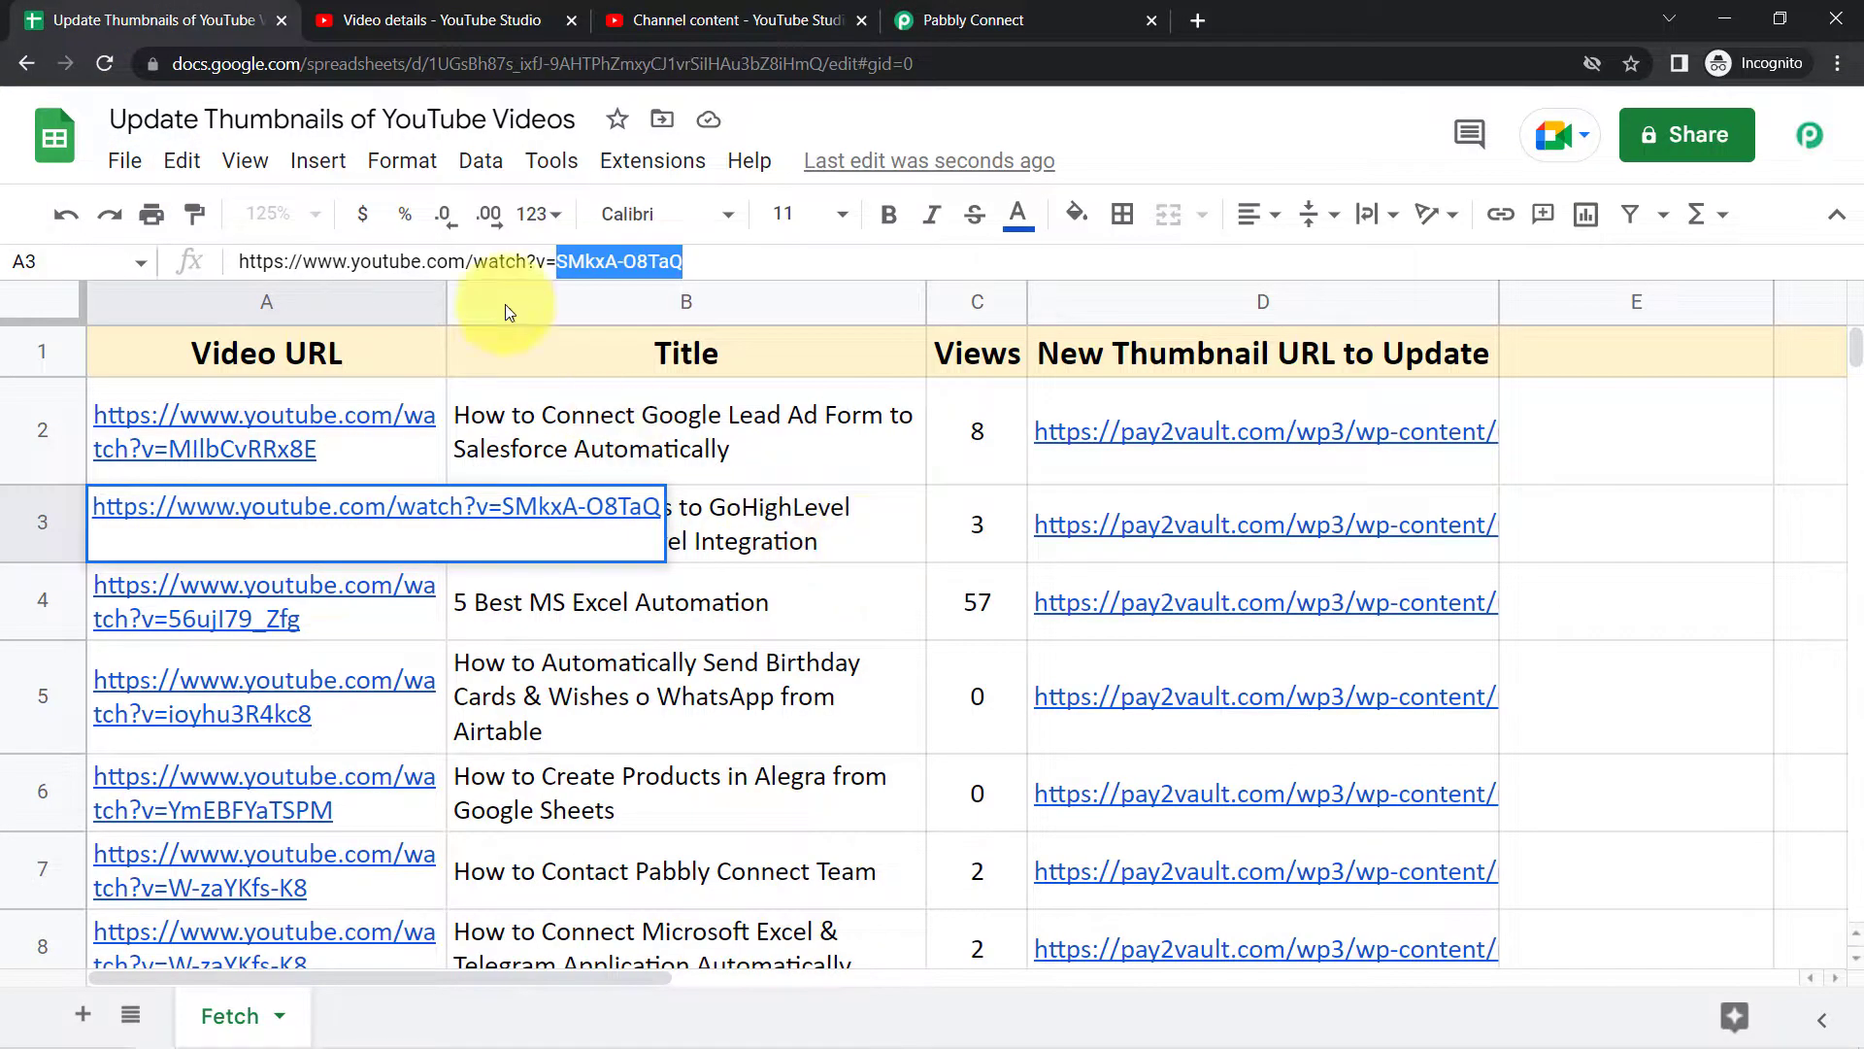
{"action": "left_click", "coordinate": [408, 302]}
{"action": "left_click", "coordinate": [318, 160]}
{"action": "mouse_move", "coordinate": [395, 319]}
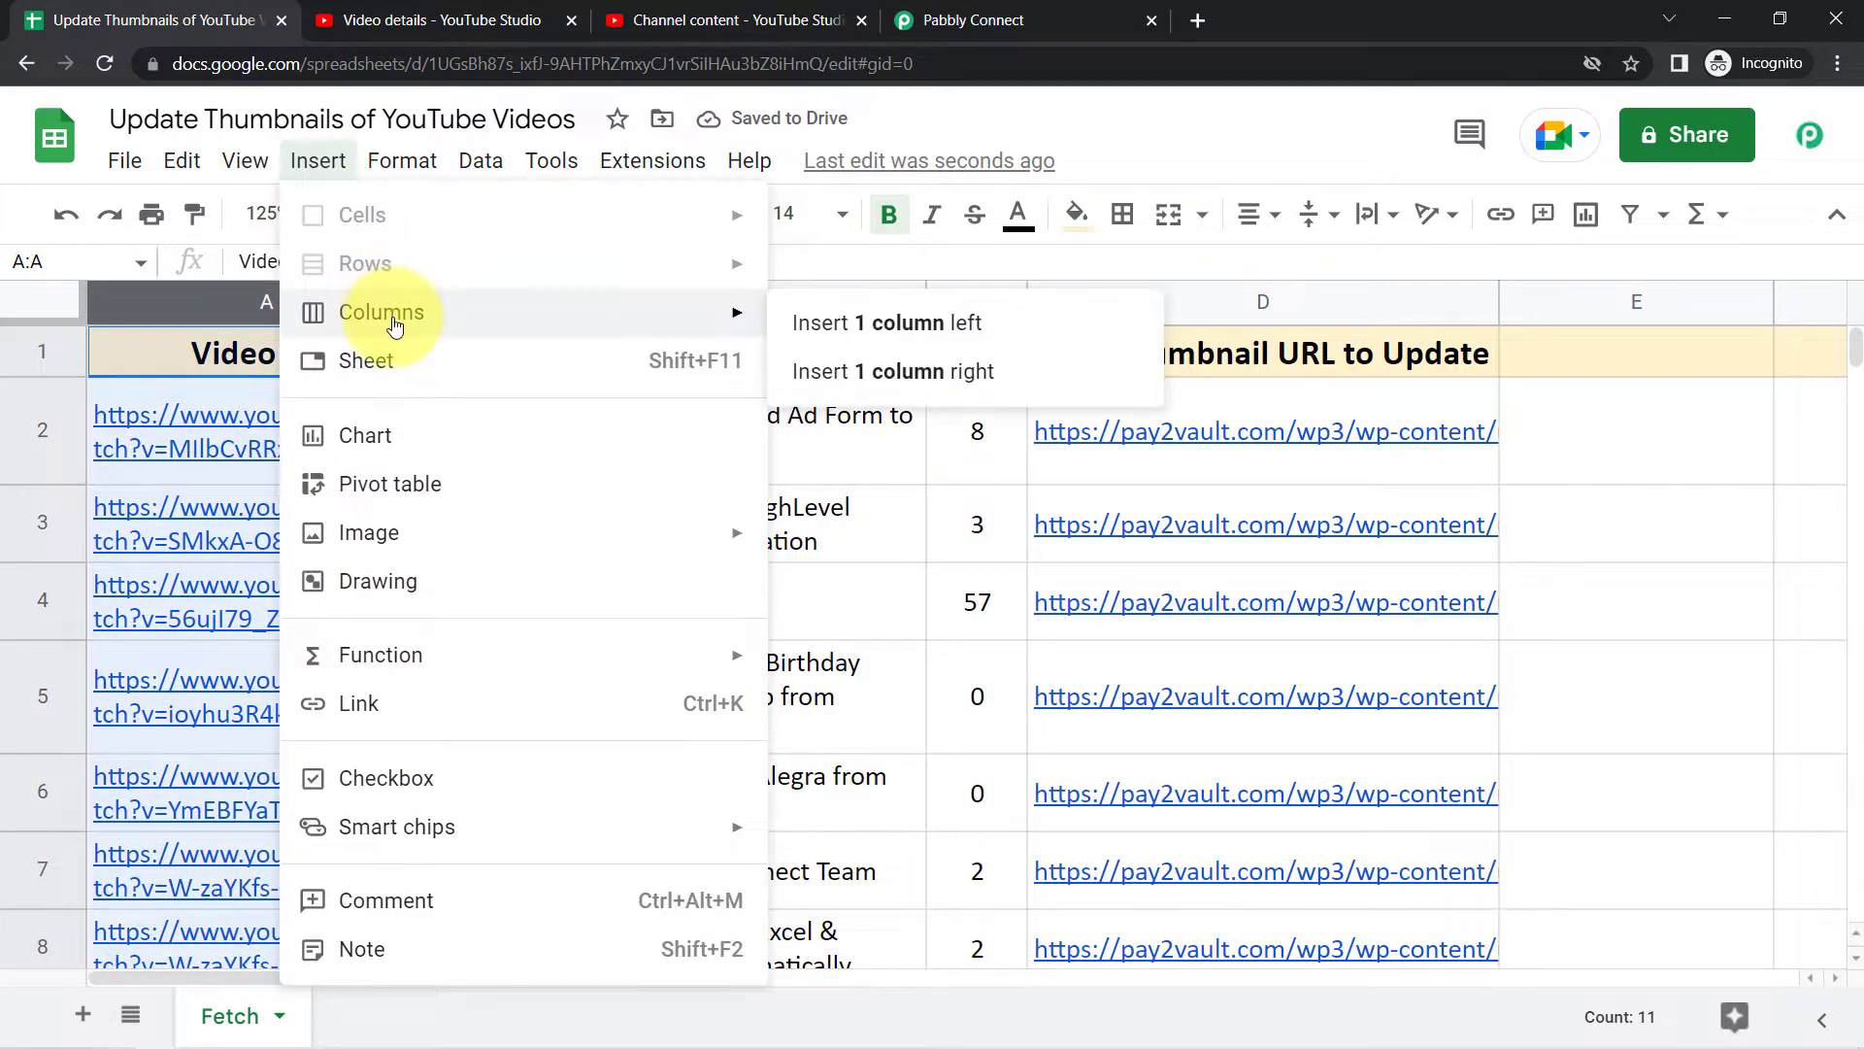
{"action": "left_click", "coordinate": [806, 370]}
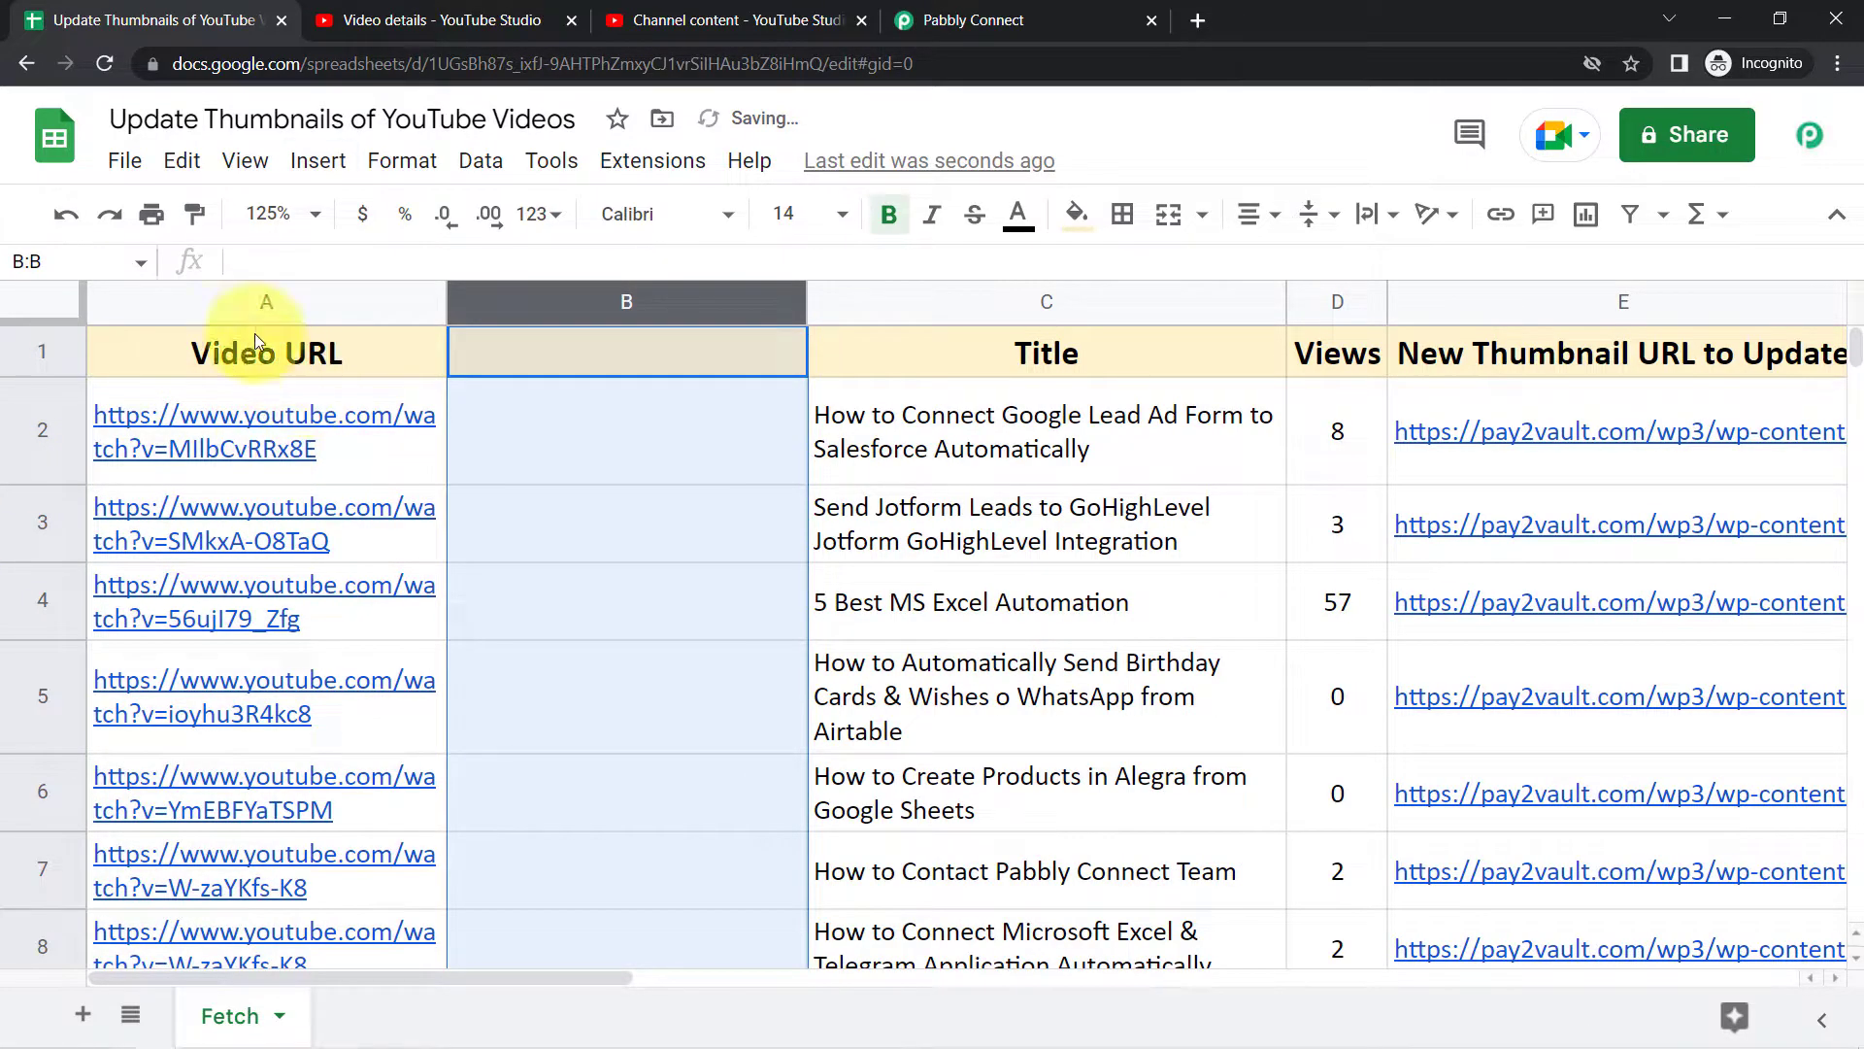
{"action": "left_click", "coordinate": [237, 305]}
{"action": "left_click", "coordinate": [316, 162]}
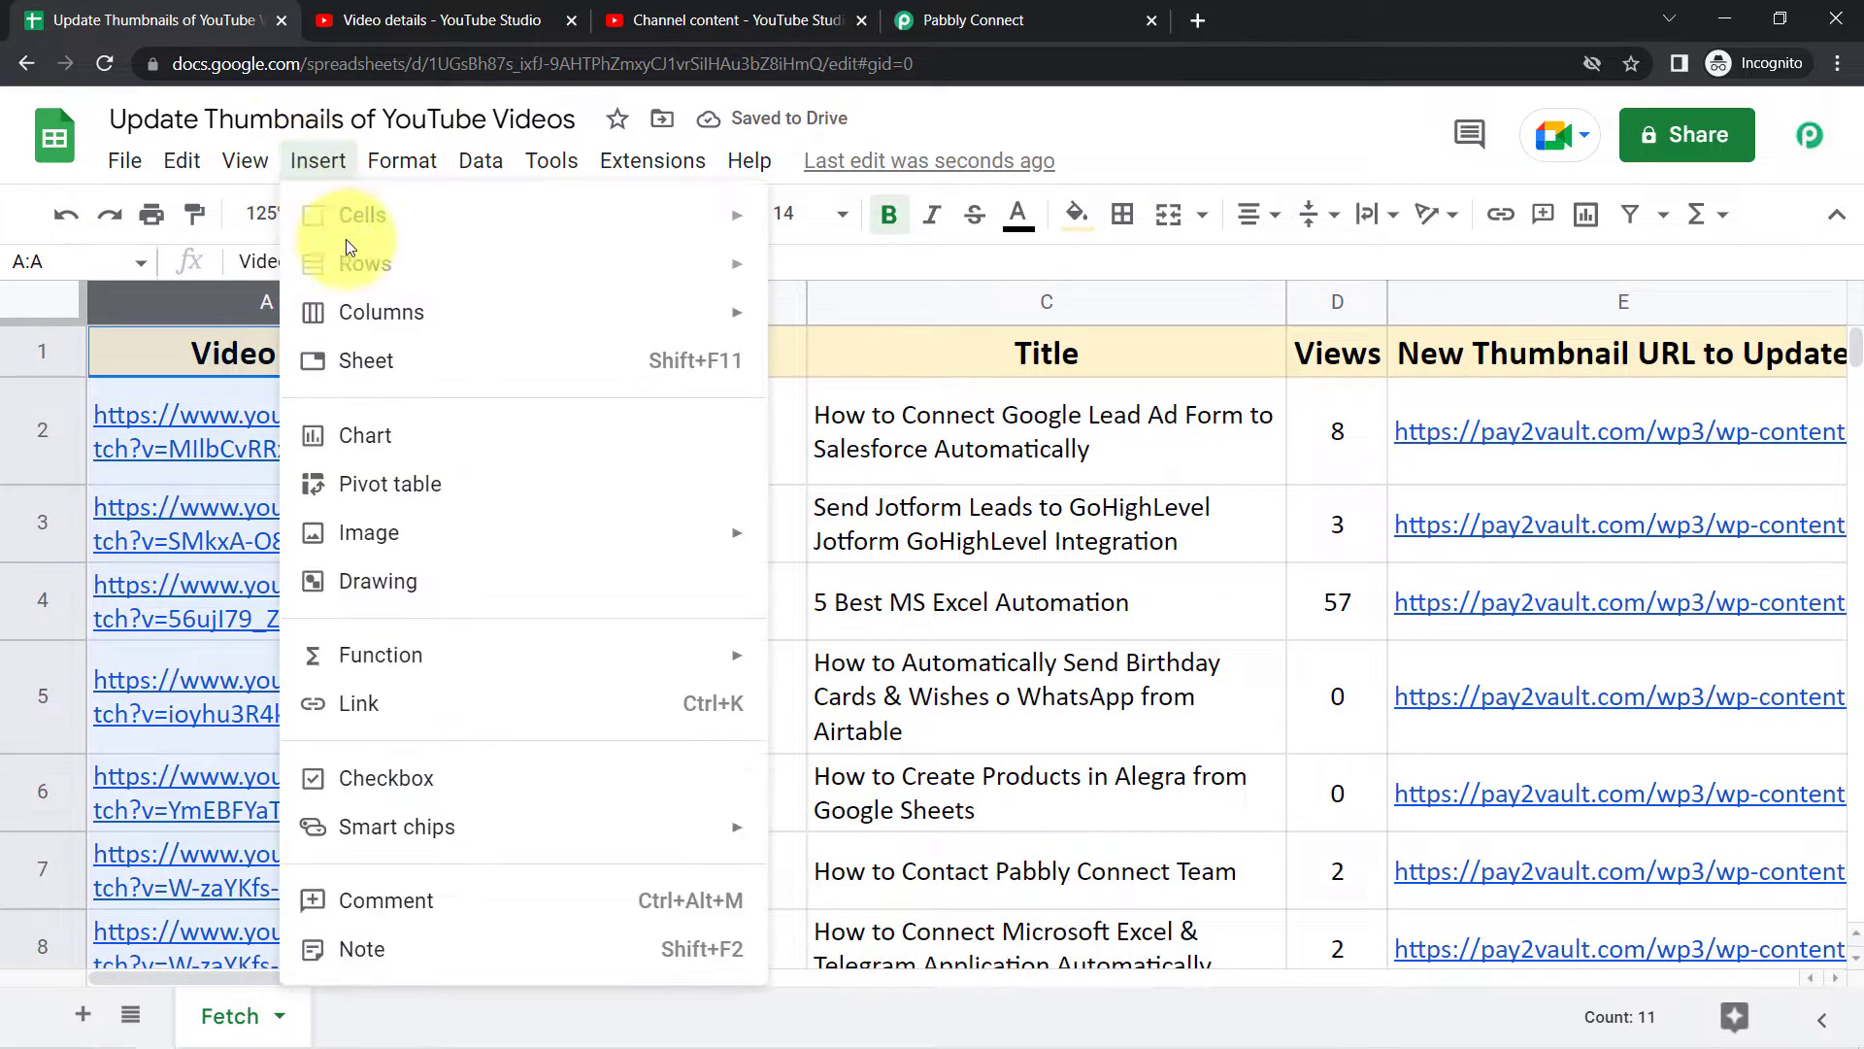
{"action": "mouse_move", "coordinate": [428, 312]}
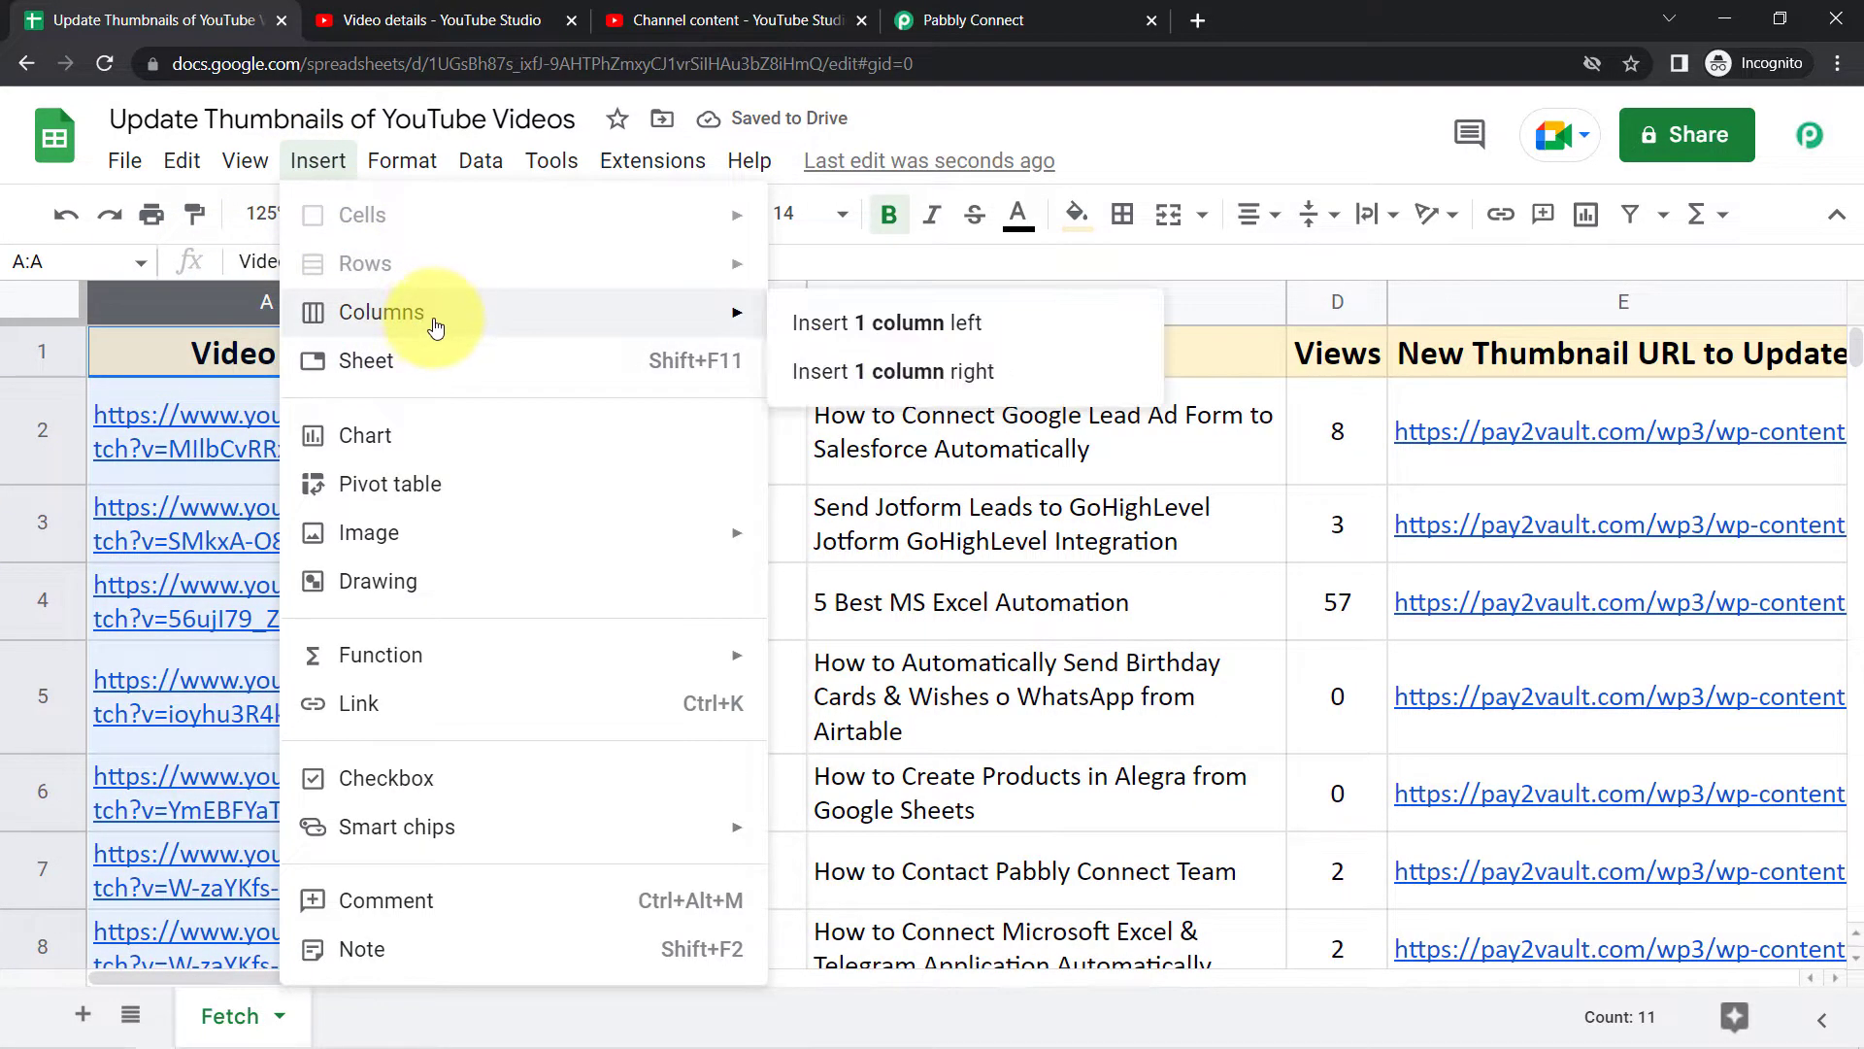
{"action": "left_click", "coordinate": [804, 367]}
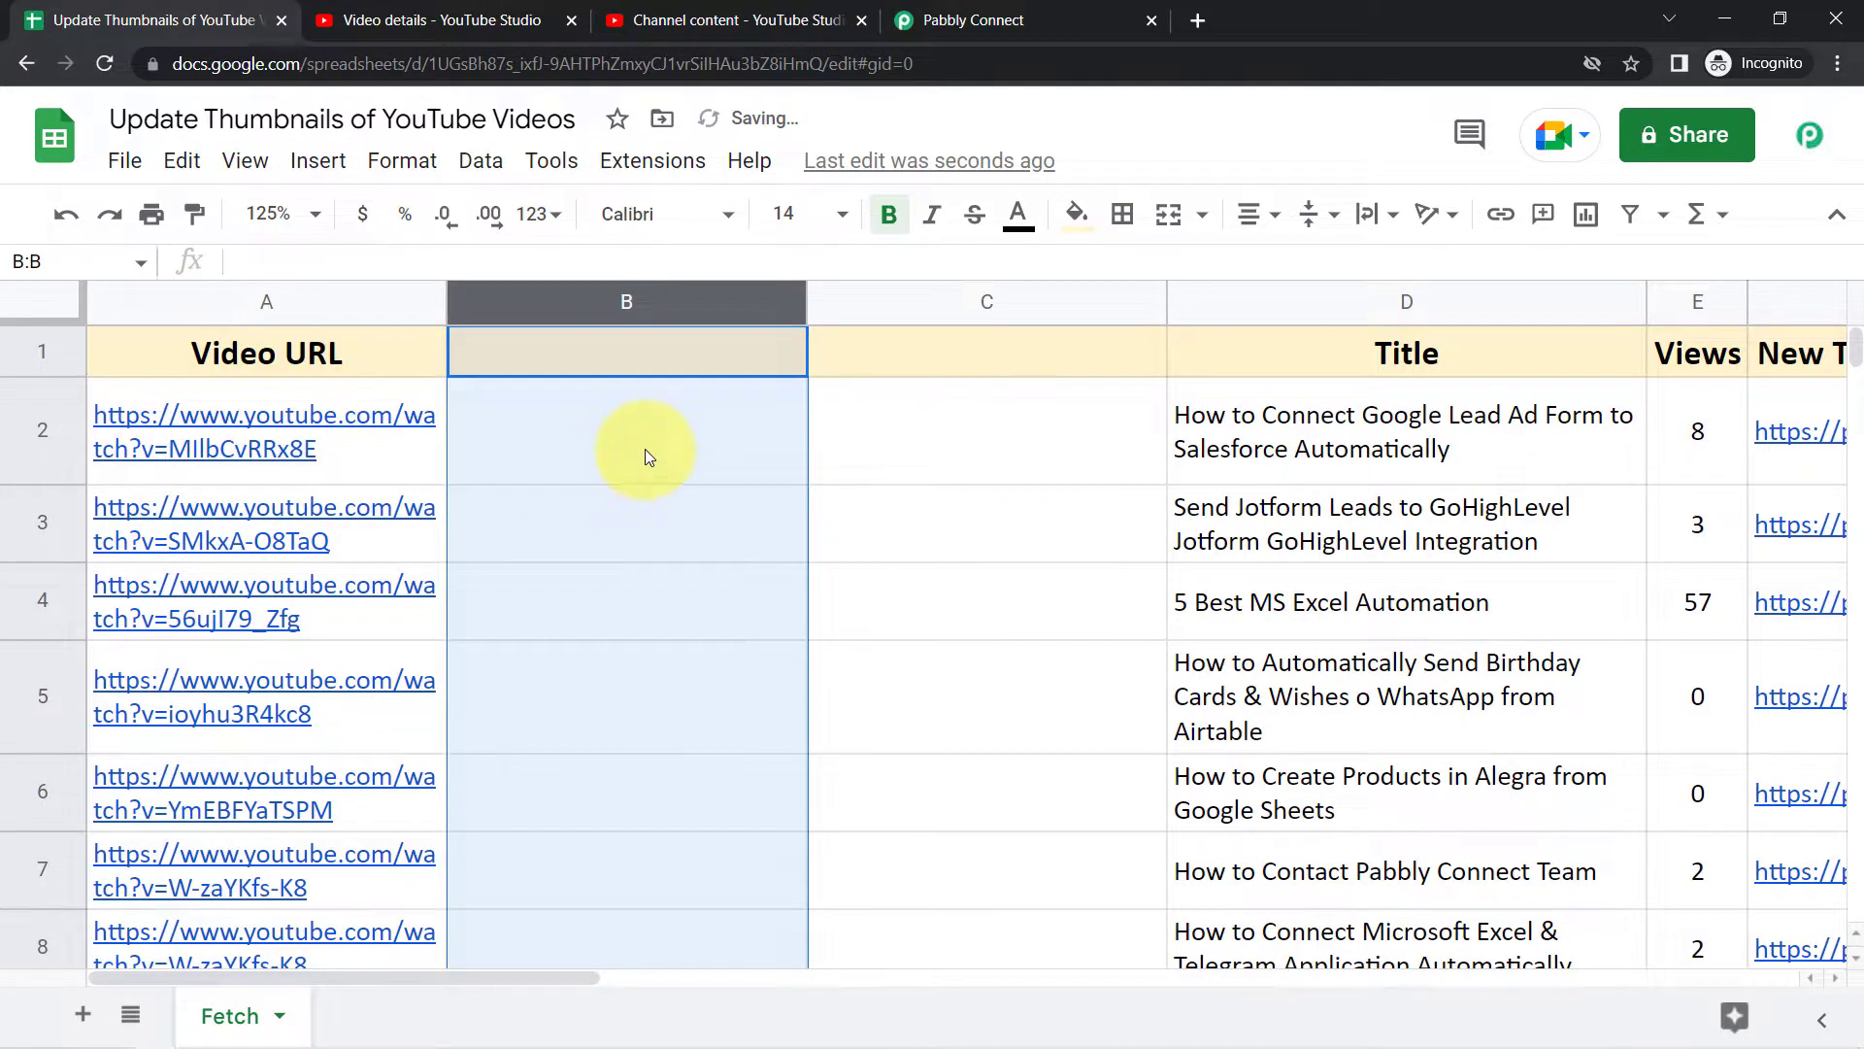
Enter the formula =SPLIT(A2,"=") in cell B2 to separate the video ID from the URL.
{"action": "left_click", "coordinate": [579, 439]}
{"action": "type", "text": "="}
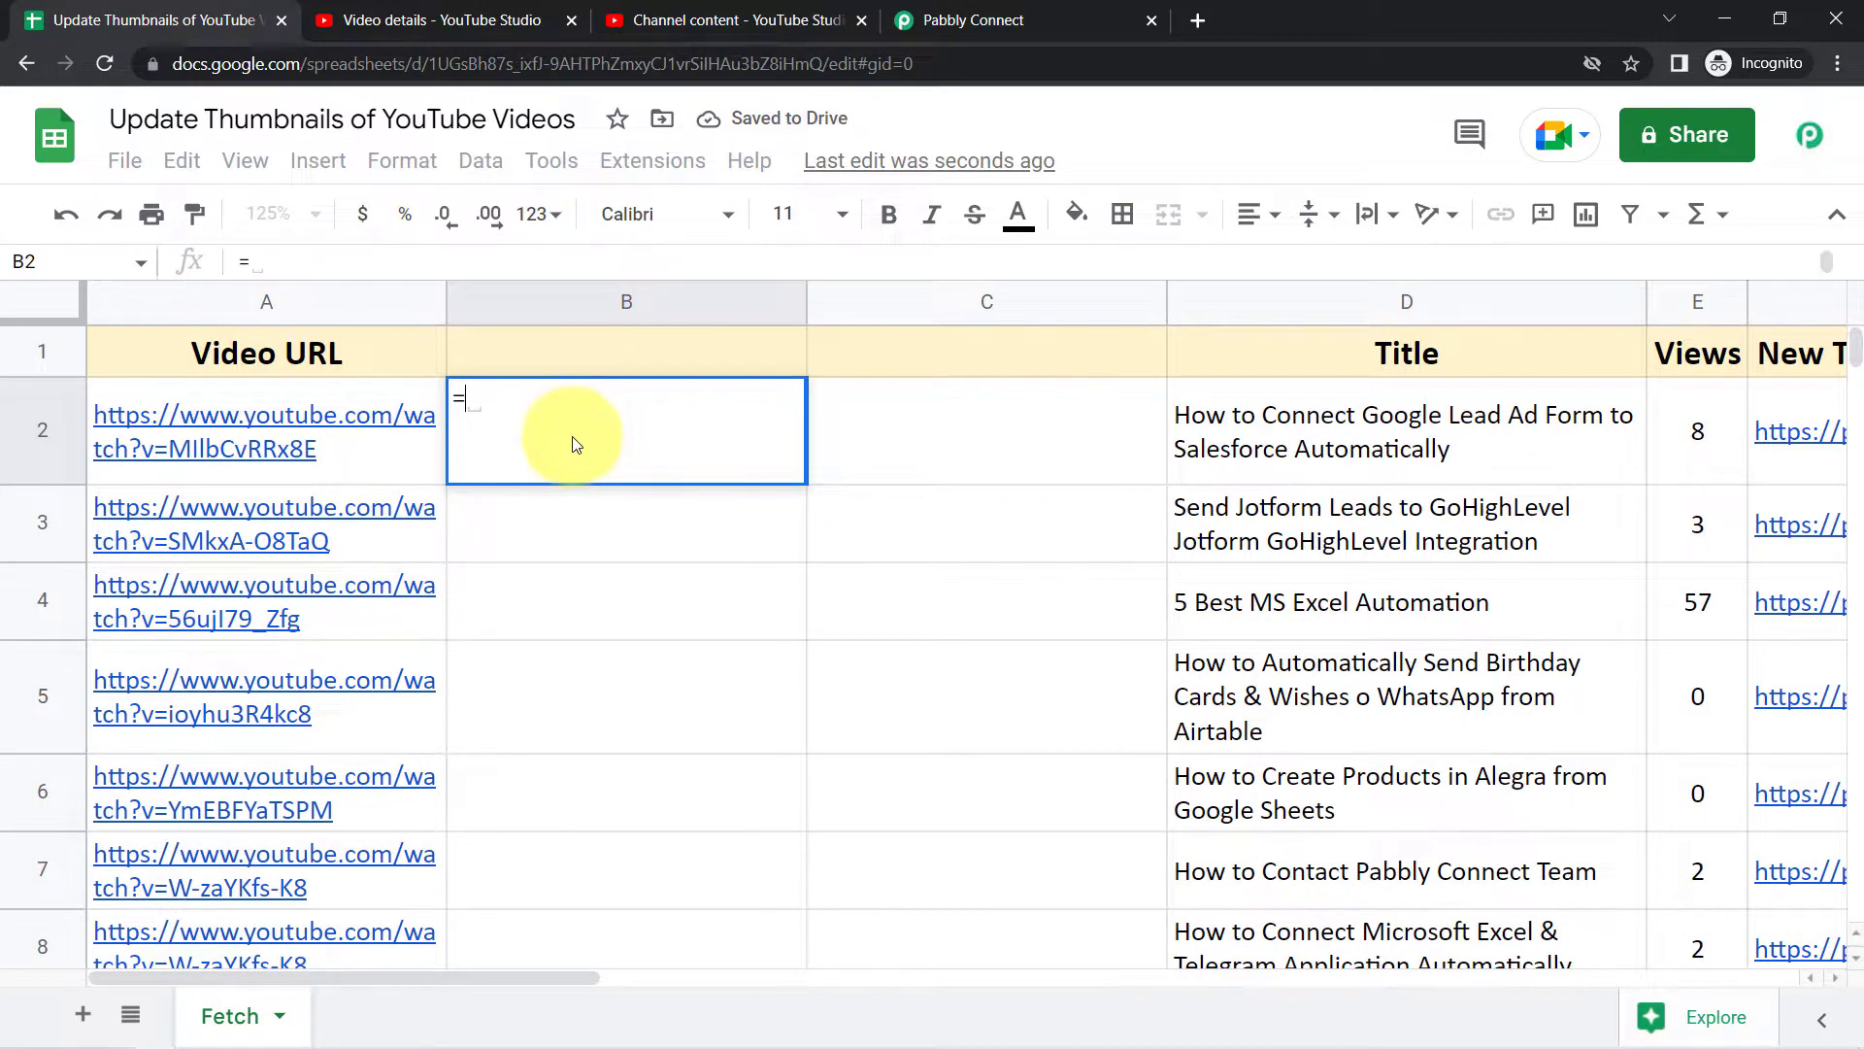
{"action": "type", "text": "spl"}
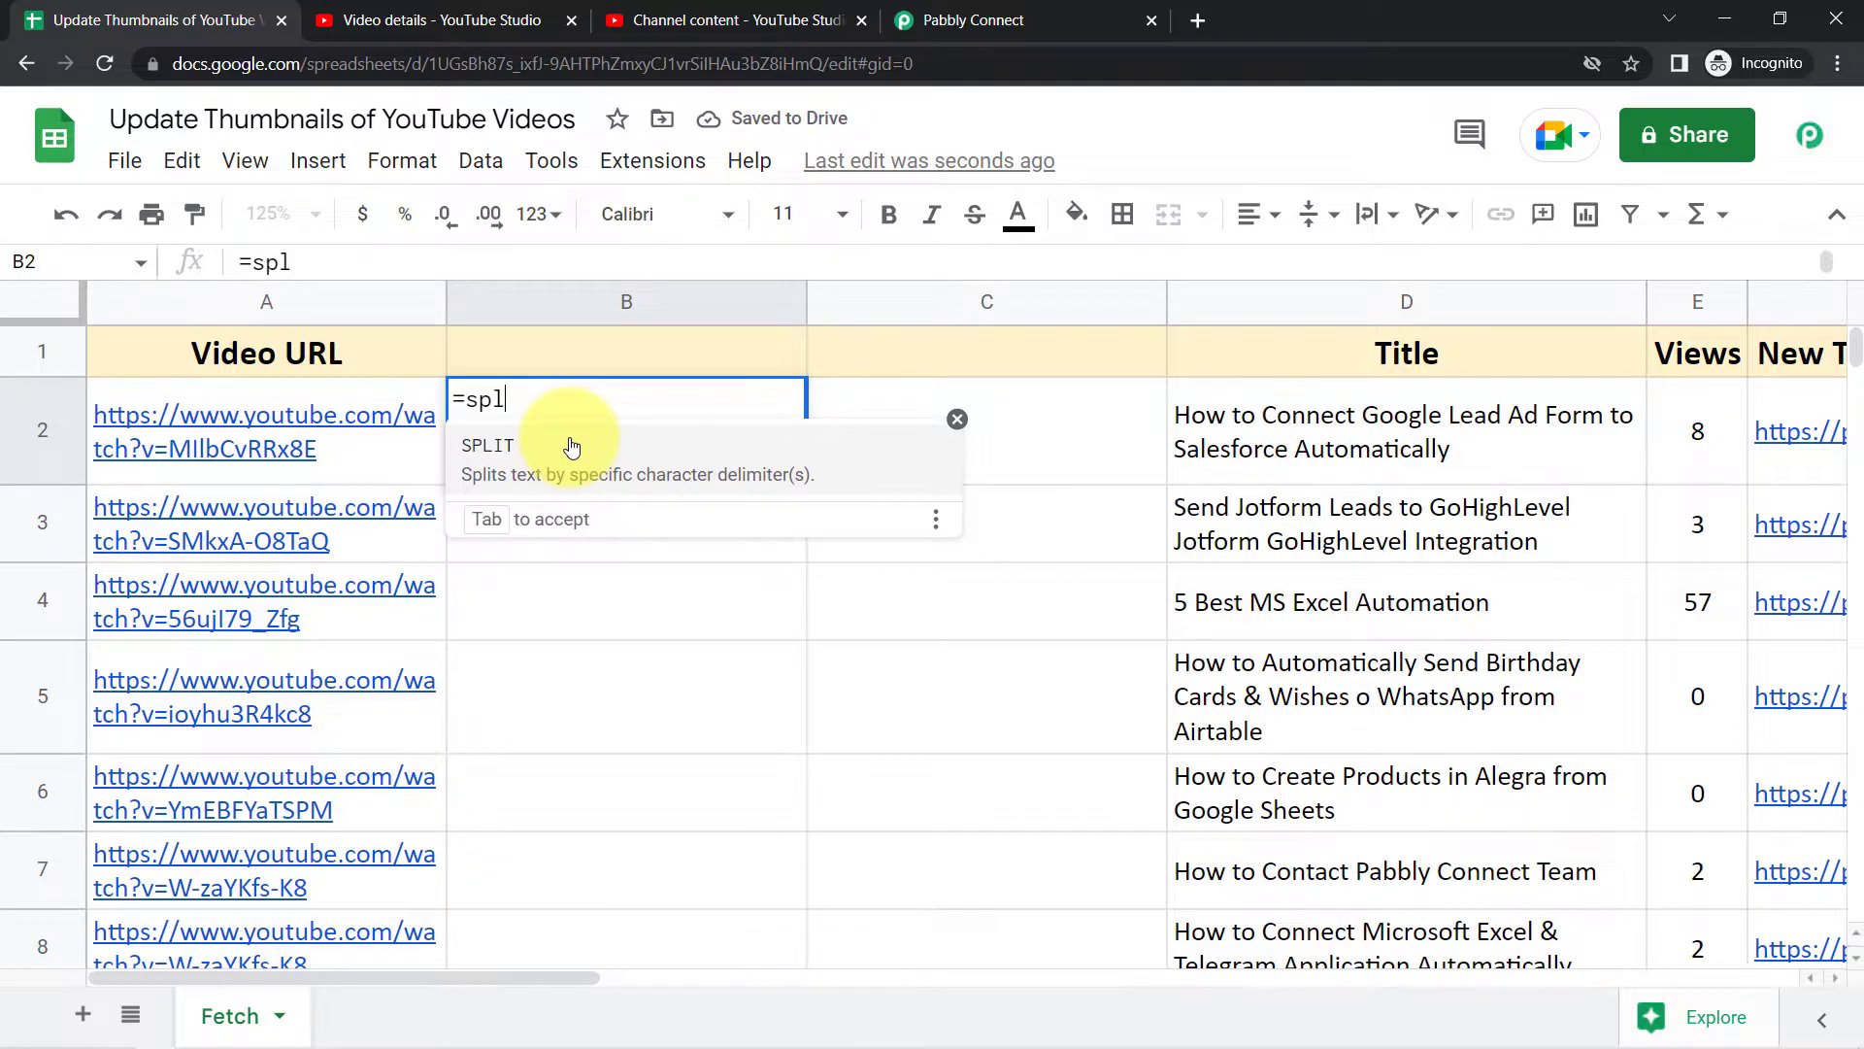
{"action": "key", "text": "Tab"}
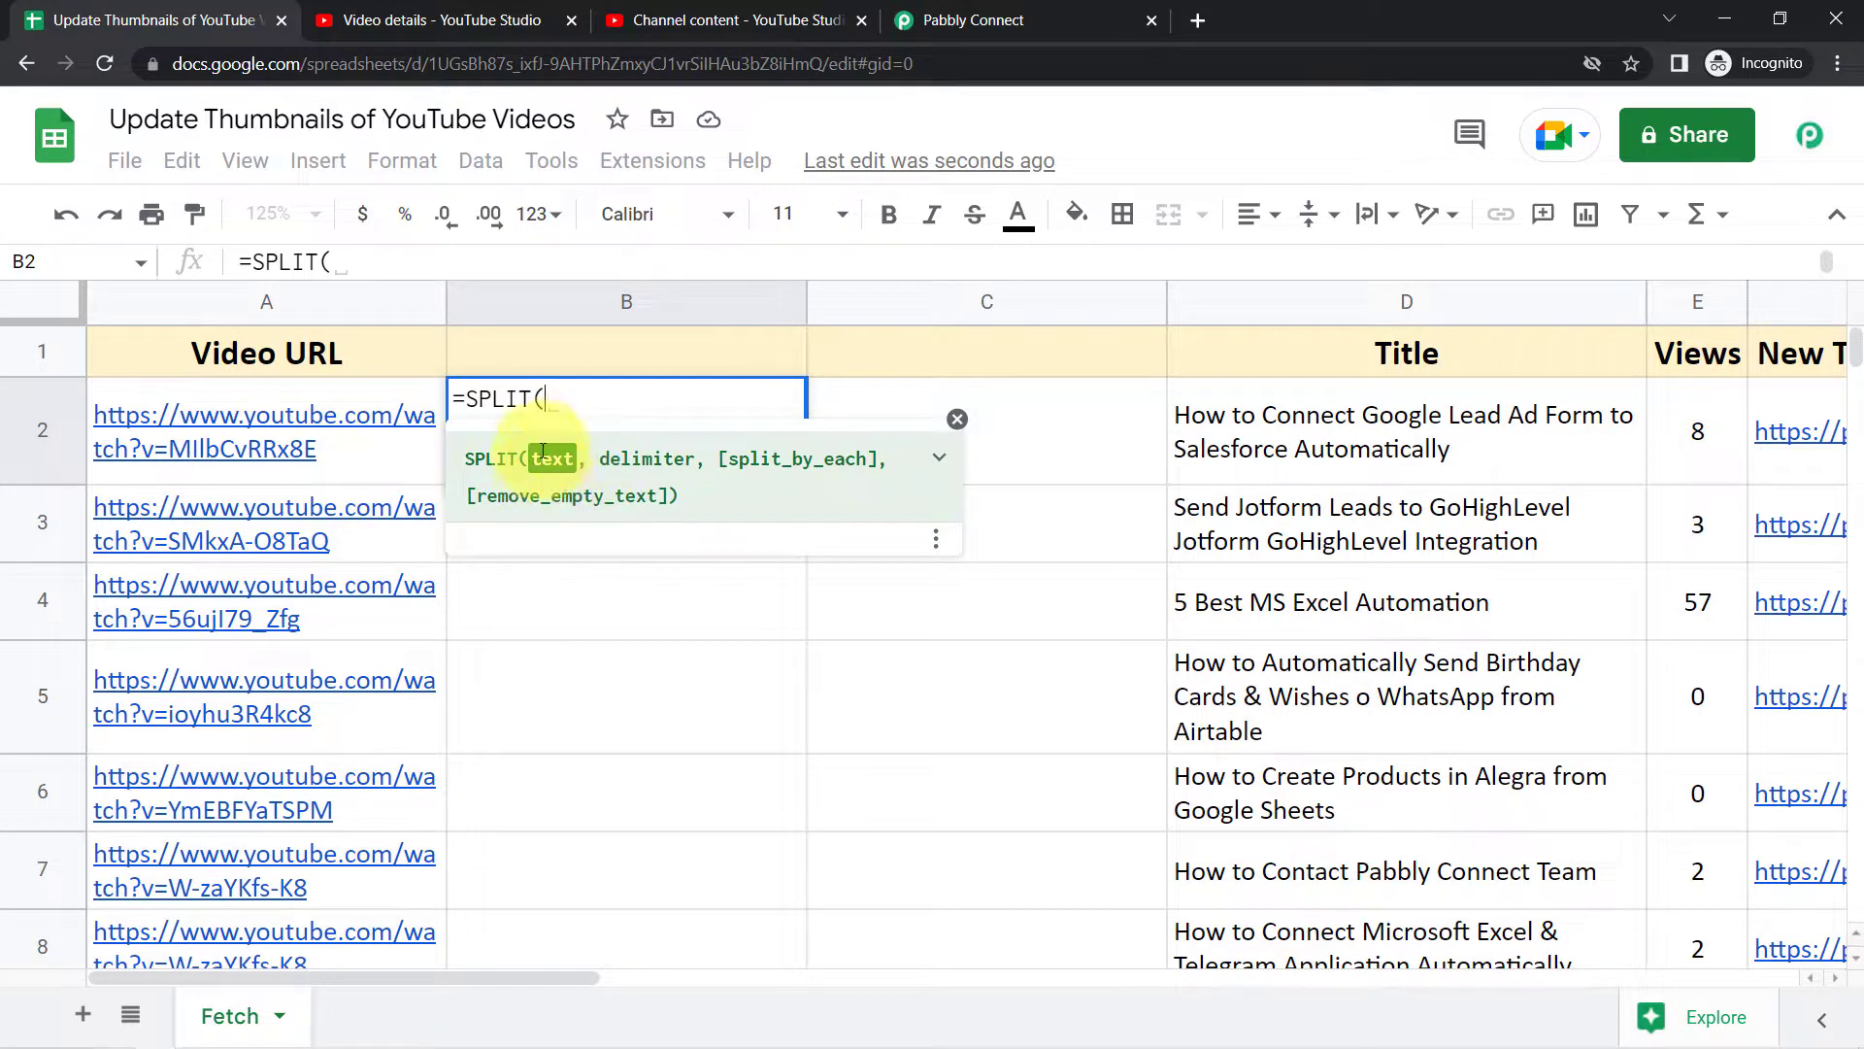
{"action": "left_click", "coordinate": [320, 432]}
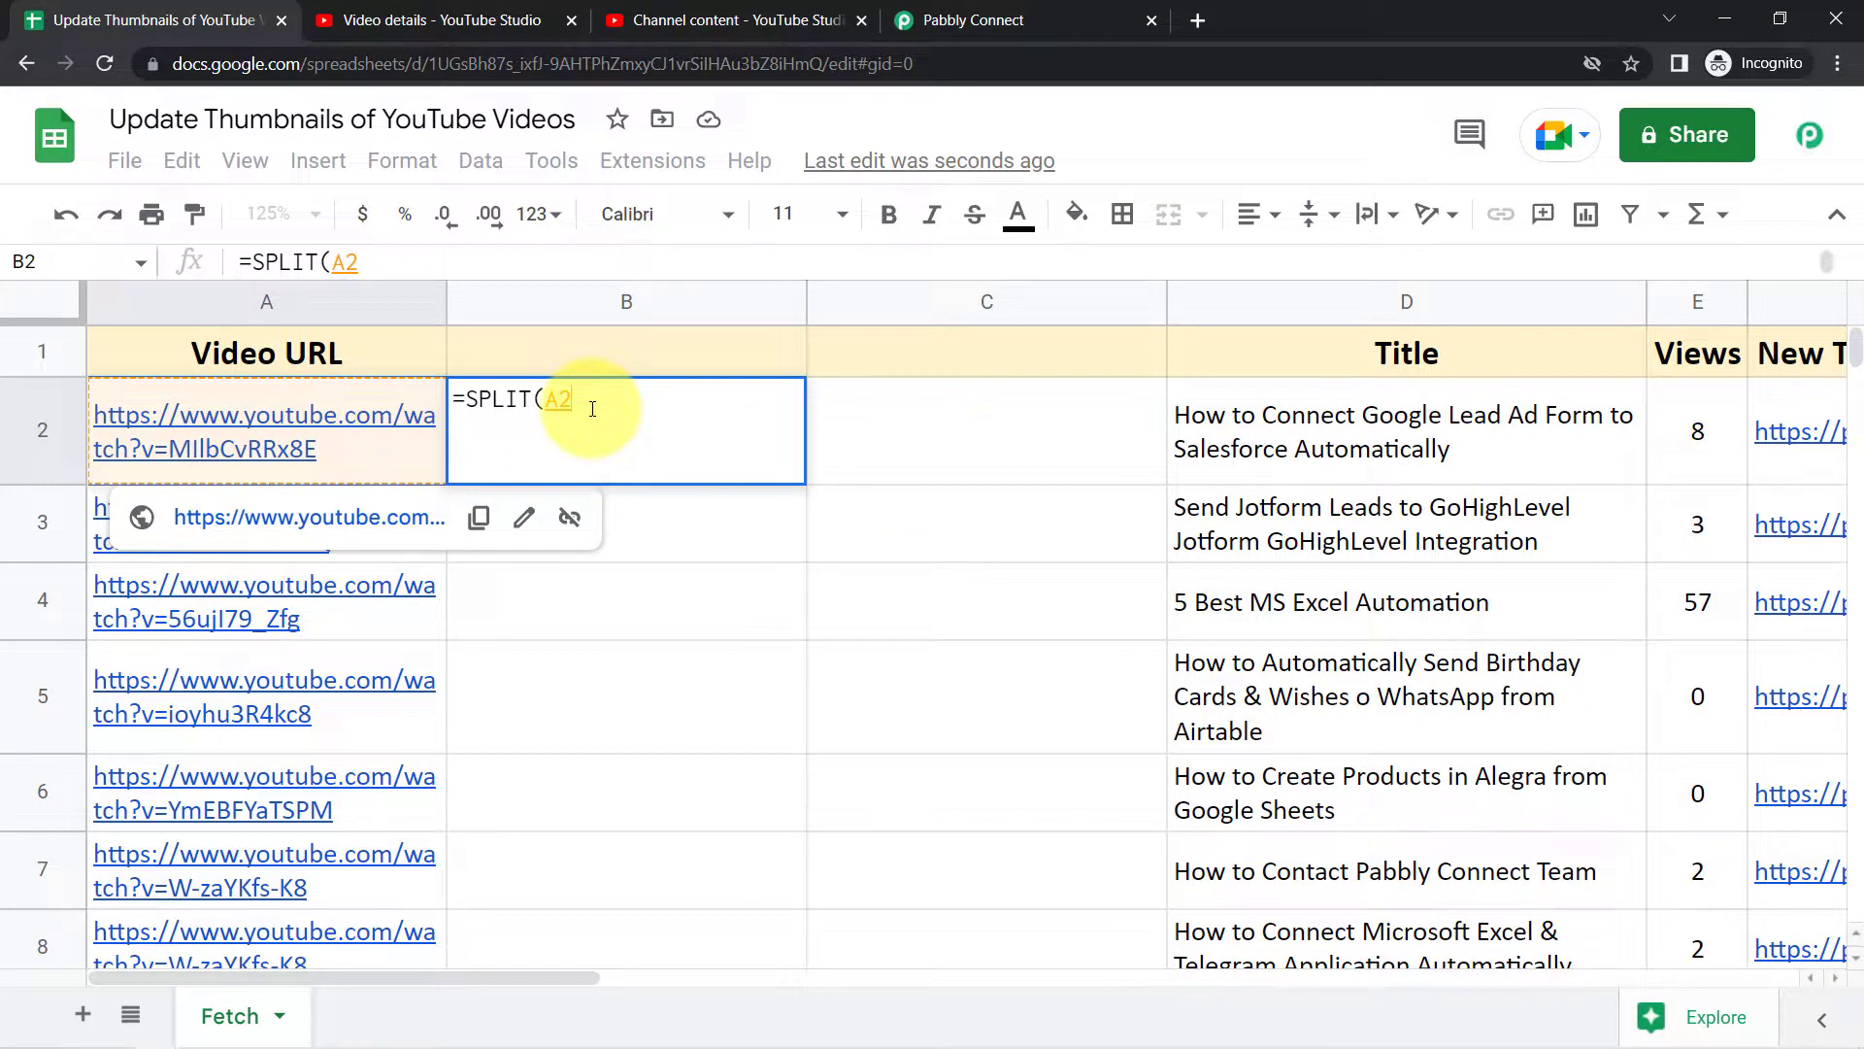
{"action": "type", "text": ","}
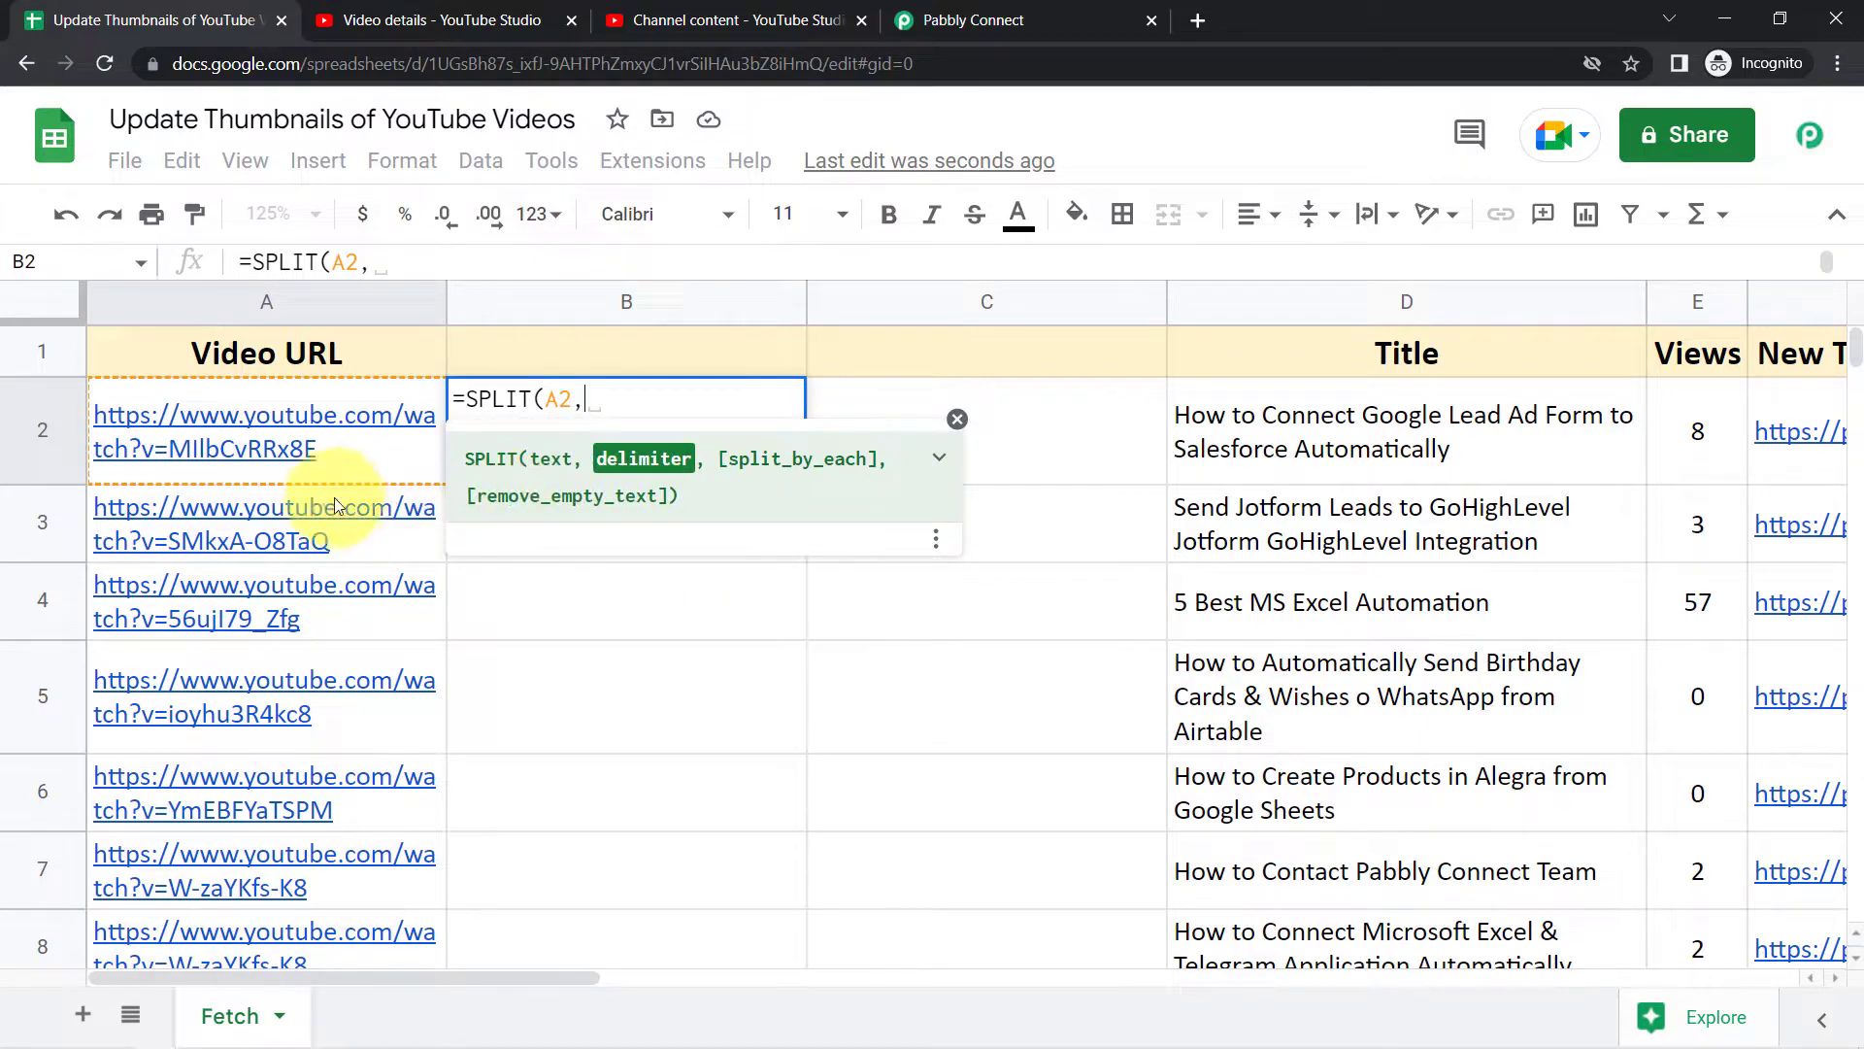
{"action": "mouse_move", "coordinate": [165, 434]}
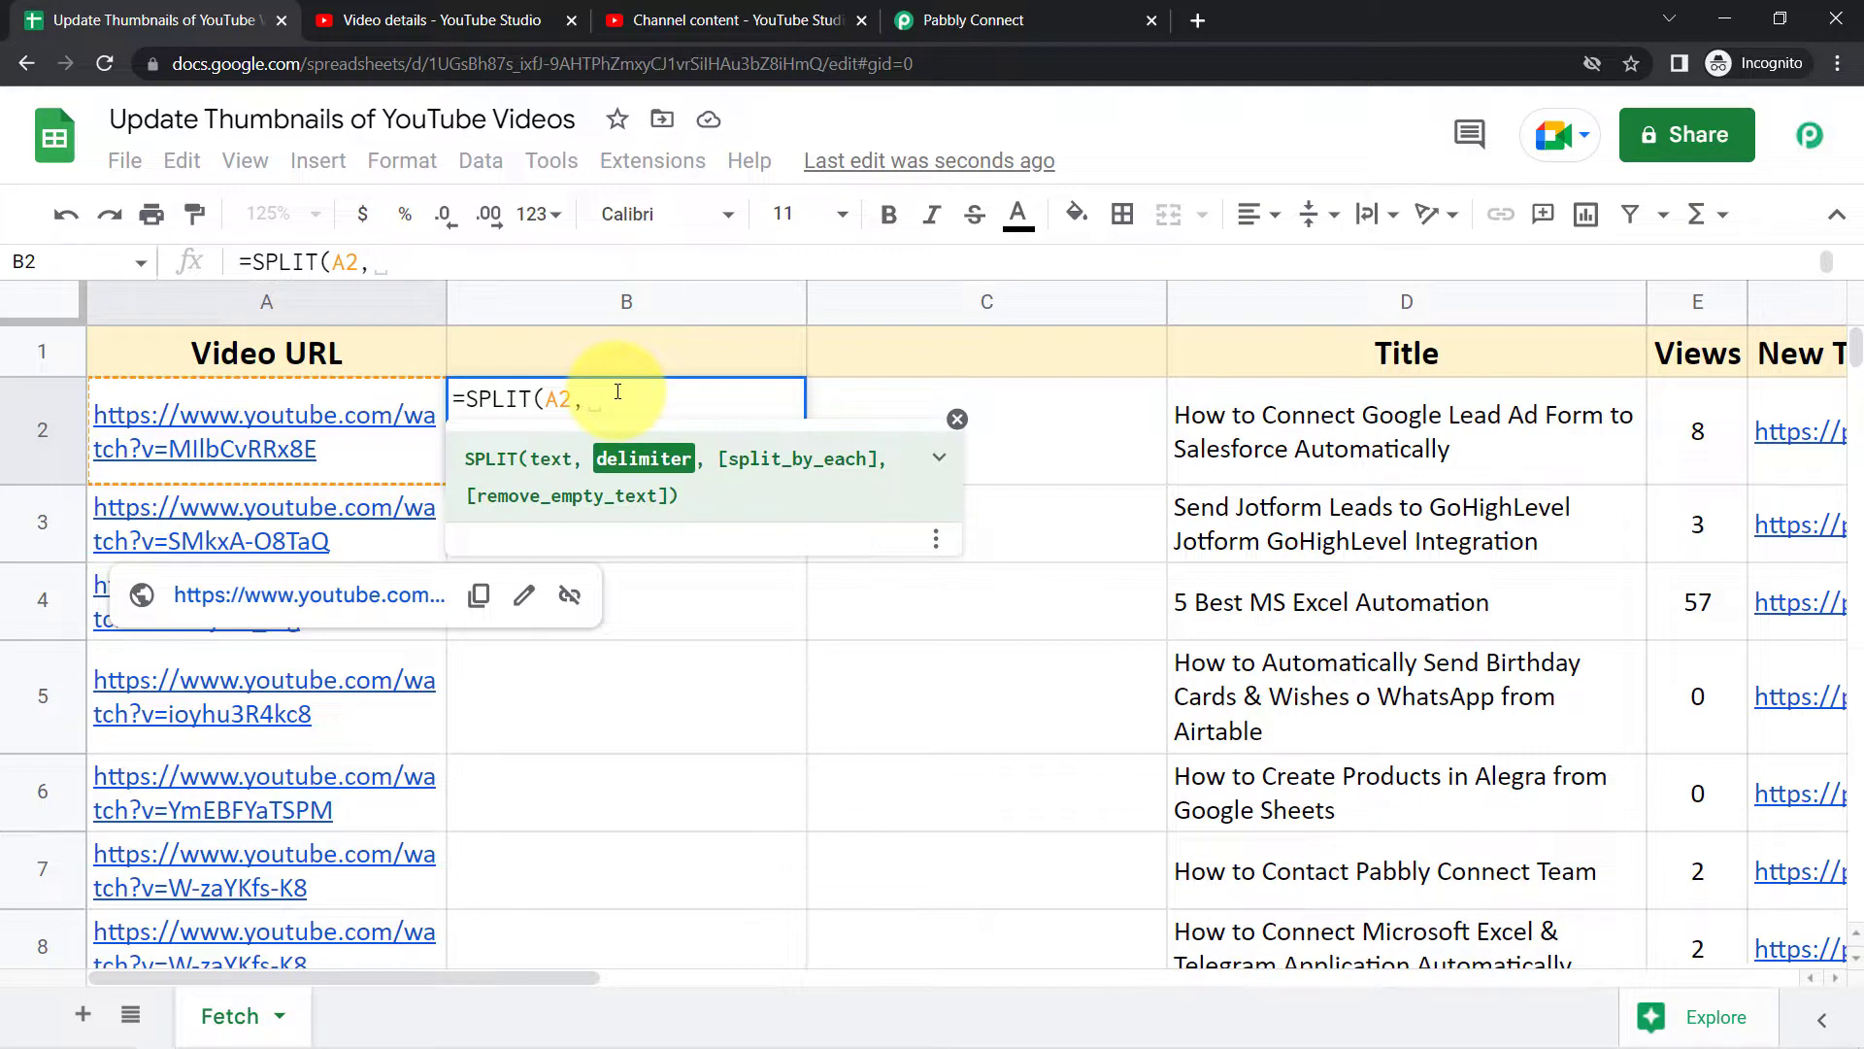
{"action": "type", "text": "\"="}
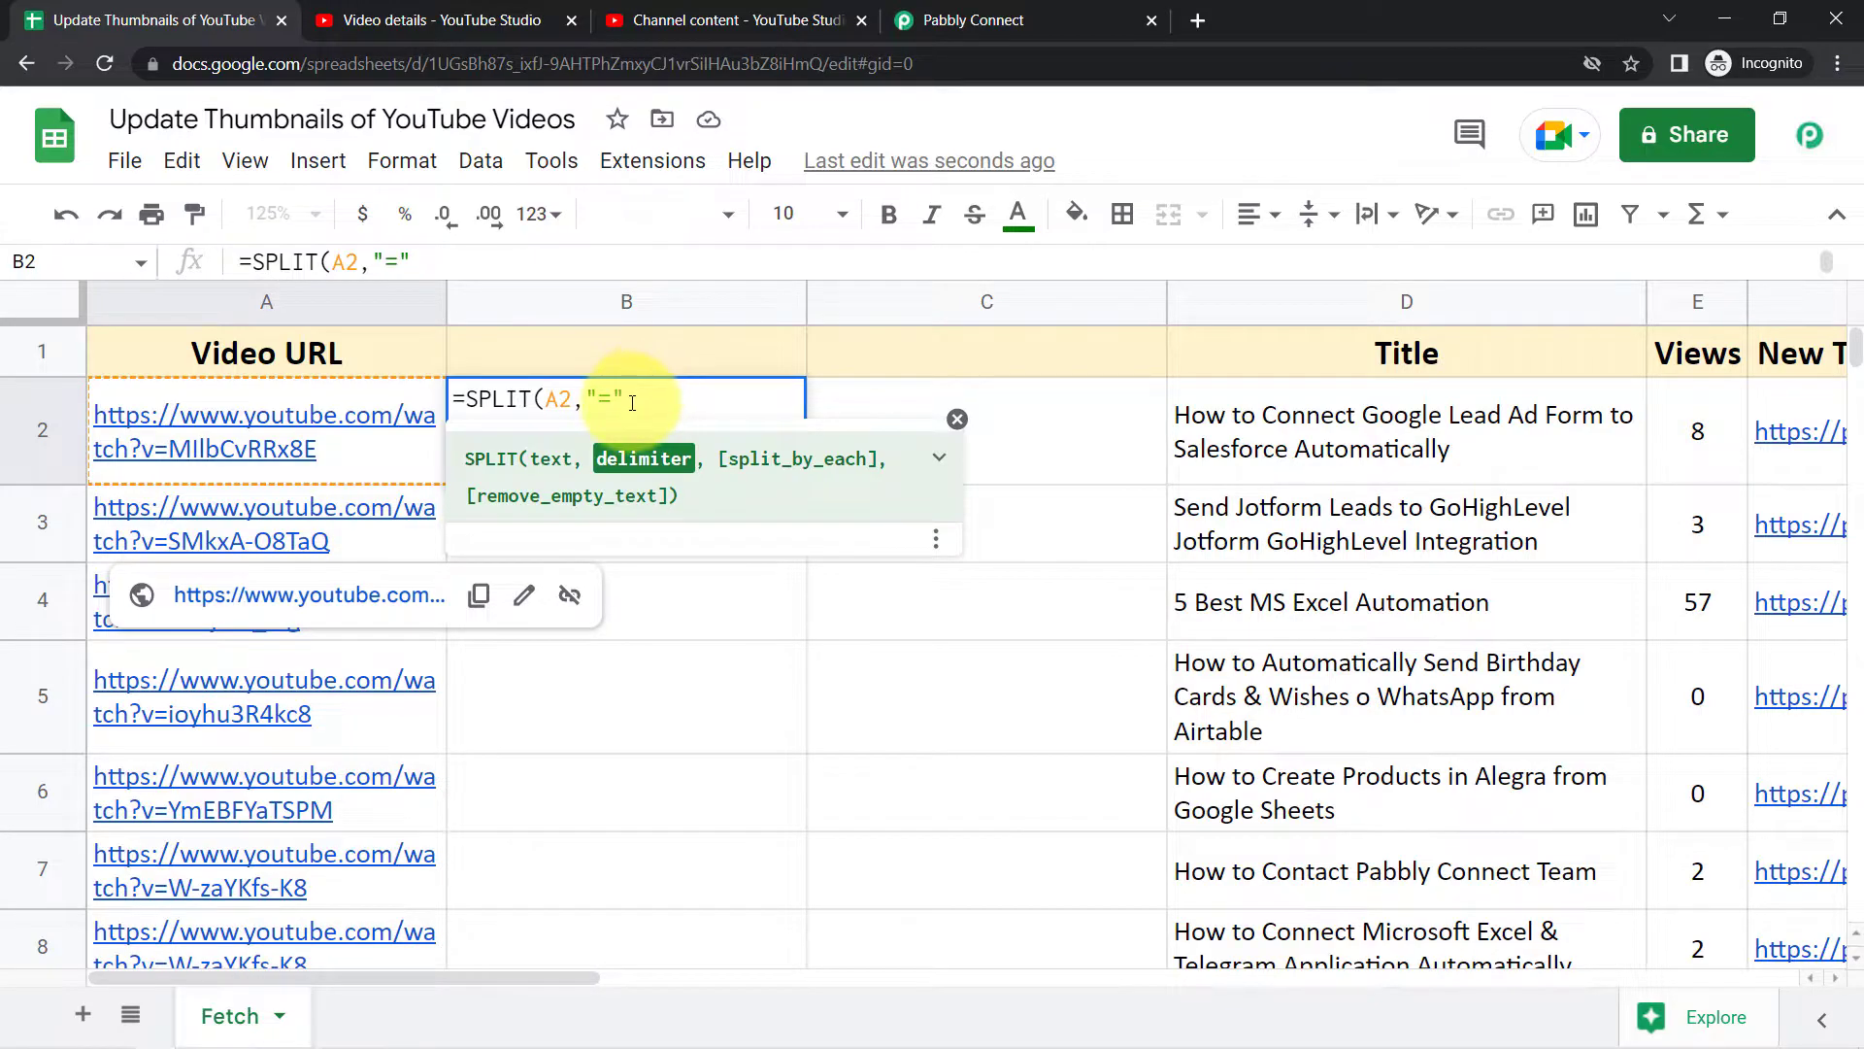
{"action": "type", "text": ")"}
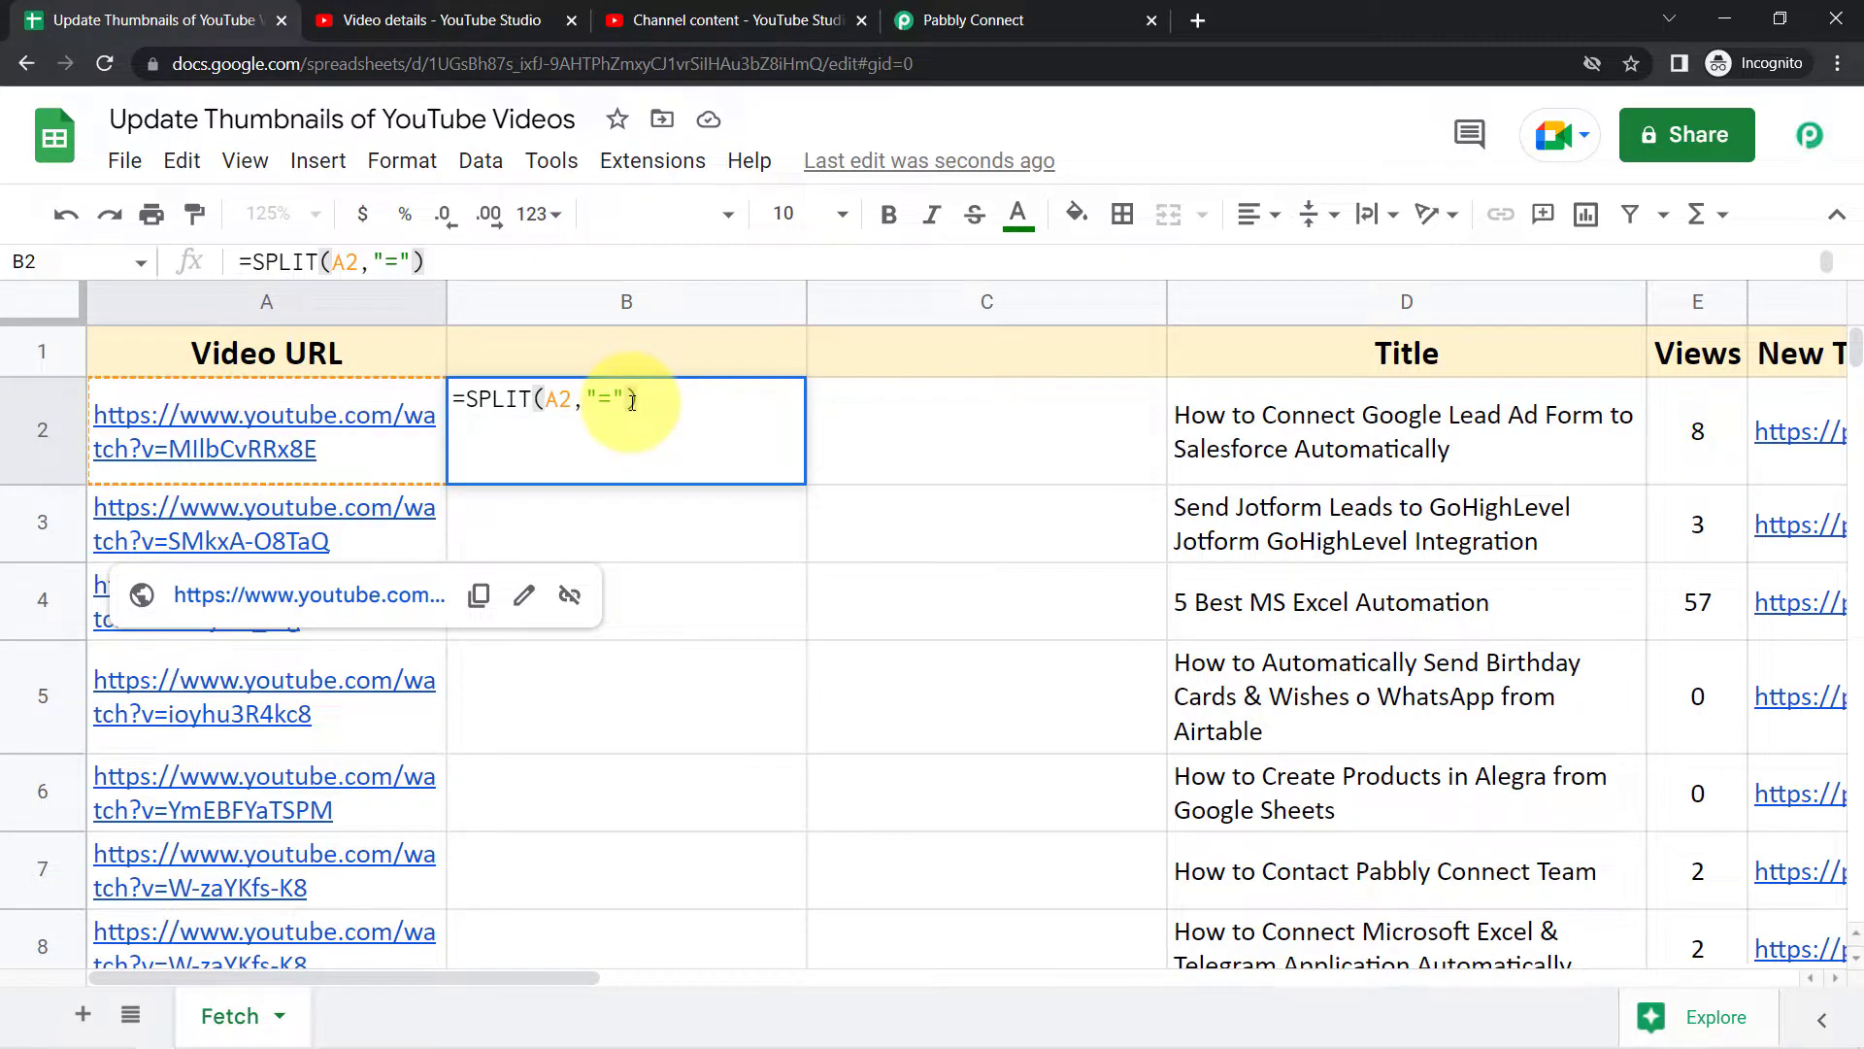
{"action": "key", "text": "Return"}
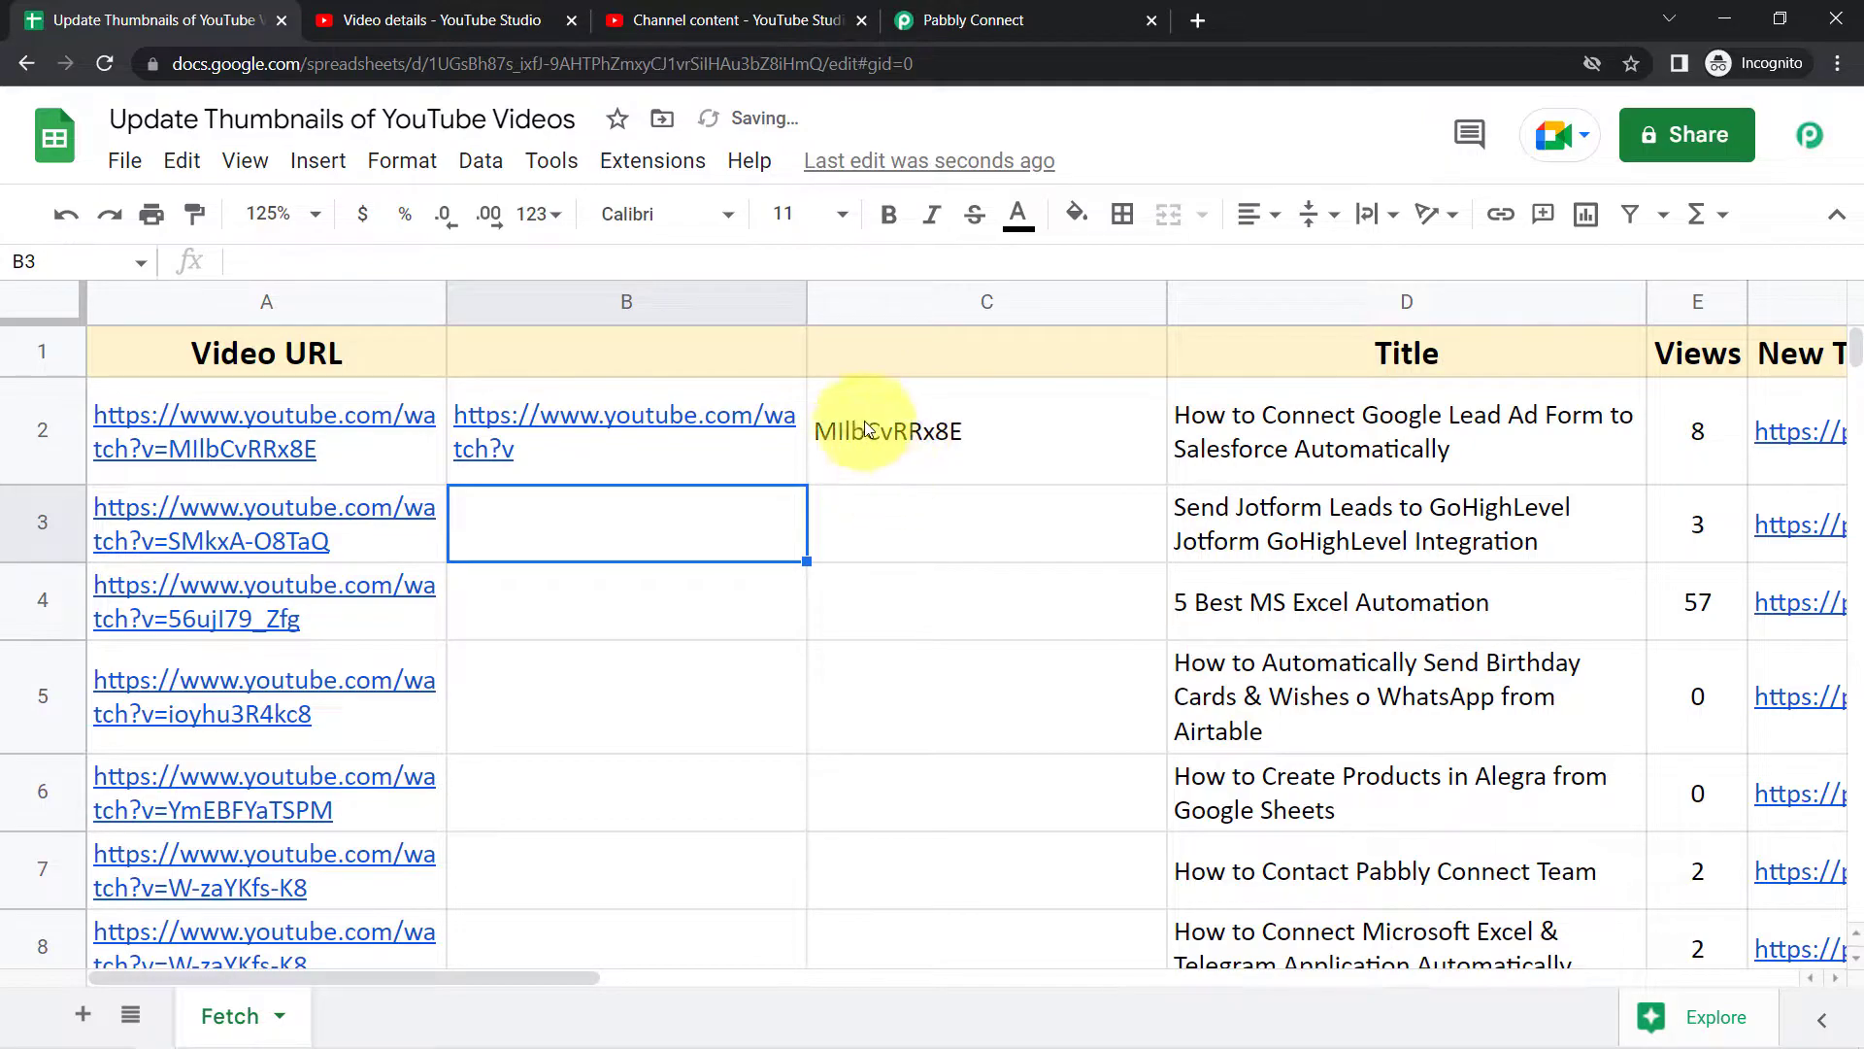
Label the two new columns by entering Video ID in C1 and 1st Part of URL in B1.
{"action": "left_click", "coordinate": [917, 351]}
{"action": "type", "text": "Video ID"}
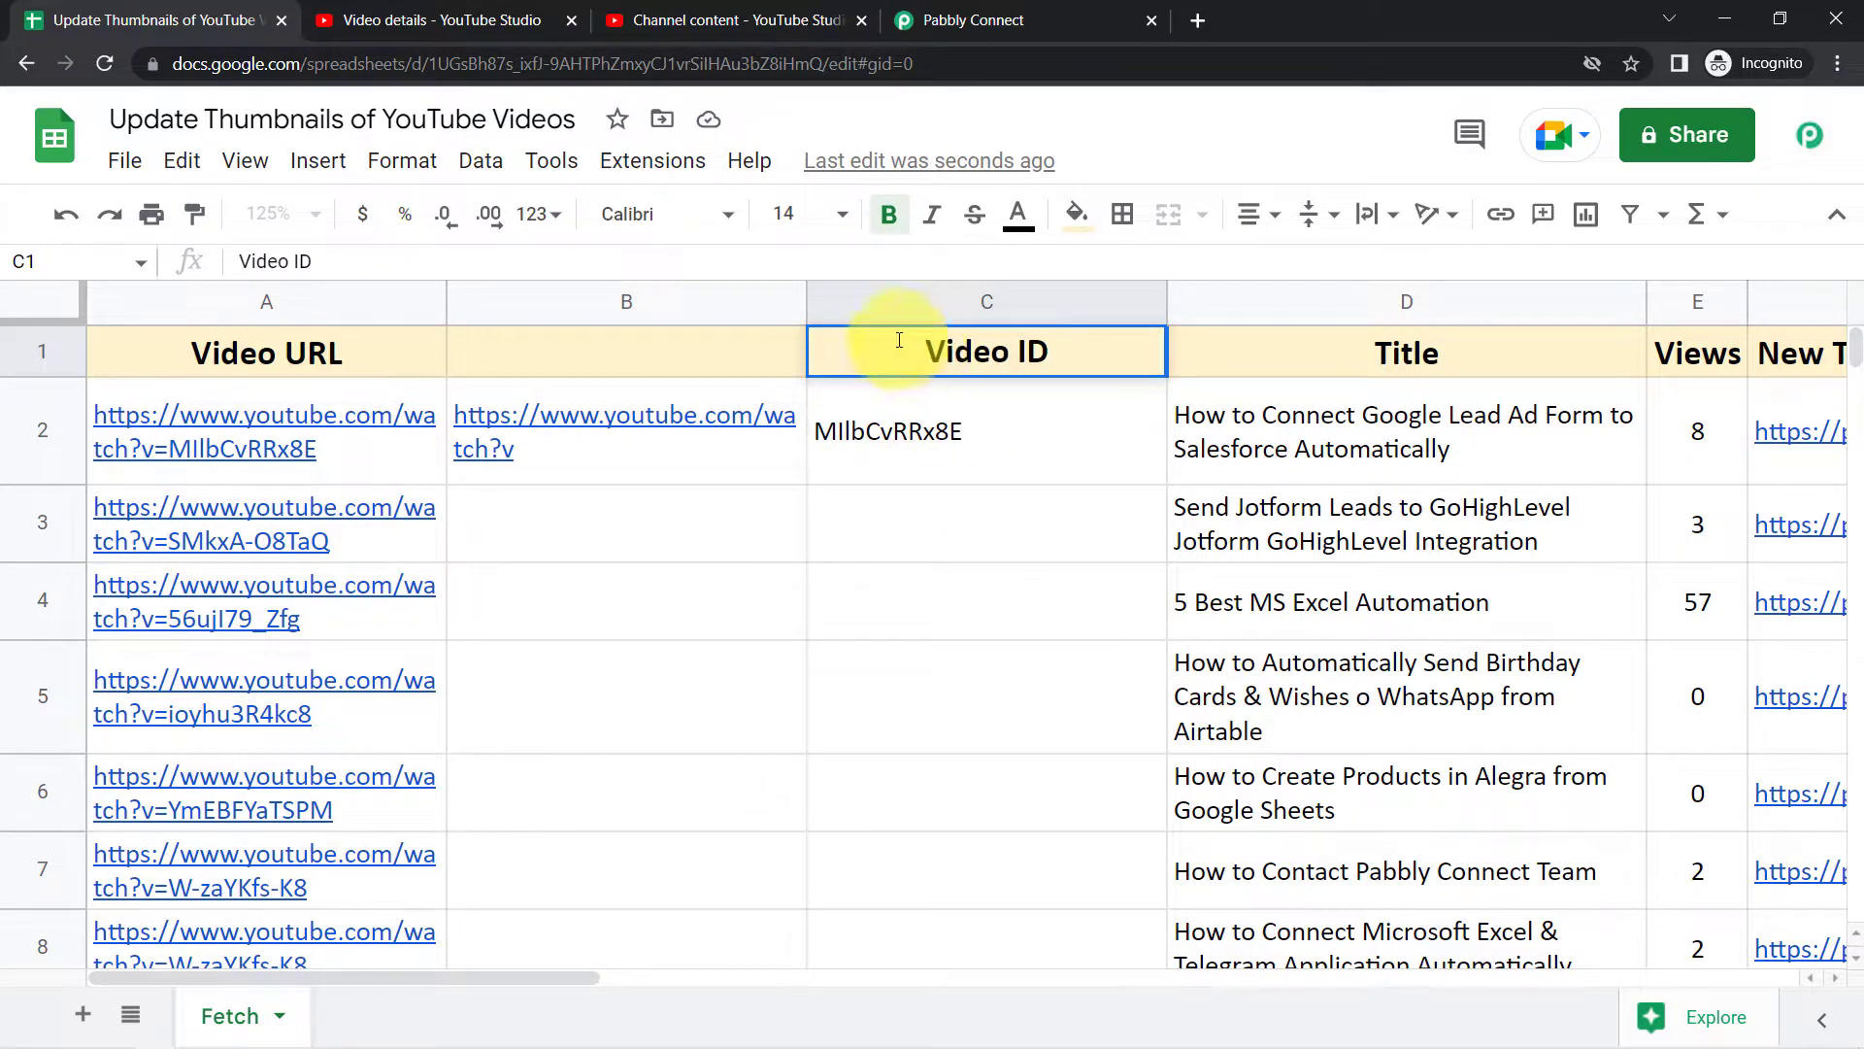
{"action": "double_click", "coordinate": [592, 366]}
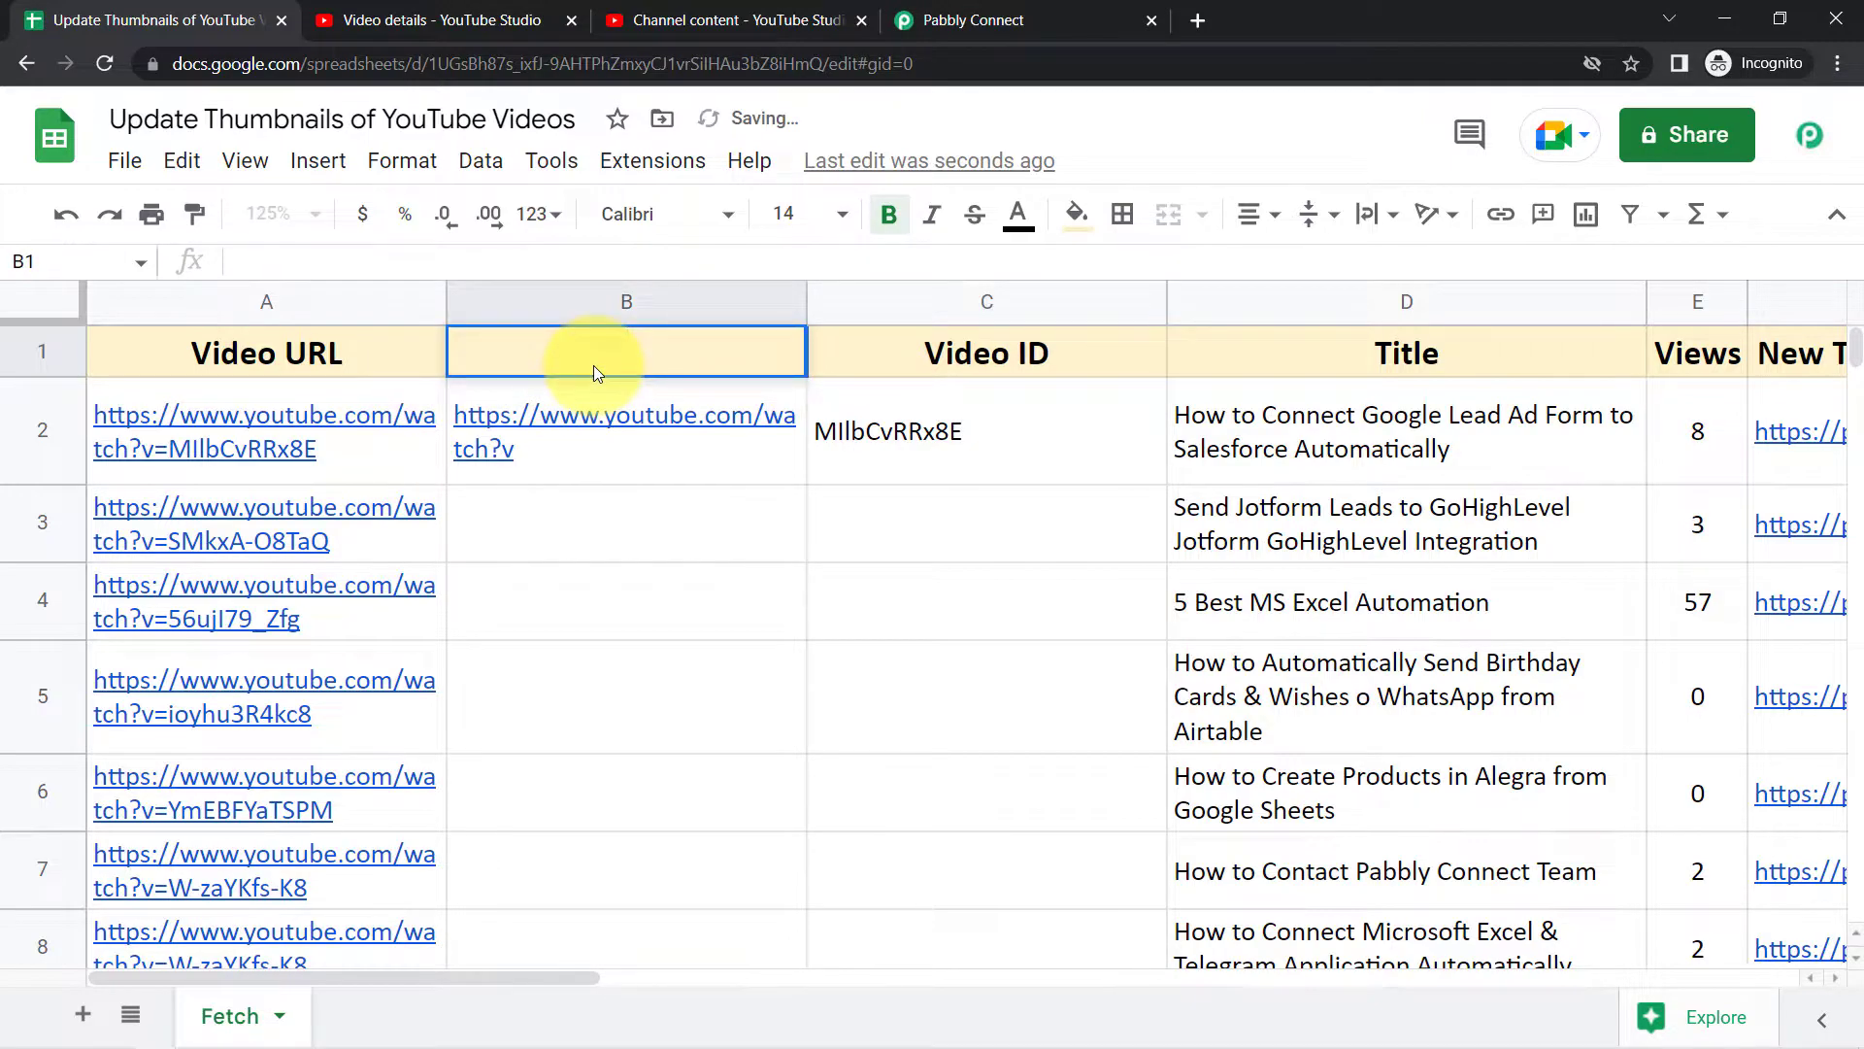
{"action": "type", "text": "1st "}
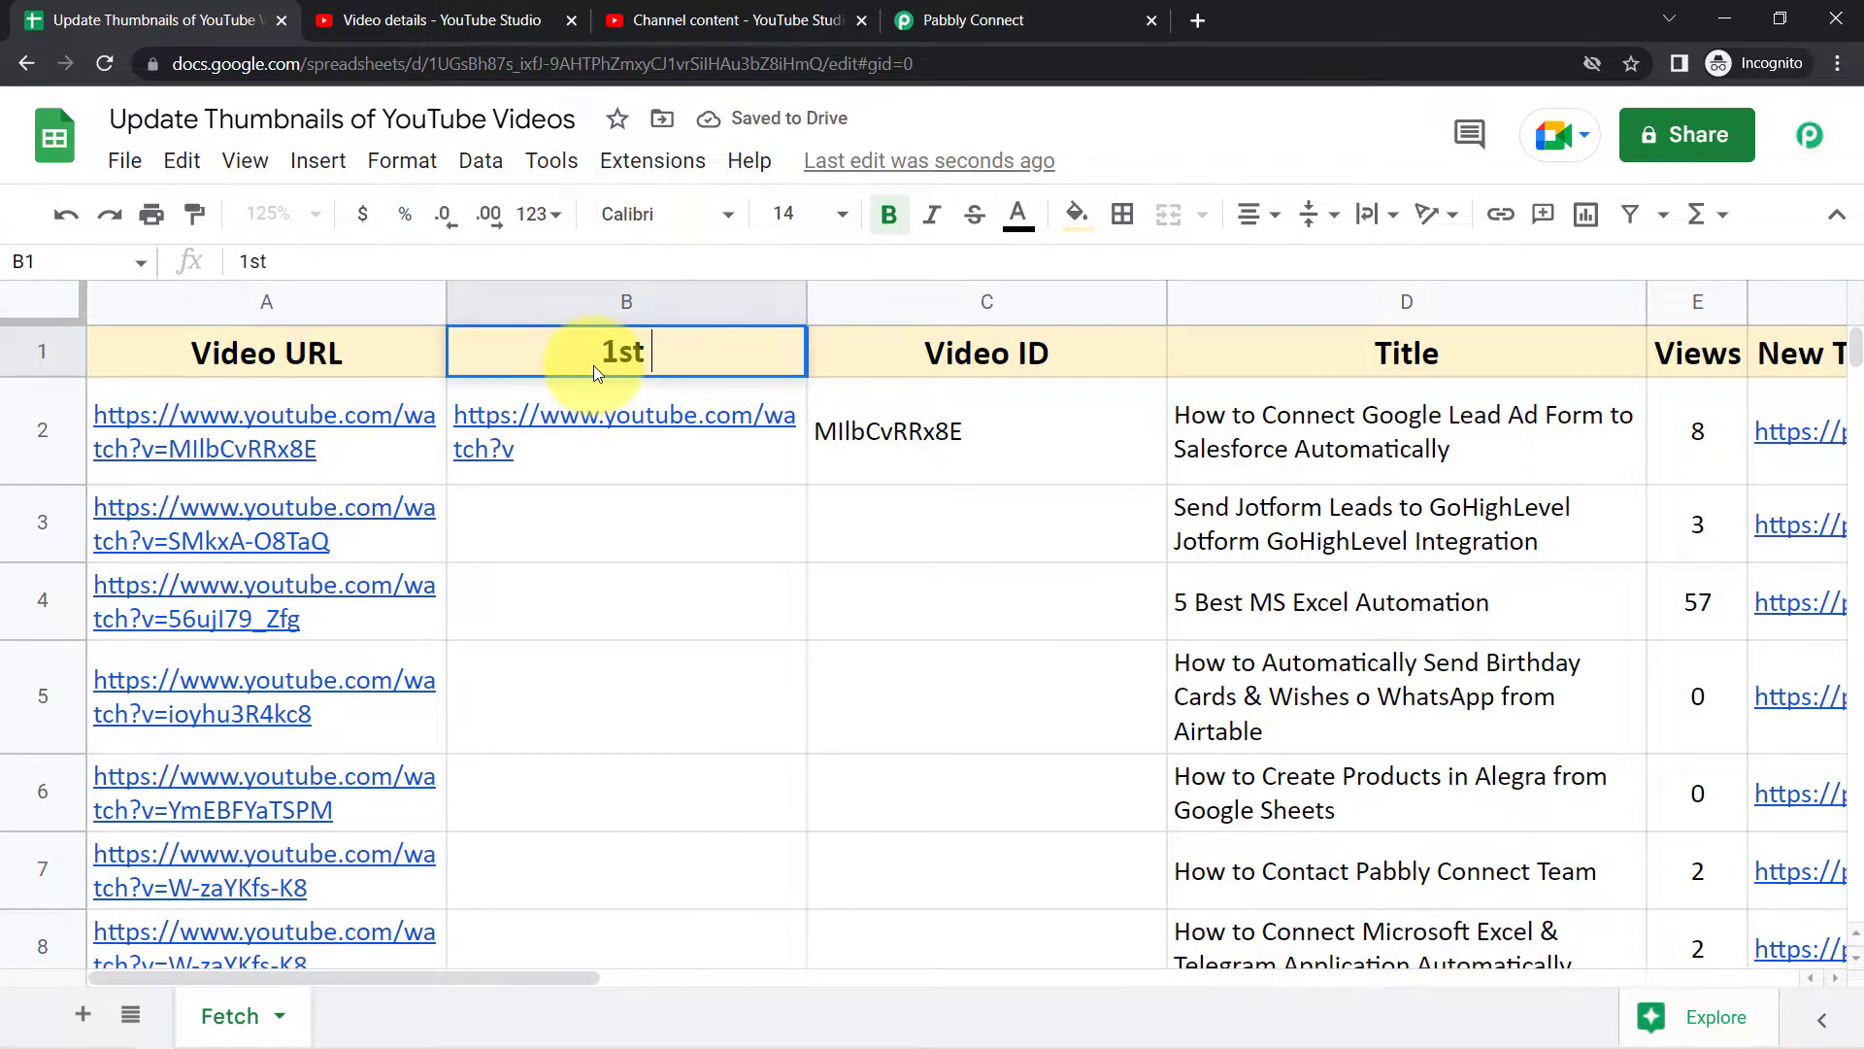
{"action": "type", "text": "Part of URL"}
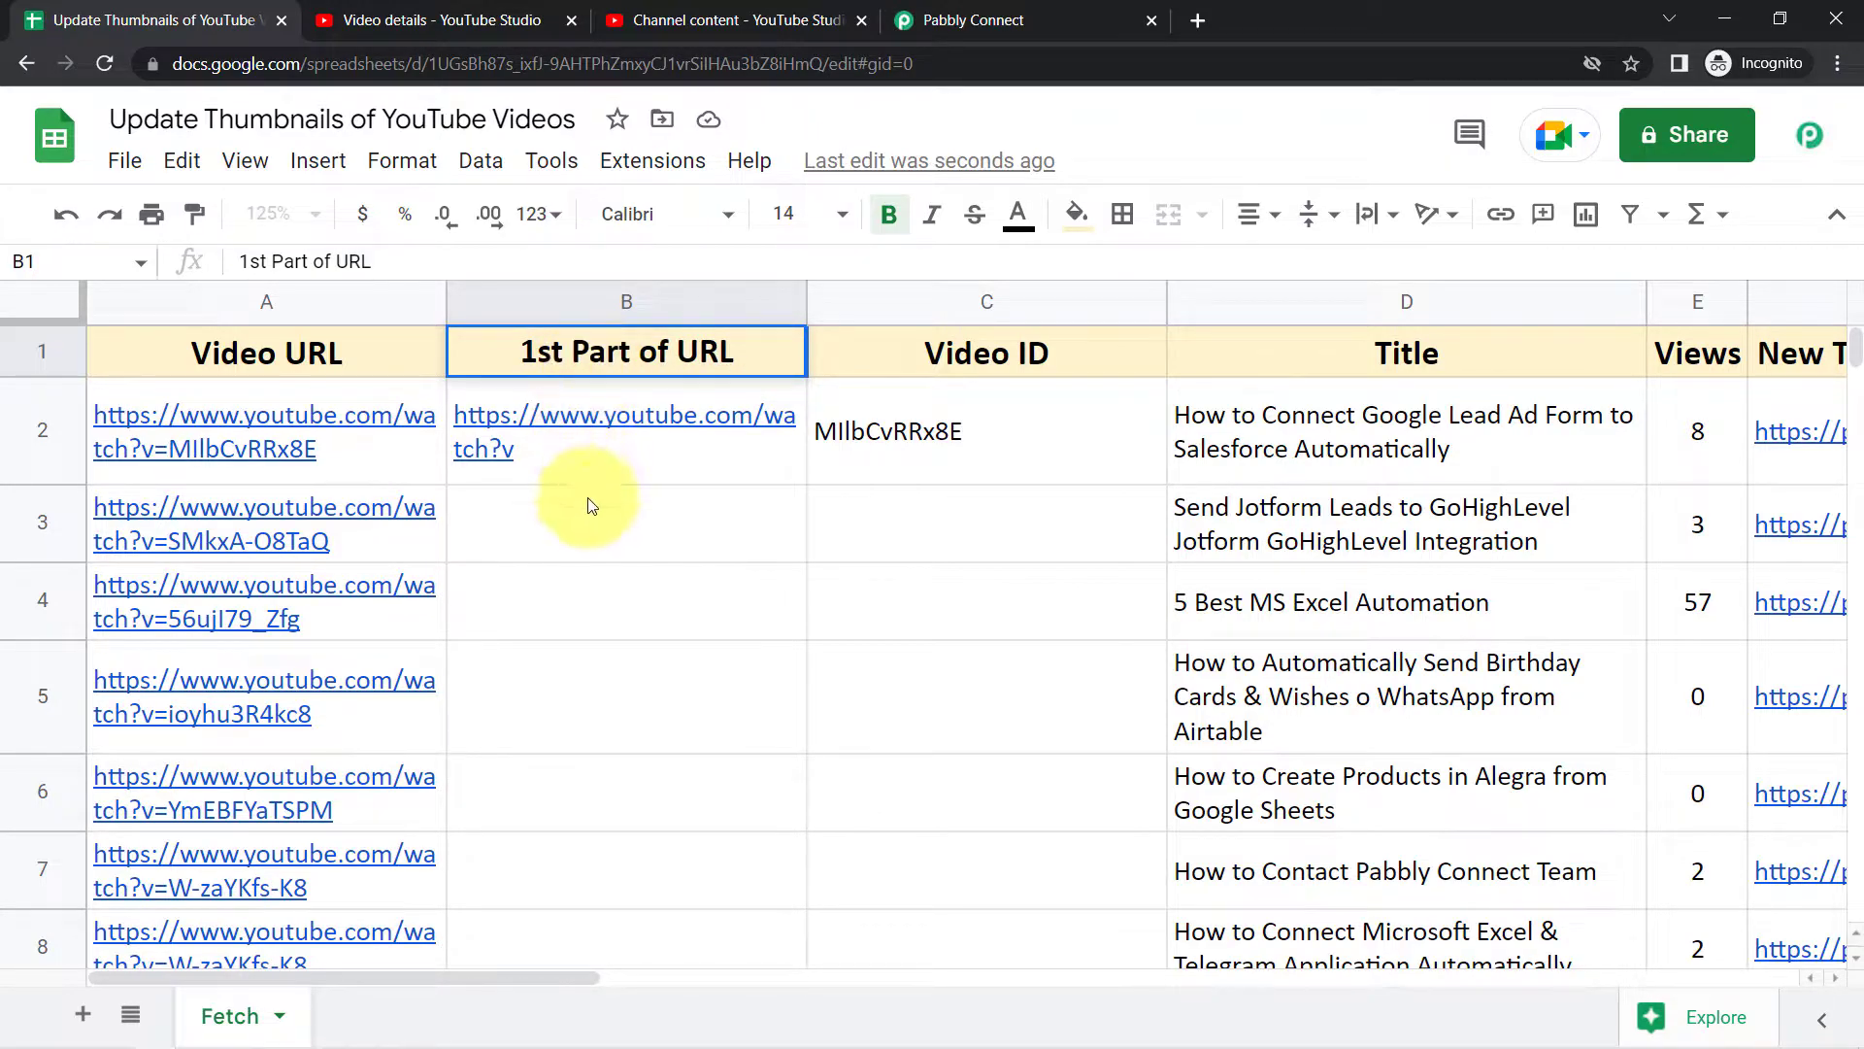
Fill the SPLIT formula from cell B2 down column B, past the data into the empty rows beyond row 150.
{"action": "left_click", "coordinate": [595, 540]}
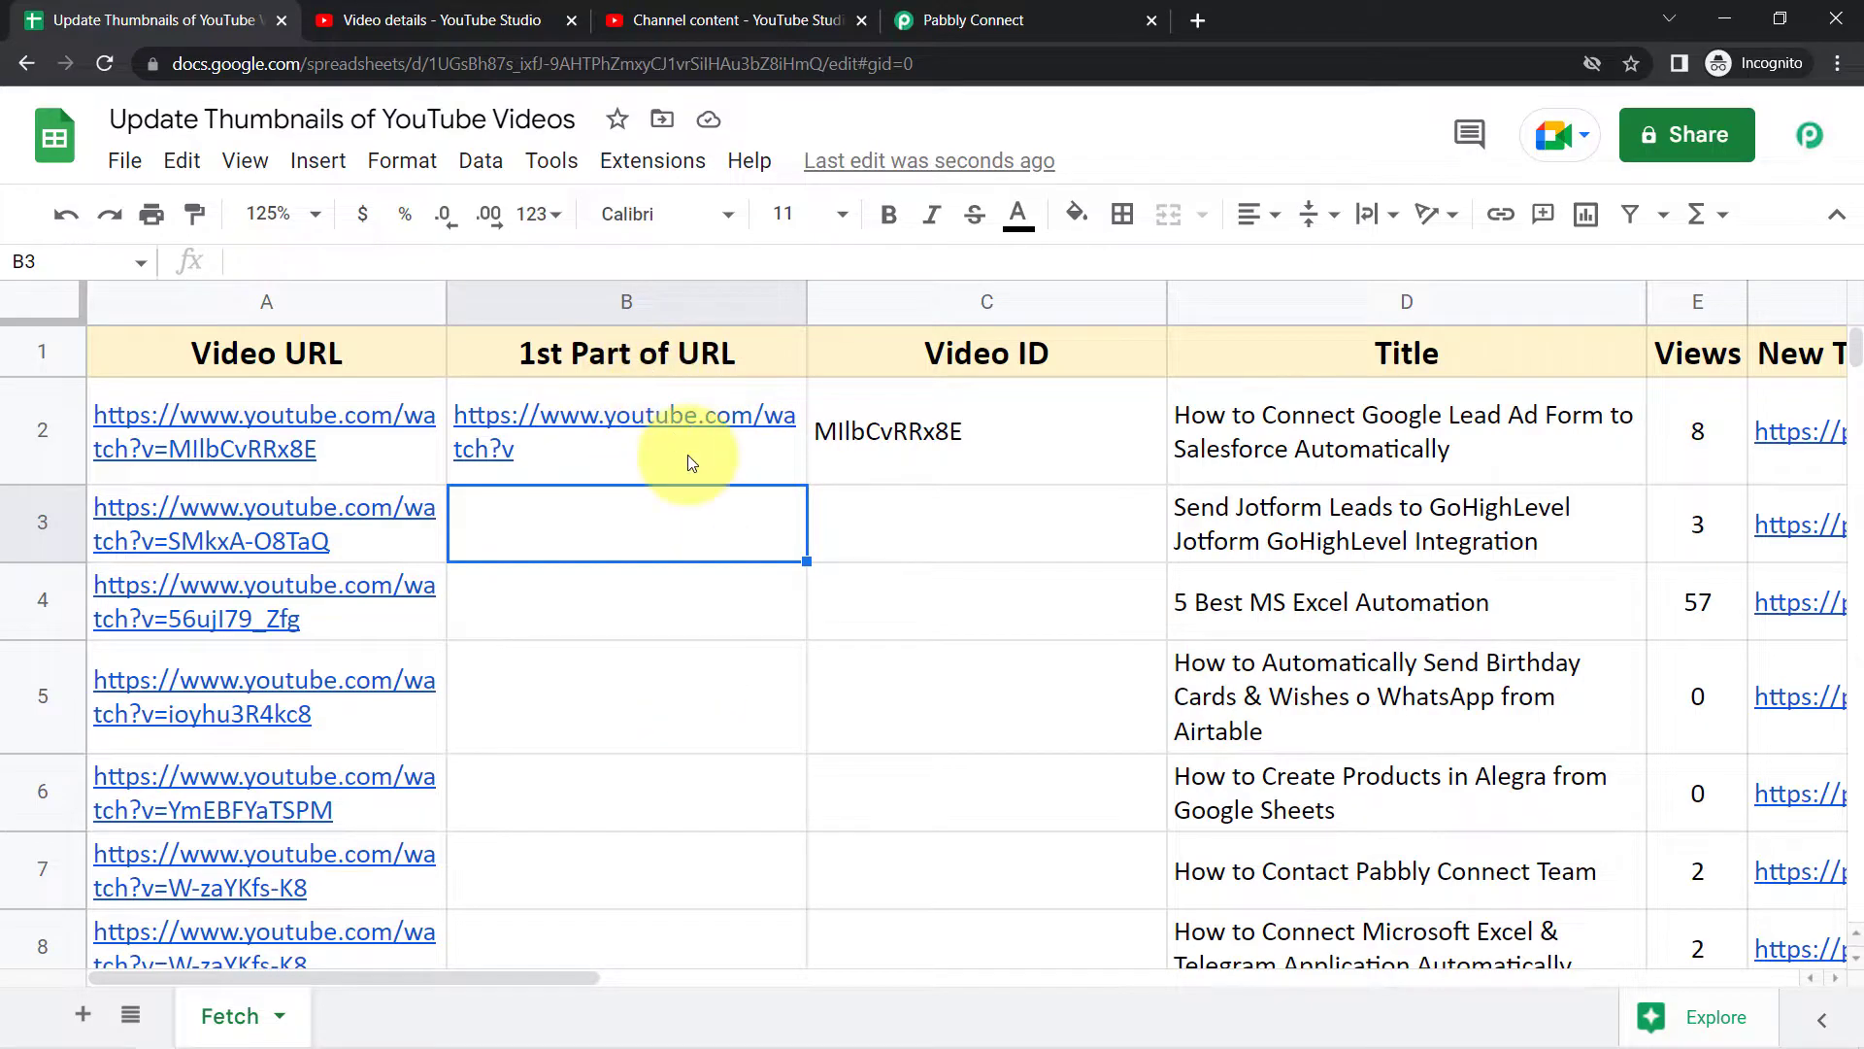
{"action": "left_click", "coordinate": [803, 472]}
{"action": "left_click_drag", "start_coordinate": [803, 502], "coordinate": [533, 733]}
{"action": "left_click", "coordinate": [394, 569]}
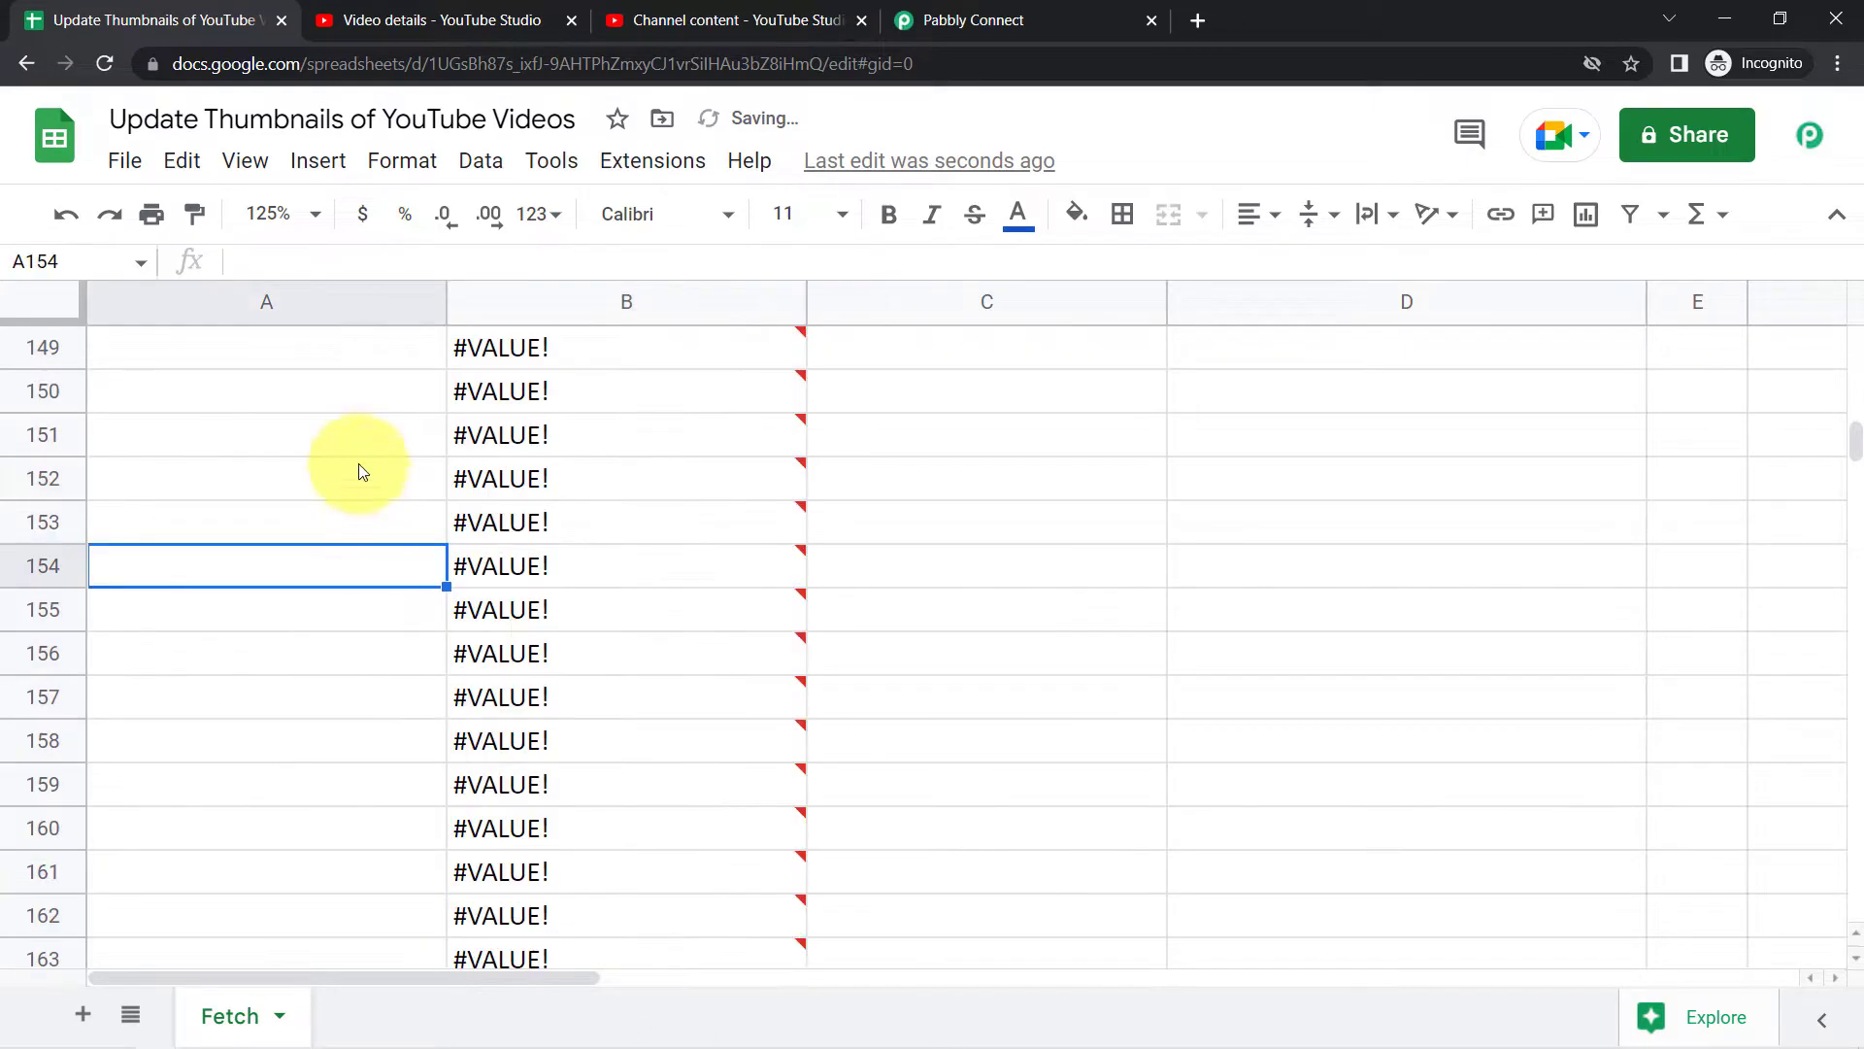
{"action": "left_click_drag", "start_coordinate": [301, 419], "coordinate": [384, 657]}
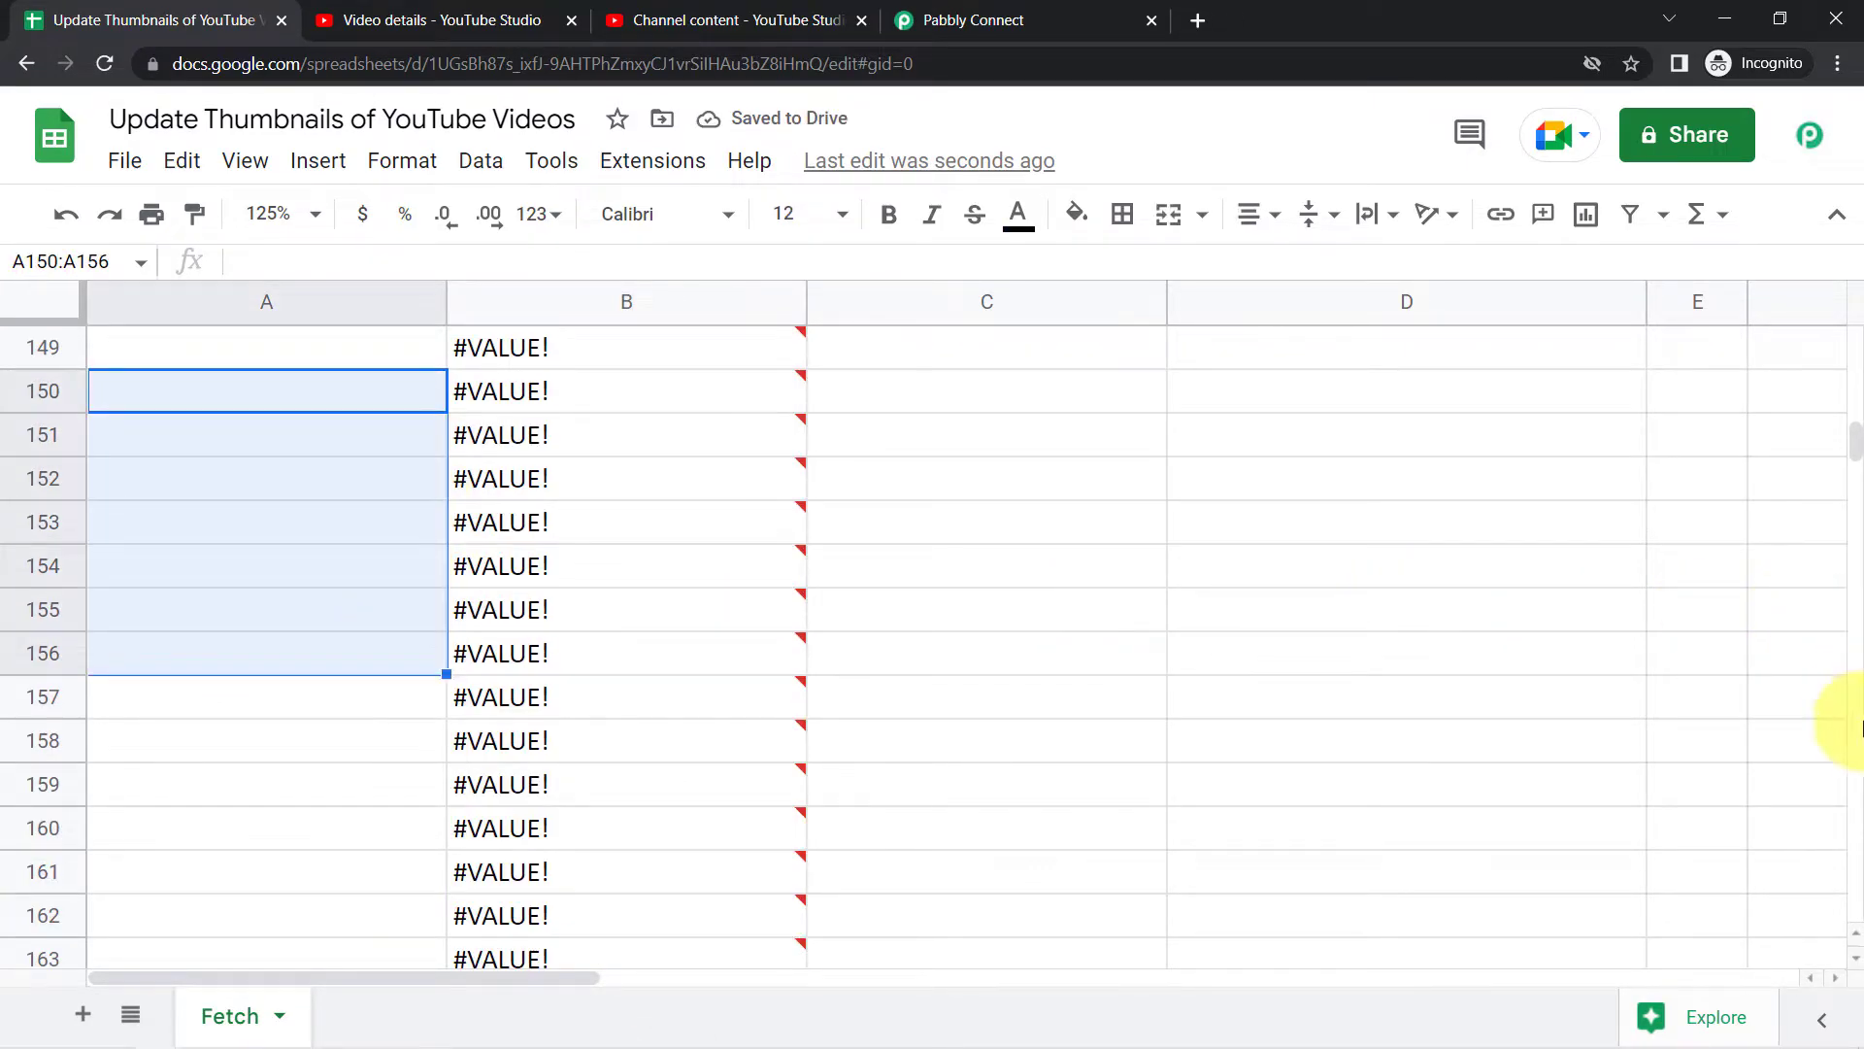
{"action": "mouse_move", "coordinate": [709, 609]}
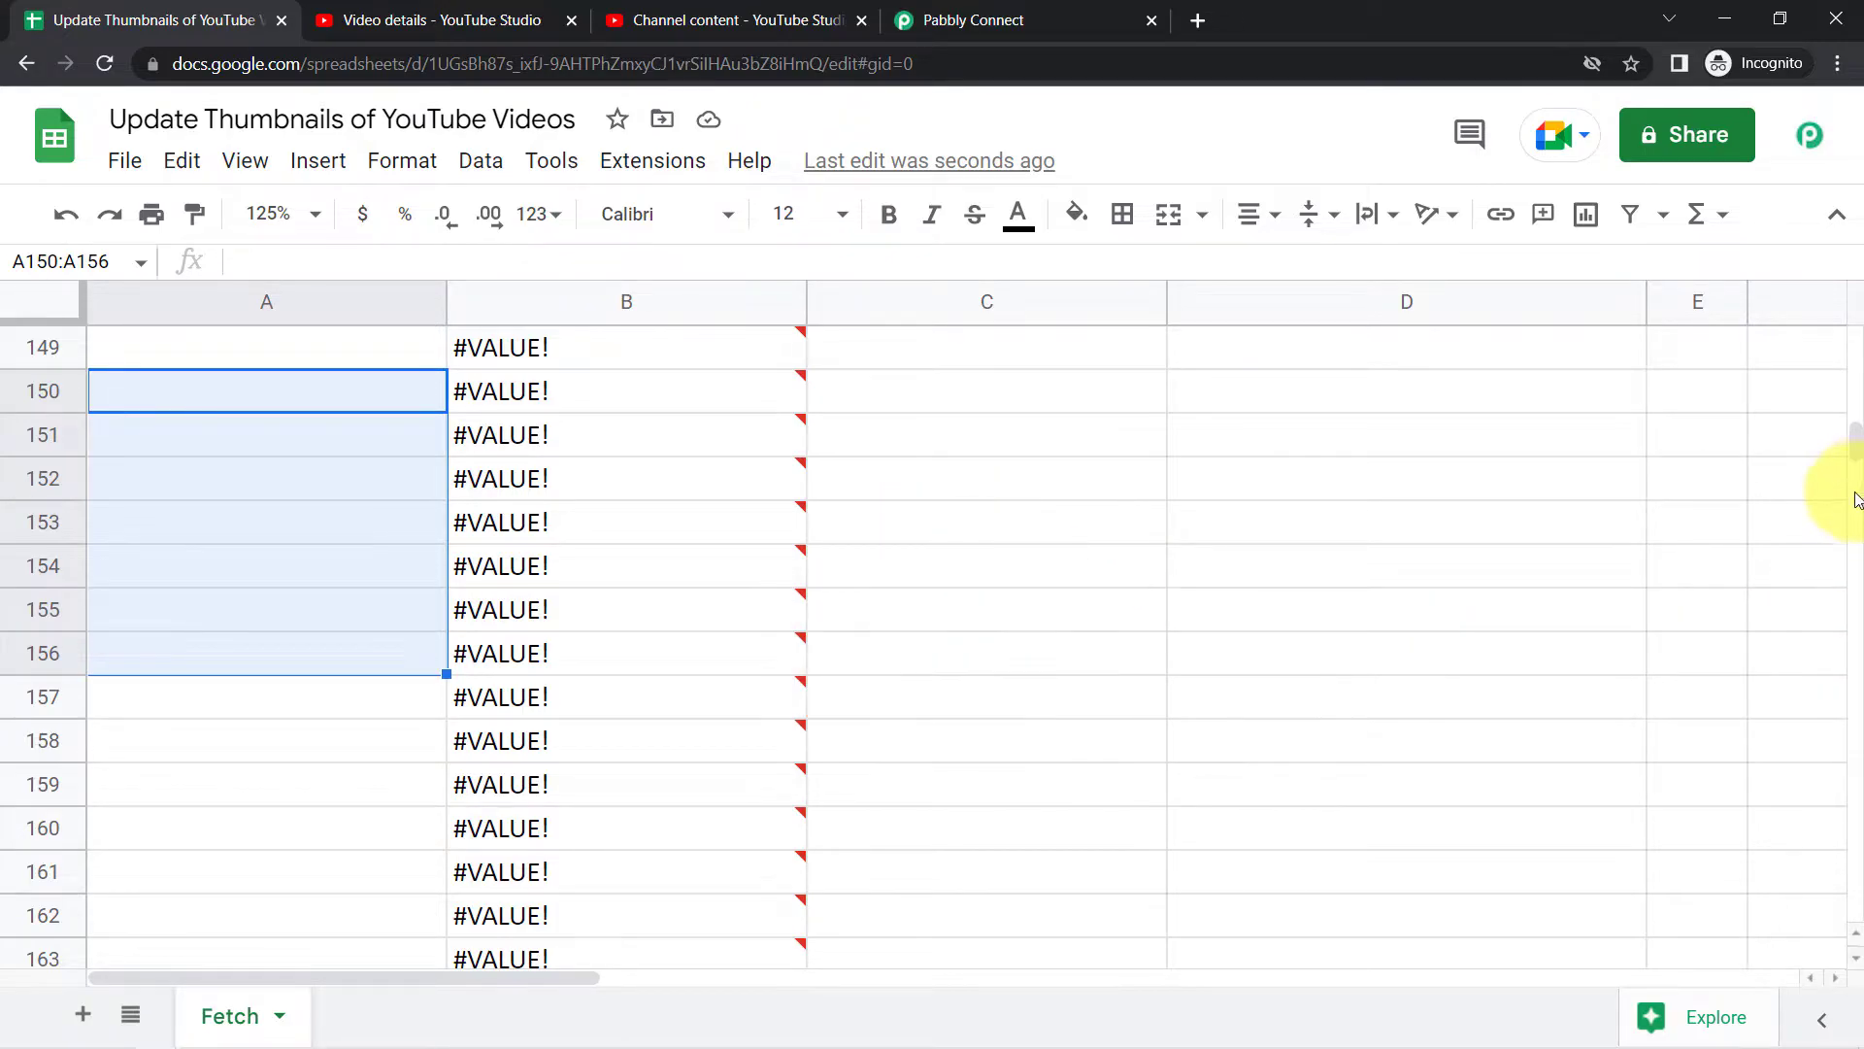
{"action": "left_click_drag", "start_coordinate": [1855, 423], "coordinate": [1728, 282]}
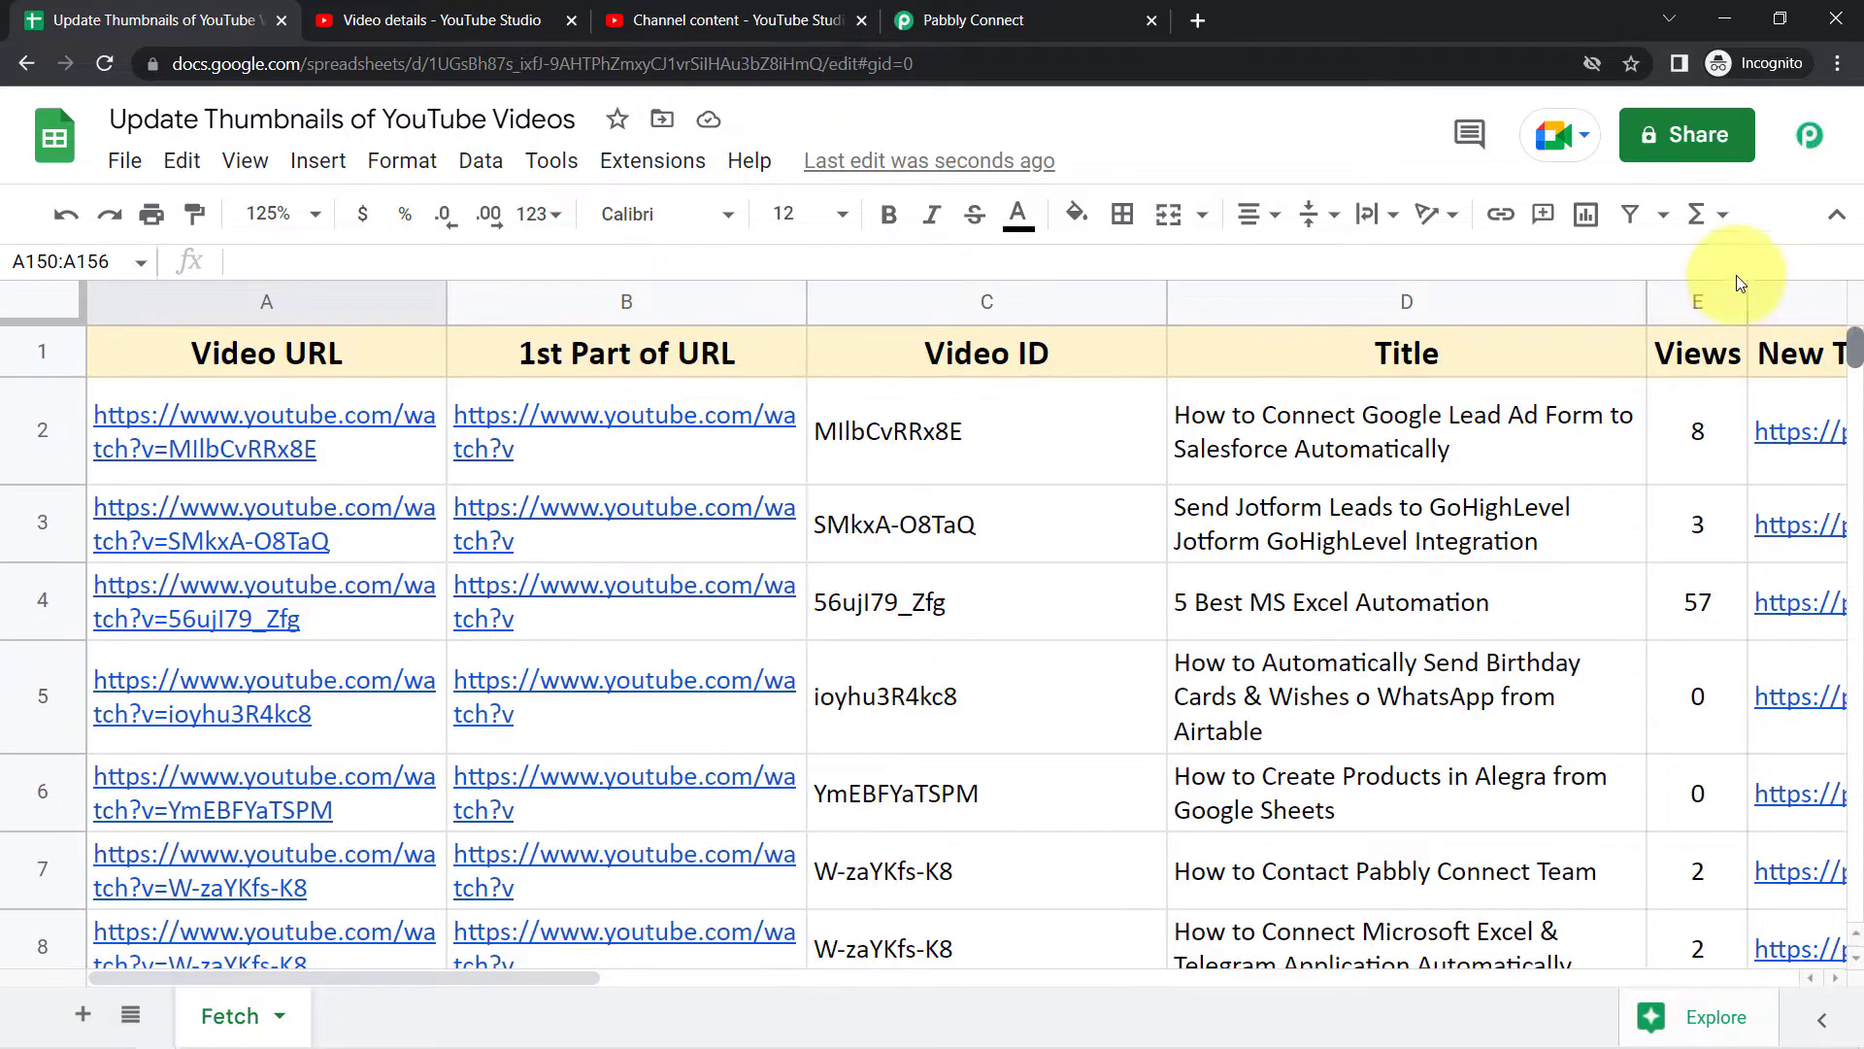
Freeze the header row of the sheet.
{"action": "left_click", "coordinate": [43, 350]}
{"action": "left_click", "coordinate": [245, 161]}
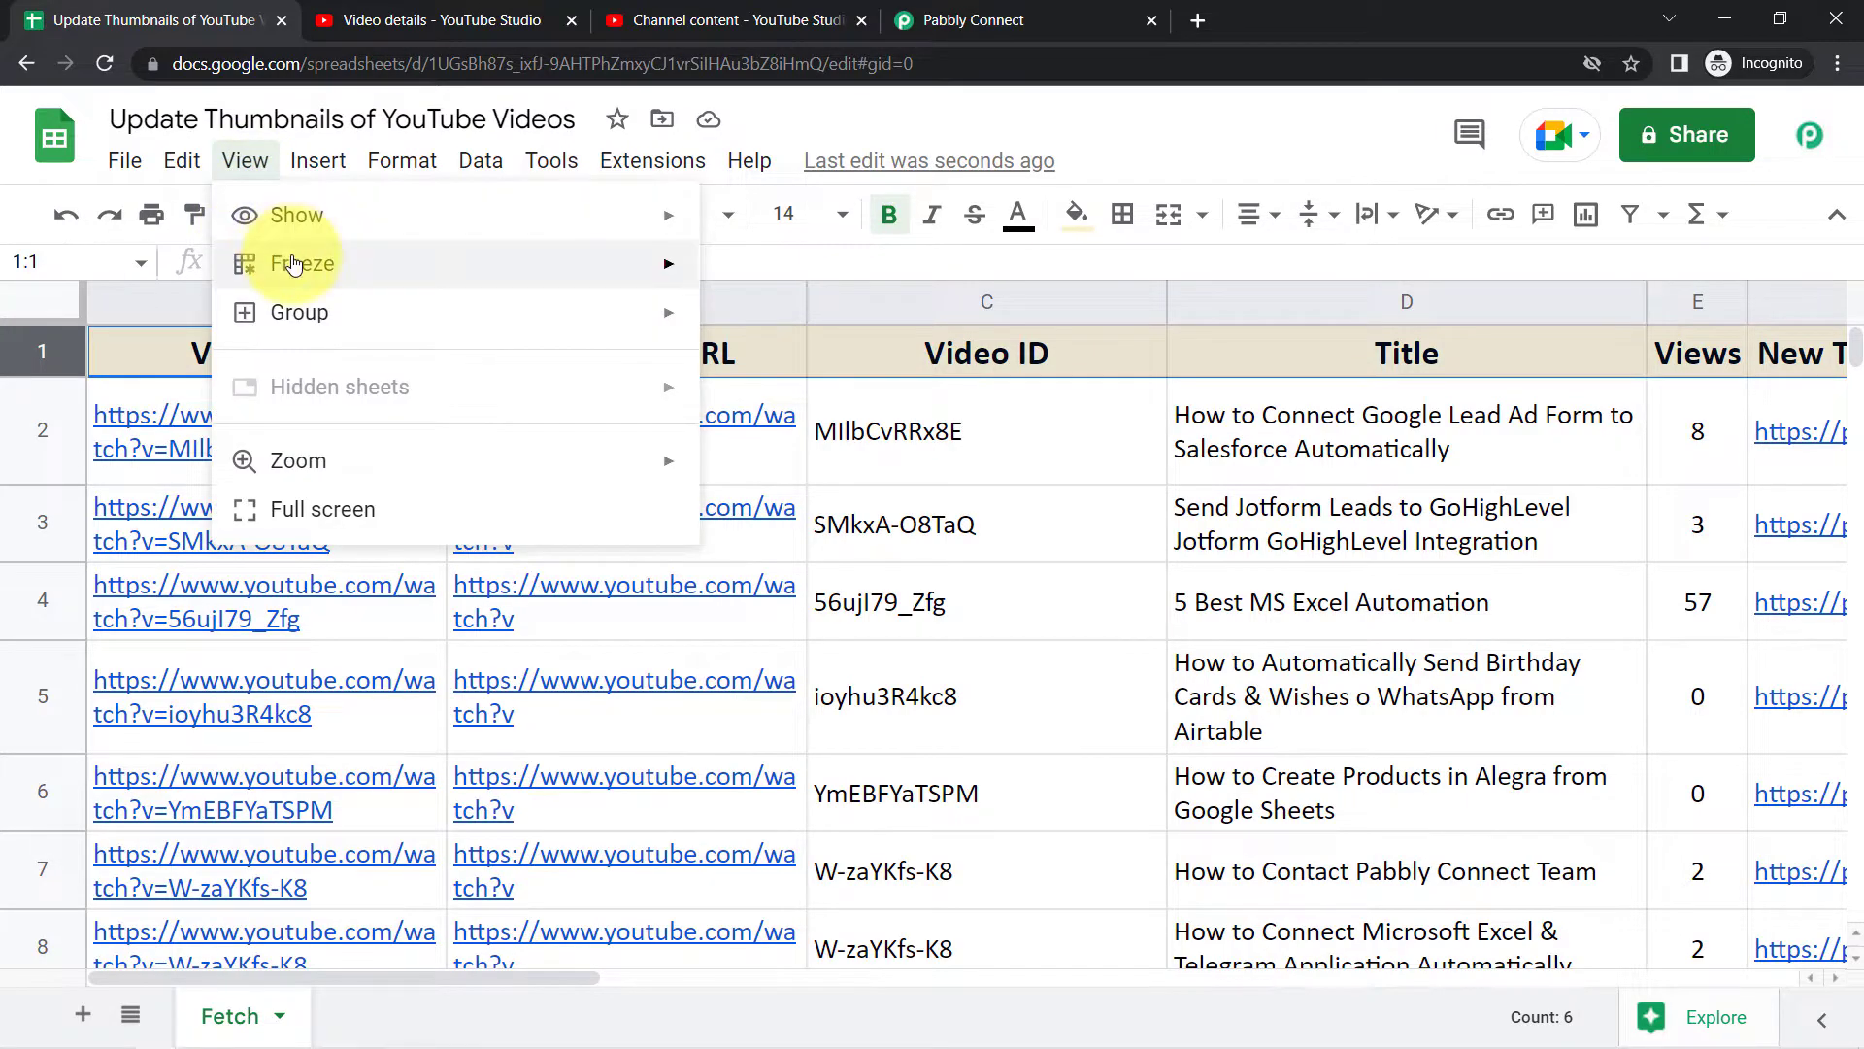
{"action": "mouse_move", "coordinate": [417, 258]}
{"action": "left_click", "coordinate": [780, 323]}
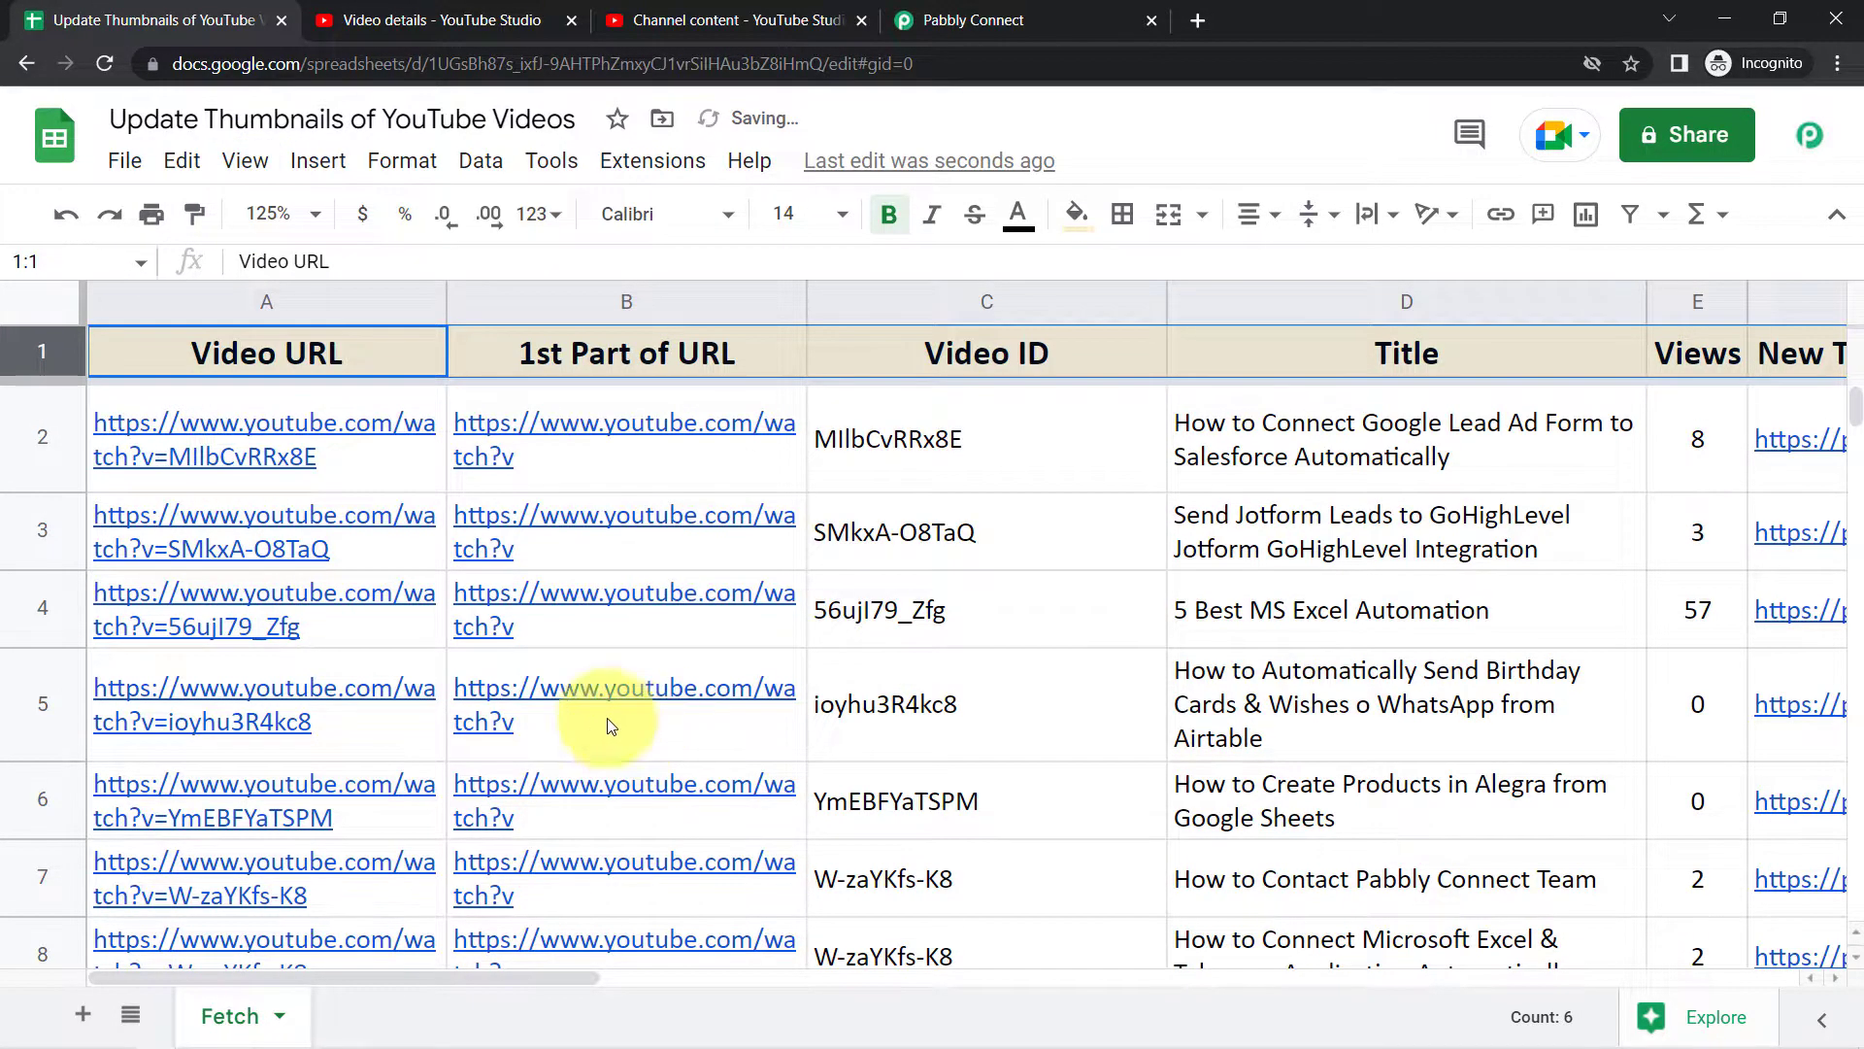
{"action": "left_click", "coordinate": [624, 737]}
Test the filled formula by copying the video URL from A3 into A103, and clear cells A101 to A104 again.
{"action": "left_click", "coordinate": [221, 538]}
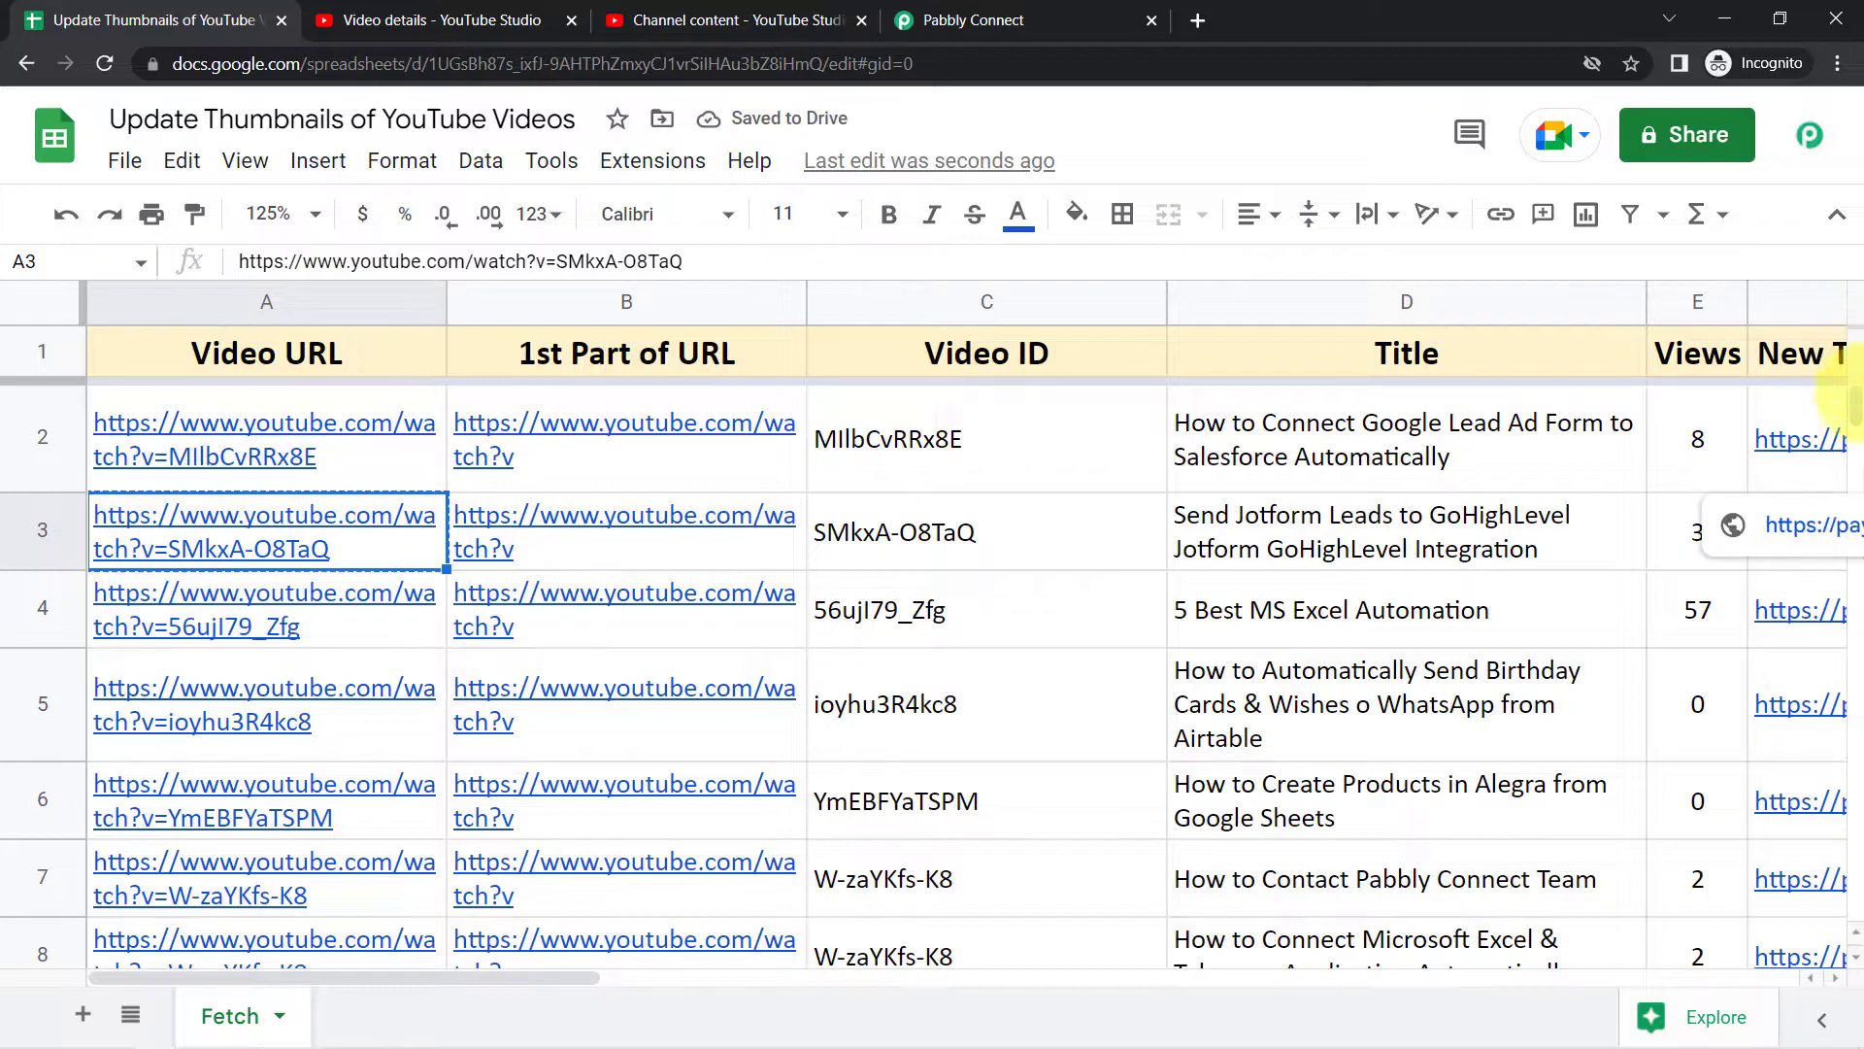
{"action": "left_click_drag", "start_coordinate": [1855, 413], "coordinate": [1853, 458]}
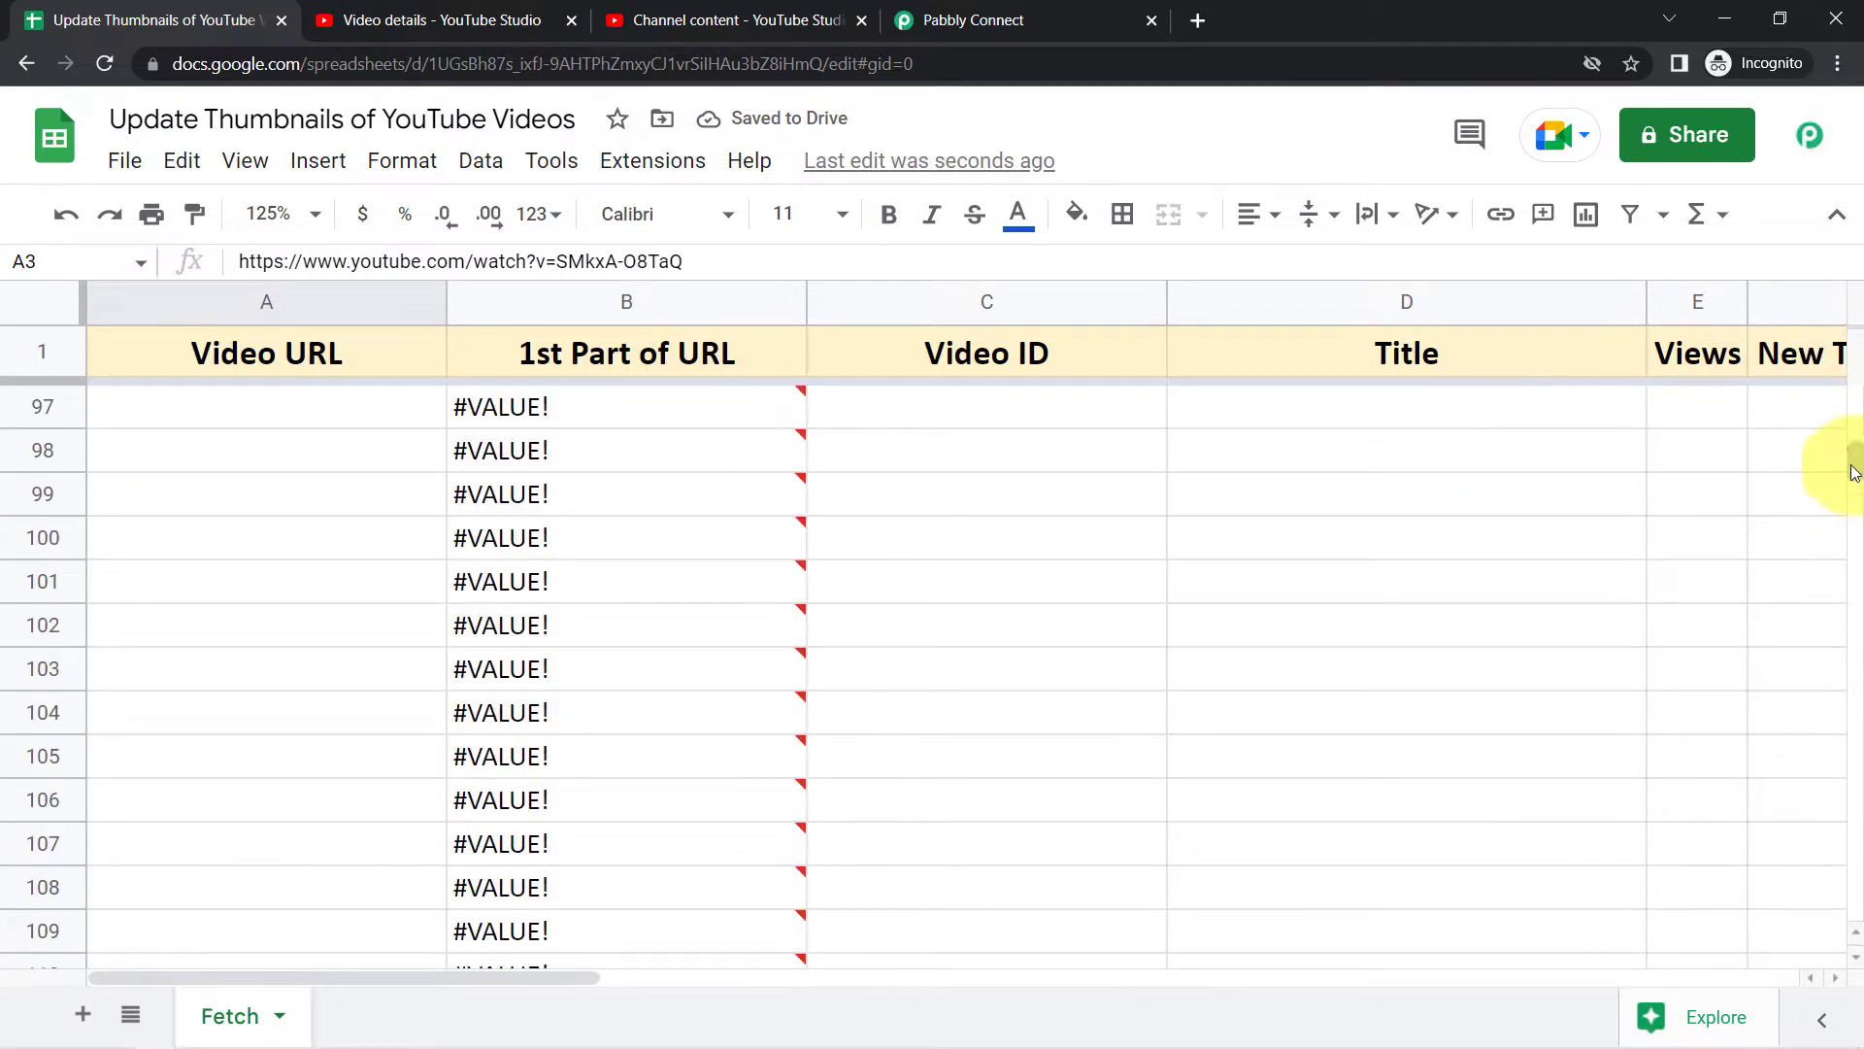
{"action": "left_click", "coordinate": [197, 689]}
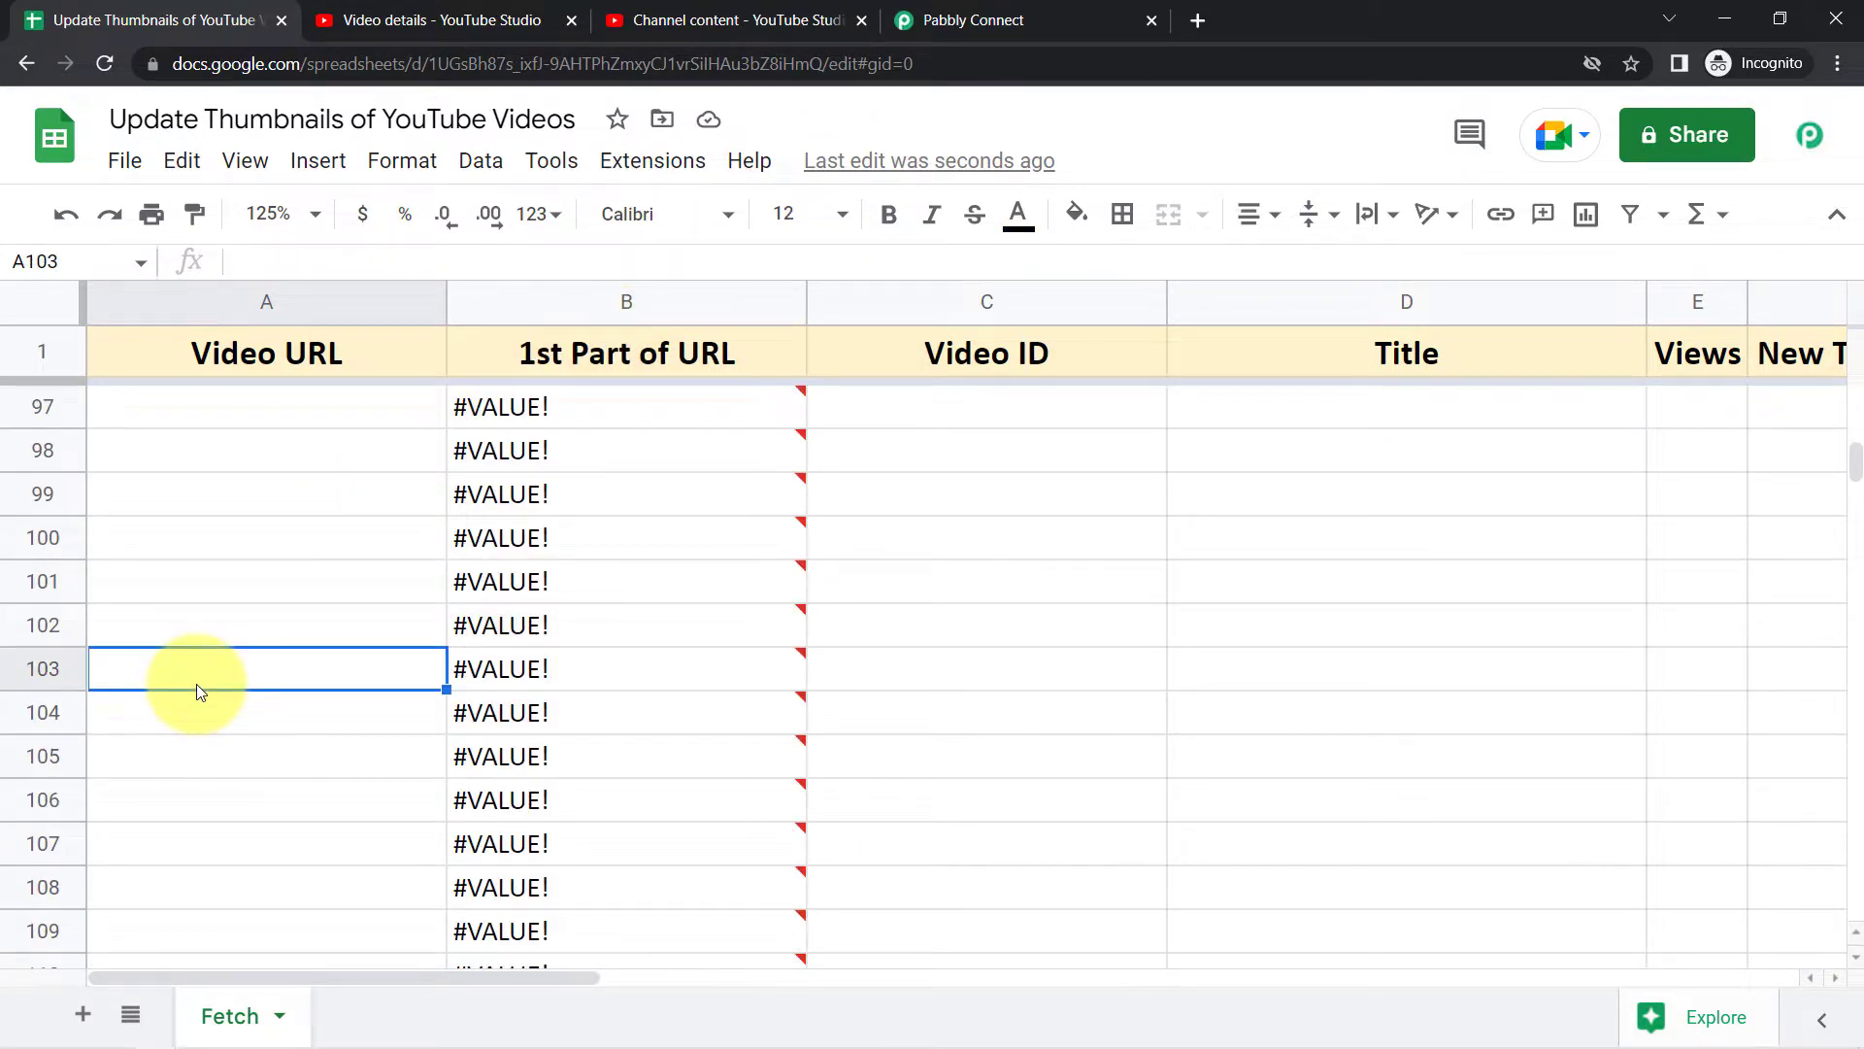
{"action": "type", "text": "https://www.youtube.com/watch?v=SMkxA-O8TaQ"}
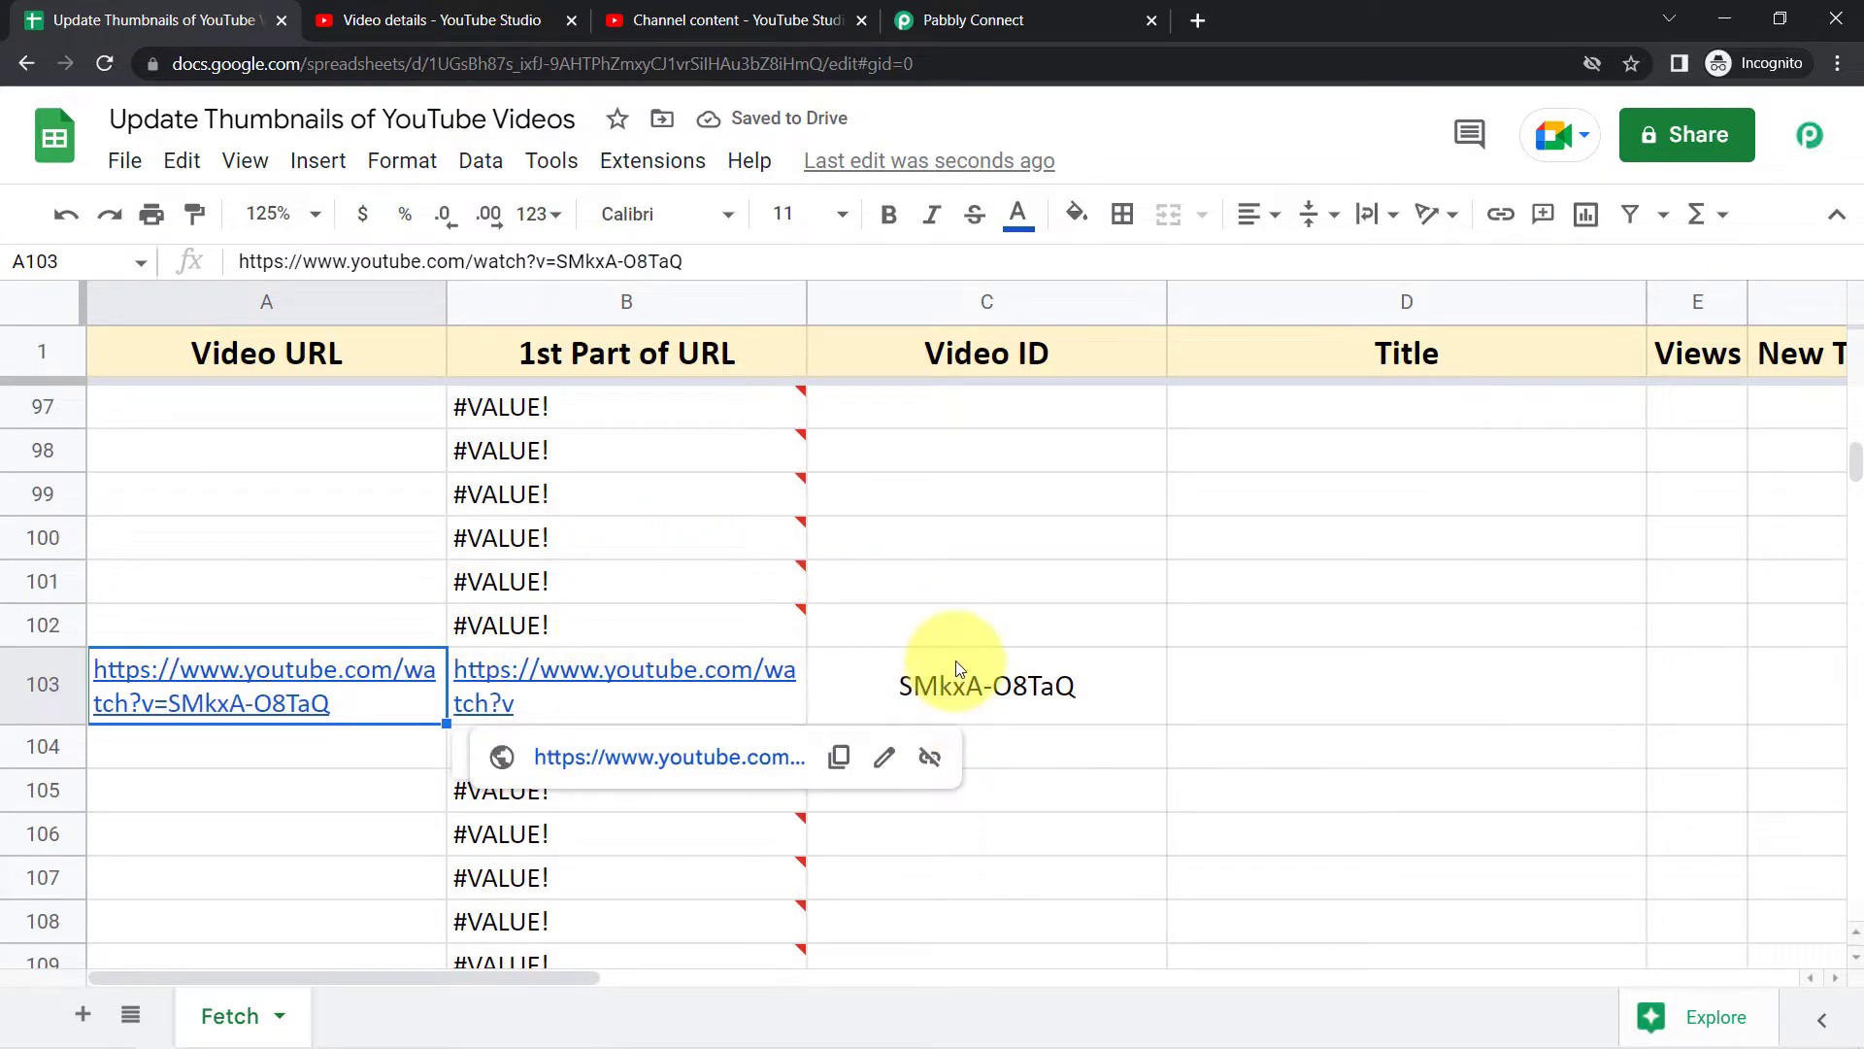
{"action": "left_click_drag", "start_coordinate": [275, 580], "coordinate": [279, 757]}
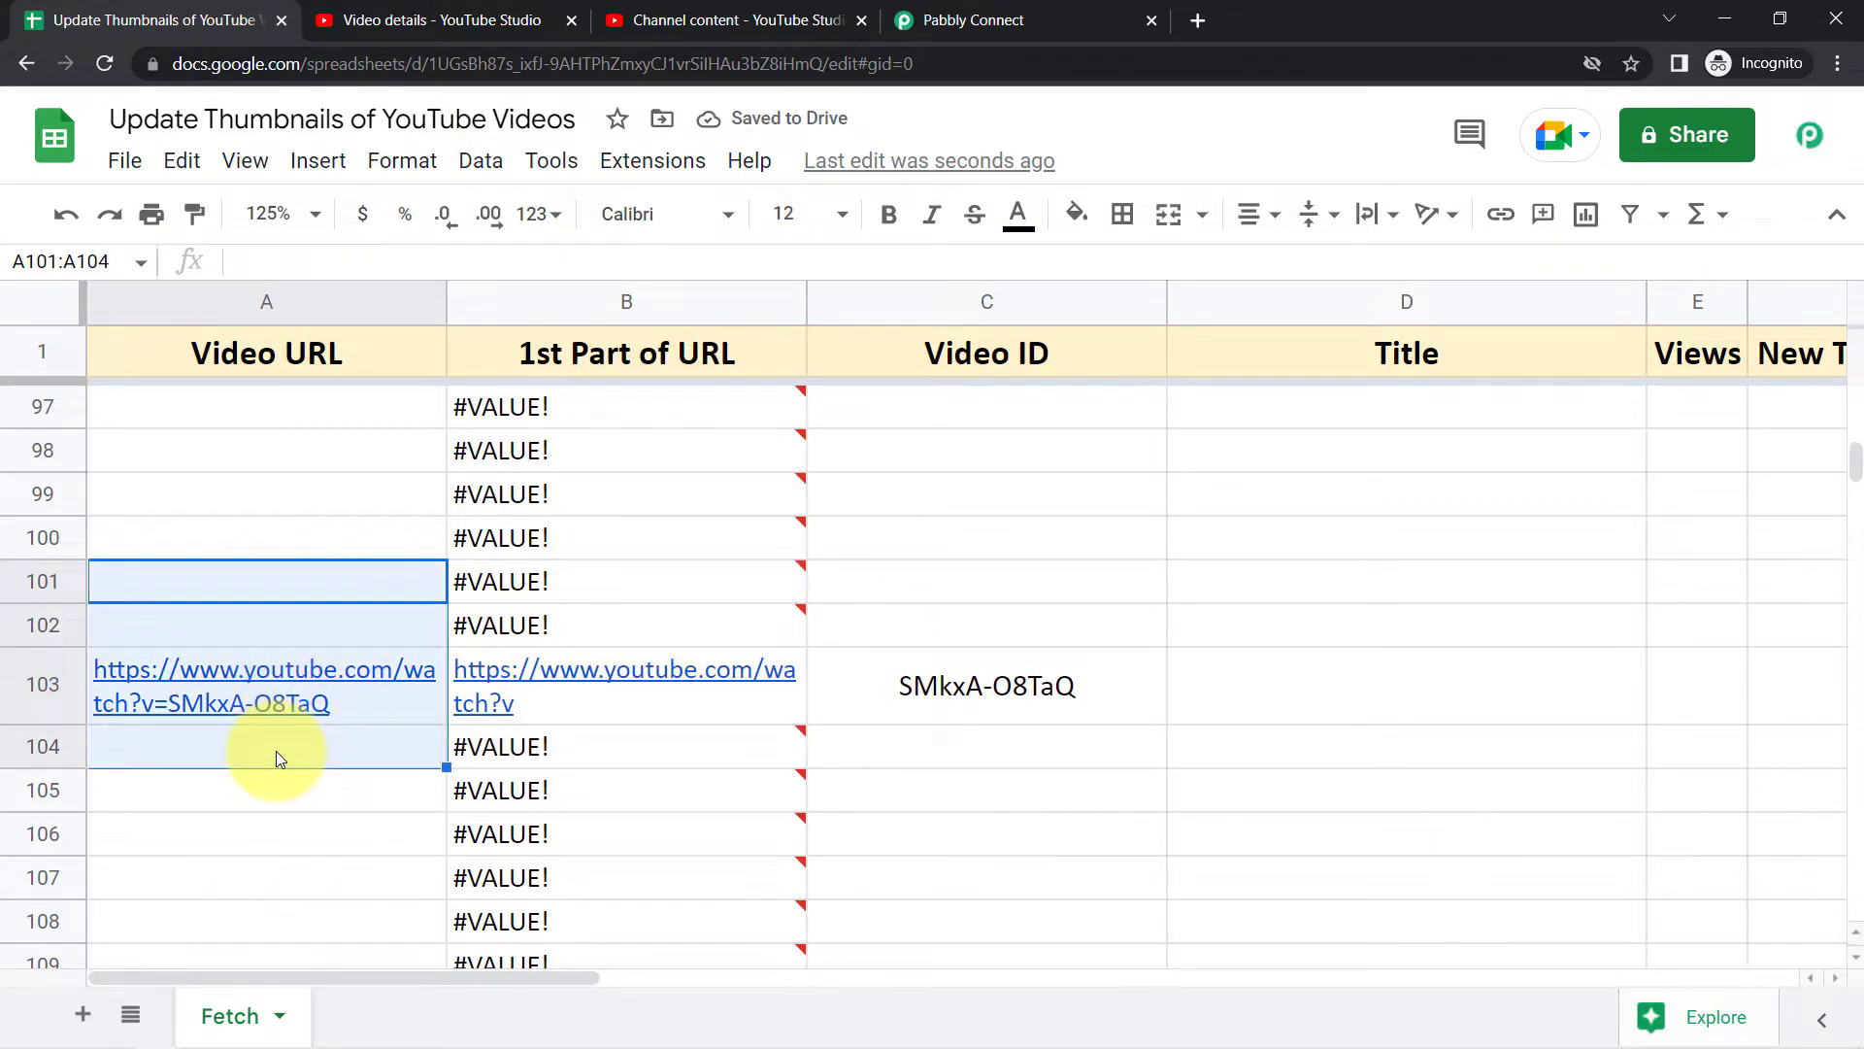
{"action": "key", "text": "Delete"}
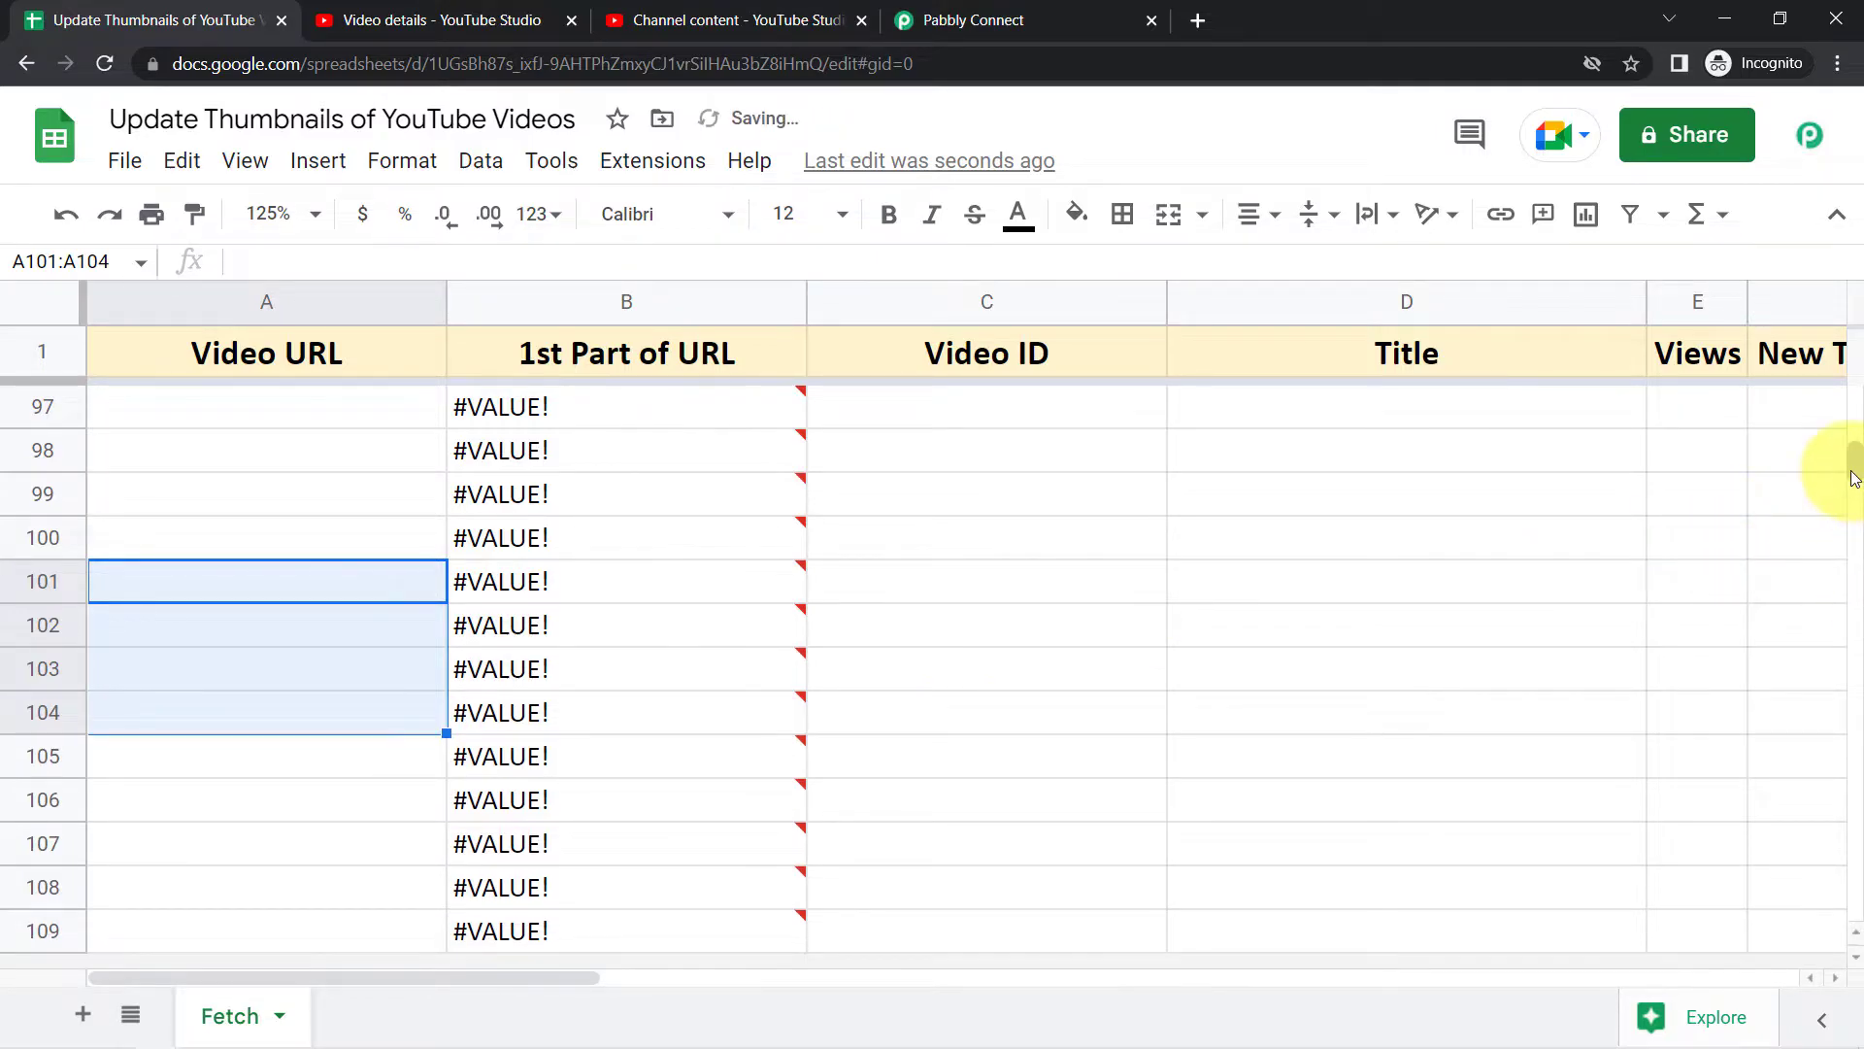
Hide the 1st Part of URL column.
{"action": "left_click_drag", "start_coordinate": [1851, 442], "coordinate": [1851, 388]}
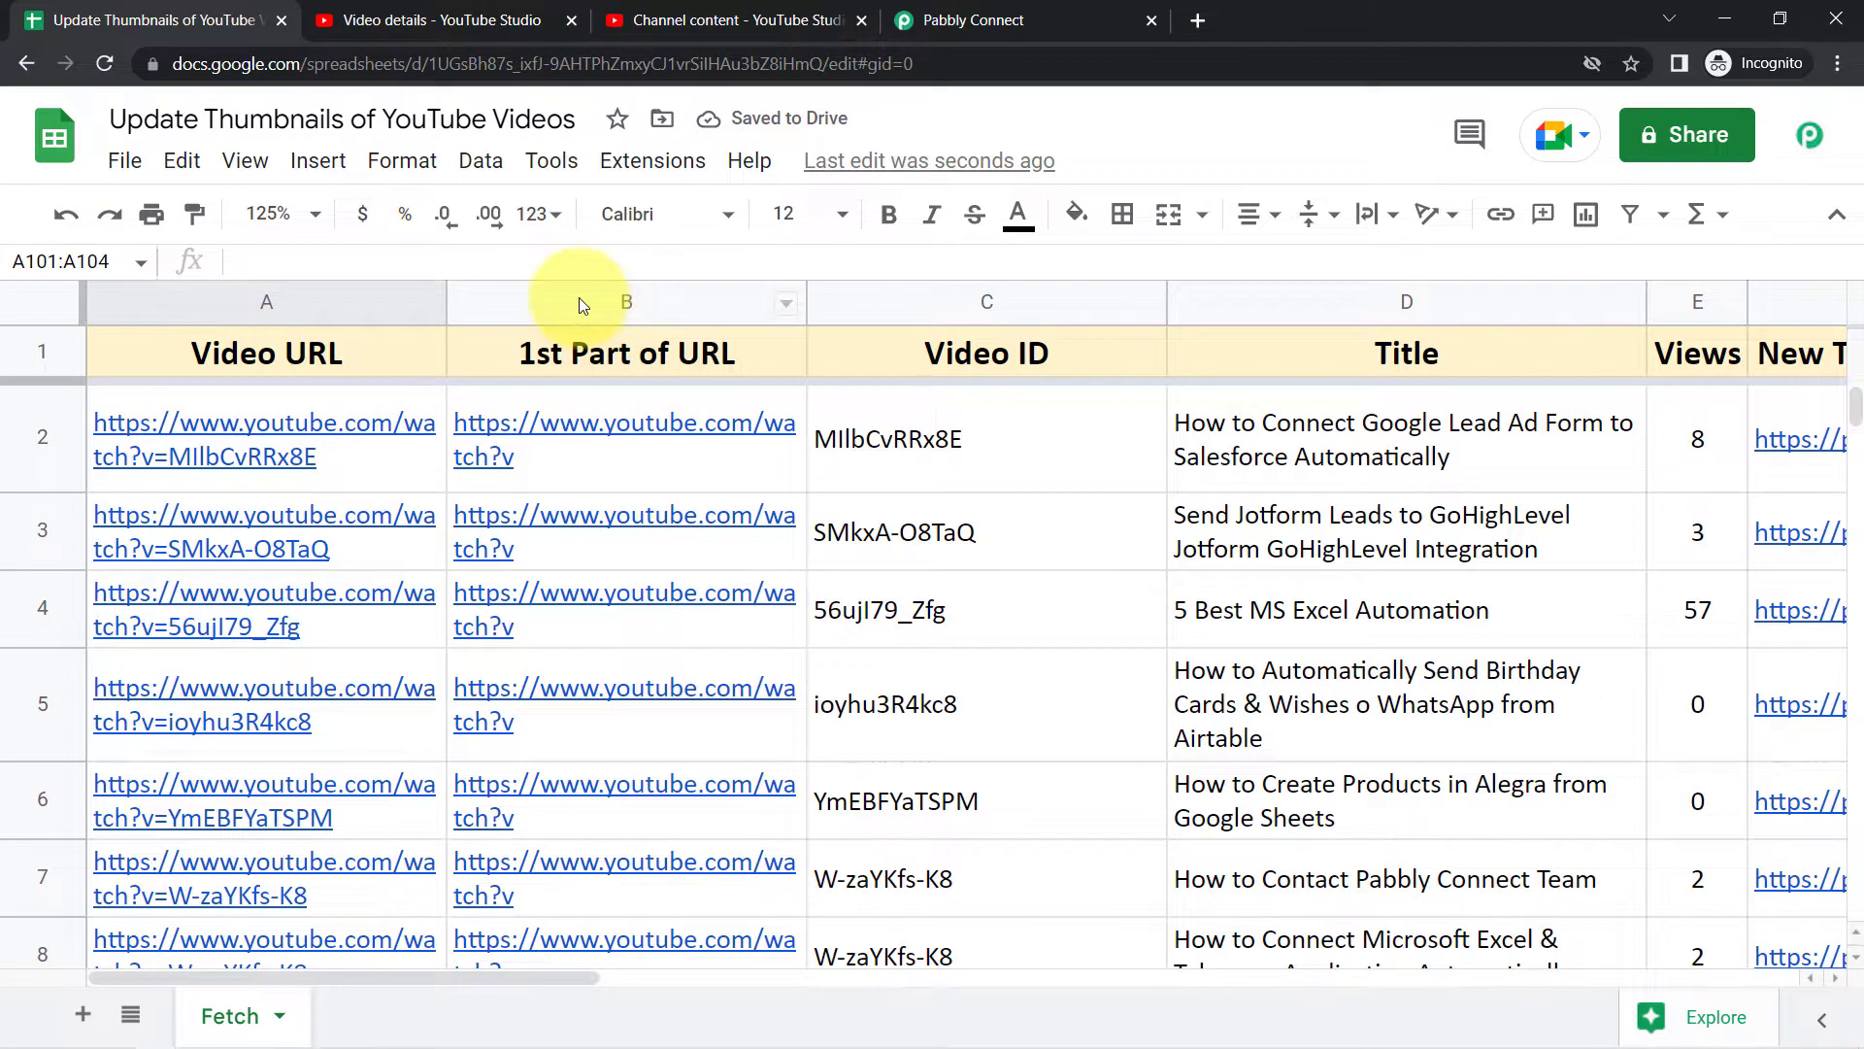
{"action": "left_click", "coordinate": [579, 303]}
{"action": "left_click", "coordinate": [786, 304]}
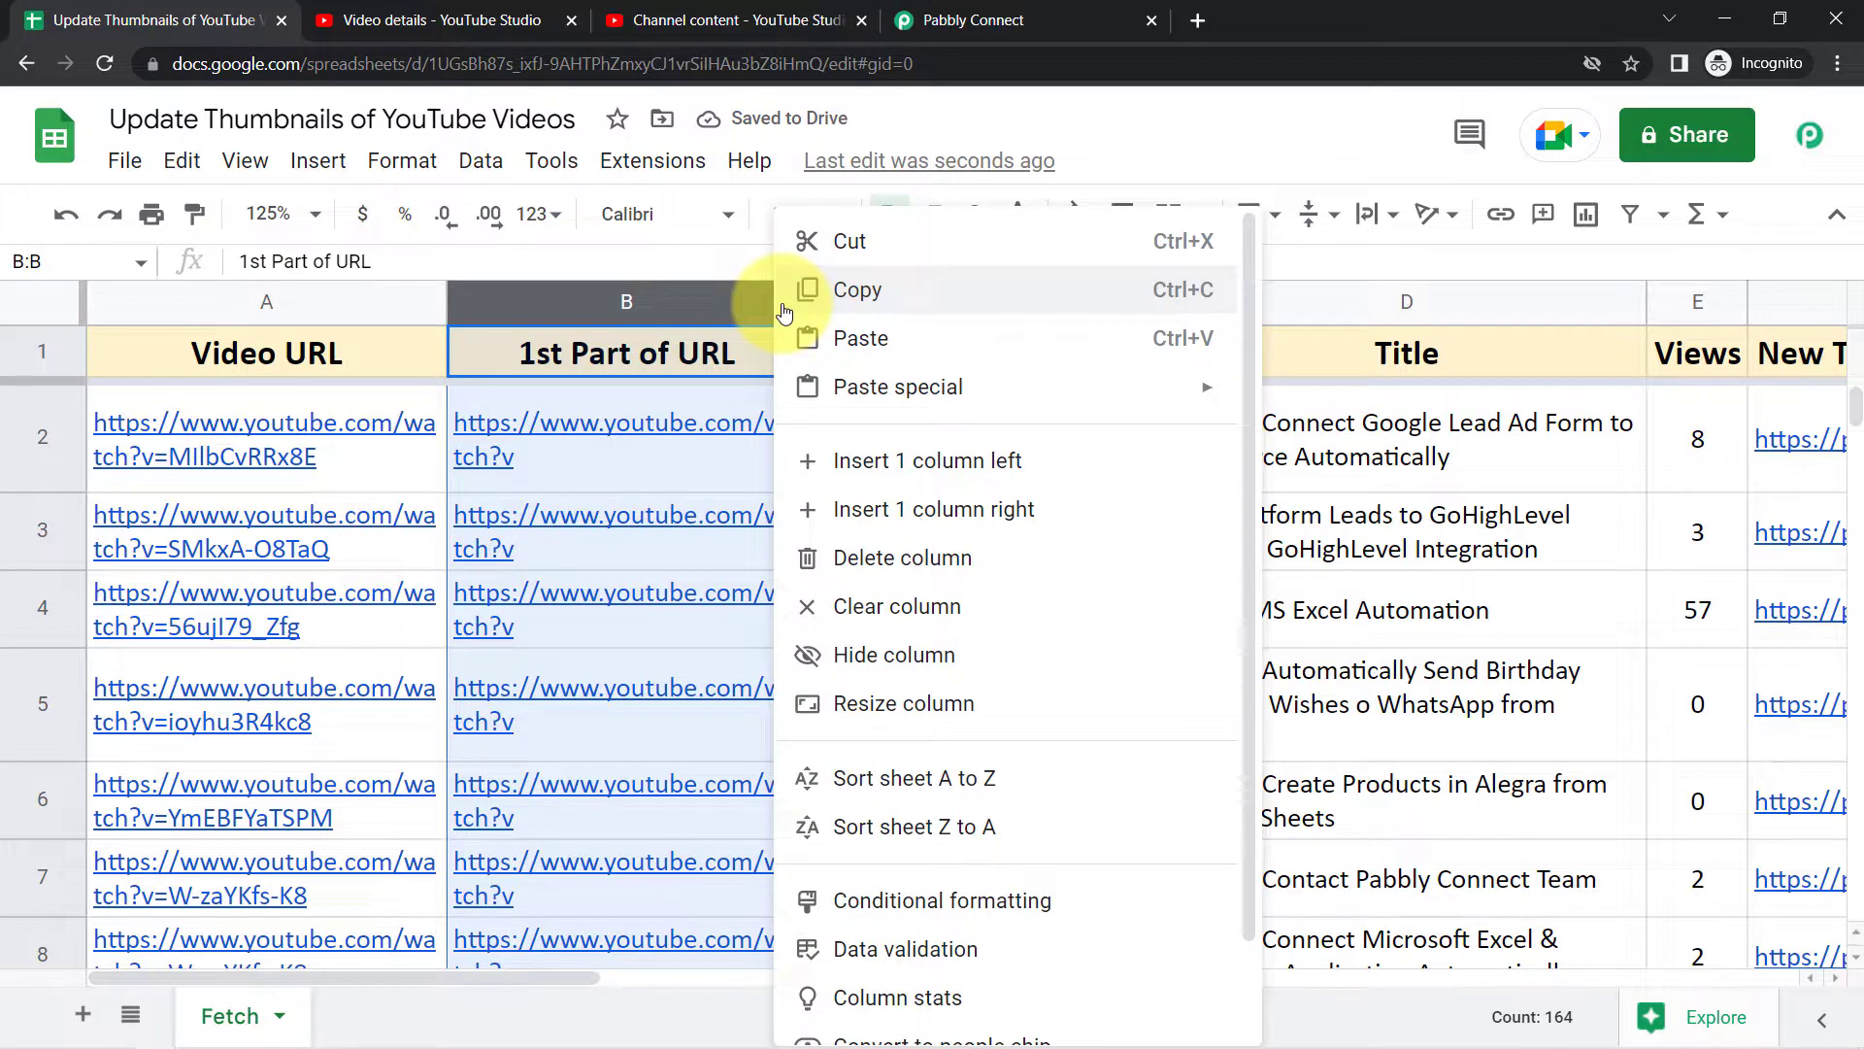
{"action": "left_click", "coordinate": [867, 660]}
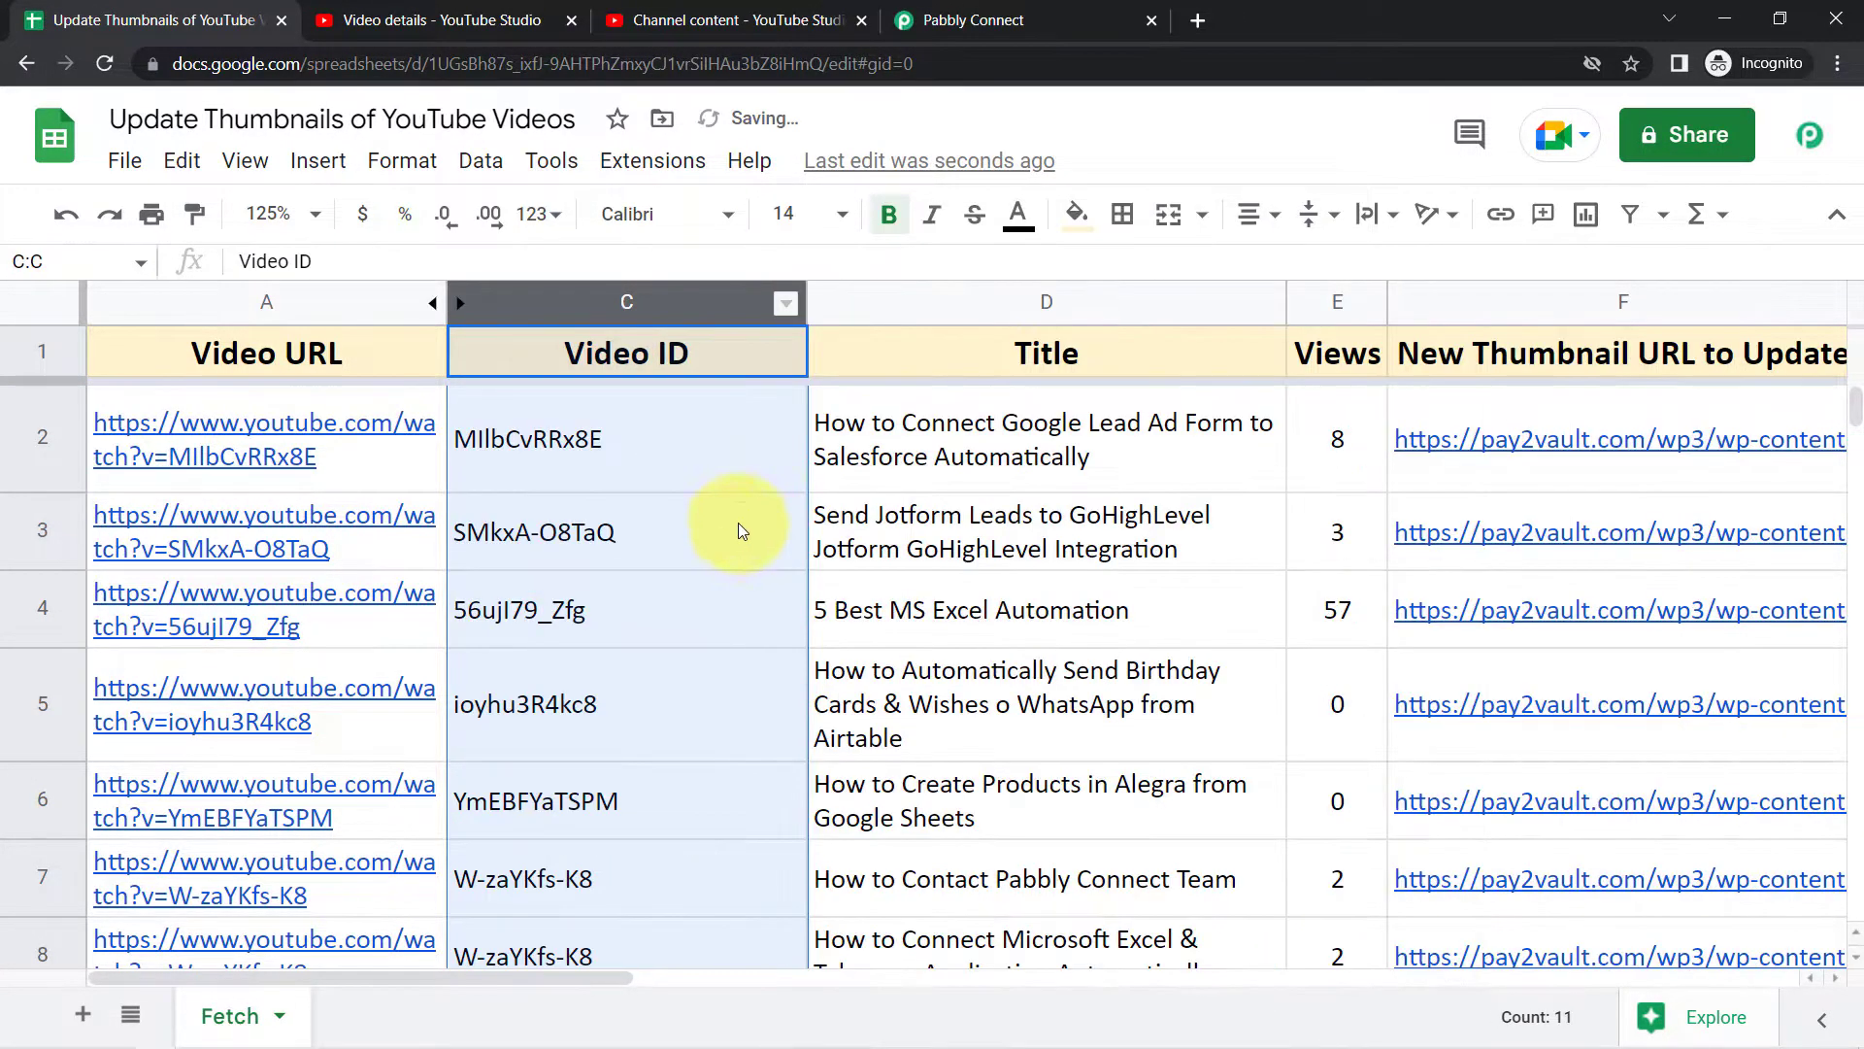
Narrow the Video ID column to fit its contents and centre its cells horizontally.
{"action": "left_click", "coordinate": [596, 528]}
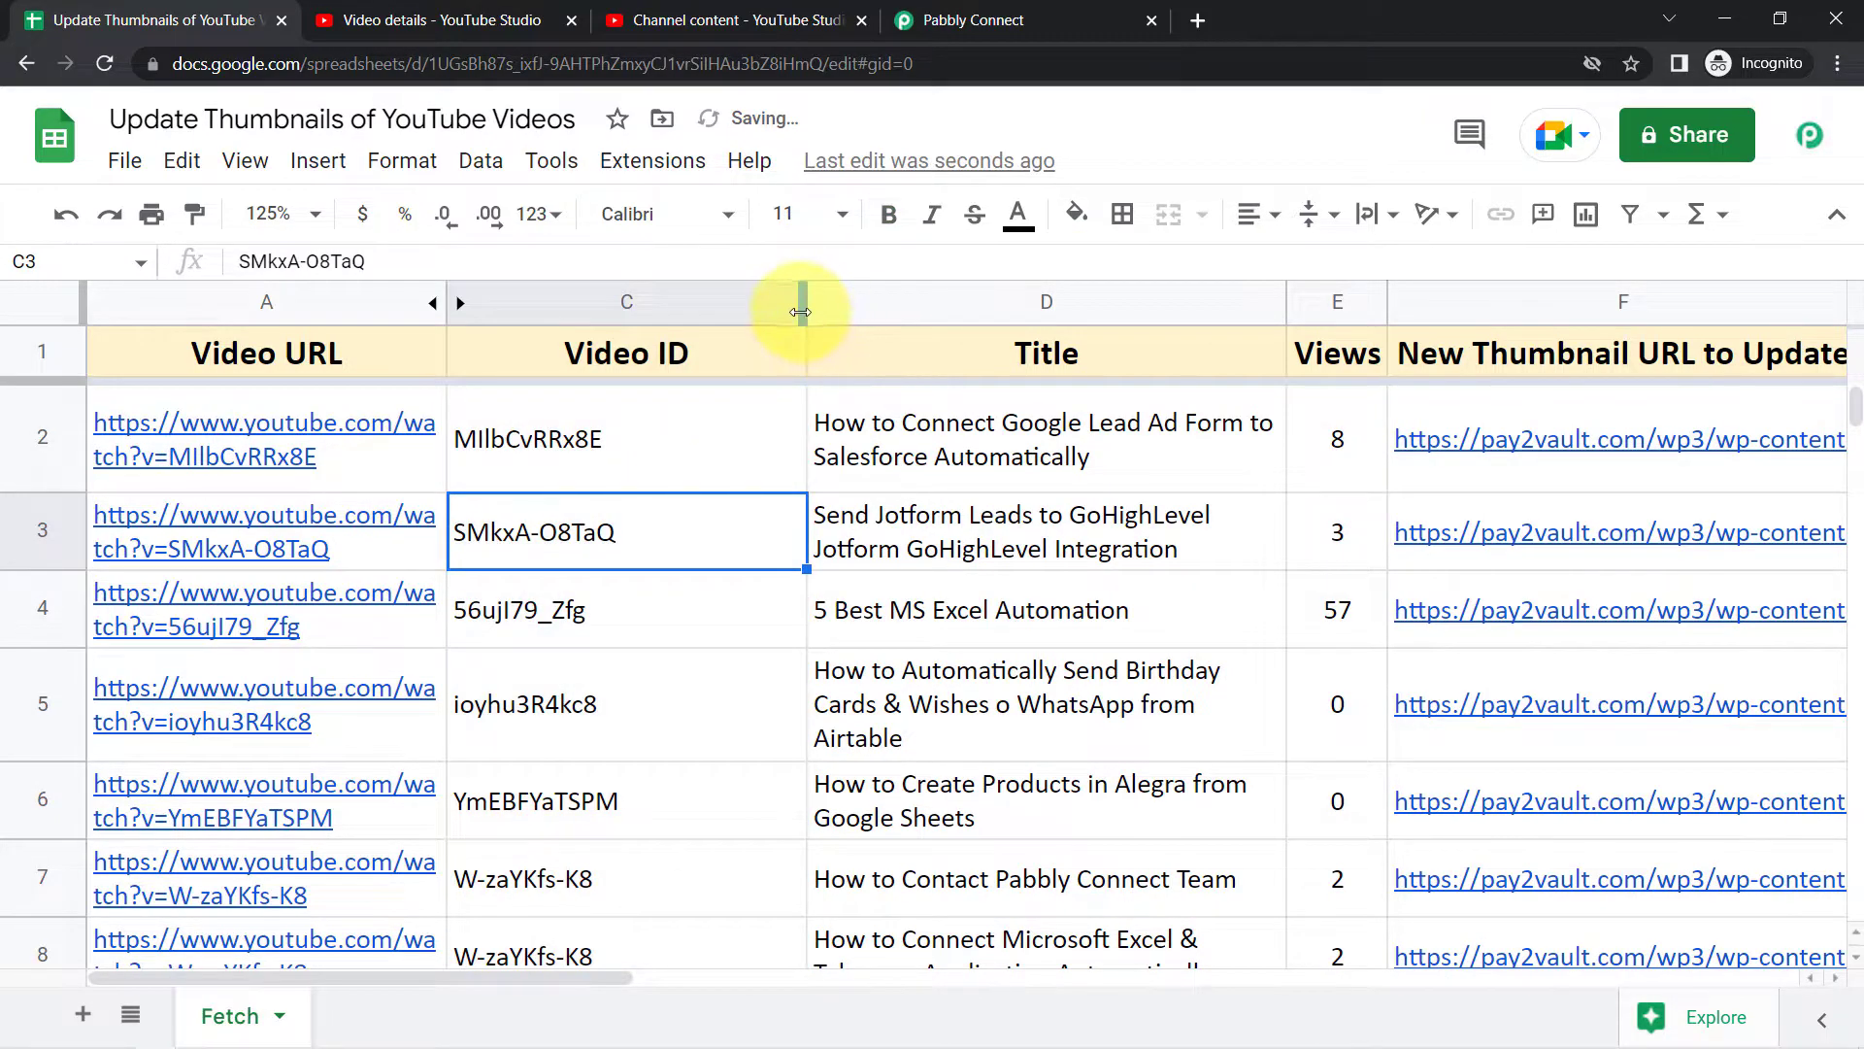
{"action": "left_click_drag", "start_coordinate": [802, 310], "coordinate": [634, 323]}
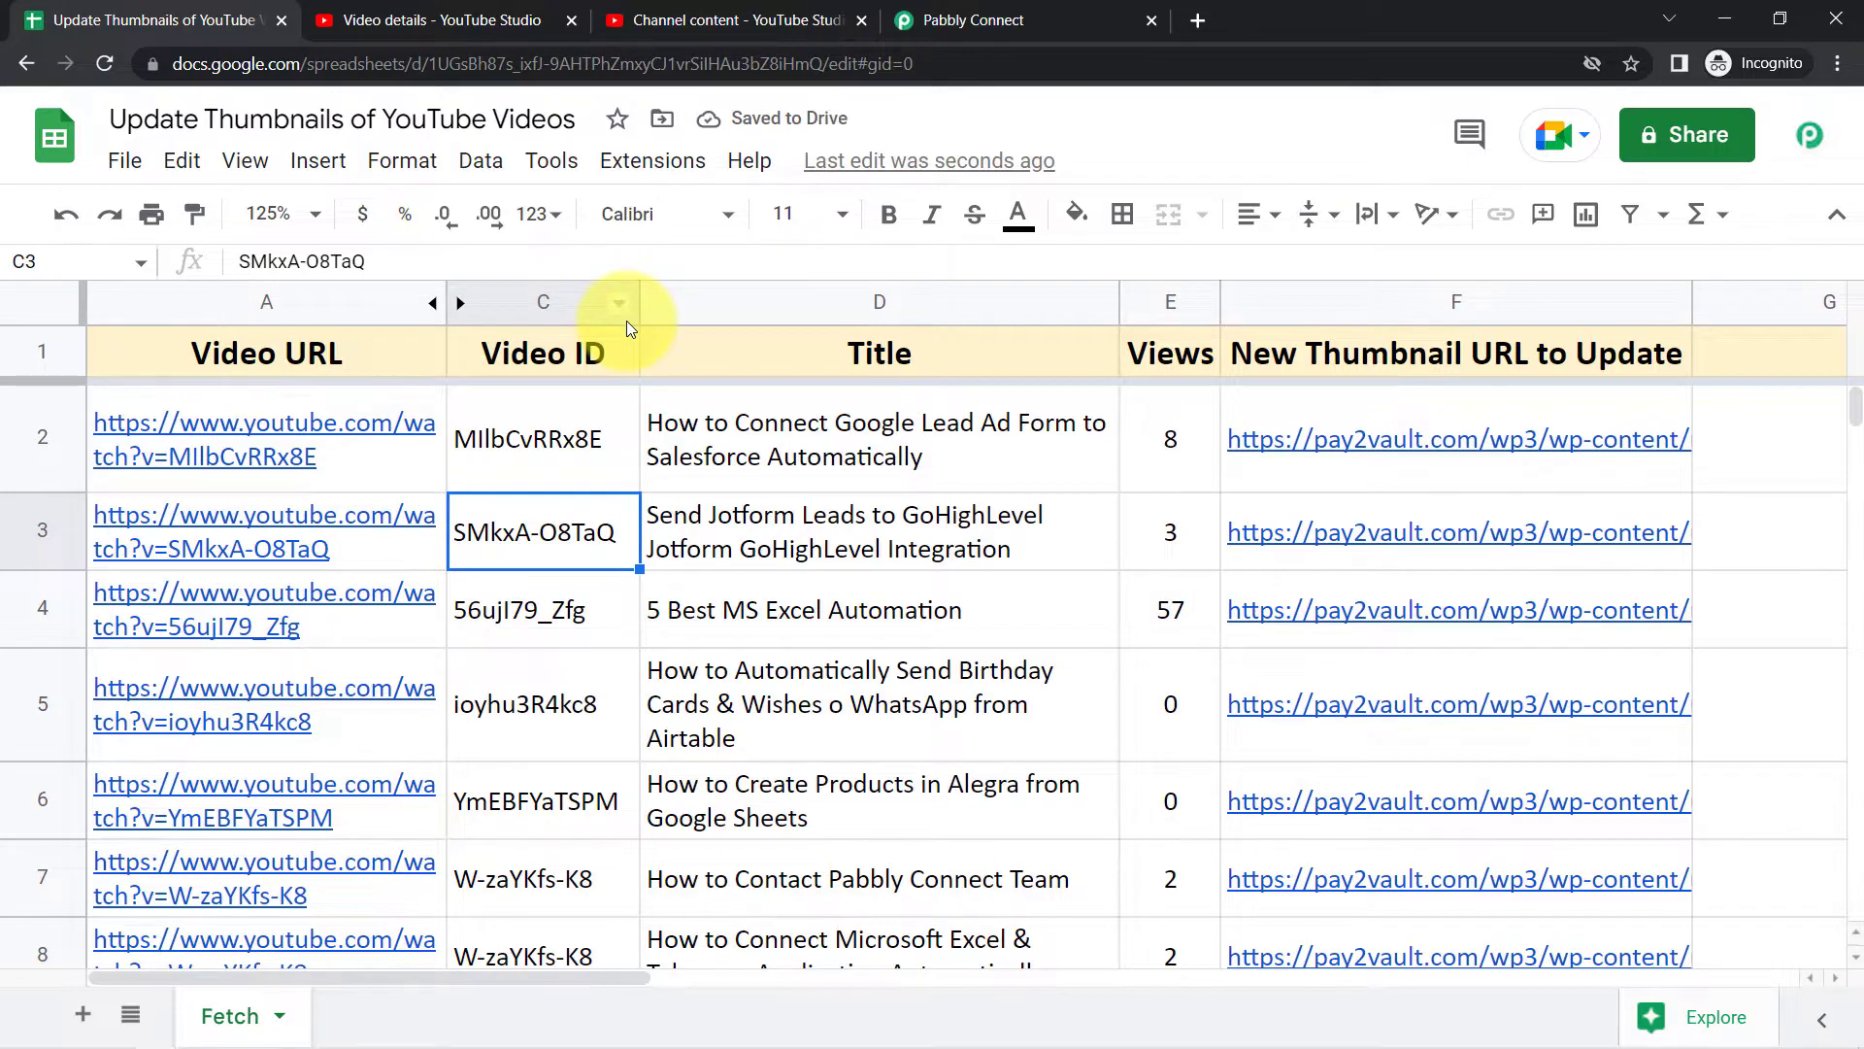
{"action": "key", "text": "Right"}
{"action": "left_click", "coordinate": [534, 302]}
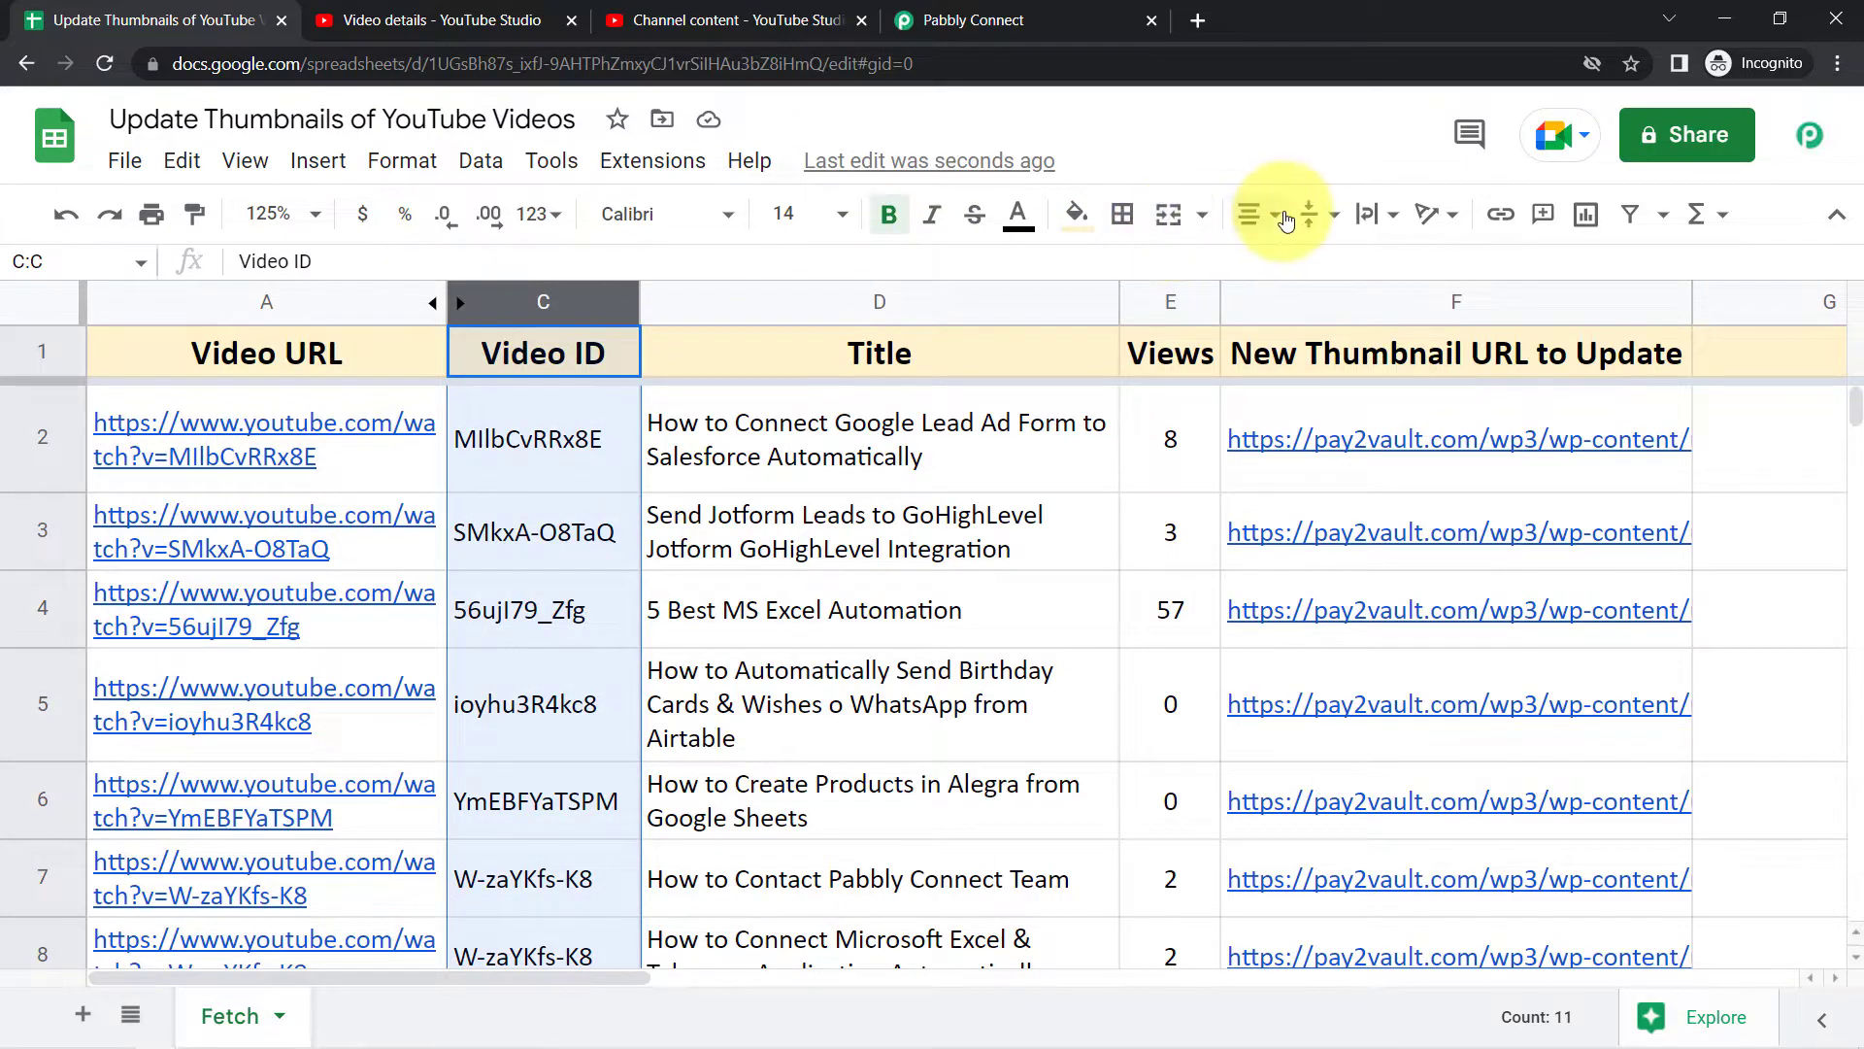
{"action": "left_click", "coordinate": [1291, 268]}
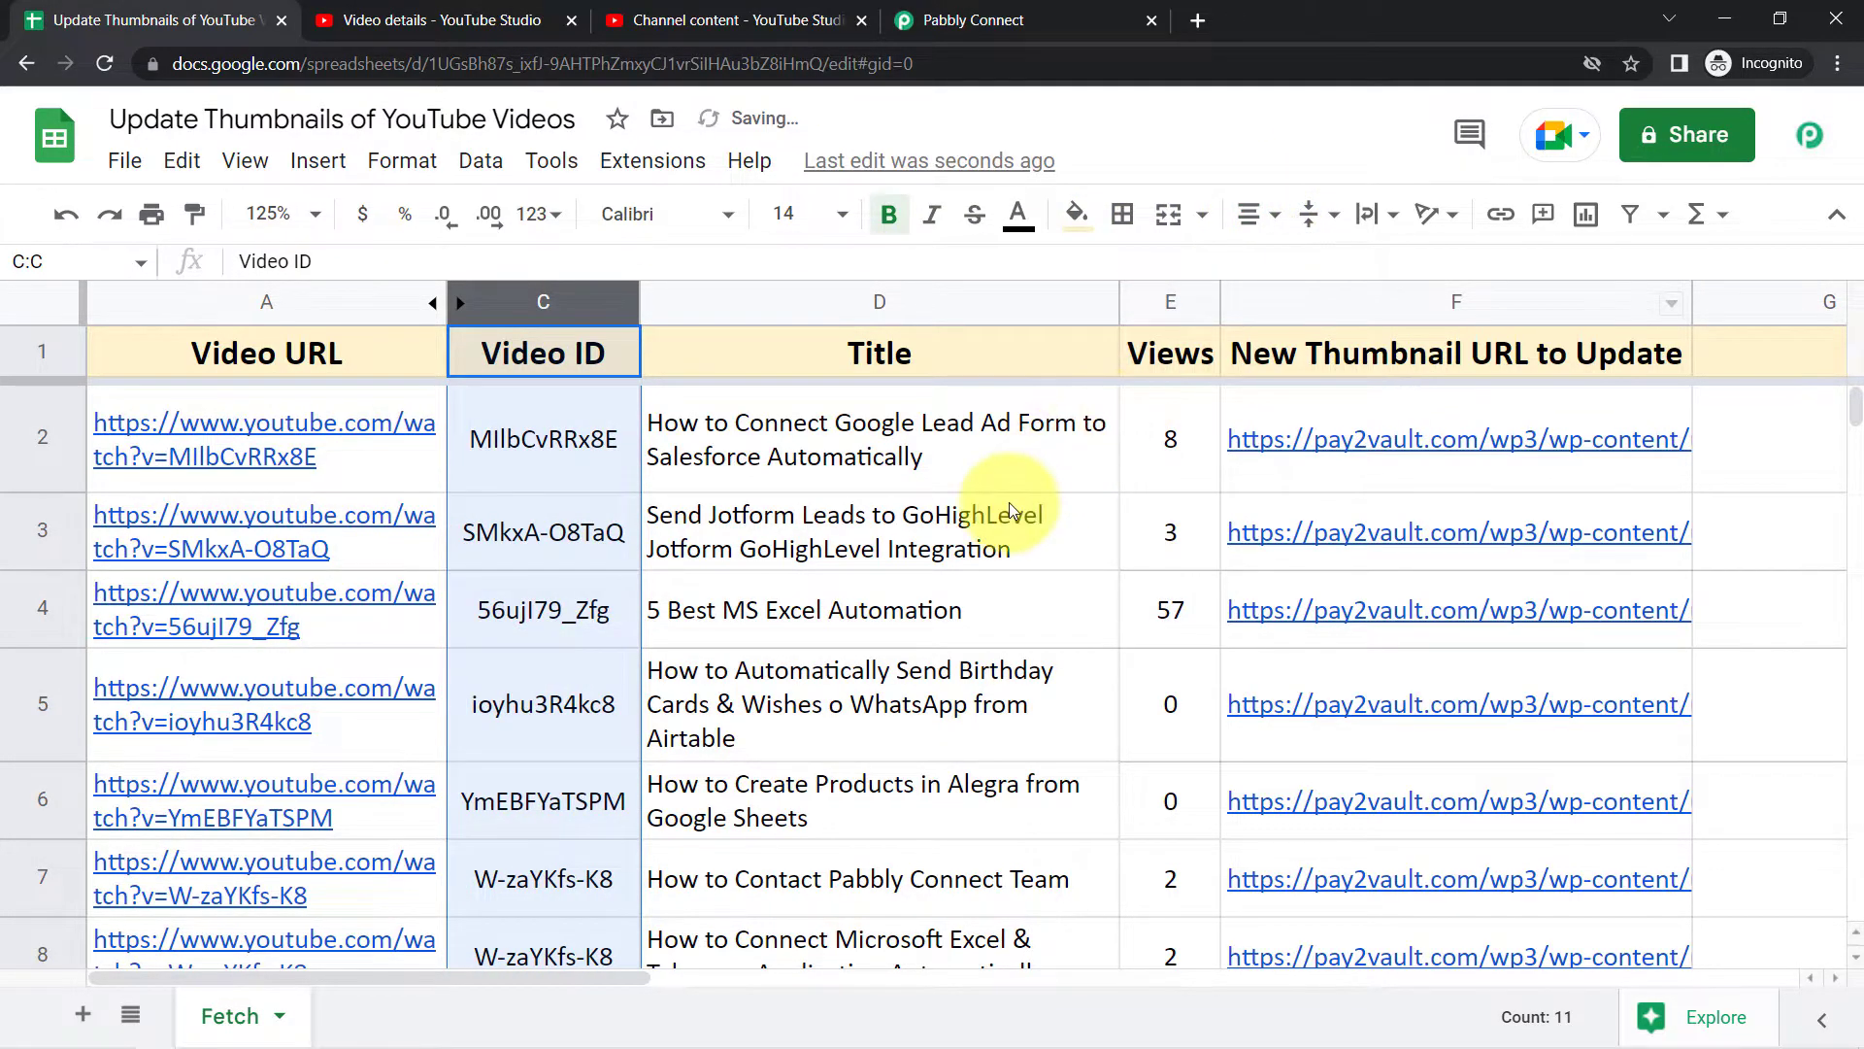
Open the initial setup of Pabbly Connect Webhooks for the Fetch sheet and set the trigger column to F.
{"action": "left_click", "coordinate": [656, 165]}
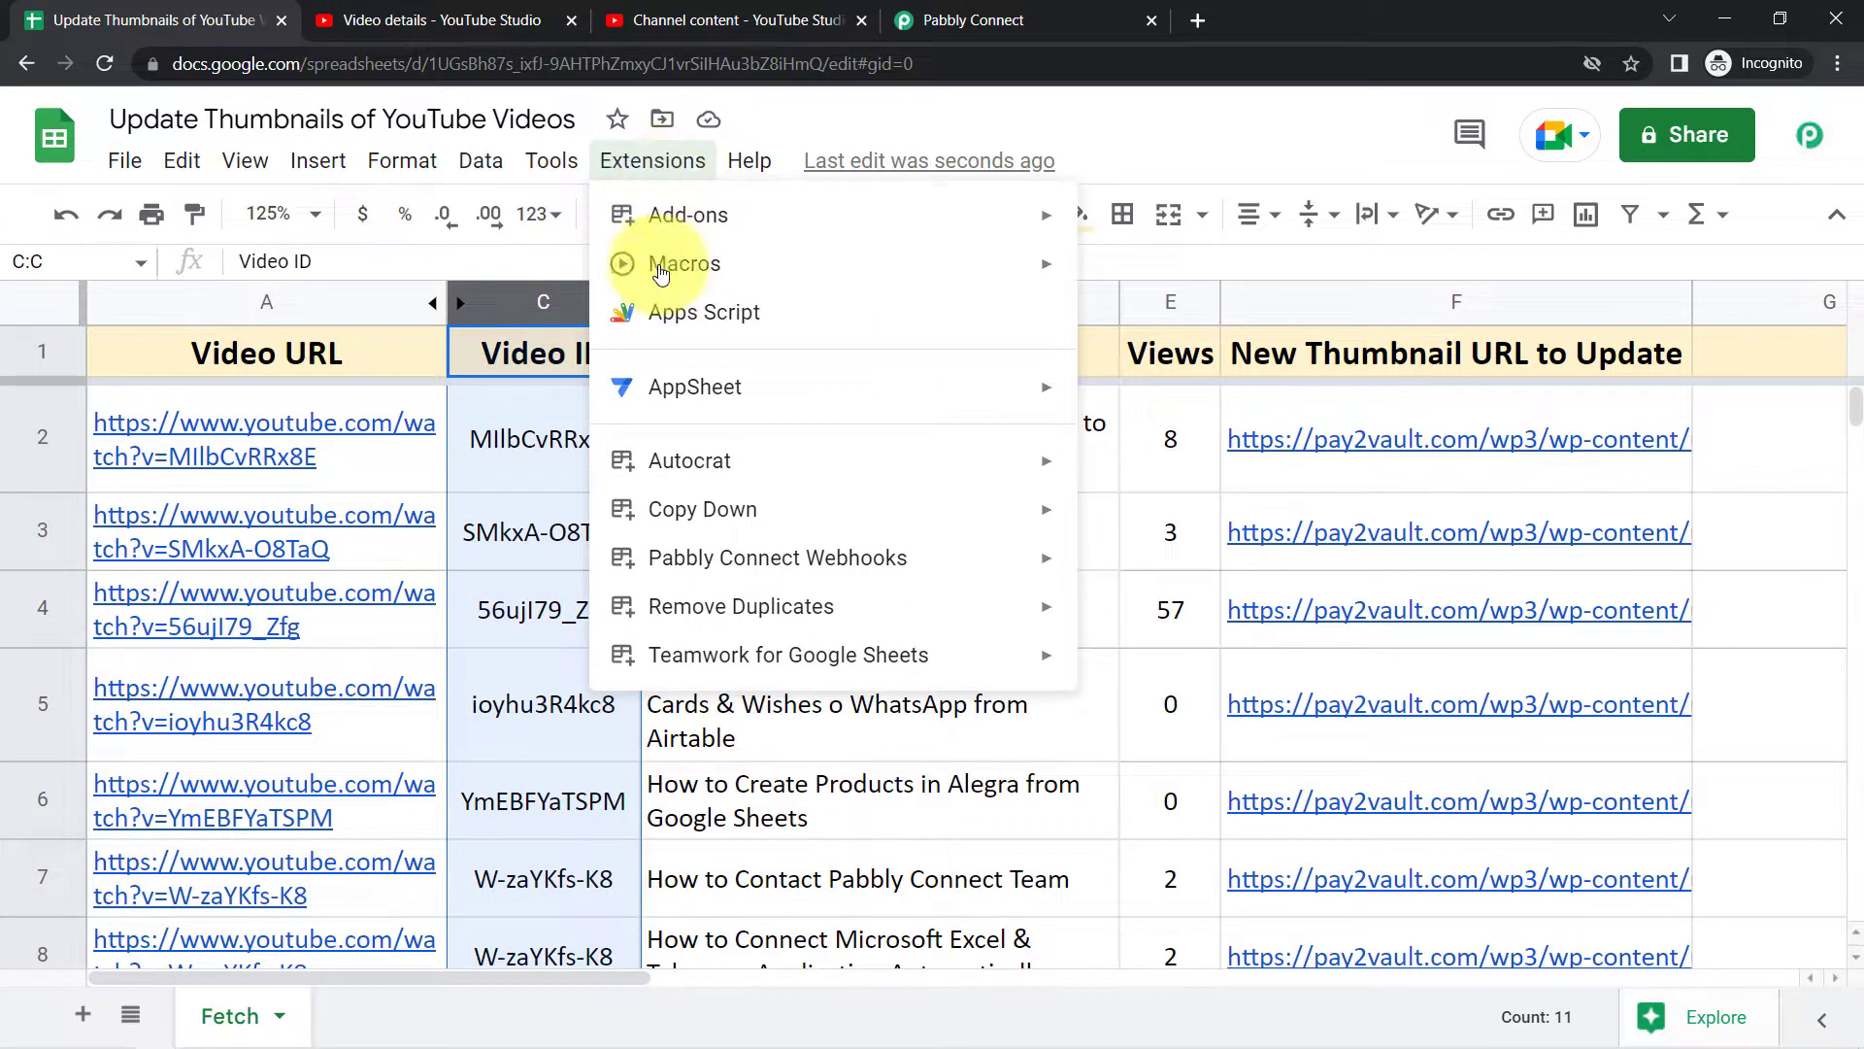
{"action": "mouse_move", "coordinate": [977, 568]}
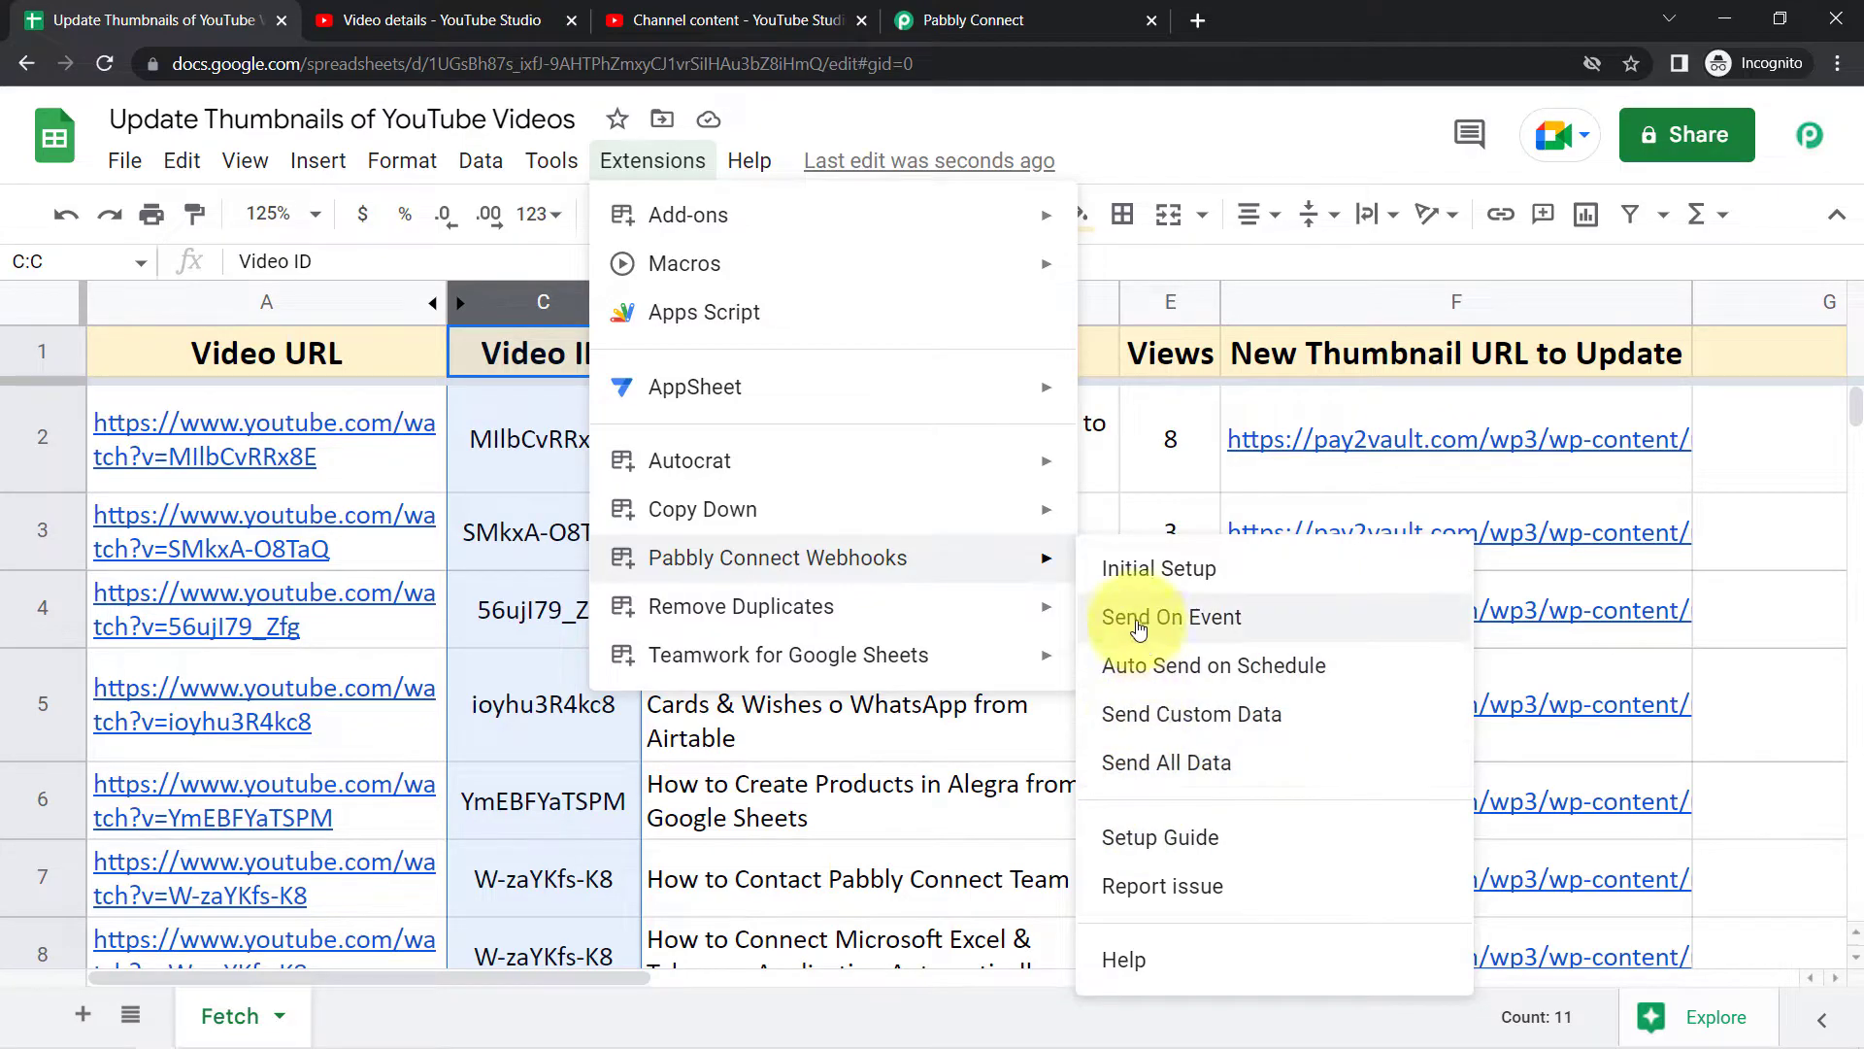
{"action": "left_click", "coordinate": [1129, 568]}
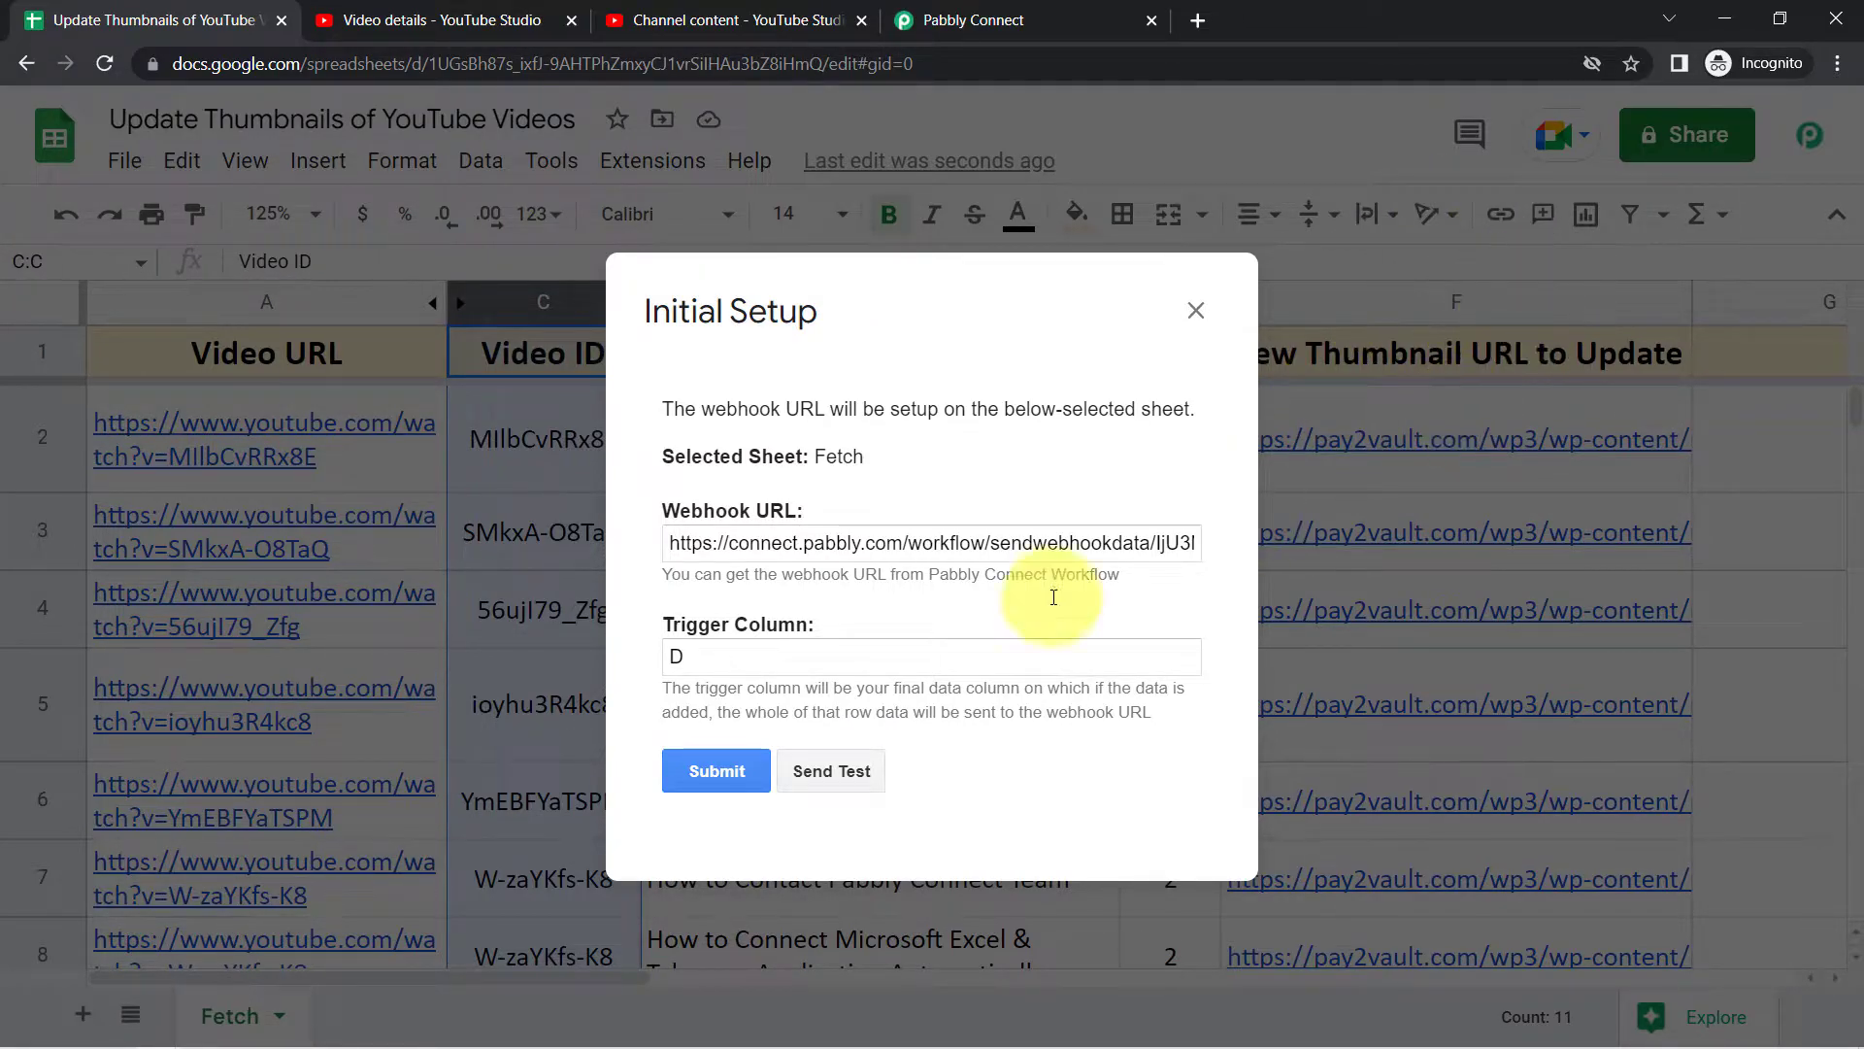
{"action": "left_click_drag", "start_coordinate": [729, 657], "coordinate": [631, 662]}
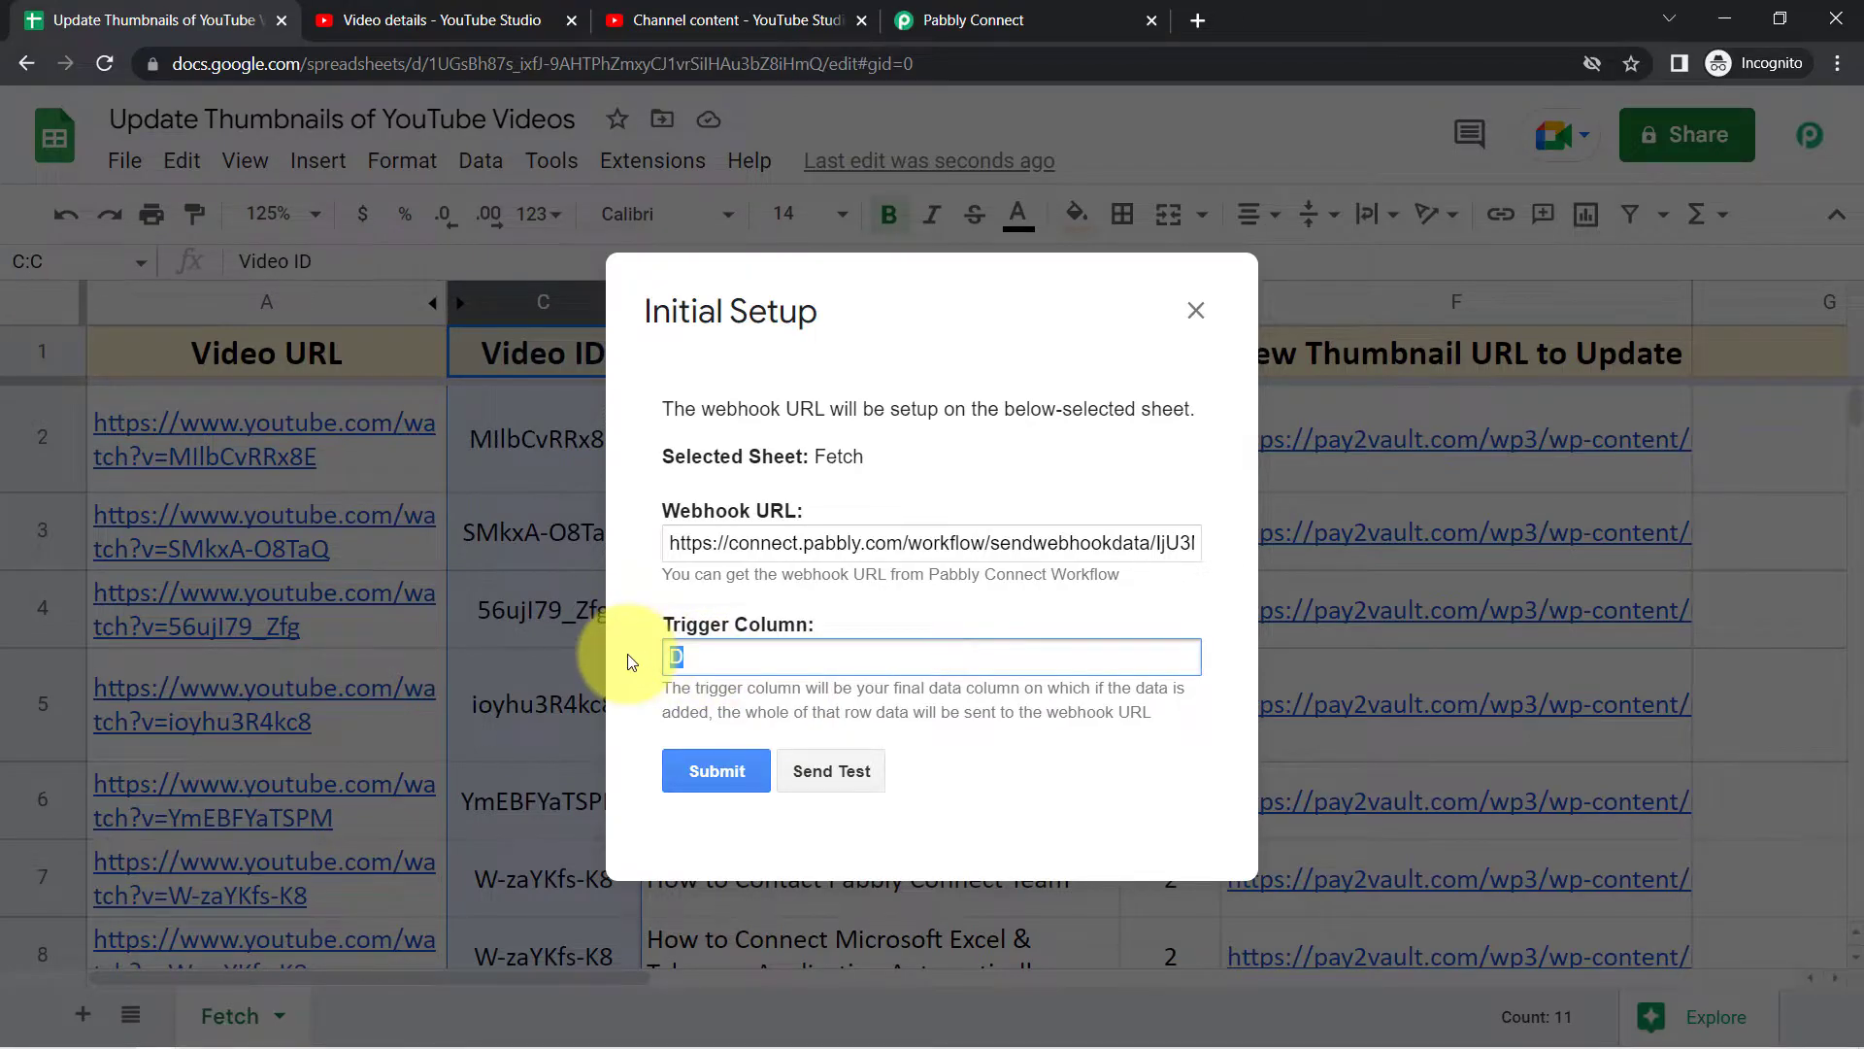
{"action": "type", "text": "F"}
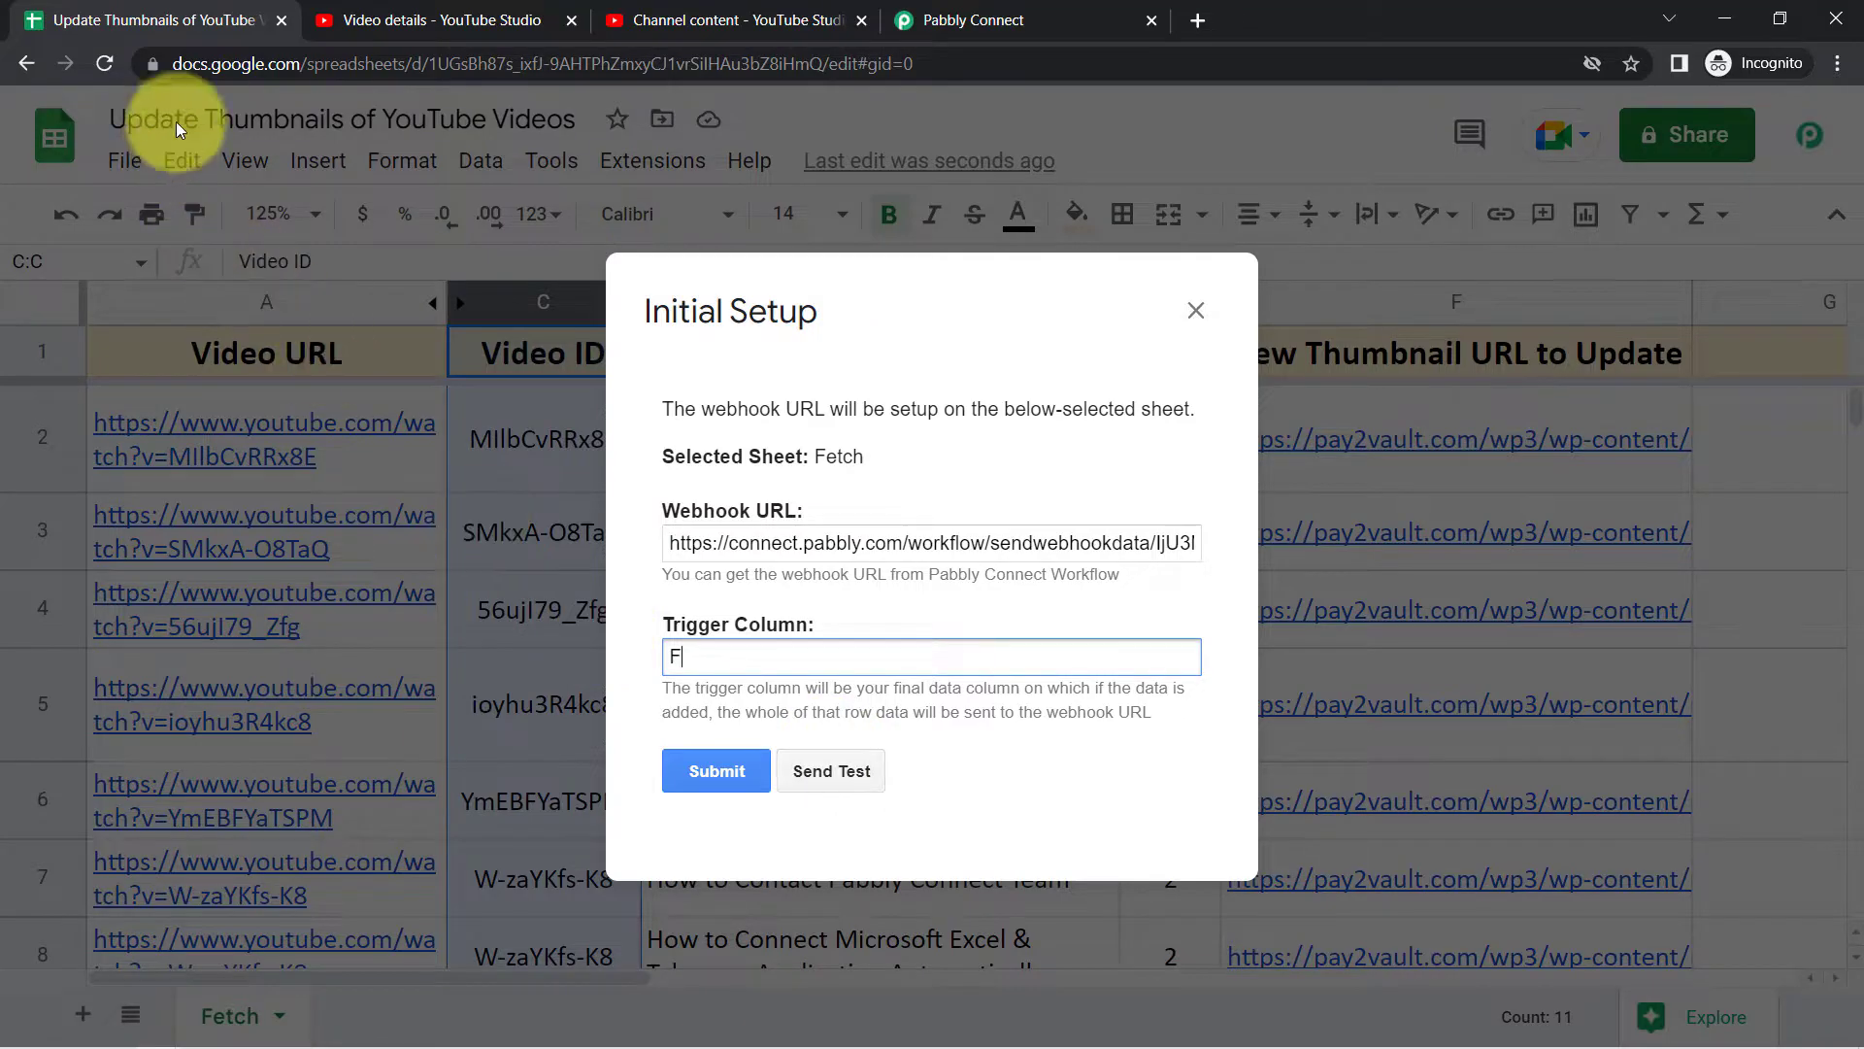
Switch to Pabbly Connect, re-capture the webhook response of the Google Sheets trigger and expand the received response.
{"action": "left_click", "coordinate": [887, 12]}
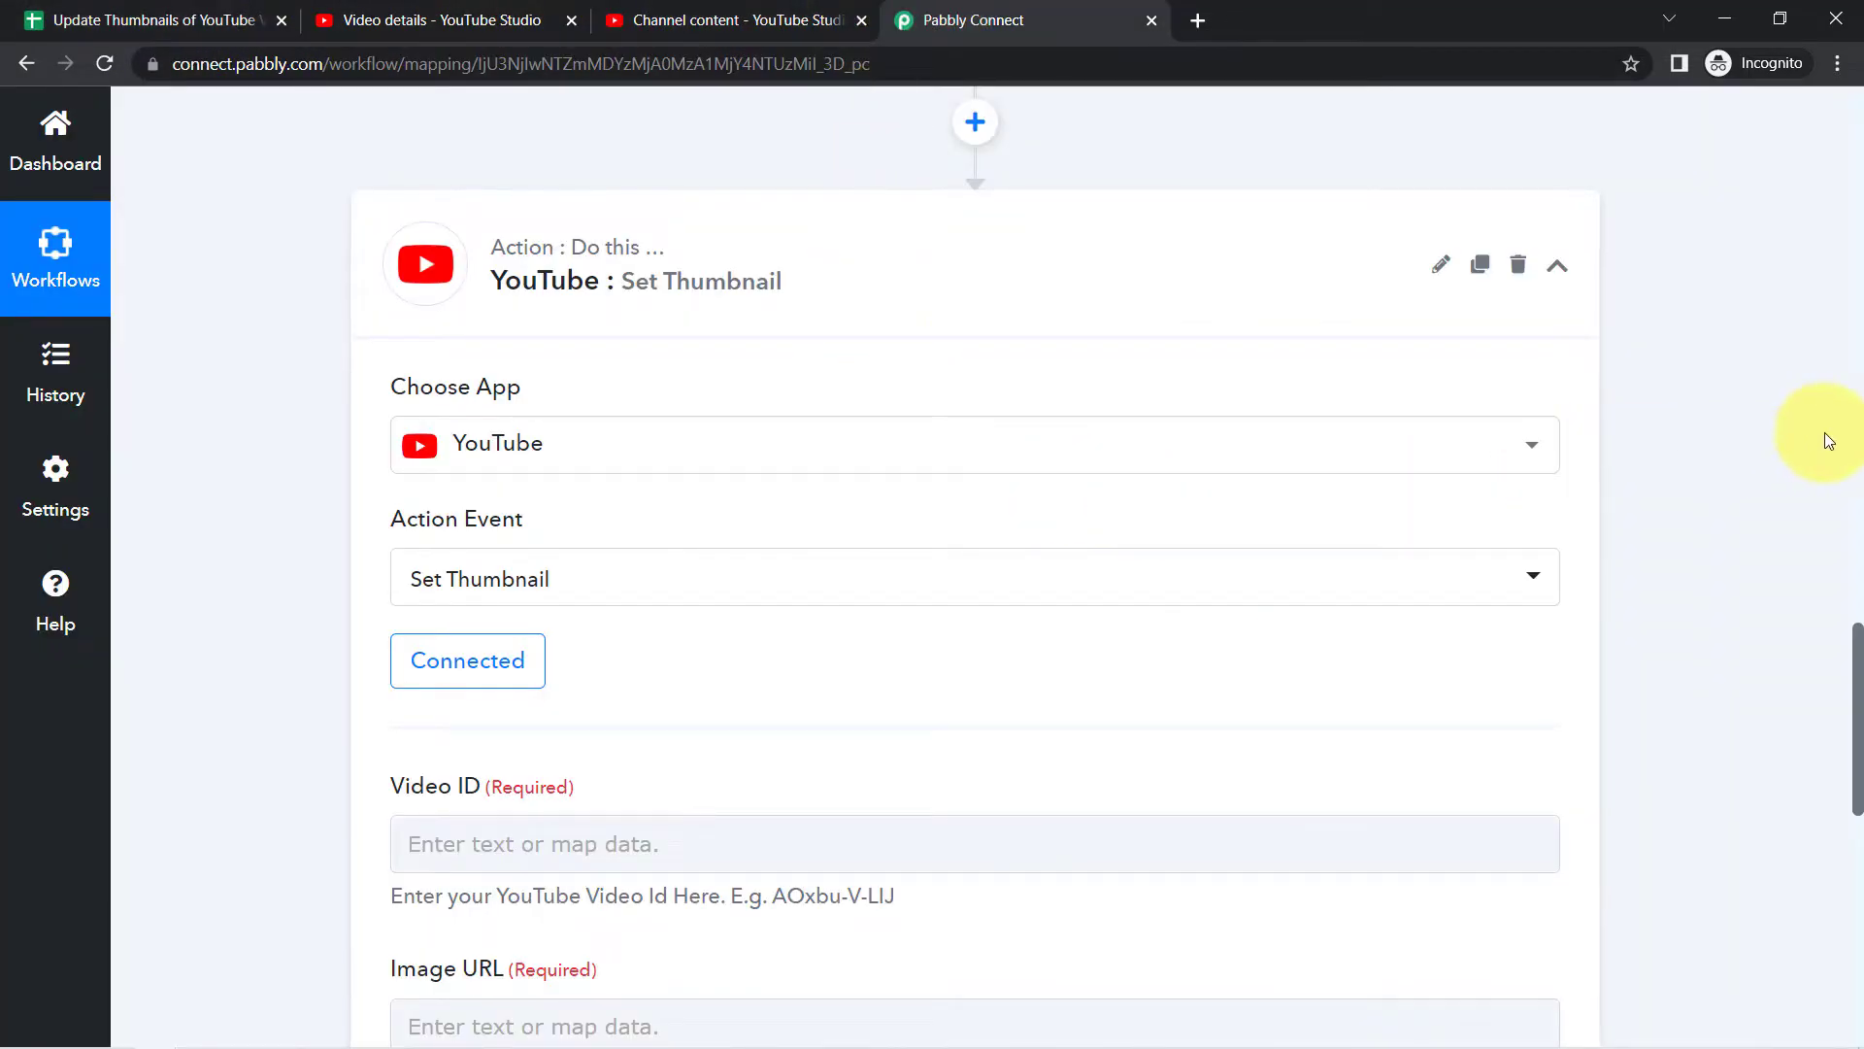
{"action": "left_click_drag", "start_coordinate": [1859, 636], "coordinate": [1853, 335]}
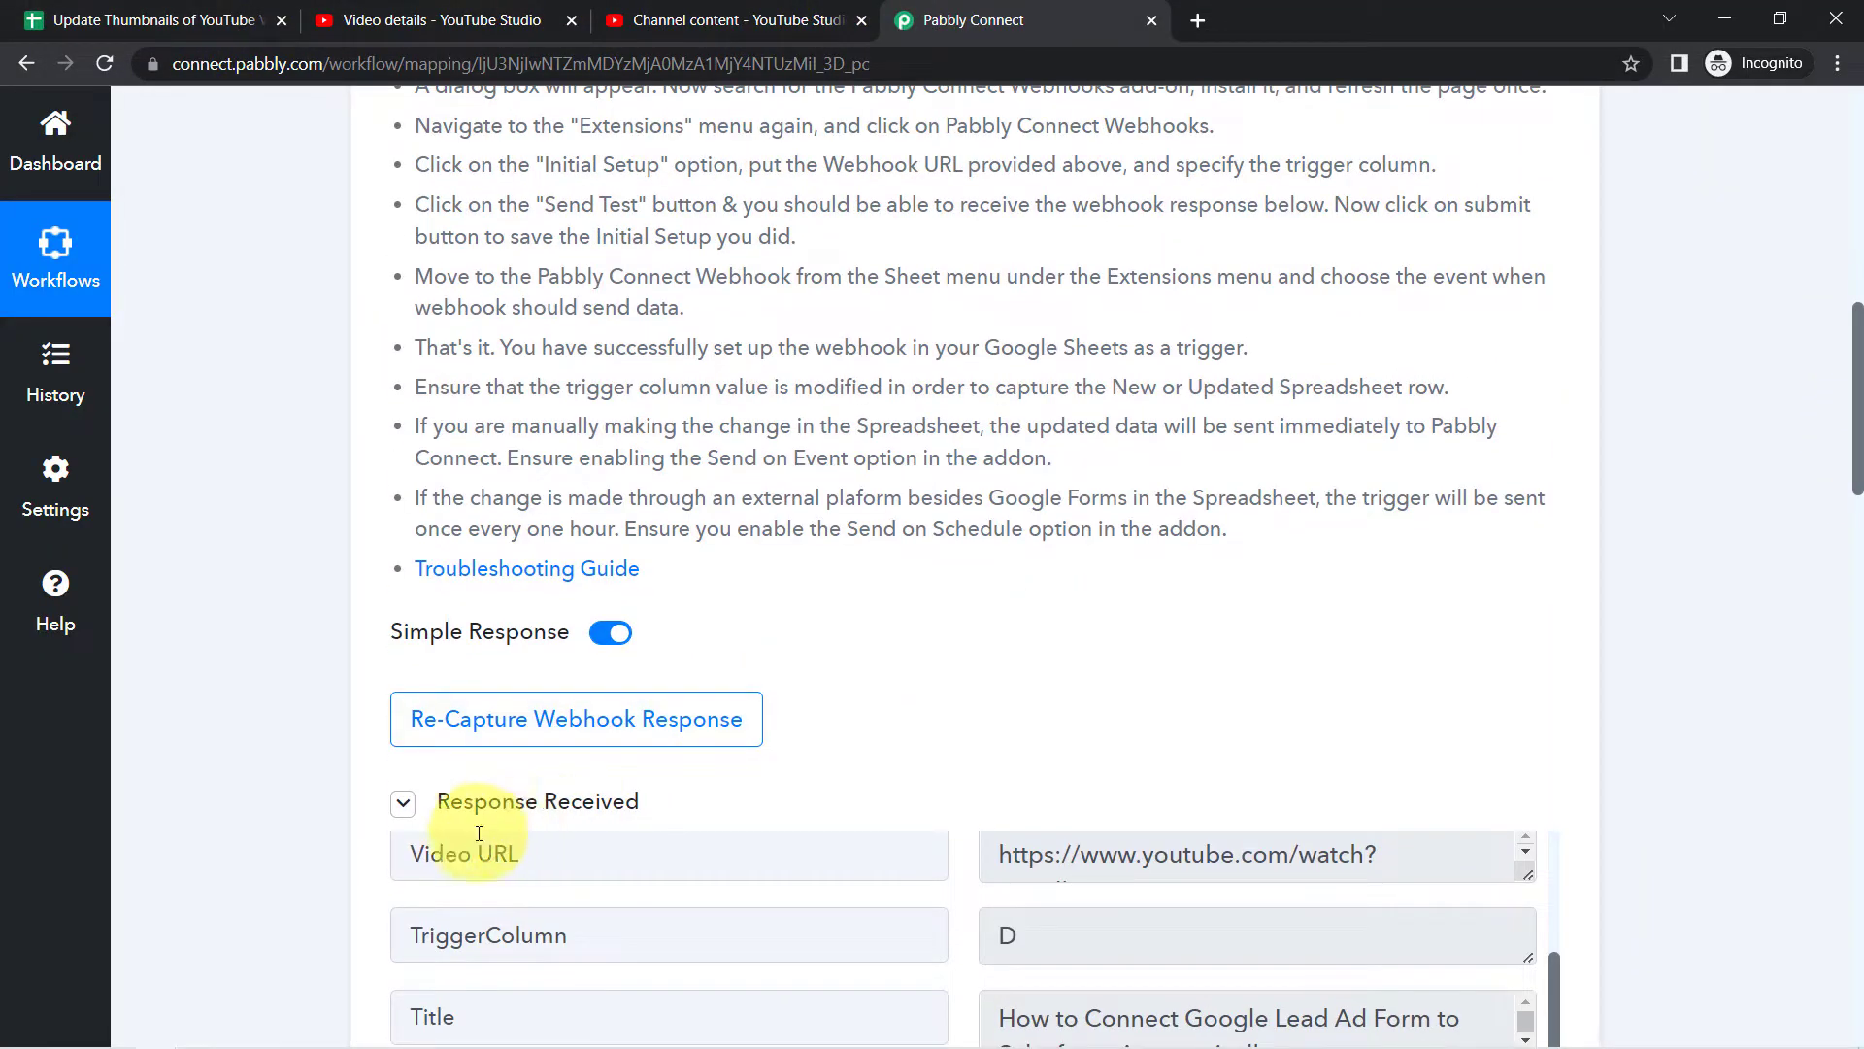
{"action": "left_click", "coordinate": [504, 724]}
{"action": "left_click", "coordinate": [835, 743]}
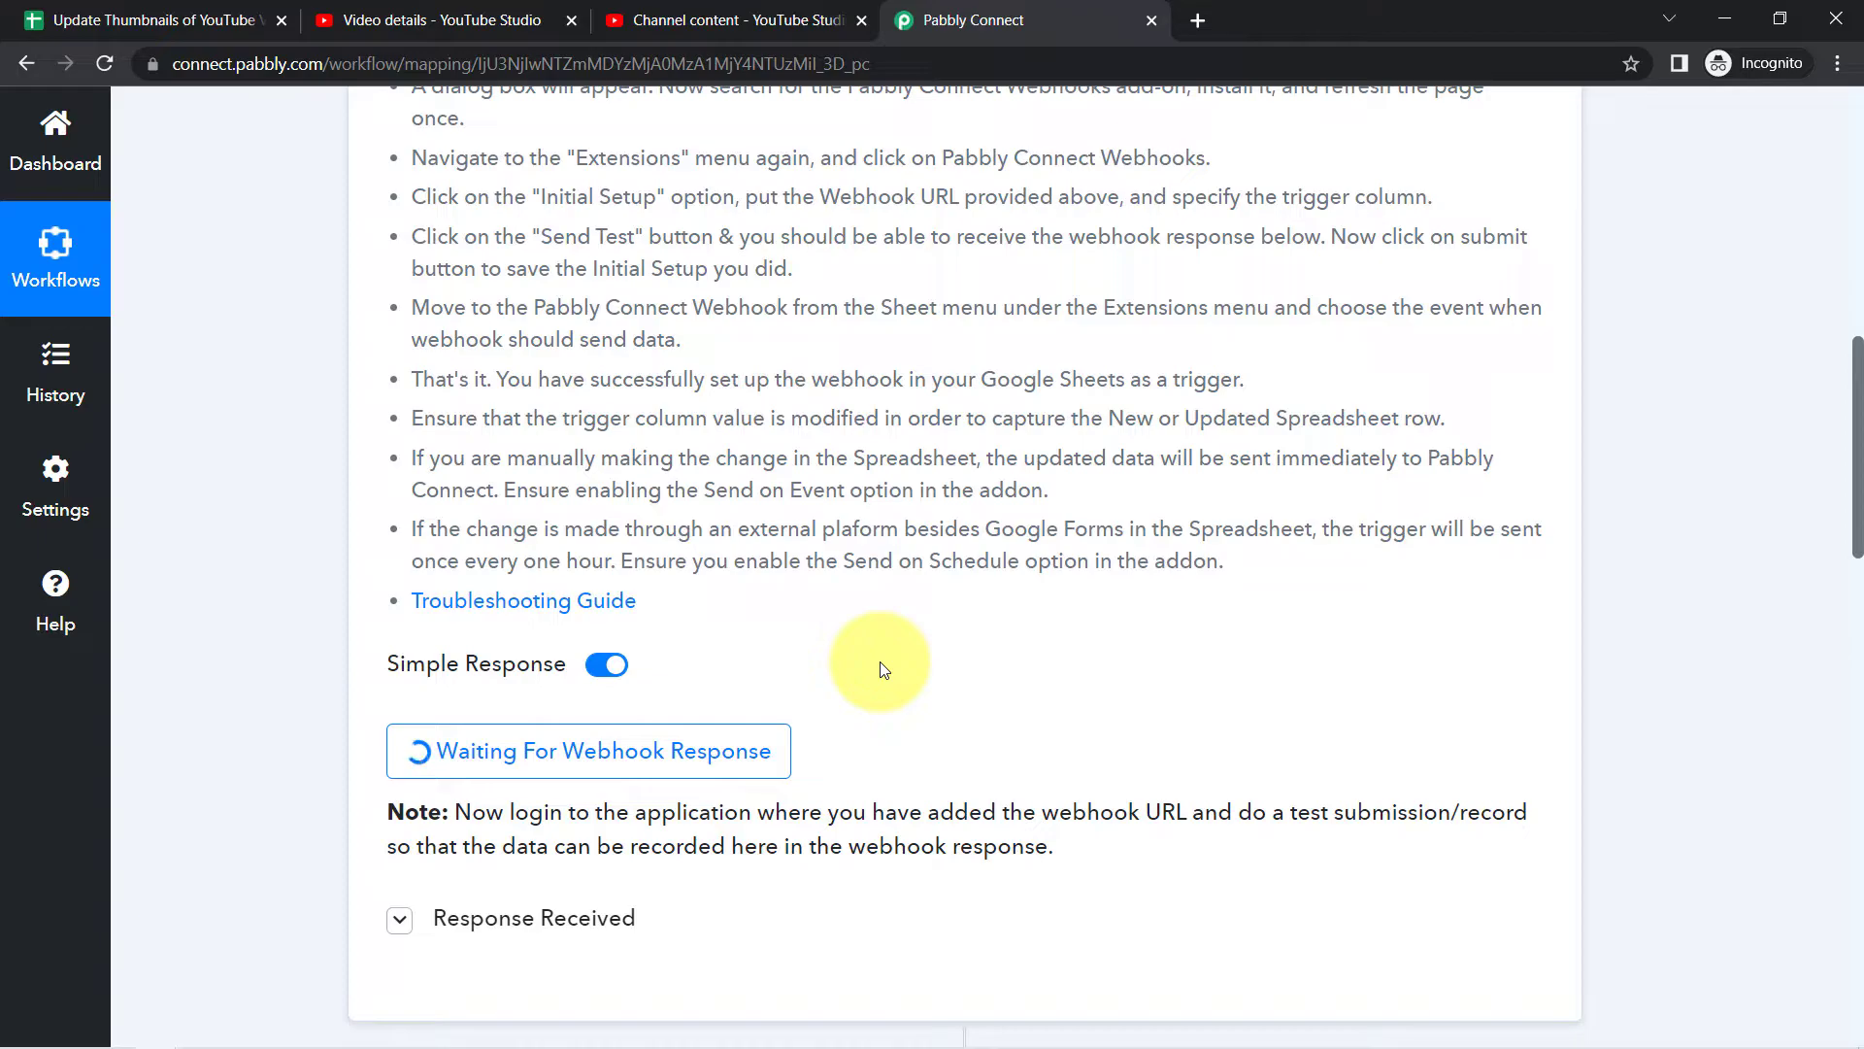
{"action": "left_click_drag", "start_coordinate": [1854, 494], "coordinate": [1860, 603]}
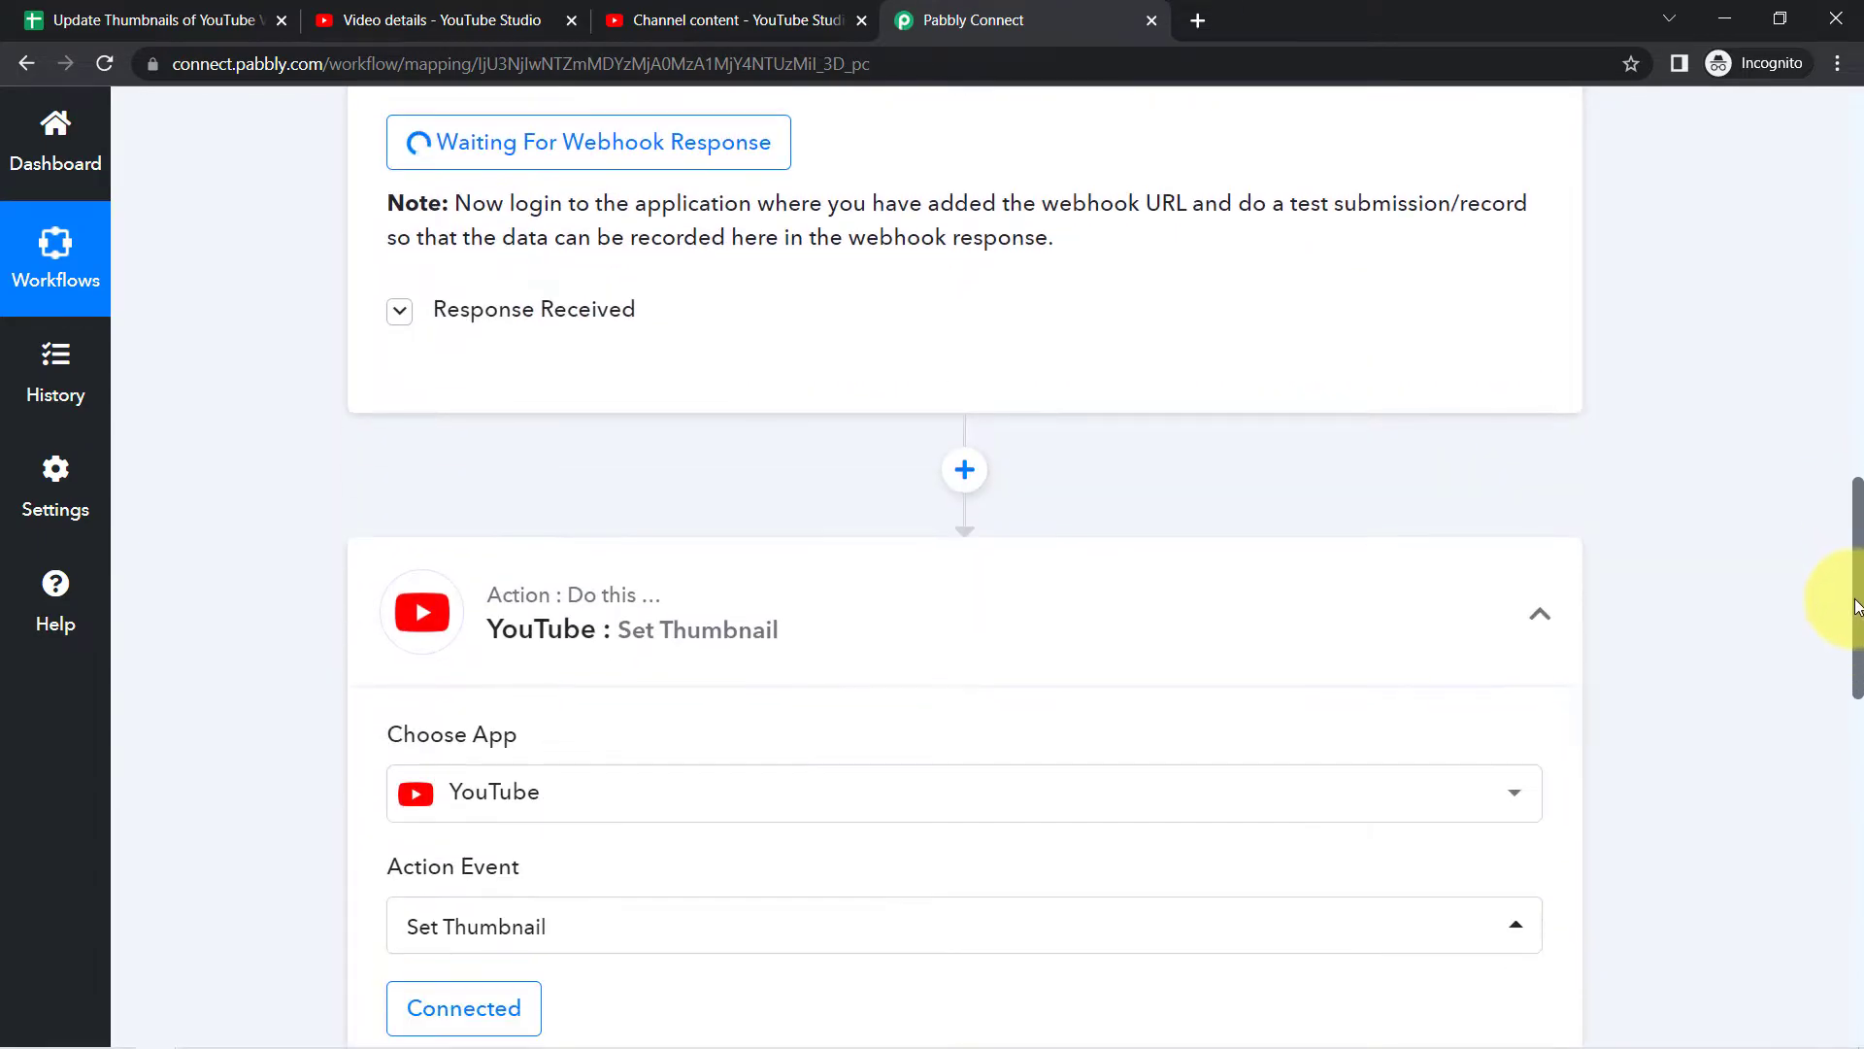
{"action": "scroll", "coordinate": [541, 366], "scroll_direction": "up", "scroll_amount": 1}
{"action": "left_click", "coordinate": [541, 365]}
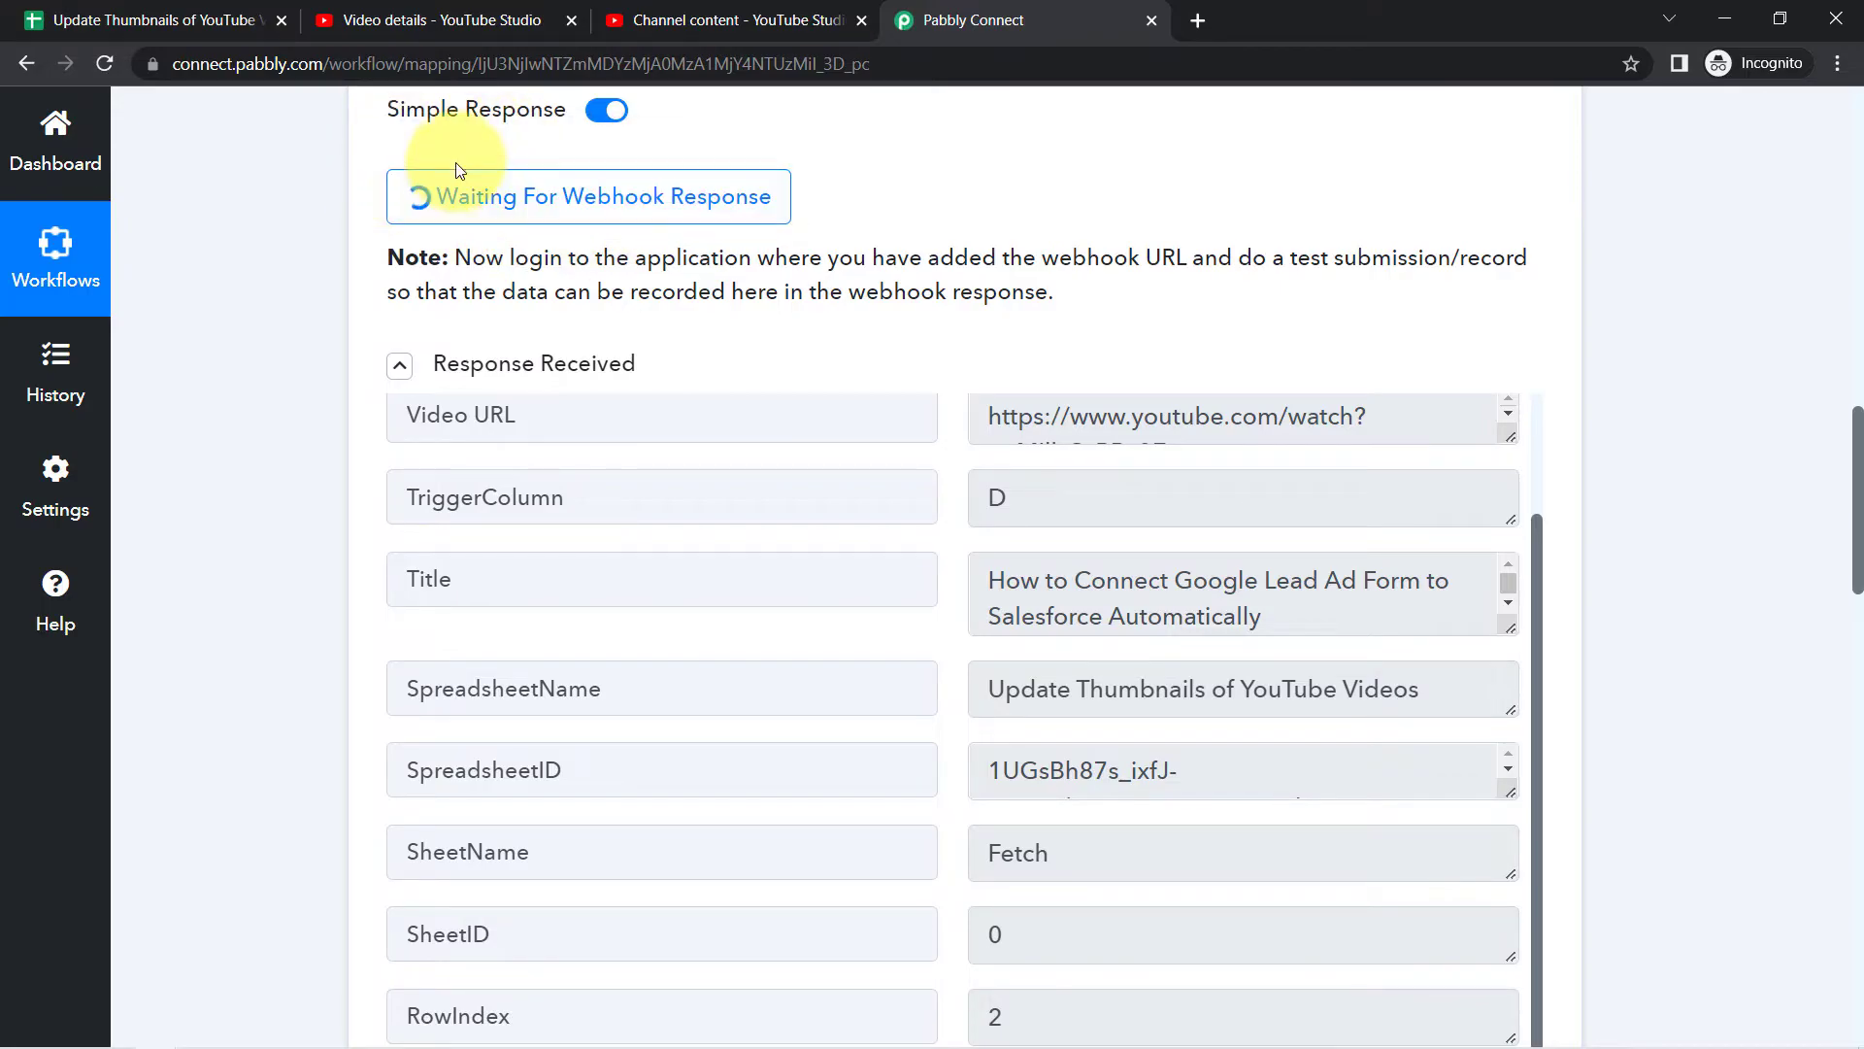
{"action": "left_click", "coordinate": [433, 194]}
Switch to Google Sheets, send test data from the webhook setup and check the video ID in the sent data.
{"action": "left_click", "coordinate": [153, 29]}
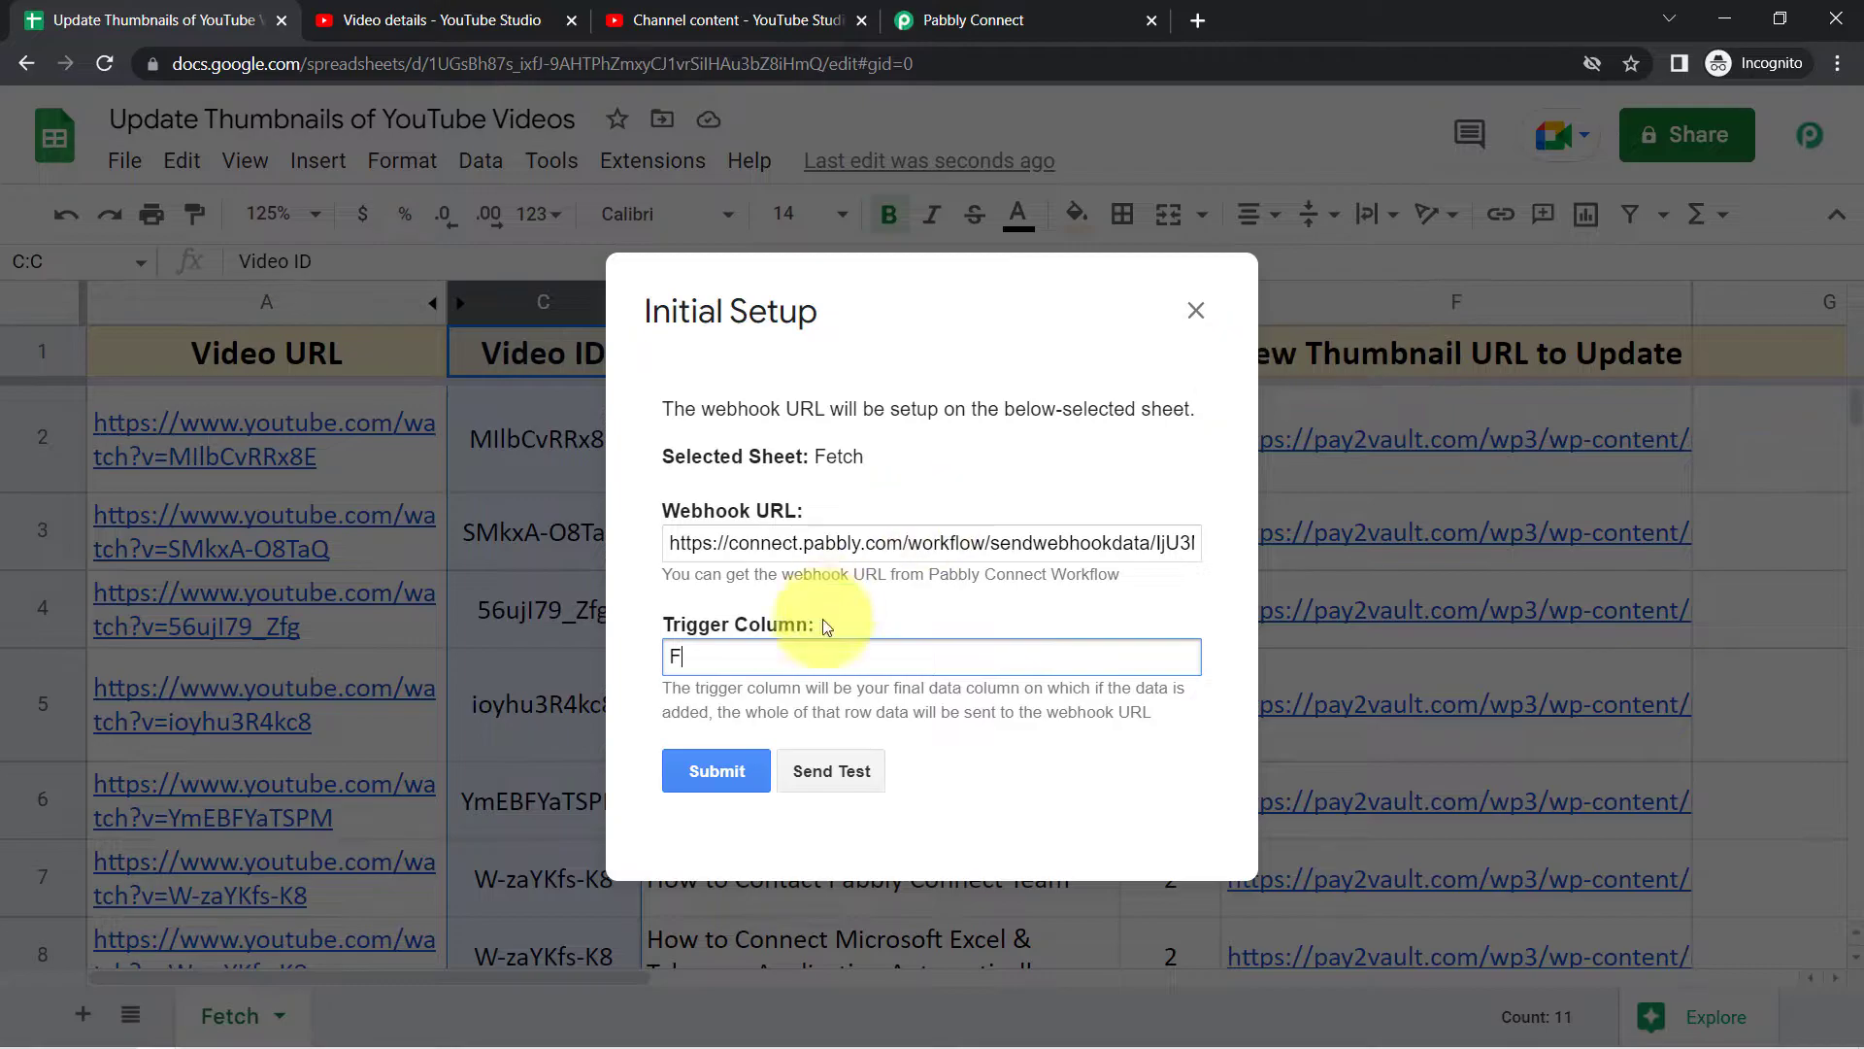
{"action": "left_click", "coordinate": [841, 783]}
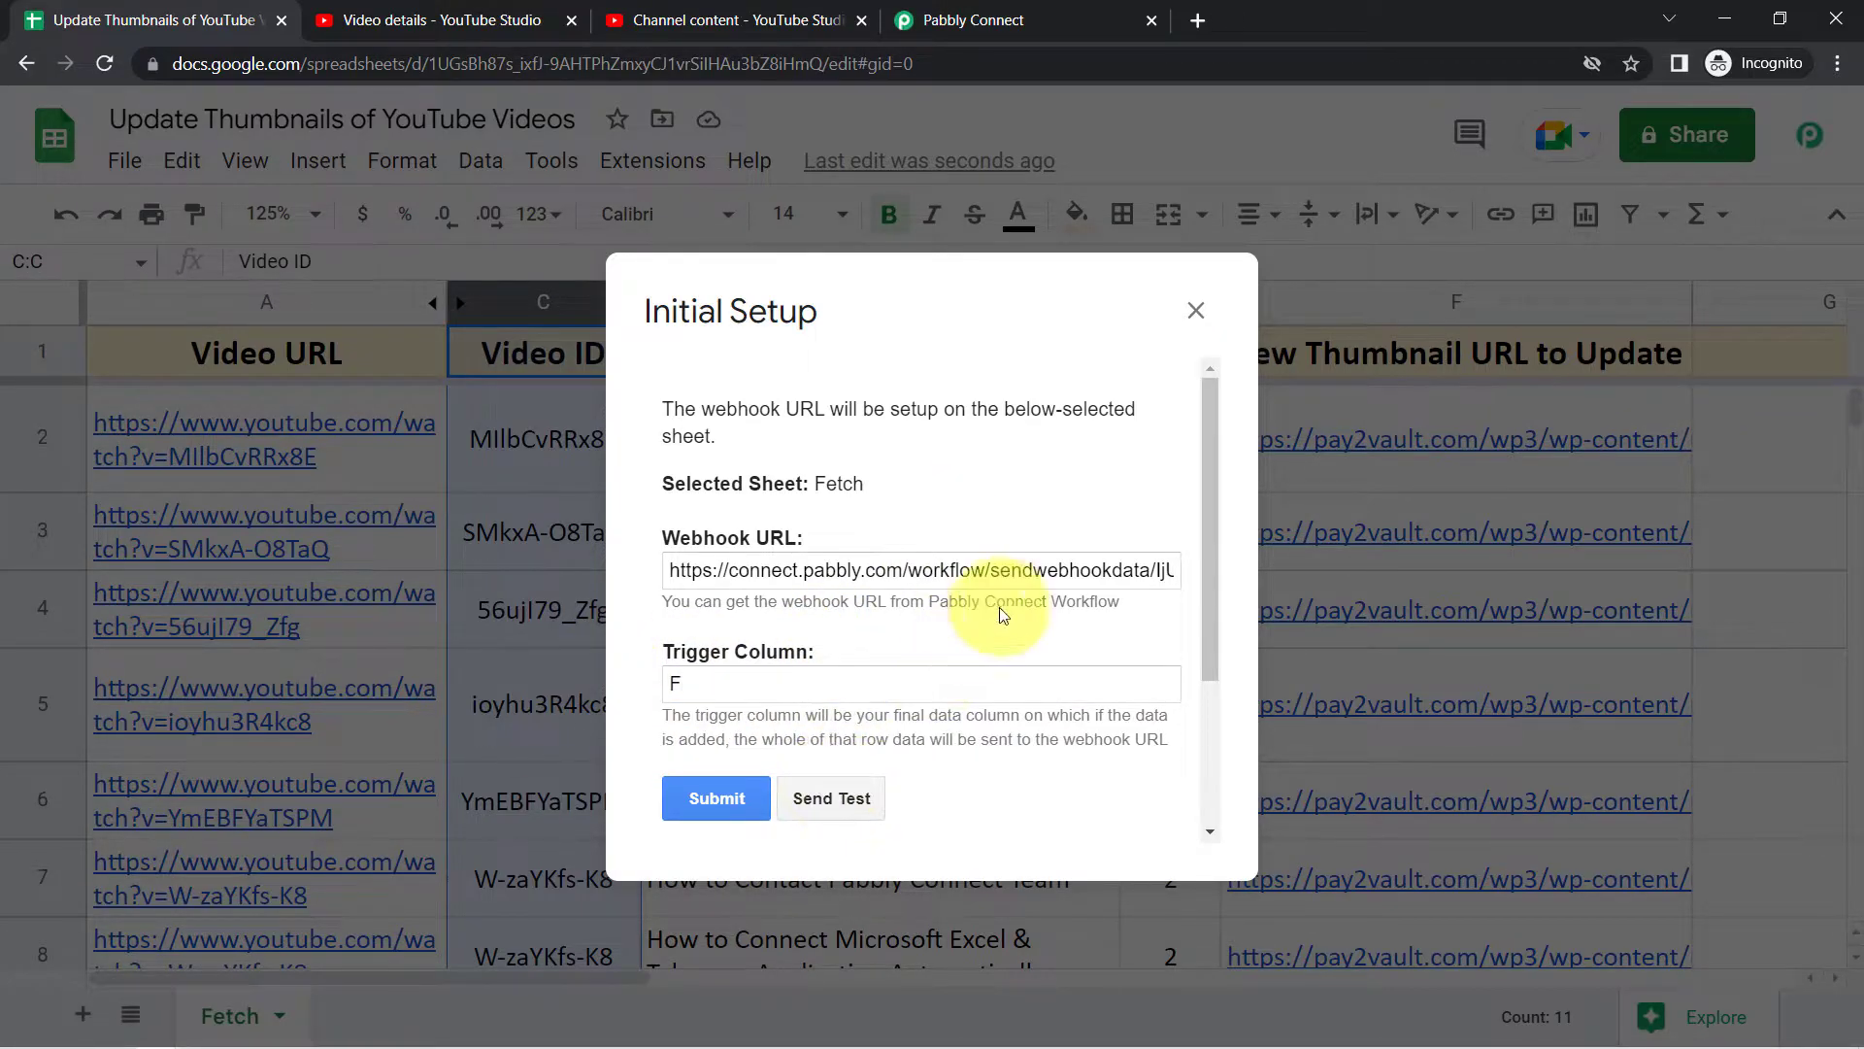
{"action": "left_click_drag", "start_coordinate": [1206, 536], "coordinate": [1202, 686]}
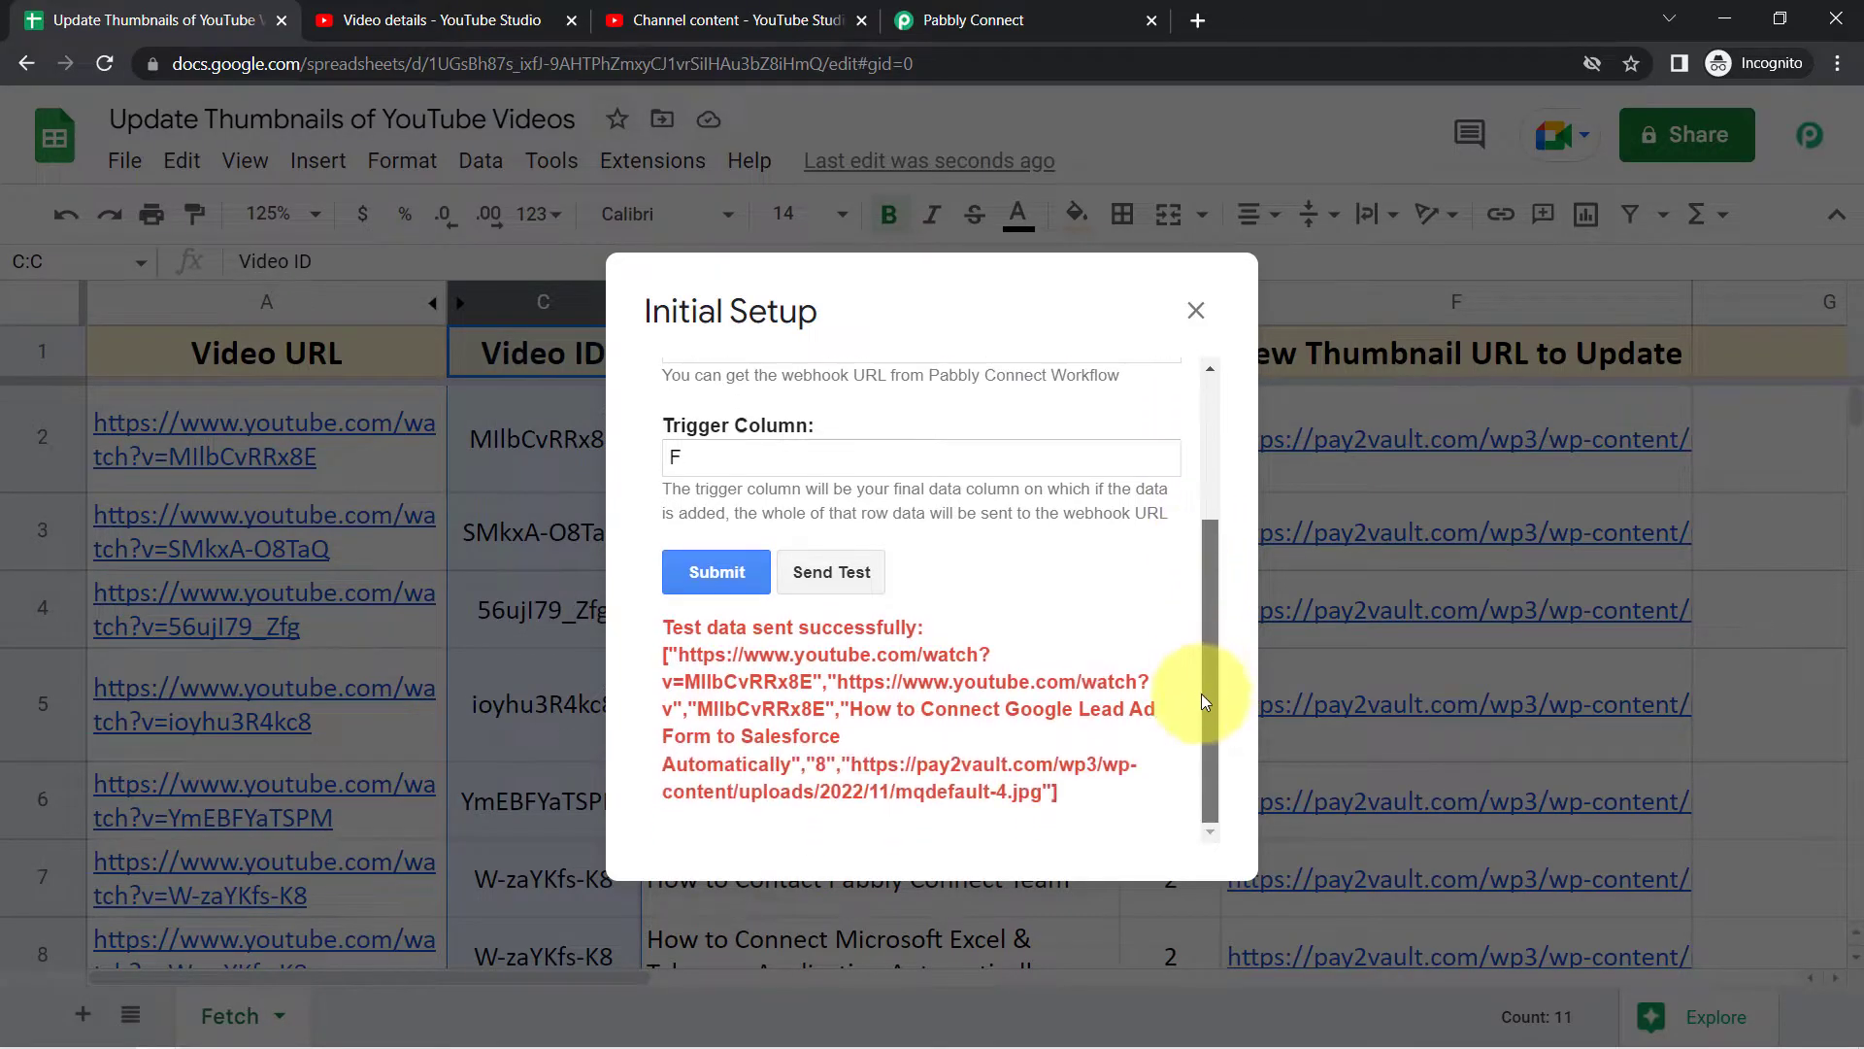
{"action": "left_click_drag", "start_coordinate": [697, 714], "coordinate": [801, 702]}
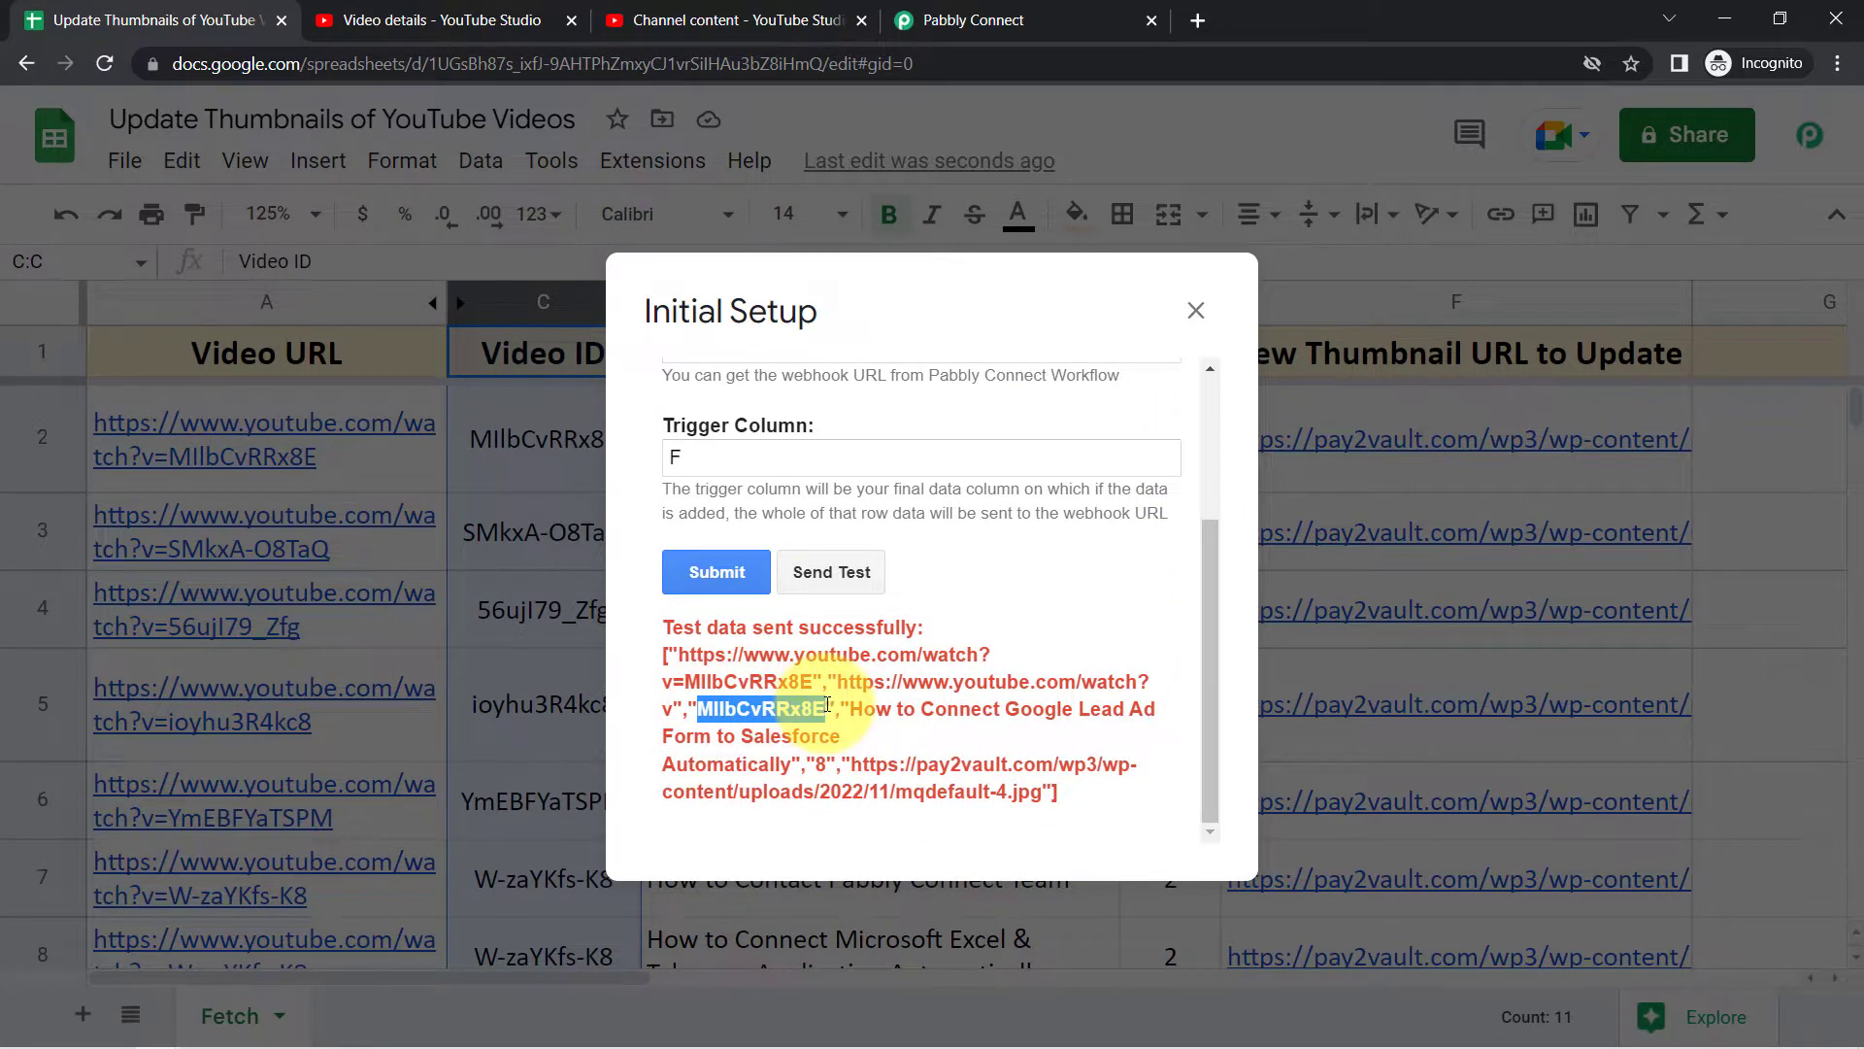
Submit the webhook setup with trigger column F and close the dialog.
{"action": "left_click", "coordinate": [711, 571]}
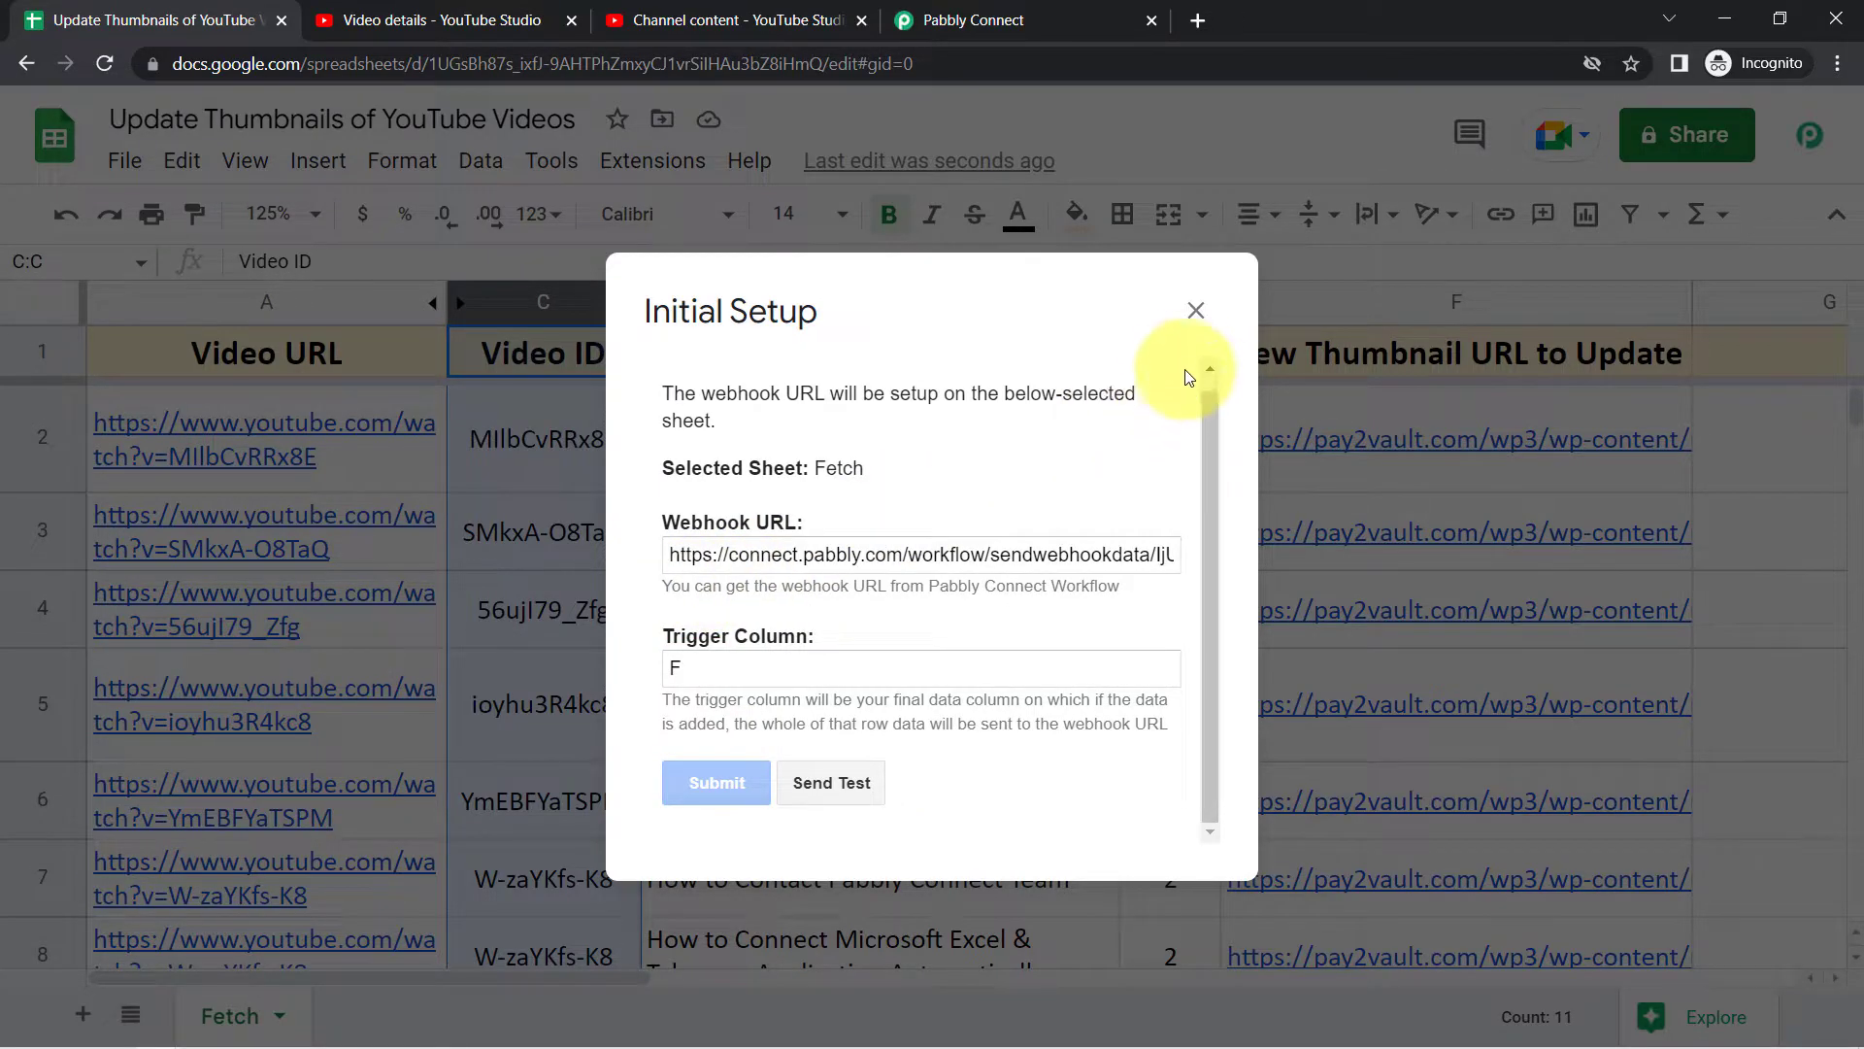
{"action": "left_click_drag", "start_coordinate": [674, 794], "coordinate": [884, 793]}
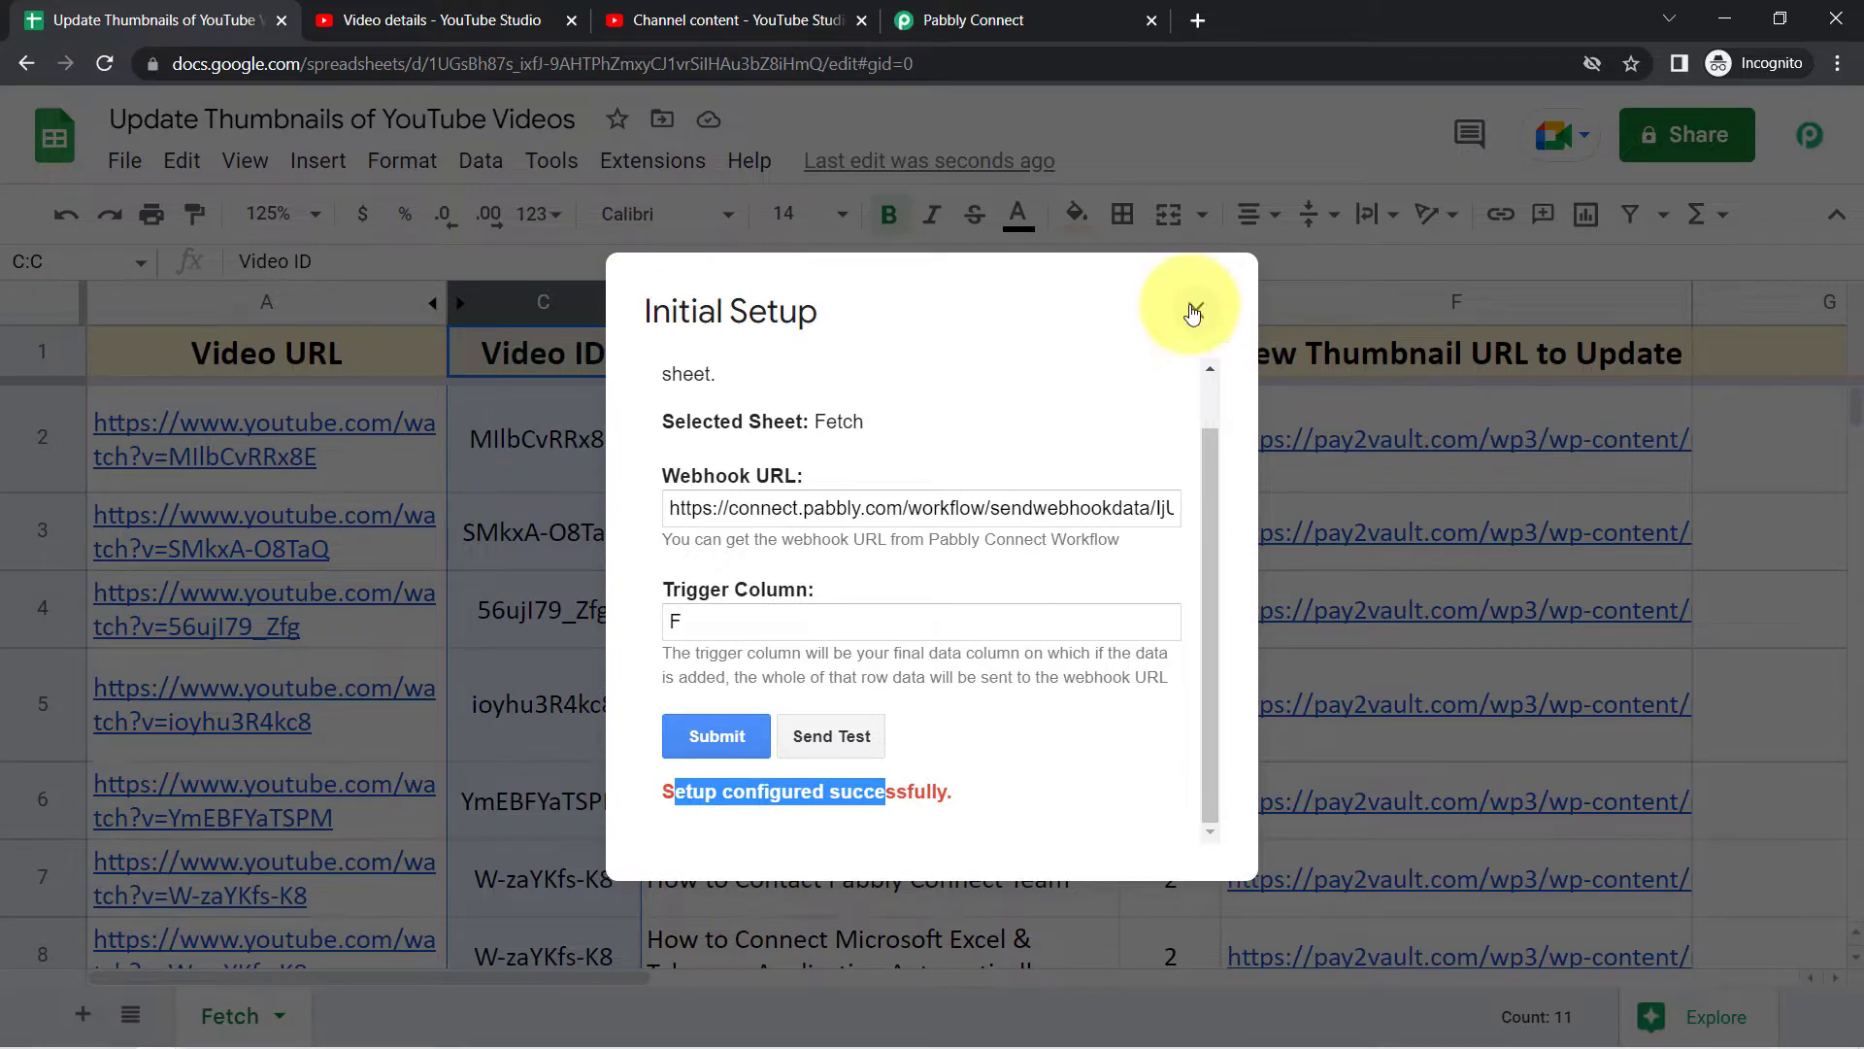
{"action": "left_click", "coordinate": [1194, 312]}
Switch to Pabbly Connect and check the Video ID field in the newly captured webhook response.
{"action": "left_click", "coordinate": [1027, 13]}
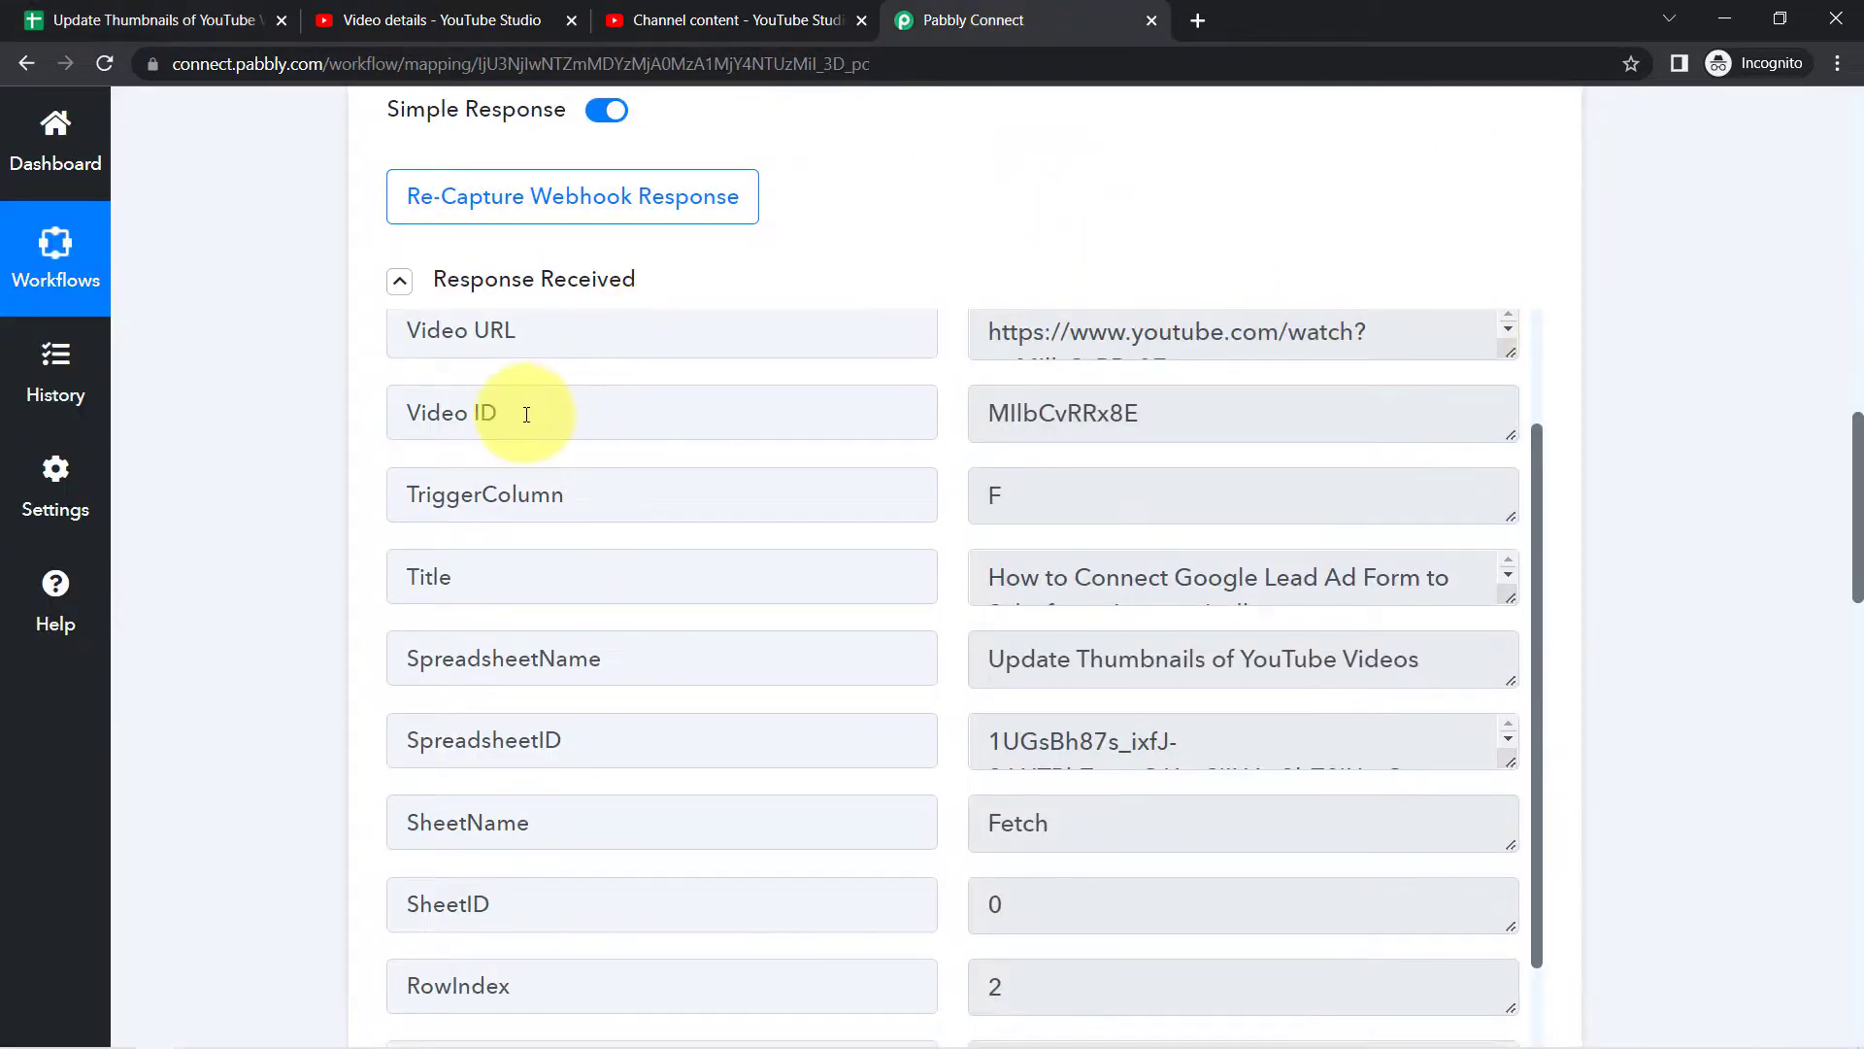
{"action": "triple_click", "coordinate": [453, 421]}
{"action": "left_click_drag", "start_coordinate": [1023, 413], "coordinate": [1124, 416]}
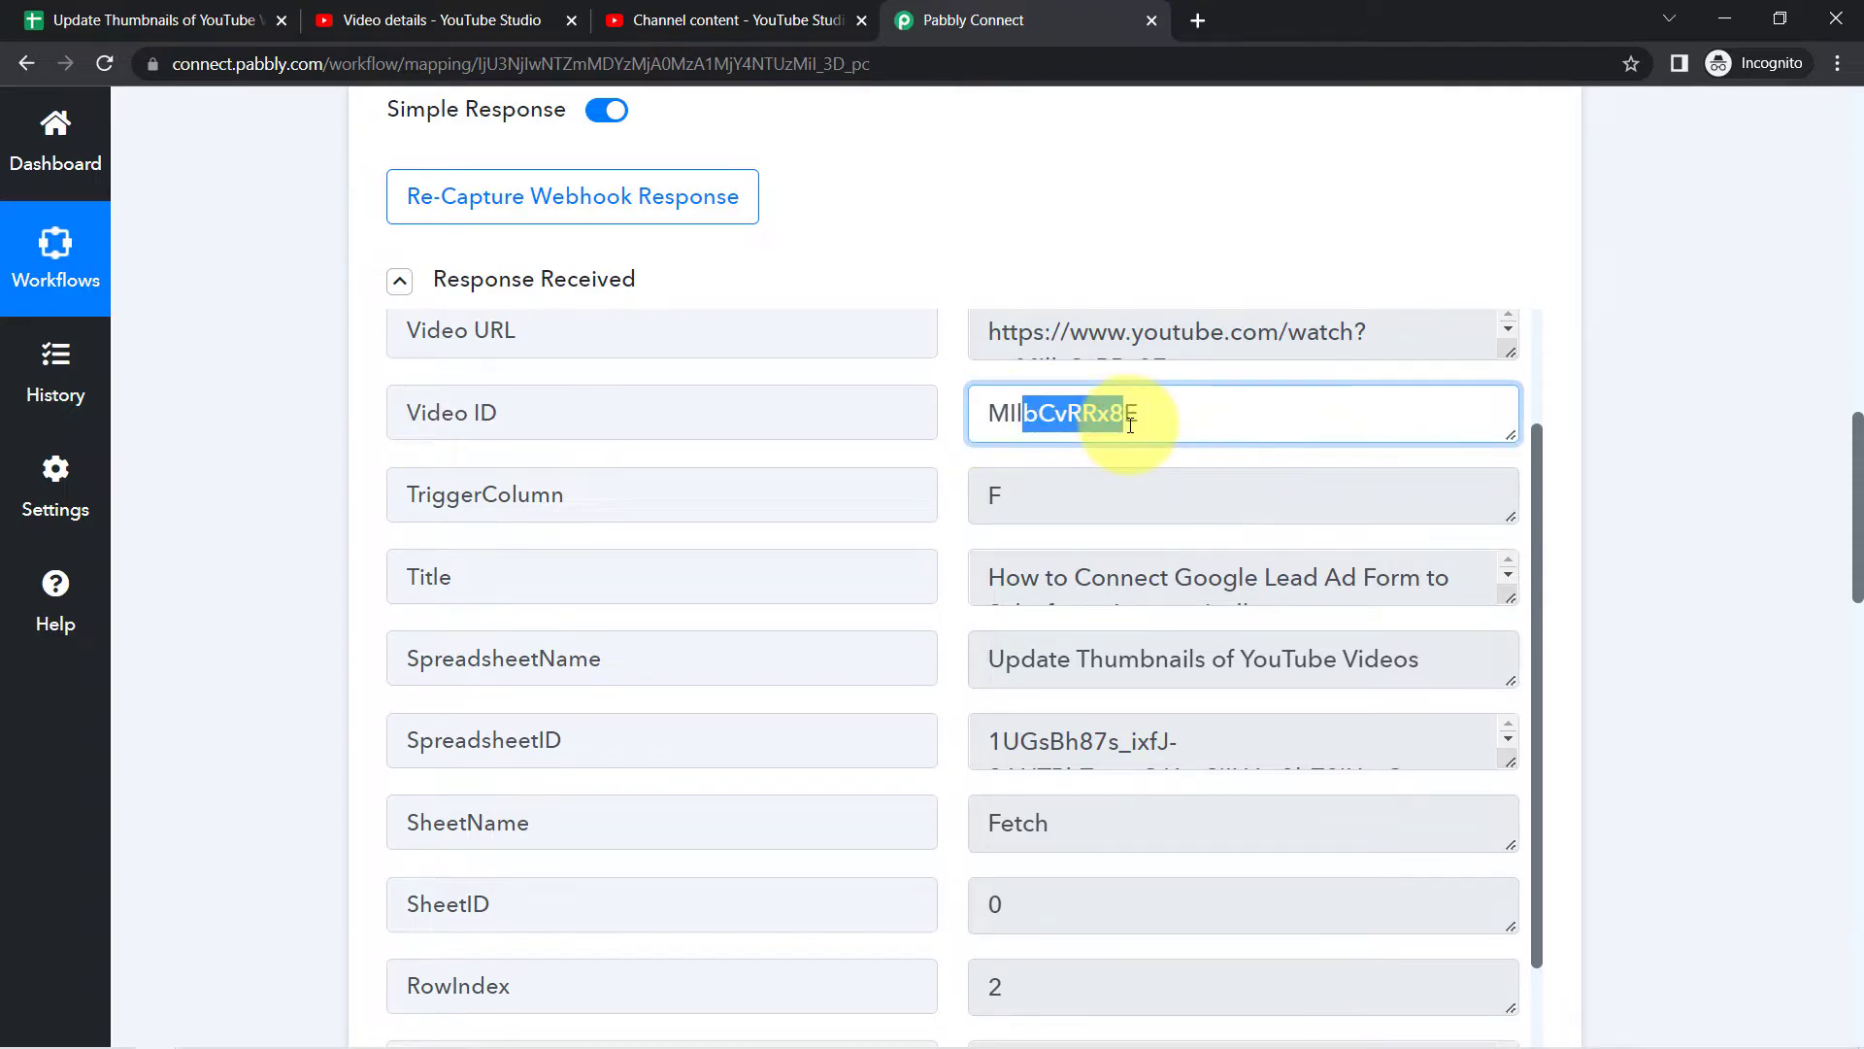
{"action": "left_click", "coordinate": [1748, 525]}
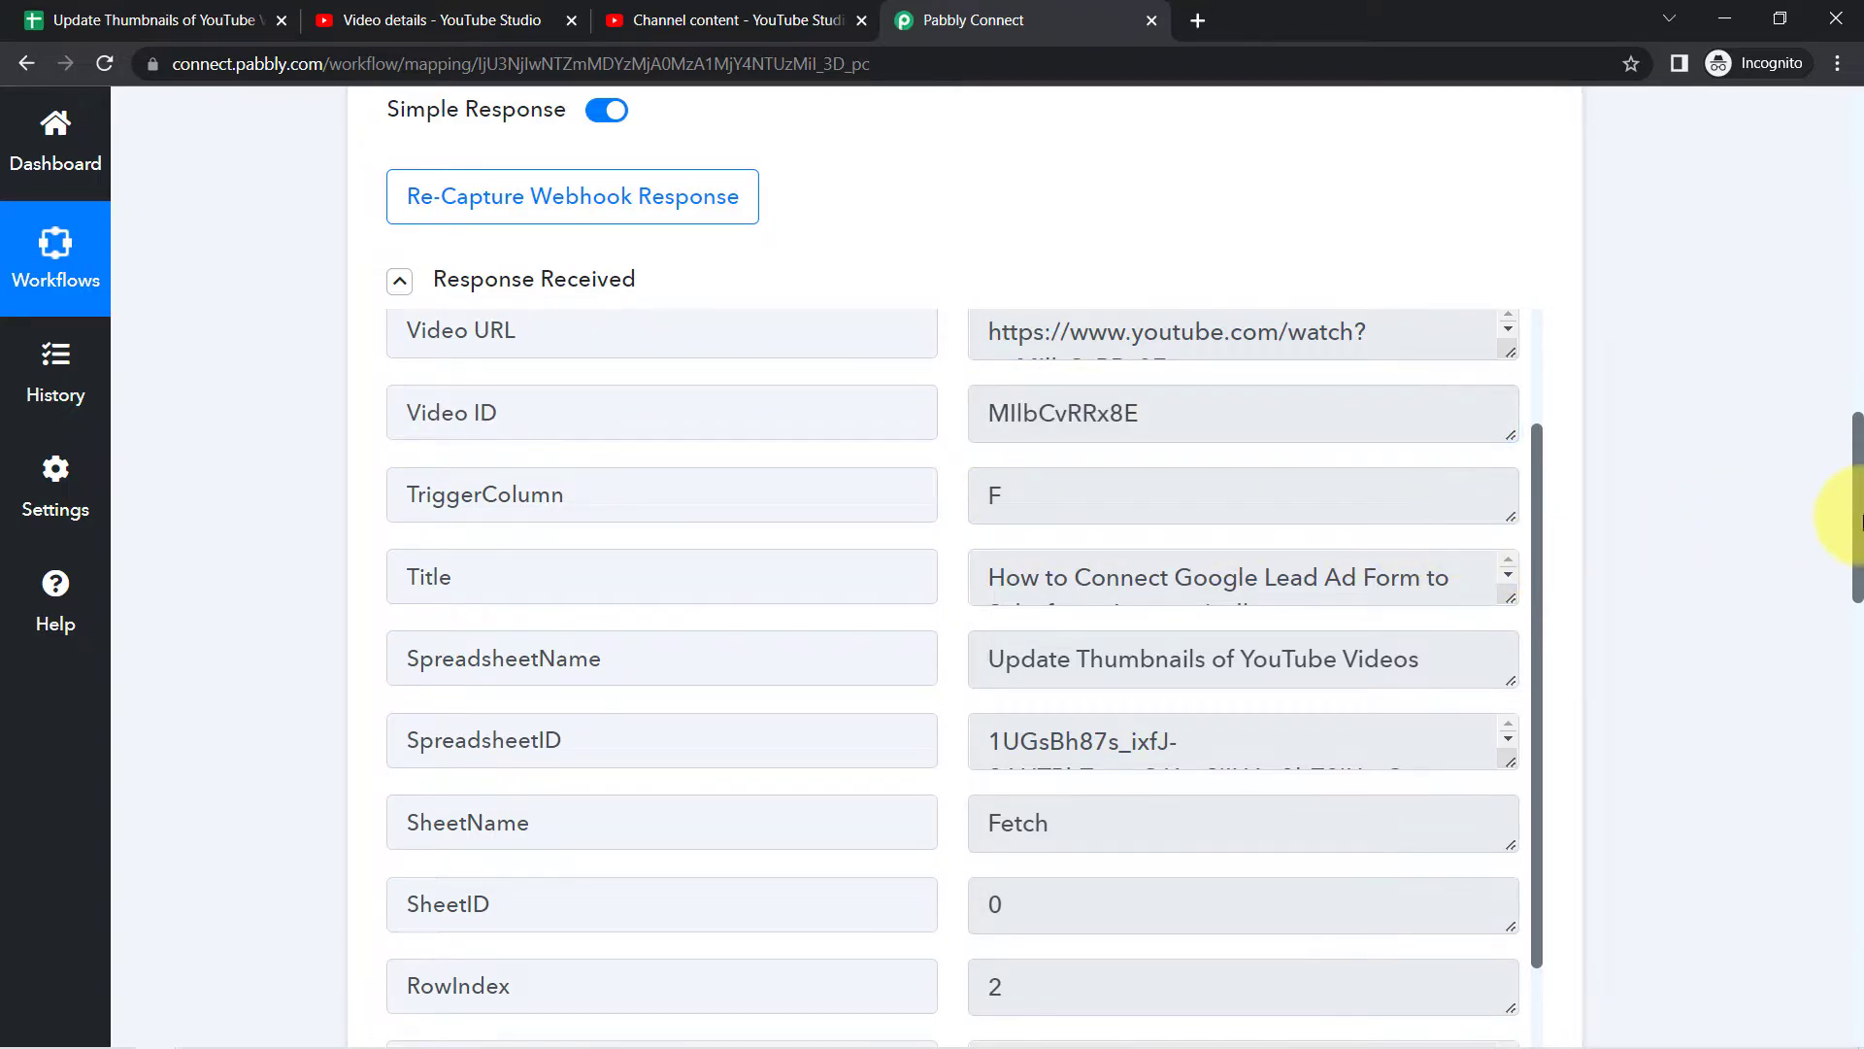
Try to map previous-step data to the Video ID field of the Set Thumbnail action and save the action.
{"action": "left_click_drag", "start_coordinate": [1857, 518], "coordinate": [1845, 814]}
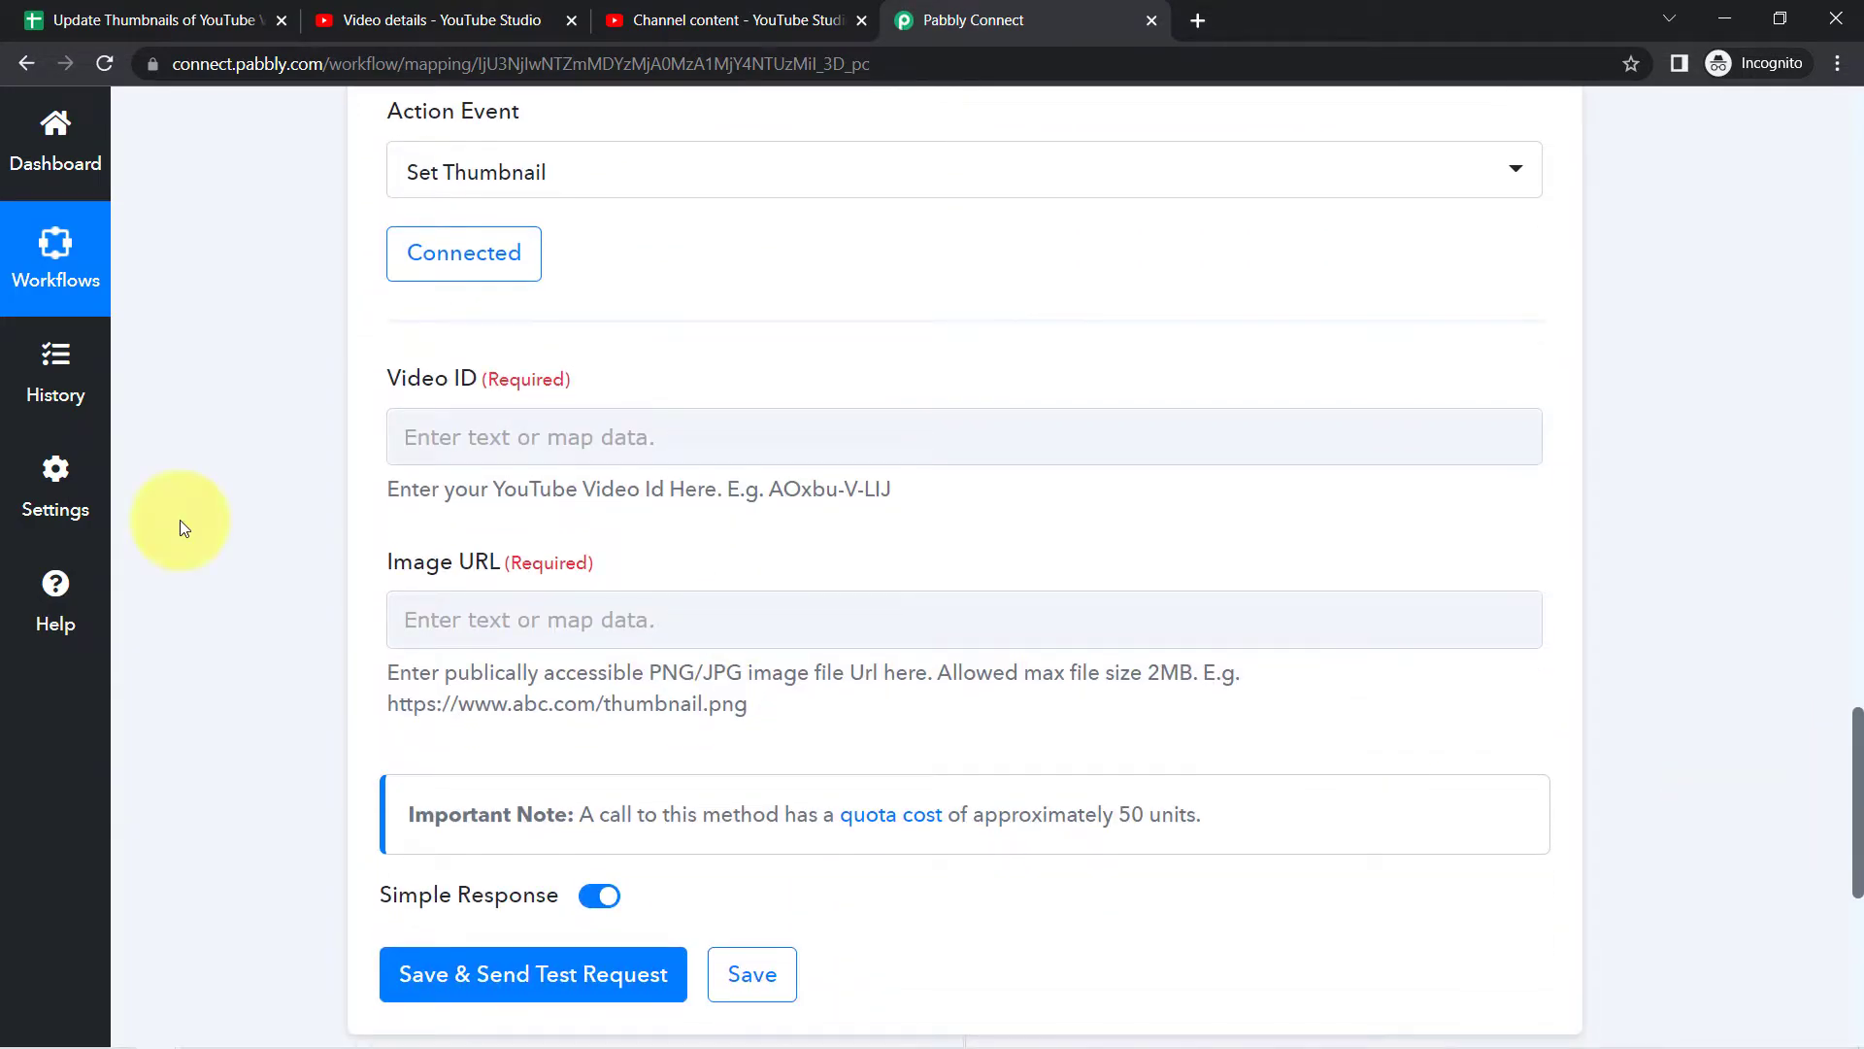
{"action": "left_click", "coordinate": [446, 441]}
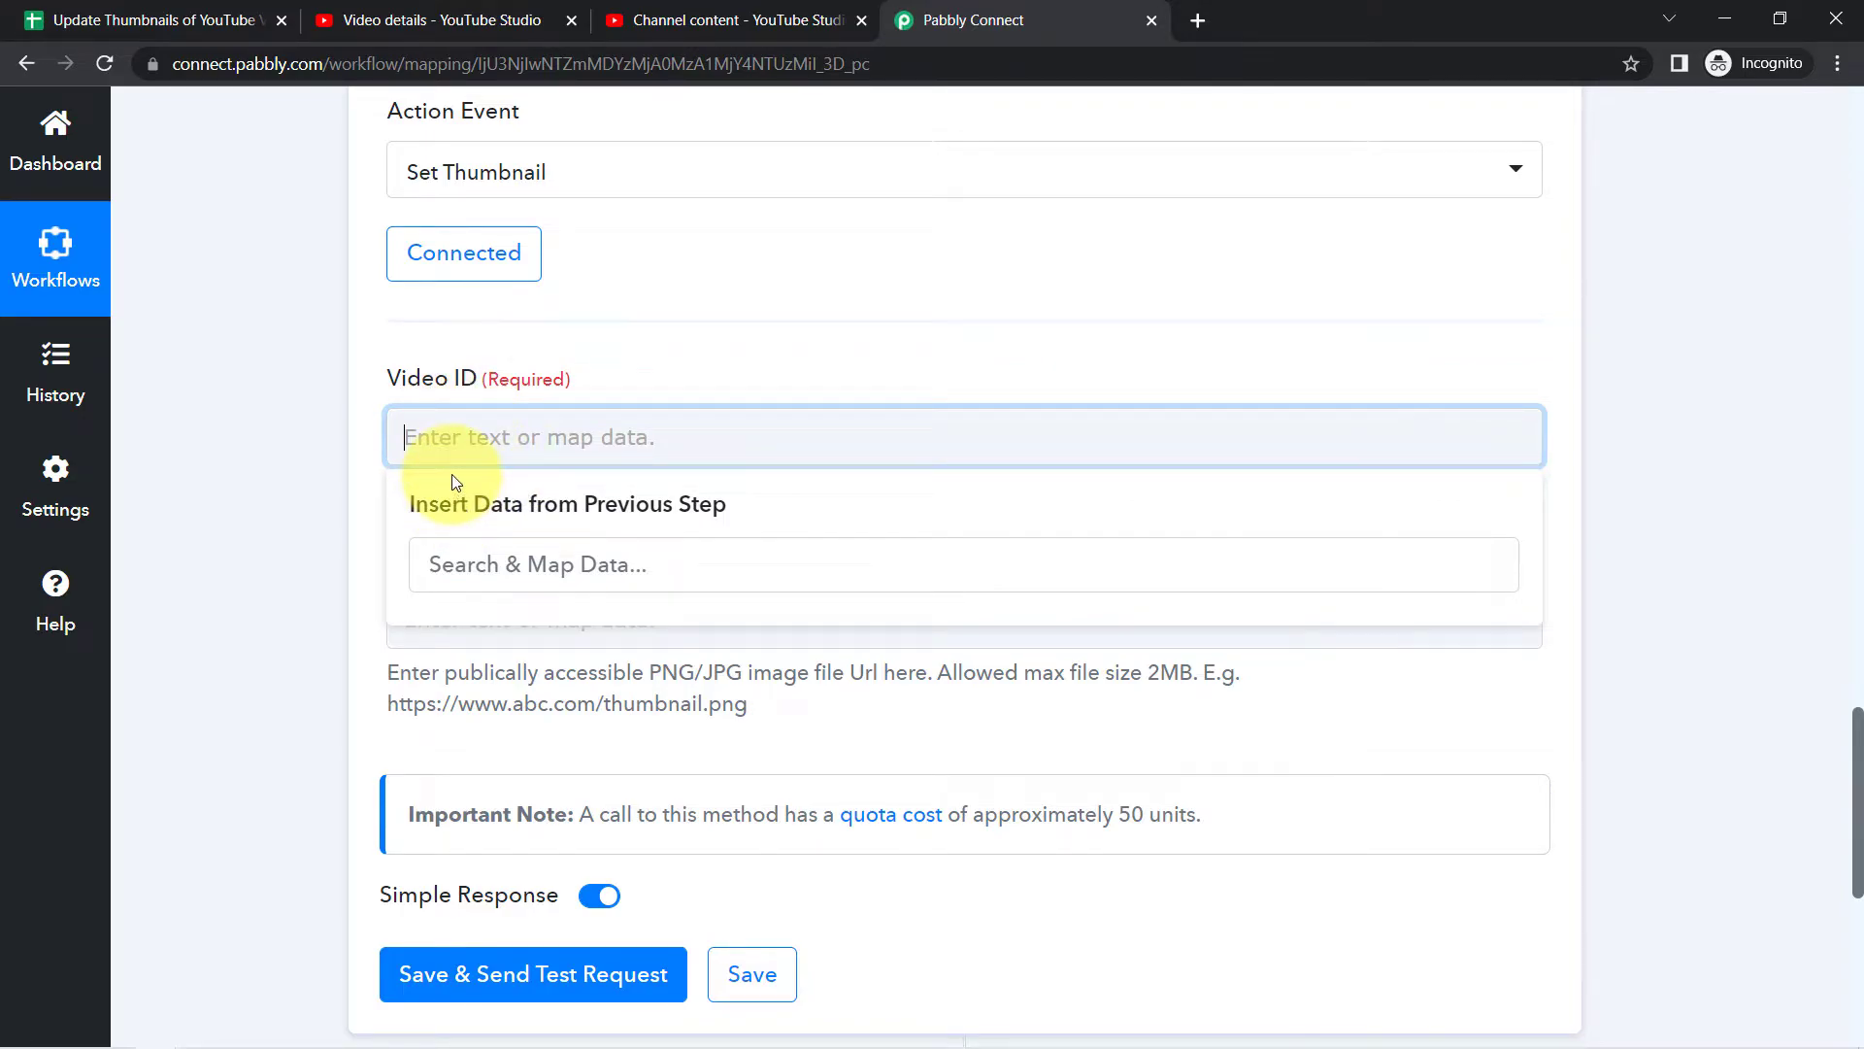
{"action": "left_click", "coordinate": [260, 613]}
{"action": "left_click", "coordinate": [481, 441]}
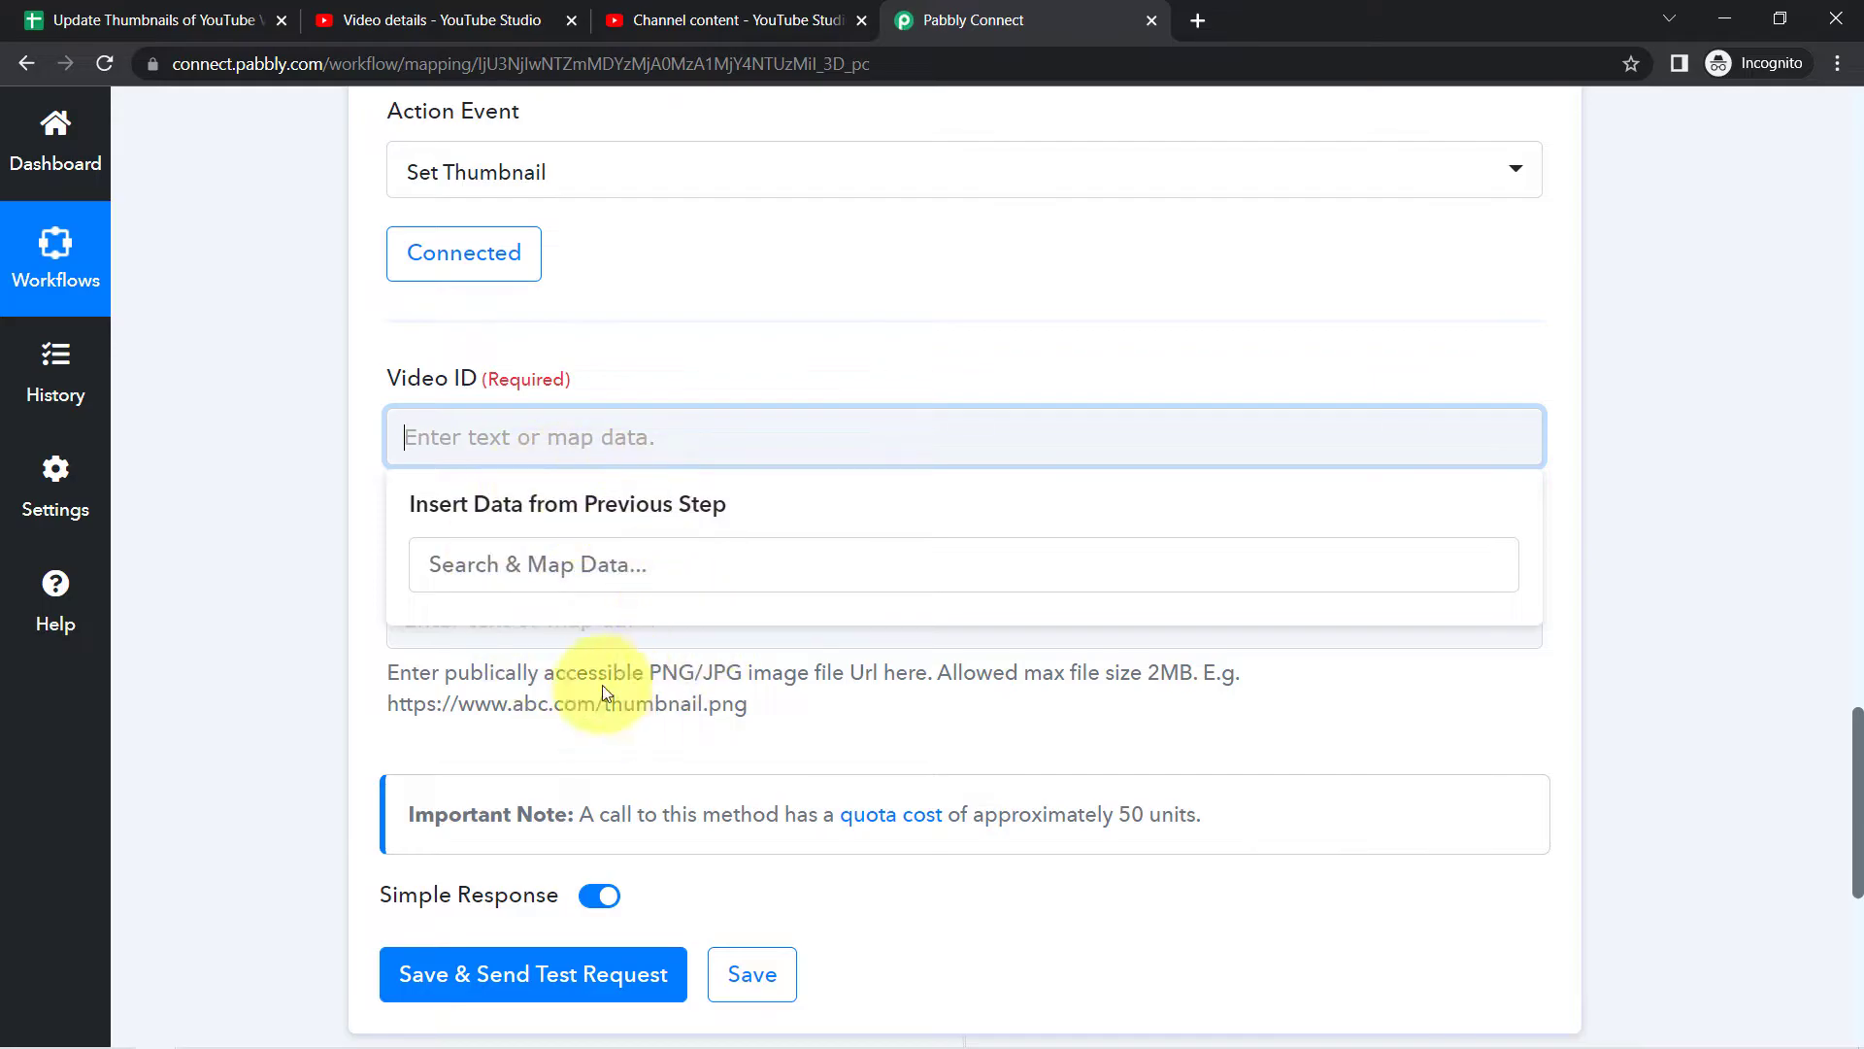
{"action": "left_click", "coordinate": [293, 767]}
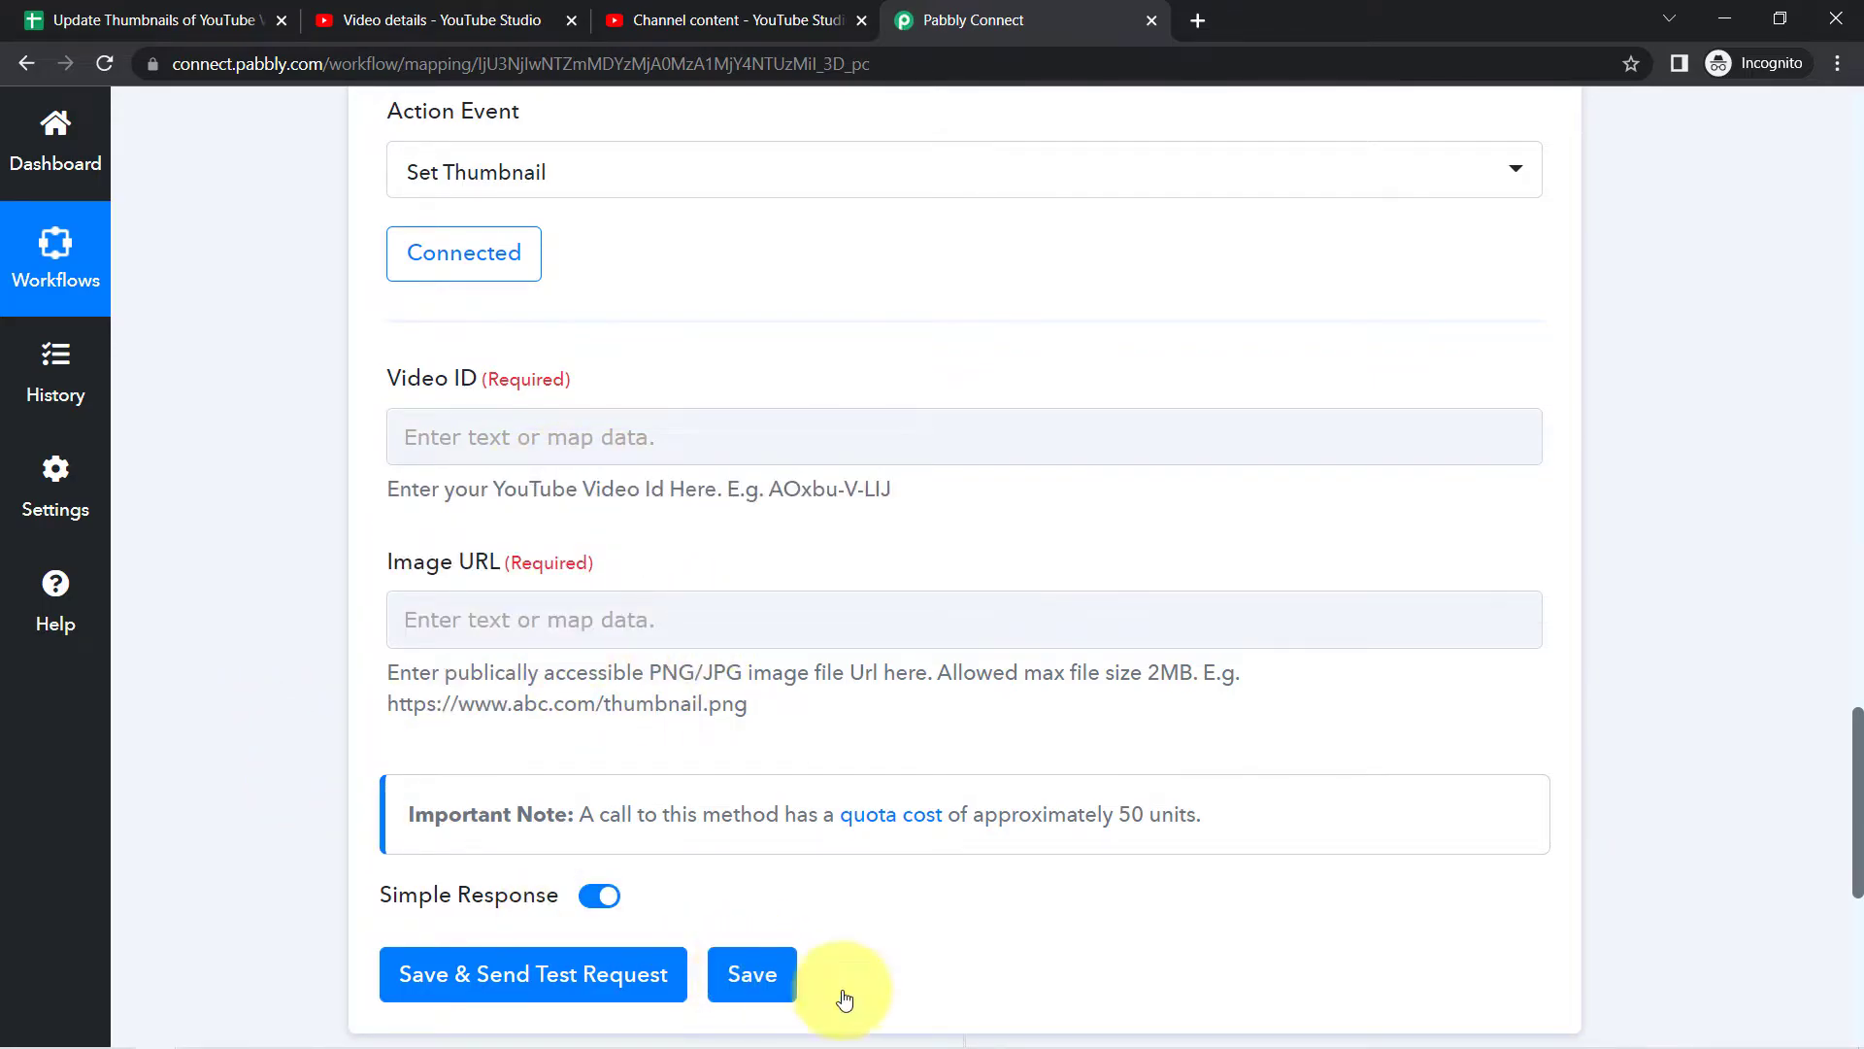
{"action": "left_click", "coordinate": [743, 971]}
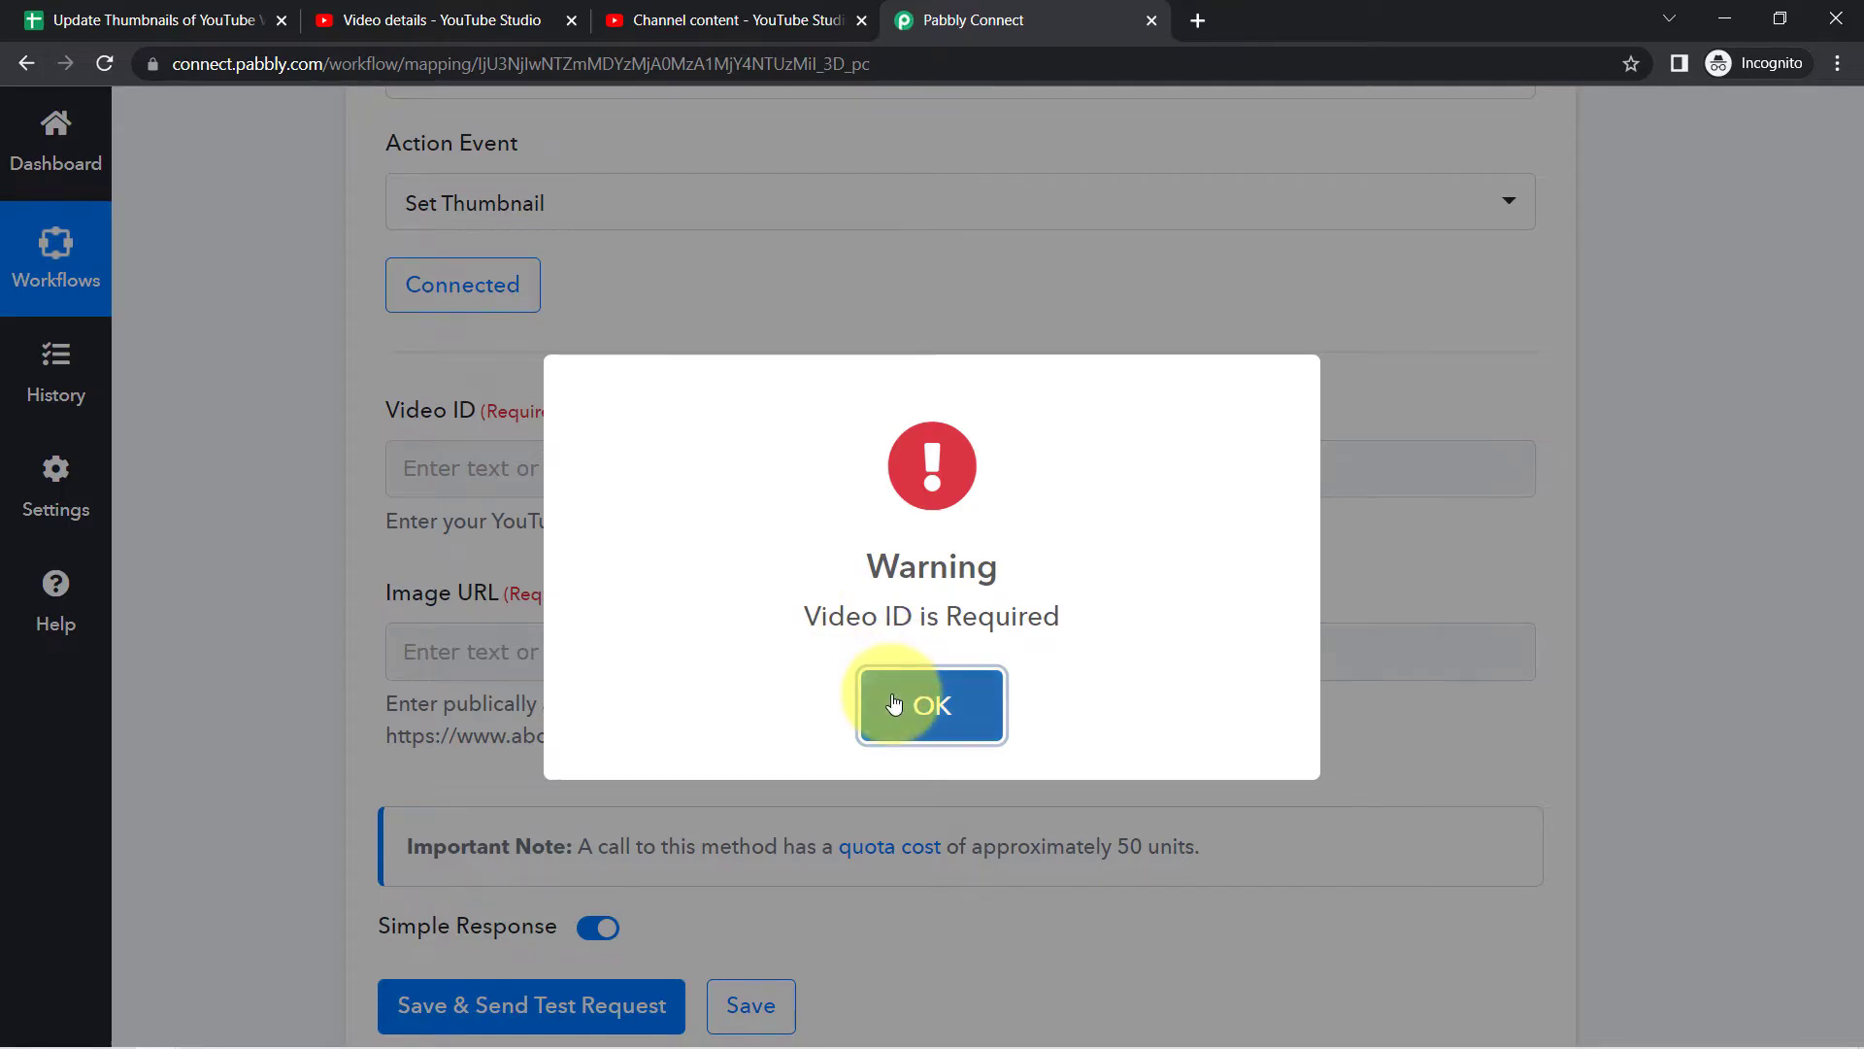
{"action": "left_click", "coordinate": [893, 703]}
Reload the workflow page and choose YouTube as the app for the second step's action.
{"action": "left_click", "coordinate": [104, 64]}
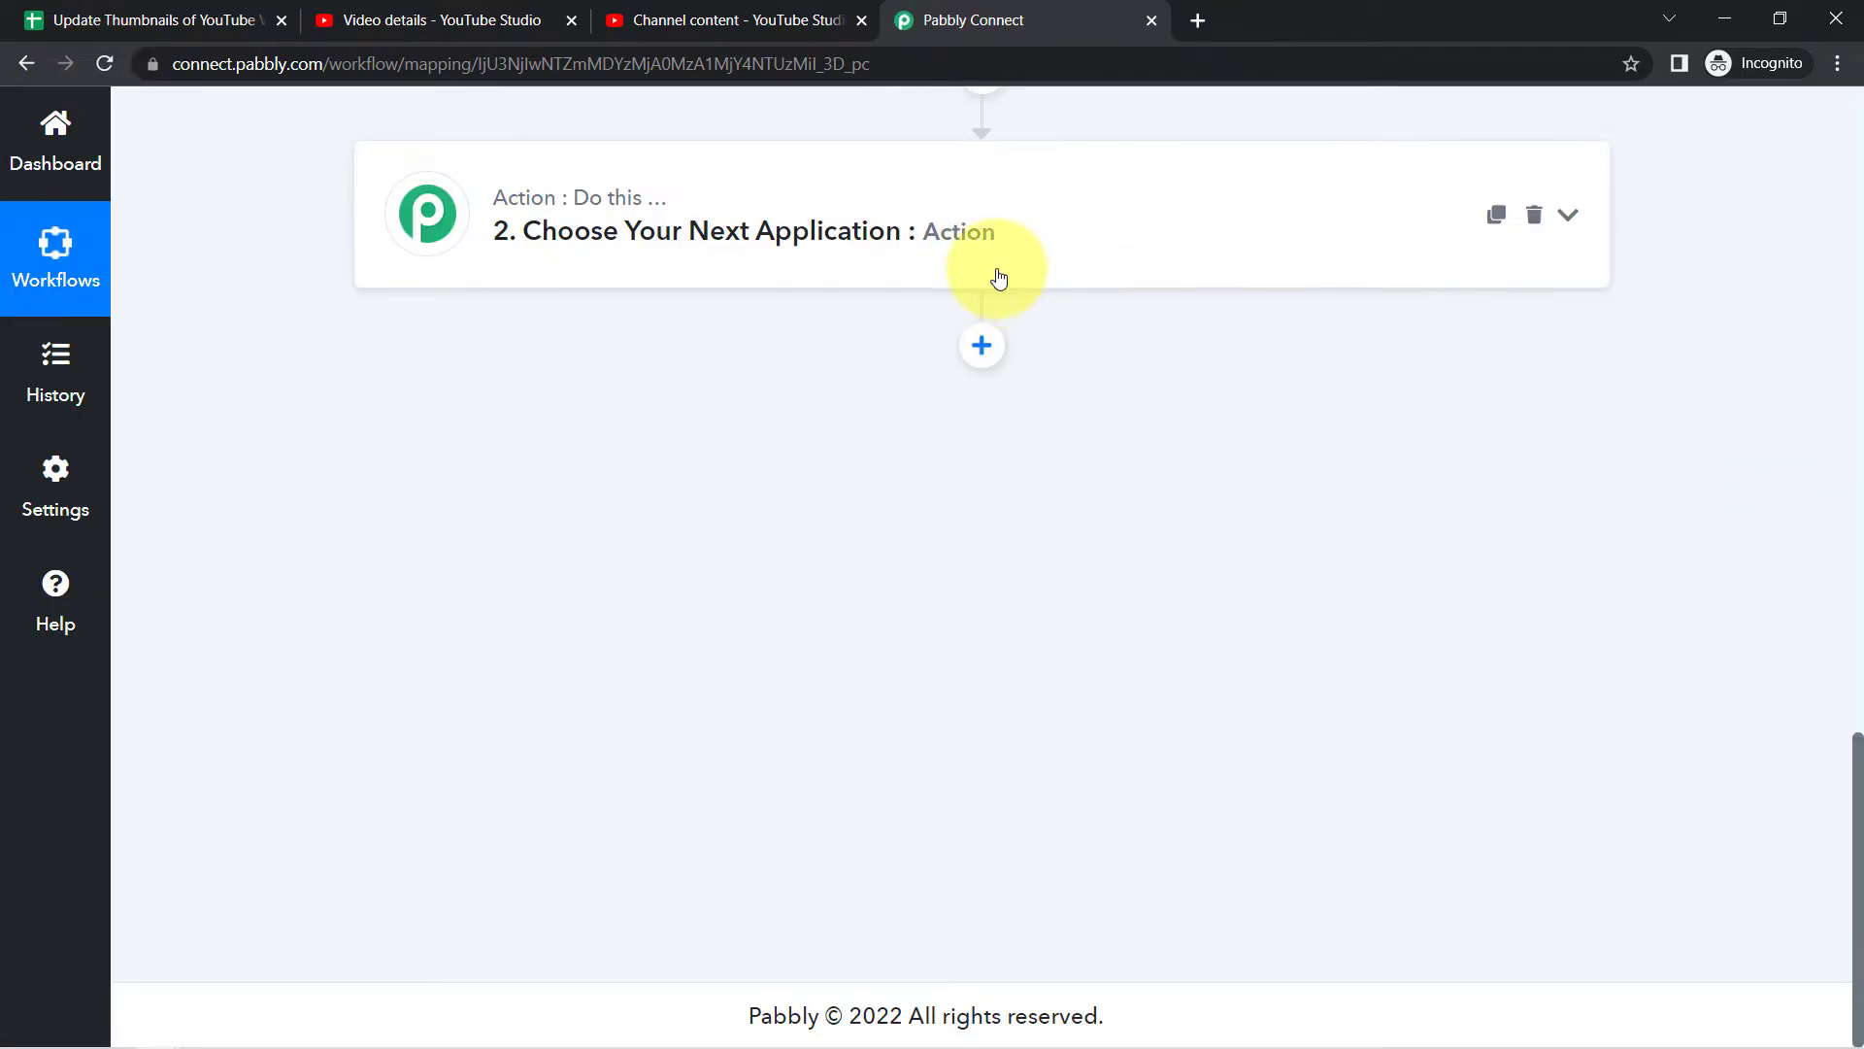
{"action": "left_click", "coordinate": [999, 280]}
{"action": "left_click", "coordinate": [488, 389]}
{"action": "type", "text": "y"}
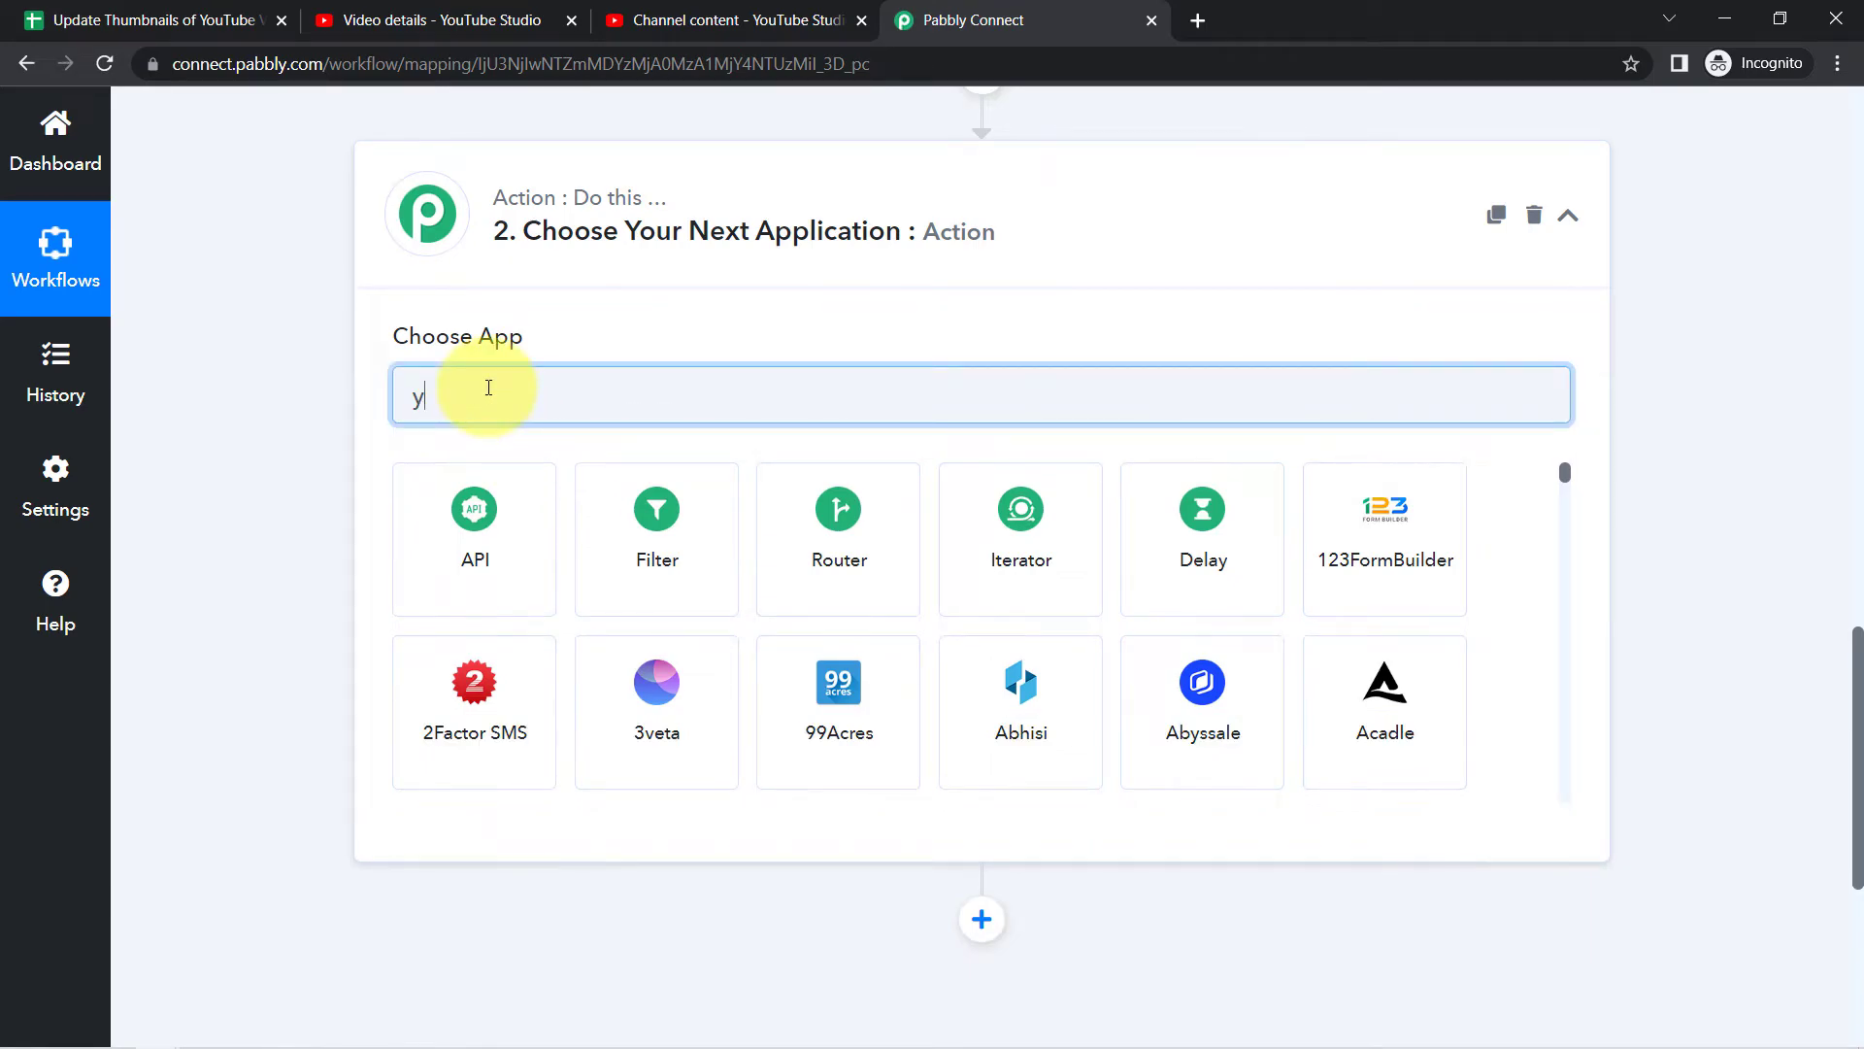
{"action": "type", "text": "ou"}
{"action": "left_click", "coordinate": [693, 584]}
Set the action event of the YouTube step to Set Thumbnail.
{"action": "left_click", "coordinate": [580, 532]}
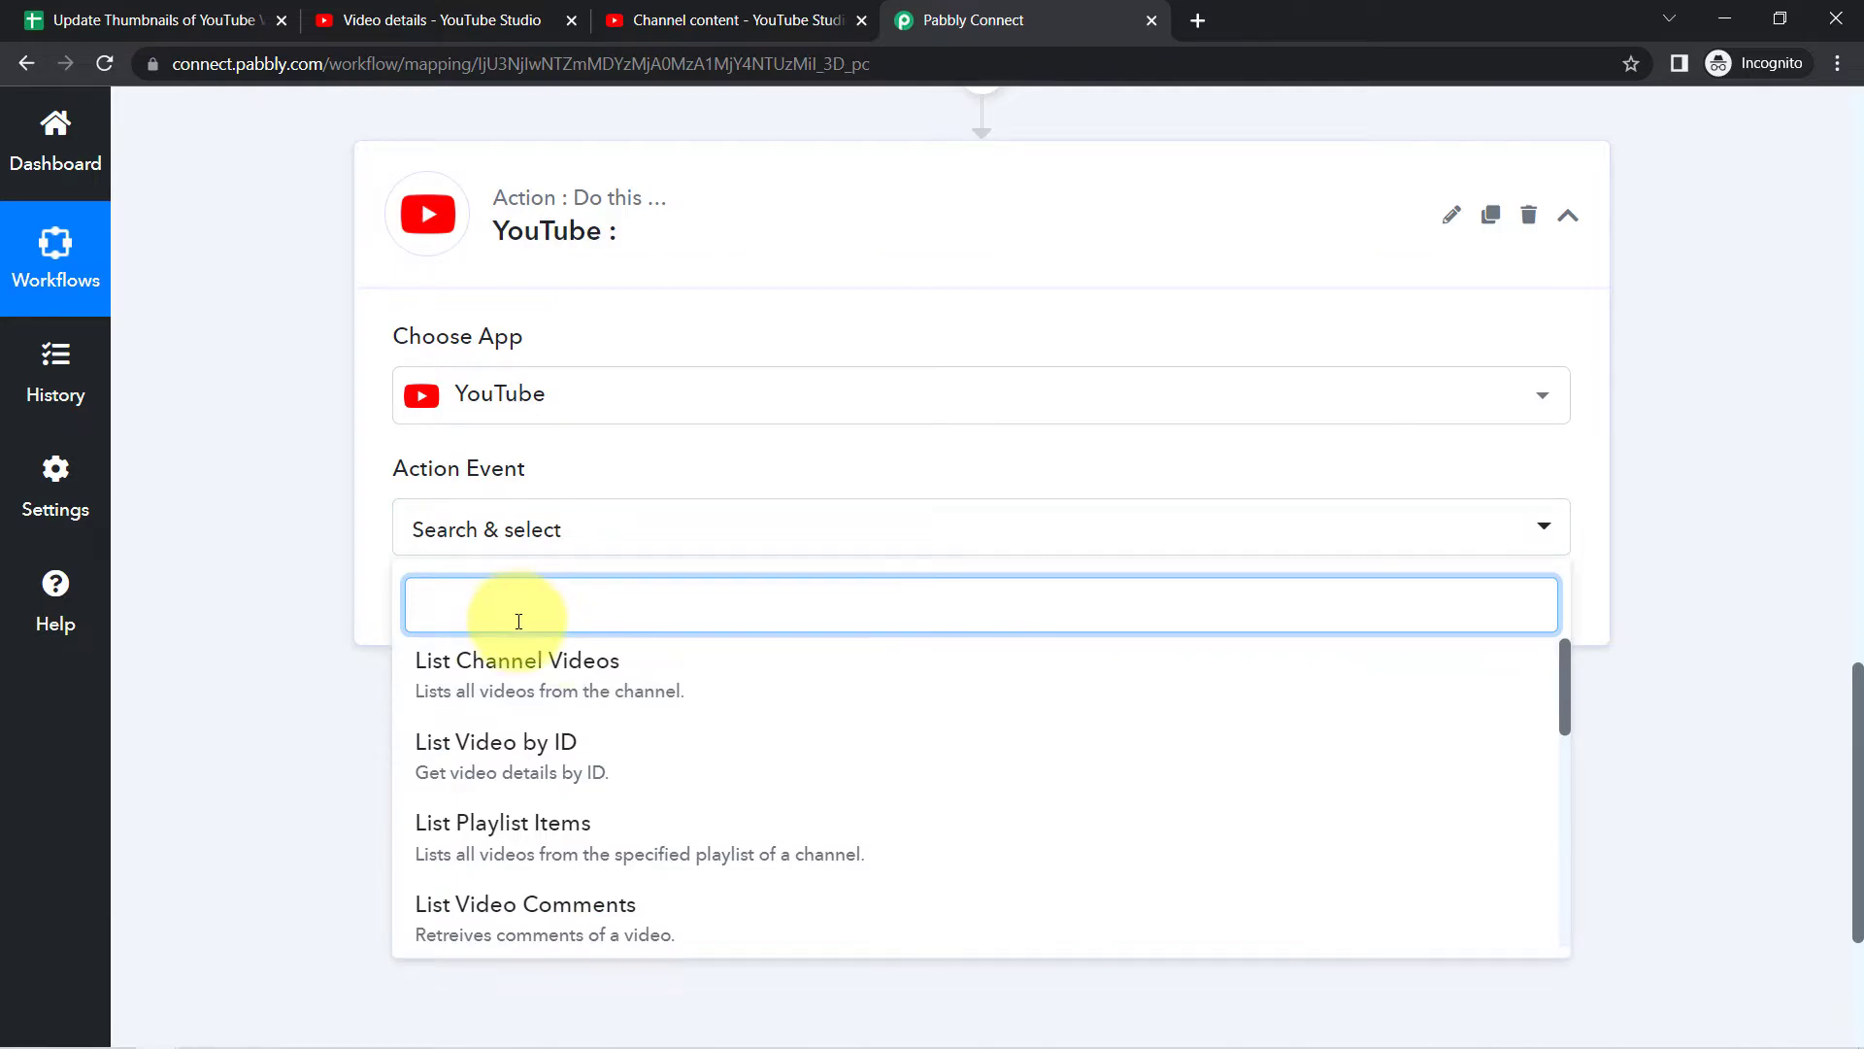
{"action": "type", "text": "sey"}
{"action": "key", "text": "BackSpace"}
{"action": "type", "text": "t"}
{"action": "left_click", "coordinate": [493, 665]}
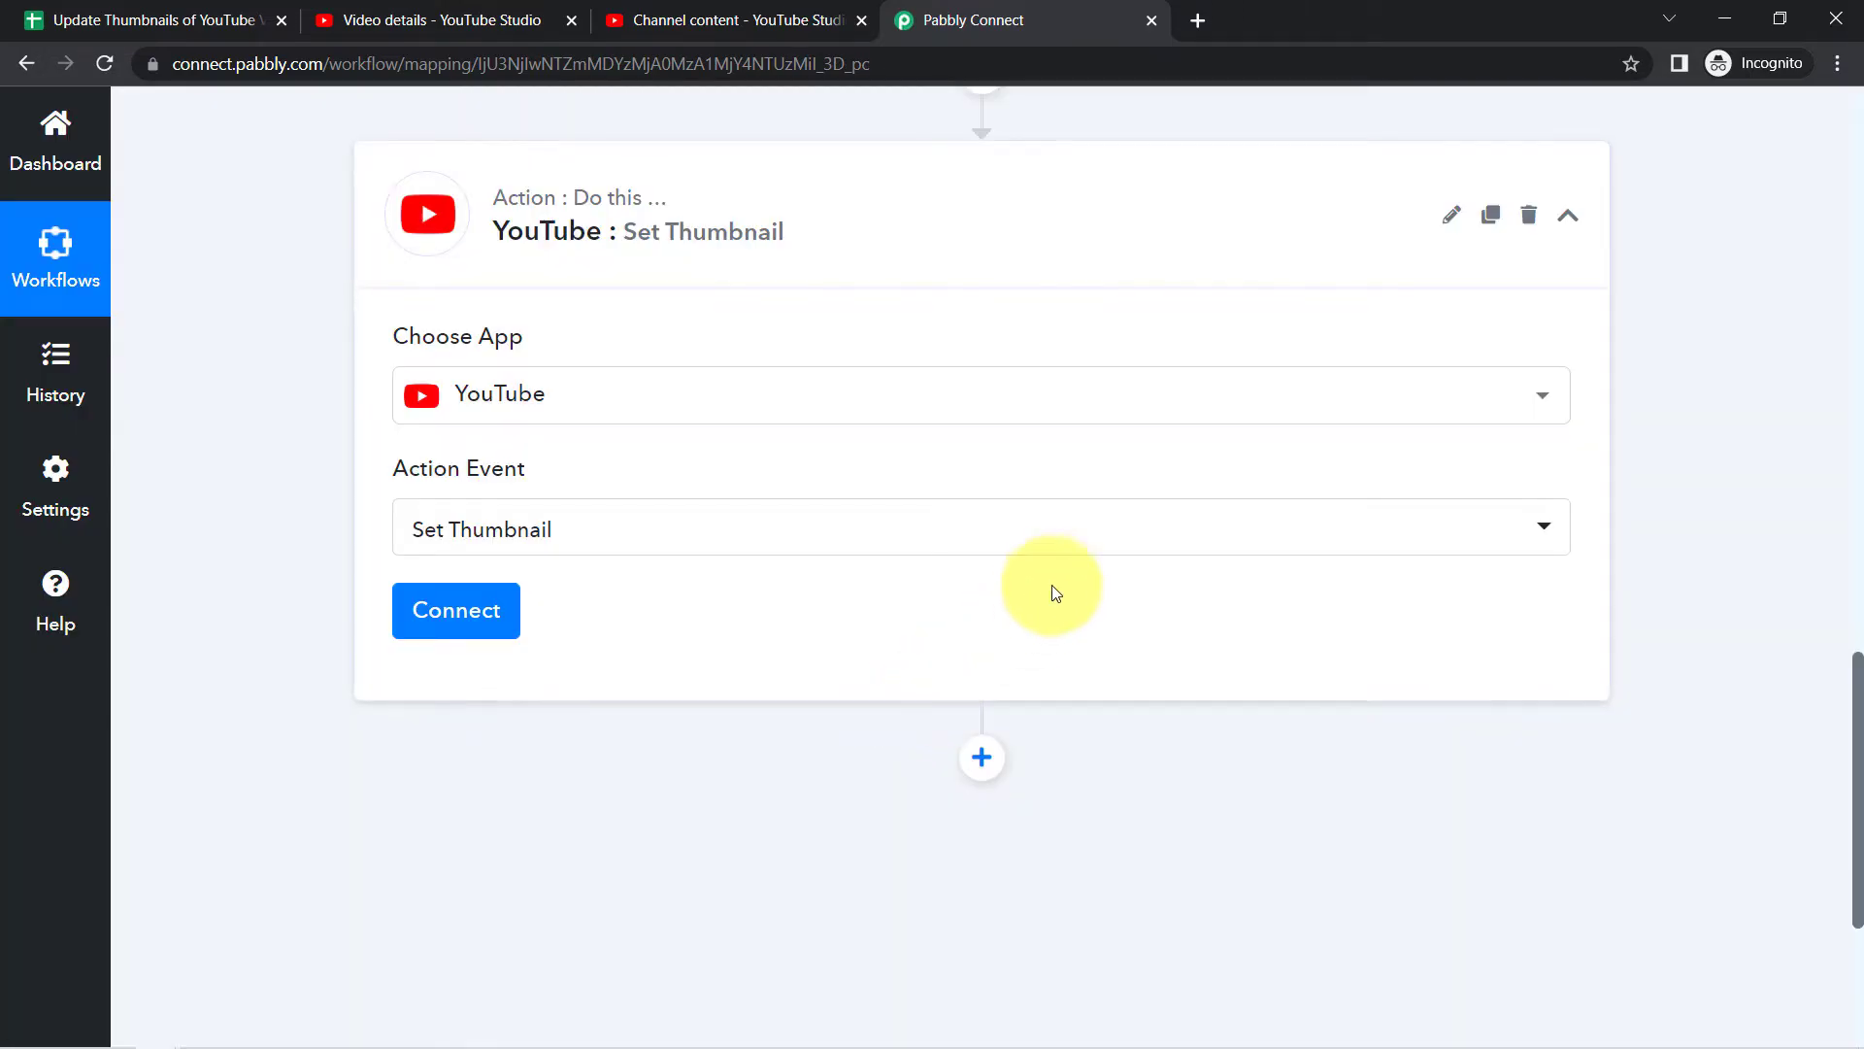
Connect the Set Thumbnail action with the existing connection YouTube #88.
{"action": "left_click", "coordinate": [517, 609]}
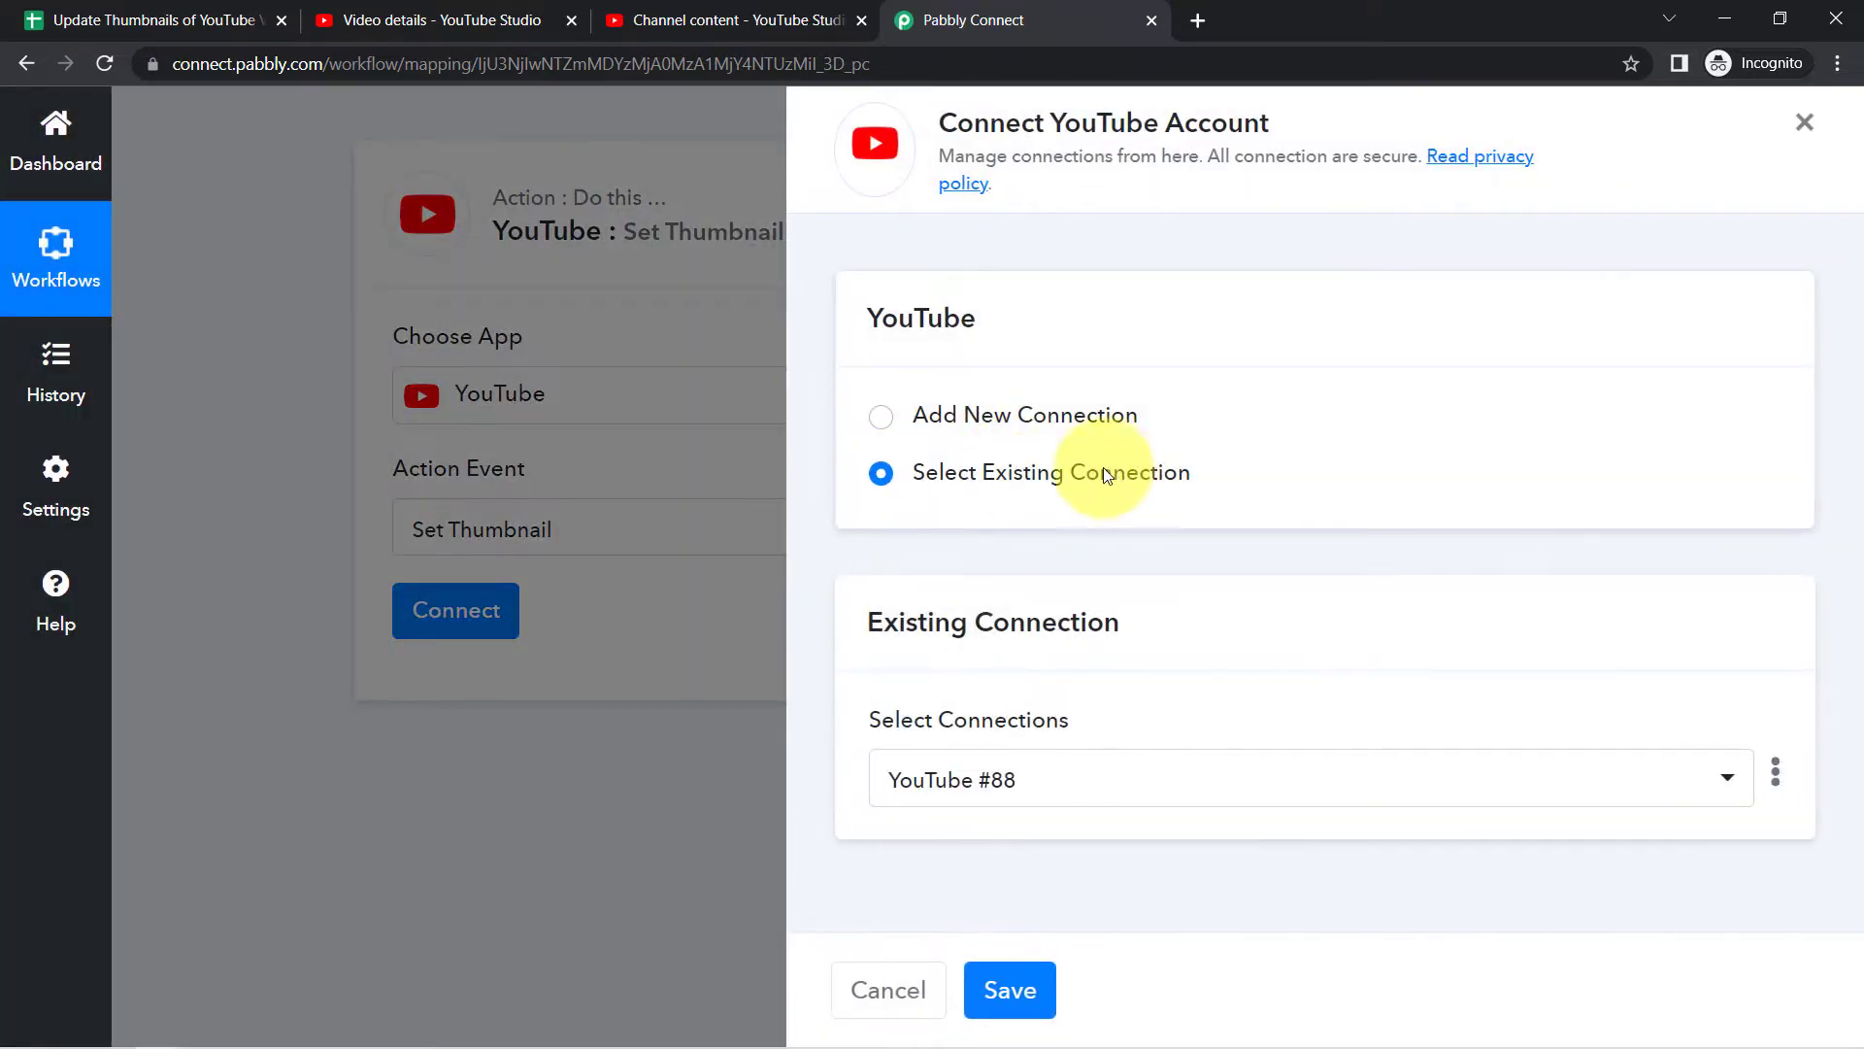
{"action": "left_click", "coordinate": [997, 992]}
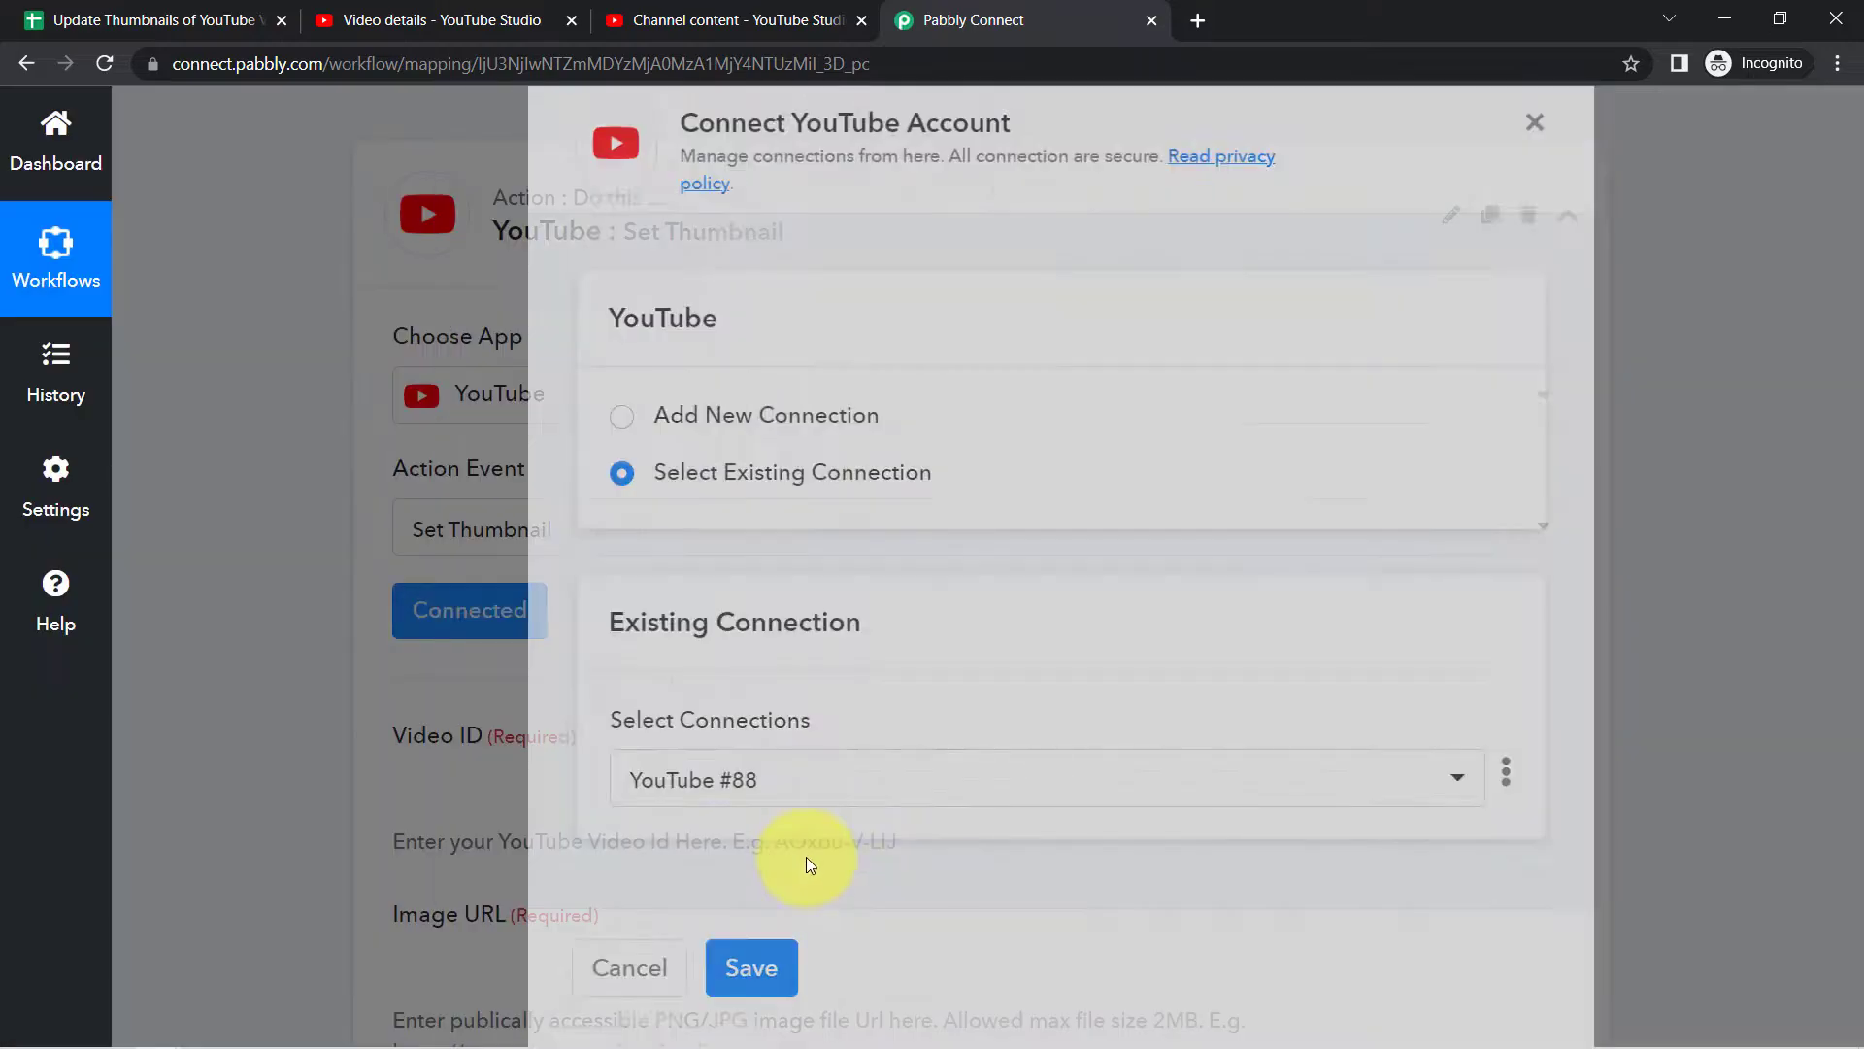
{"action": "scroll", "coordinate": [1826, 757], "scroll_direction": "down", "scroll_amount": 4}
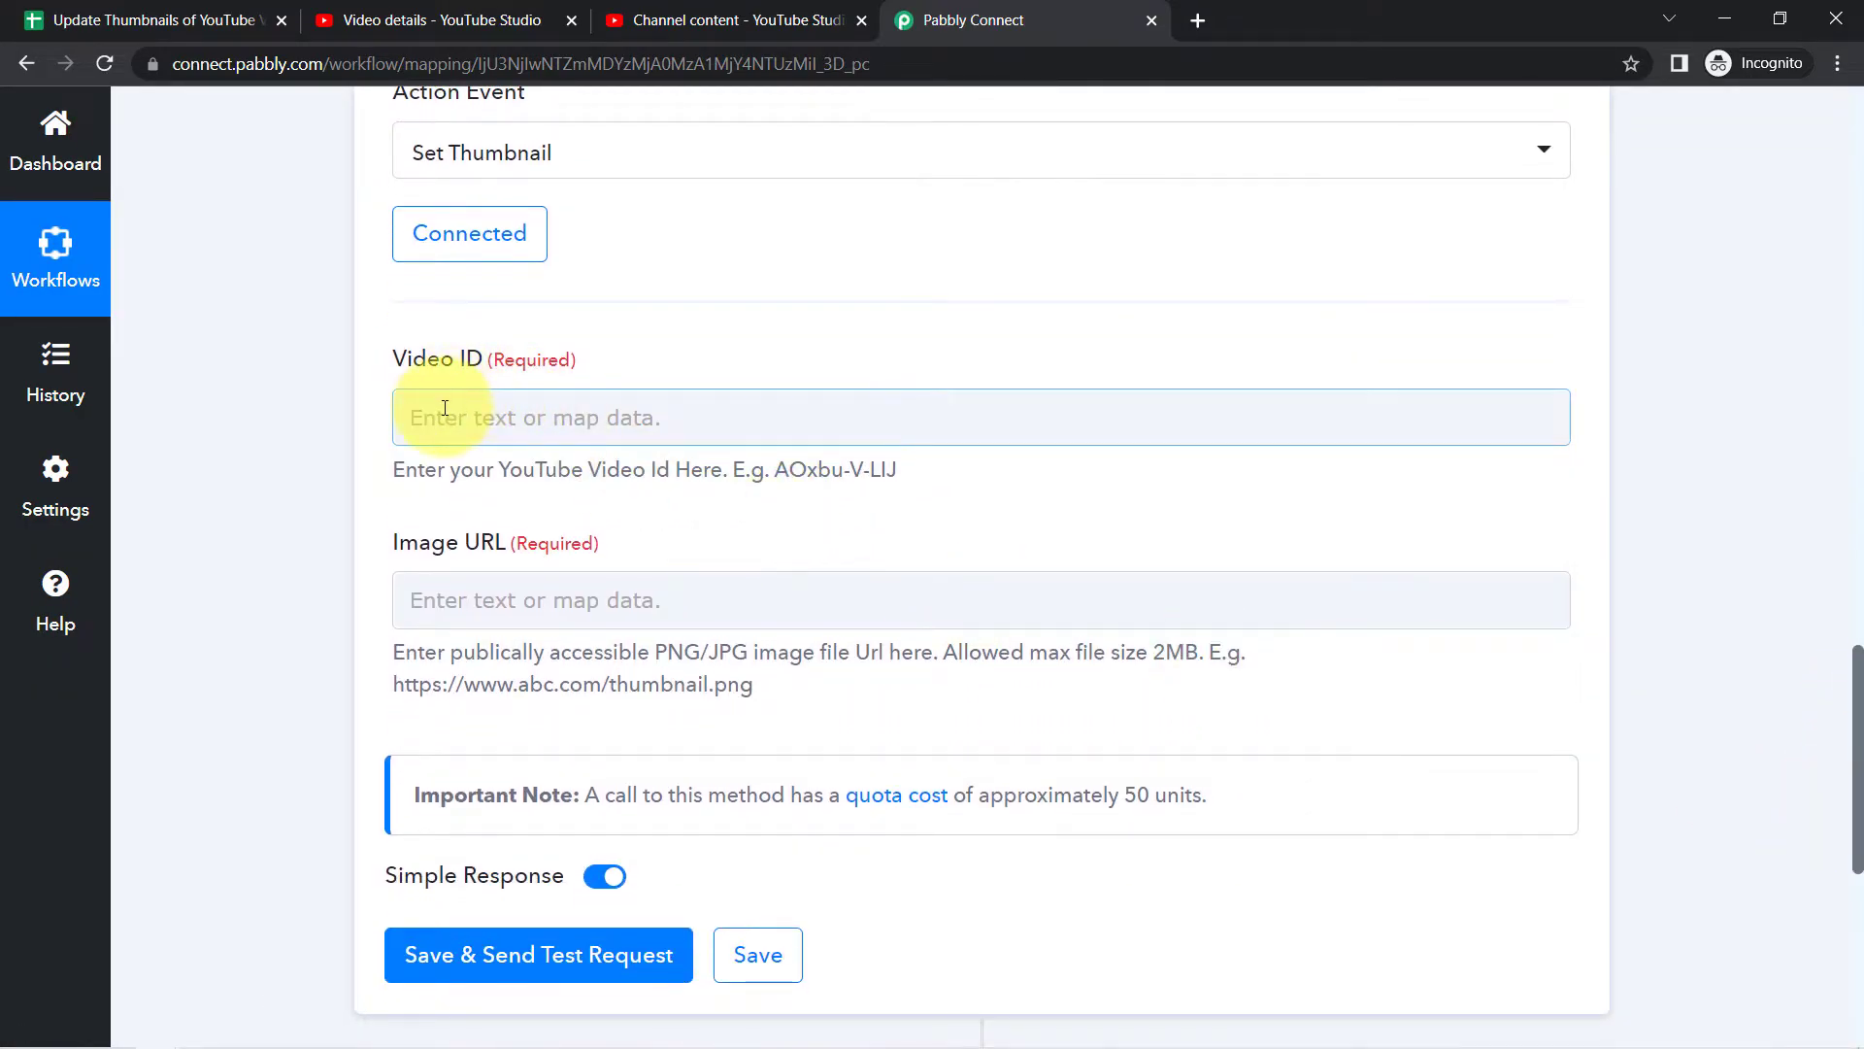
Map the Video ID value from the Google Sheets trigger to the Video ID field of the Set Thumbnail action.
{"action": "left_click", "coordinate": [445, 408]}
{"action": "left_click", "coordinate": [602, 637]}
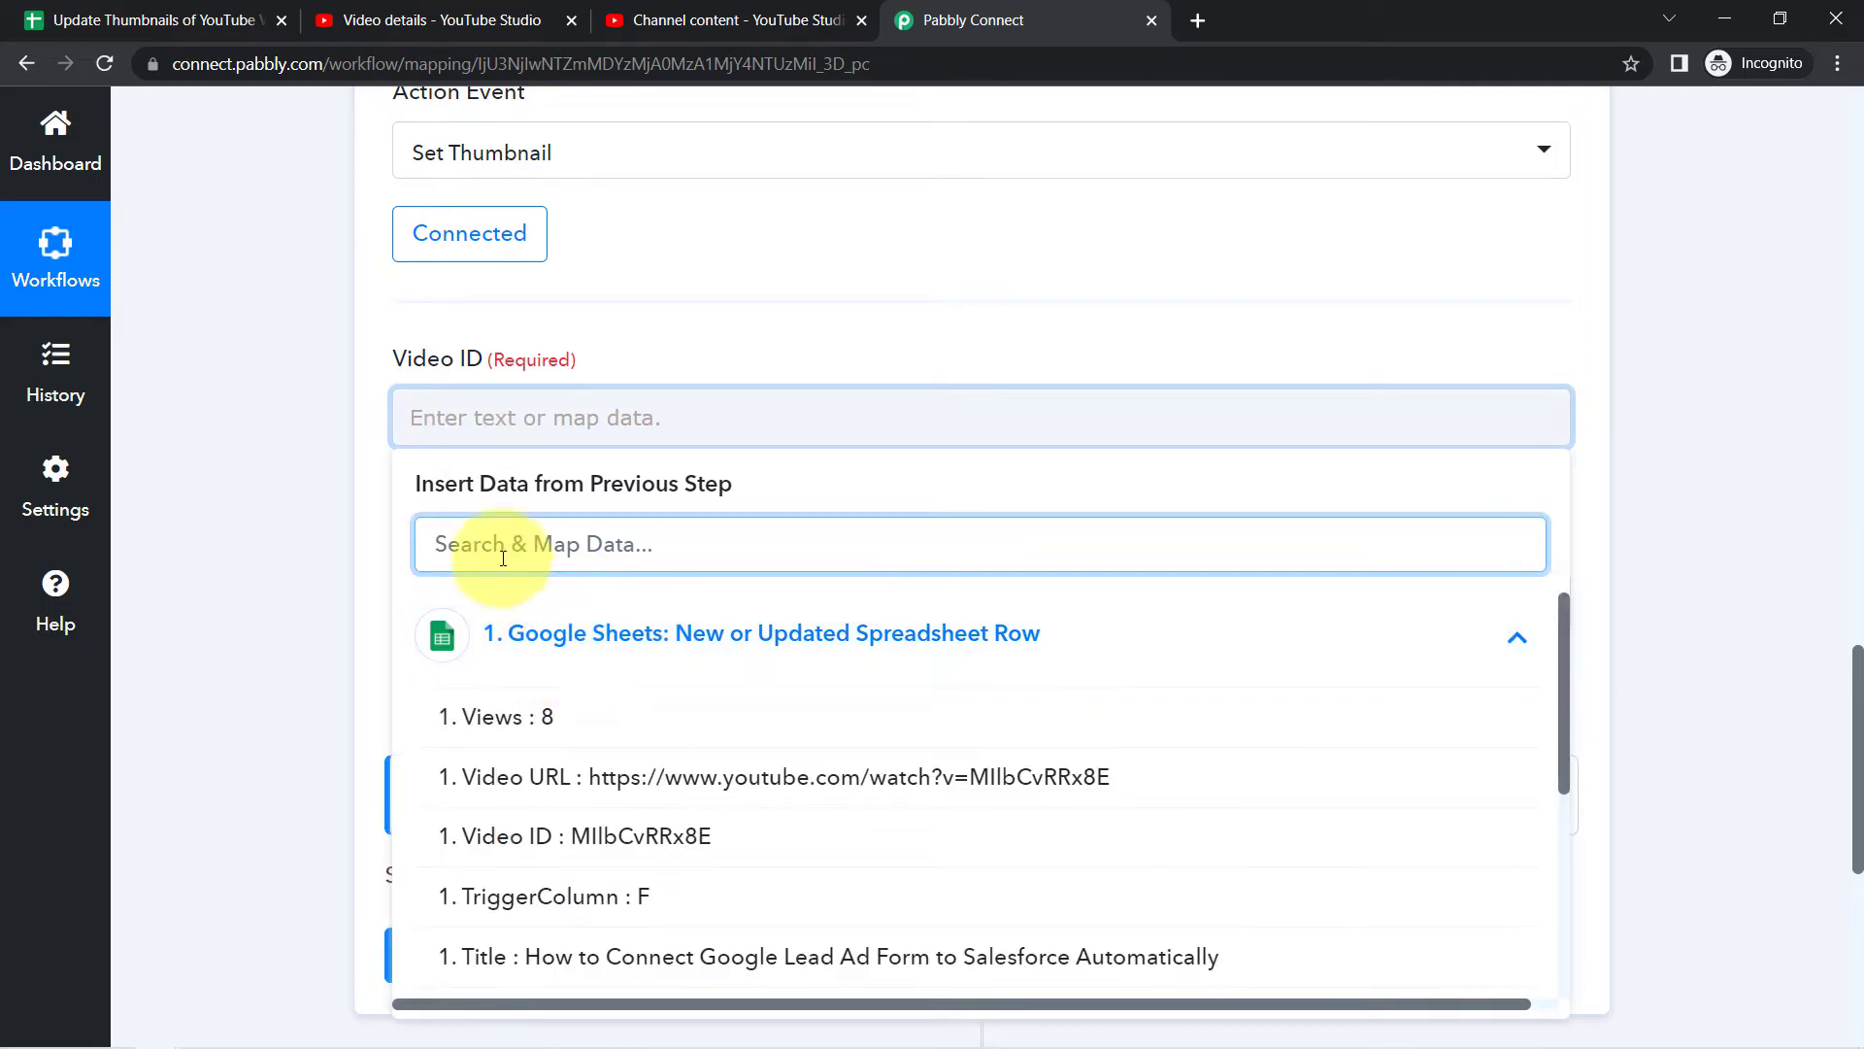
{"action": "type", "text": "u"}
{"action": "key", "text": "BackSpace"}
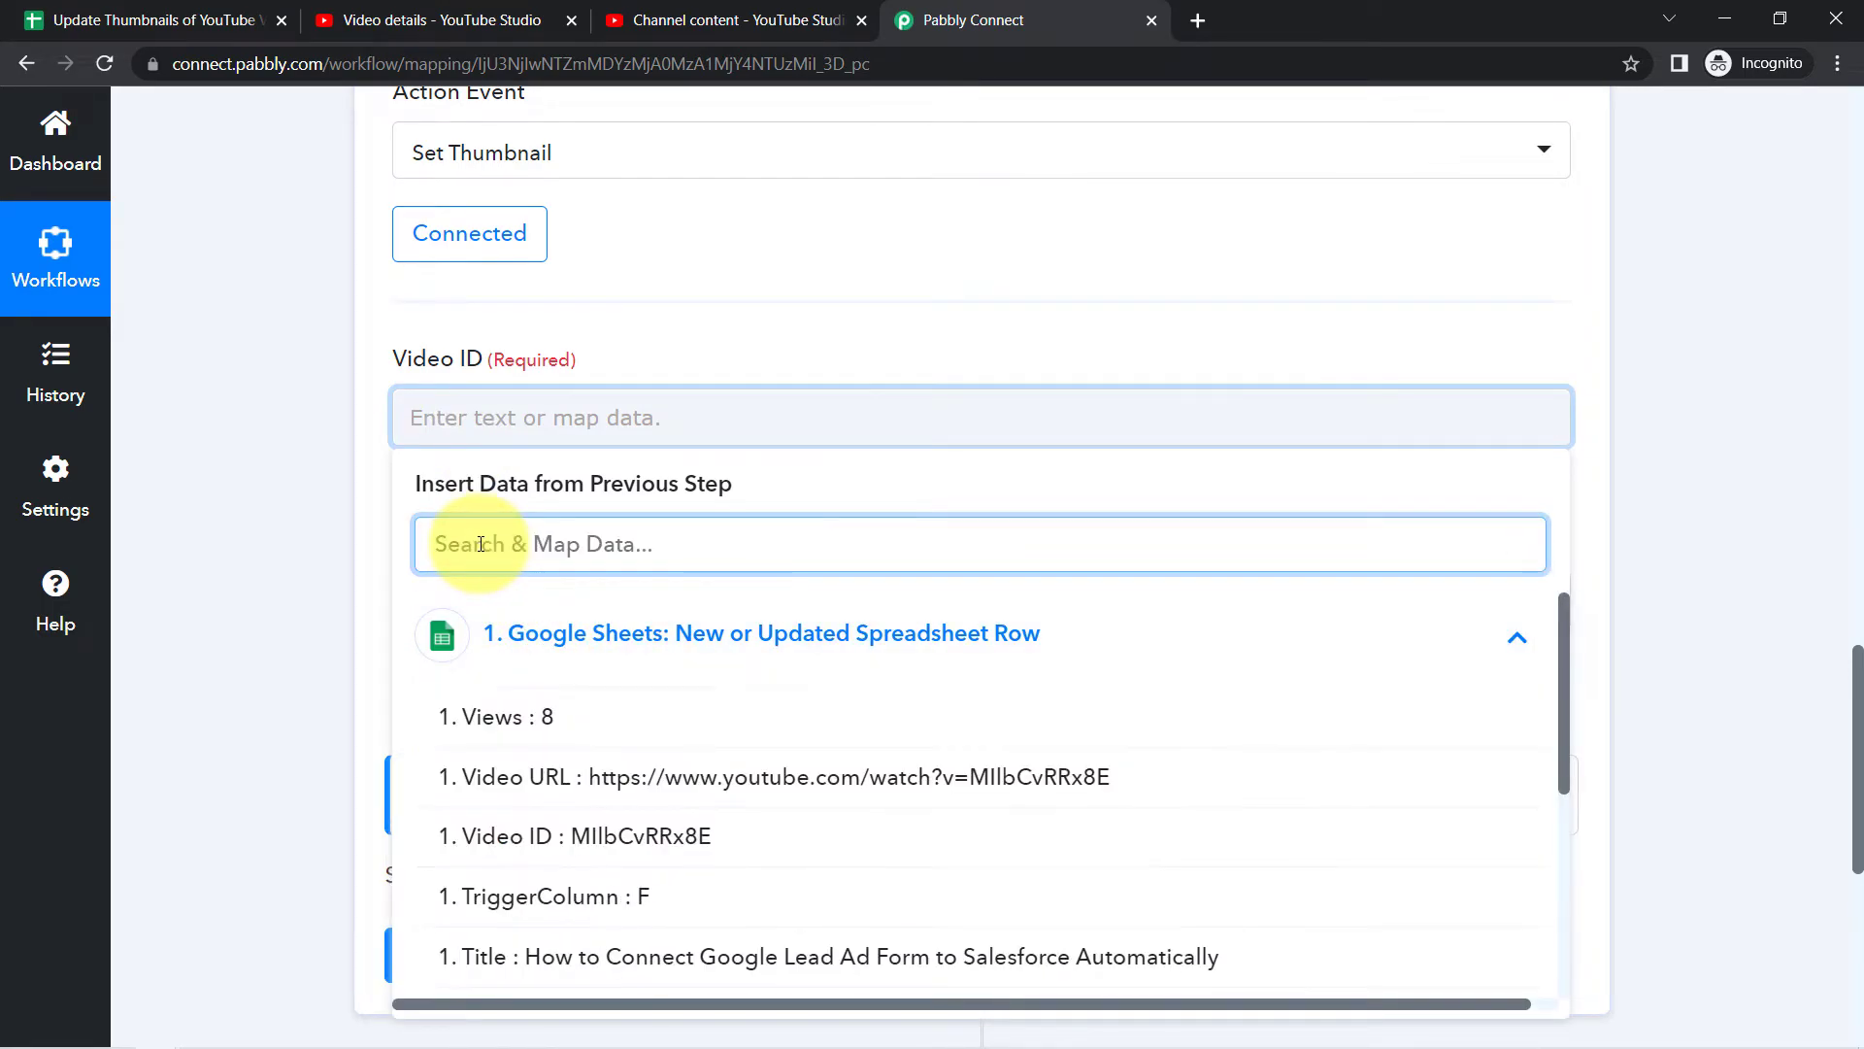
{"action": "type", "text": "id"}
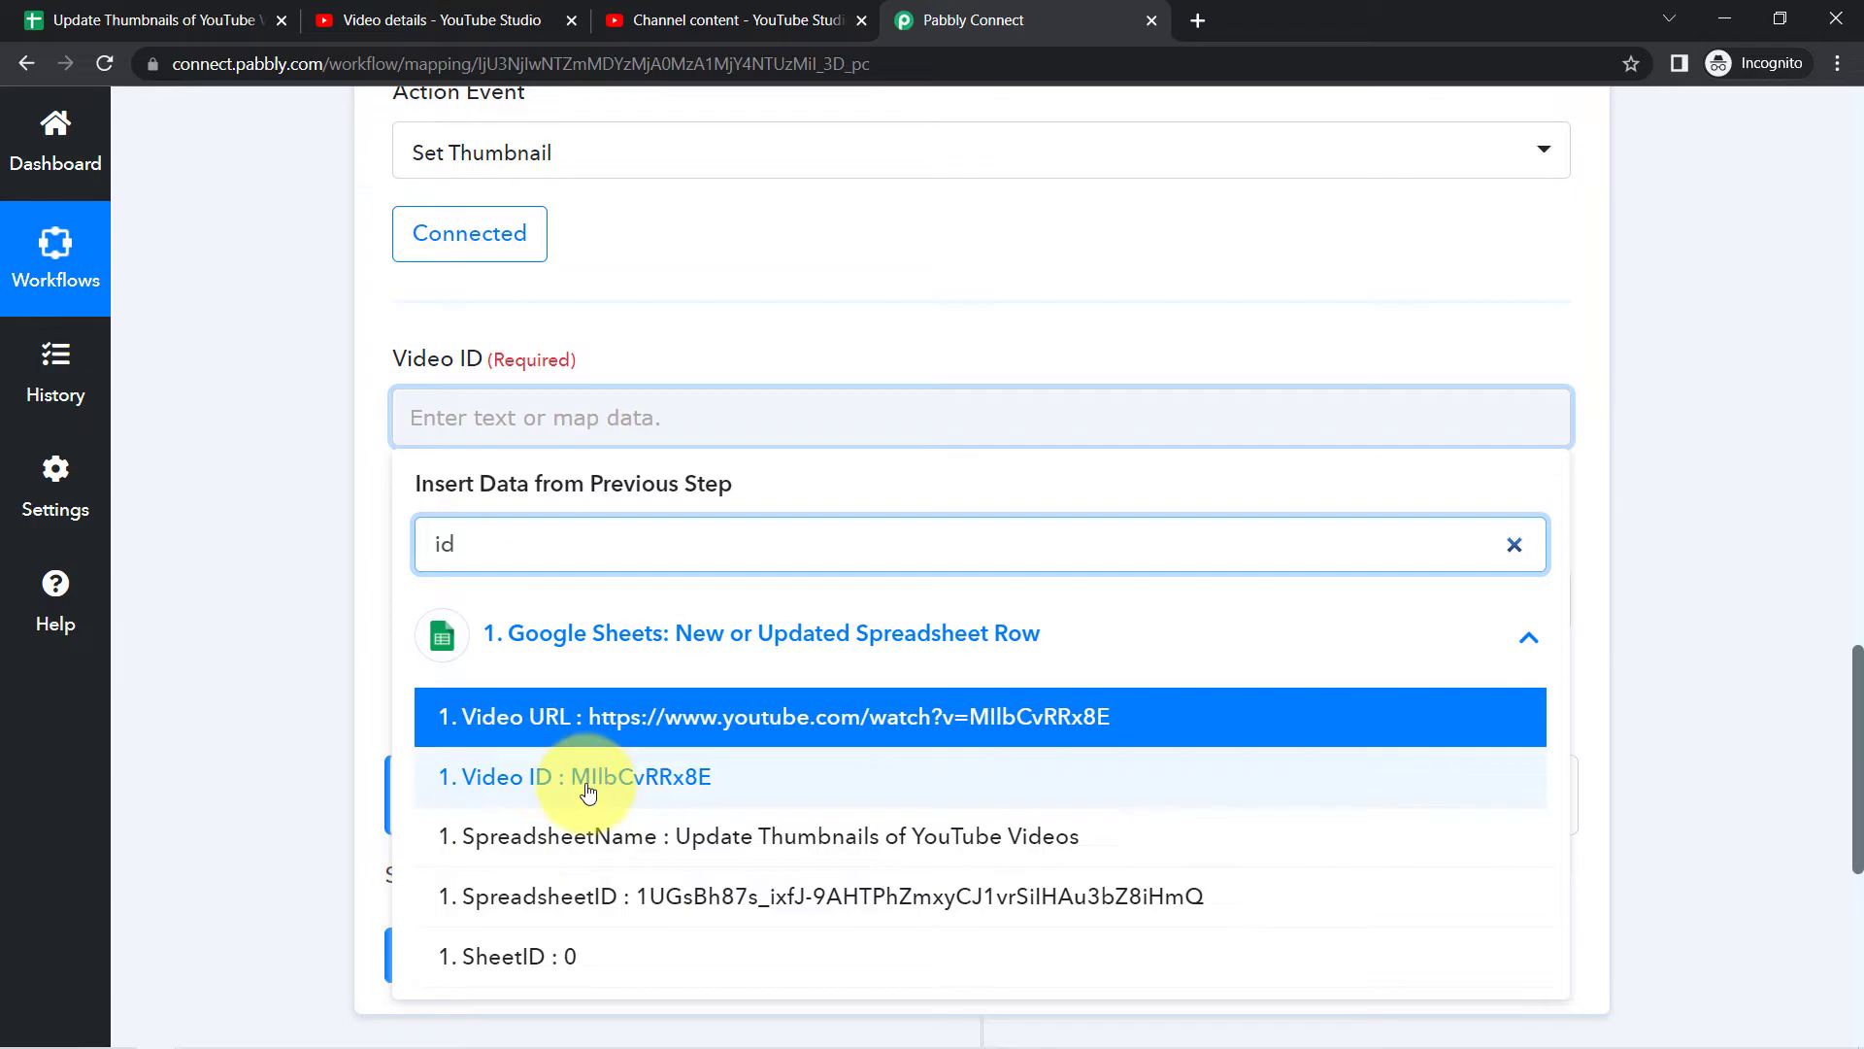
{"action": "left_click", "coordinate": [636, 782]}
{"action": "left_click", "coordinate": [562, 366]}
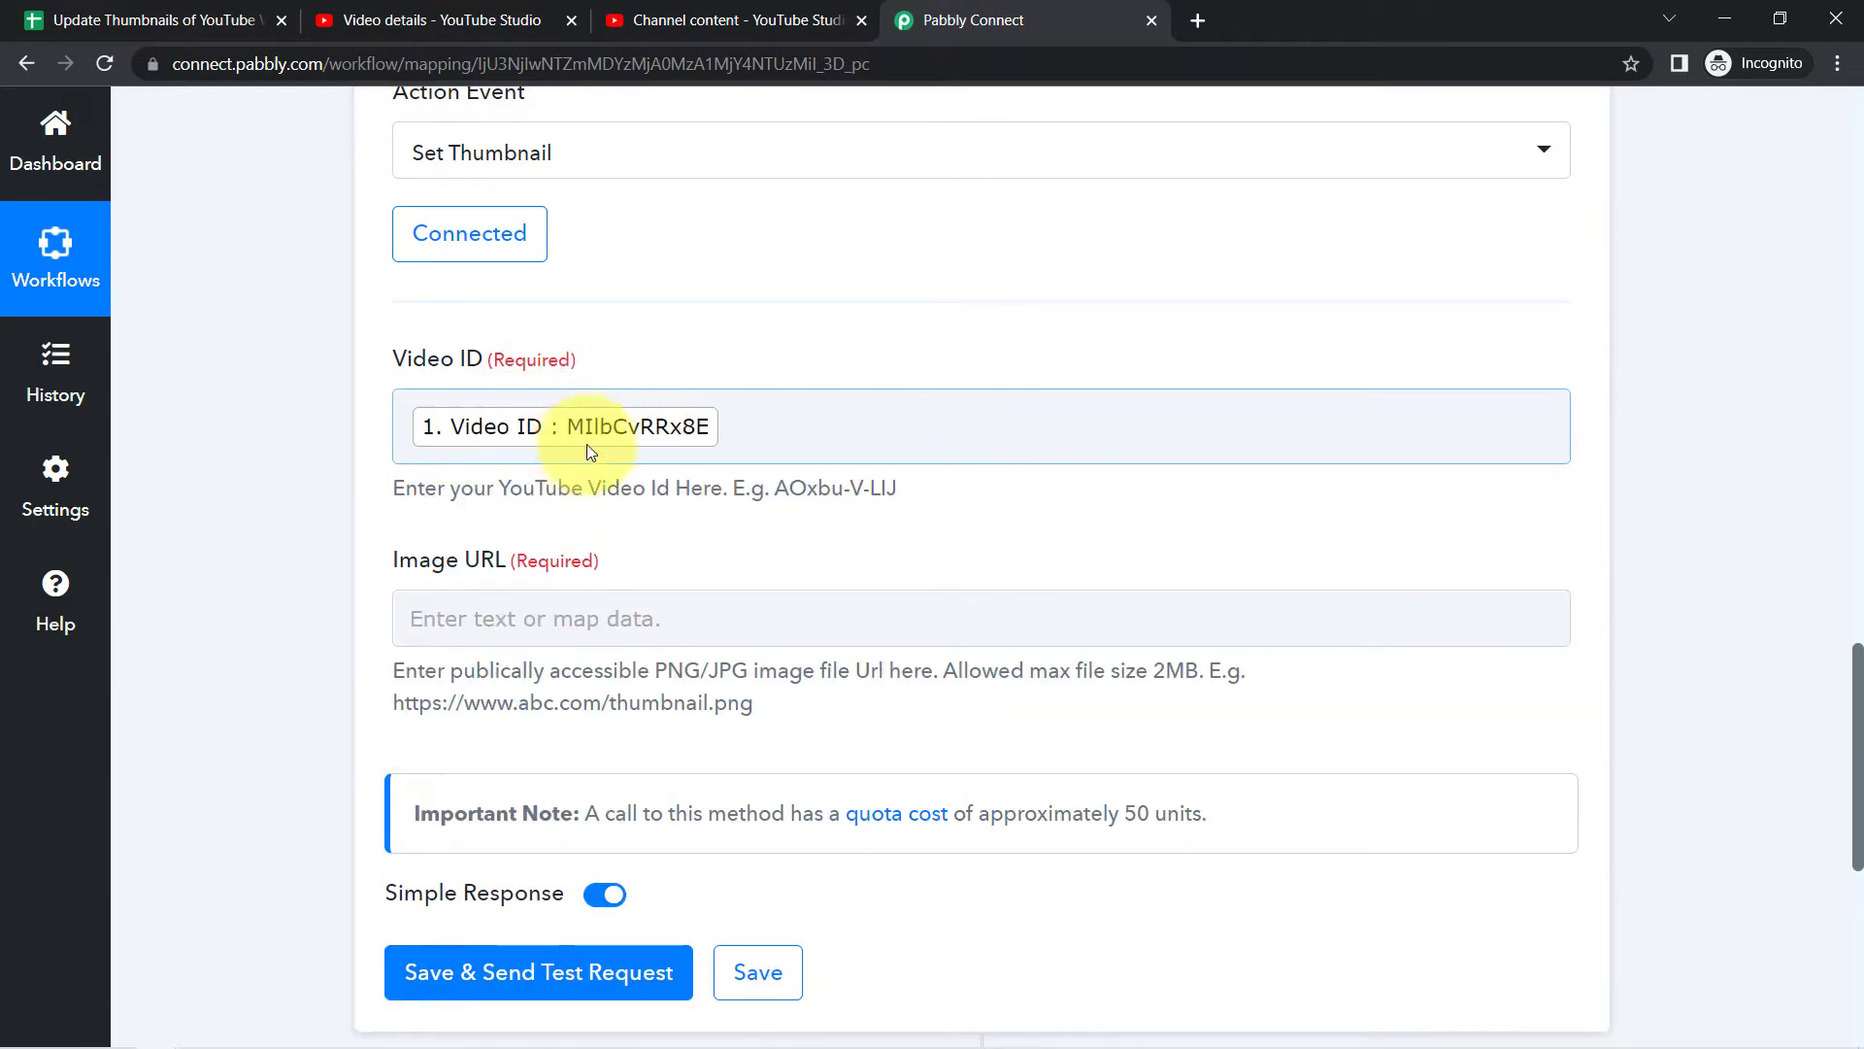
Map New Thumbnail URL To Update from the Google Sheets trigger to the Image URL field.
{"action": "left_click", "coordinate": [425, 613]}
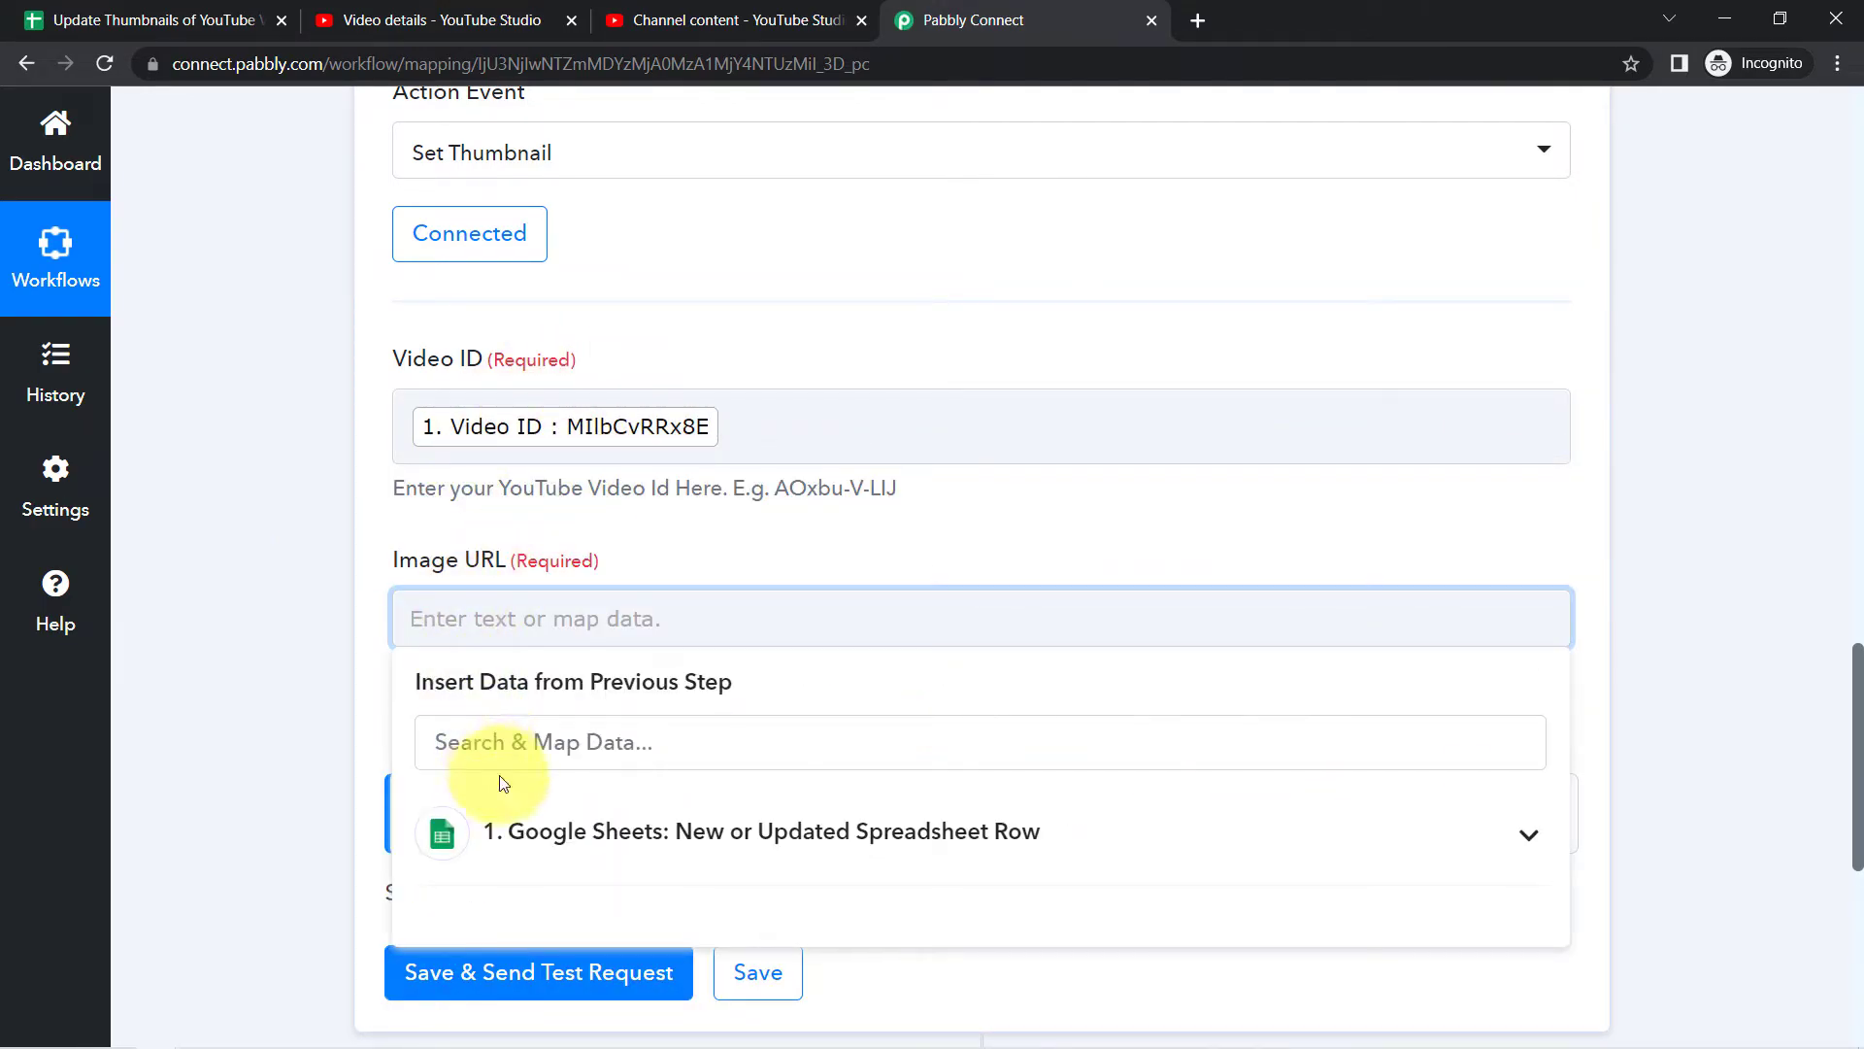
{"action": "left_click", "coordinate": [563, 840]}
{"action": "left_click_drag", "start_coordinate": [1857, 747], "coordinate": [1857, 856]}
{"action": "scroll", "coordinate": [1832, 854], "scroll_direction": "down", "scroll_amount": 3}
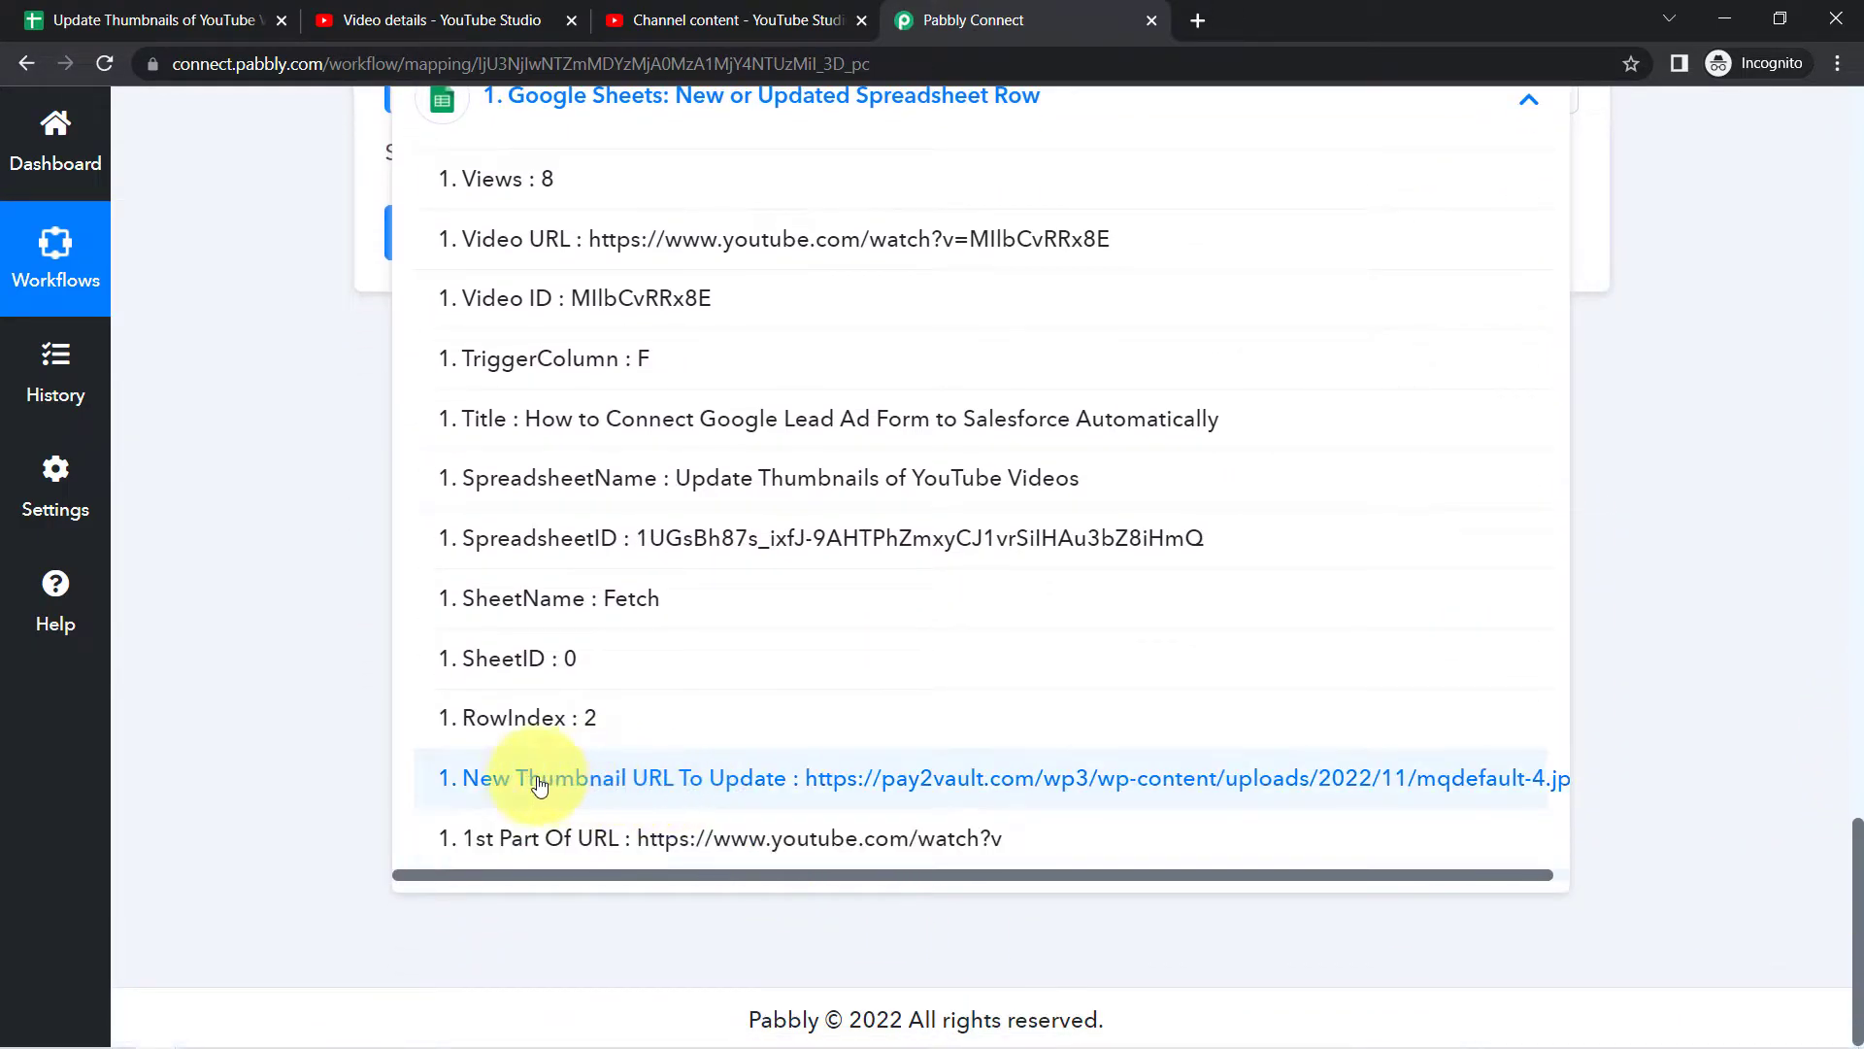
{"action": "left_click", "coordinate": [830, 782]}
{"action": "left_click", "coordinate": [307, 658]}
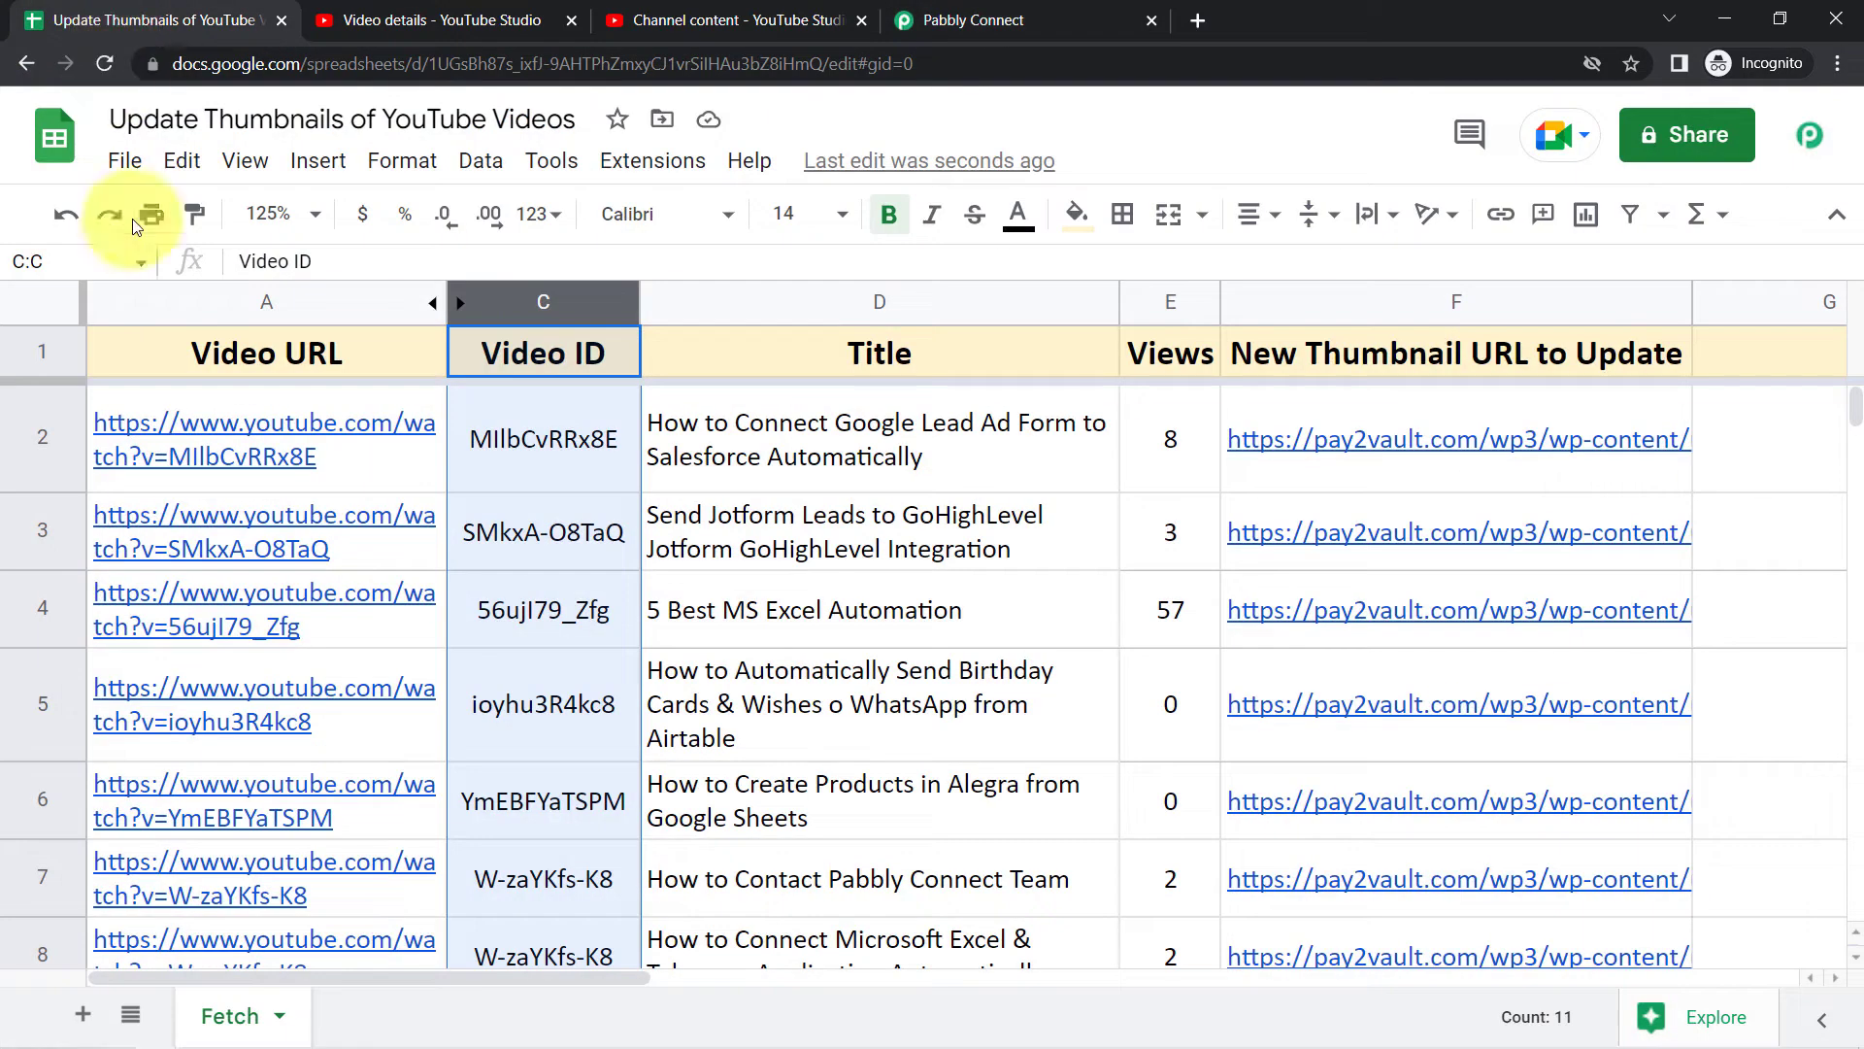
Compare the Video ID column in Google Sheets with the trigger's received response and the mapped fields in Pabbly Connect.
{"action": "left_click", "coordinate": [87, 19]}
{"action": "key", "text": "ctrl+shift+Tab"}
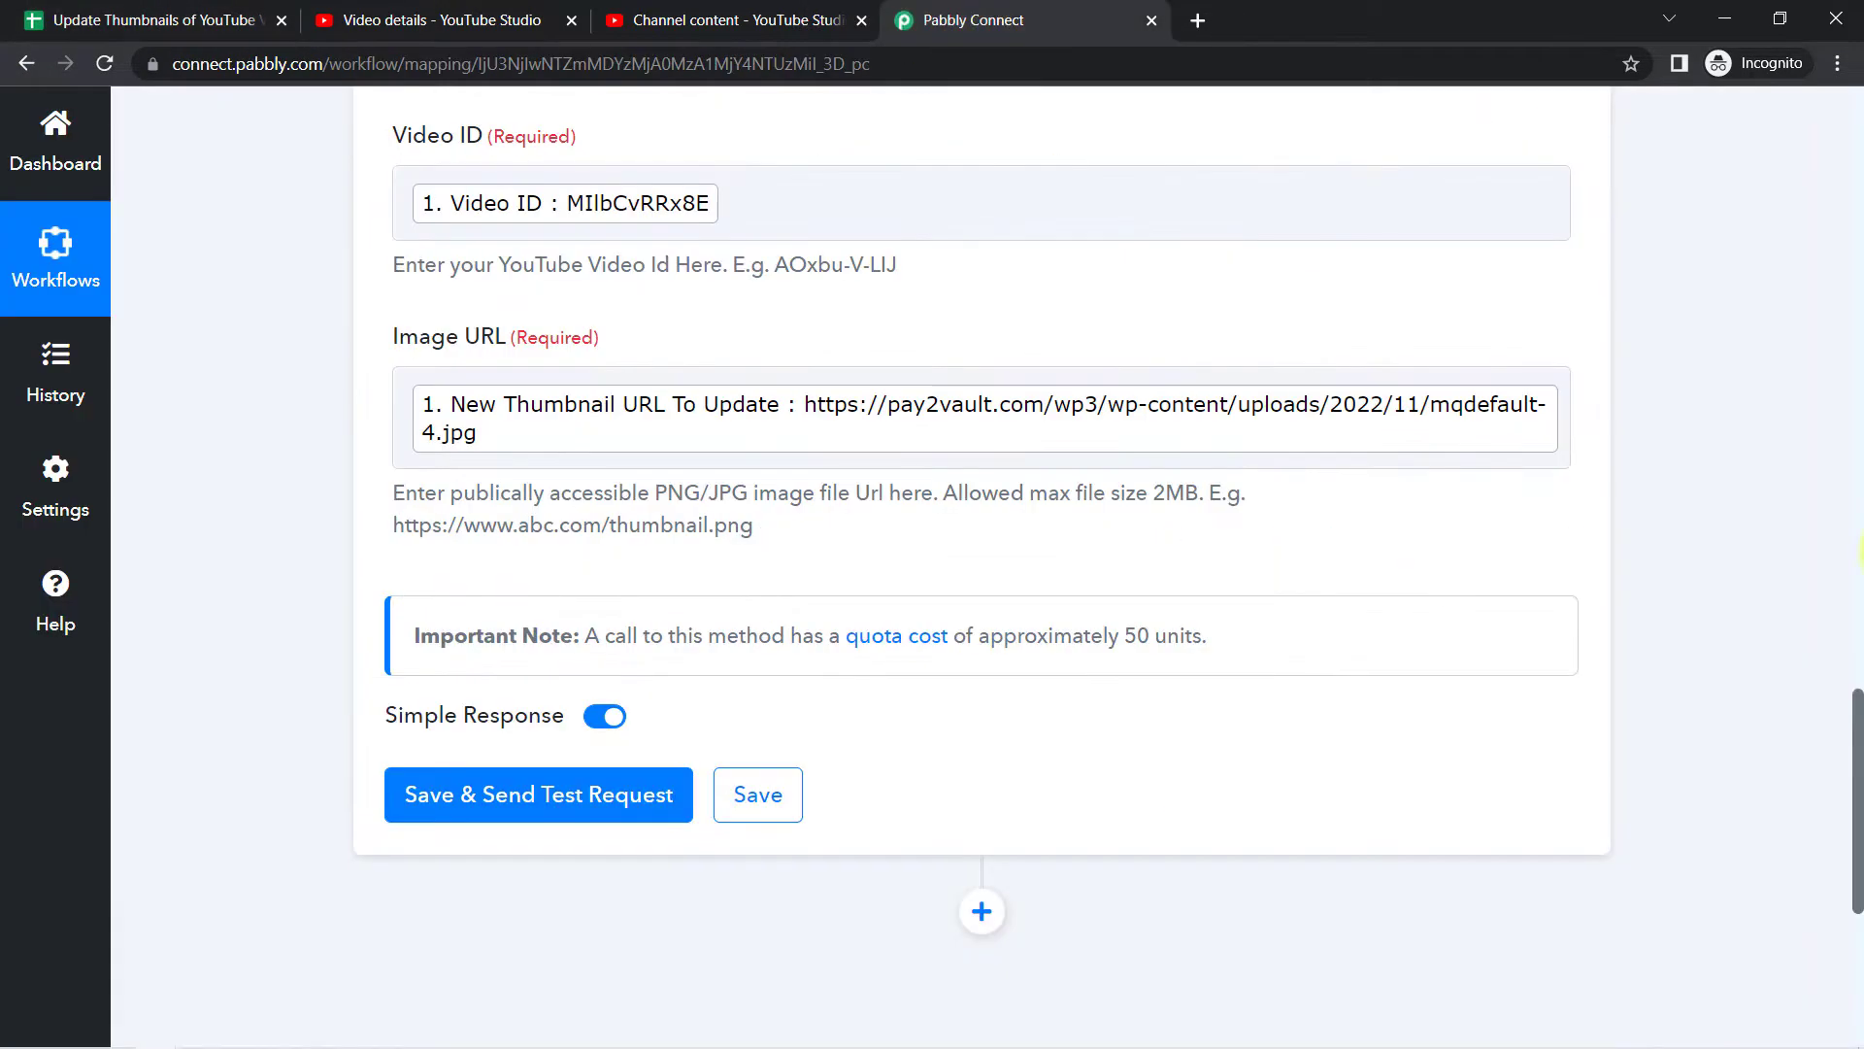
{"action": "left_click_drag", "start_coordinate": [1857, 790], "coordinate": [1857, 422]}
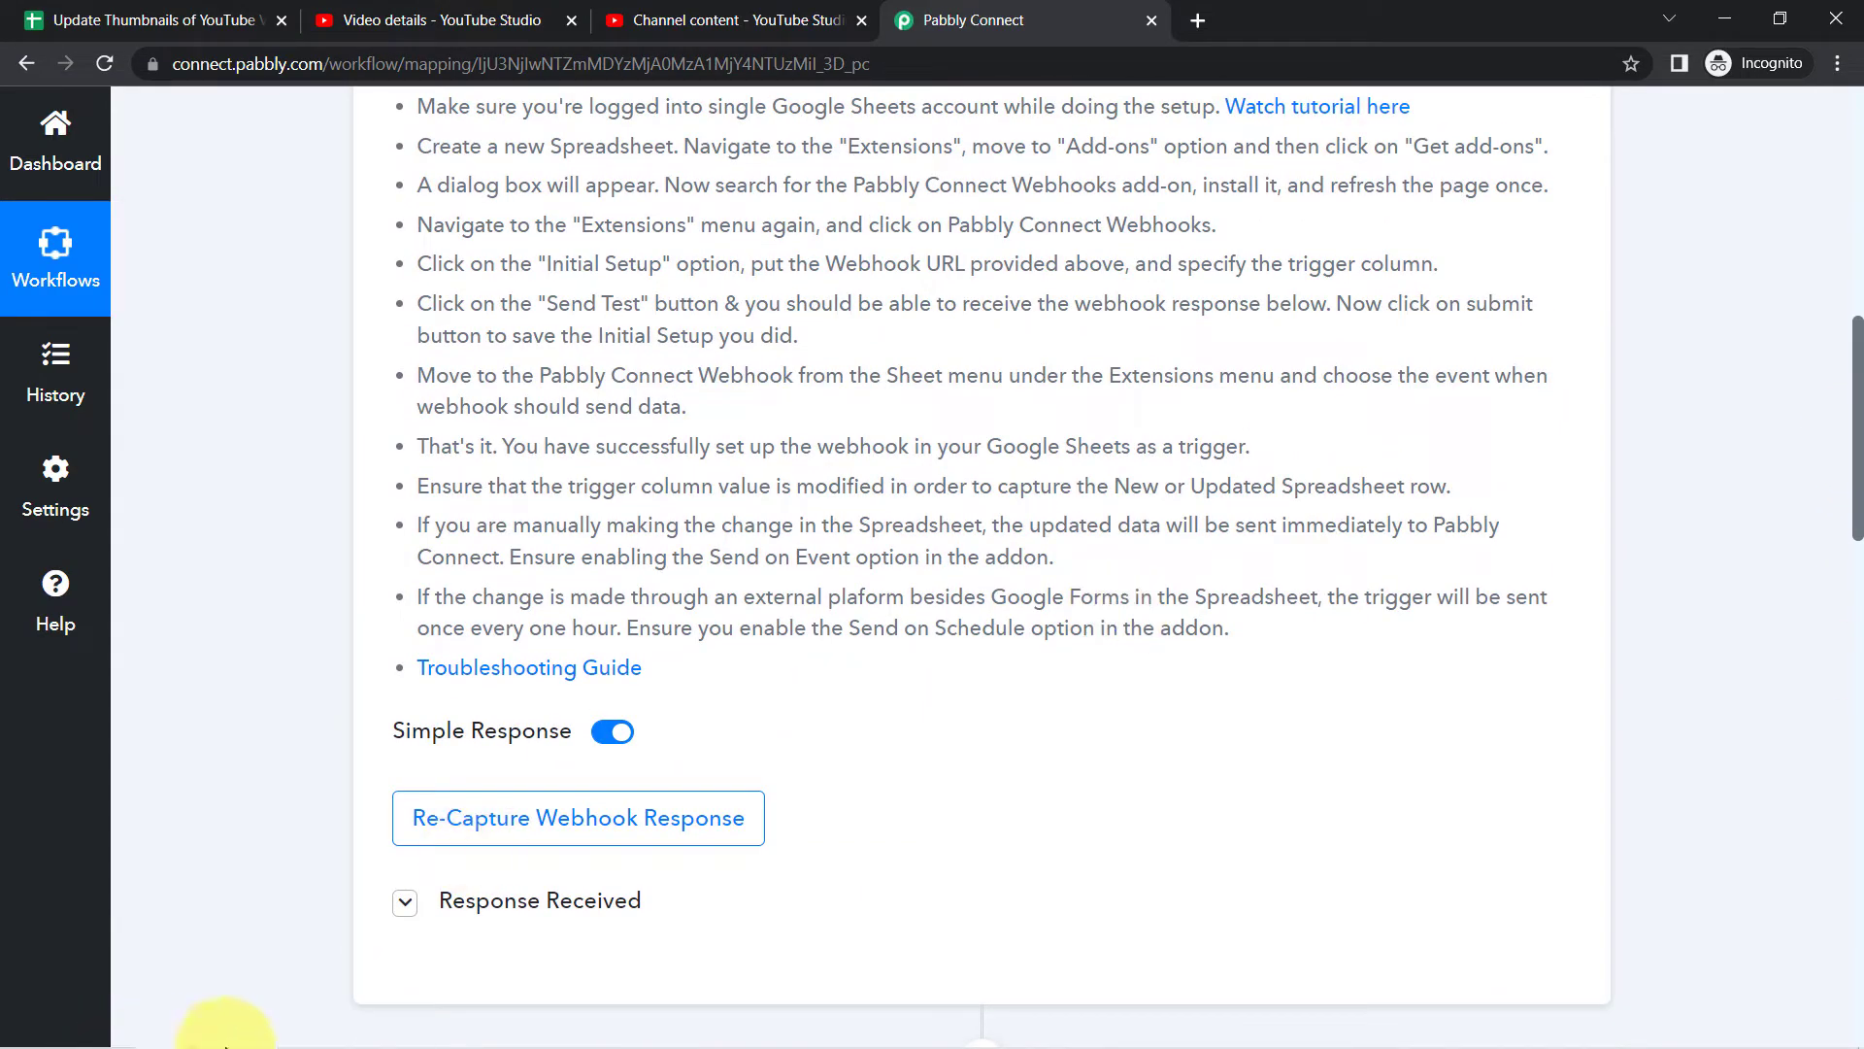
{"action": "left_click", "coordinate": [405, 902]}
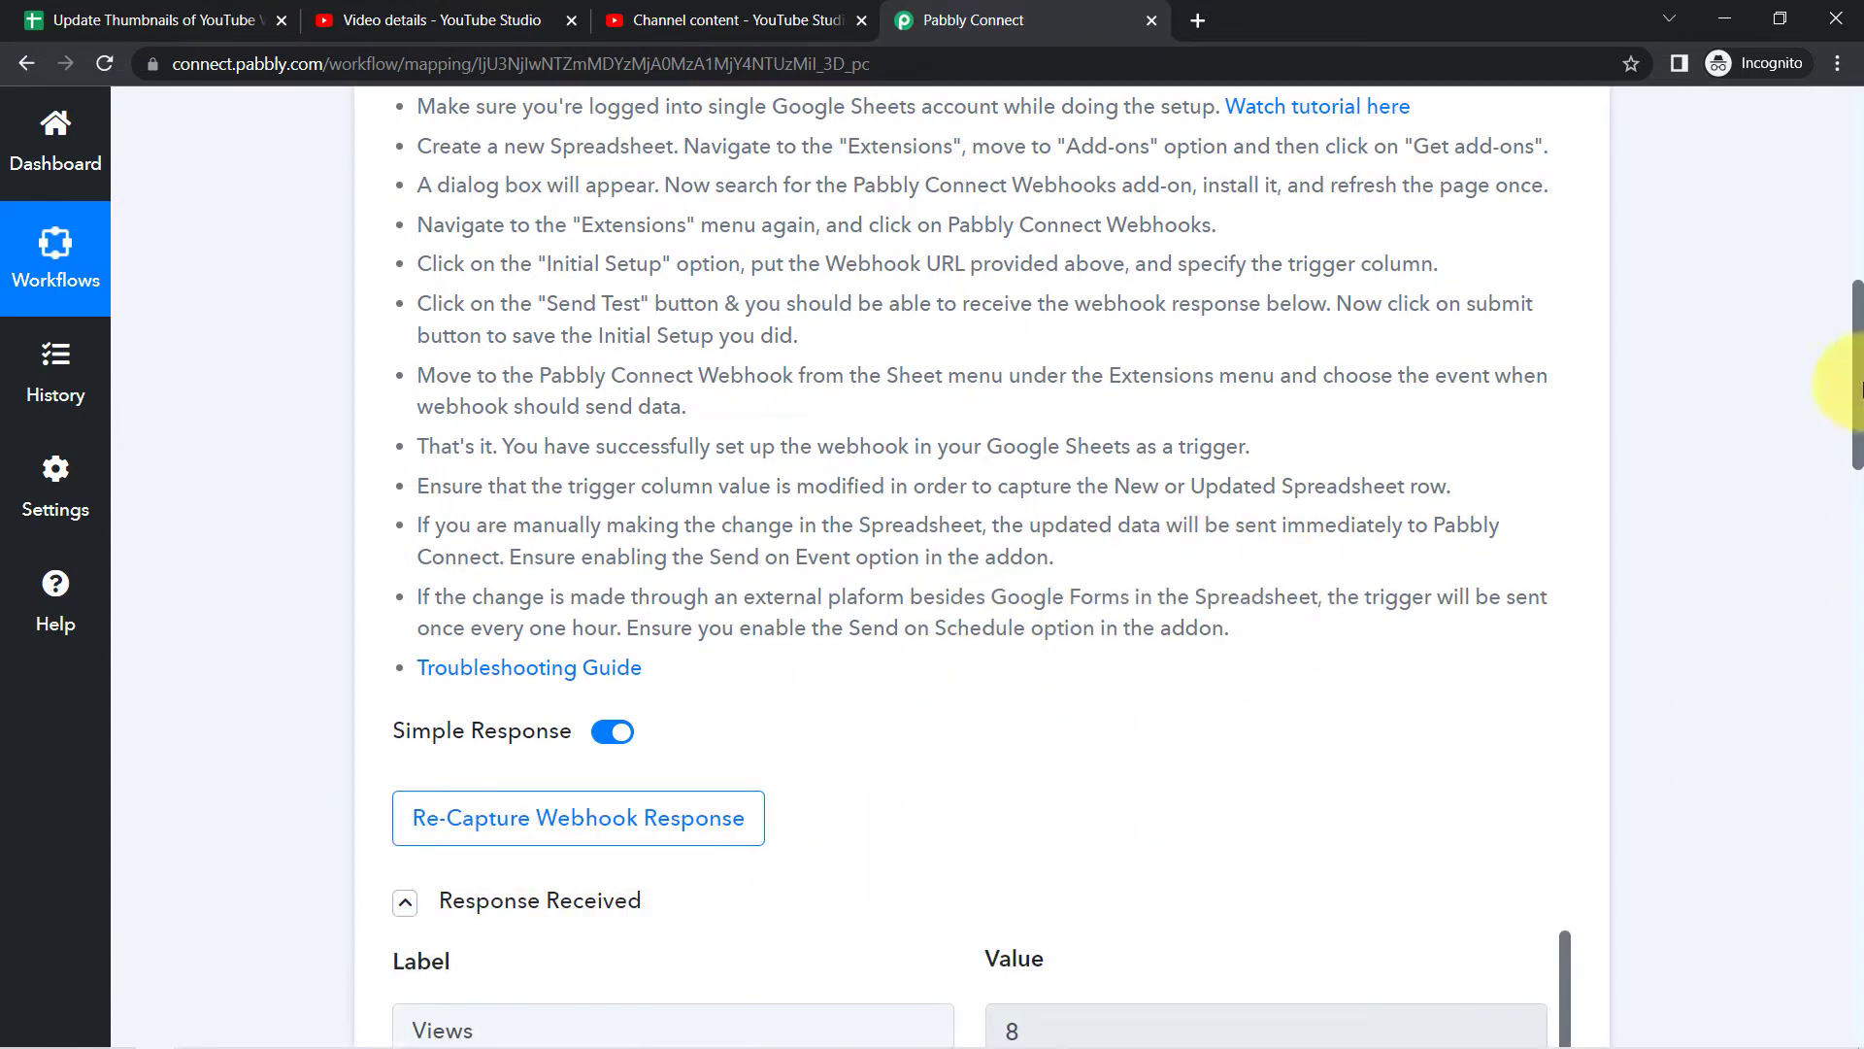
{"action": "scroll", "coordinate": [1147, 363], "scroll_direction": "down", "scroll_amount": 8}
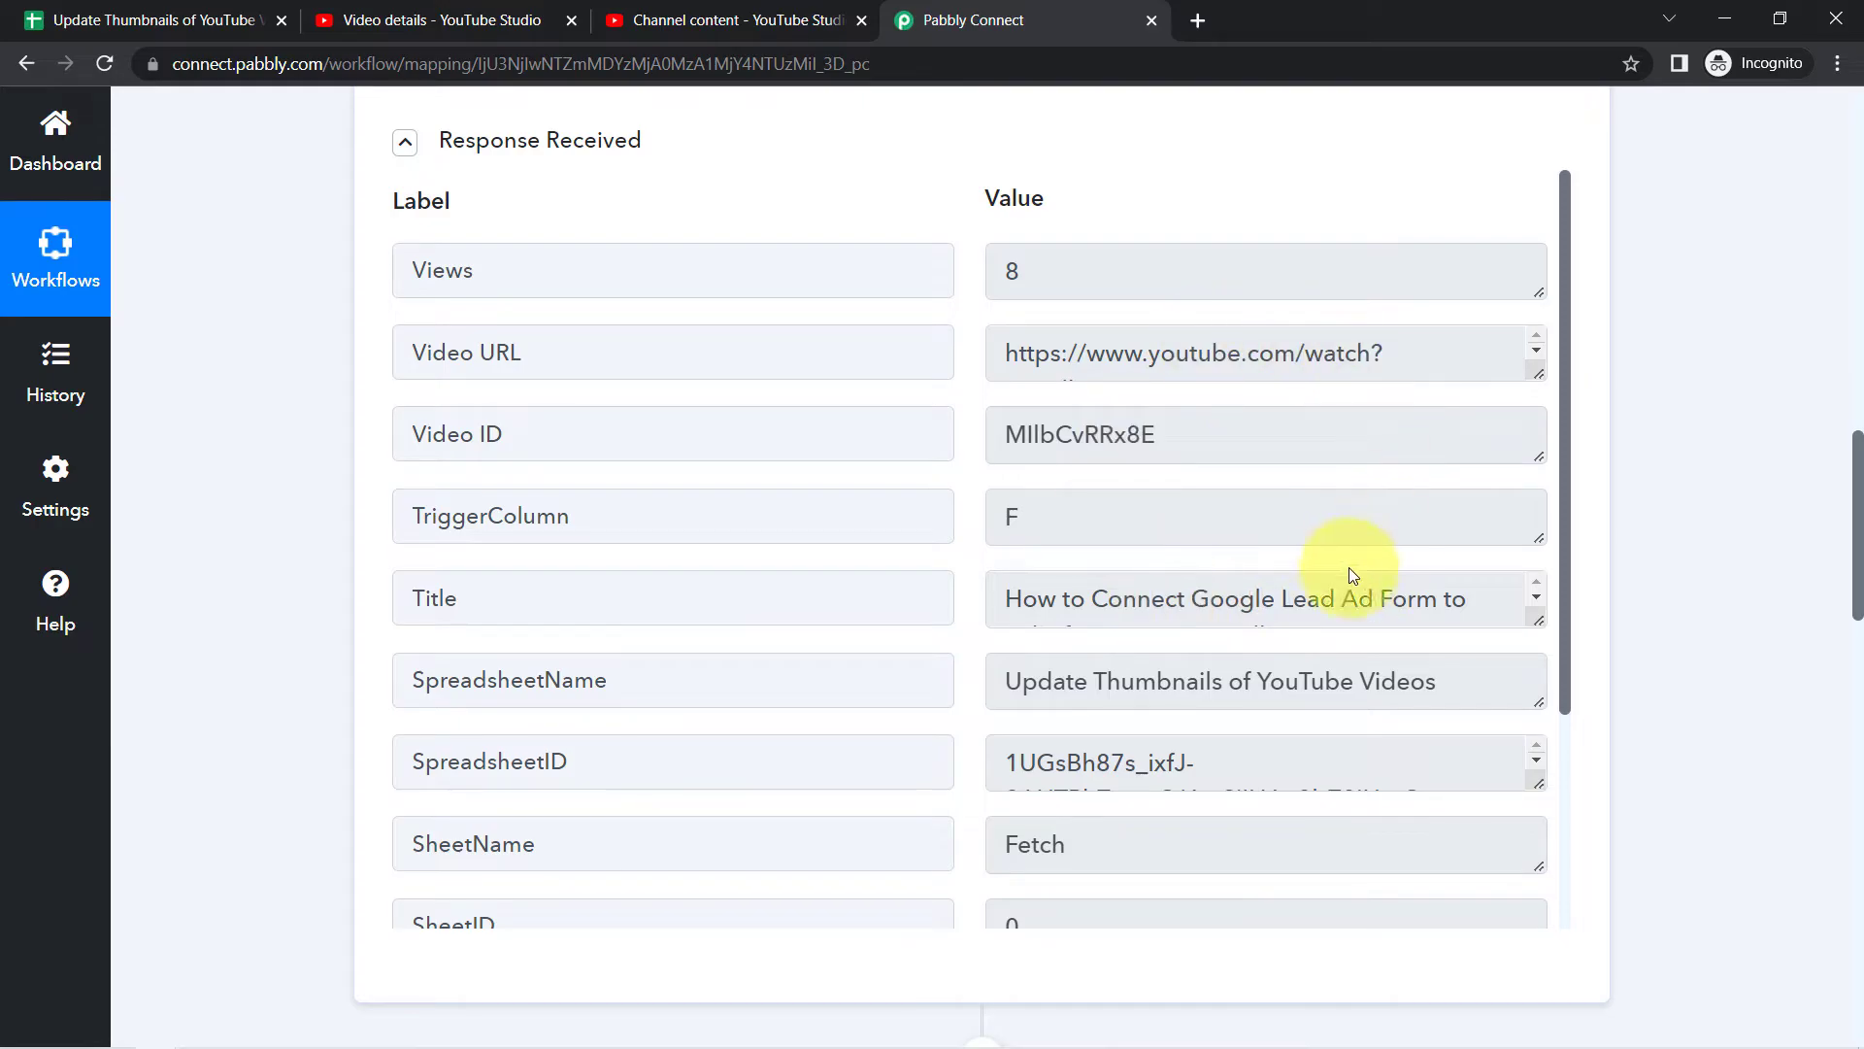
{"action": "left_click_drag", "start_coordinate": [1857, 500], "coordinate": [1857, 757]}
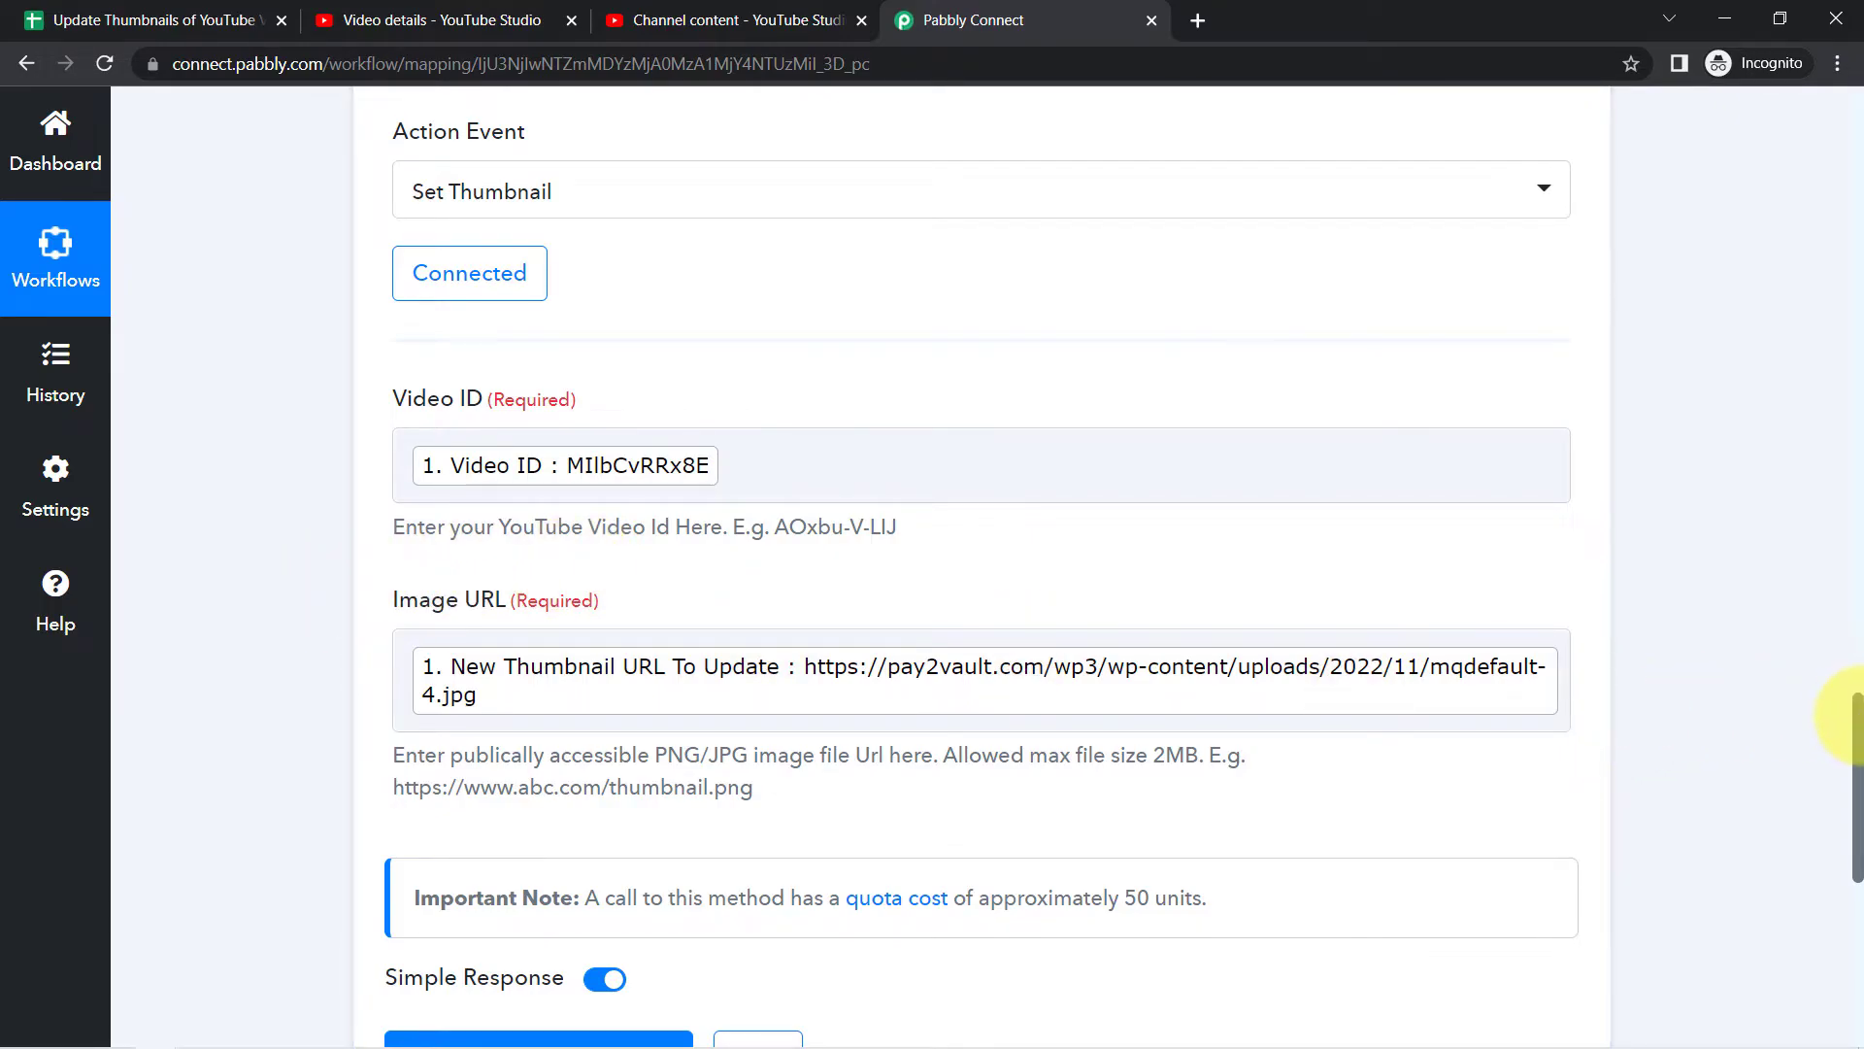
{"action": "left_click_drag", "start_coordinate": [1858, 724], "coordinate": [1858, 813]}
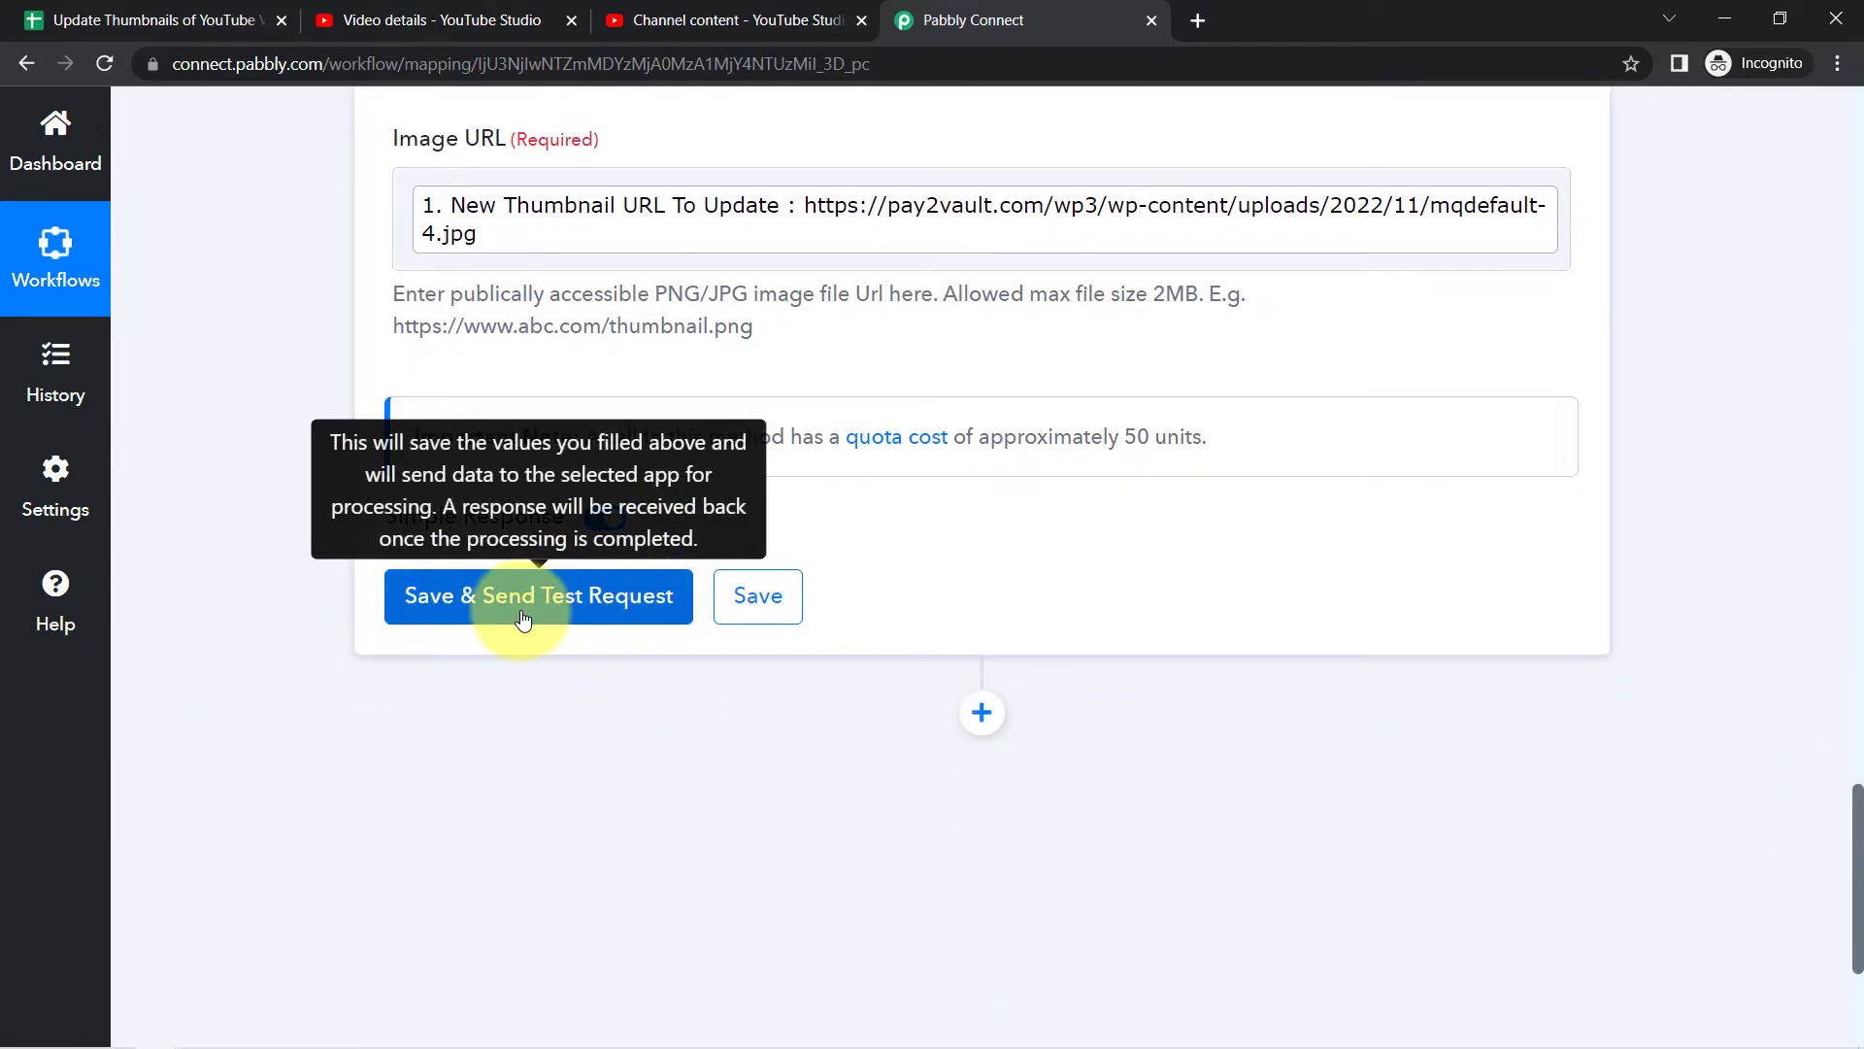
Check the first spreadsheet row's video title and its existing thumbnail on the YouTube Studio video details page.
{"action": "left_click", "coordinate": [136, 21]}
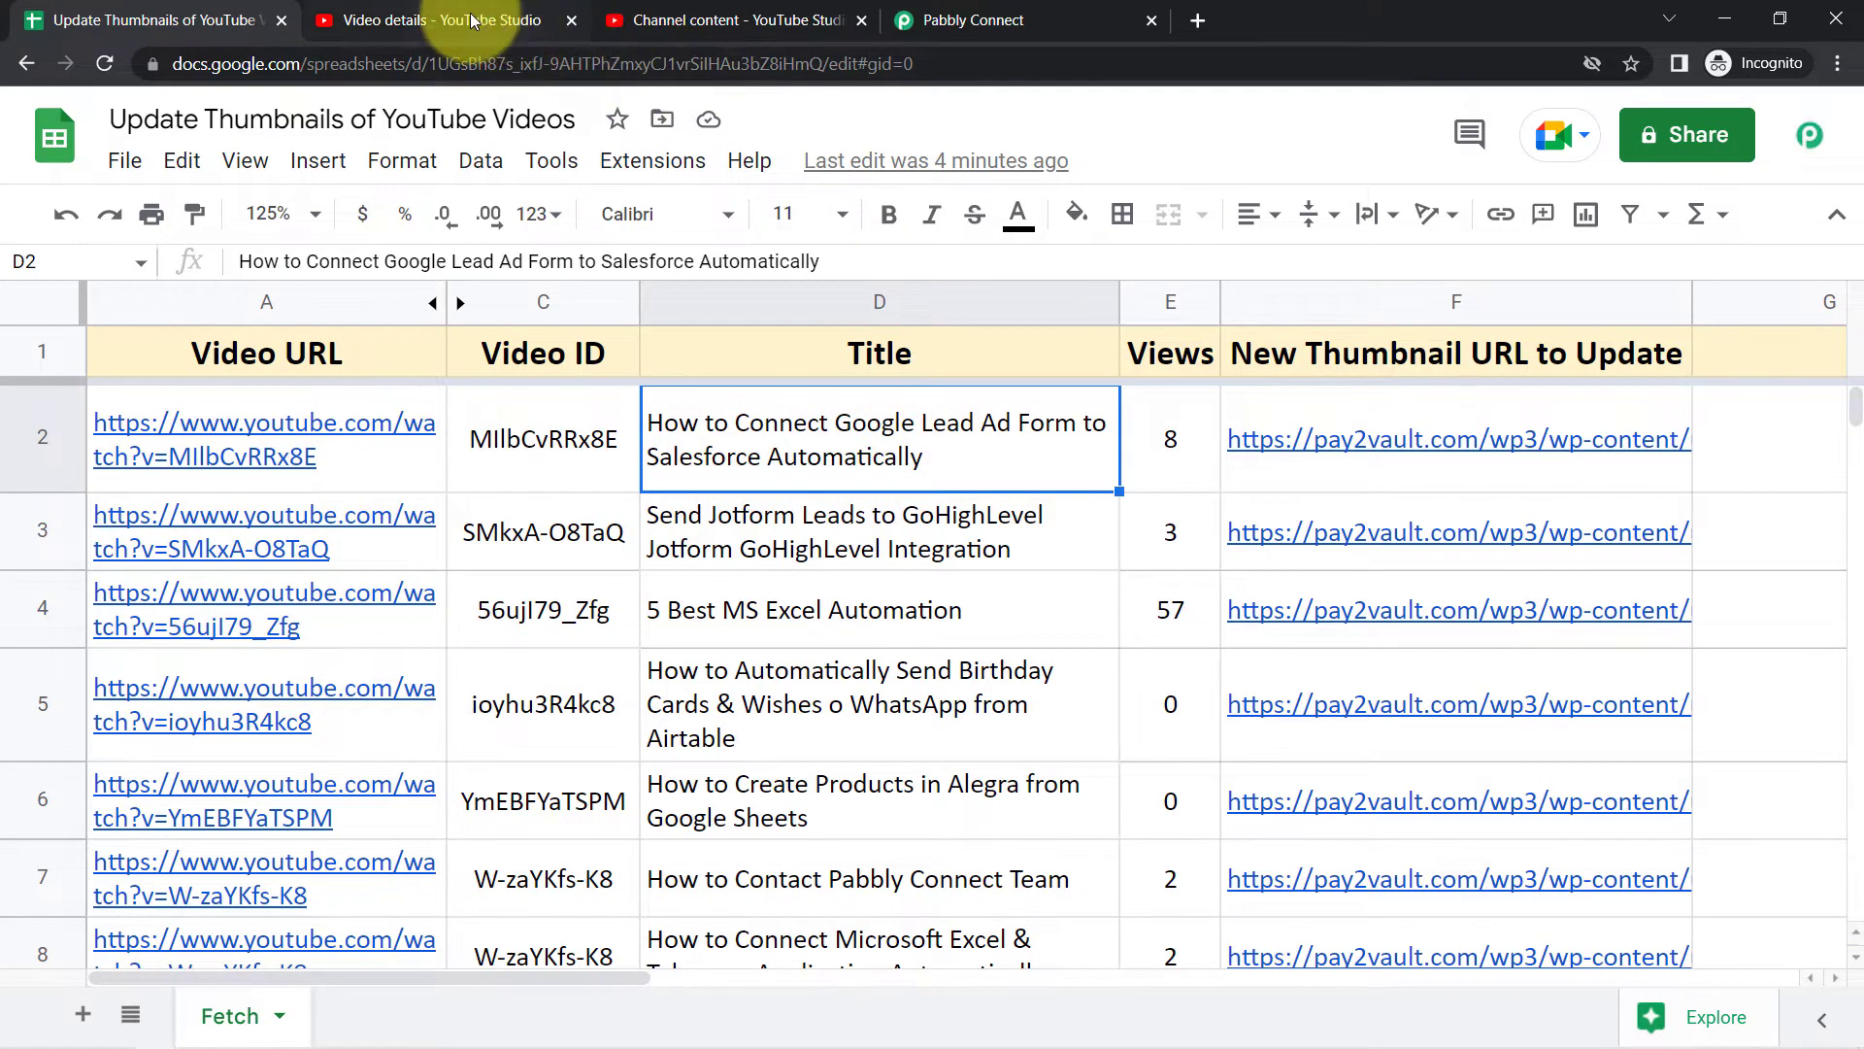
{"action": "left_click", "coordinate": [408, 20]}
{"action": "left_click_drag", "start_coordinate": [464, 325], "coordinate": [811, 320]}
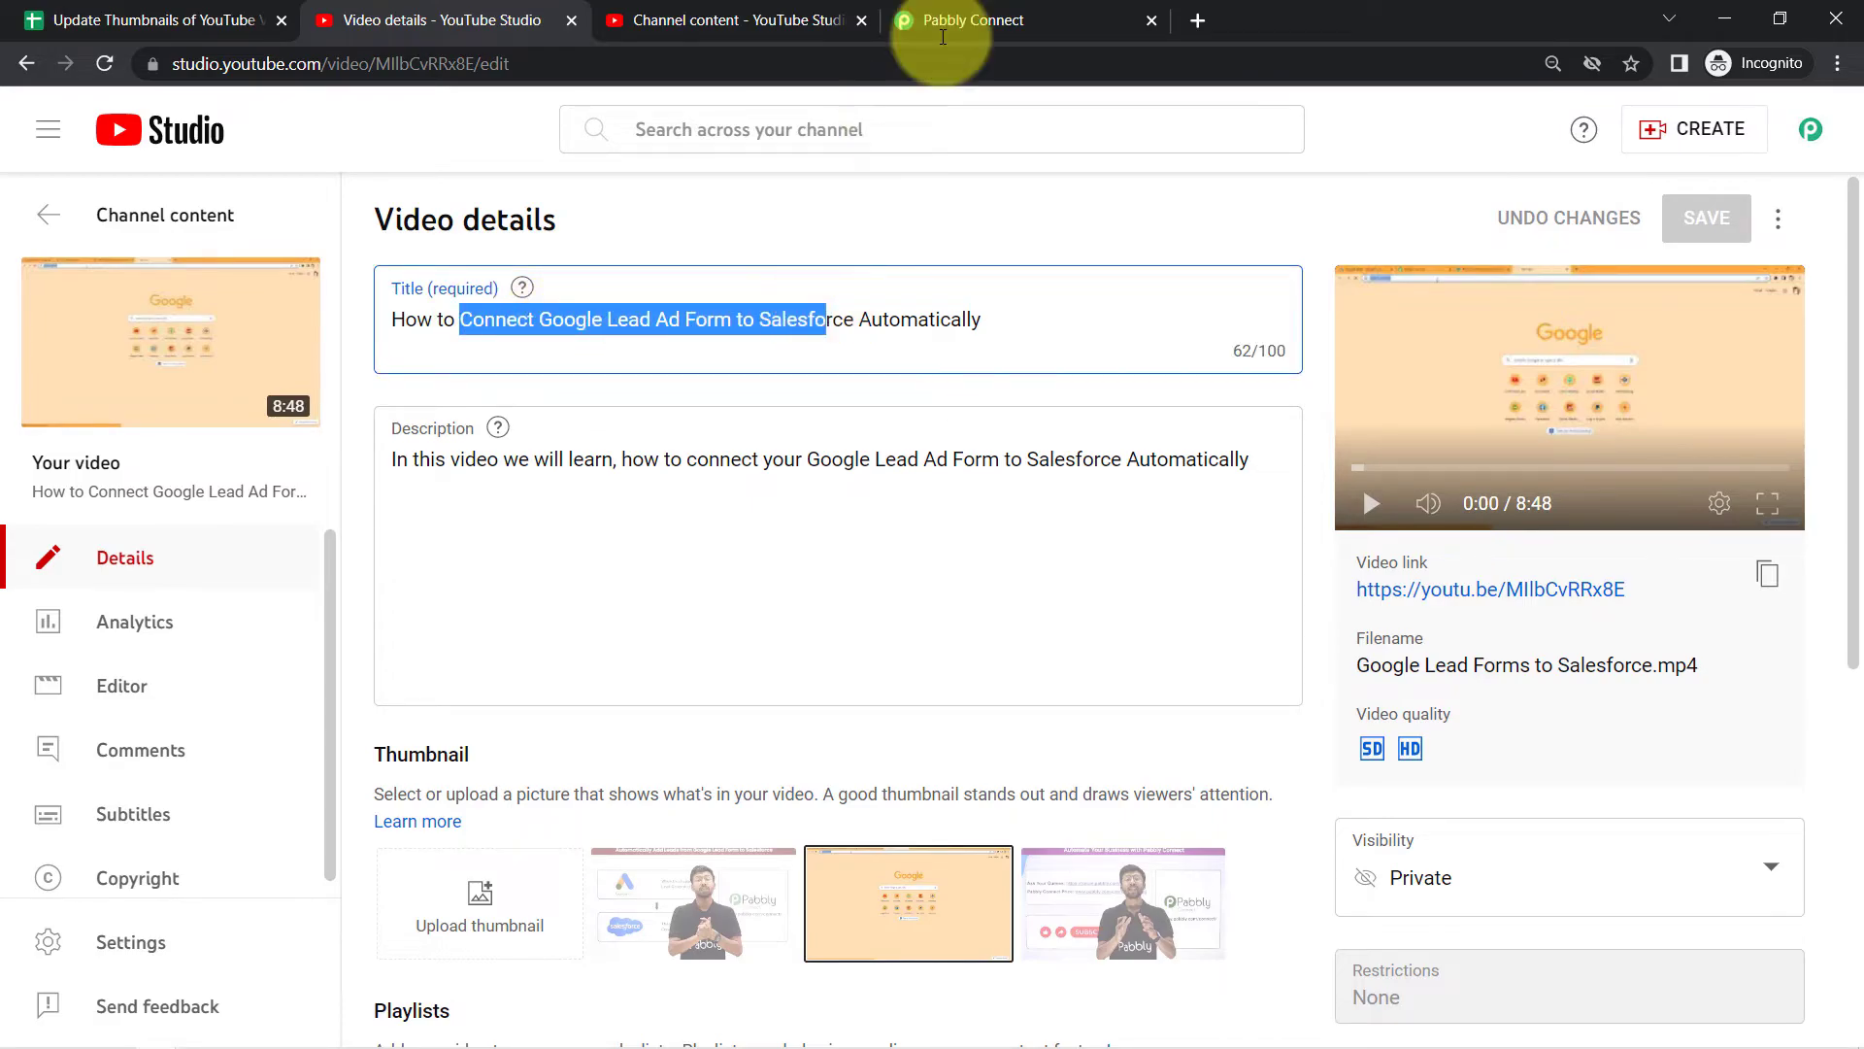
Return to Pabbly Connect, save the Set Thumbnail action with a test request, and review the received response.
{"action": "left_click", "coordinate": [1010, 19]}
{"action": "left_click", "coordinate": [451, 618]}
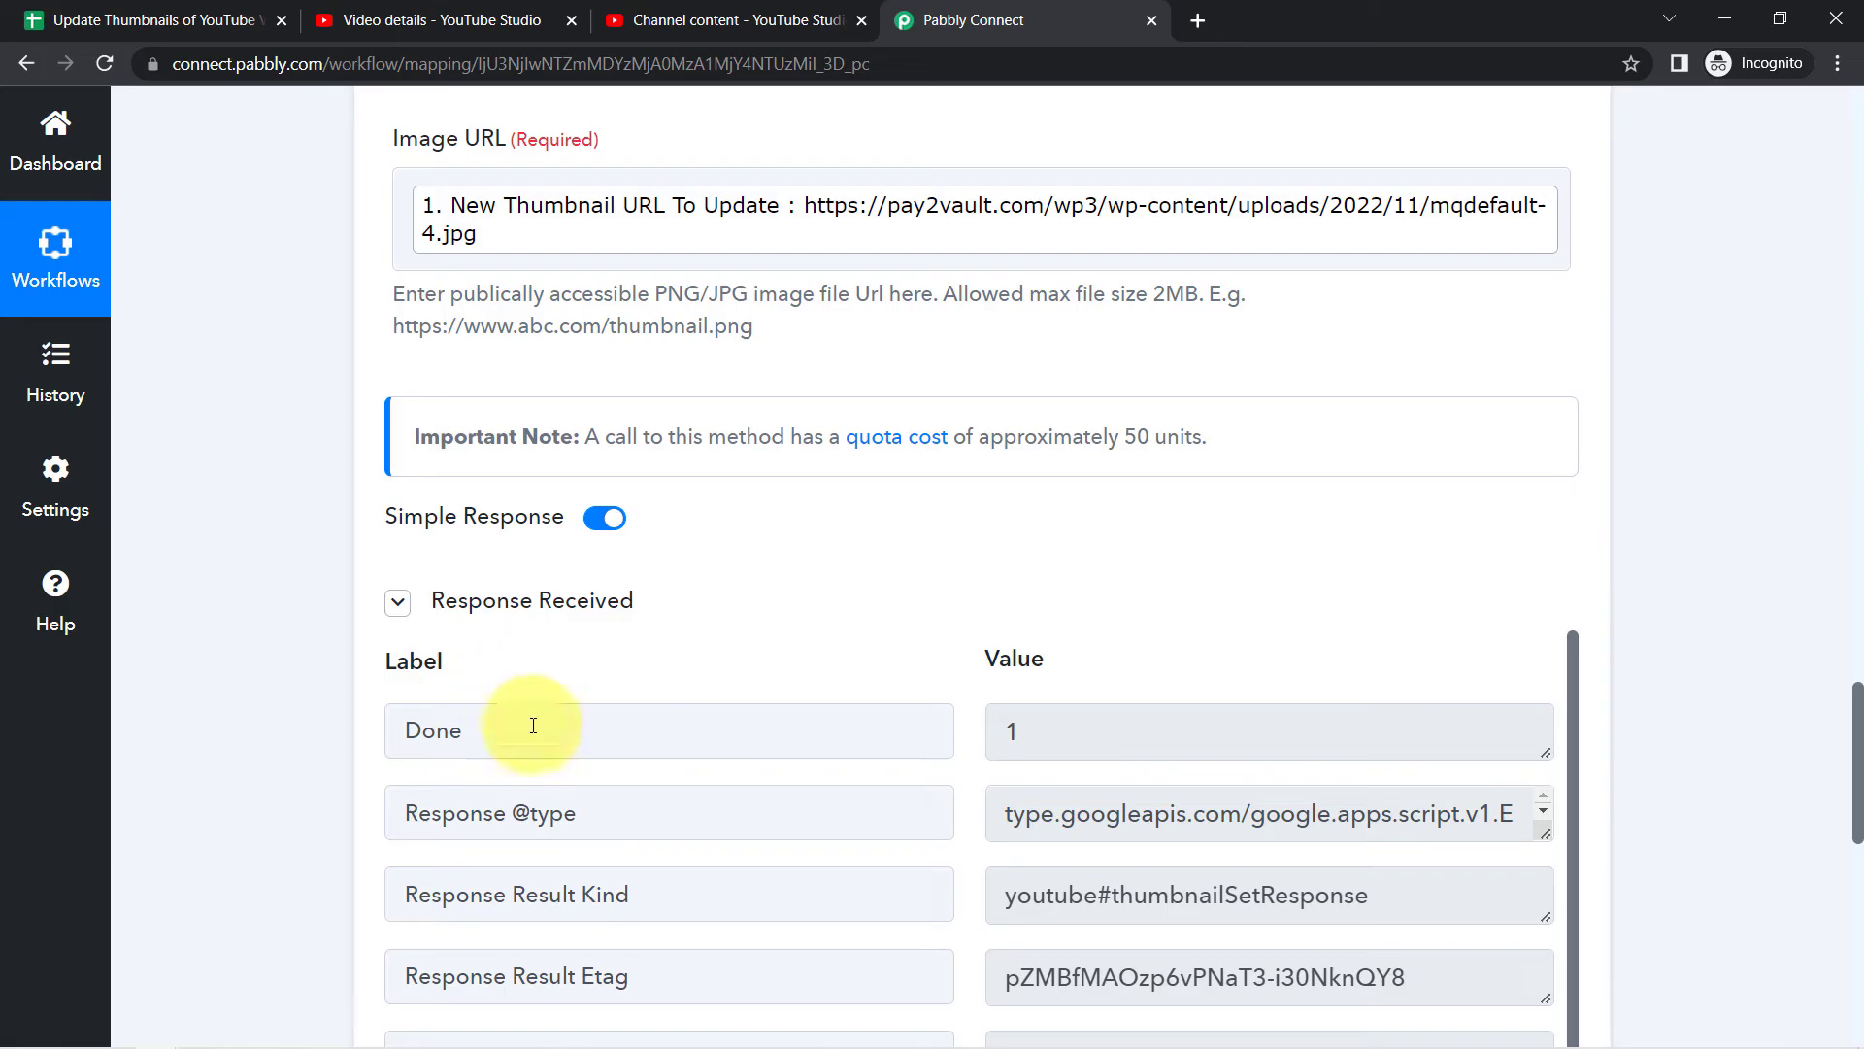
{"action": "scroll", "coordinate": [1857, 756], "scroll_direction": "down", "scroll_amount": 3}
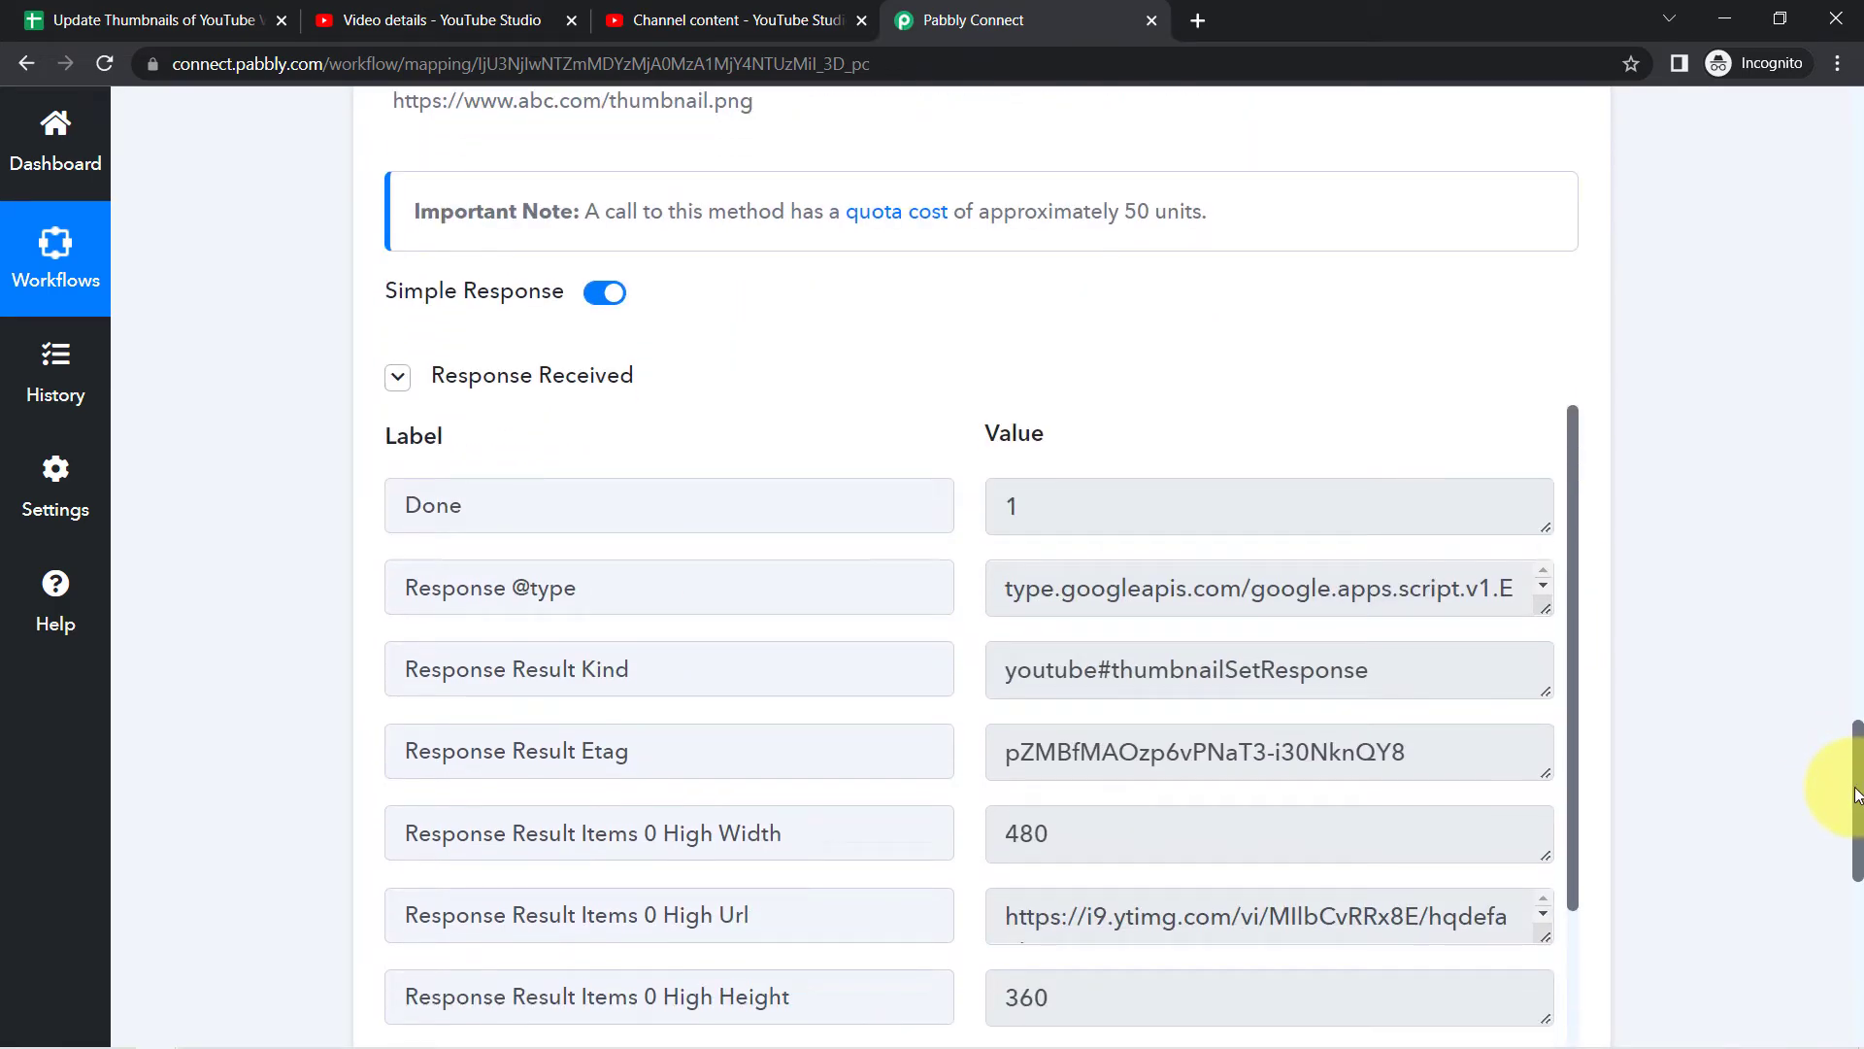
Reload the YouTube Studio video details and channel content pages and check the Google Lead Ad Form video's thumbnail in both.
{"action": "left_click", "coordinate": [408, 12]}
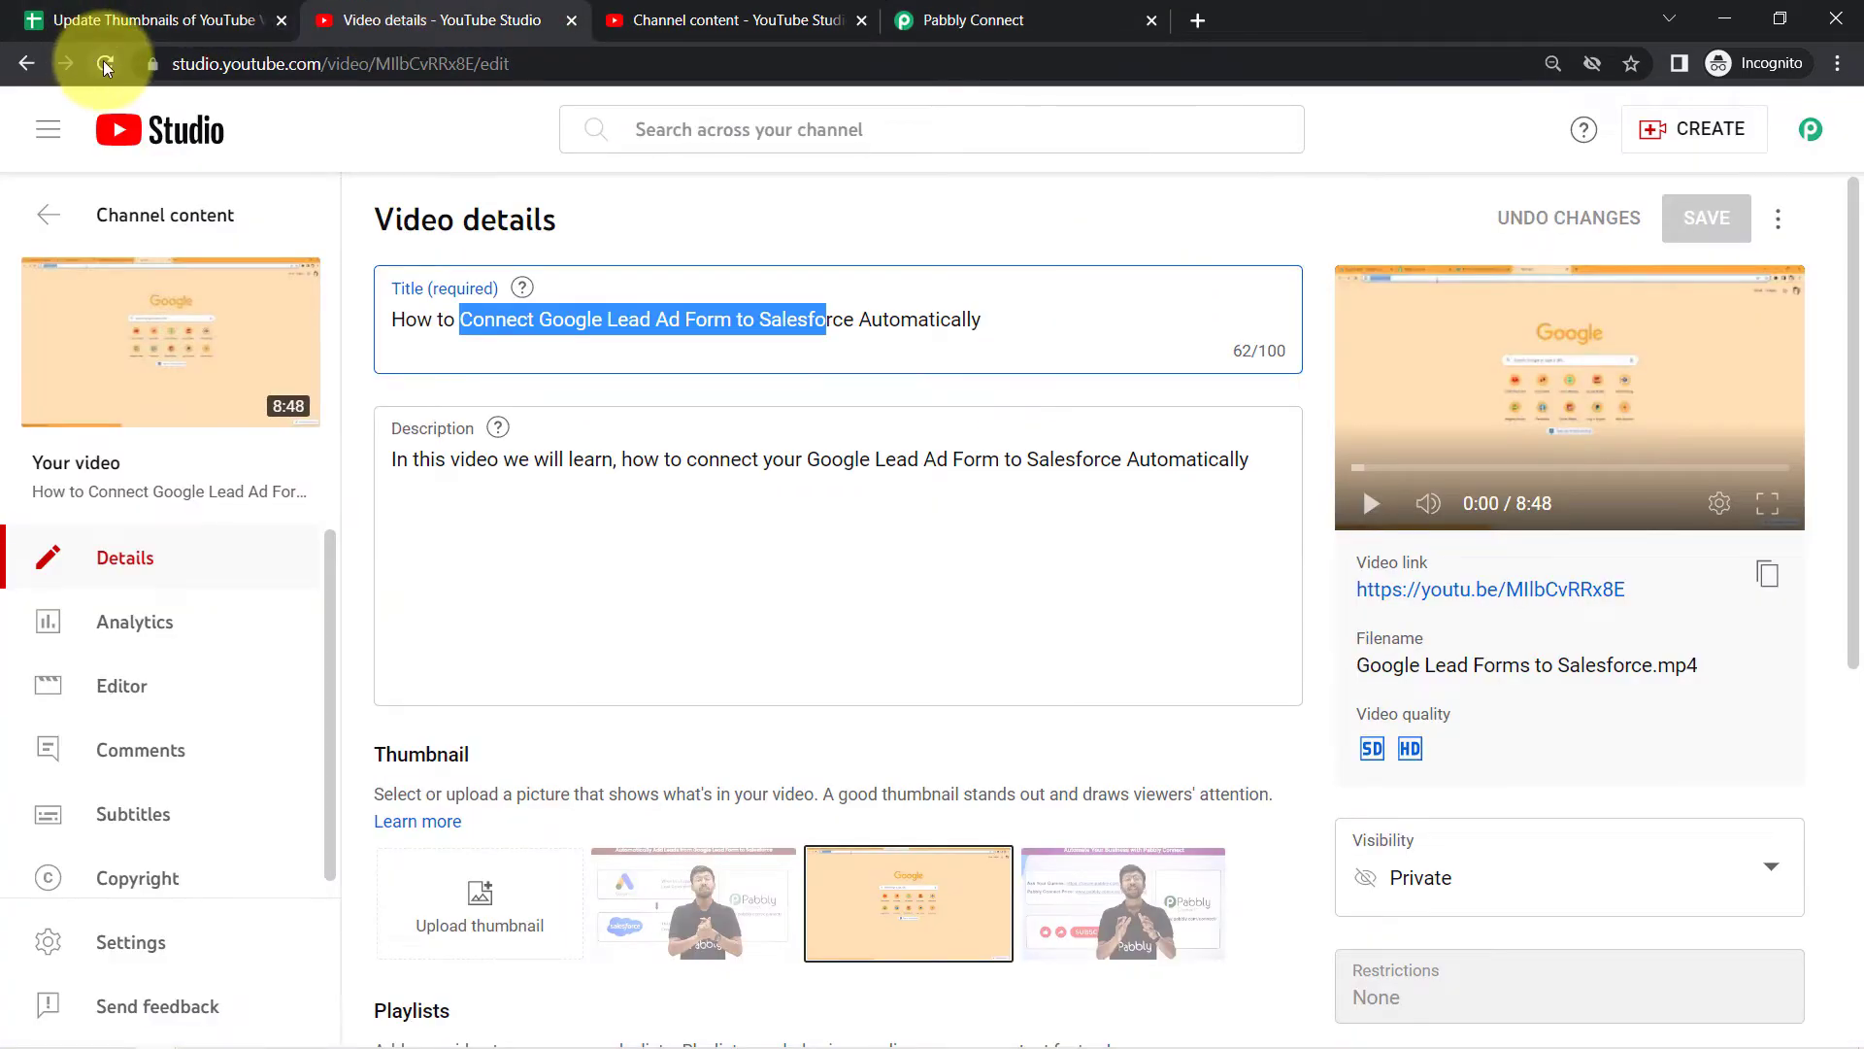
{"action": "left_click", "coordinate": [103, 60]}
{"action": "left_click", "coordinate": [656, 21]}
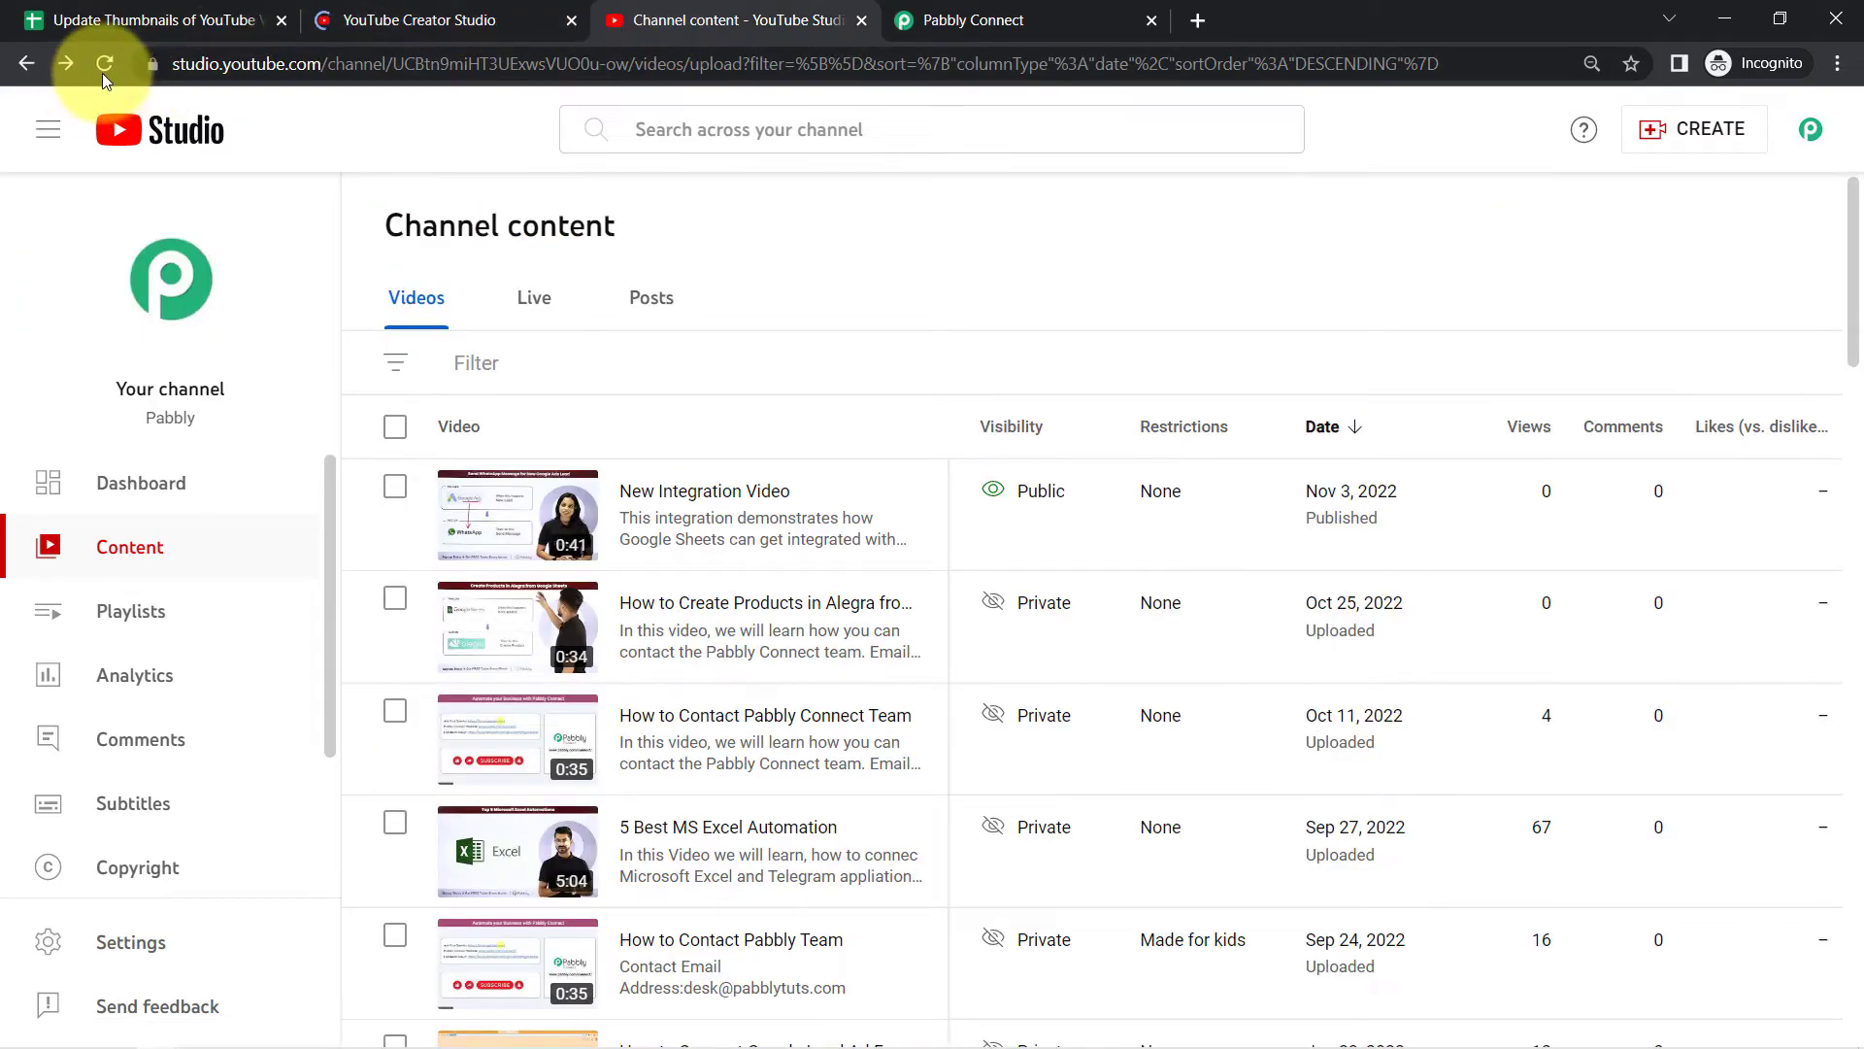
{"action": "left_click", "coordinate": [398, 20]}
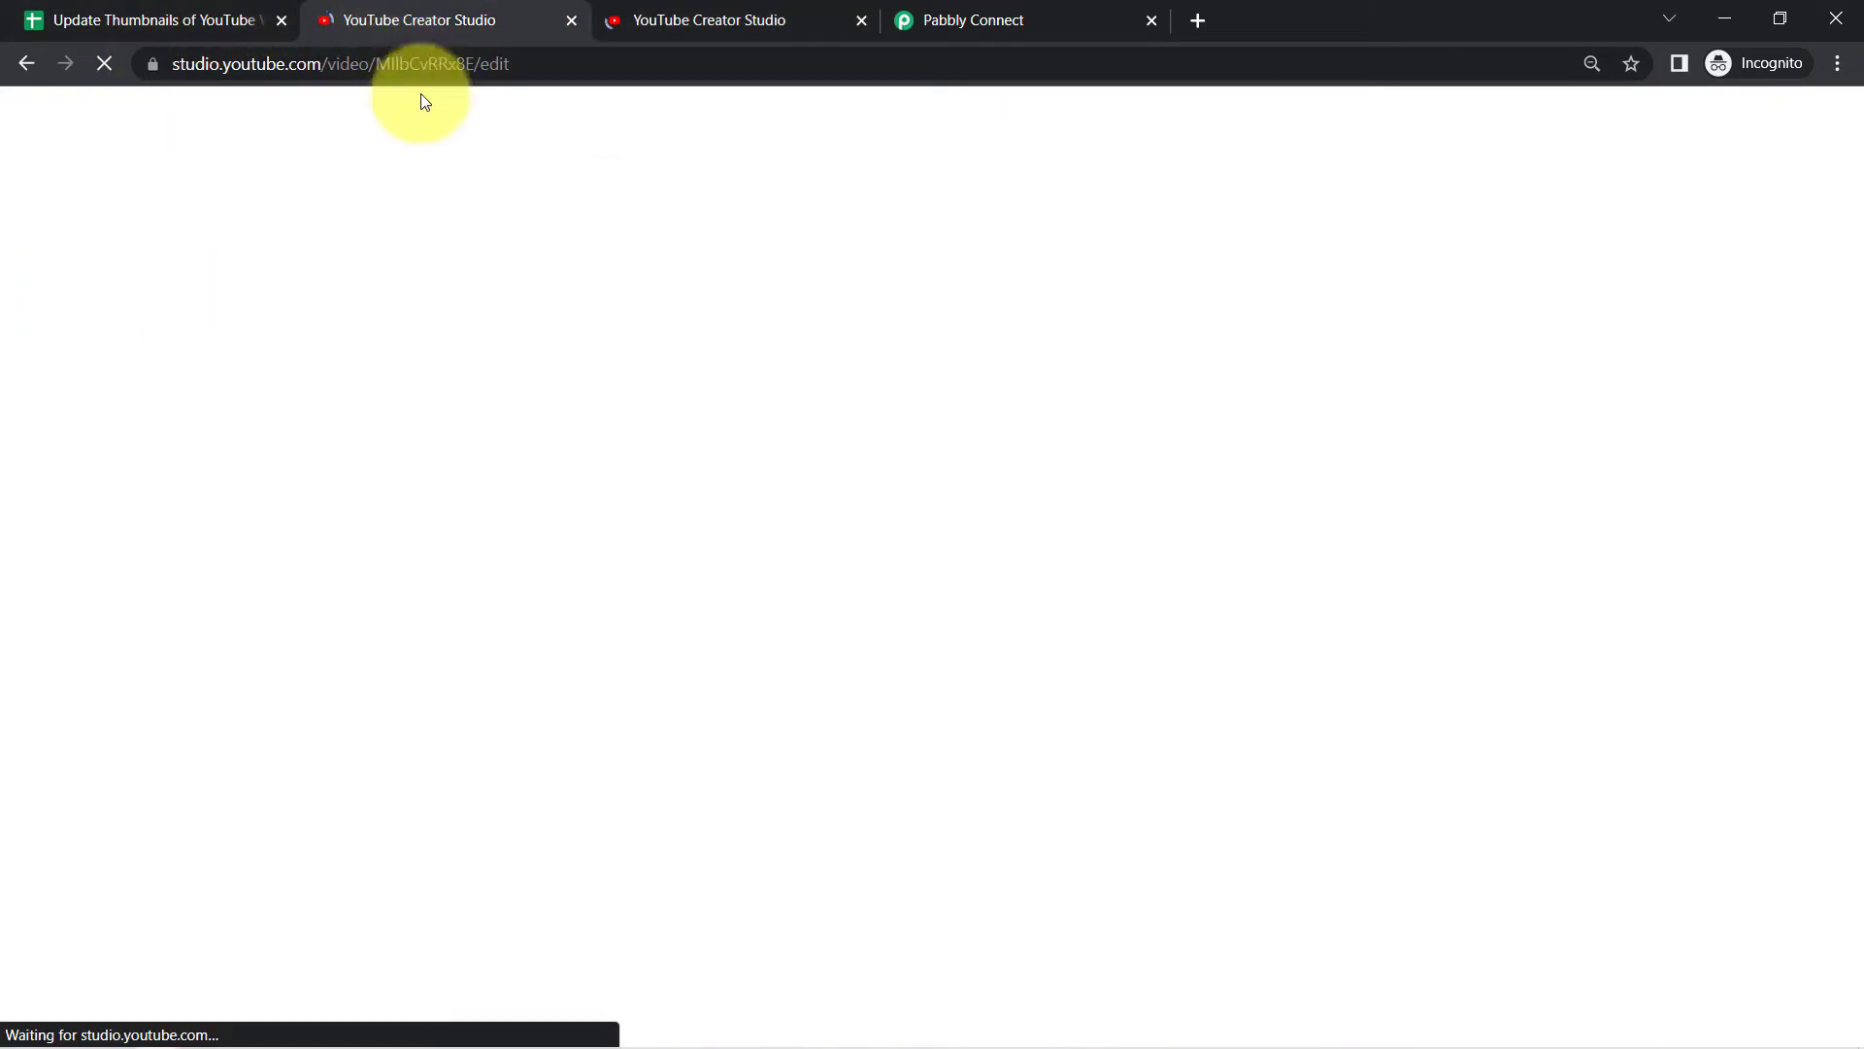
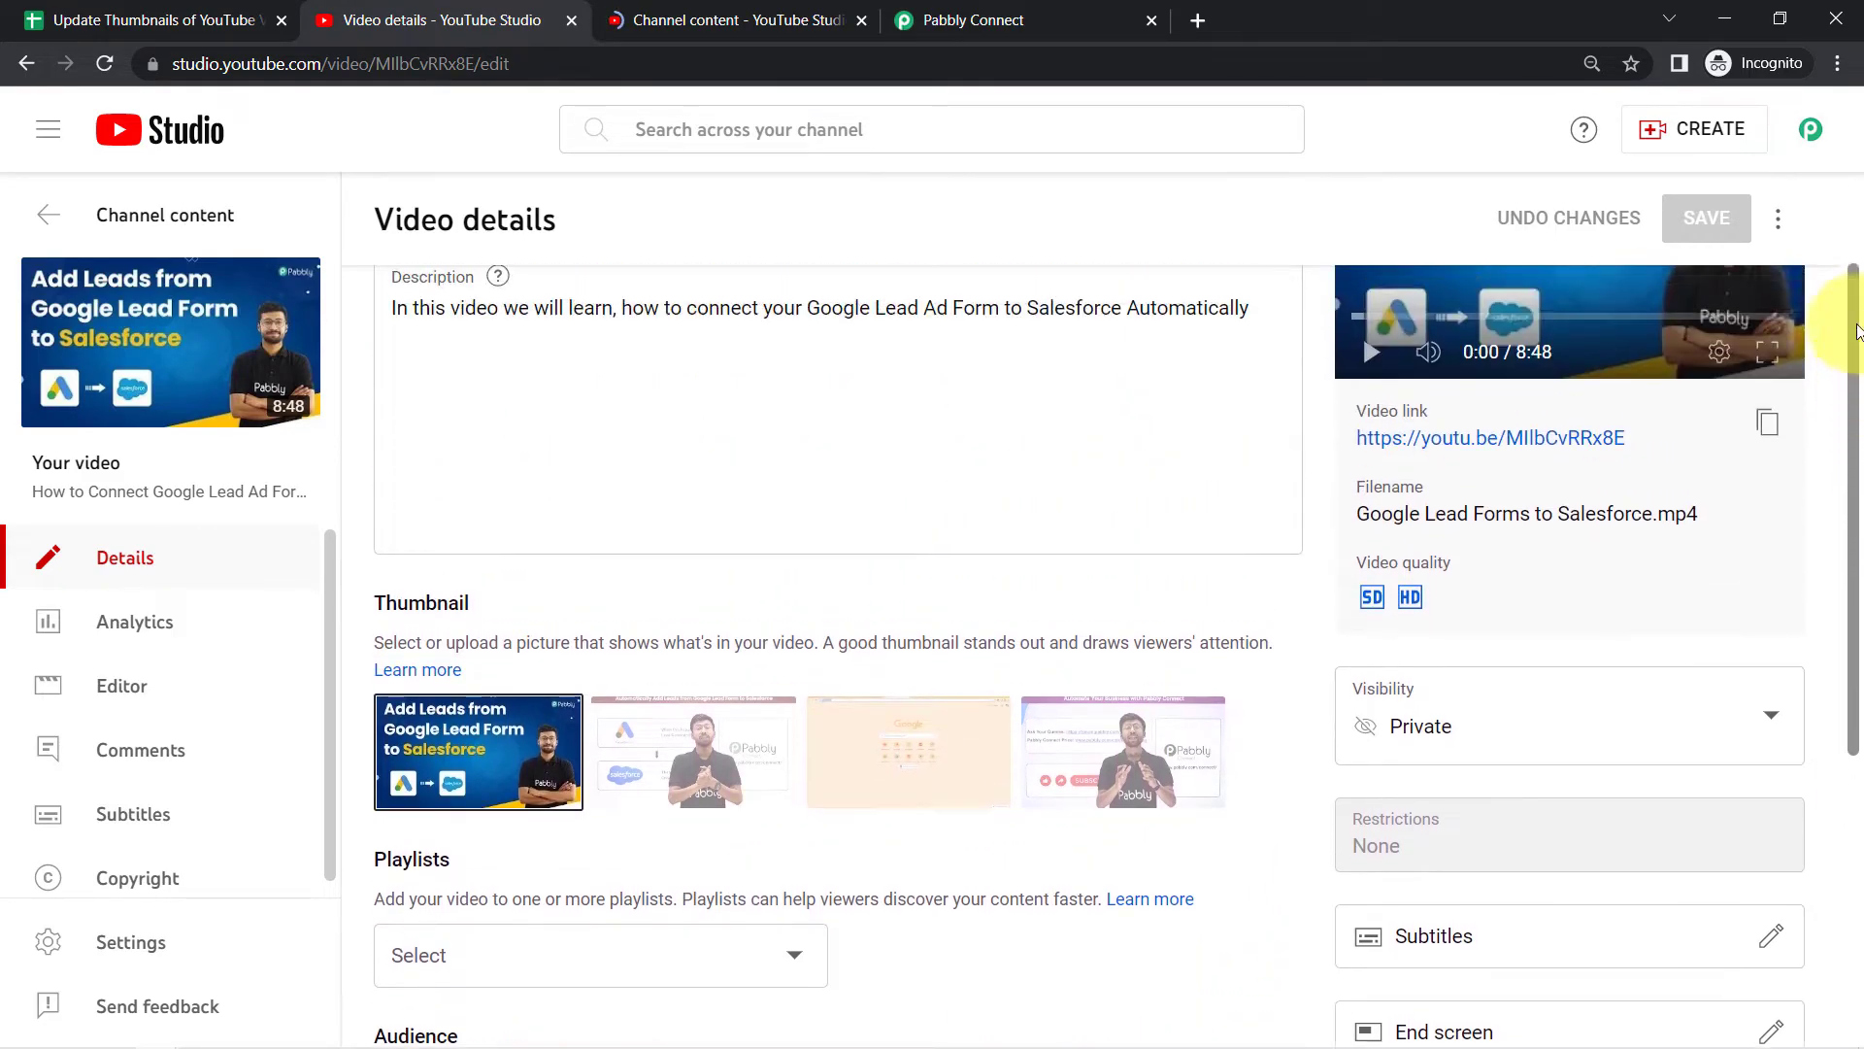
{"action": "left_click", "coordinate": [629, 20]}
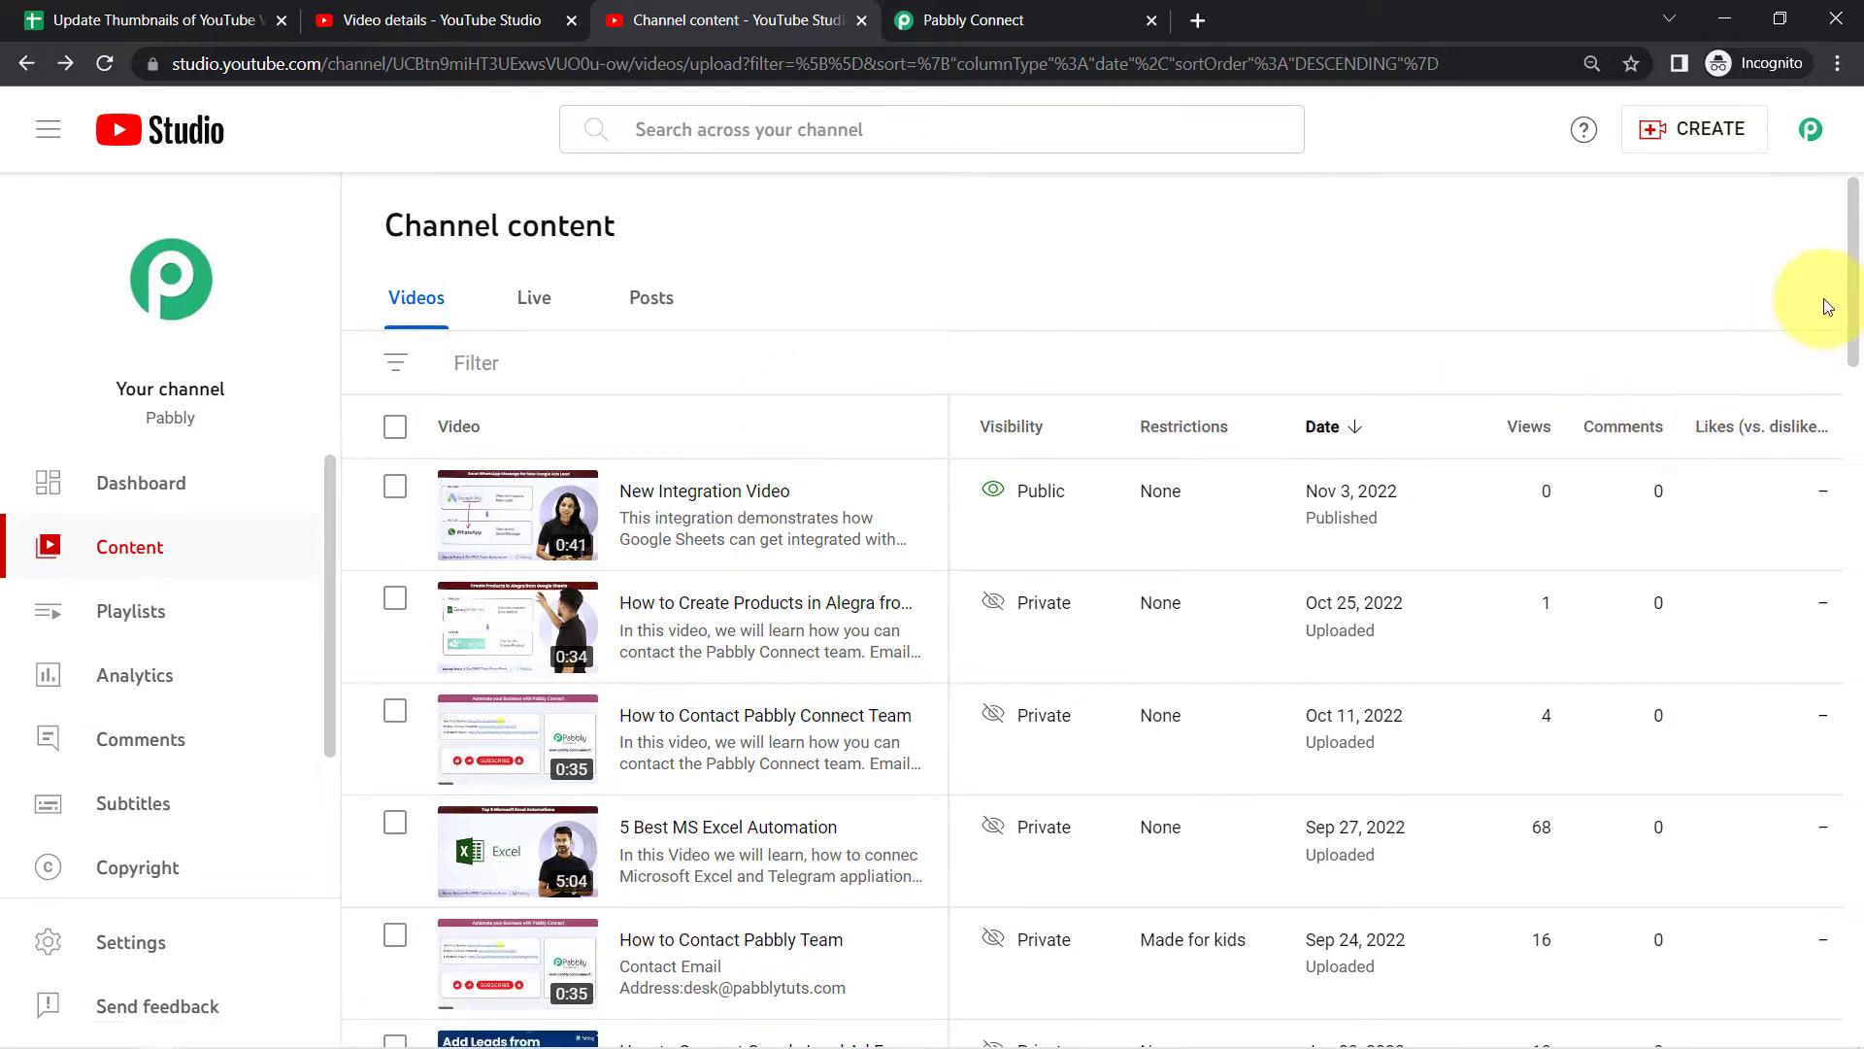
{"action": "scroll", "coordinate": [1835, 291], "scroll_direction": "down", "scroll_amount": 1}
{"action": "left_click_drag", "start_coordinate": [1855, 281], "coordinate": [1855, 381]}
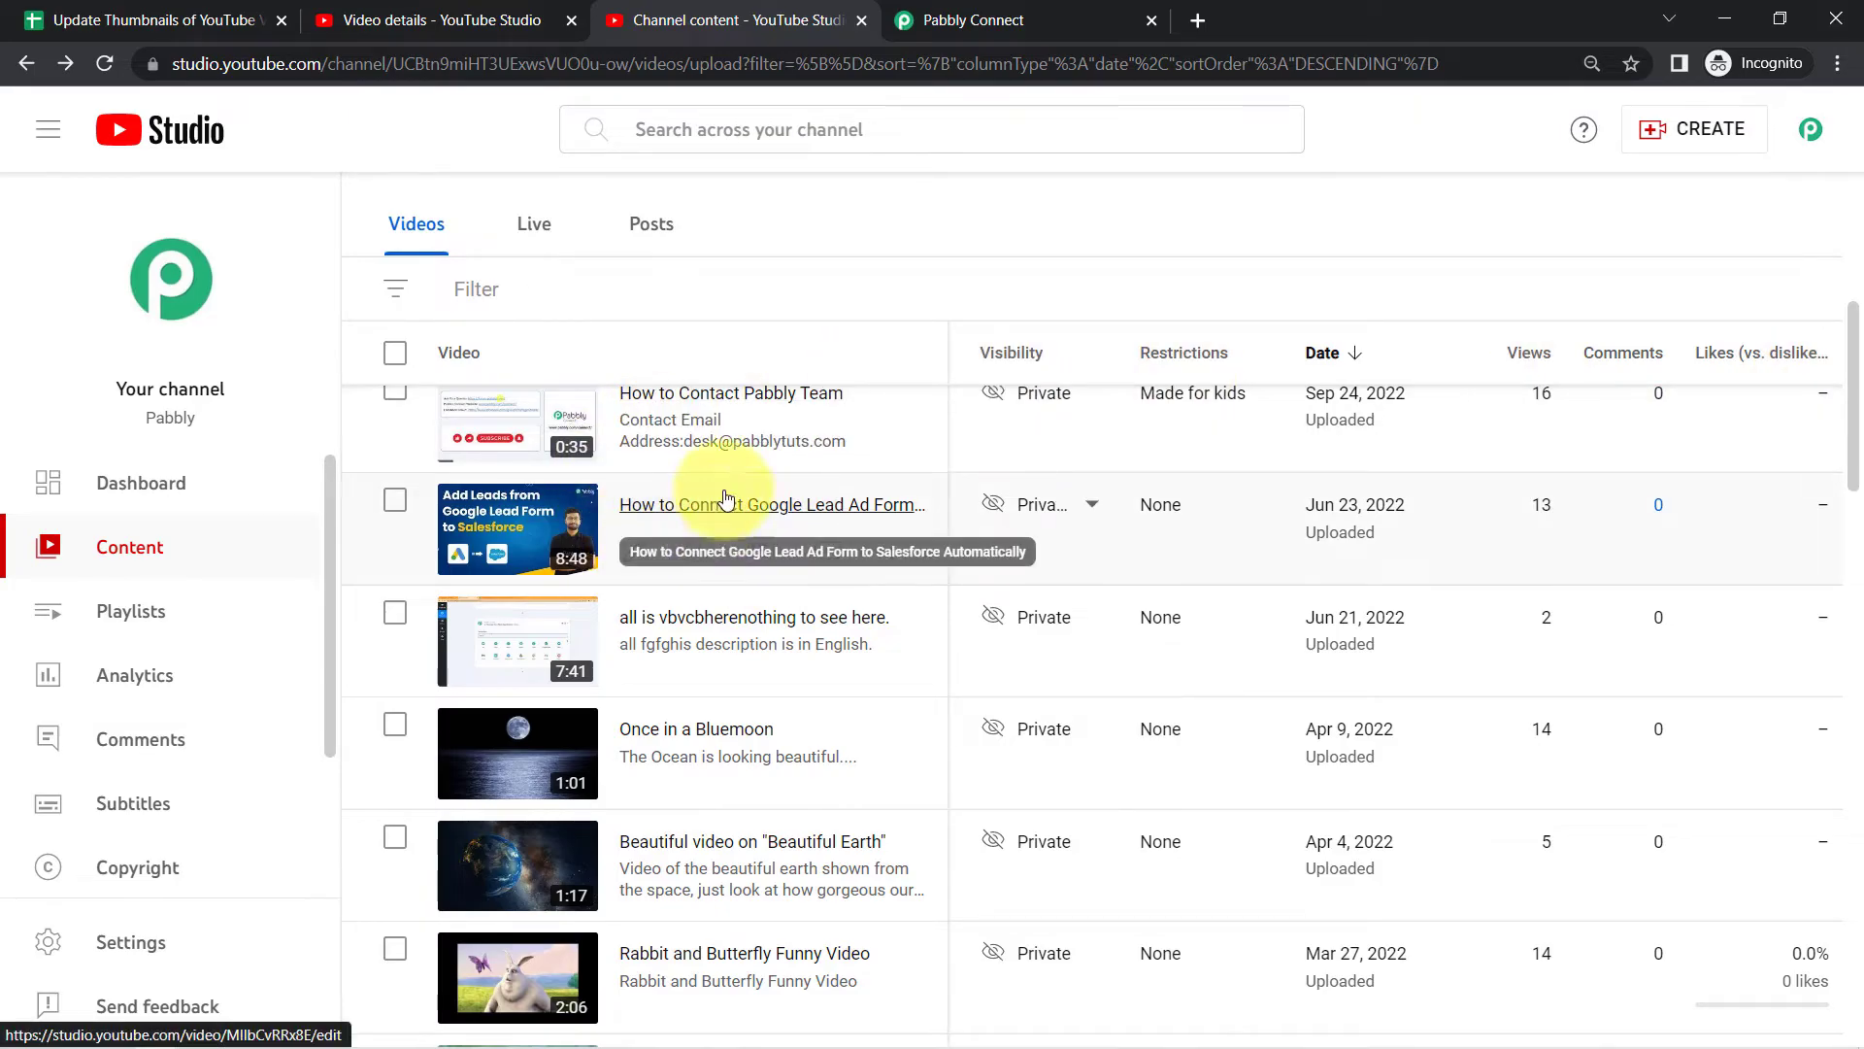
Return to Pabbly Connect and collapse the Google Sheets trigger and the YouTube Set Thumbnail action.
{"action": "left_click", "coordinate": [961, 20]}
{"action": "left_click_drag", "start_coordinate": [1859, 743], "coordinate": [1831, 33]}
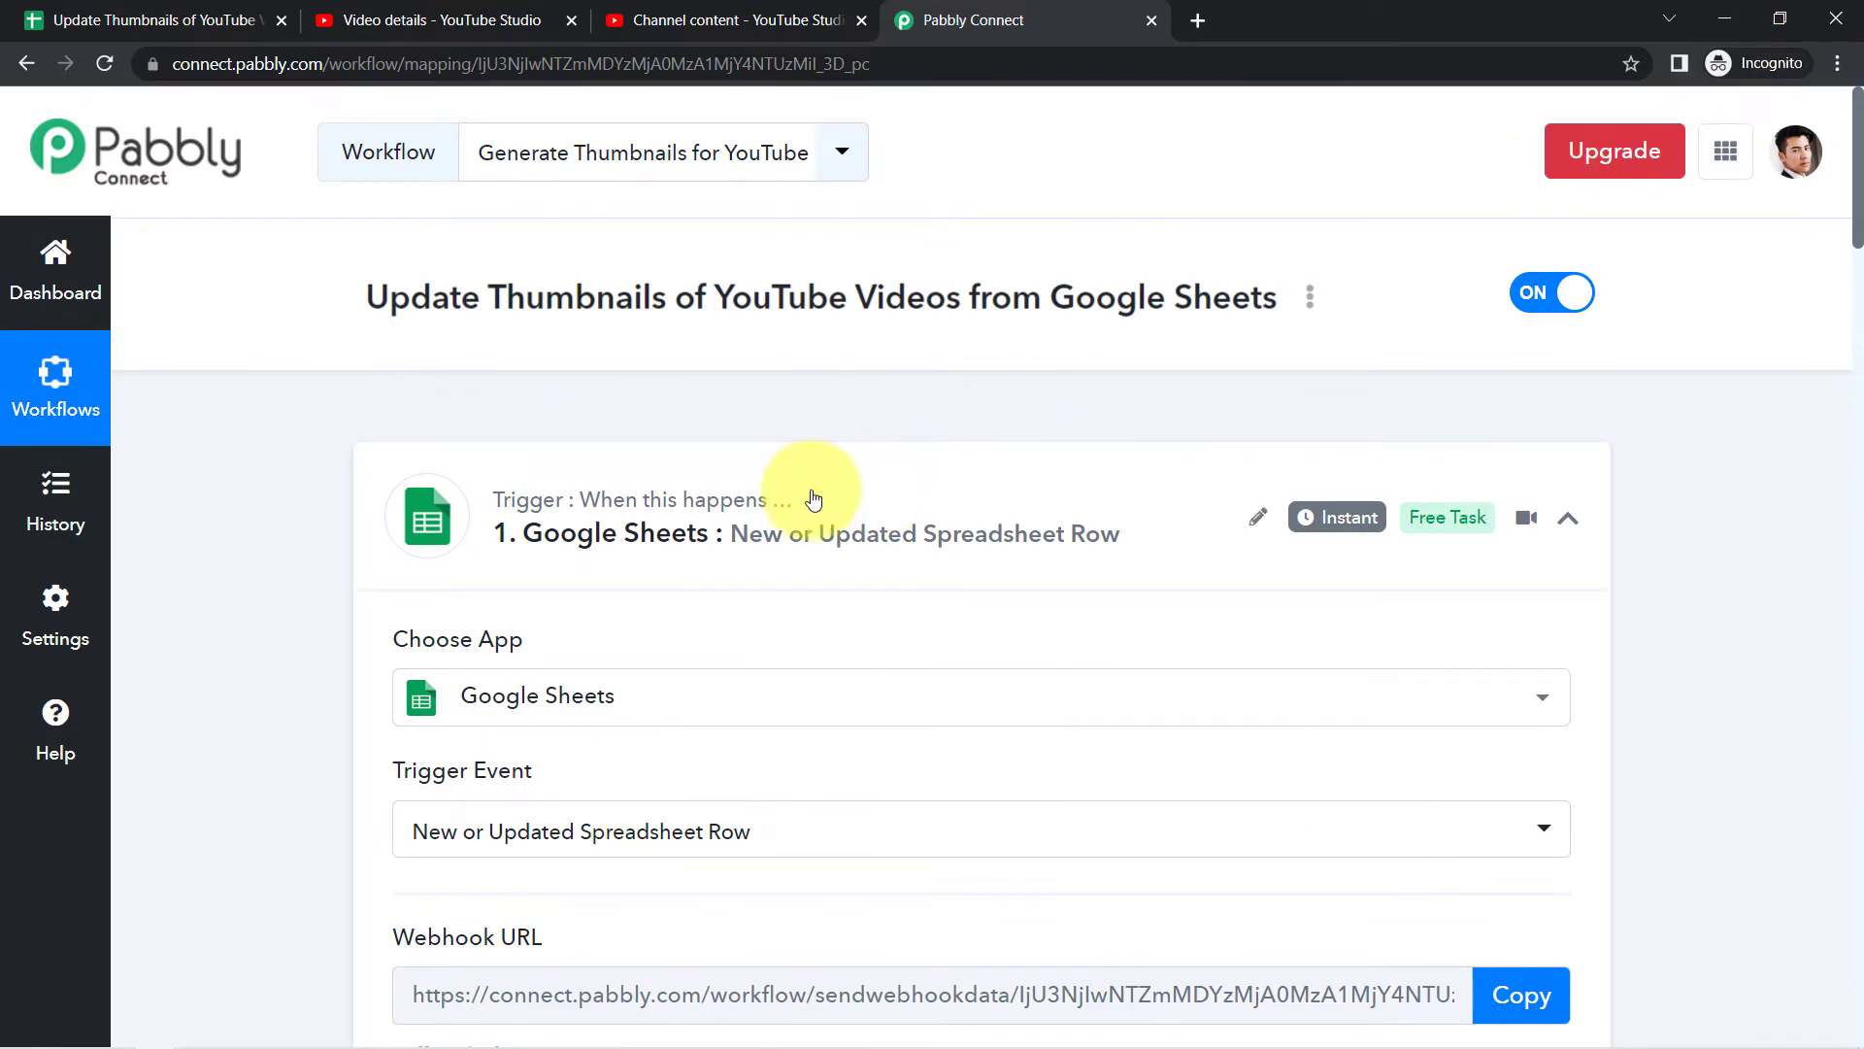
{"action": "left_click", "coordinate": [750, 502]}
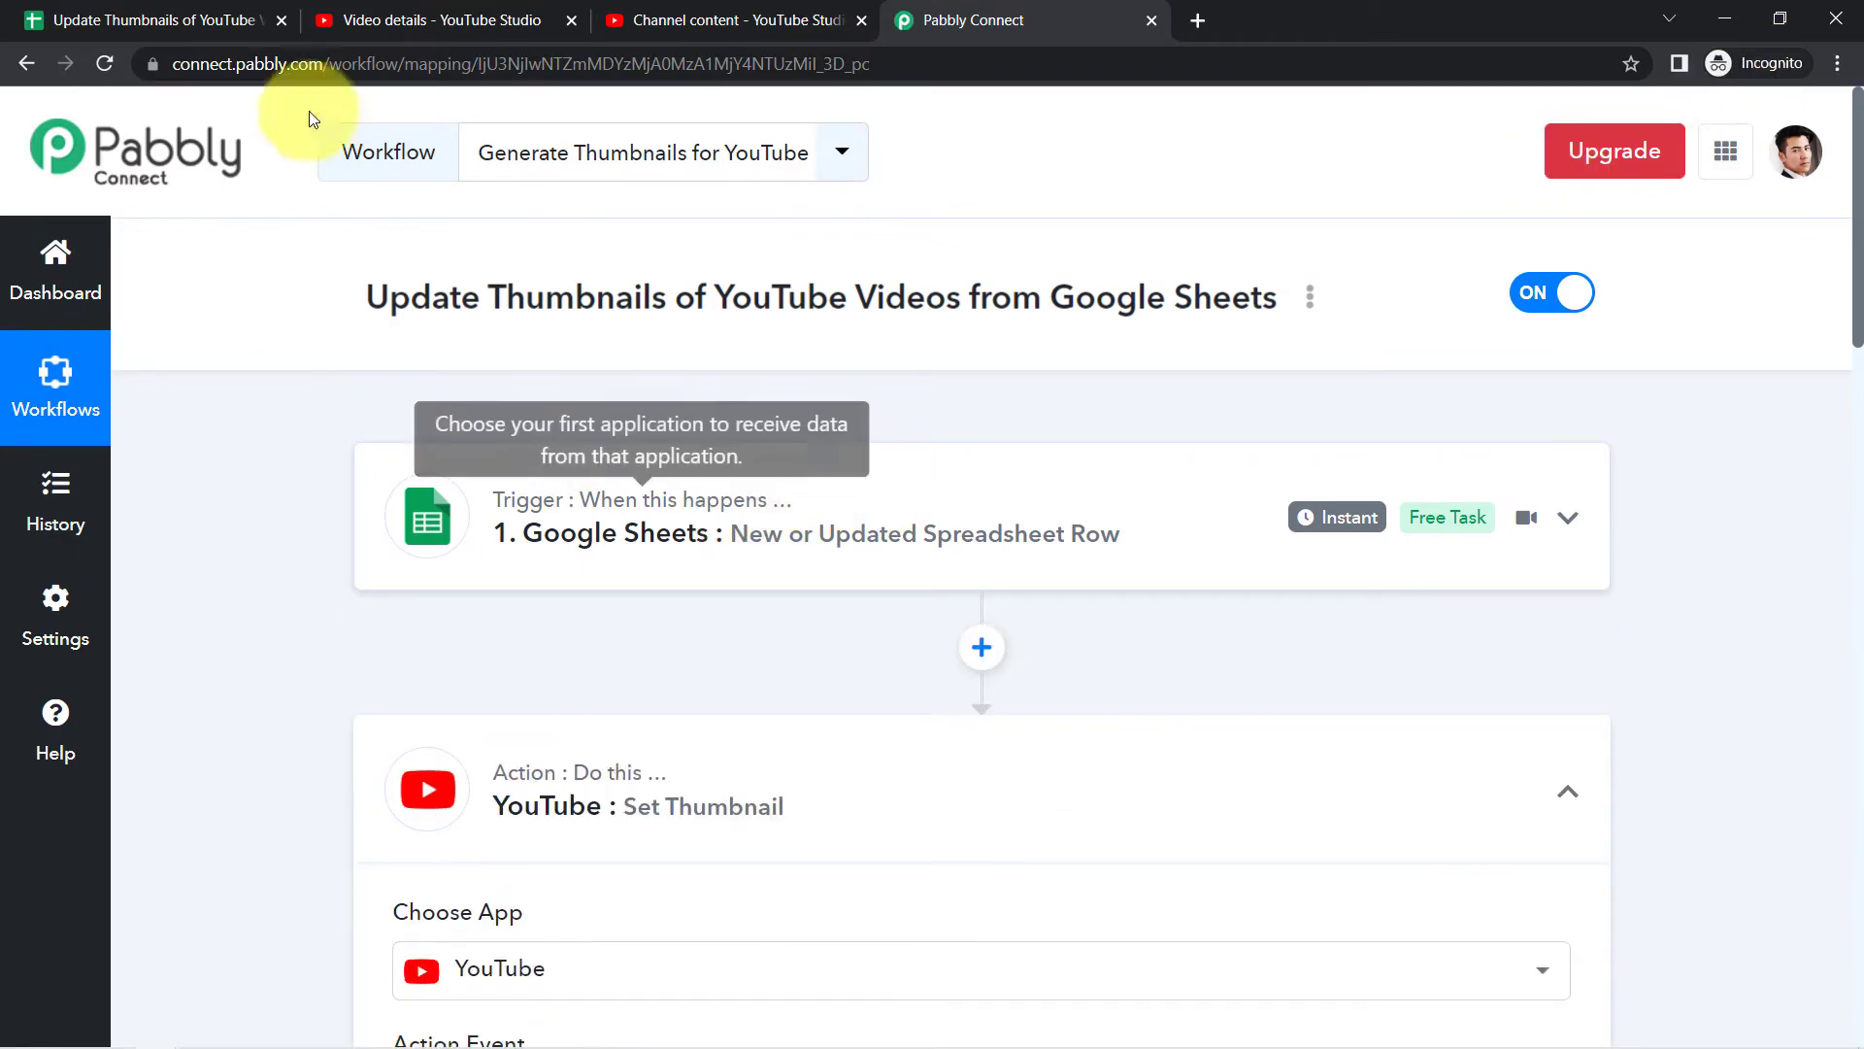
{"action": "left_click", "coordinate": [605, 825]}
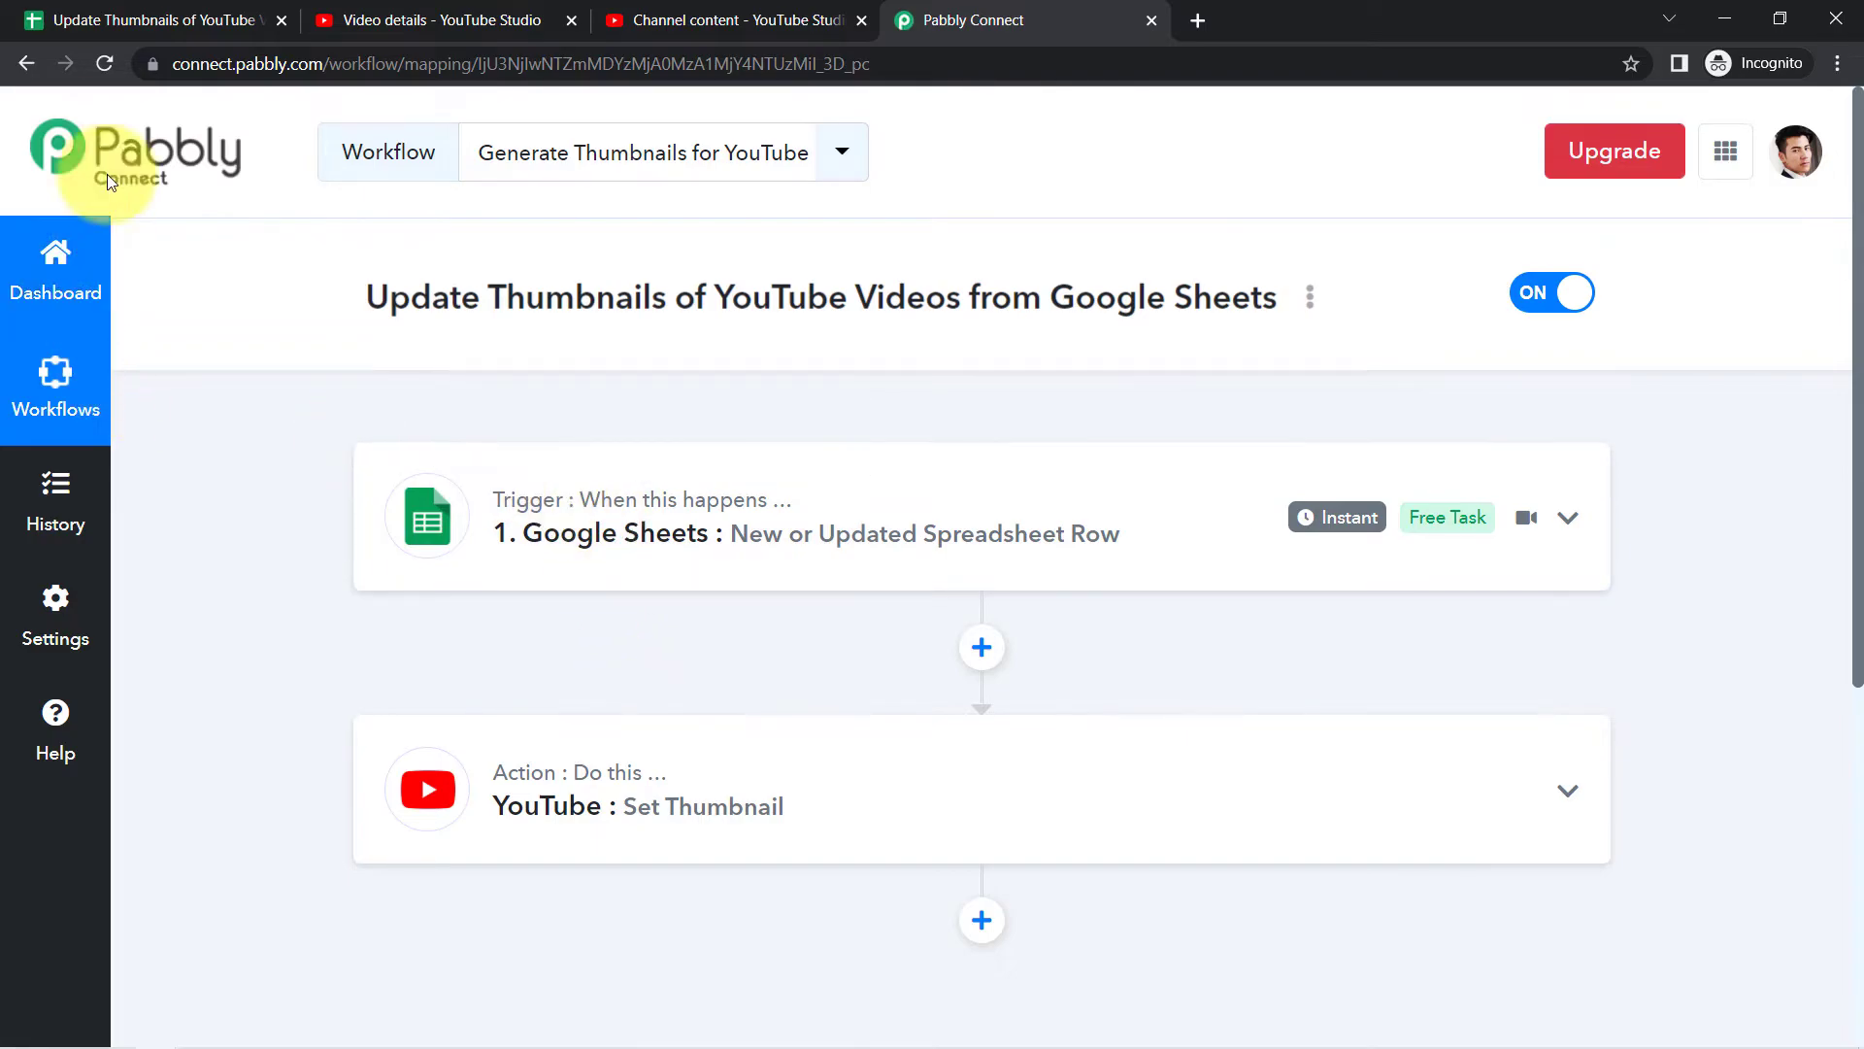
Review the Google Sheets video and thumbnail URL columns and the Pabbly Connect Webhooks extension's options for sending data.
{"action": "left_click", "coordinate": [87, 20]}
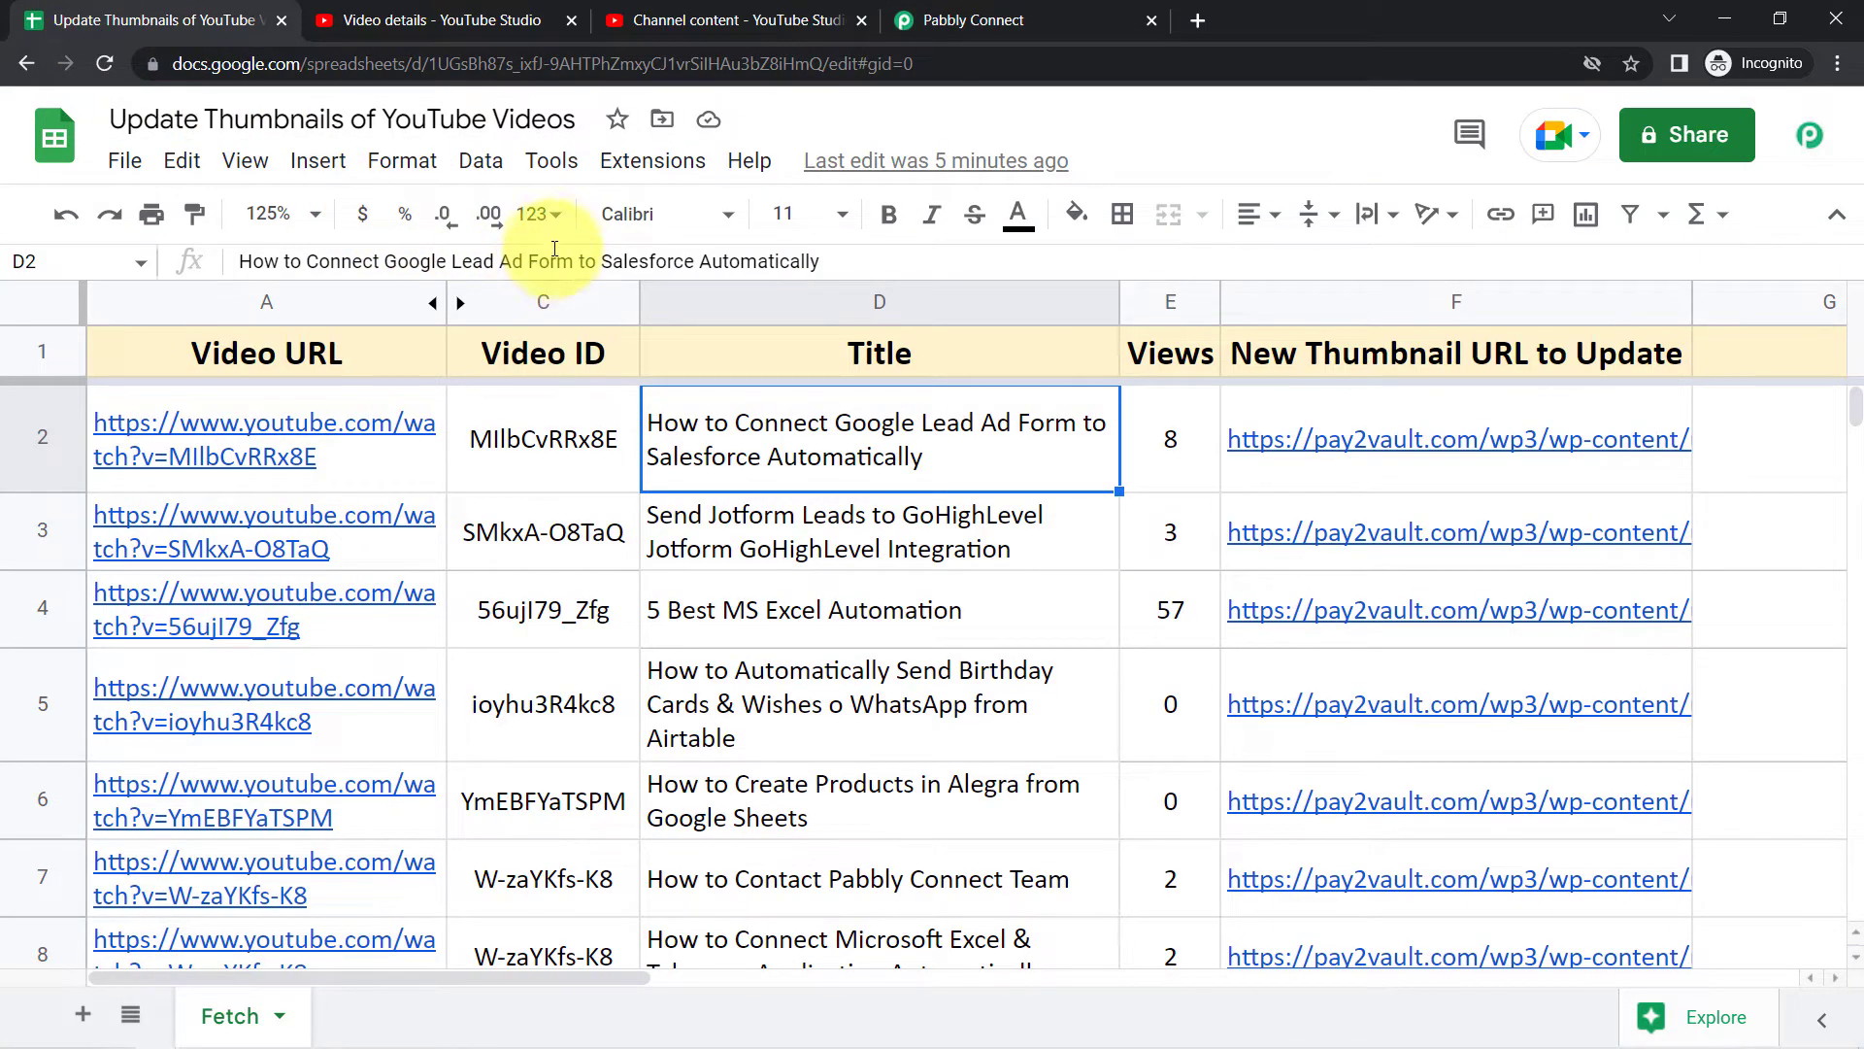
{"action": "left_click", "coordinate": [664, 163]}
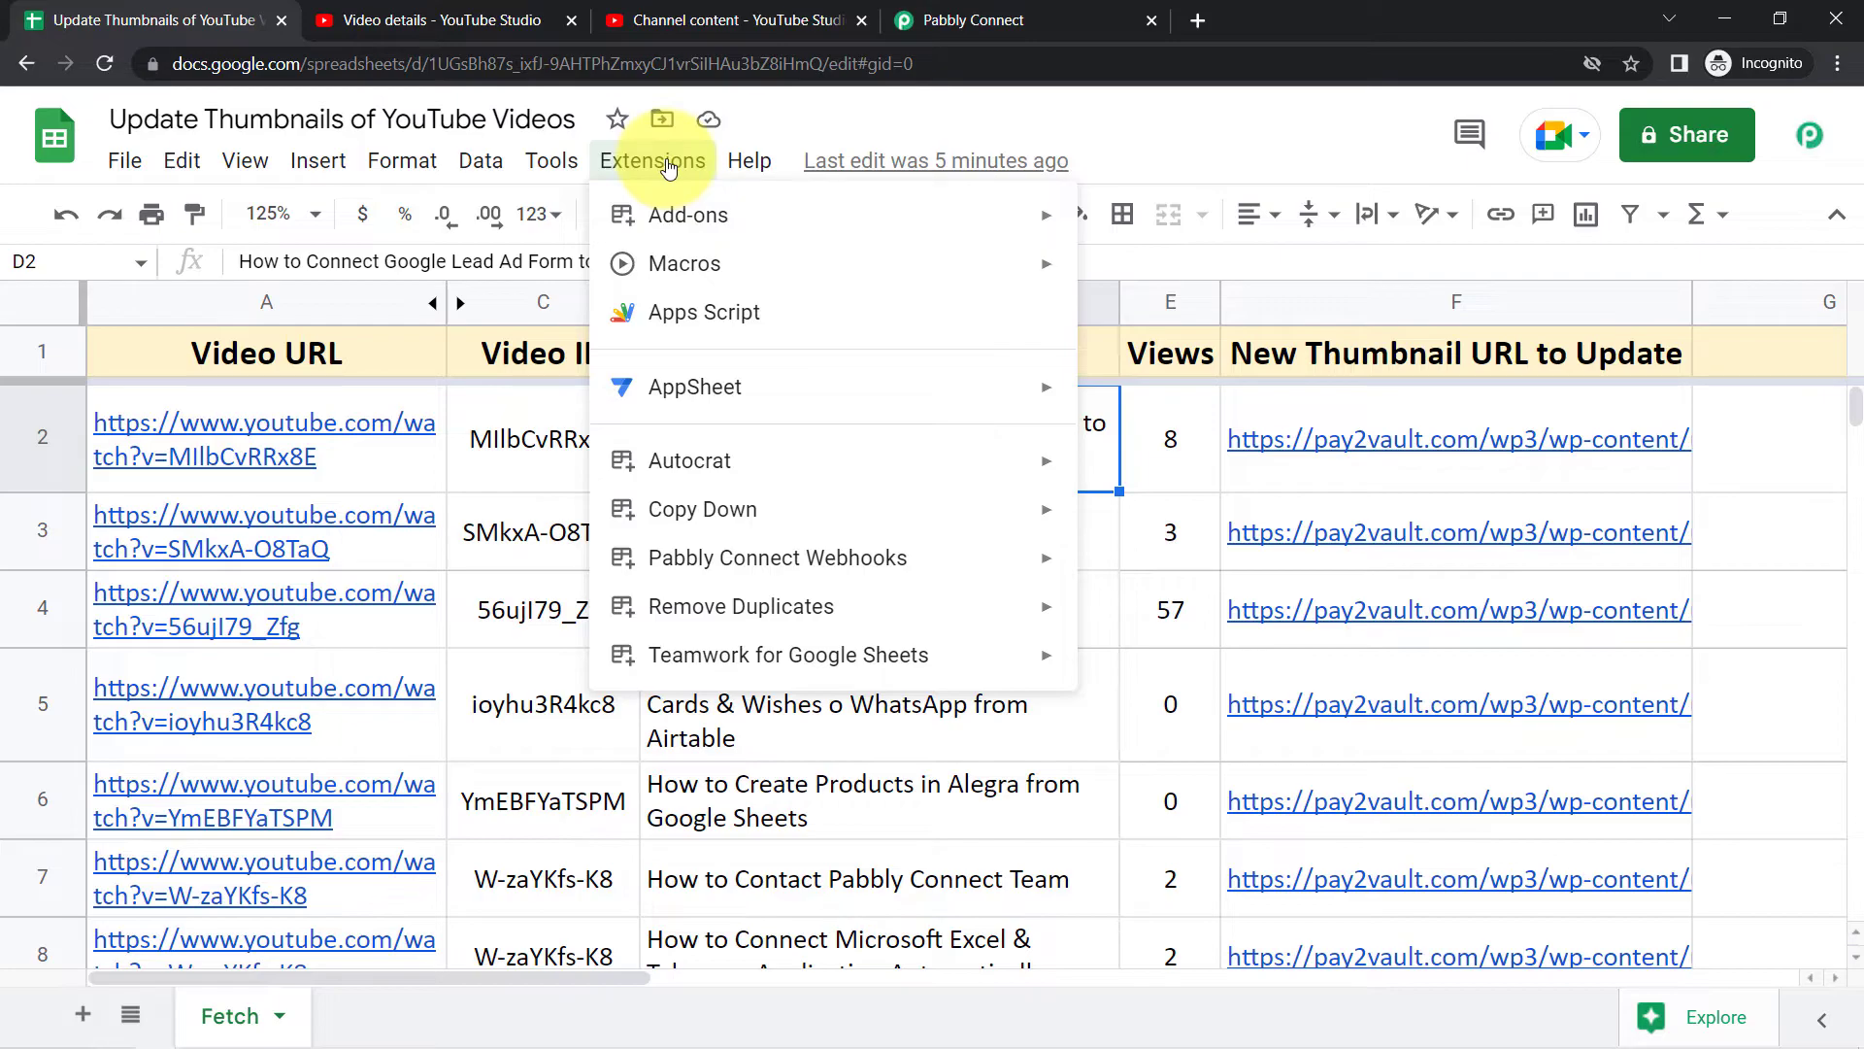
{"action": "left_click", "coordinate": [1326, 454]}
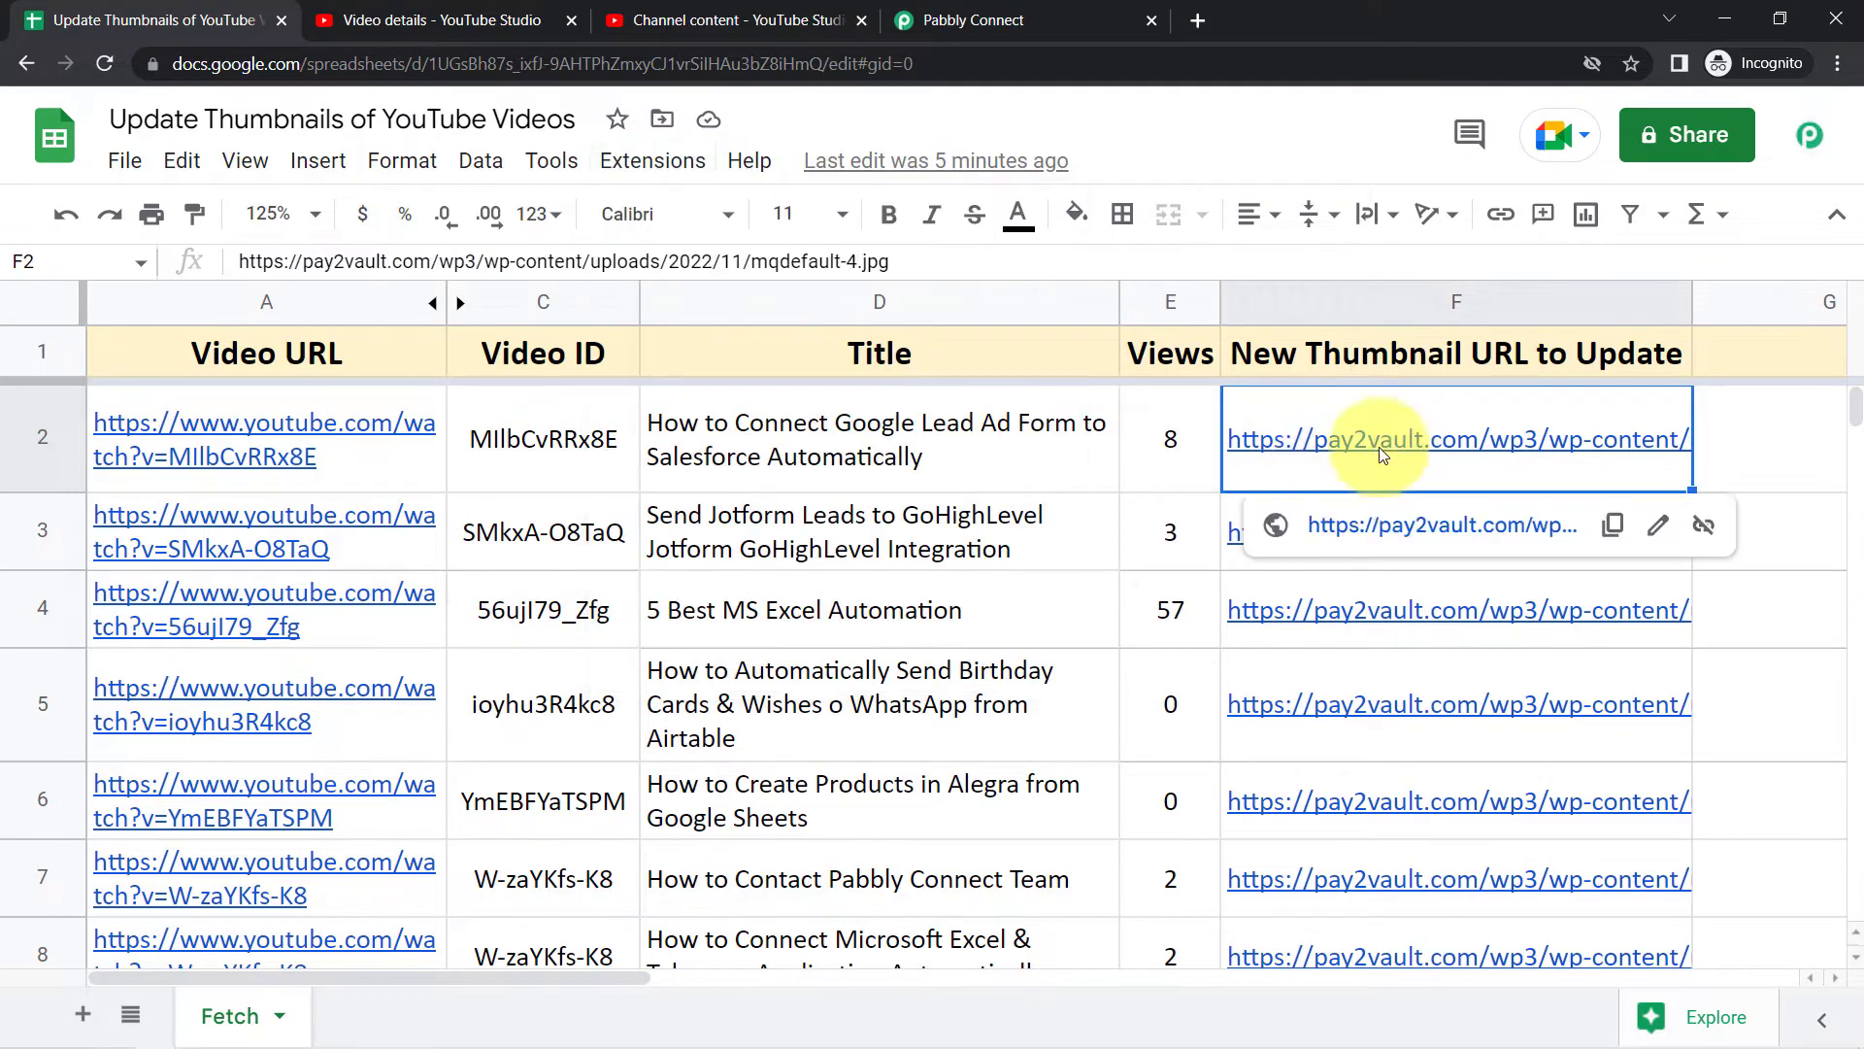
{"action": "left_click", "coordinate": [726, 486]}
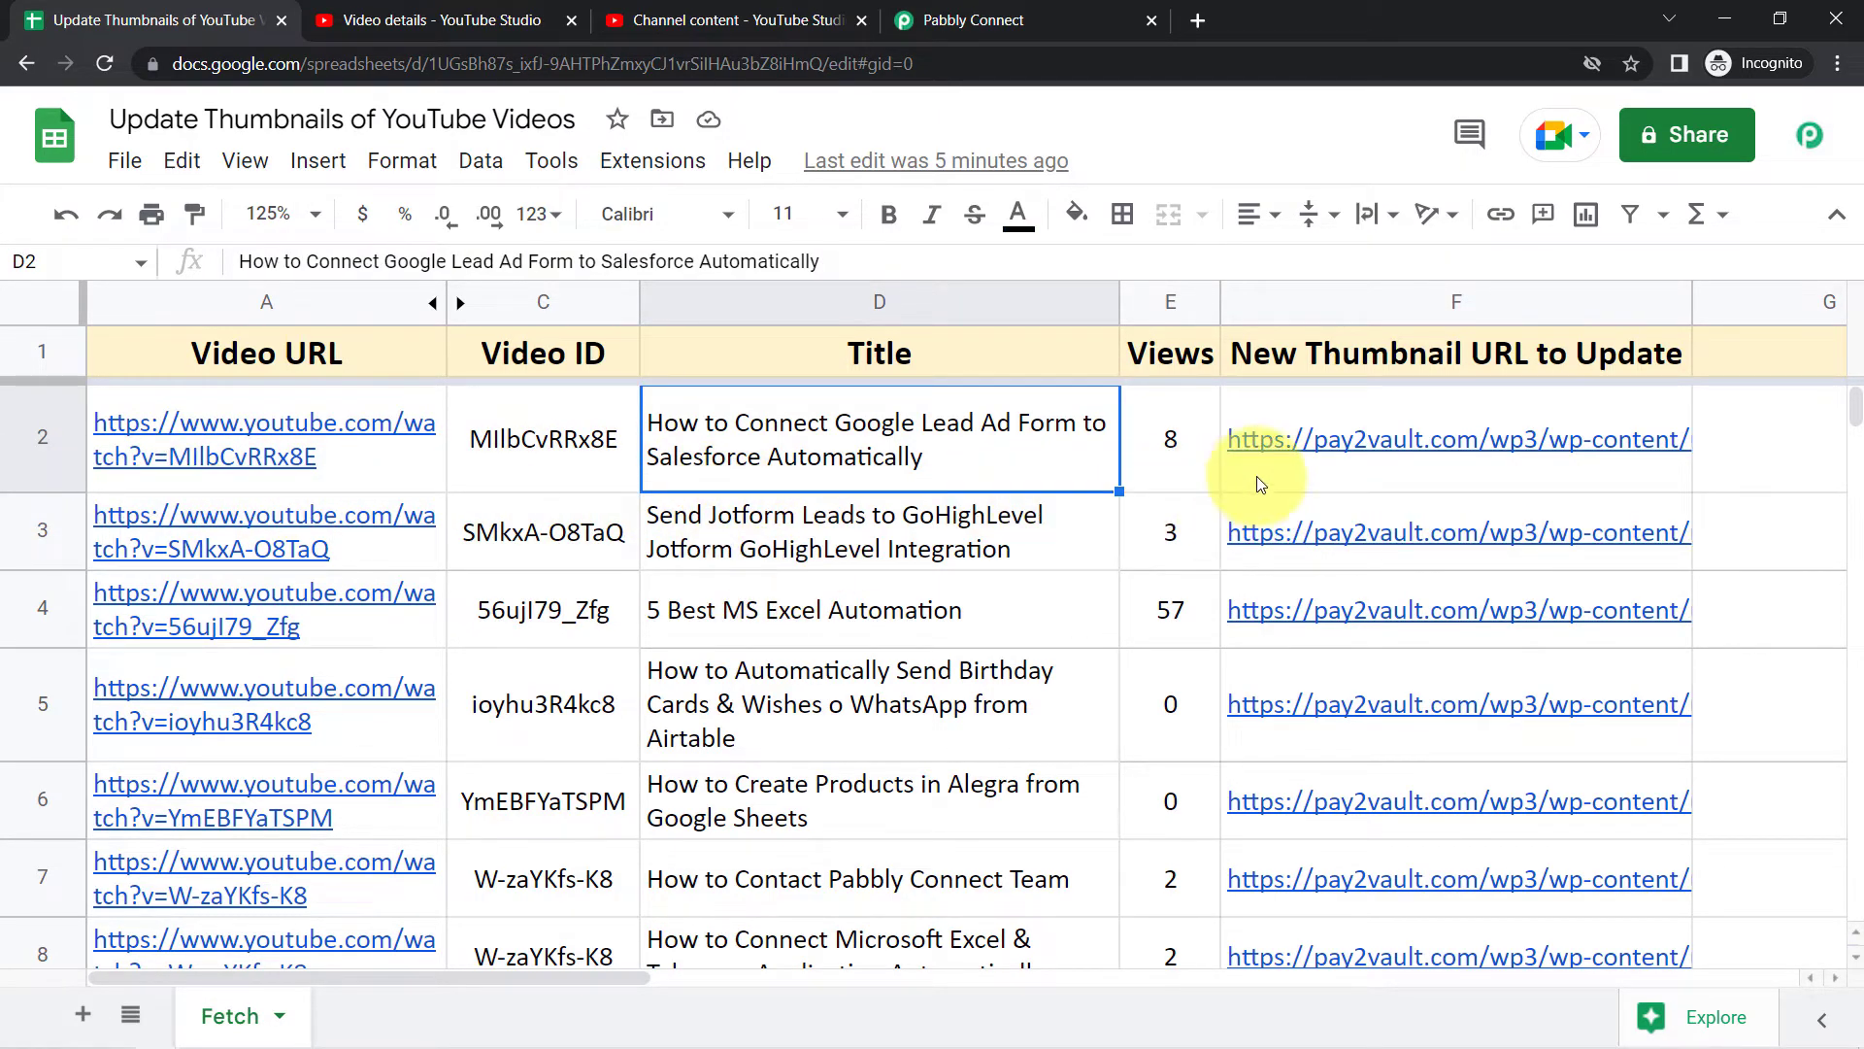
{"action": "left_click", "coordinate": [872, 301]}
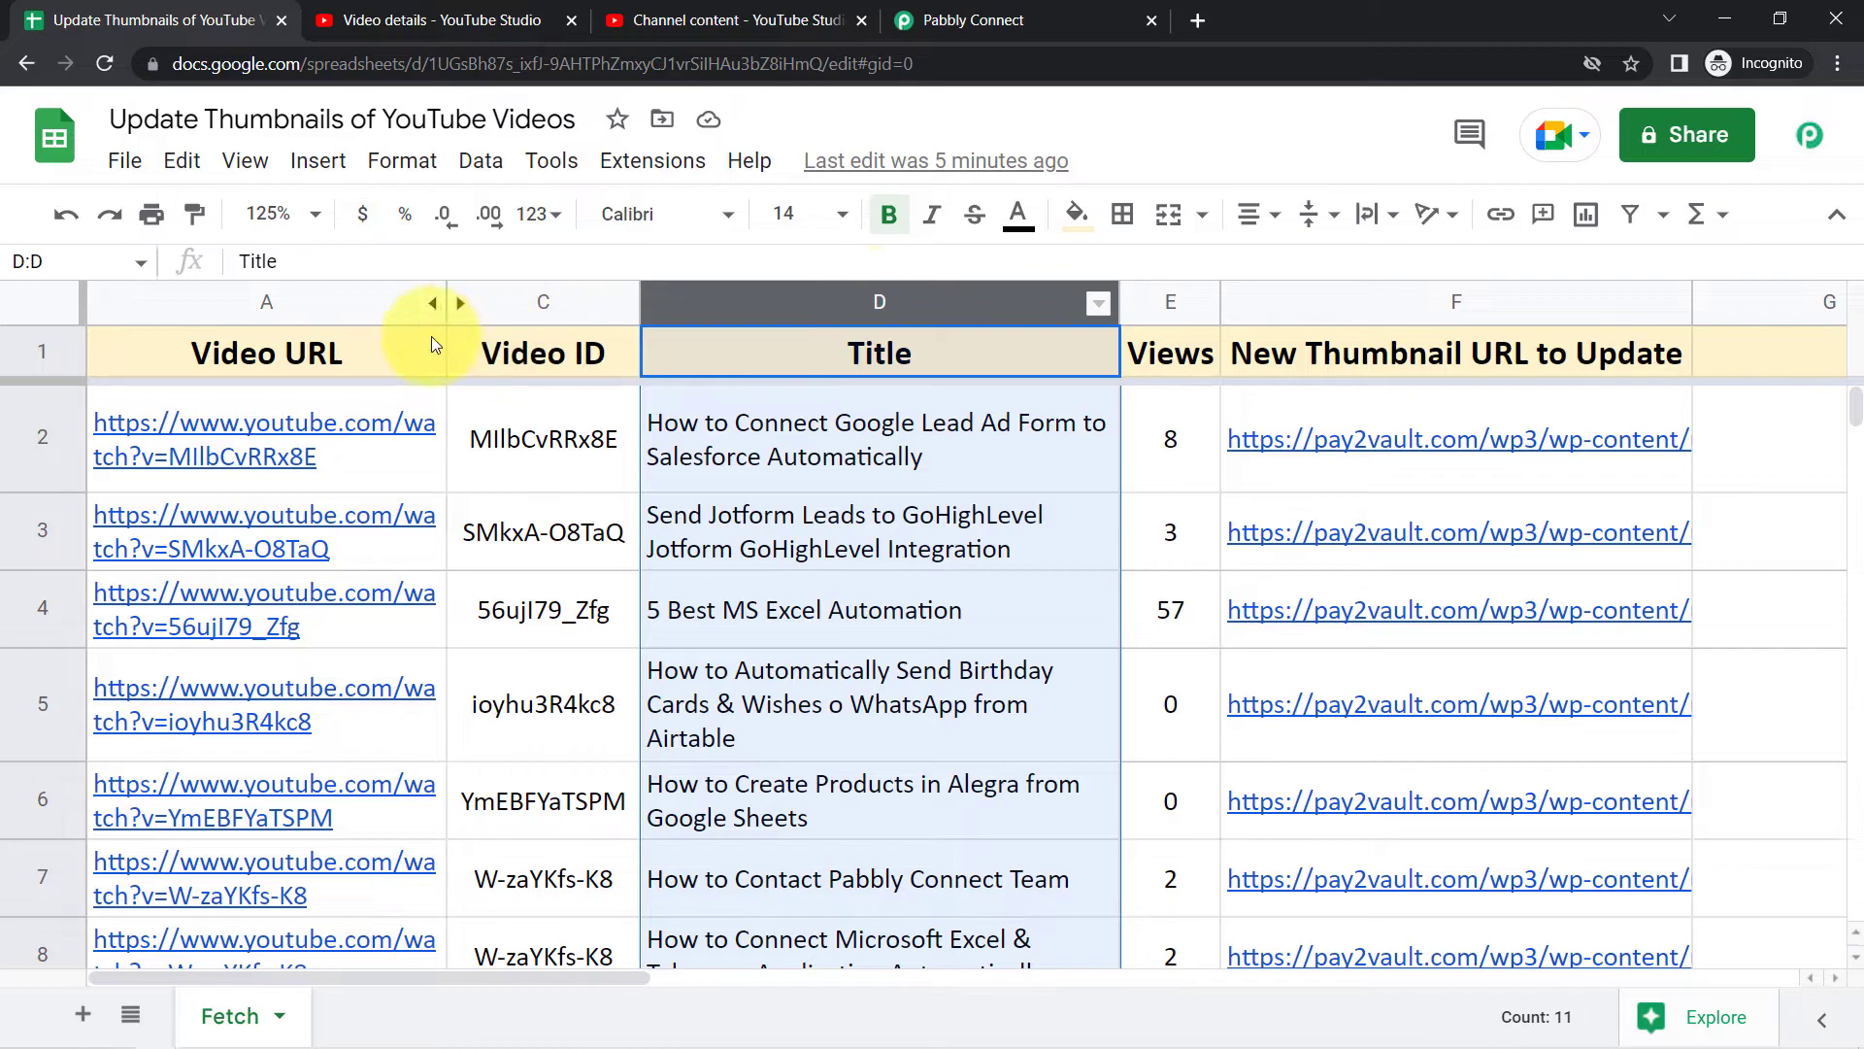
{"action": "left_click", "coordinate": [285, 301]}
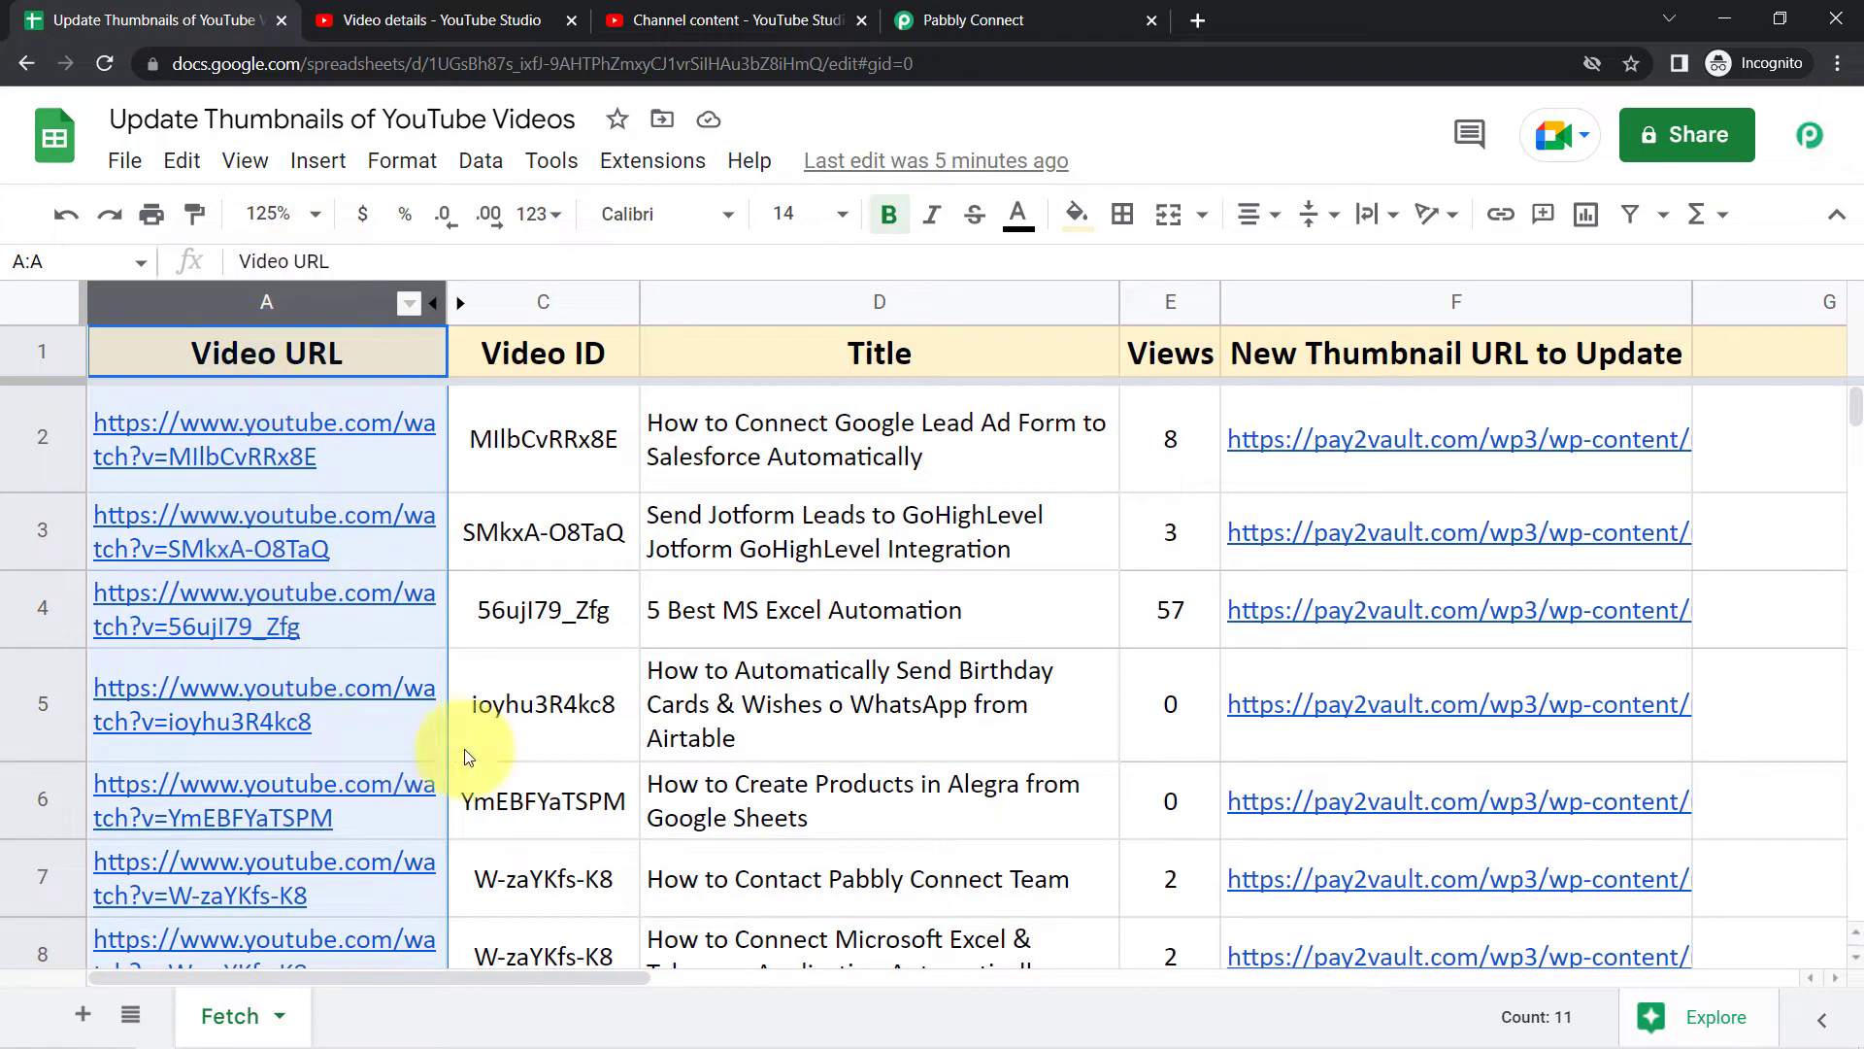
{"action": "left_click", "coordinate": [1170, 438]}
{"action": "left_click", "coordinate": [636, 165]}
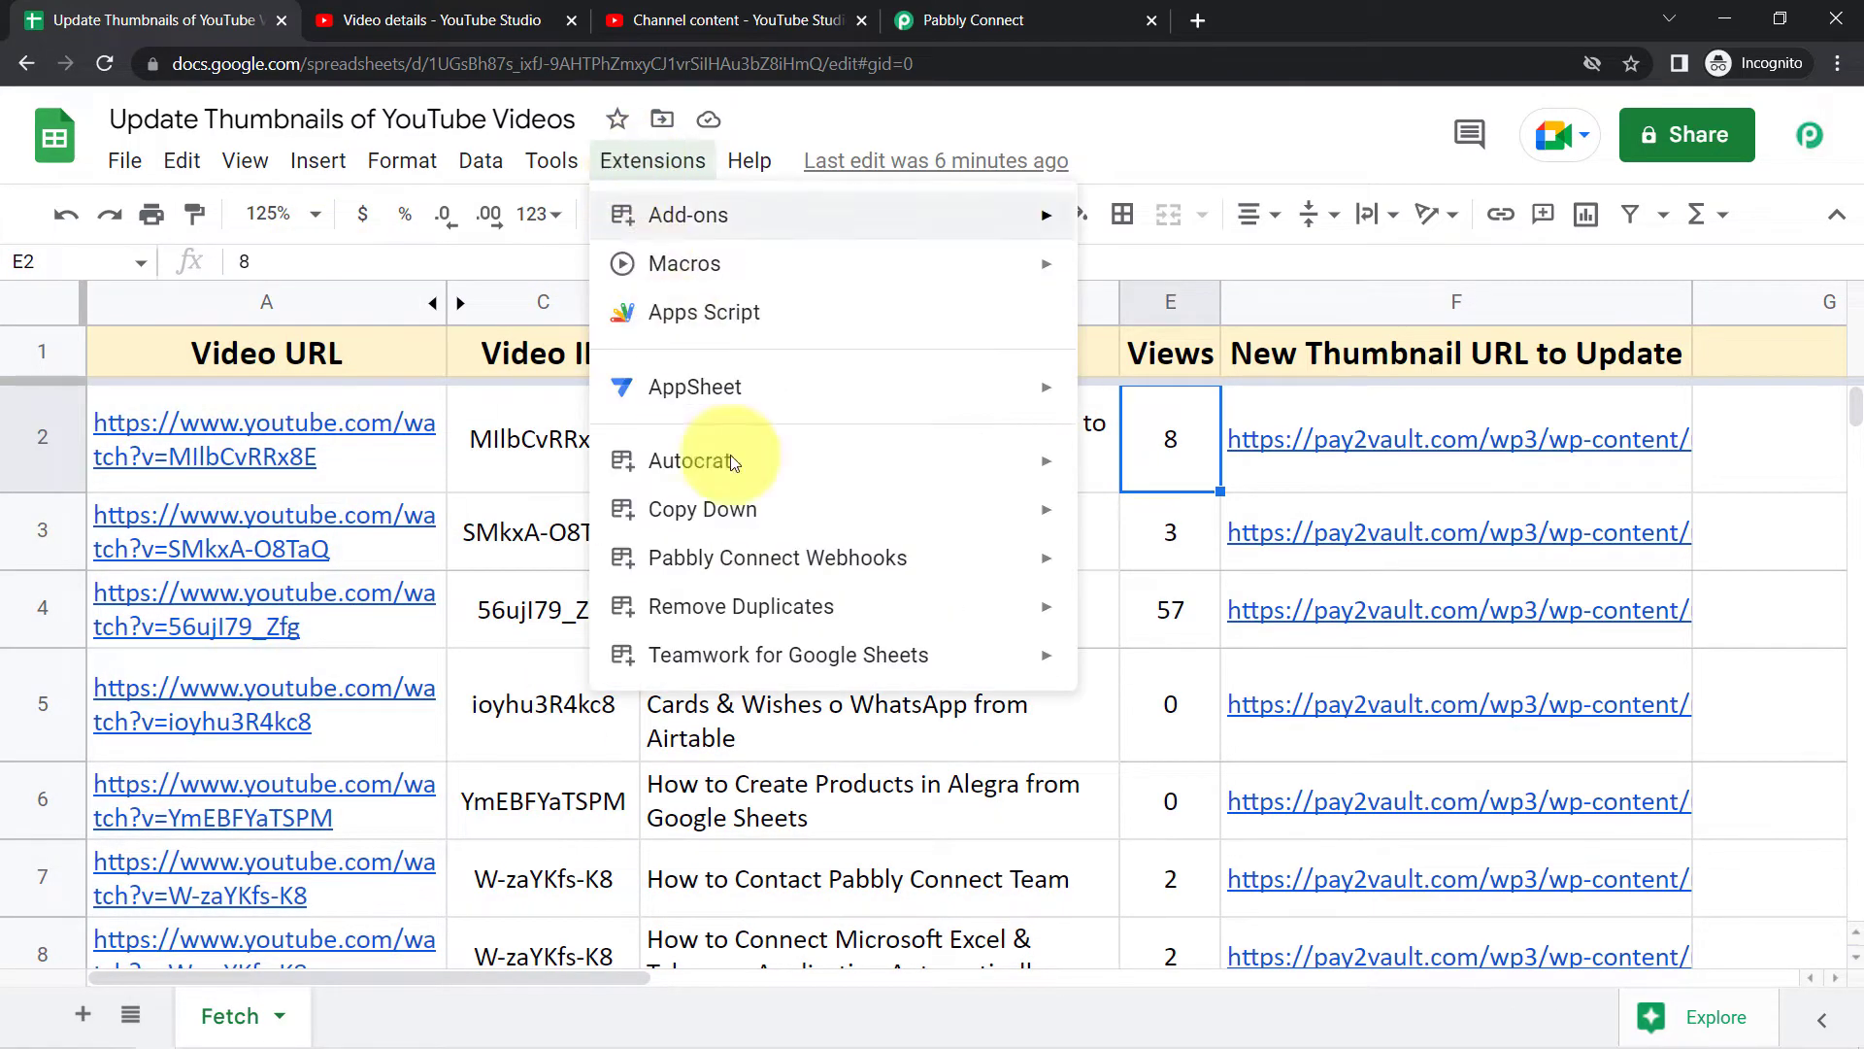
{"action": "mouse_move", "coordinate": [815, 568]}
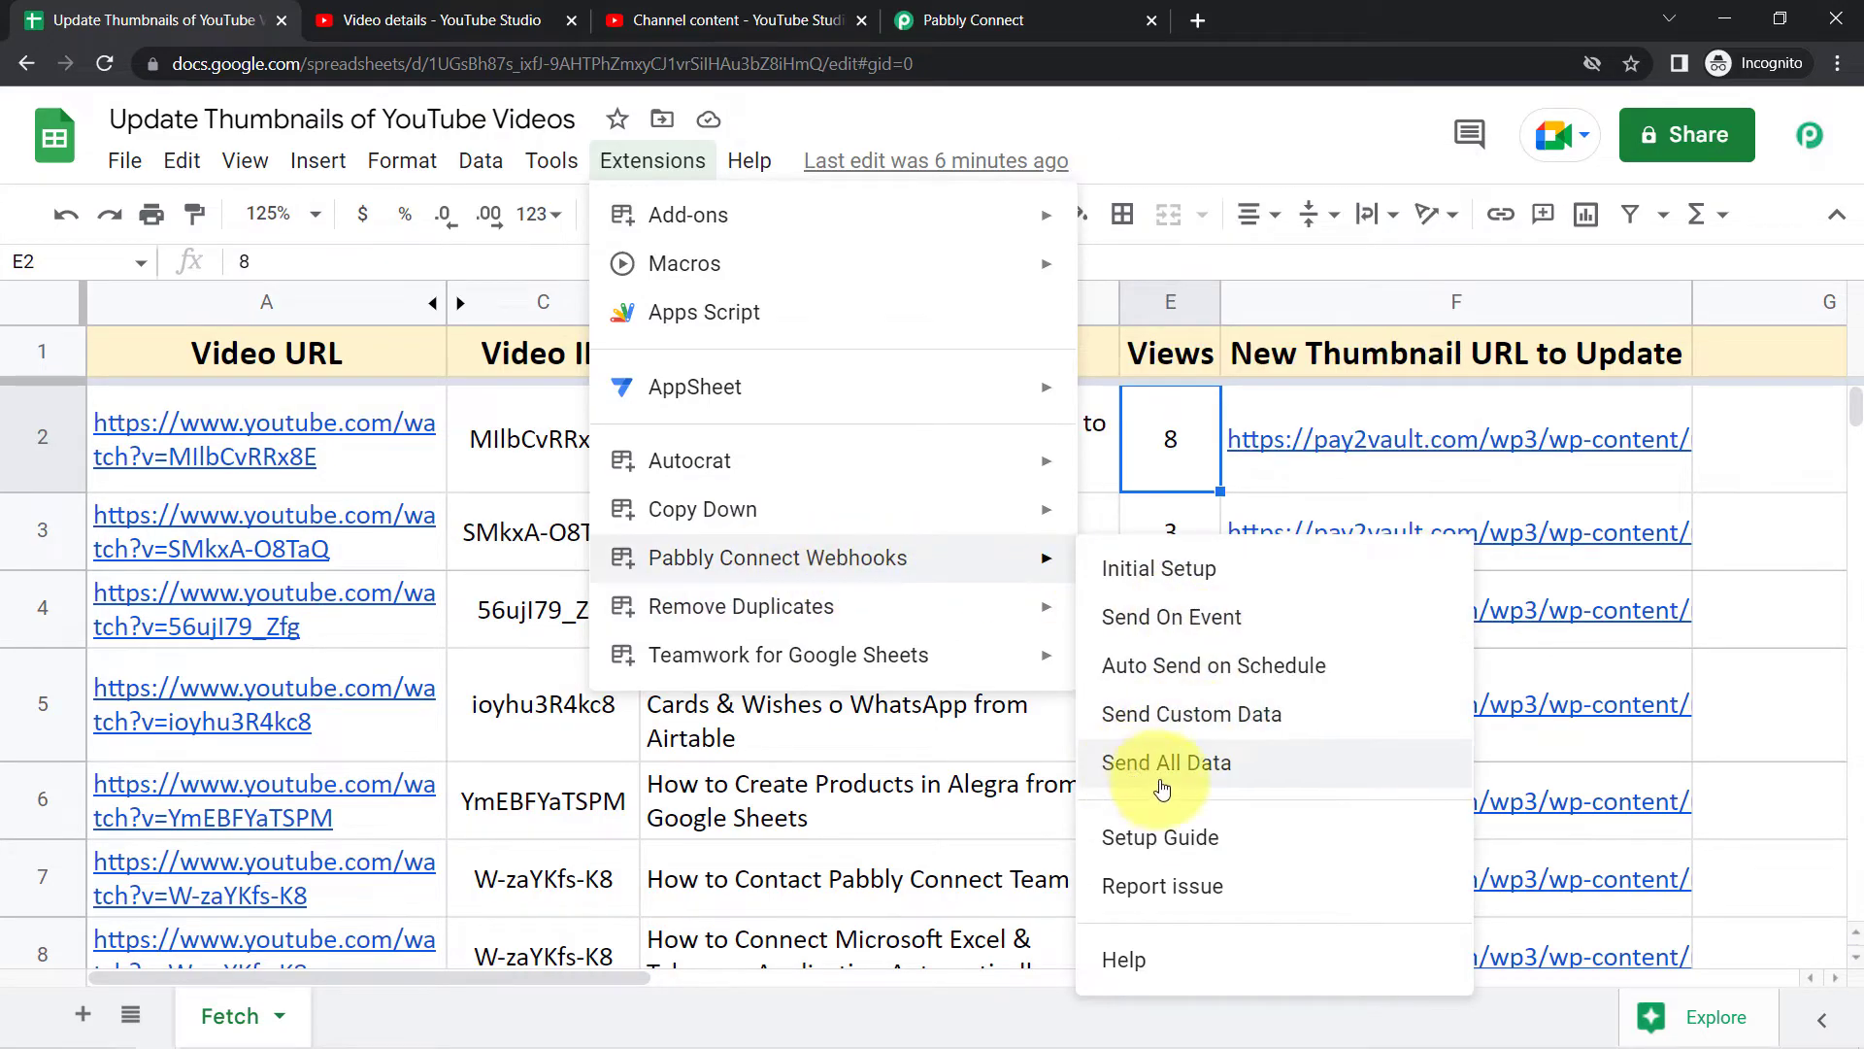
{"action": "left_click", "coordinate": [1092, 449]}
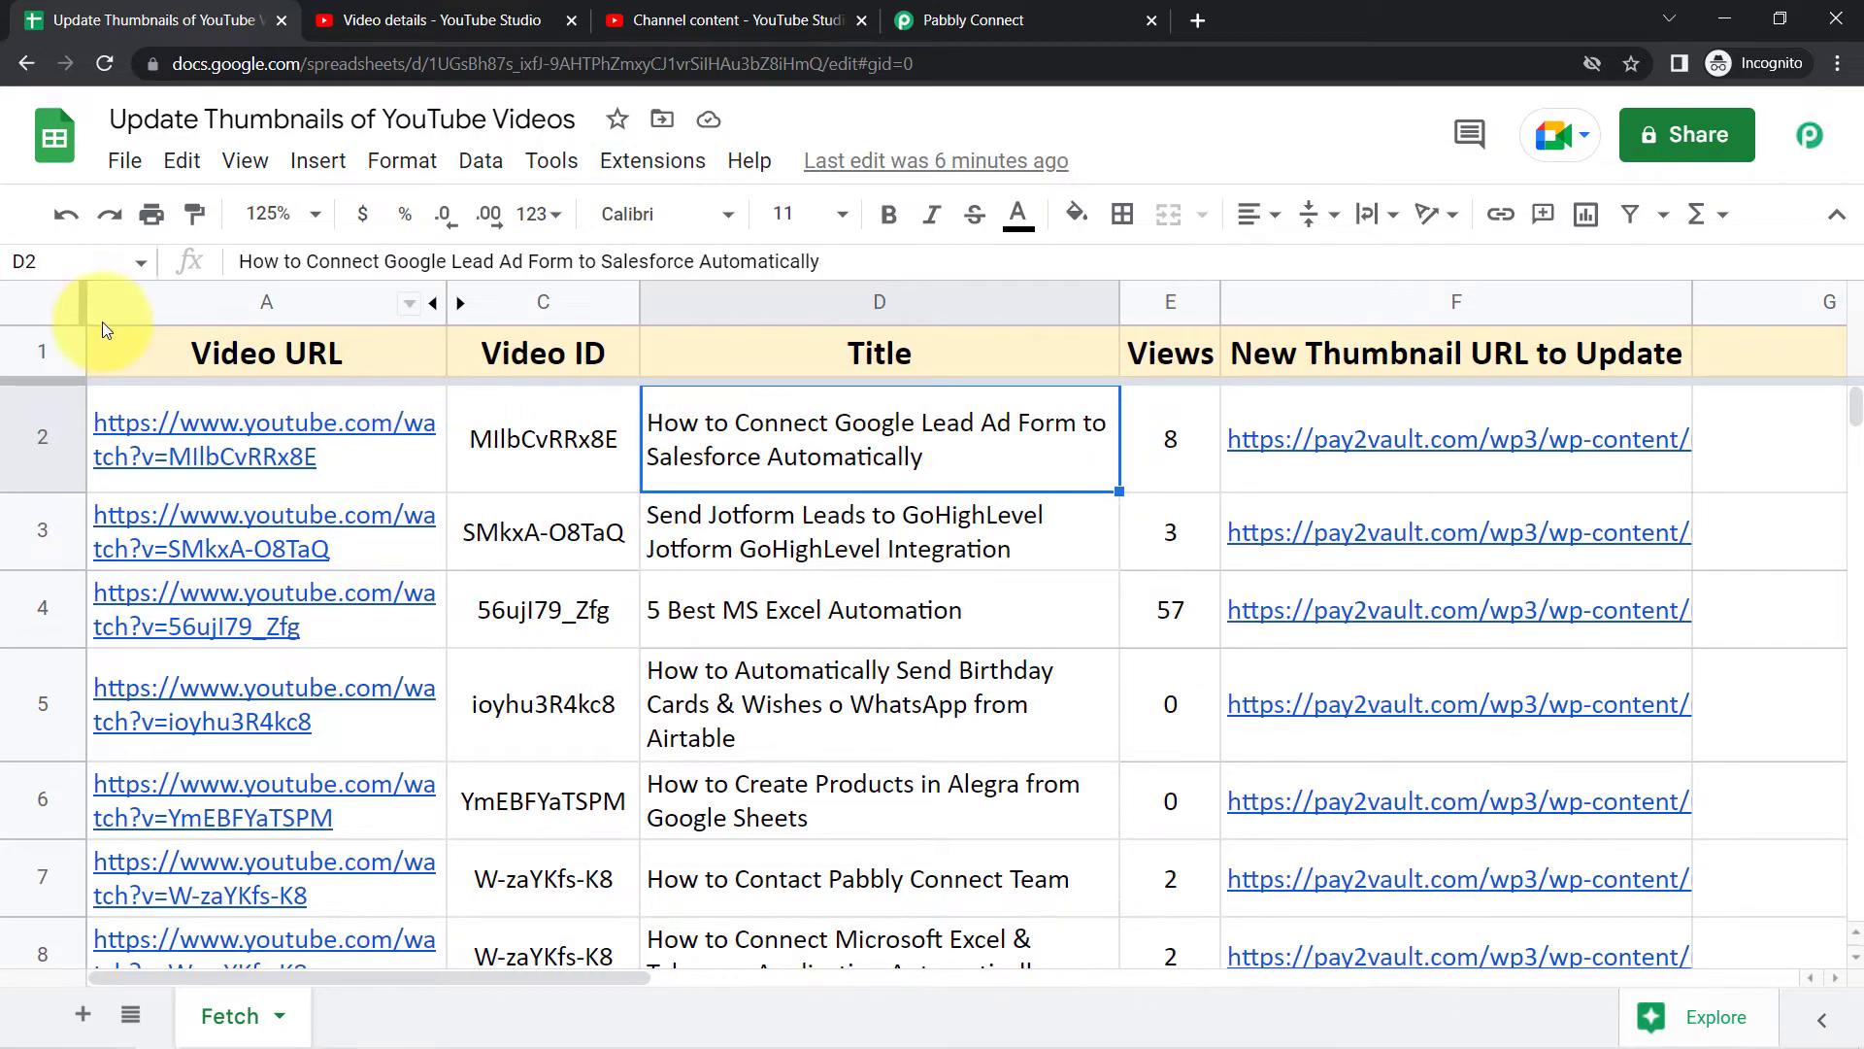
In the spreadsheet, review the Video URL and New Thumbnail URL to Update columns.
{"action": "left_click", "coordinate": [212, 306]}
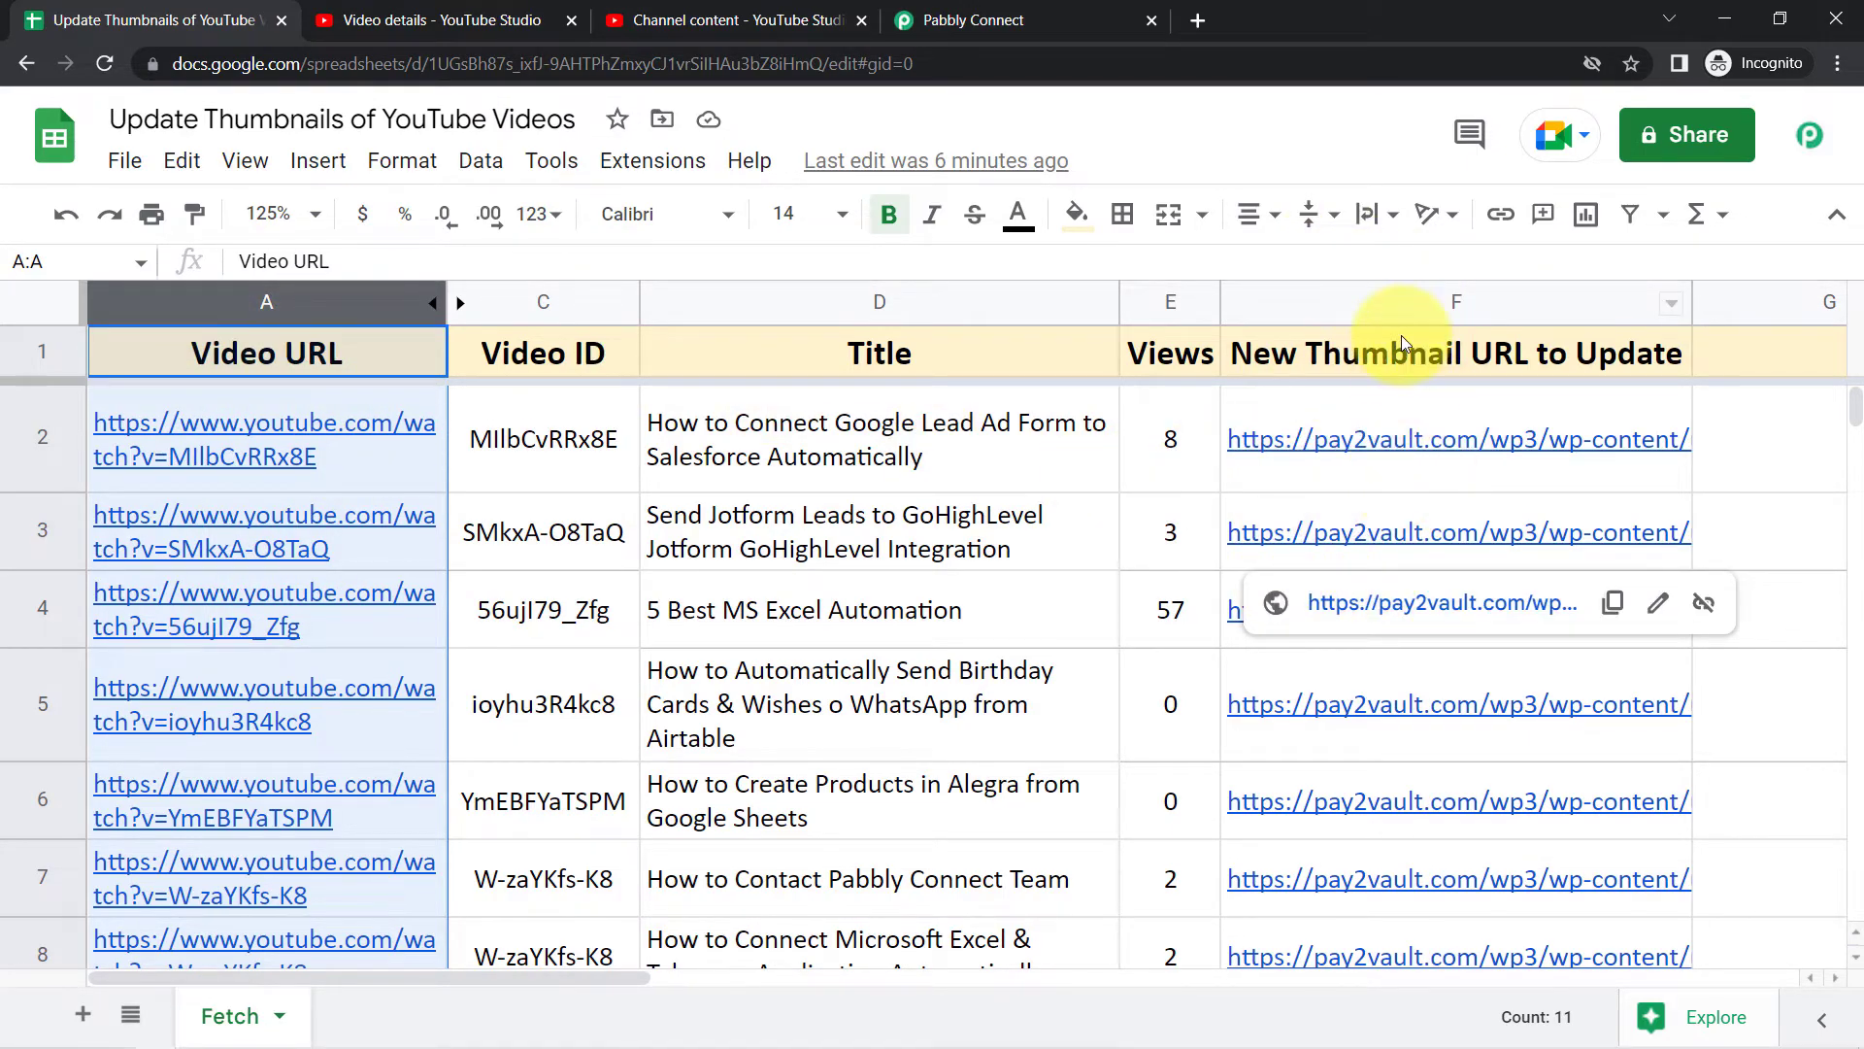
{"action": "left_click", "coordinate": [1402, 302]}
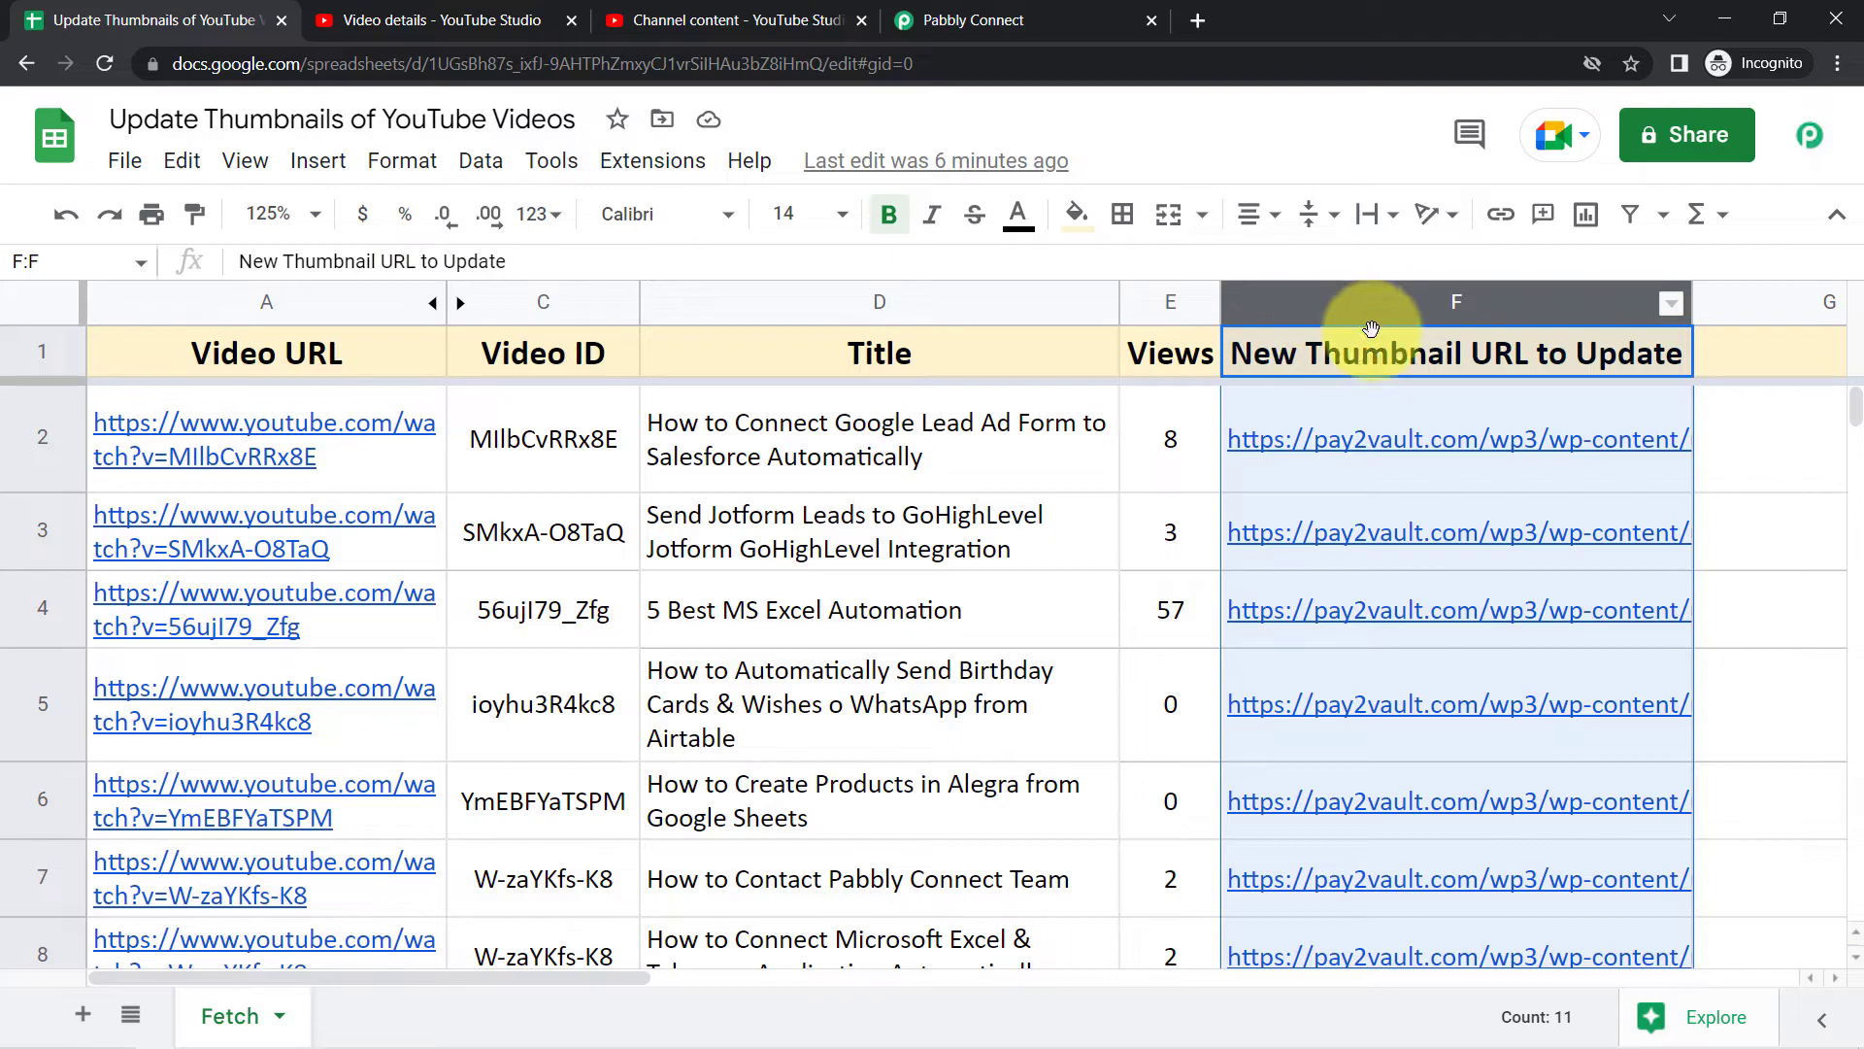
{"action": "left_click", "coordinate": [922, 485]}
Open the video links of the Jotform GoHighLevel video in row 3 and the MS Excel Automation video in row 4.
{"action": "left_click", "coordinate": [206, 544]}
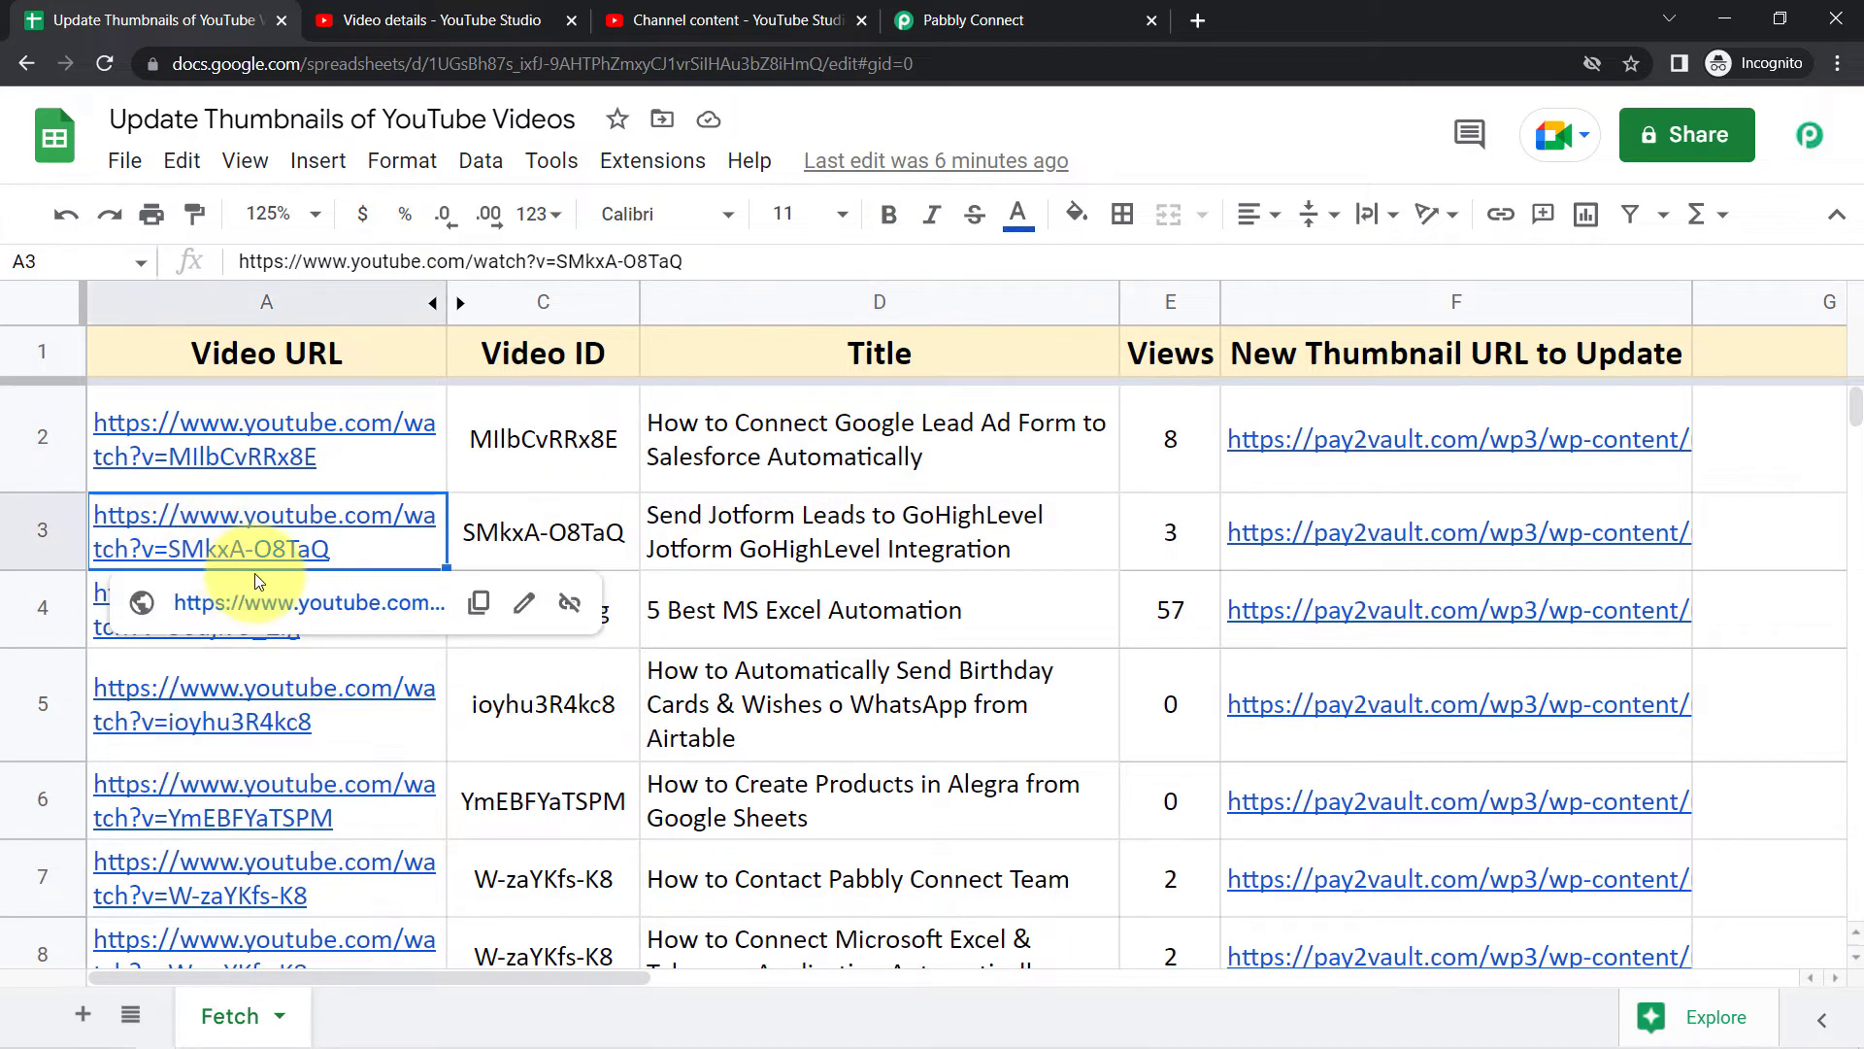
{"action": "left_click", "coordinate": [259, 604]}
{"action": "left_click", "coordinate": [201, 29]}
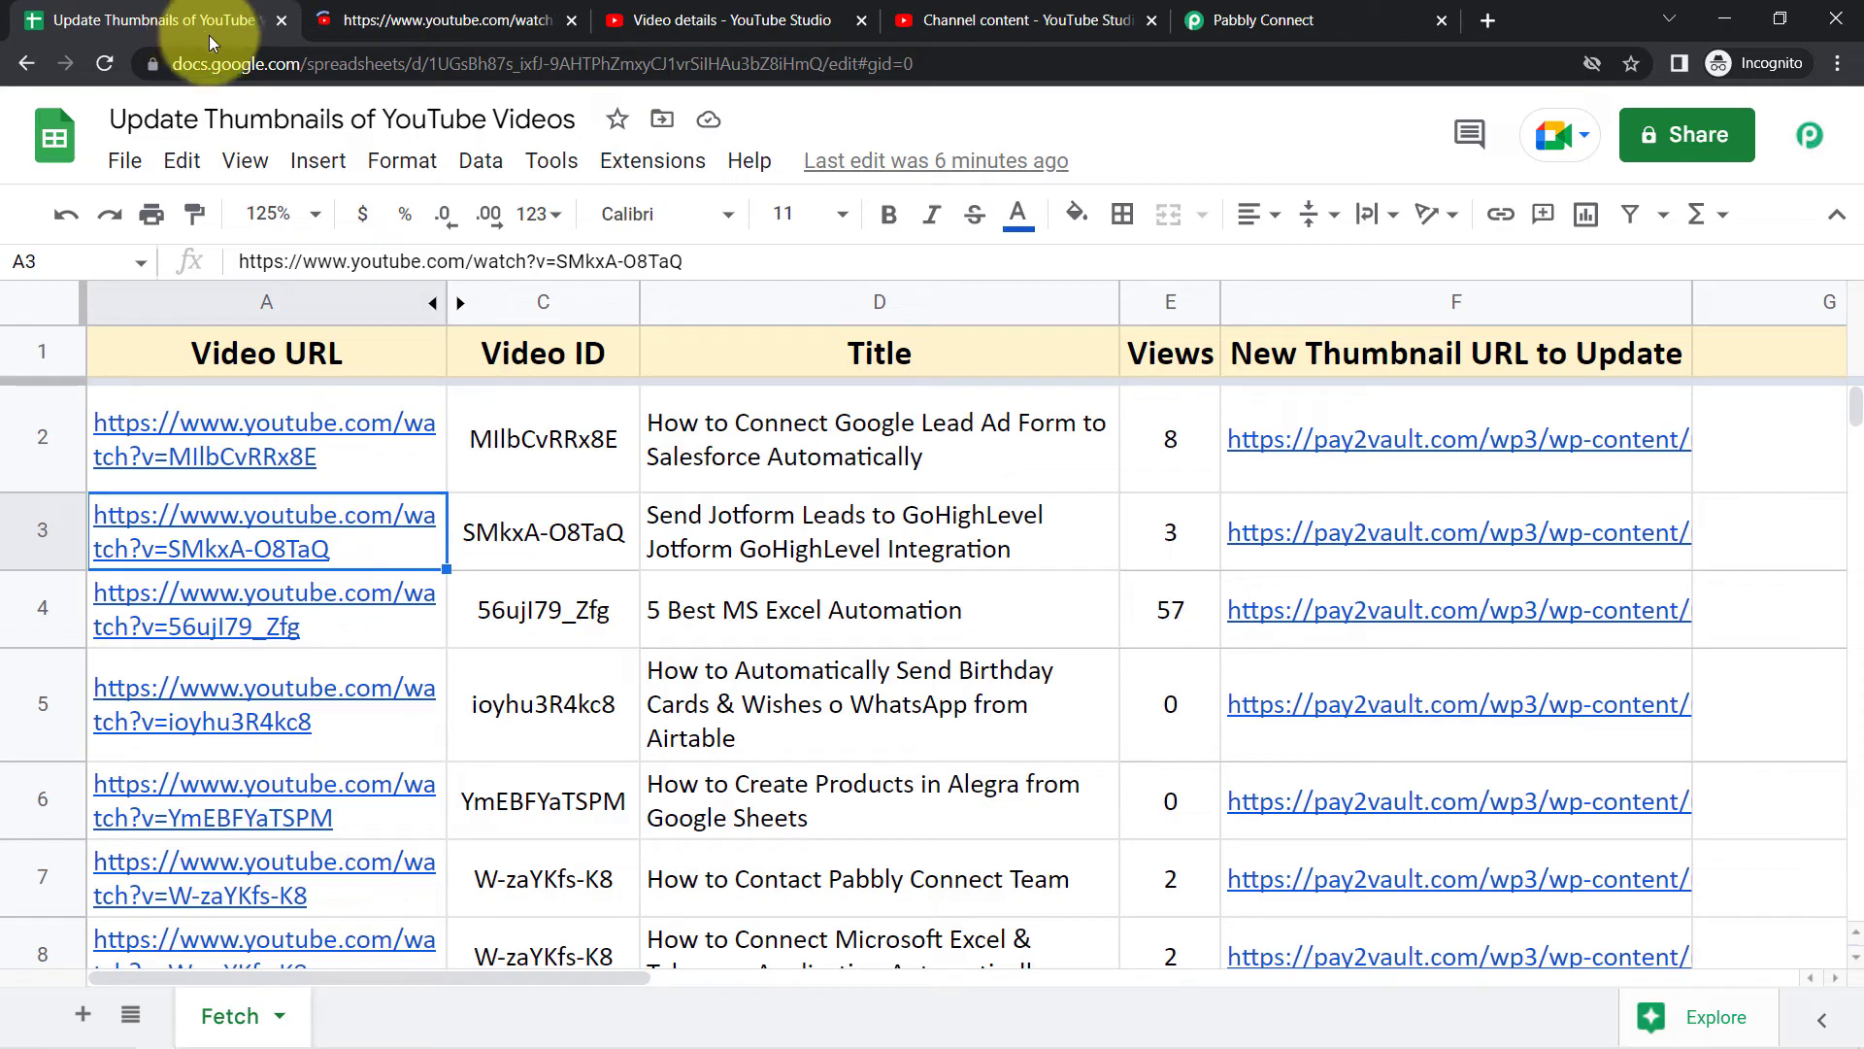
{"action": "left_click", "coordinate": [239, 639]}
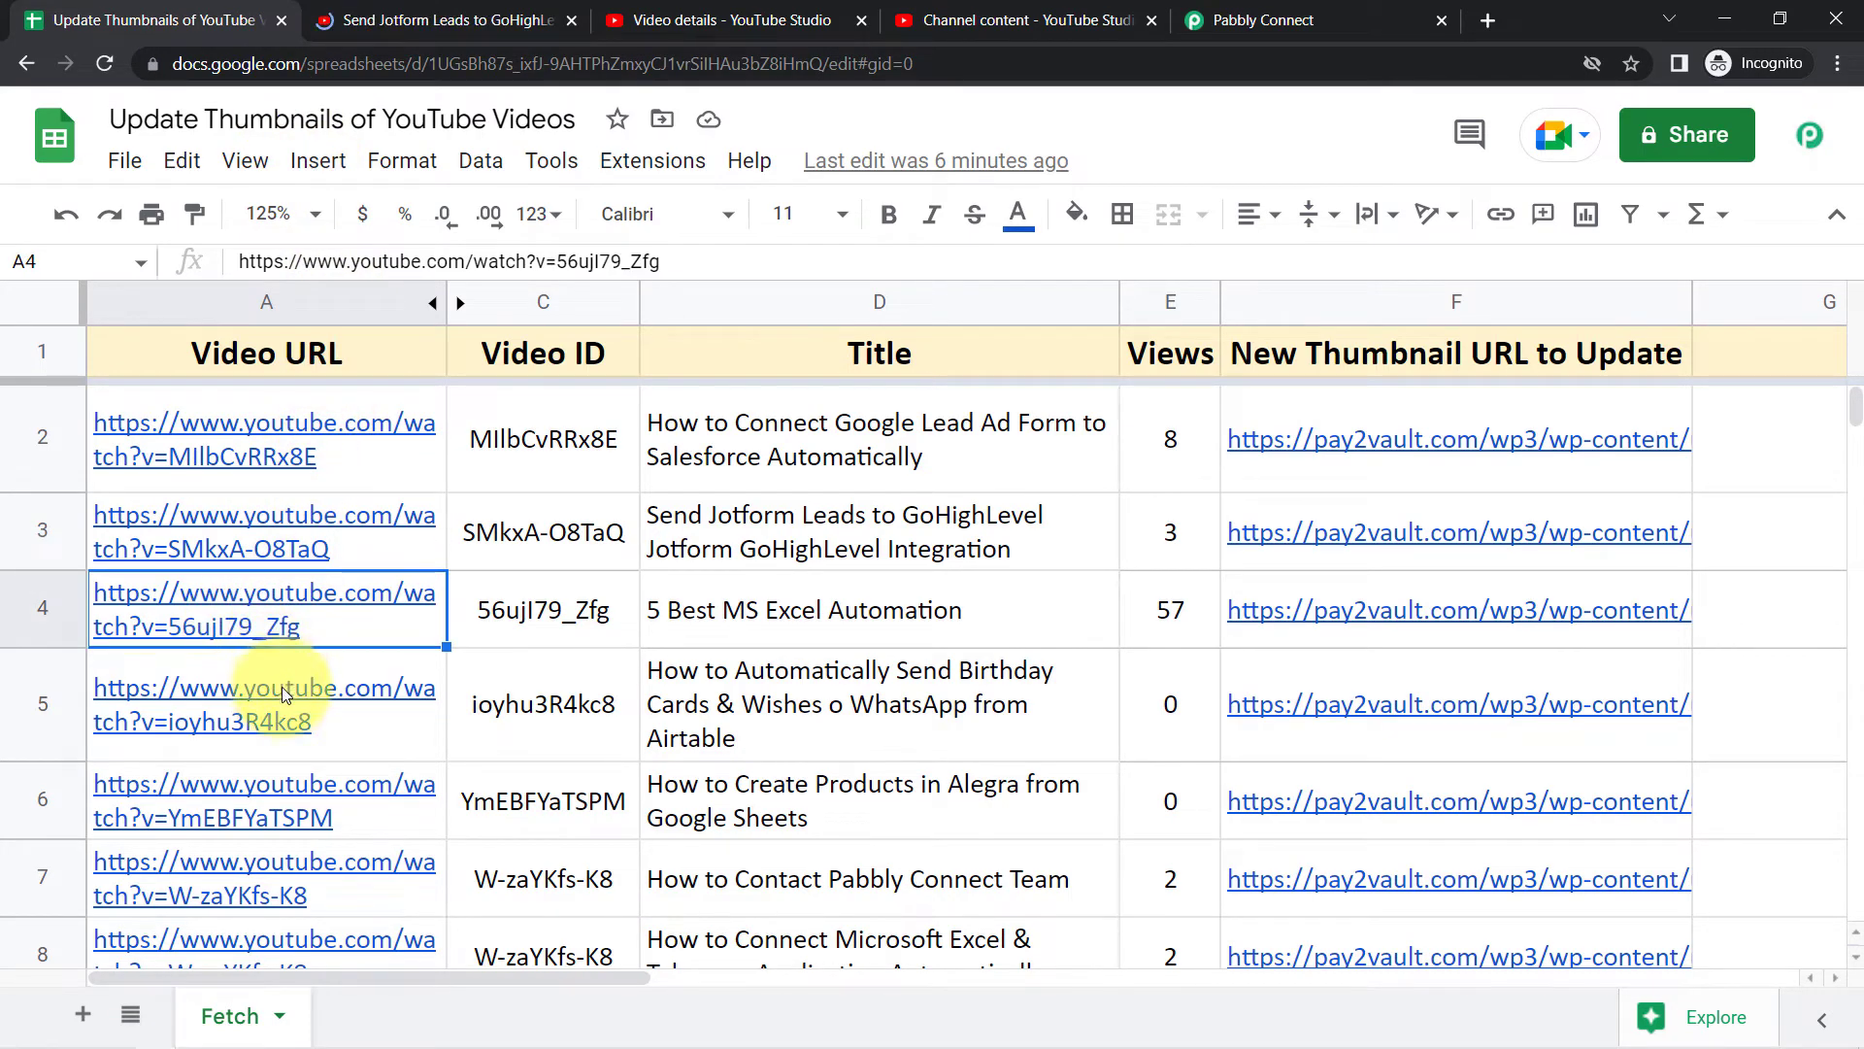
{"action": "left_click", "coordinate": [238, 697]}
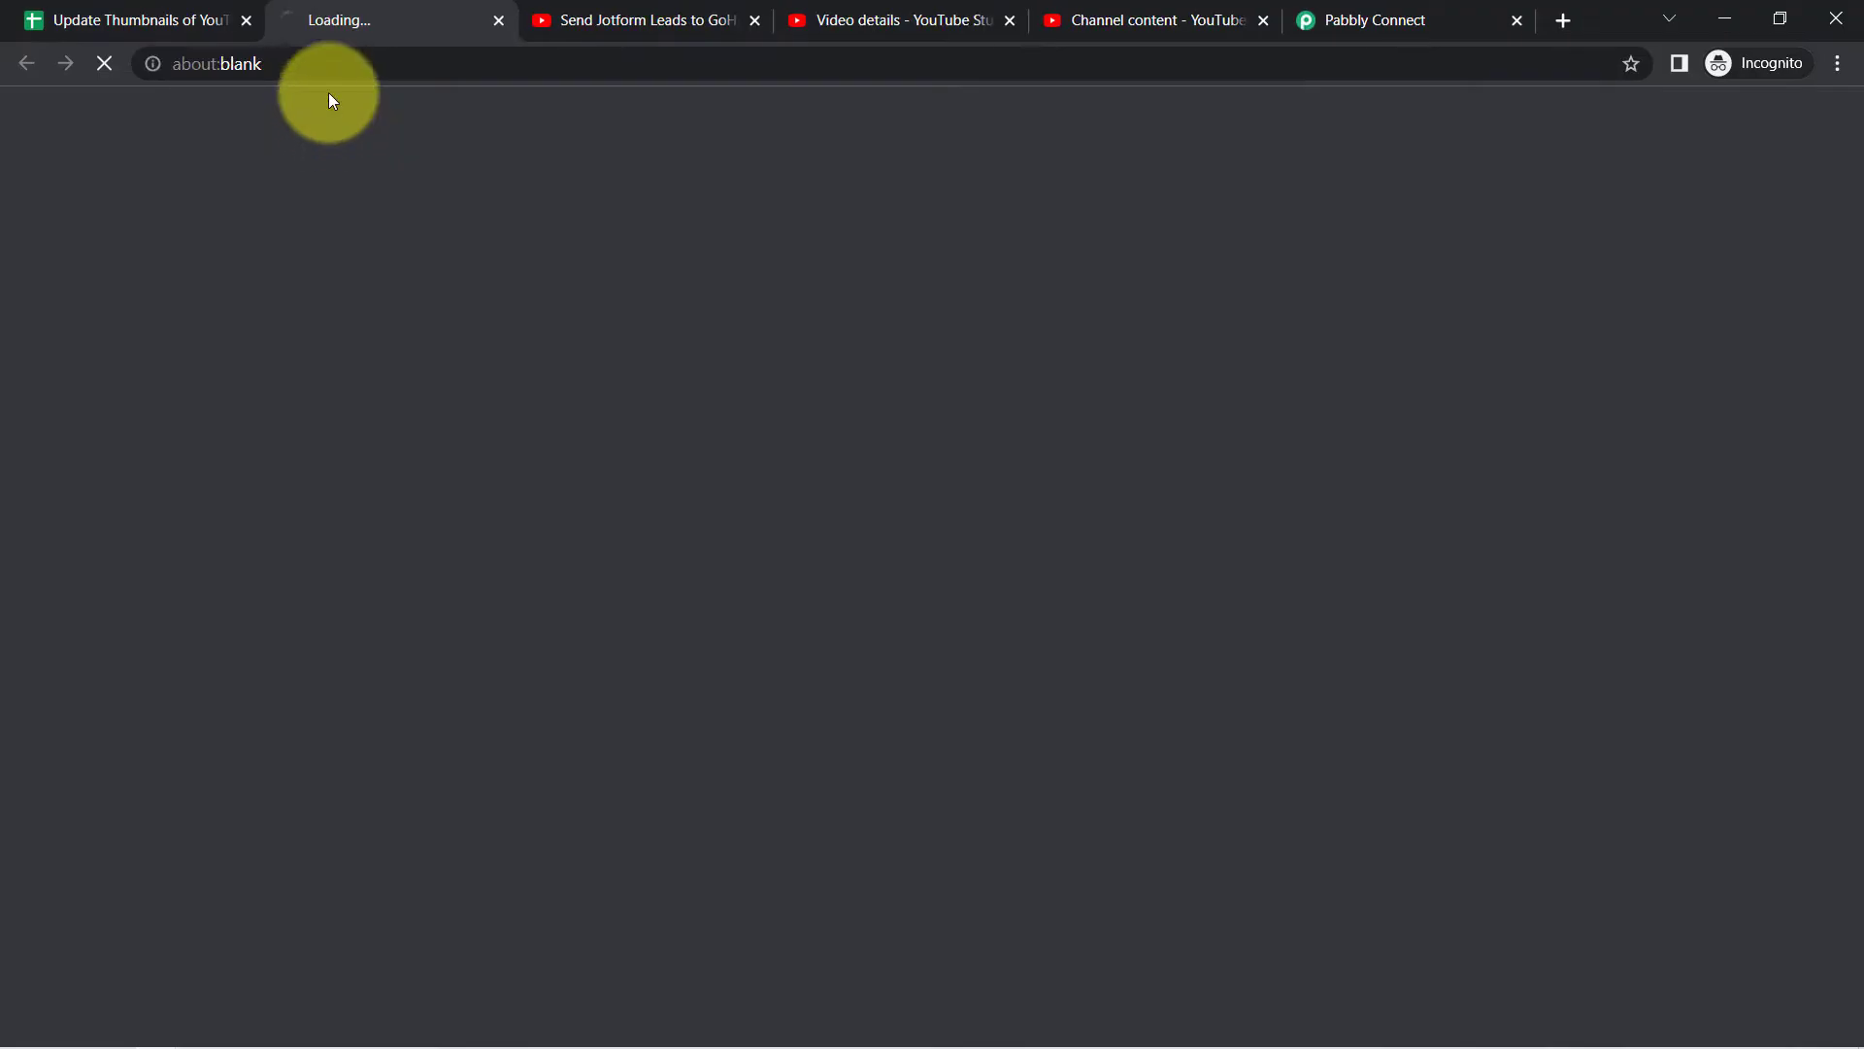
Pause the Jotform video and open the YouTube Studio details pages of both the Jotform and MS Excel videos.
{"action": "left_click", "coordinate": [622, 19]}
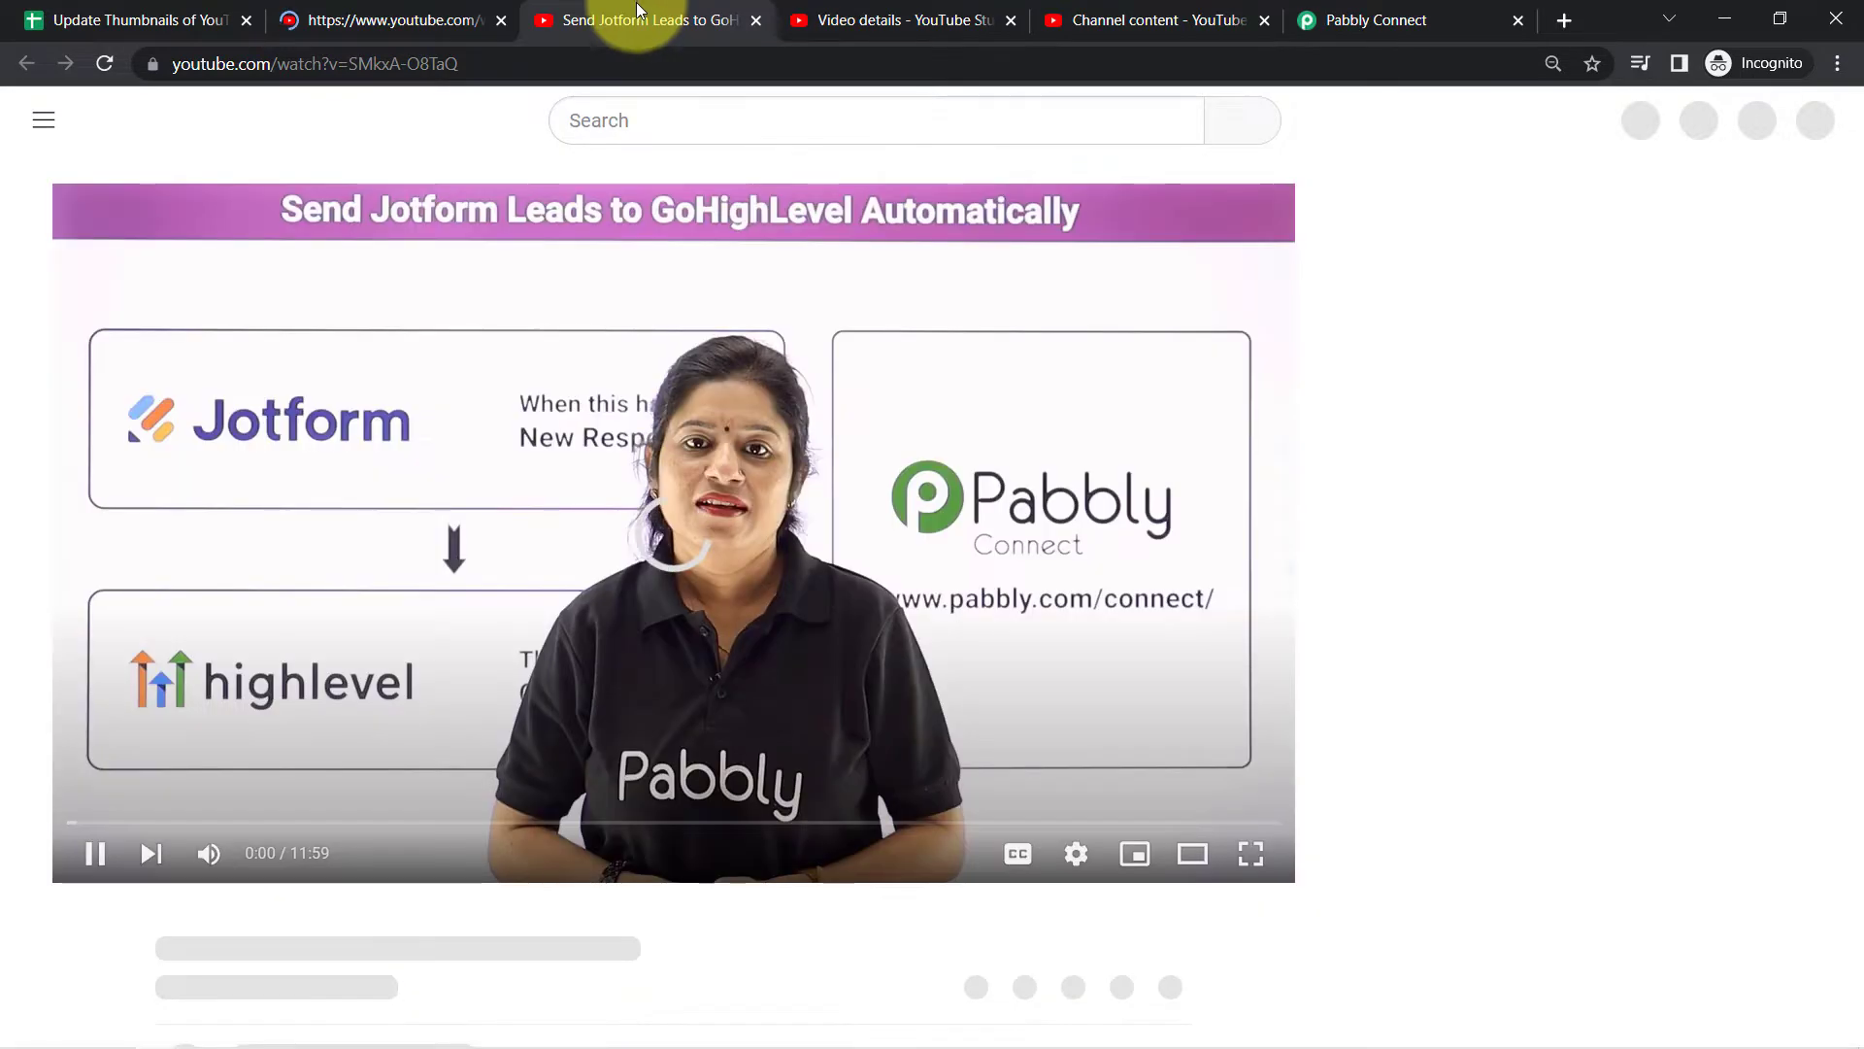
{"action": "left_click", "coordinate": [94, 853]}
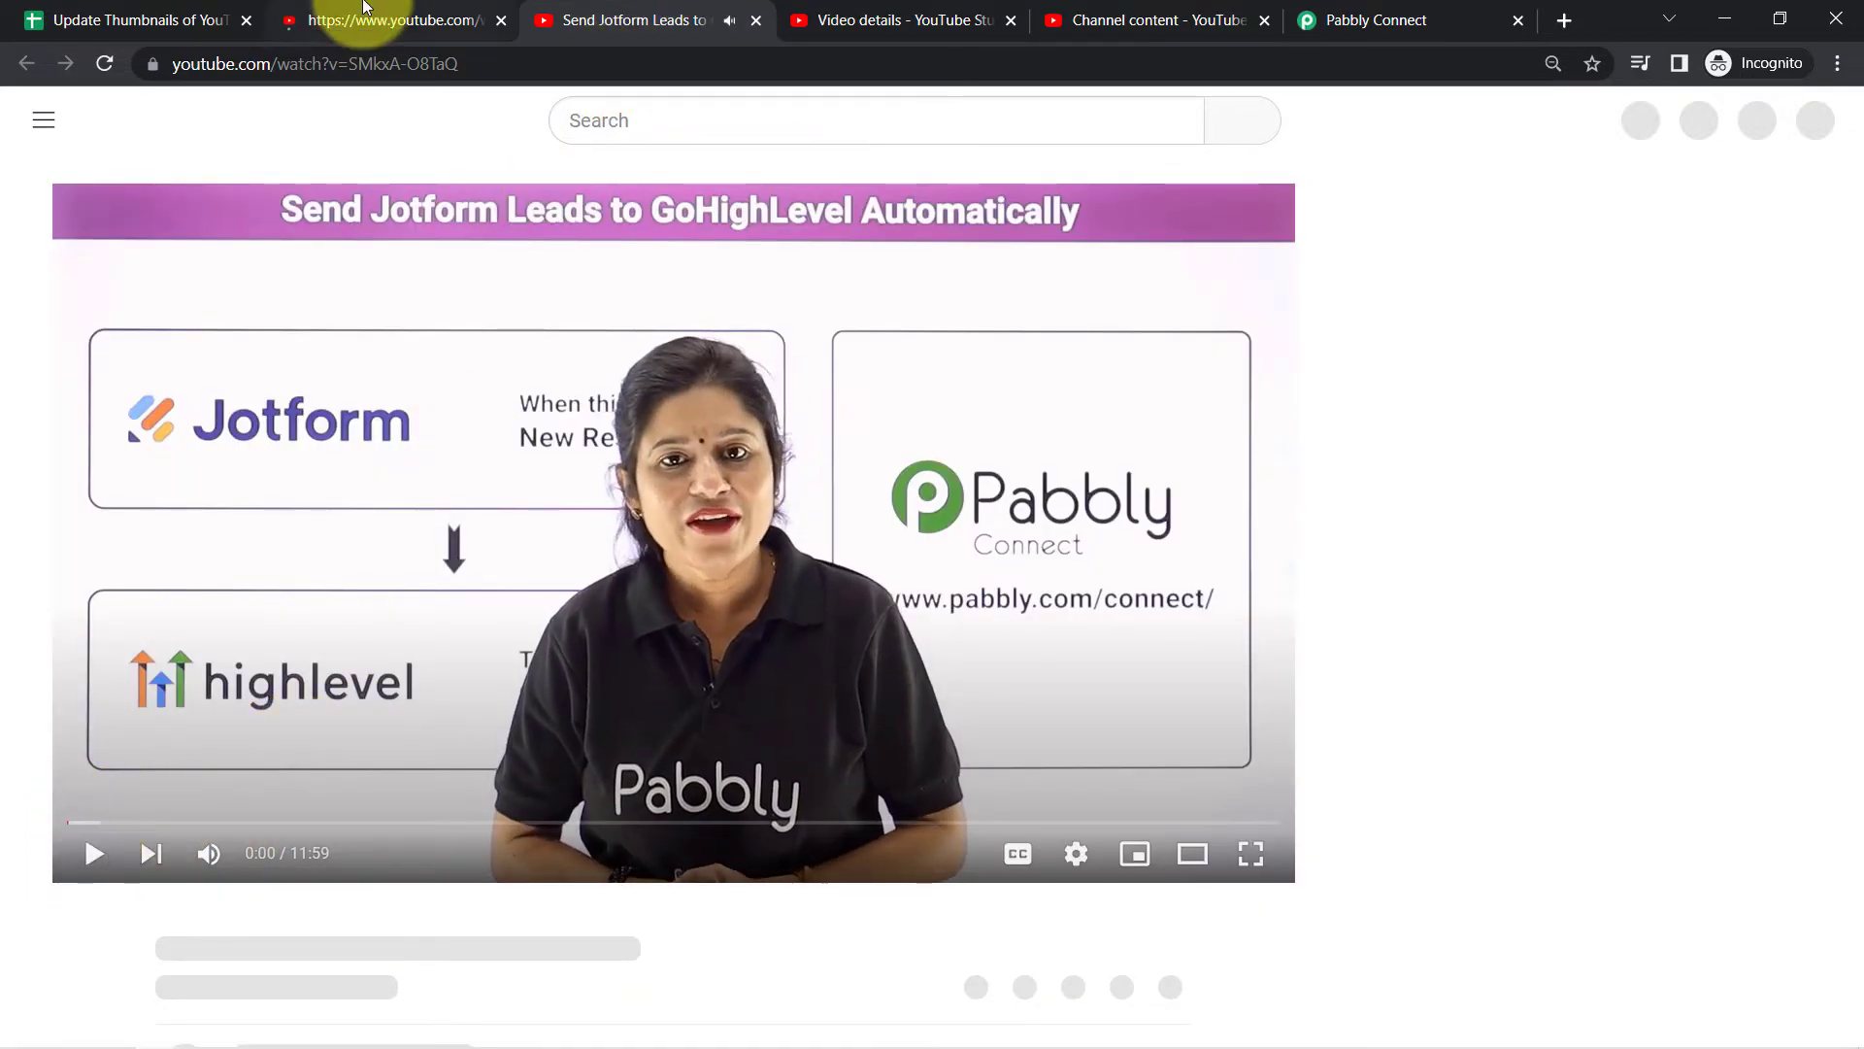
{"action": "left_click", "coordinate": [316, 20]}
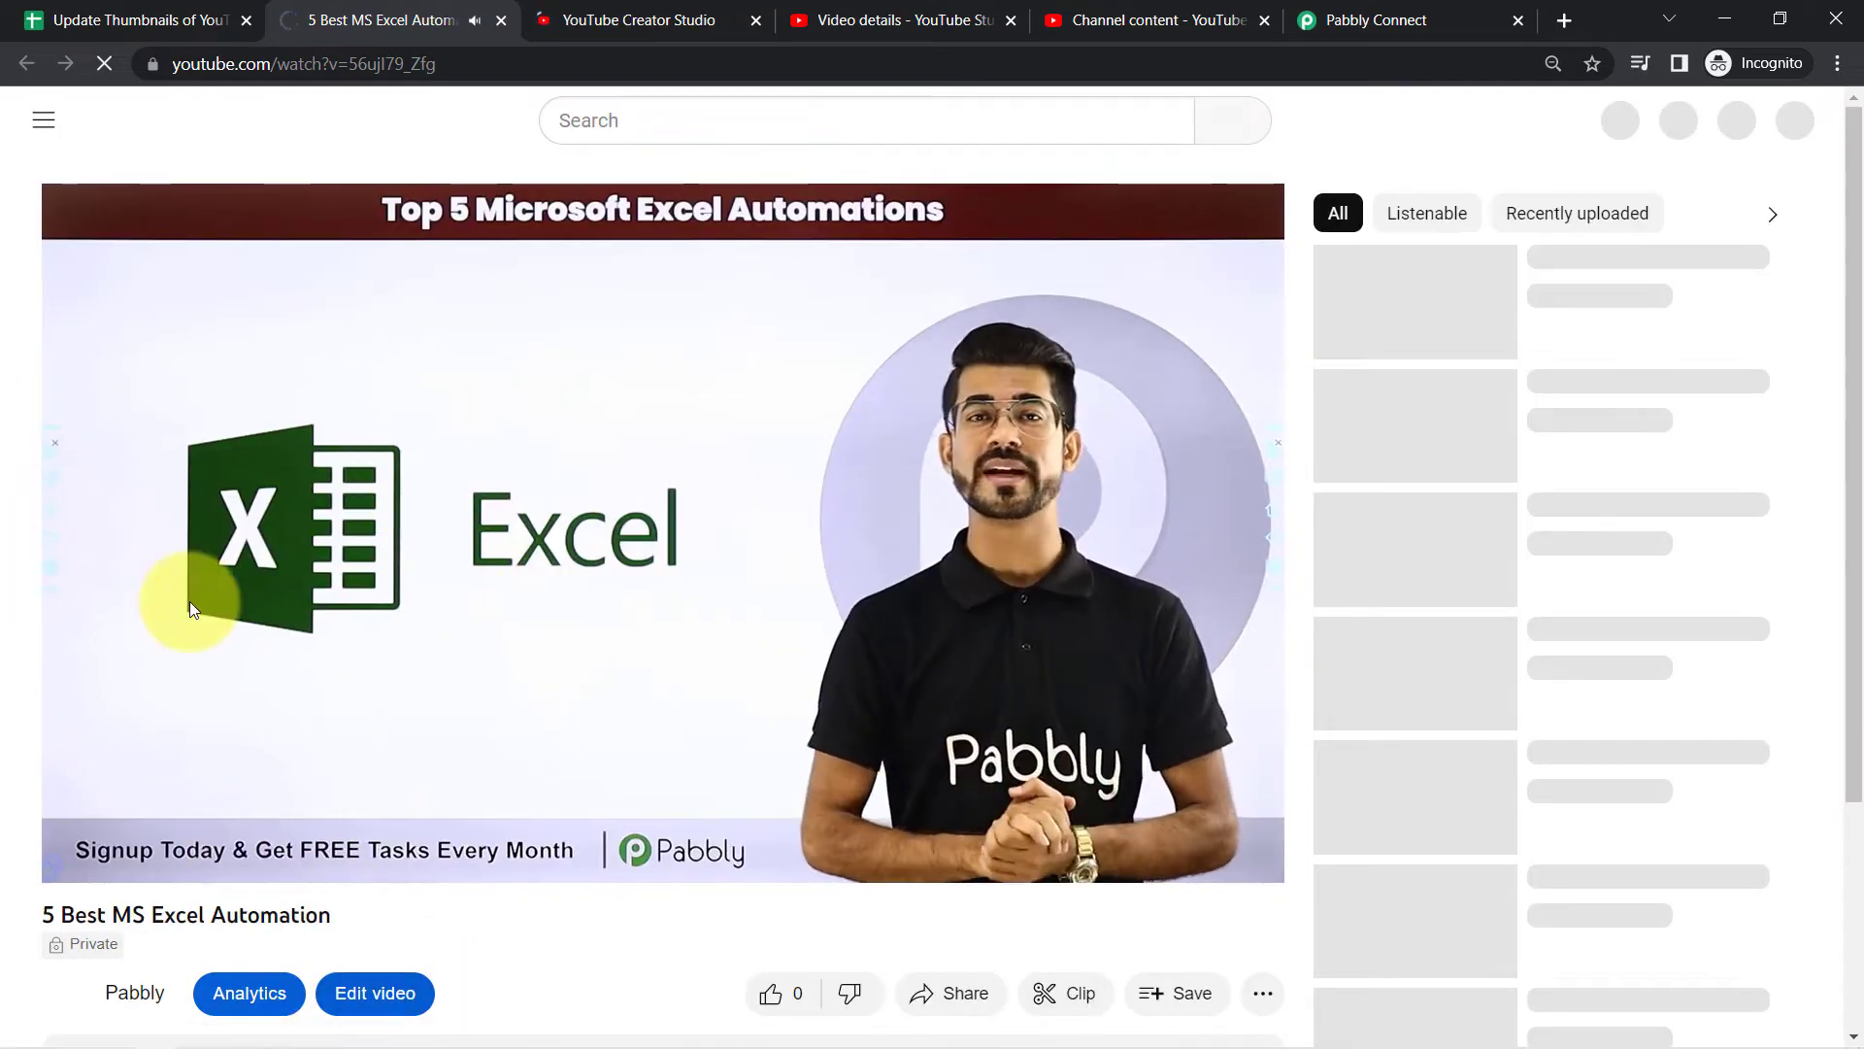
{"action": "left_click", "coordinate": [566, 7]}
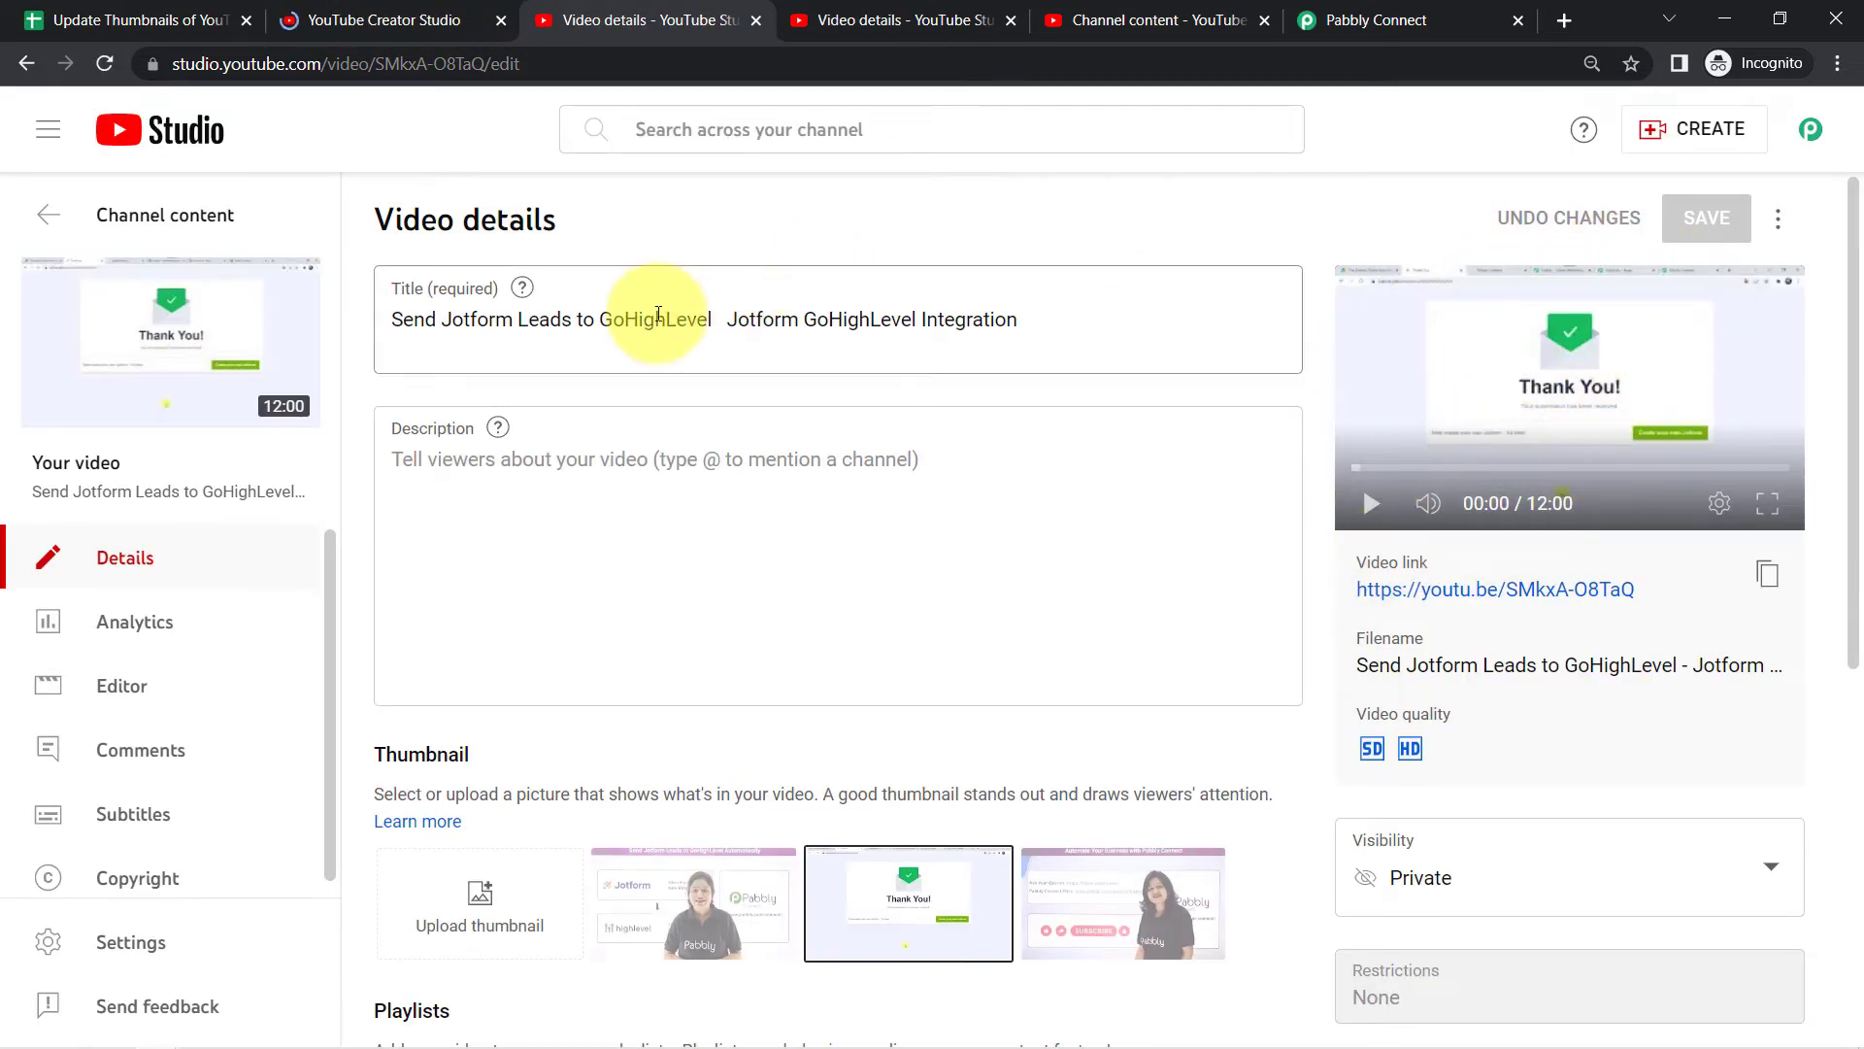
Check the titles and current thumbnails of the Jotform GoHighLevel and 5 Best MS Excel Automation videos in YouTube Studio.
{"action": "left_click_drag", "start_coordinate": [528, 322], "coordinate": [1014, 326]}
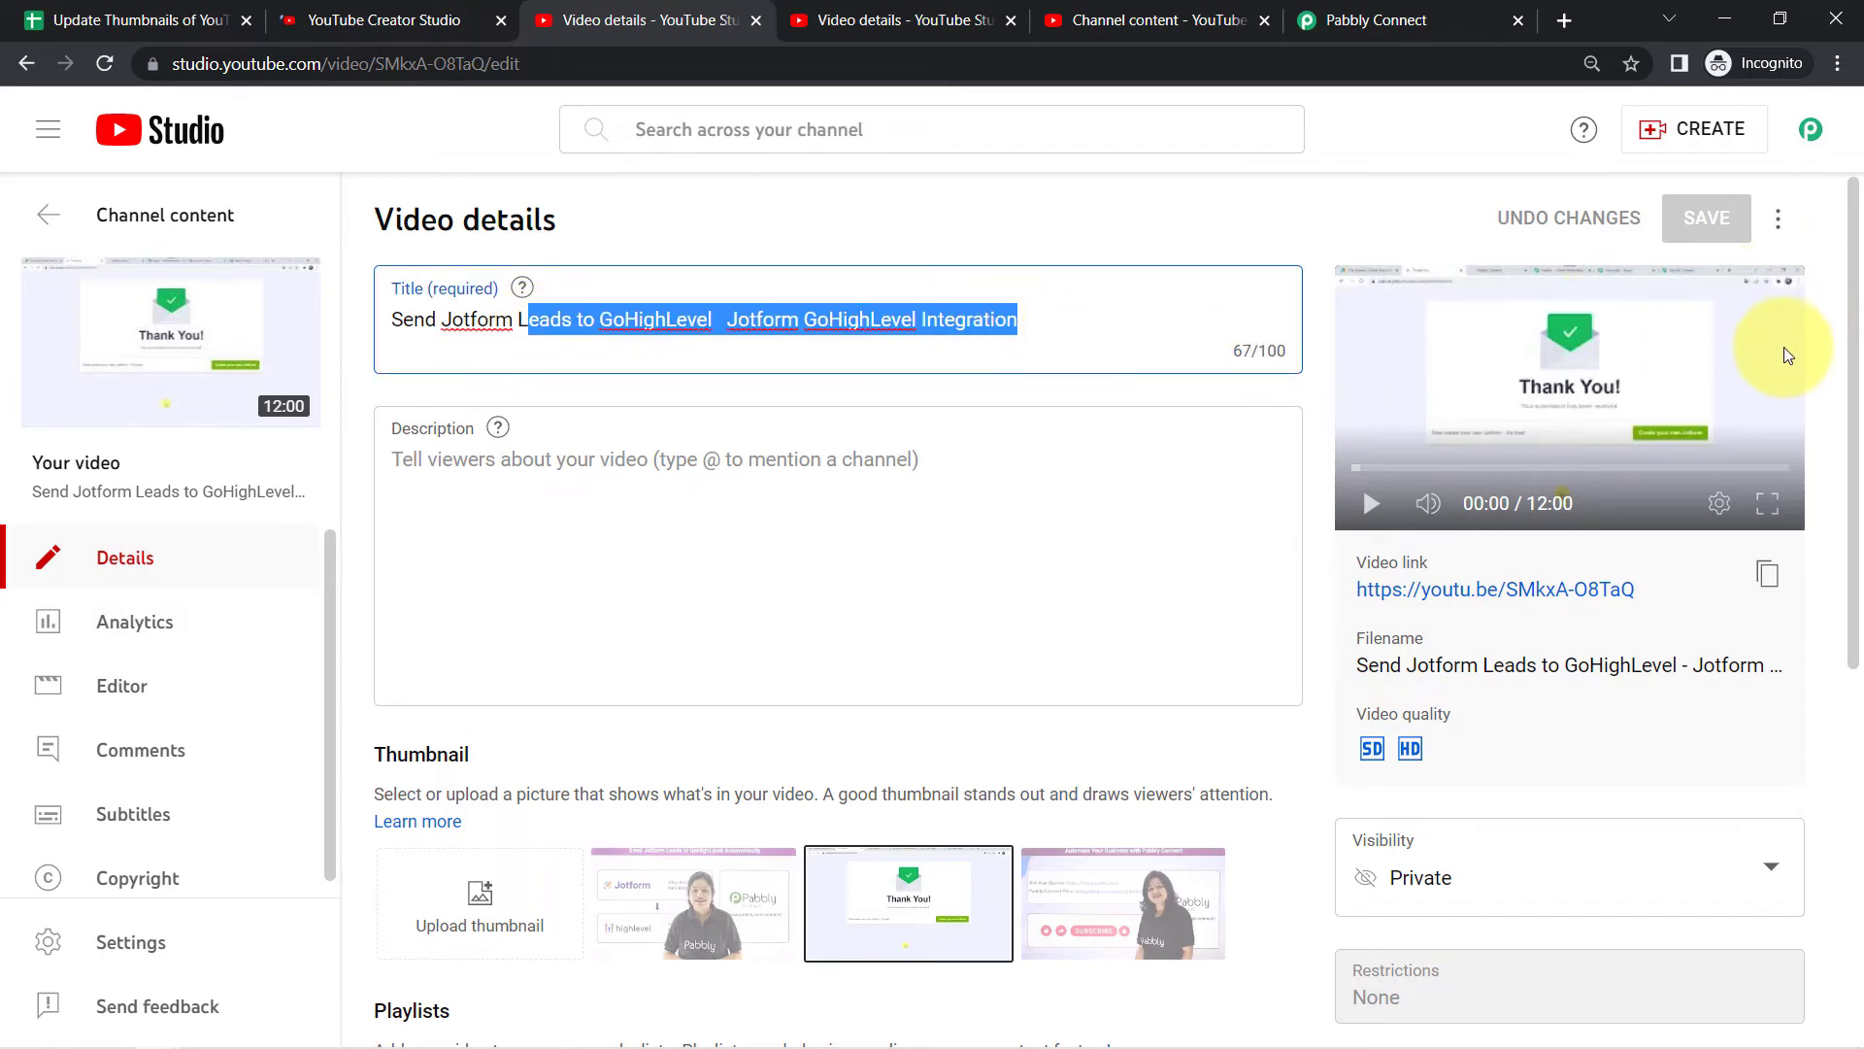
{"action": "left_click", "coordinate": [393, 19]}
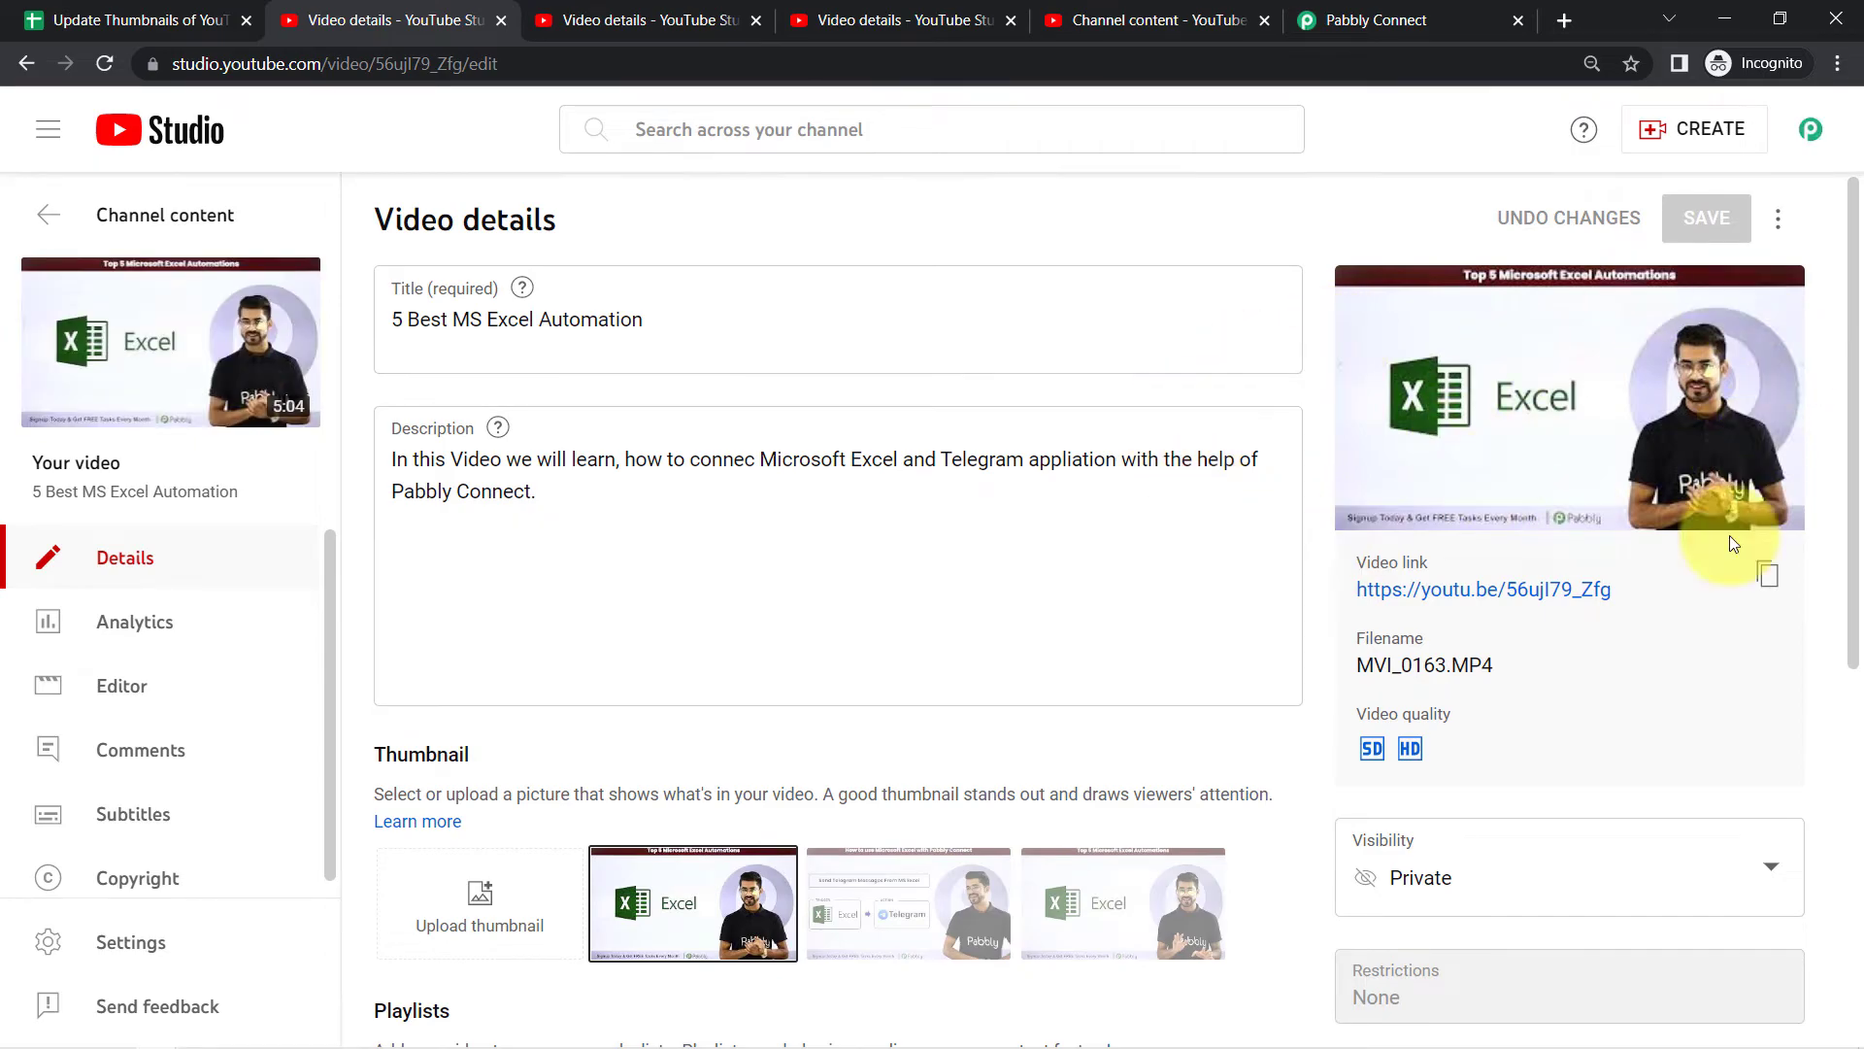
{"action": "left_click_drag", "start_coordinate": [1852, 461], "coordinate": [1836, 625]}
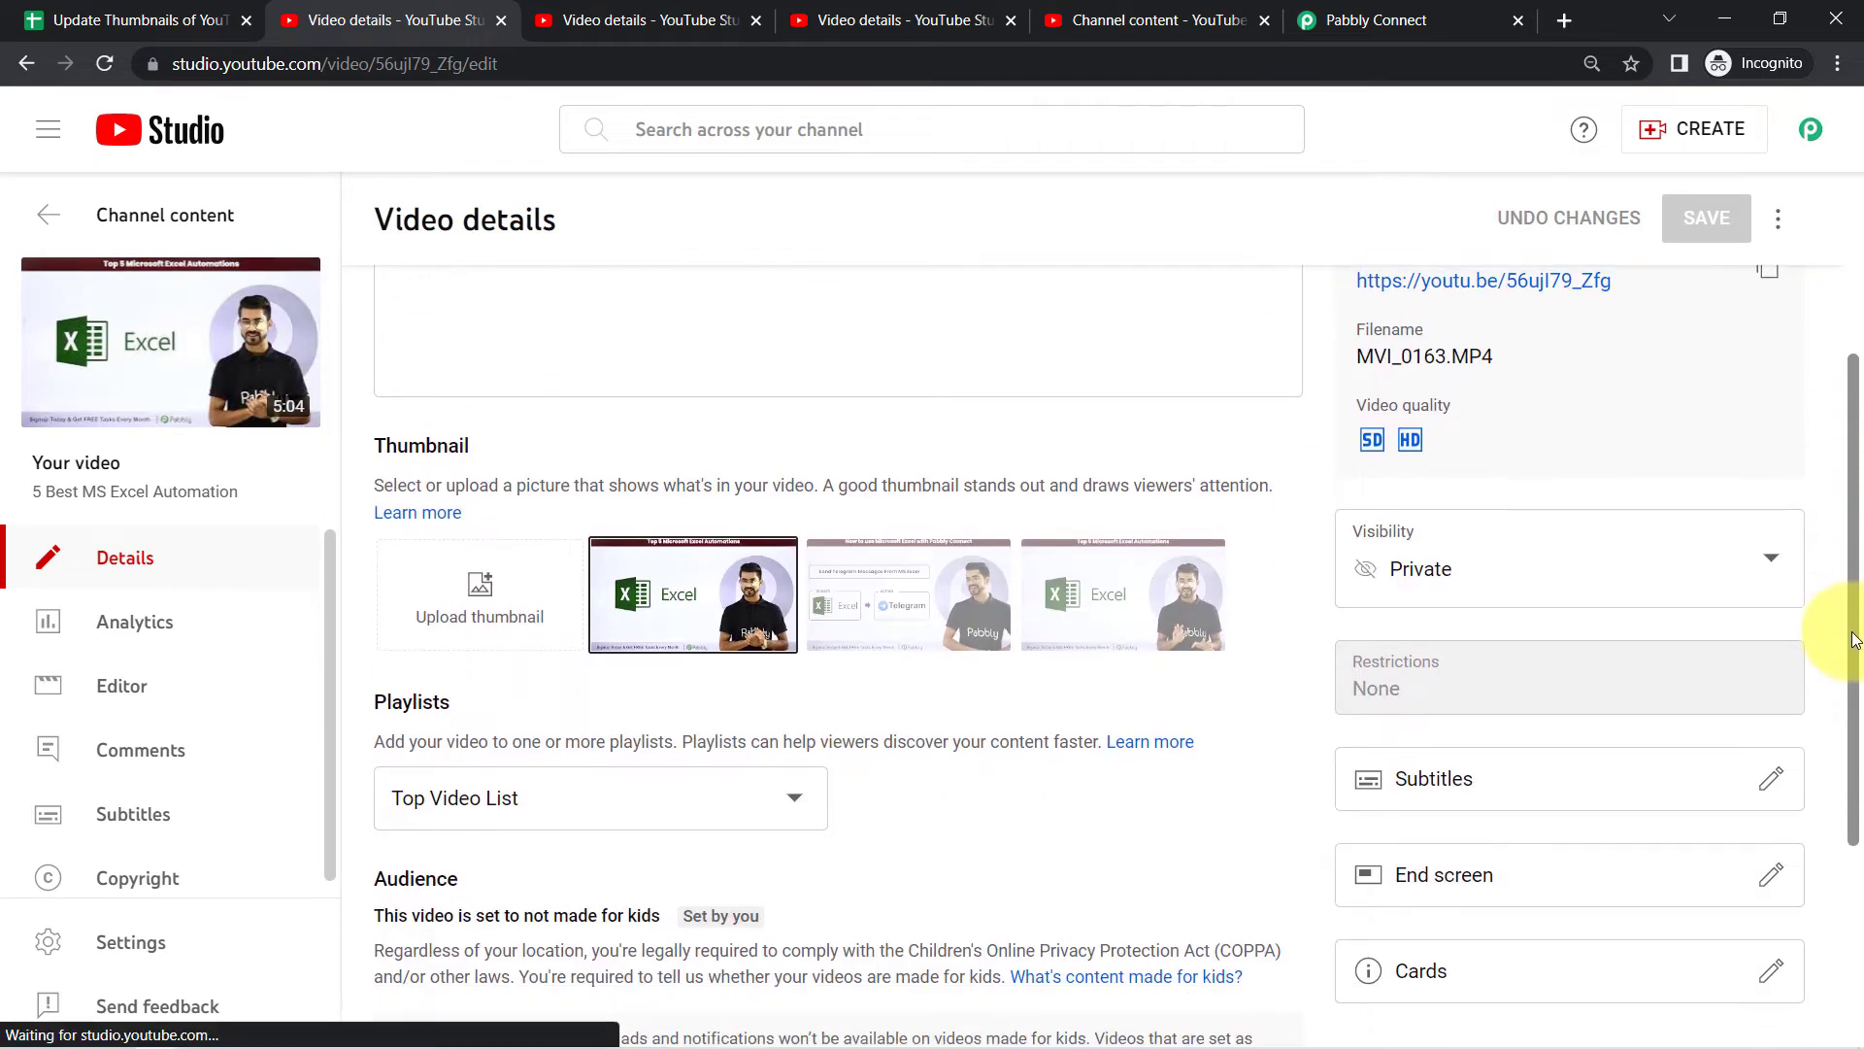
{"action": "left_click_drag", "start_coordinate": [1835, 499], "coordinate": [1835, 292]}
Return to the Google Sheets spreadsheet and send all its data through the Pabbly Connect Webhooks extension.
{"action": "left_click", "coordinate": [143, 12]}
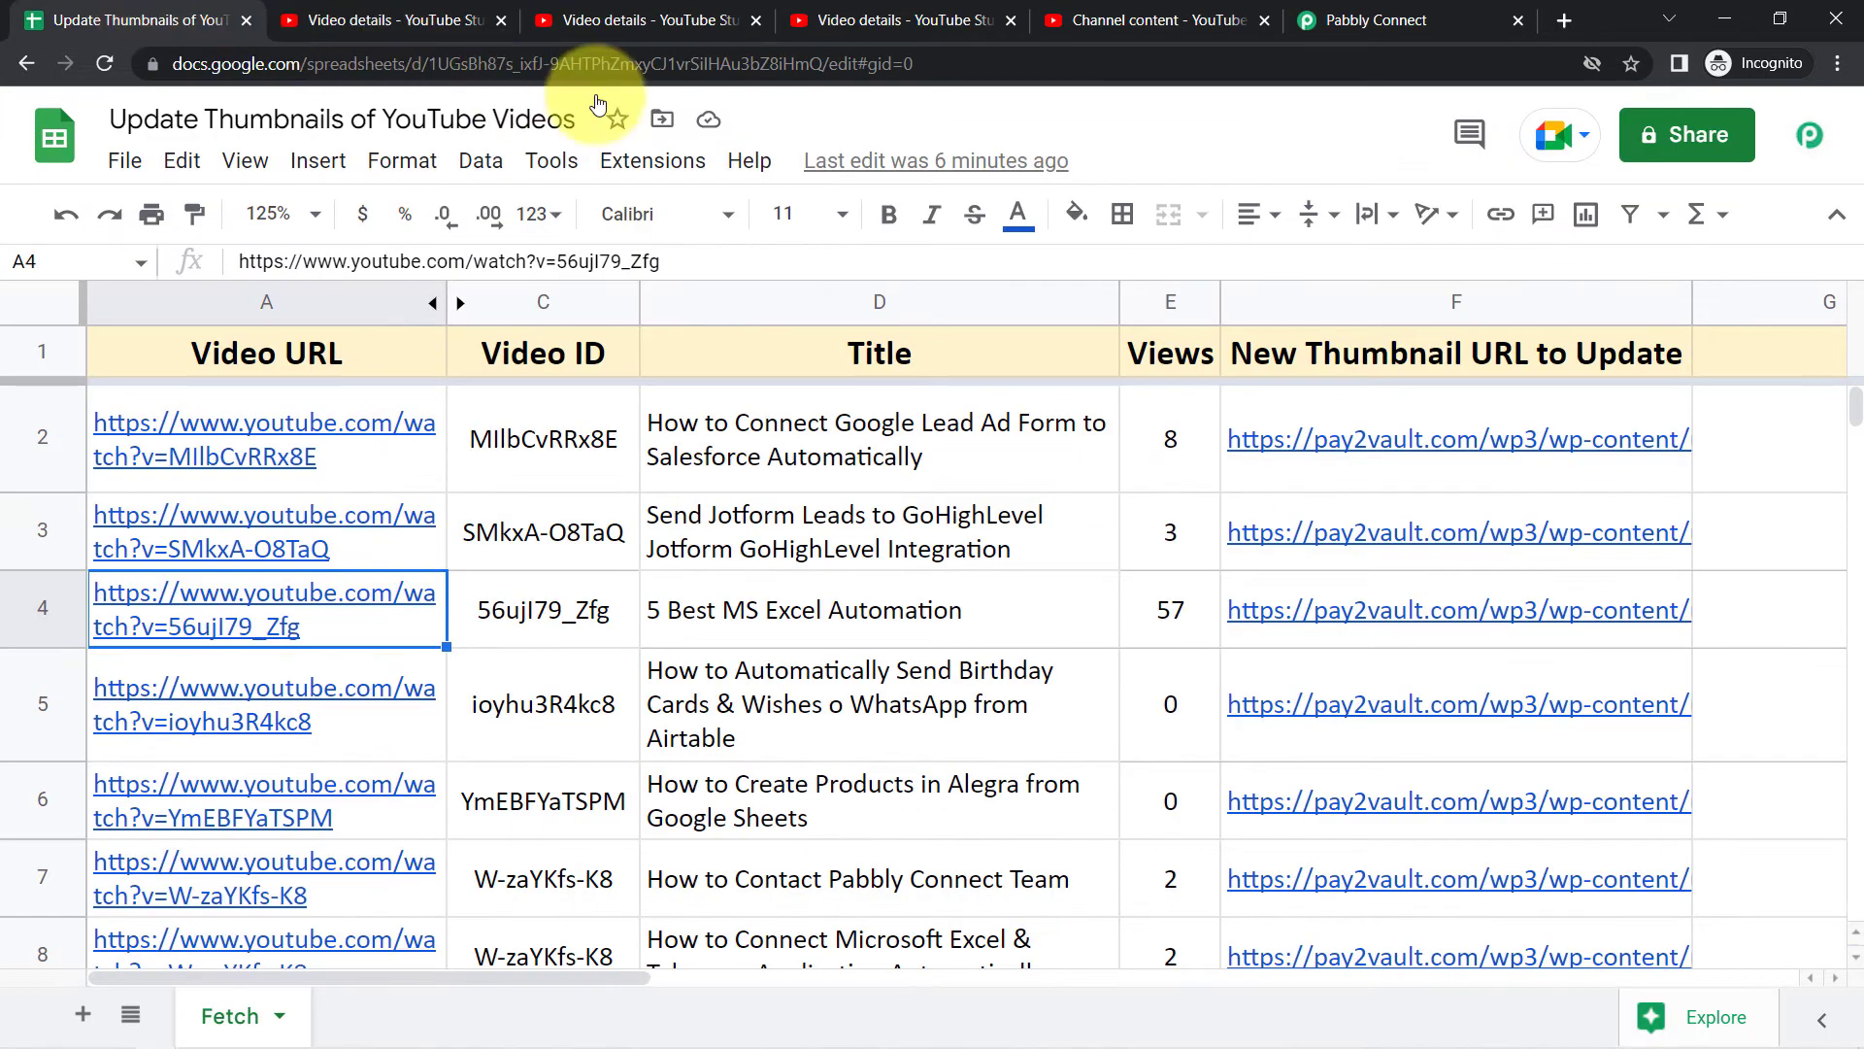
{"action": "left_click", "coordinate": [652, 160]}
{"action": "mouse_move", "coordinate": [777, 555]}
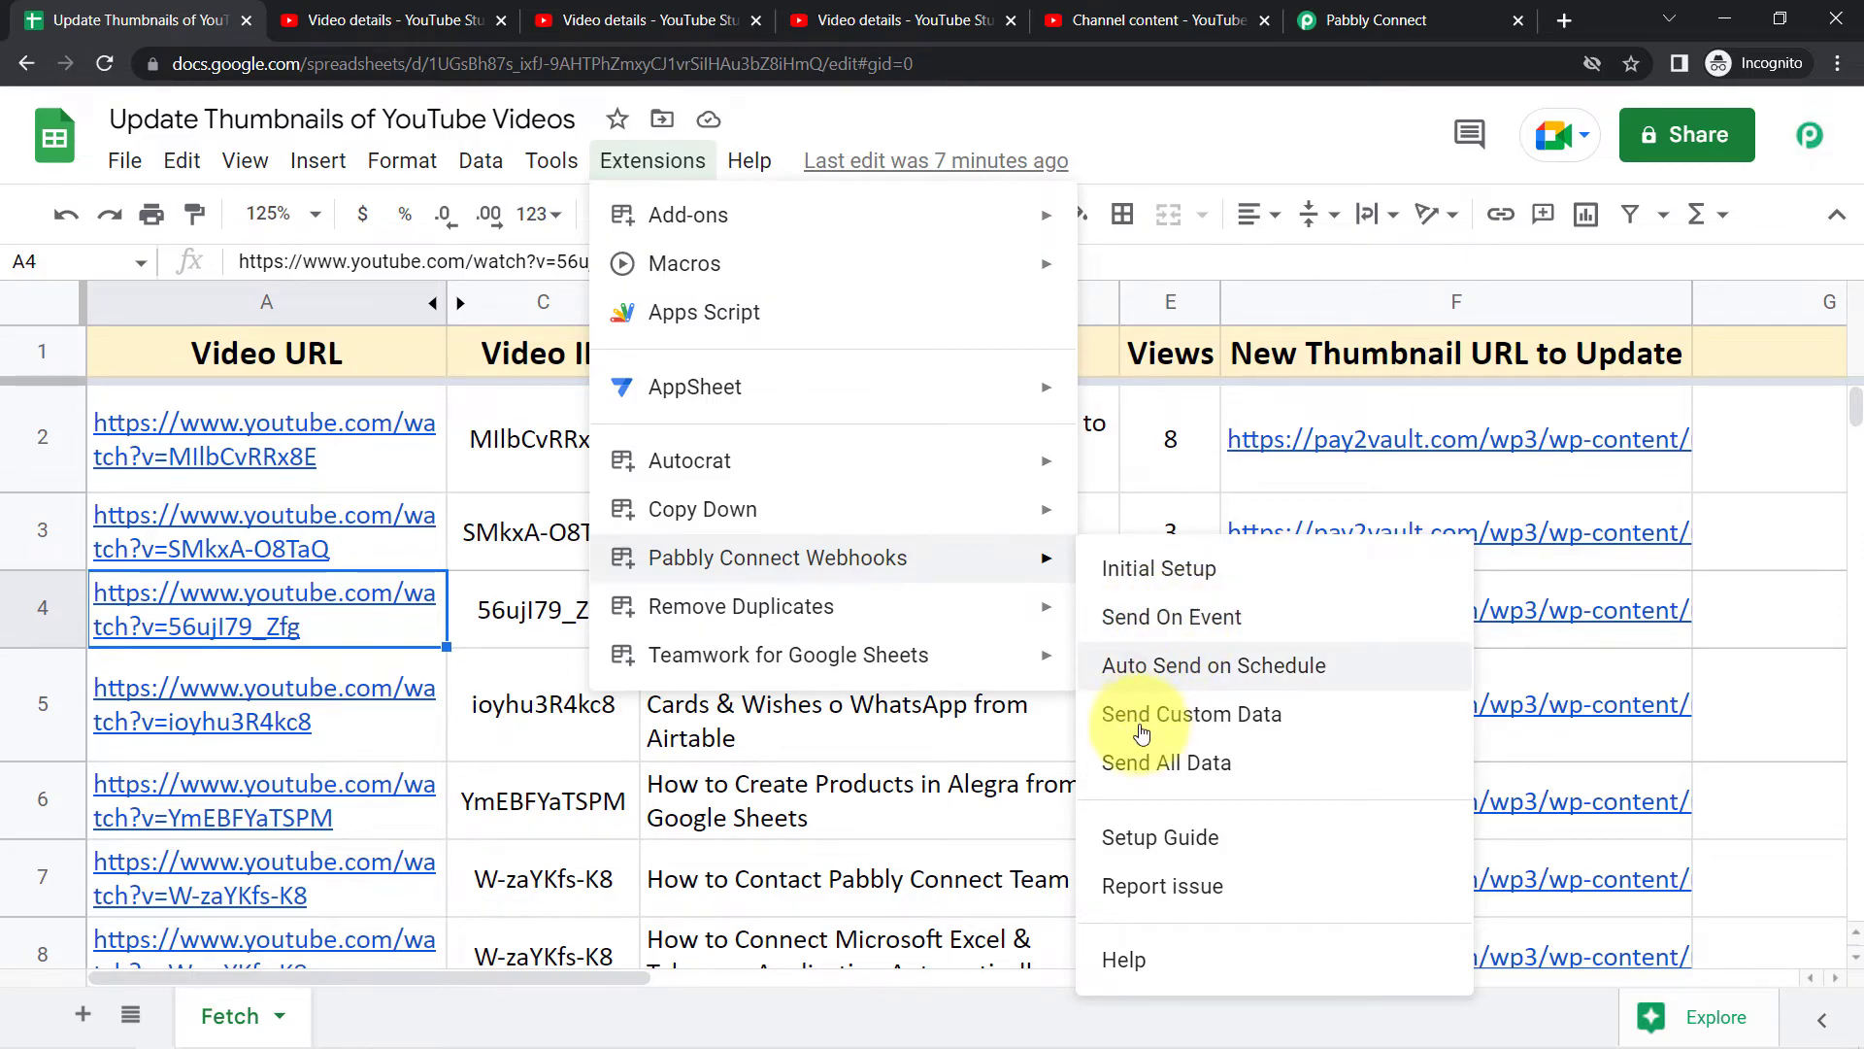
{"action": "left_click", "coordinate": [1142, 767]}
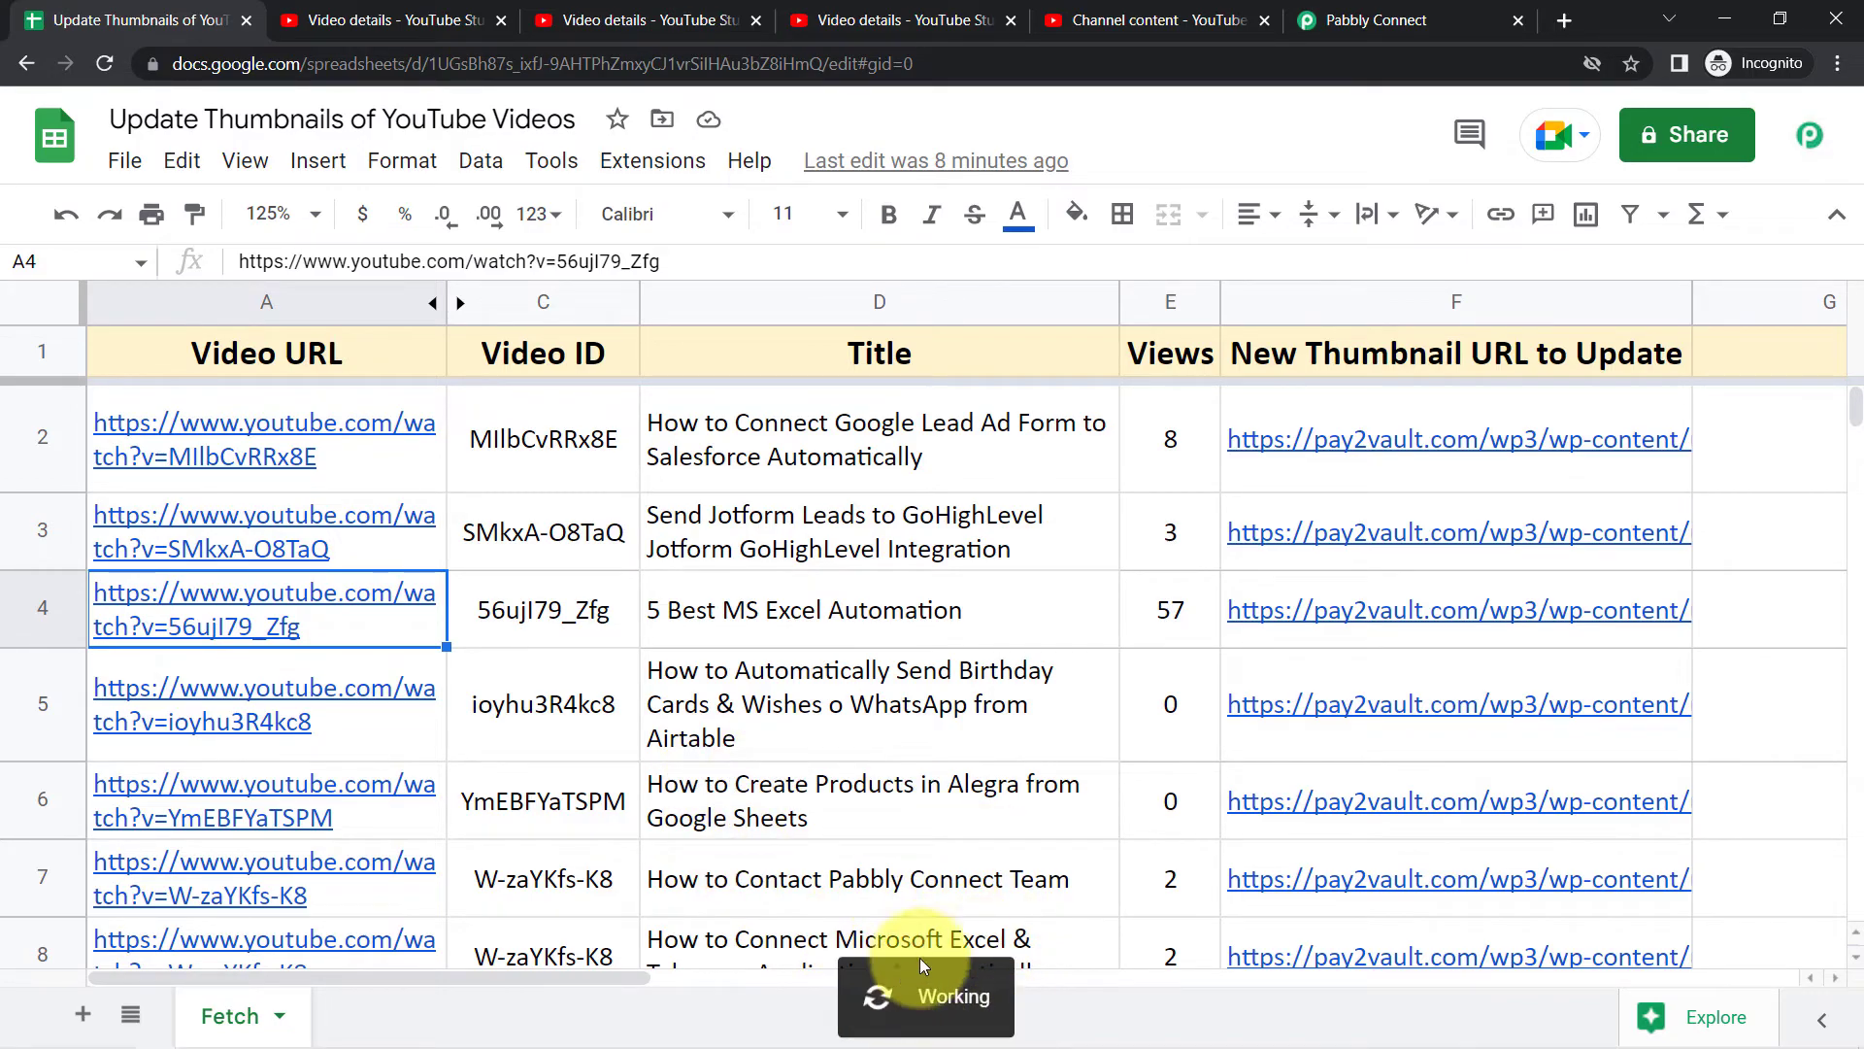
Reload the YouTube Studio details pages of the MS Excel and Jotform videos and check the Excel video's thumbnail.
{"action": "left_click", "coordinate": [467, 15]}
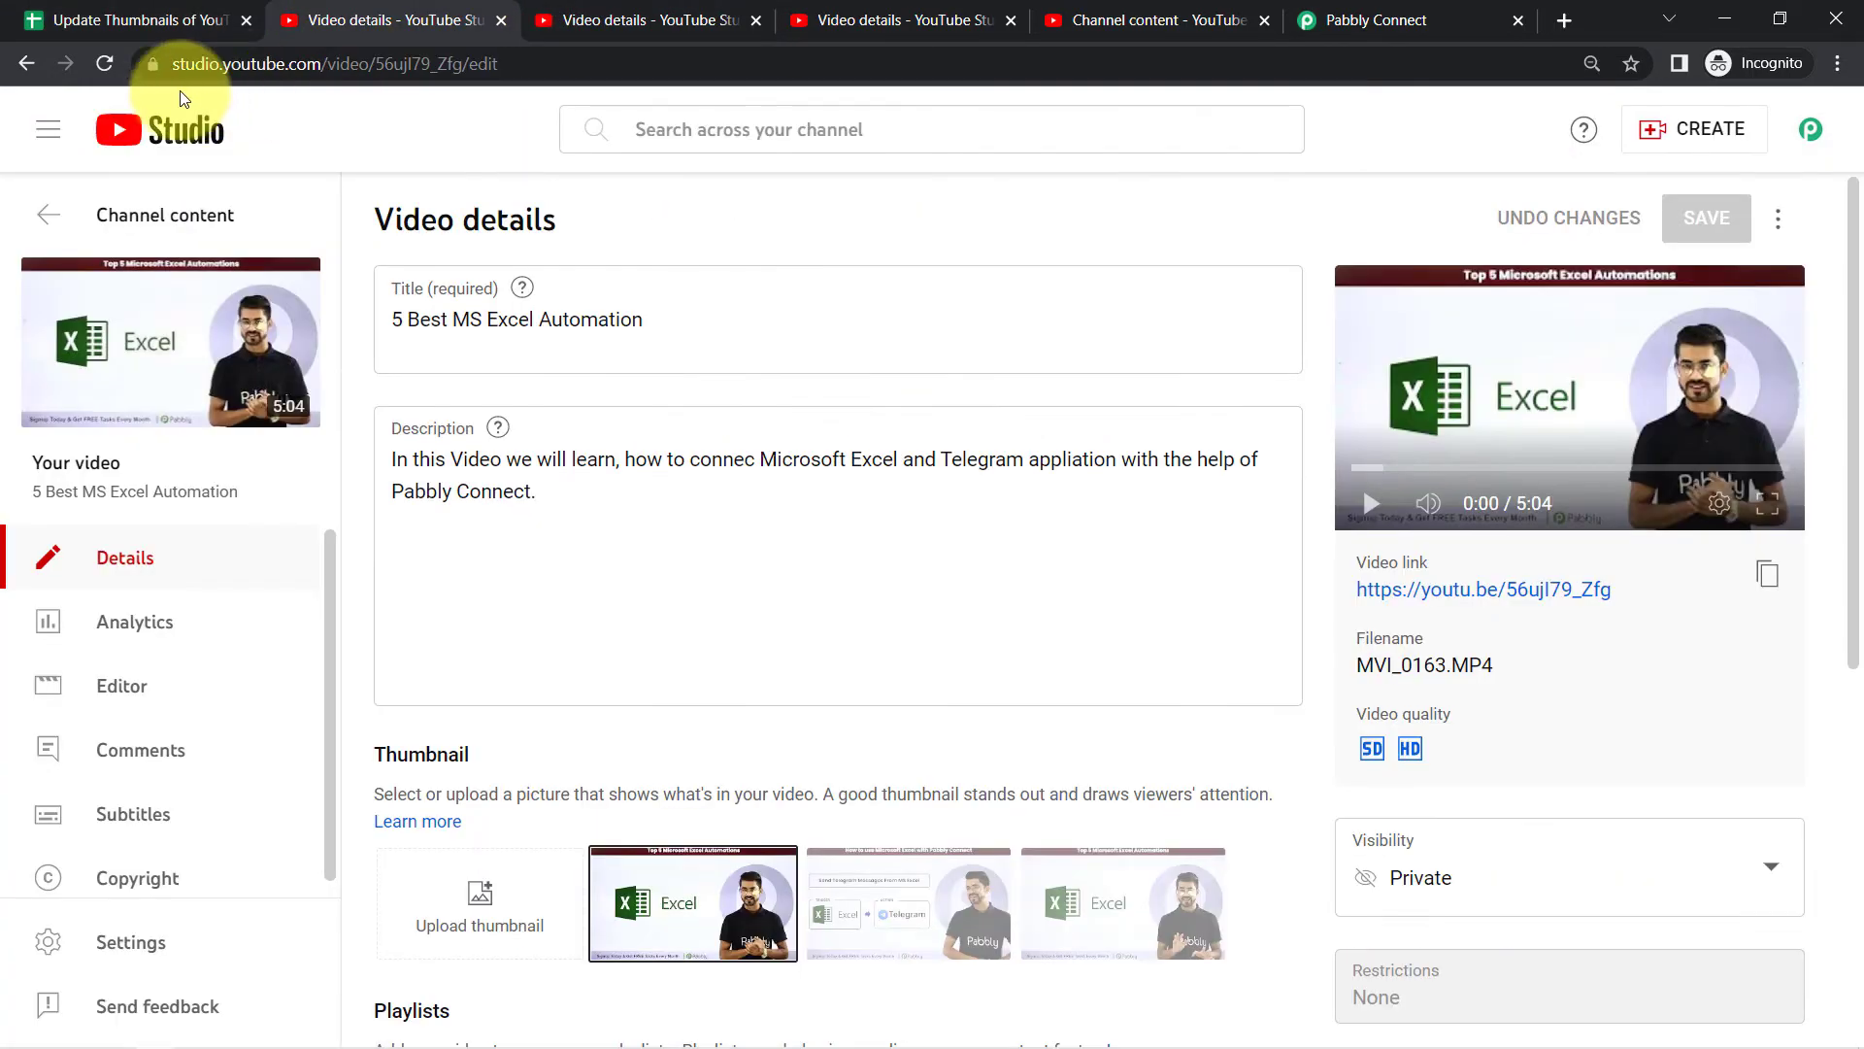
{"action": "left_click", "coordinate": [105, 63]}
{"action": "left_click", "coordinate": [603, 20]}
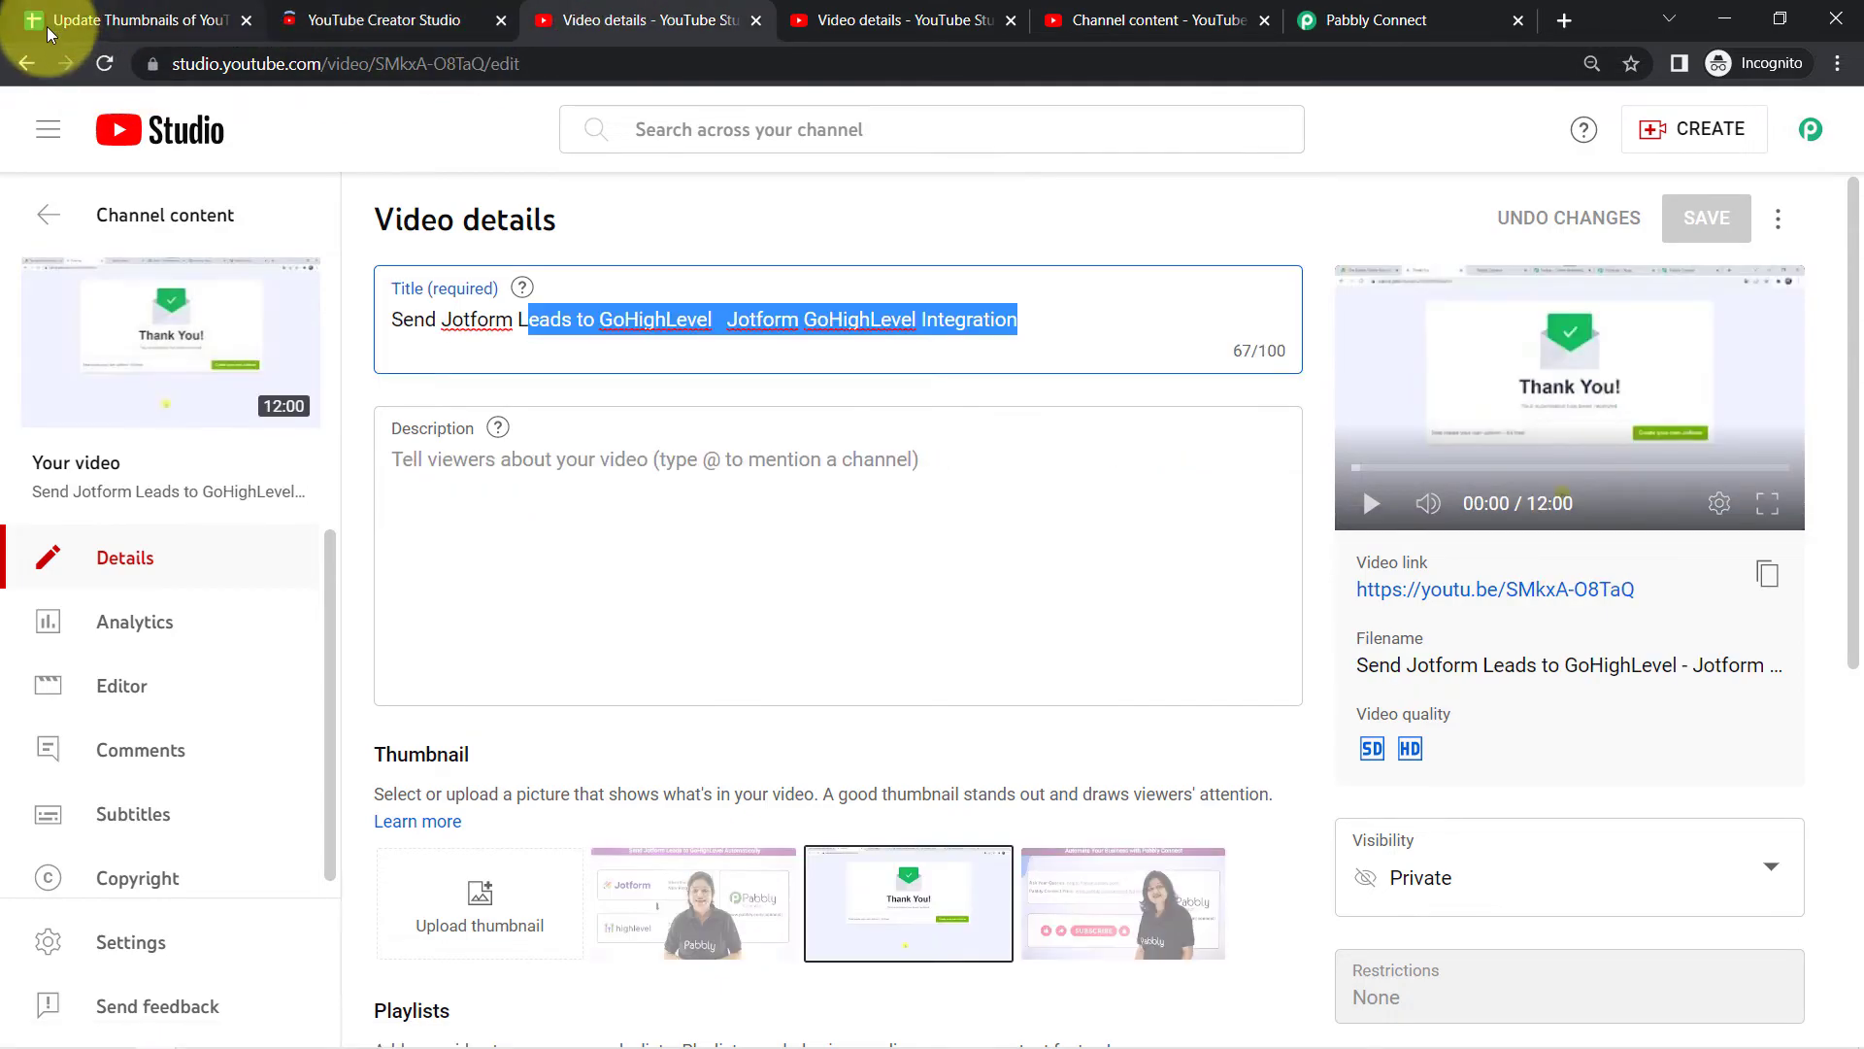
{"action": "left_click", "coordinate": [104, 63]}
{"action": "left_click", "coordinate": [322, 9]}
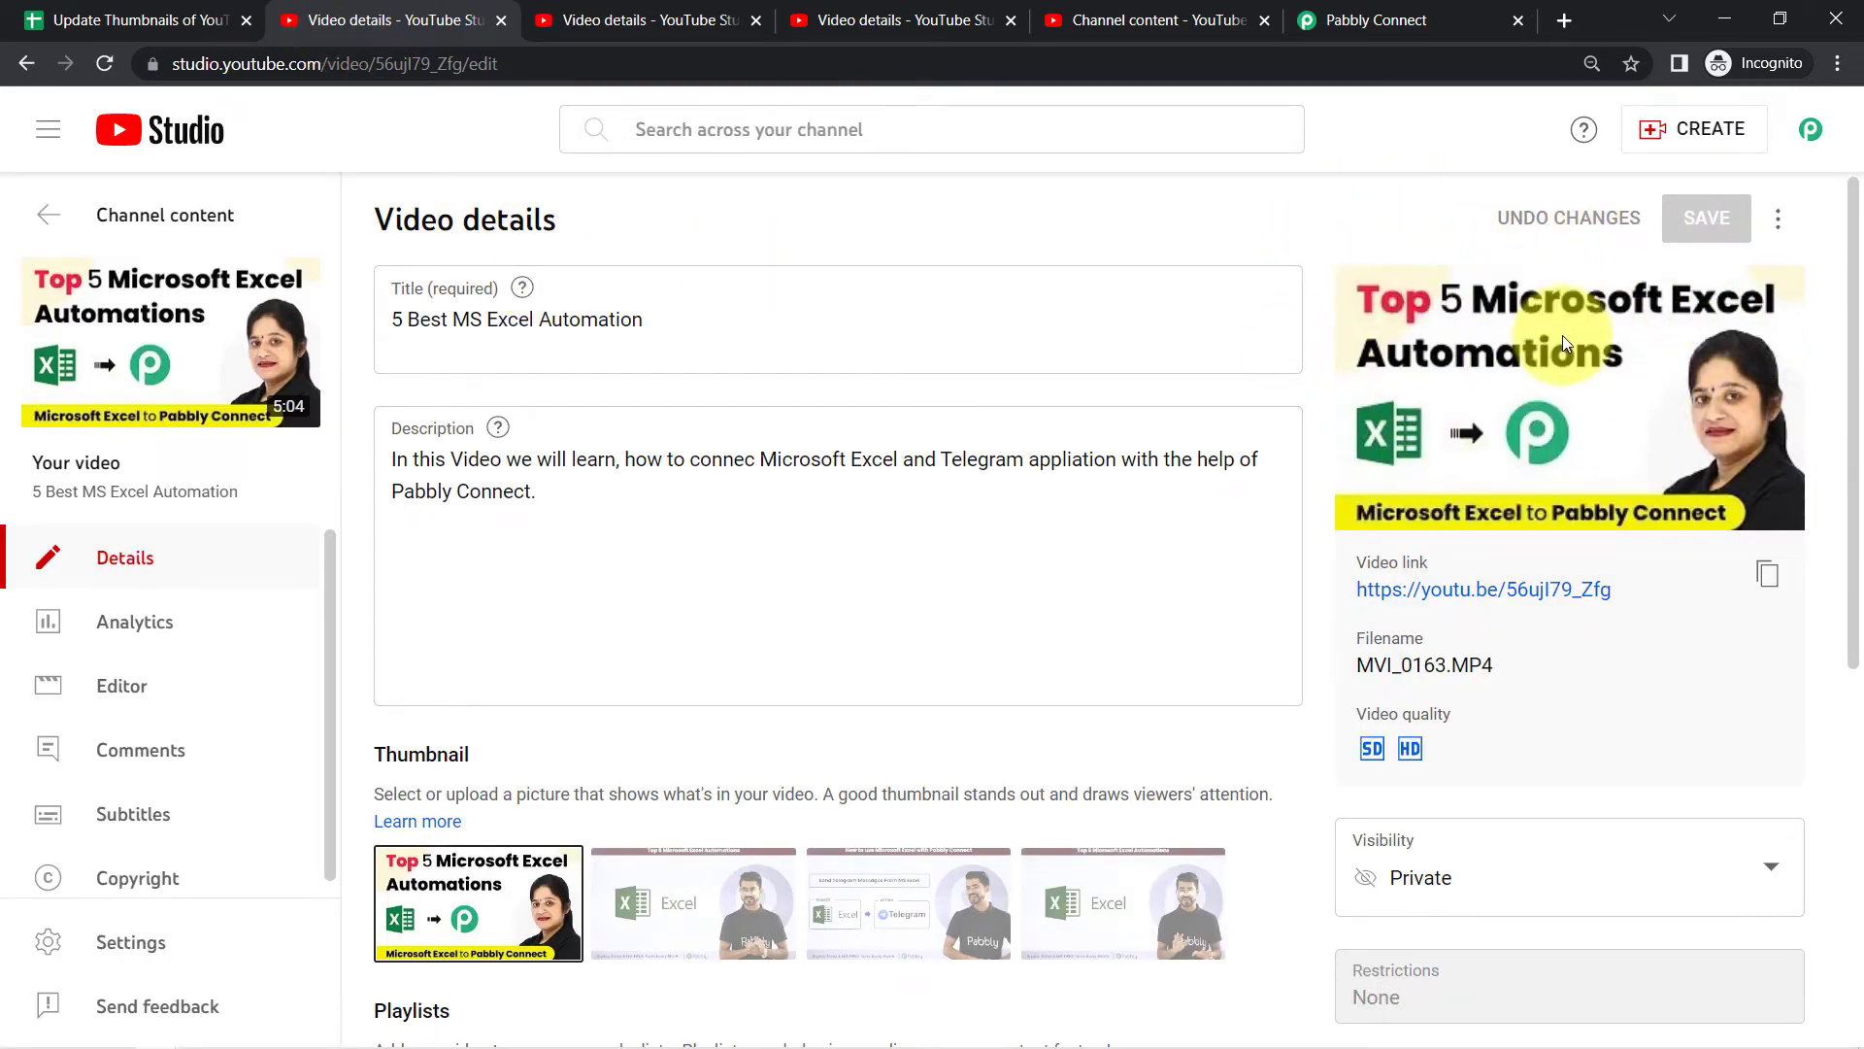
{"action": "mouse_move", "coordinate": [1472, 306]}
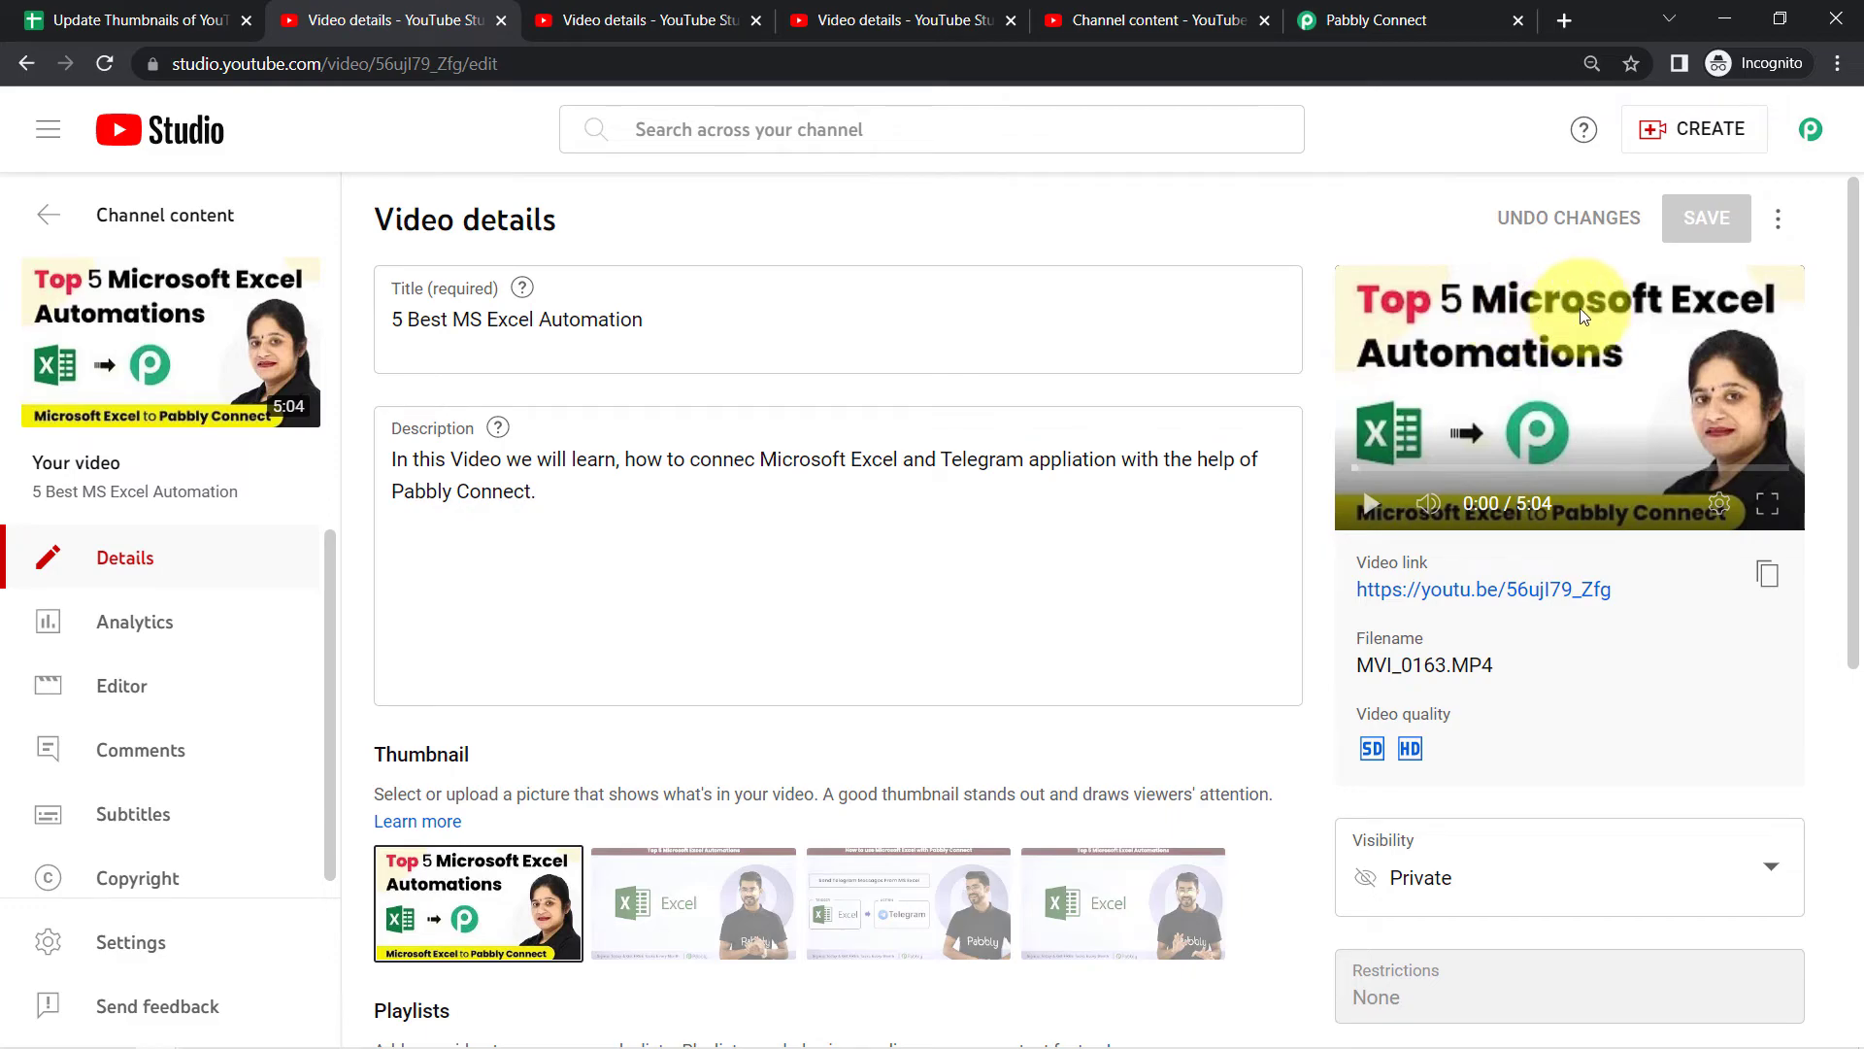
Return to Google Sheets and examine the thumbnail images linked for the MS Excel Automation video and the WhatsApp birthday cards video.
{"action": "left_click", "coordinate": [116, 20]}
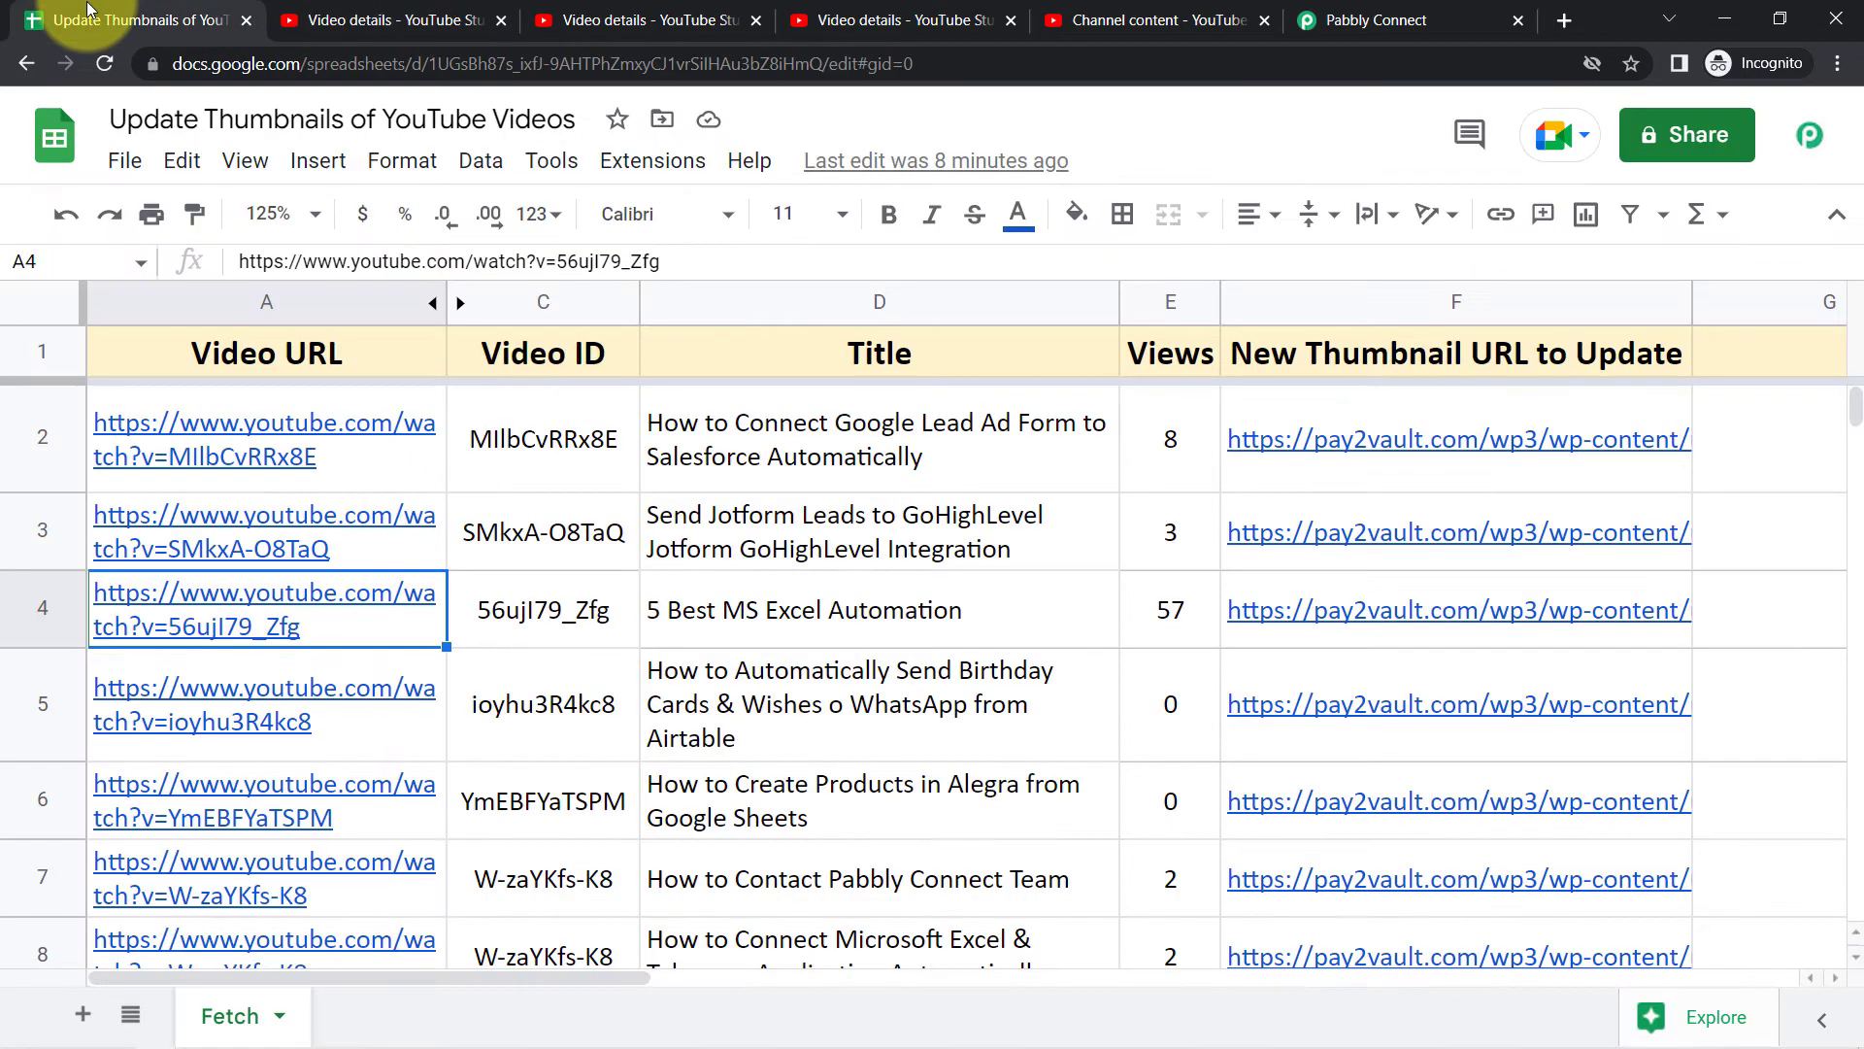
{"action": "left_click", "coordinate": [908, 561]}
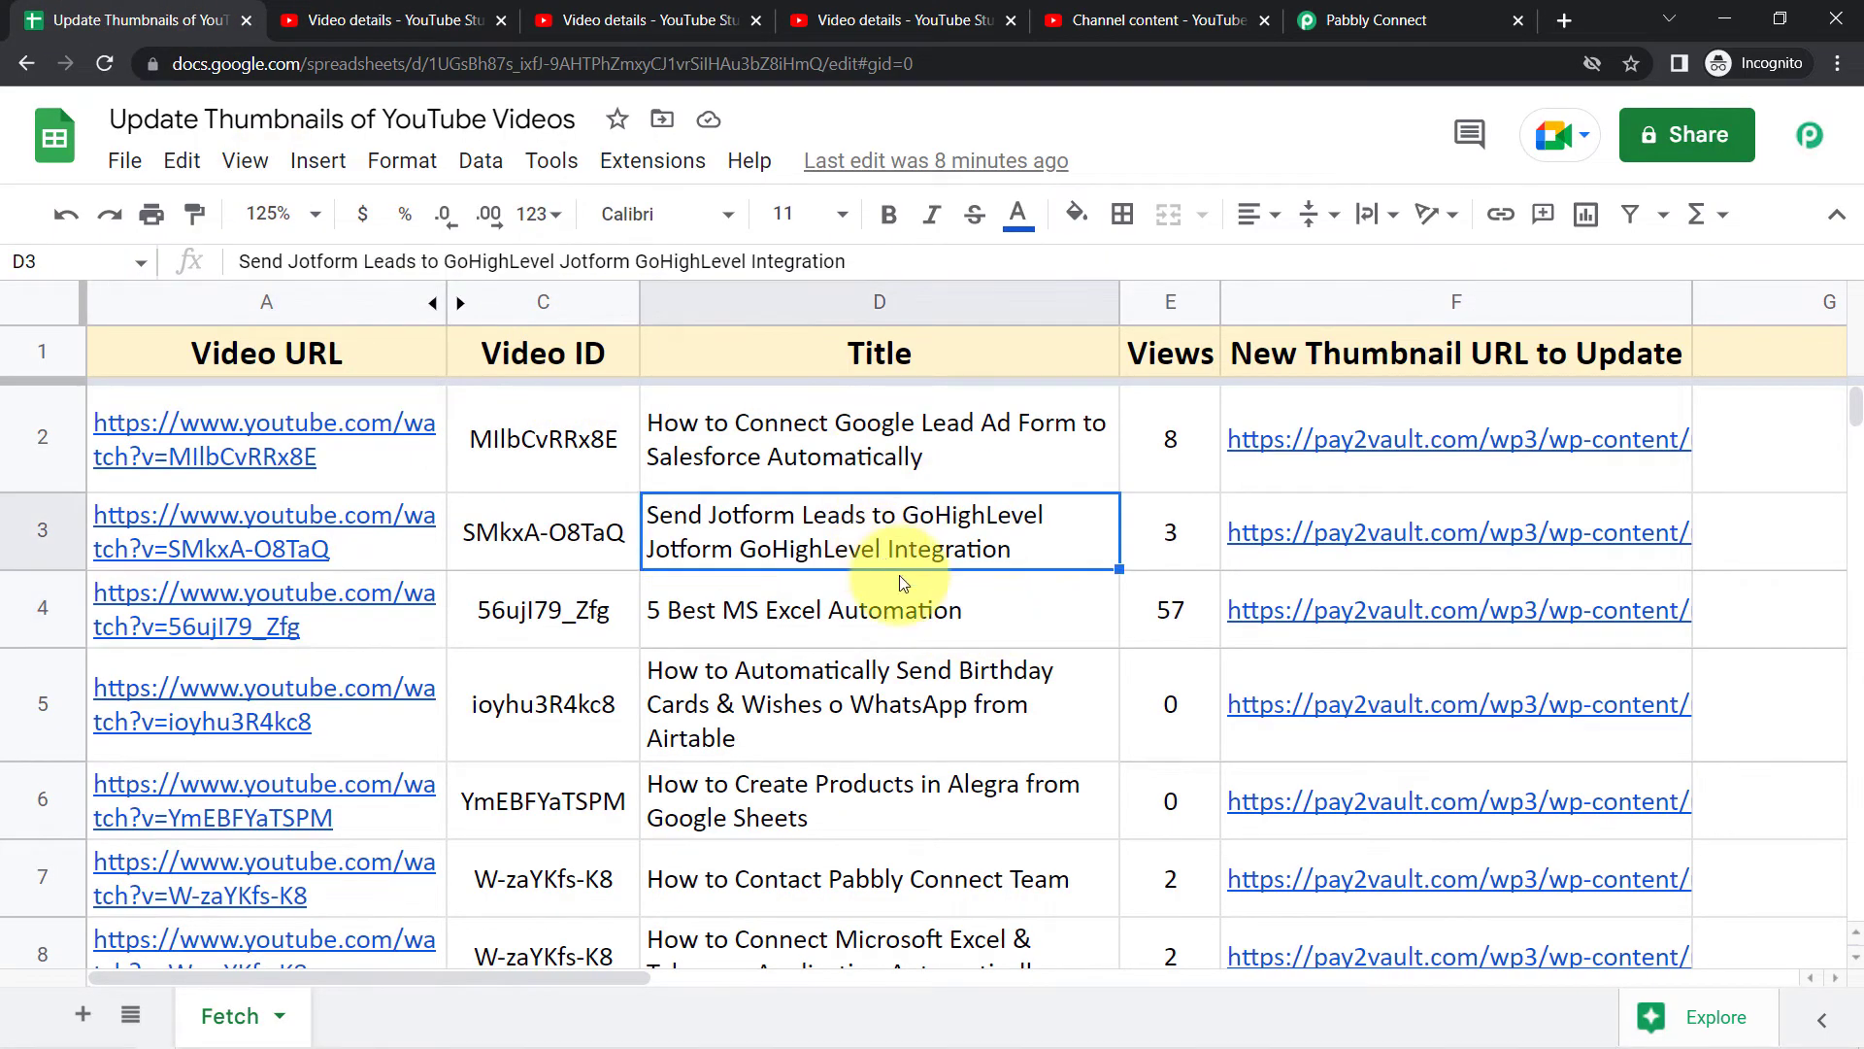
{"action": "left_click", "coordinate": [1331, 614]}
{"action": "left_click", "coordinate": [1393, 683]}
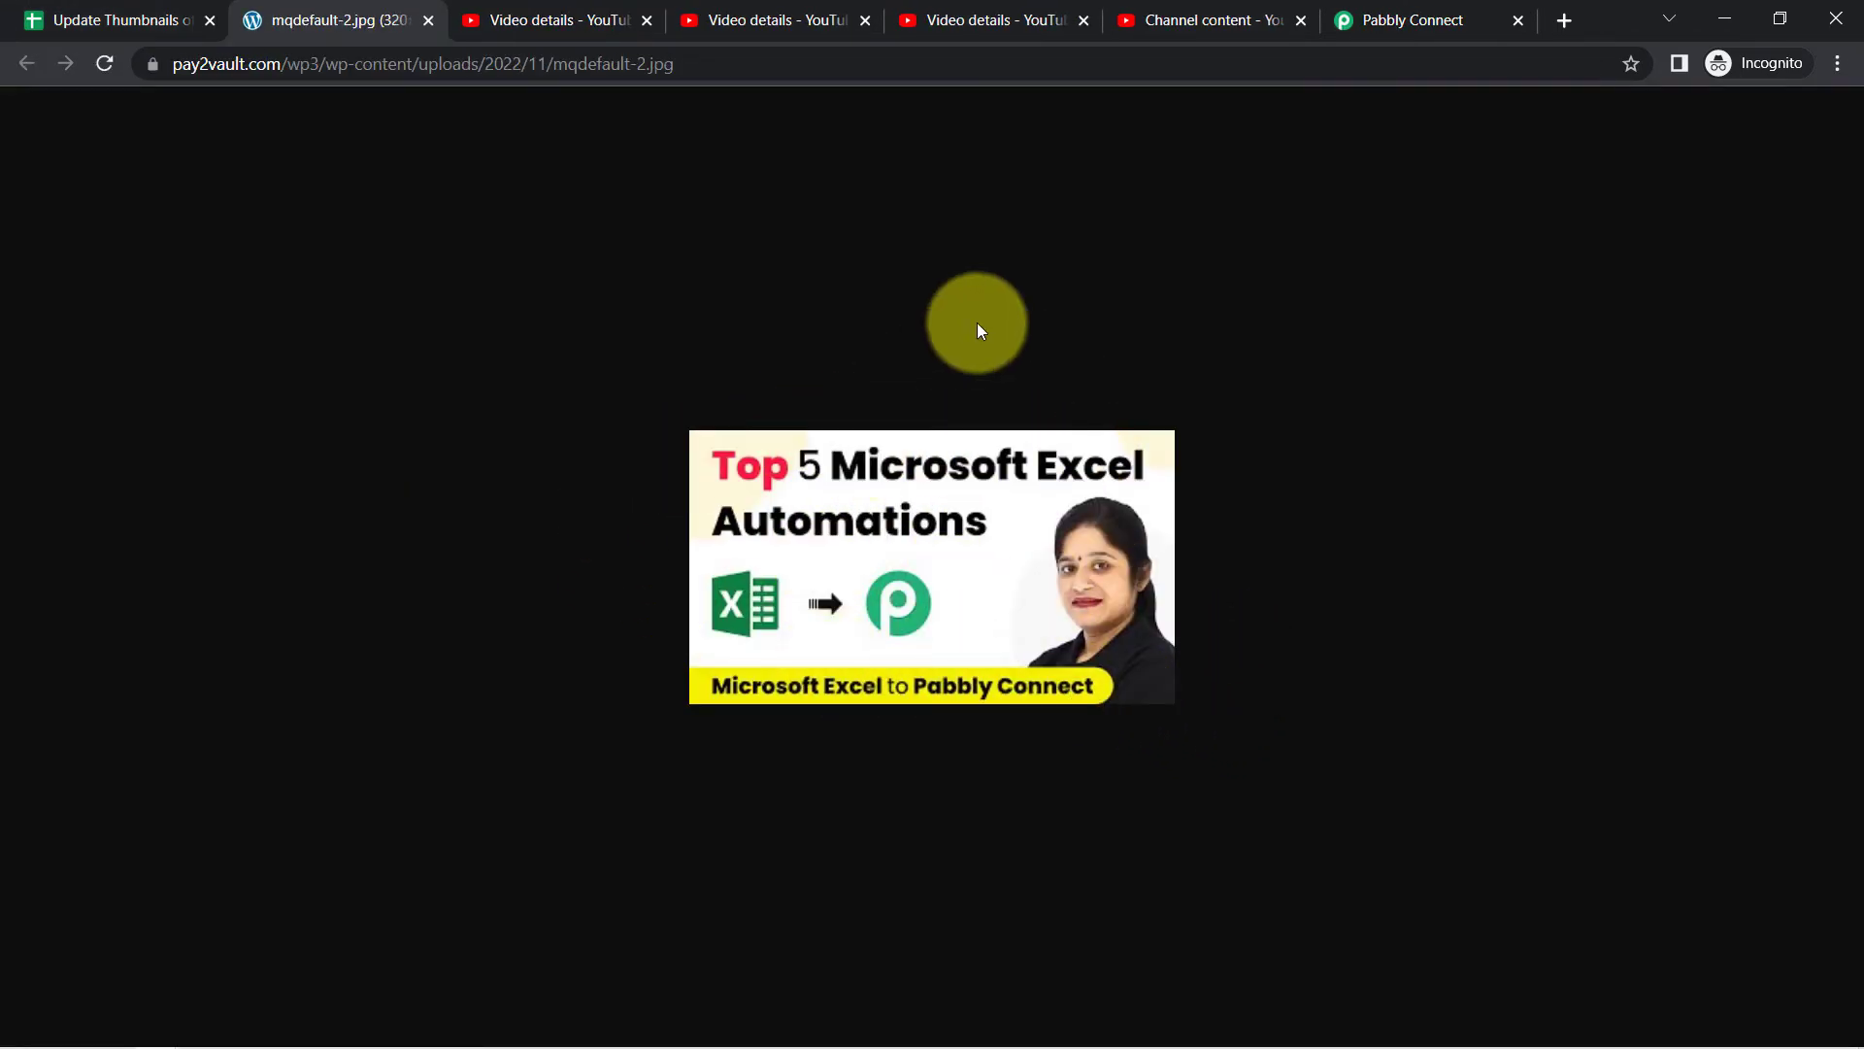
{"action": "left_click", "coordinate": [428, 19]}
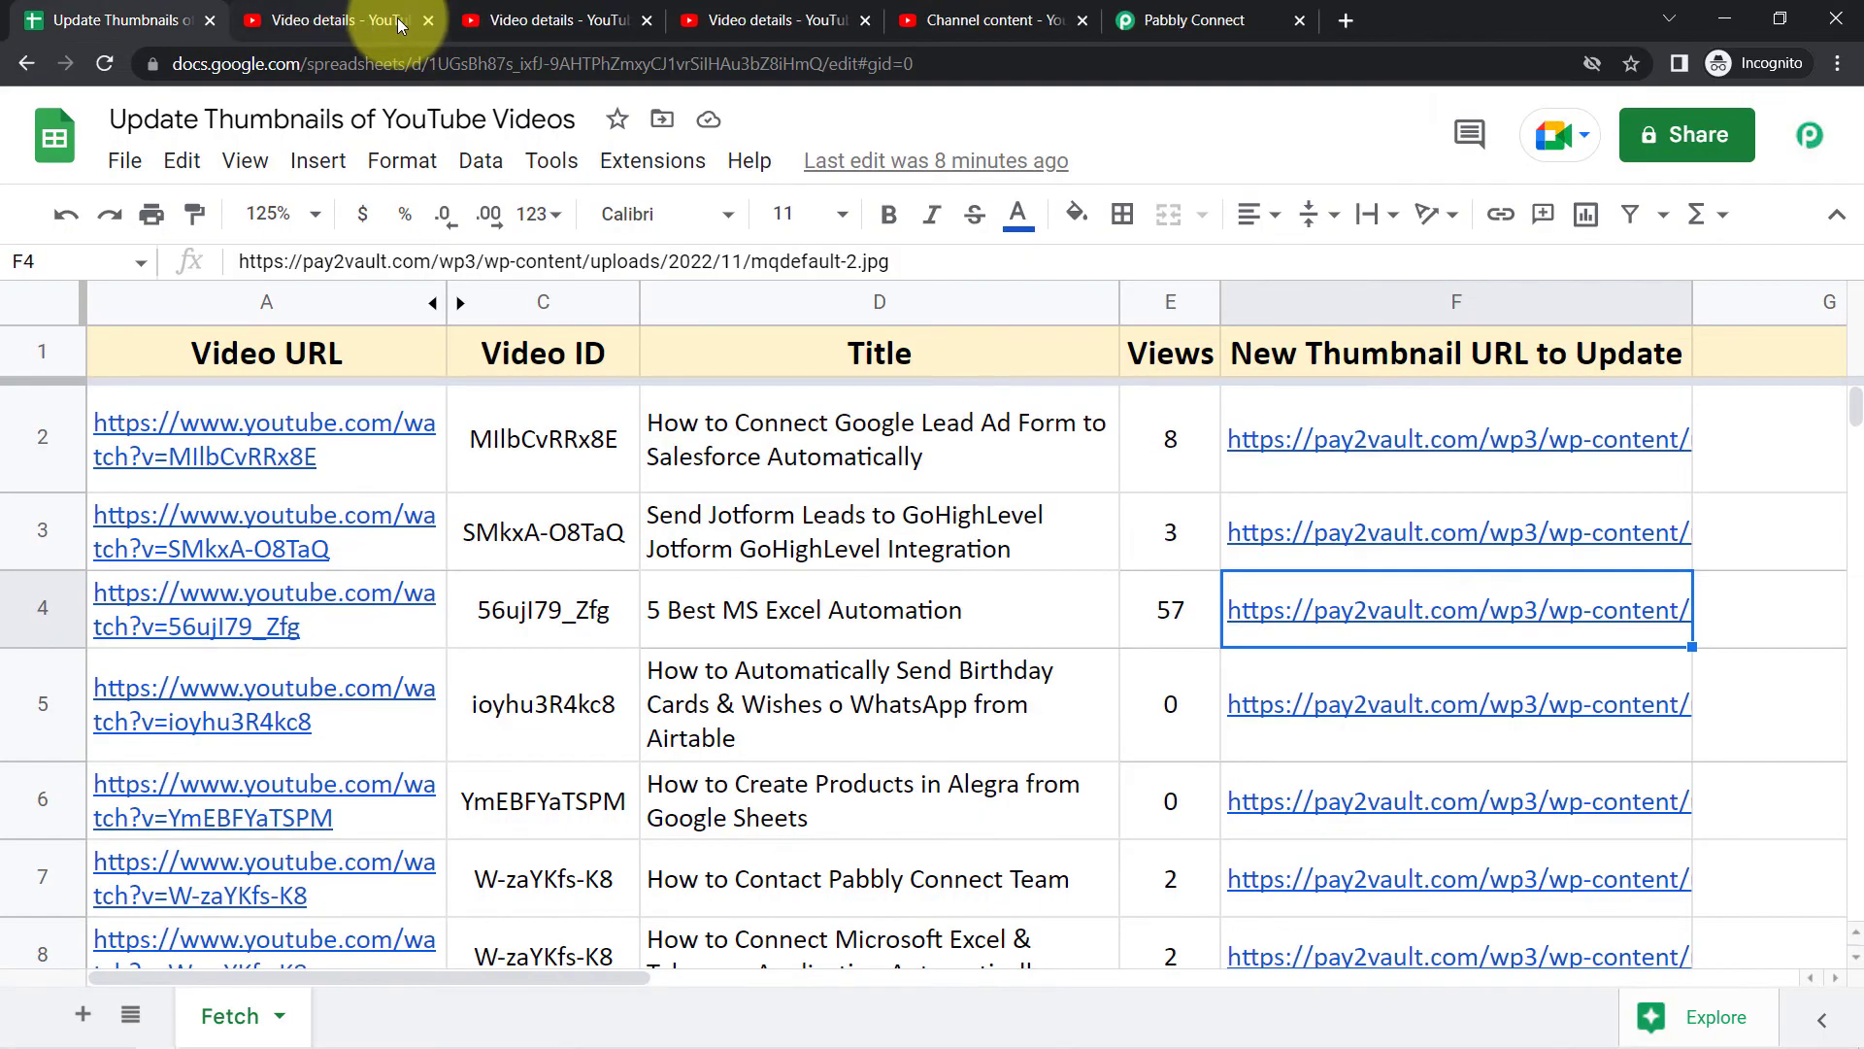
{"action": "left_click", "coordinate": [399, 17]}
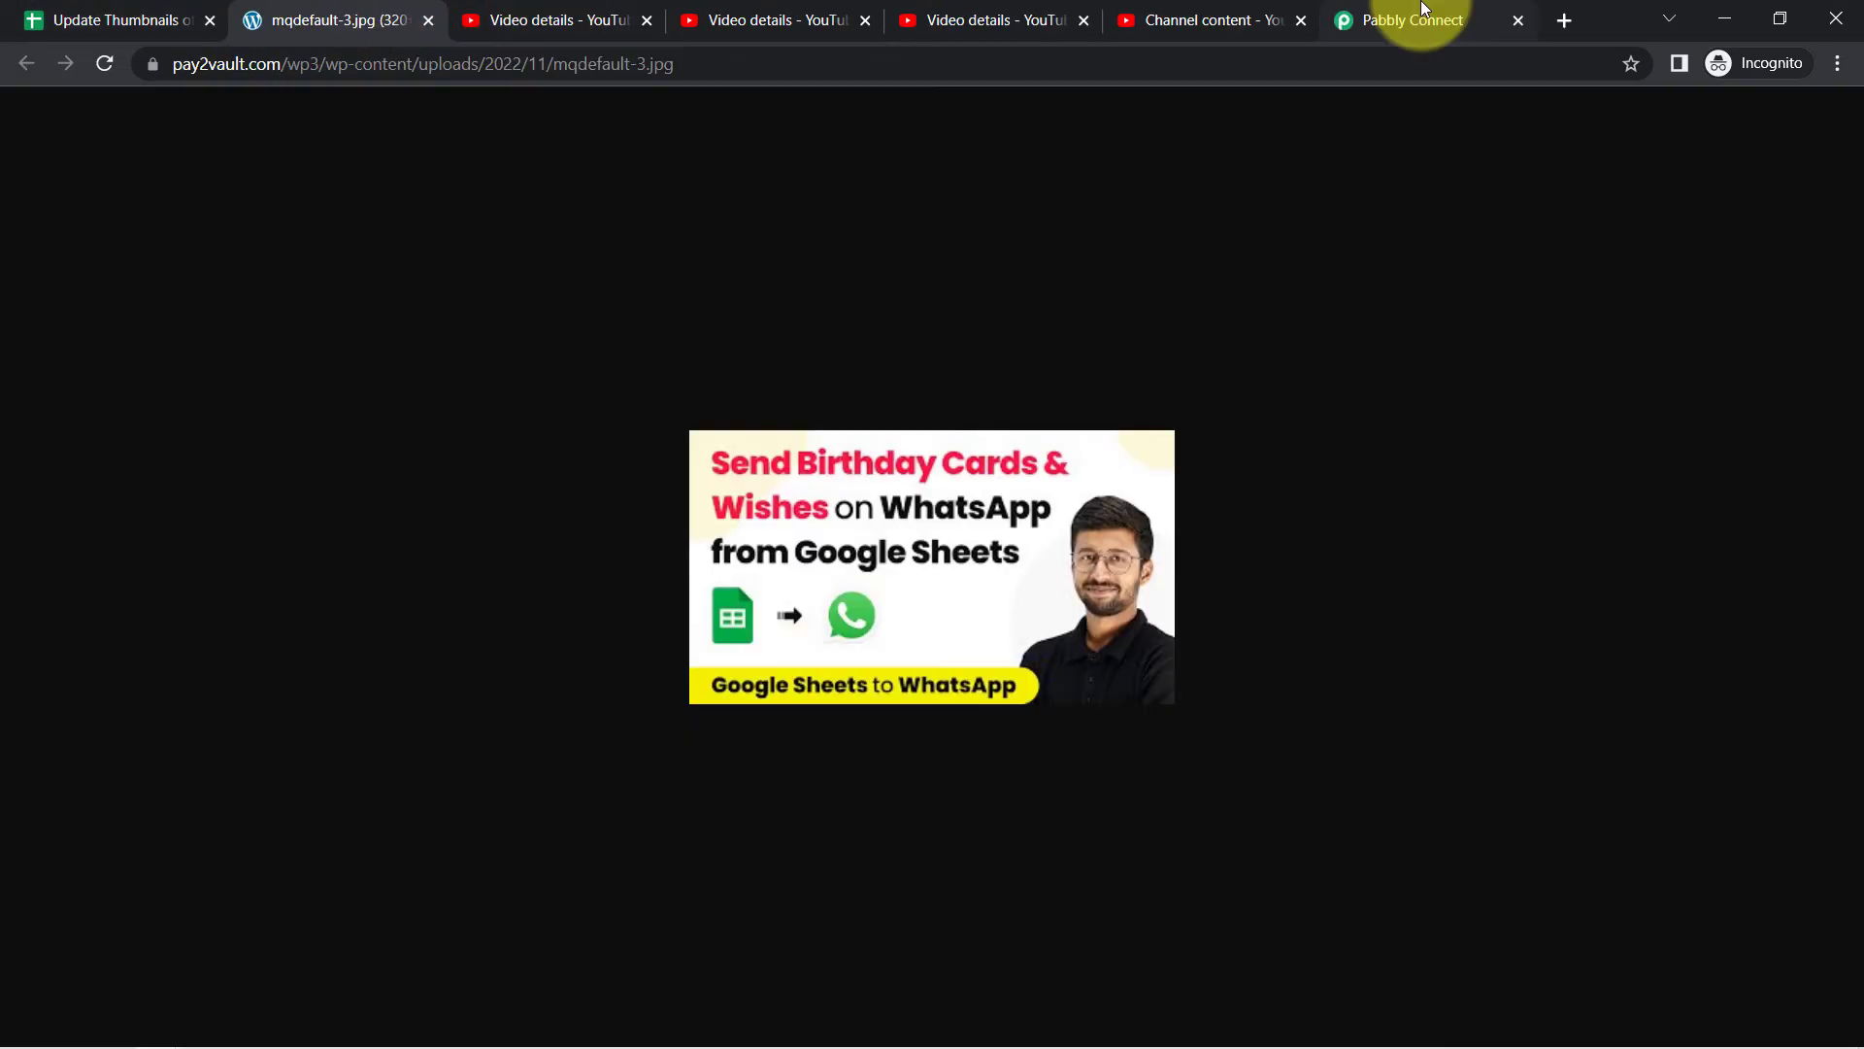
Return to Pabbly Connect, generate a share link for the thumbnail update workflow, and select the link.
{"action": "left_click", "coordinate": [1413, 20]}
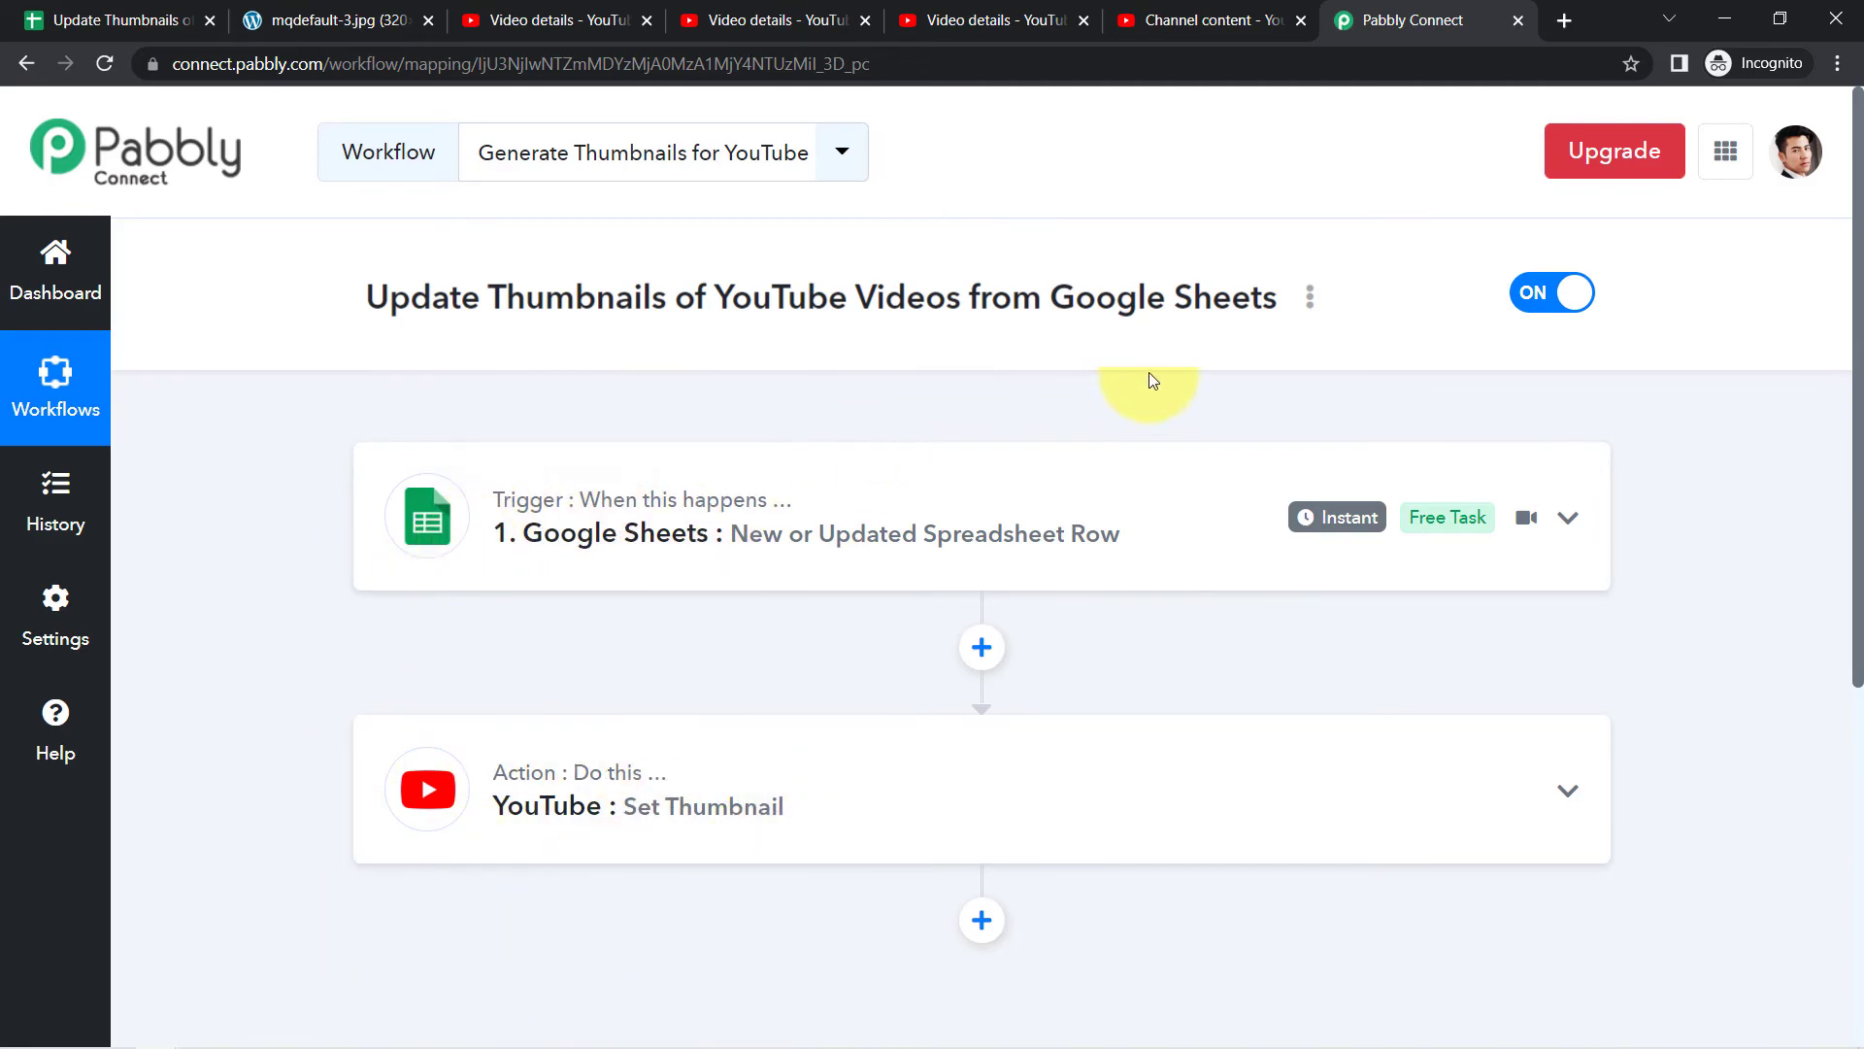
{"action": "left_click", "coordinate": [1310, 296]}
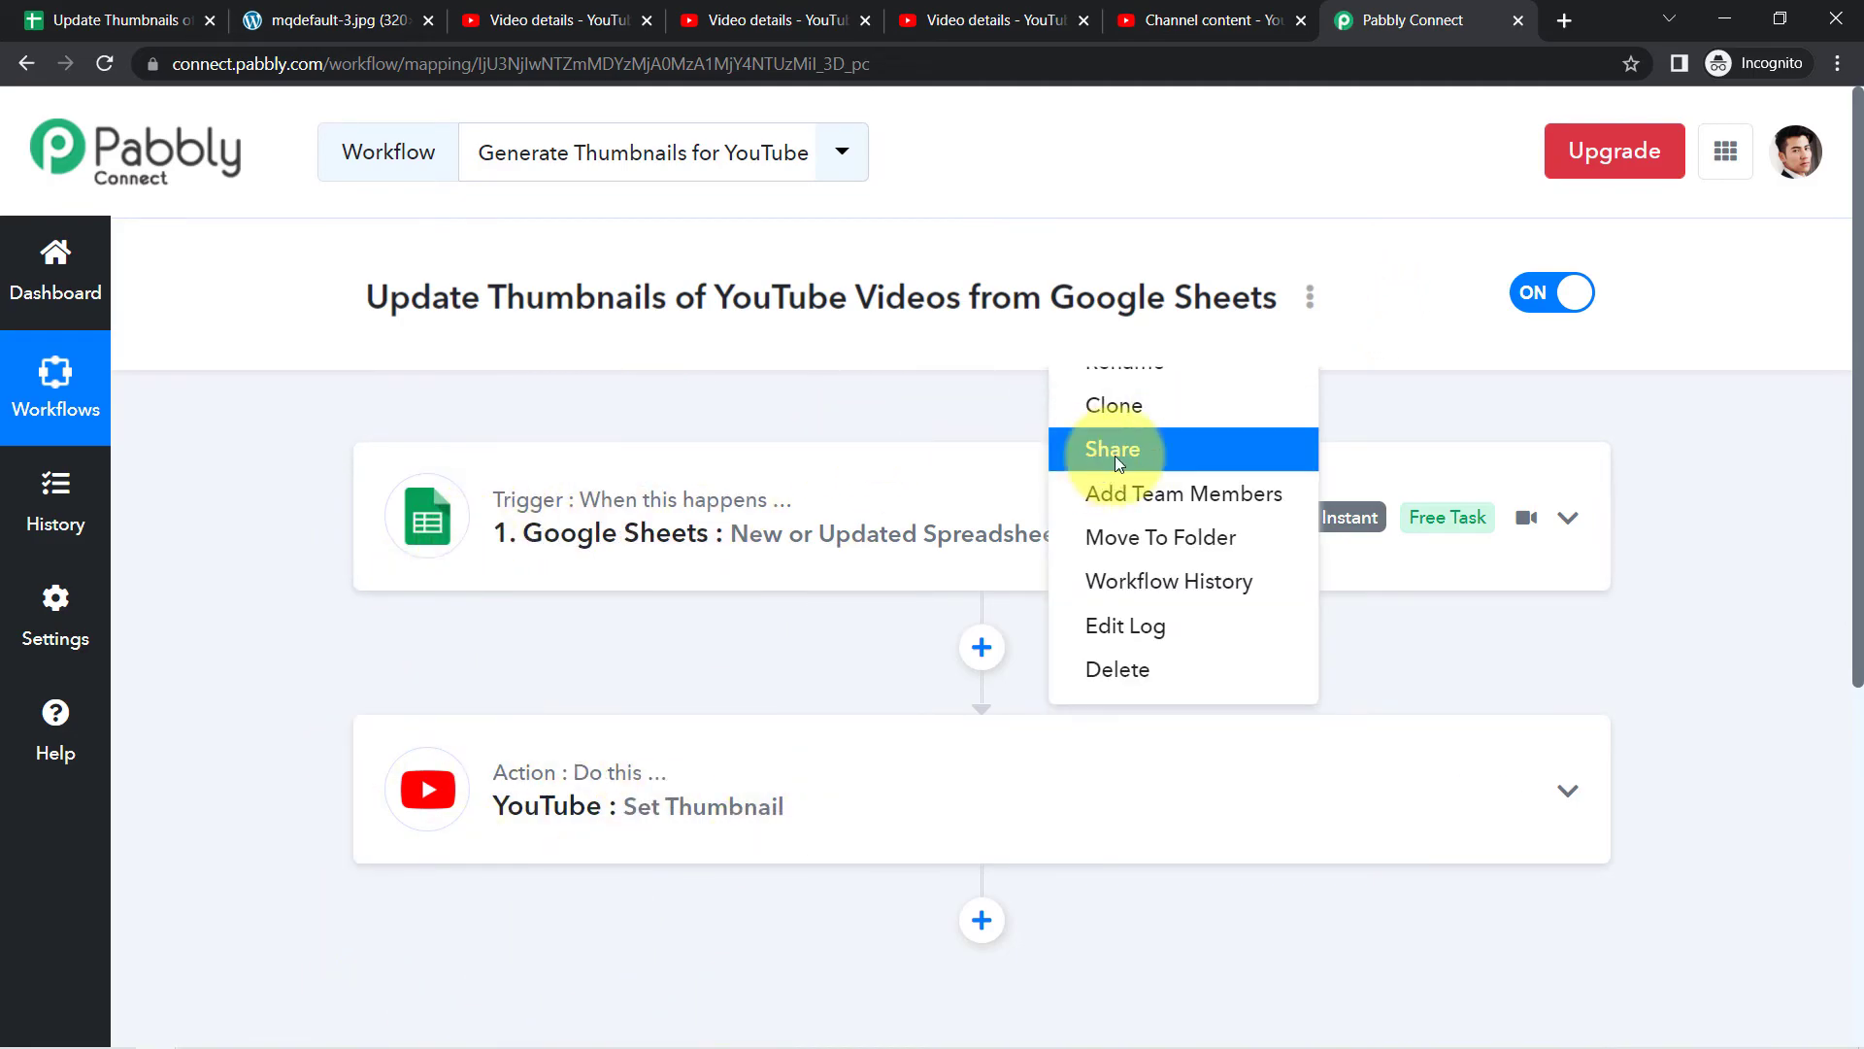
{"action": "left_click", "coordinate": [1107, 449]}
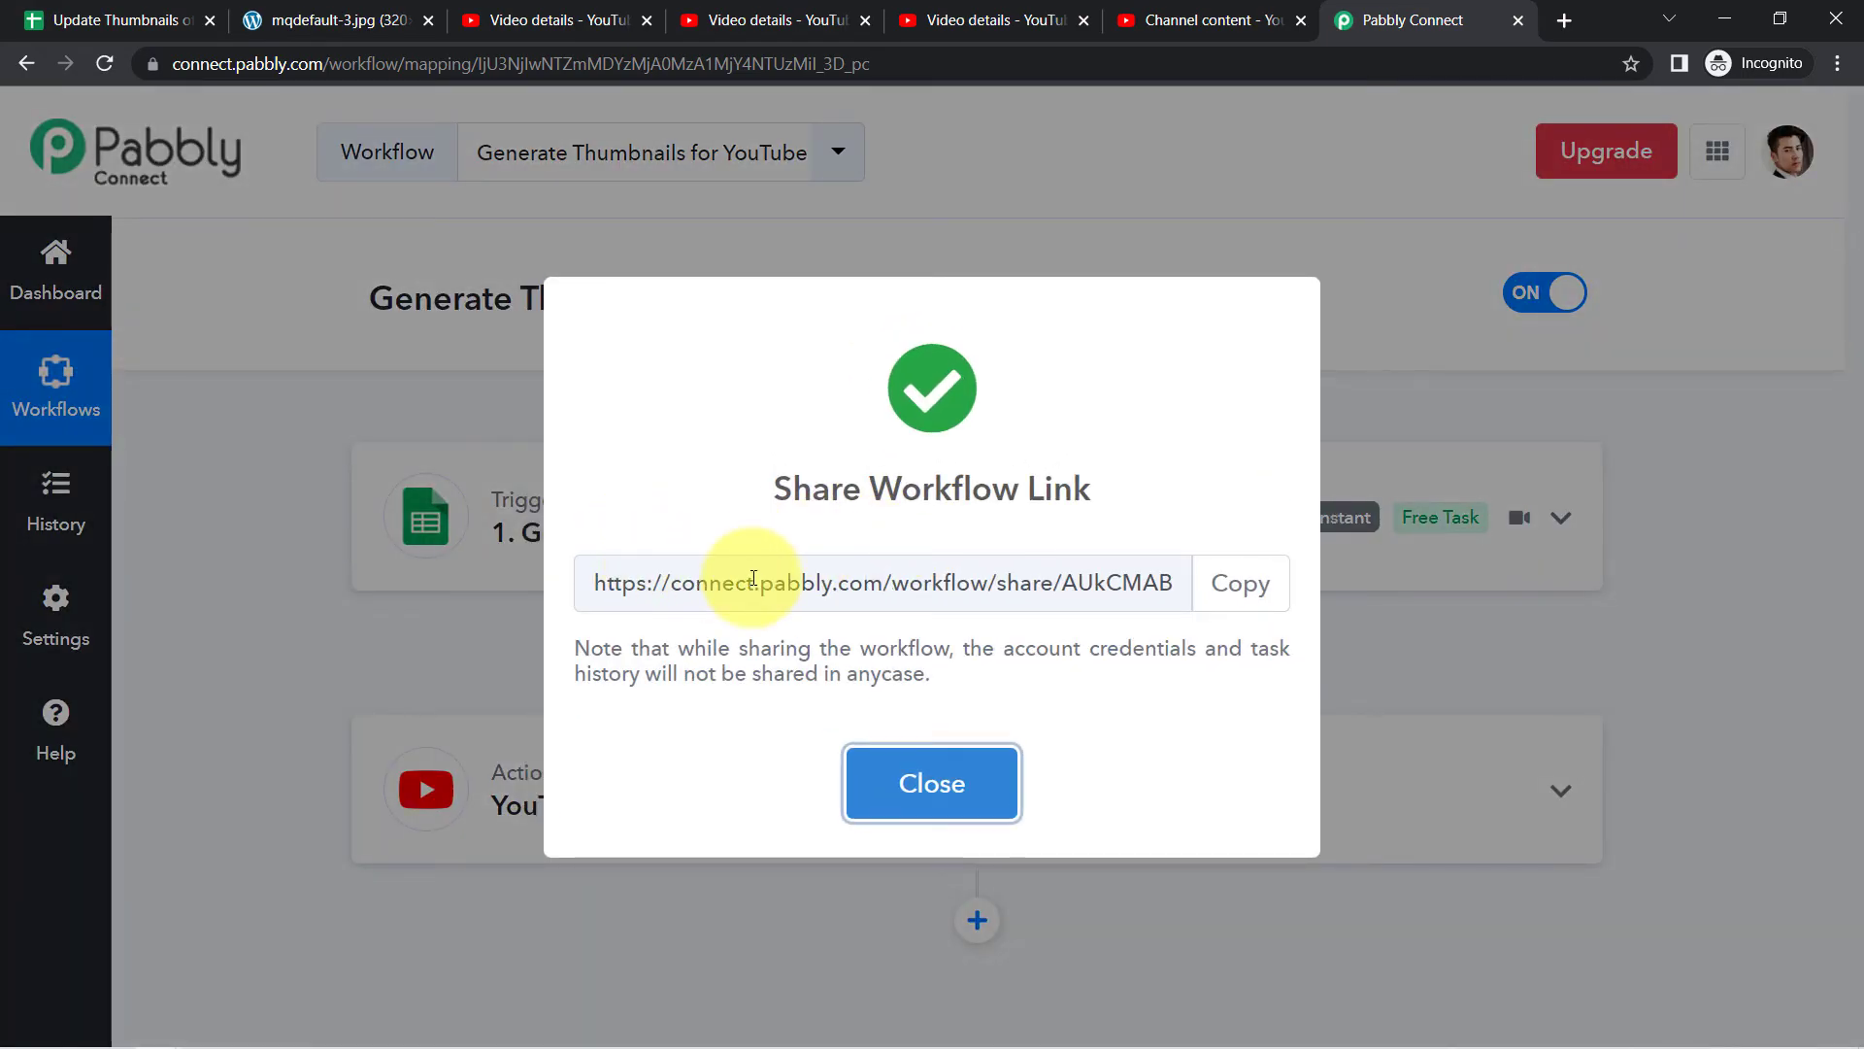
{"action": "left_click", "coordinate": [743, 575]}
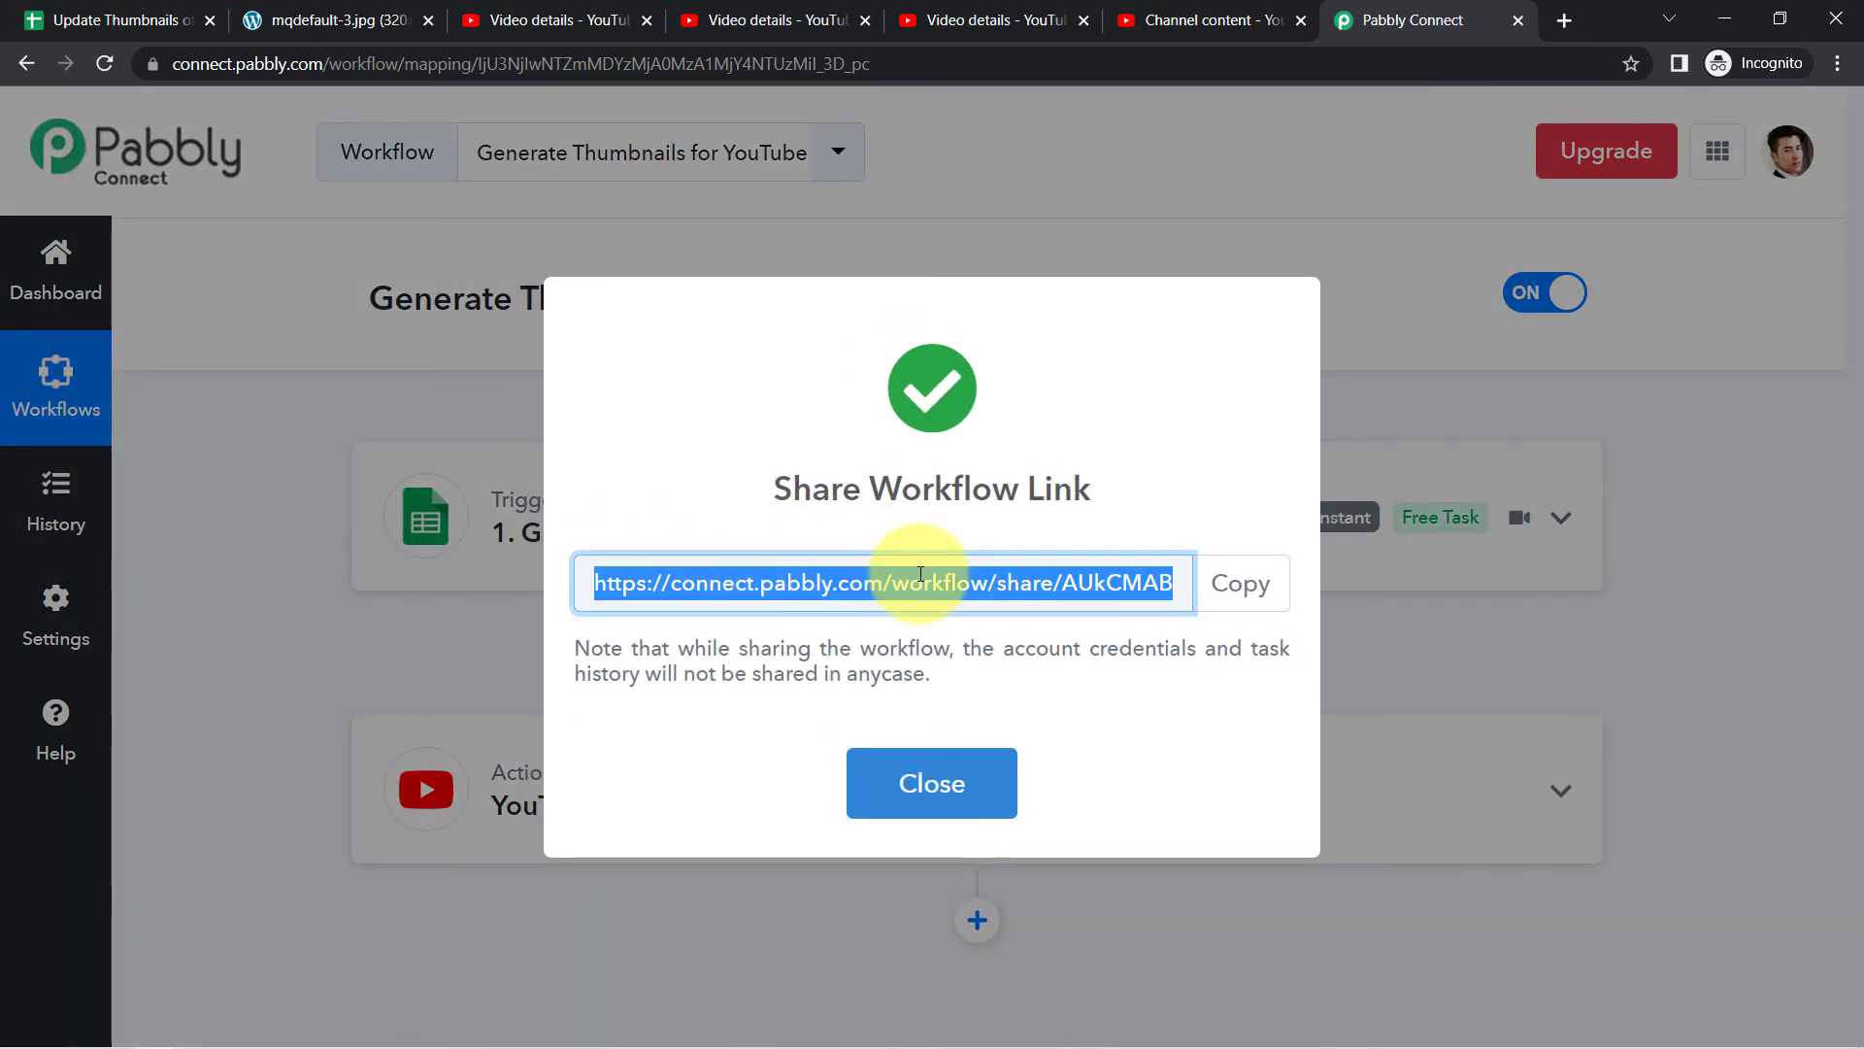